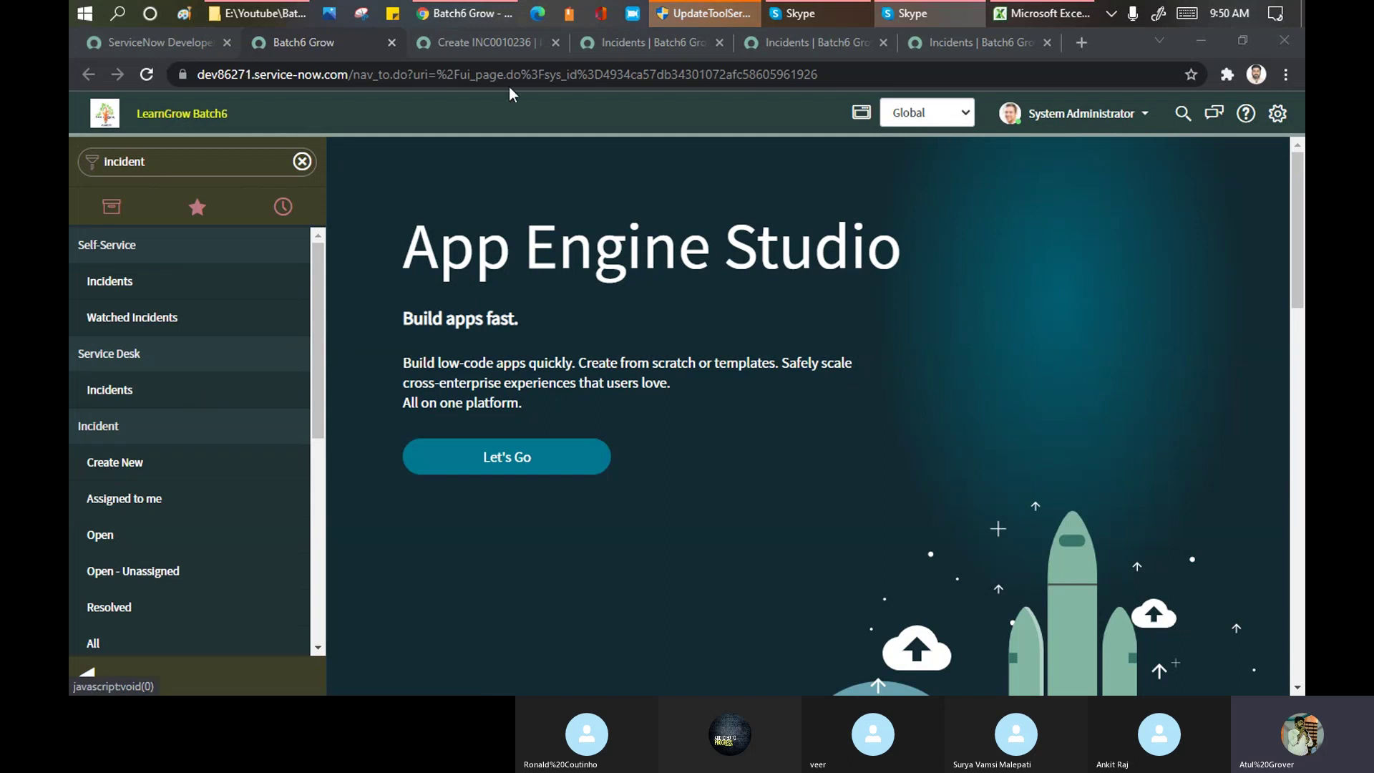
Examine the new incident form, the incidents assigned to the administrator and the active incidents list against their modules in the navigator
click(482, 49)
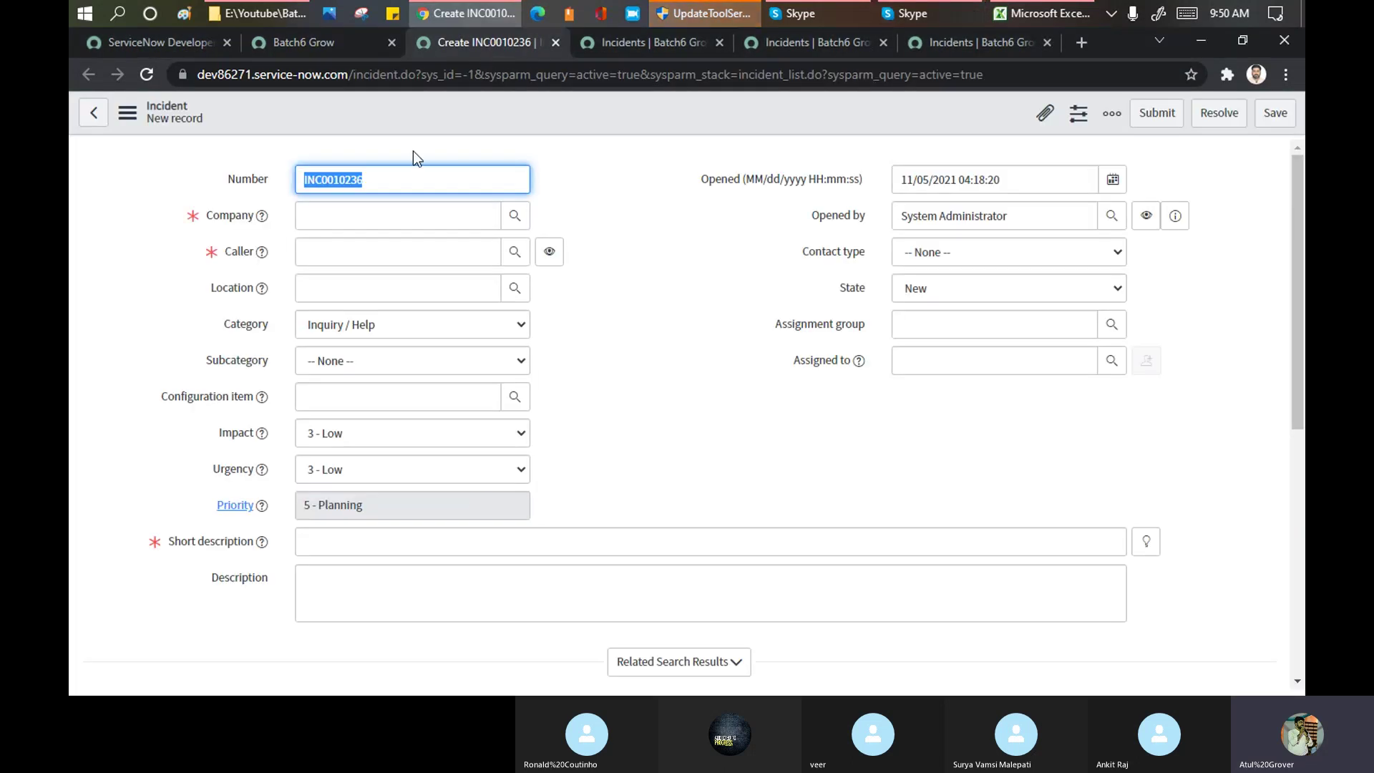
click(309, 49)
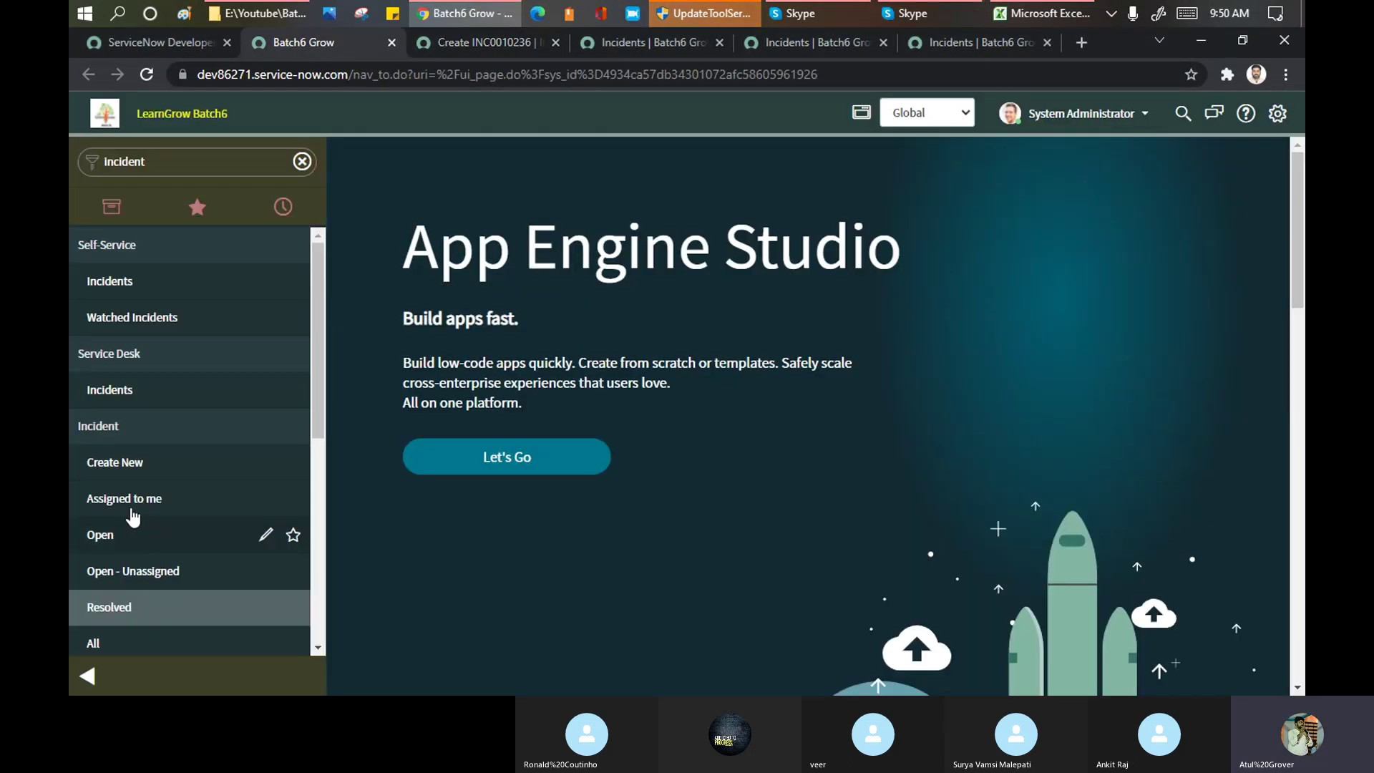
click(646, 39)
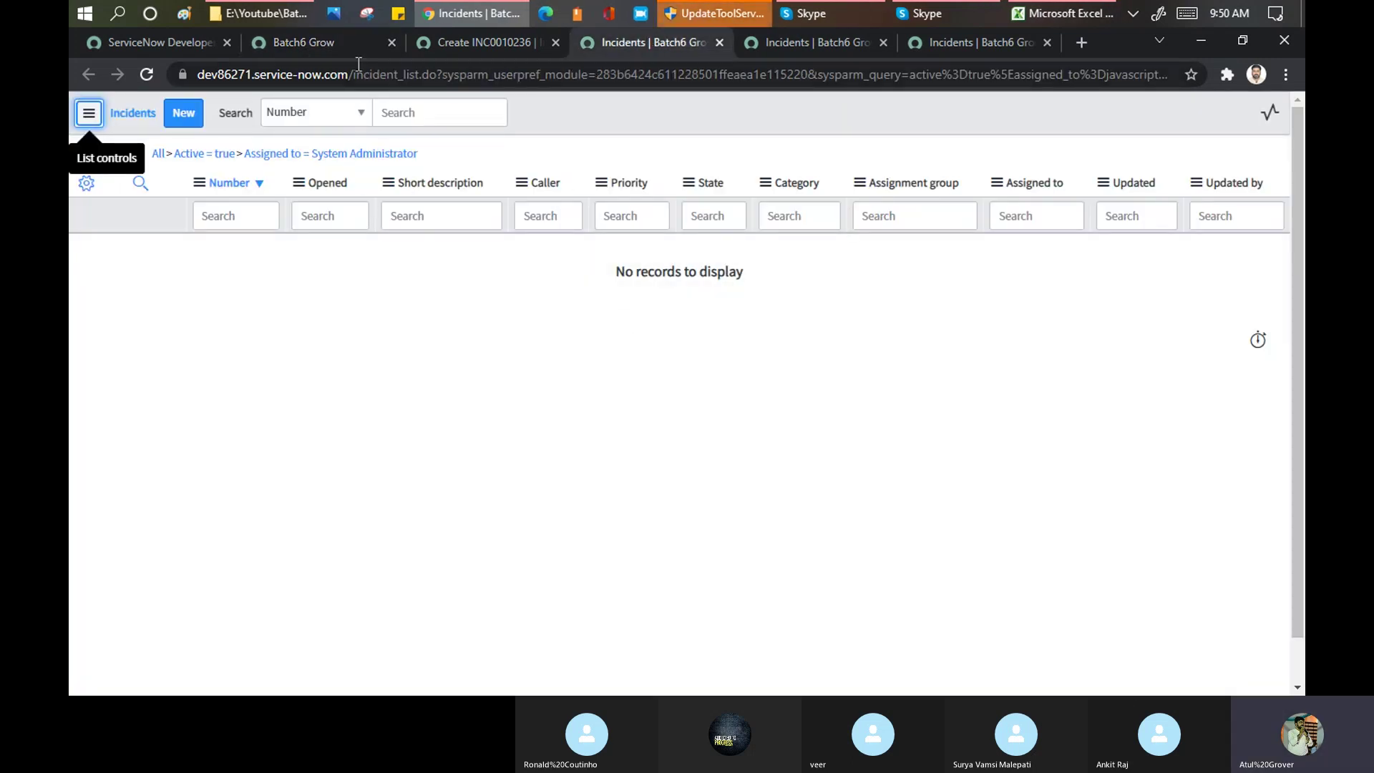
click(345, 49)
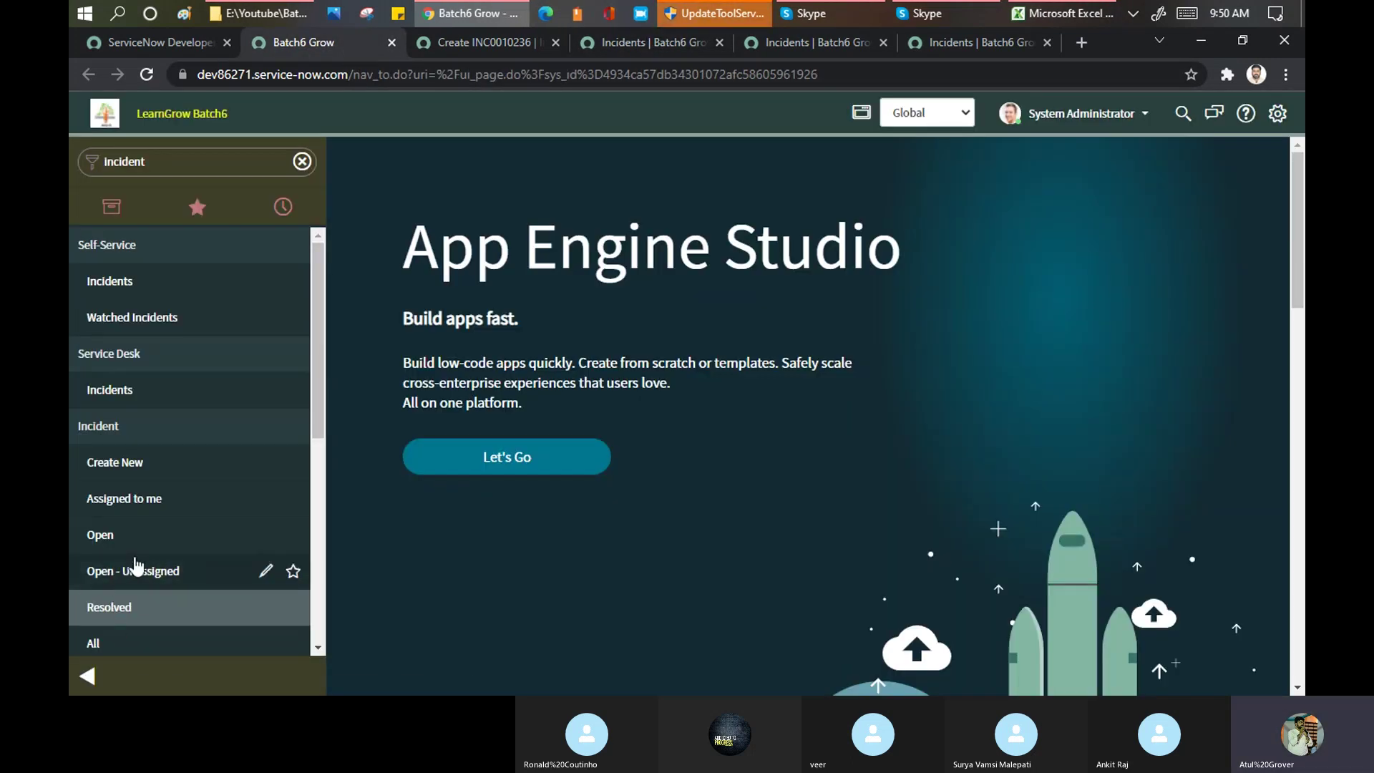
click(803, 41)
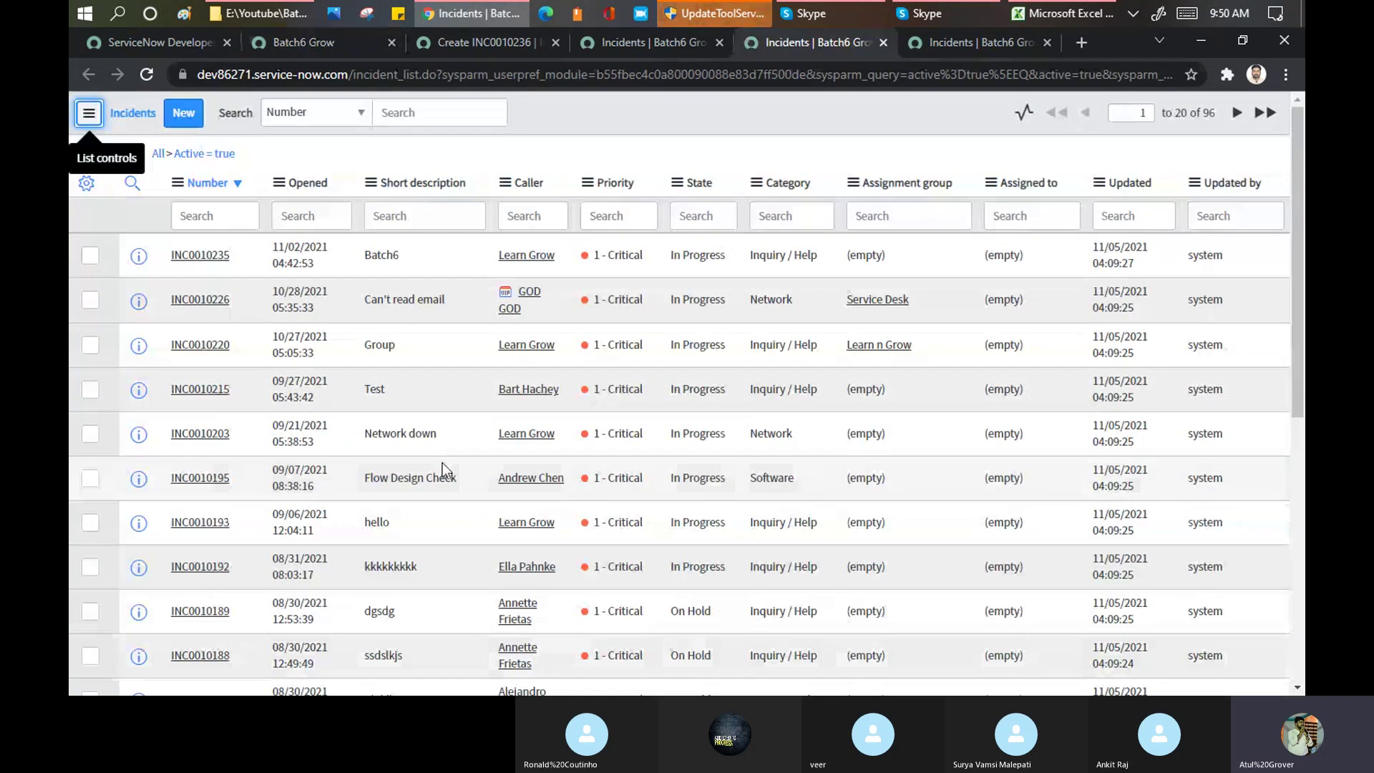
click(324, 45)
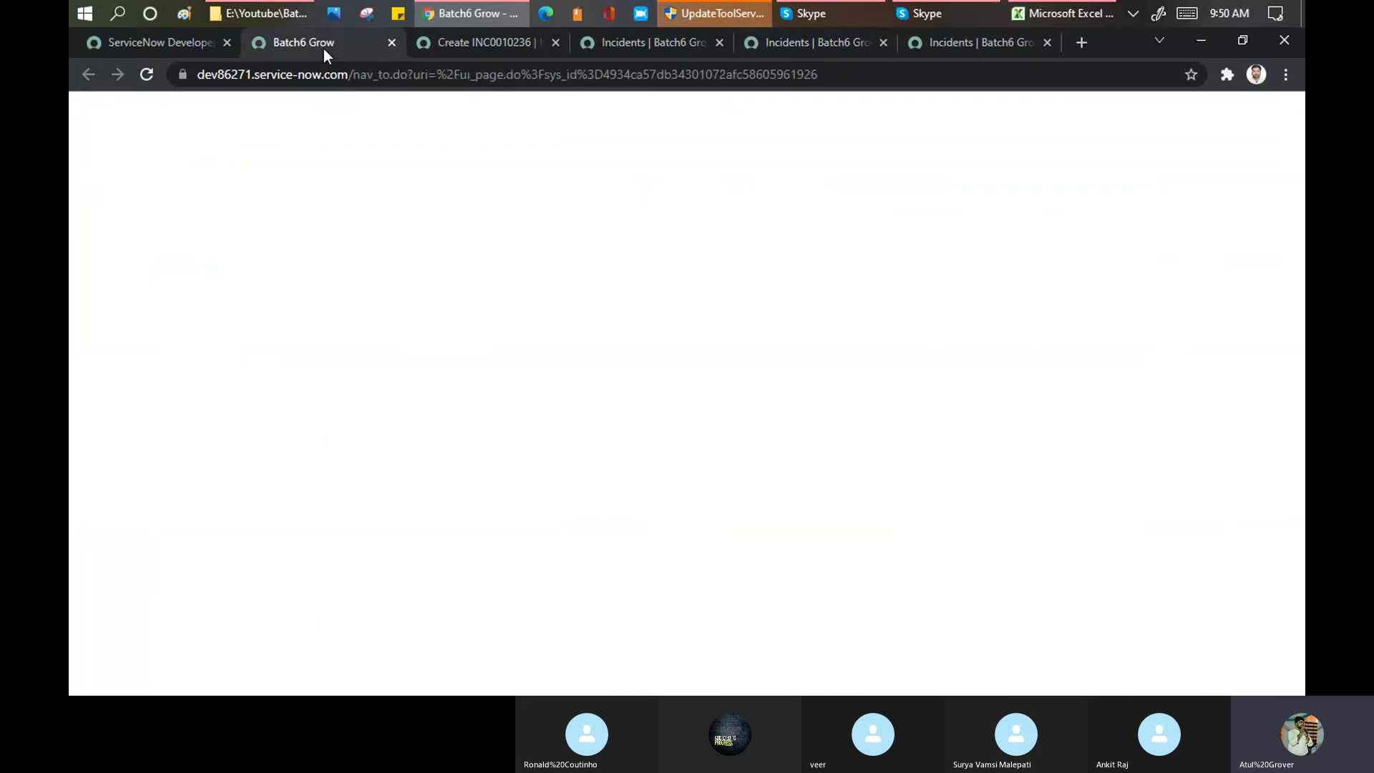
Compare the Incident application's Create New module with the new incident form and look through the remaining incident modules
click(509, 44)
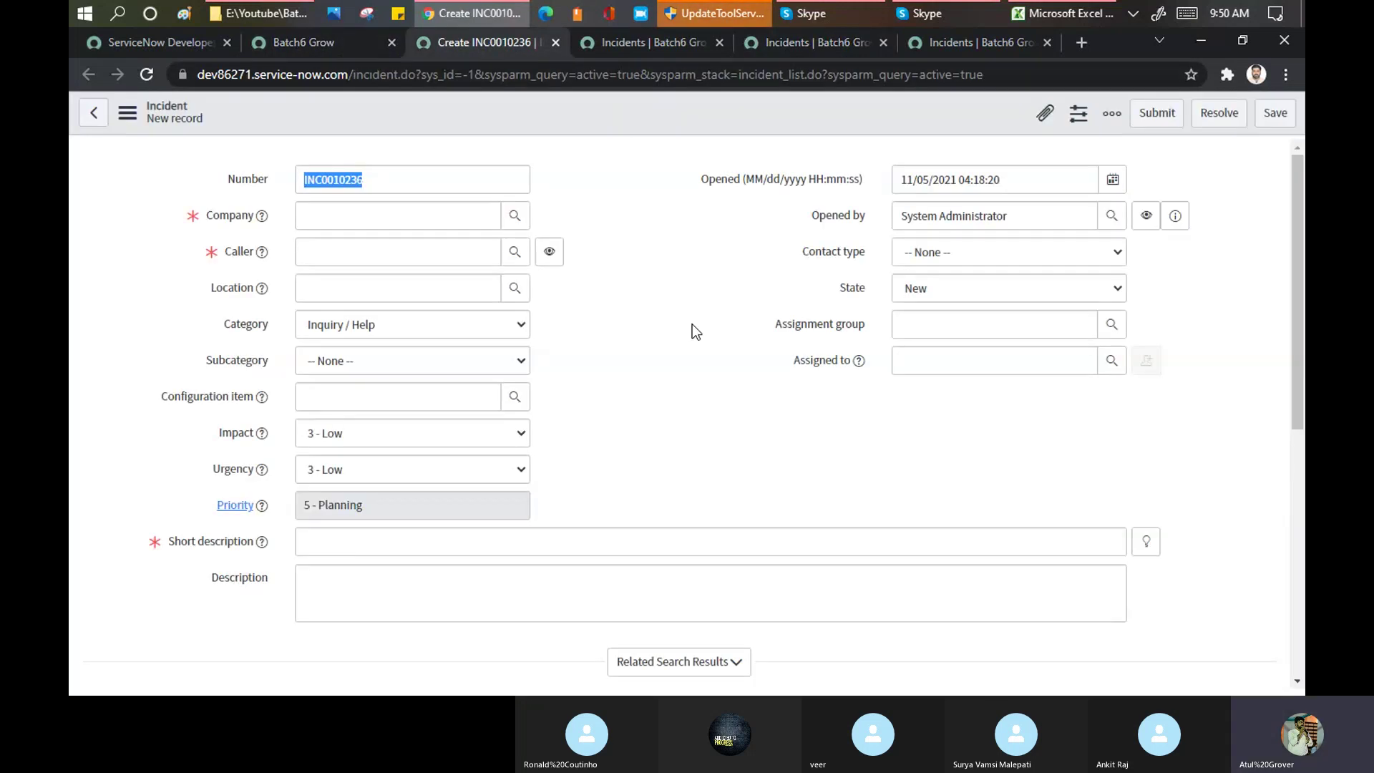
click(306, 41)
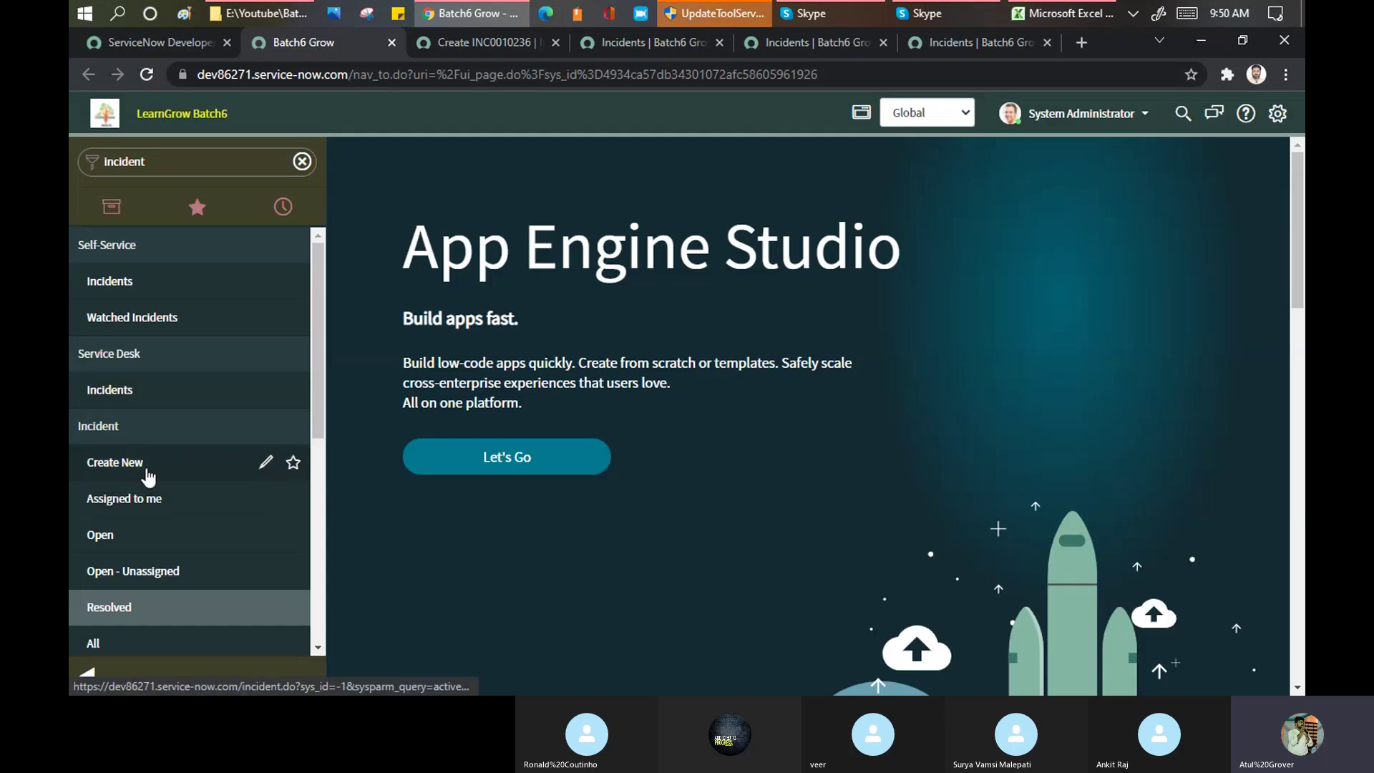
click(490, 38)
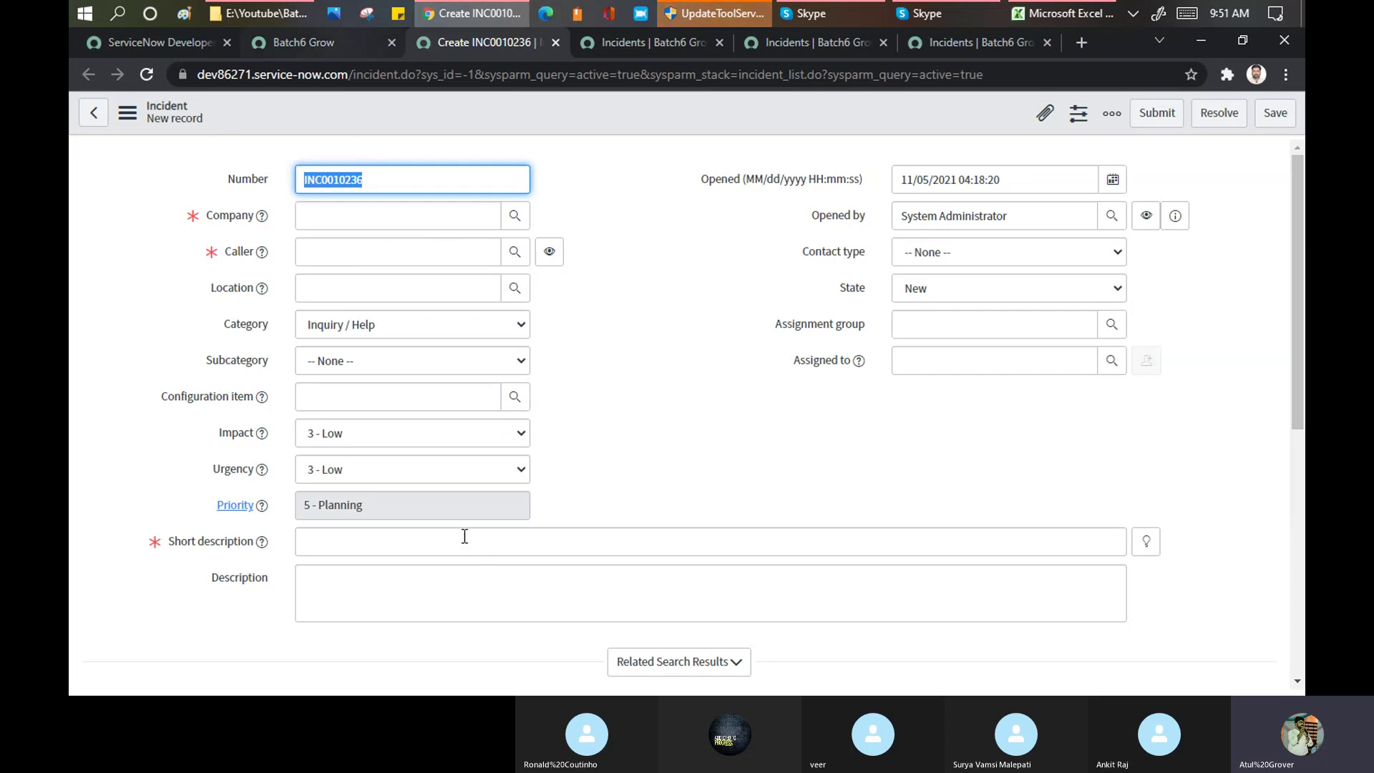
click(319, 40)
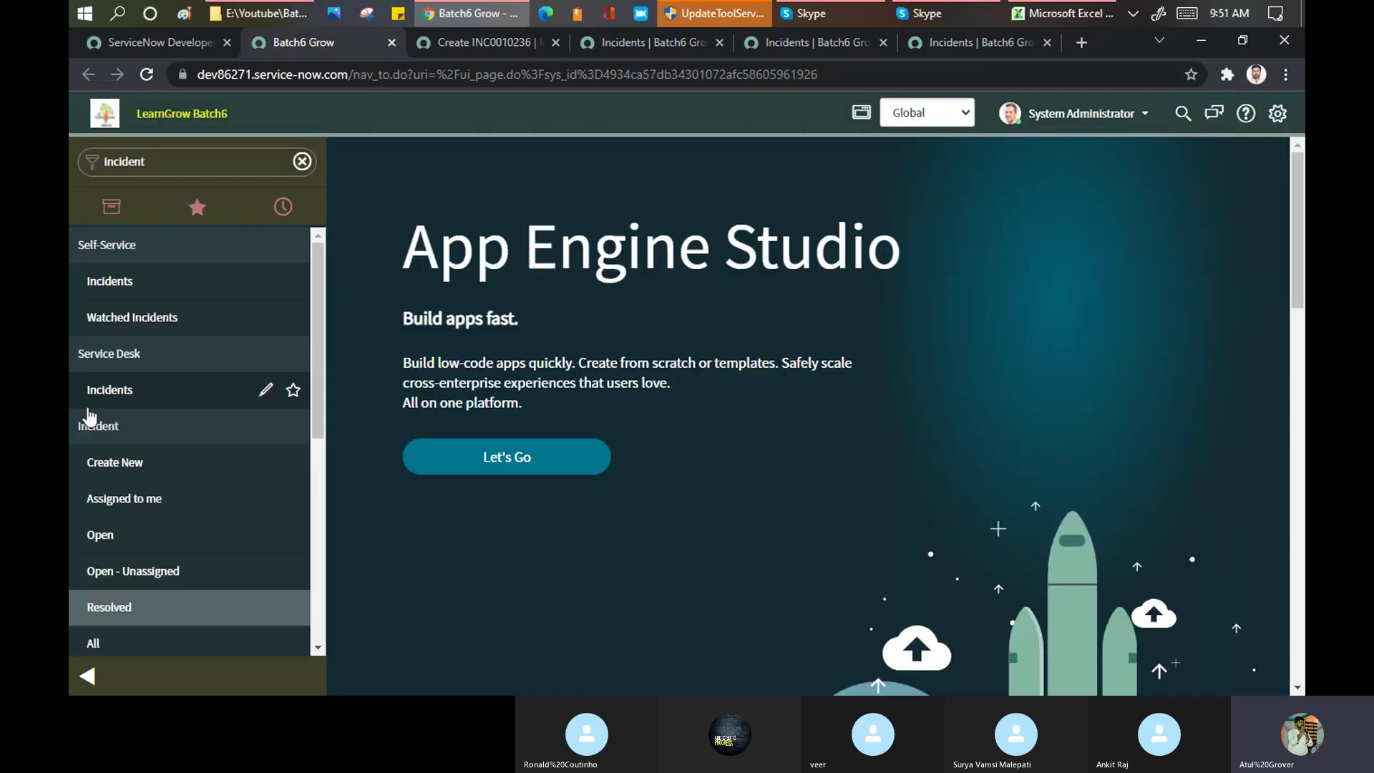
scroll(184, 395, down, 3)
scroll(184, 399, down, 2)
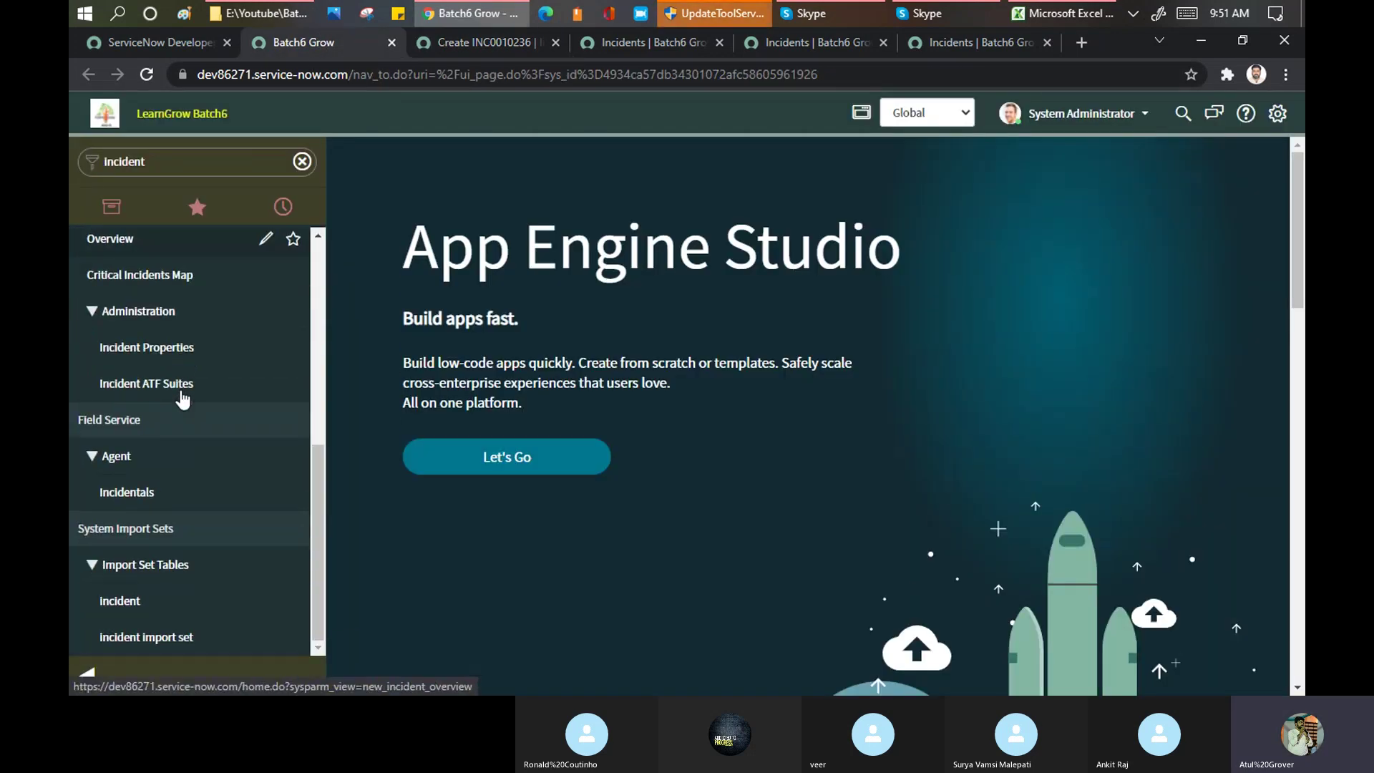
scroll(236, 328, up, 5)
Filter the navigator by "report", open Create New under Reports in a separate browser tab, and compare it with the new incident form
double_click(224, 152)
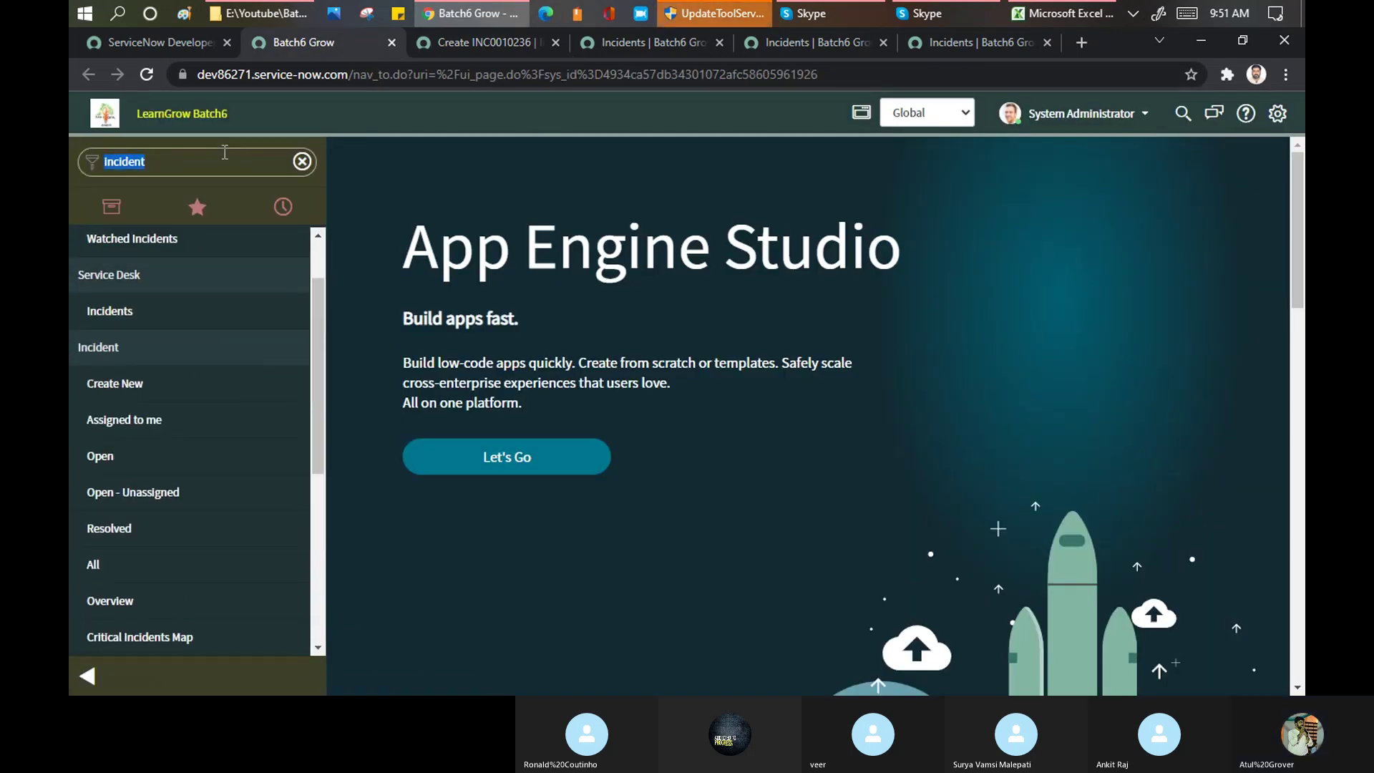
text(report)
scroll(217, 389, down, 15)
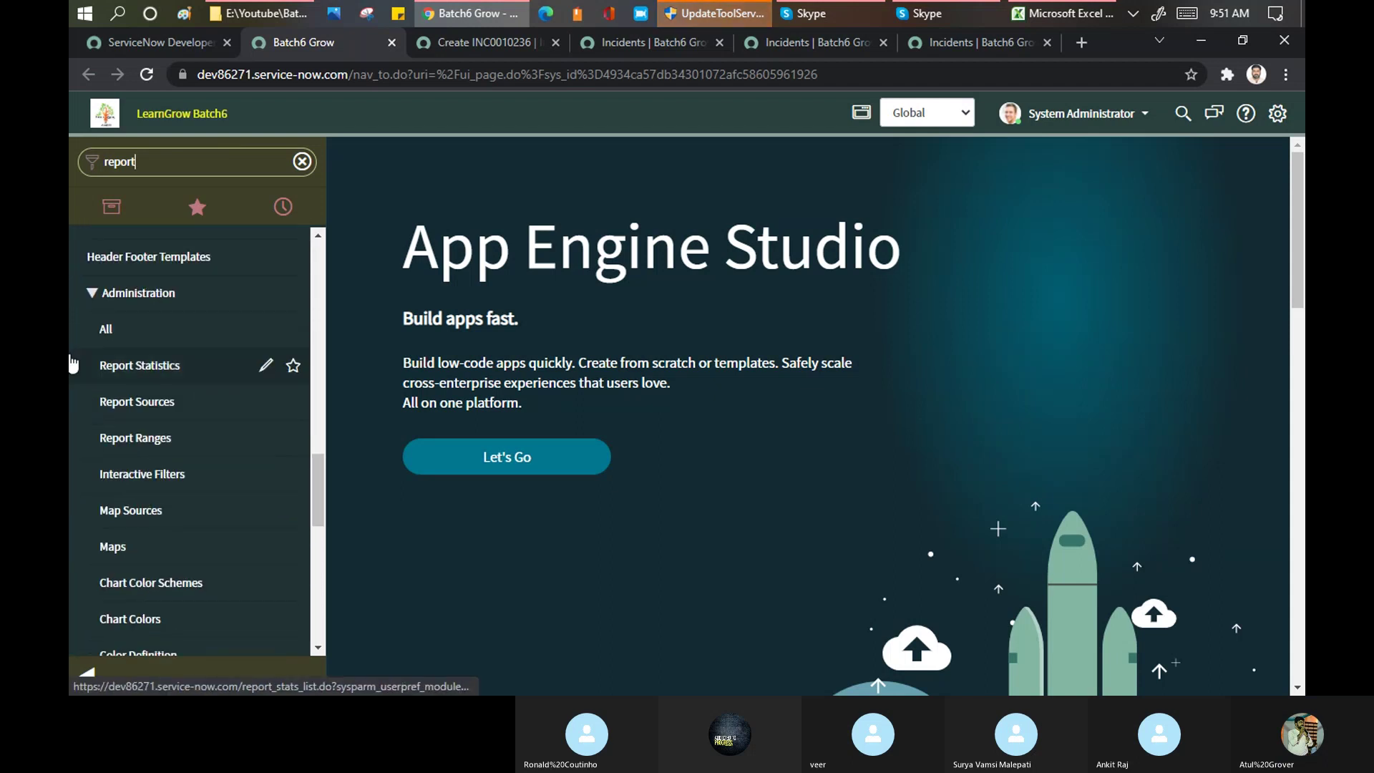
scroll(78, 358, up, 5)
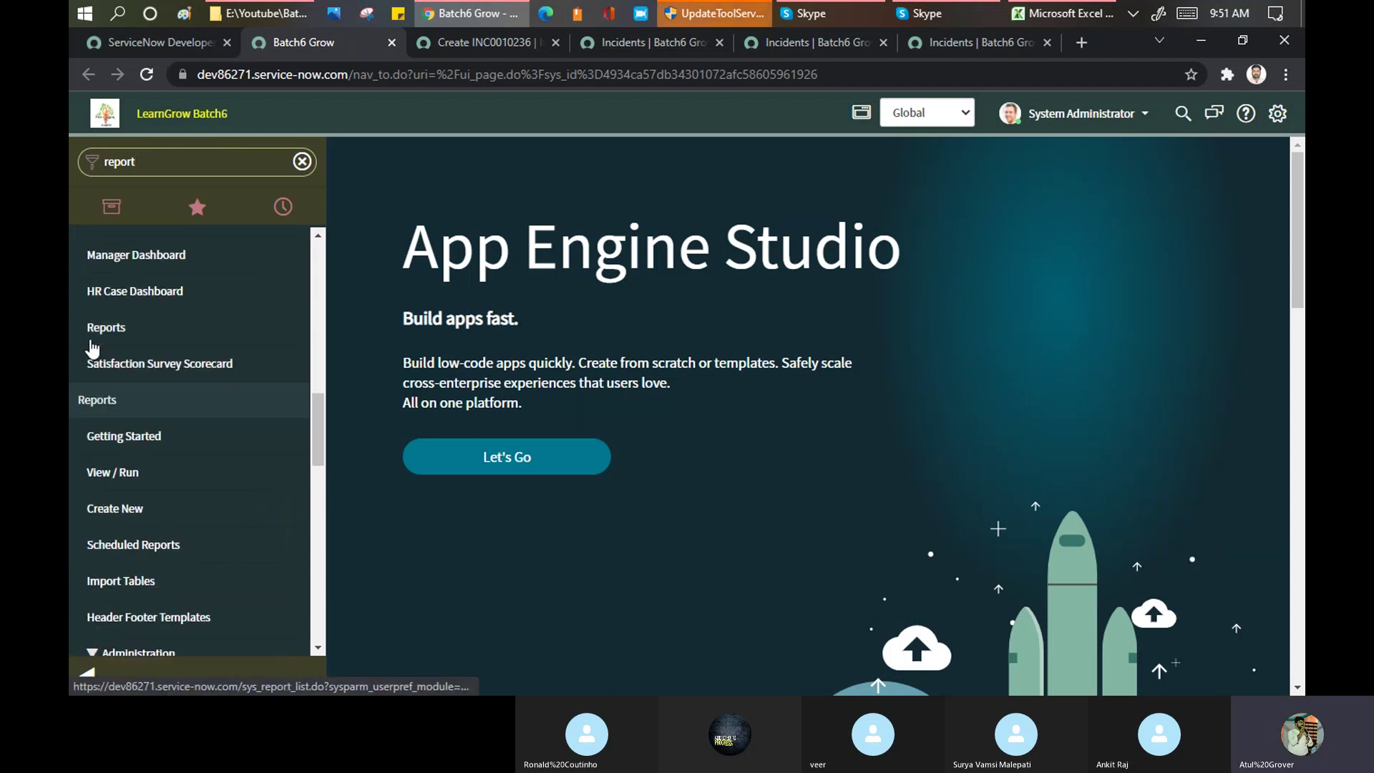
click(118, 509)
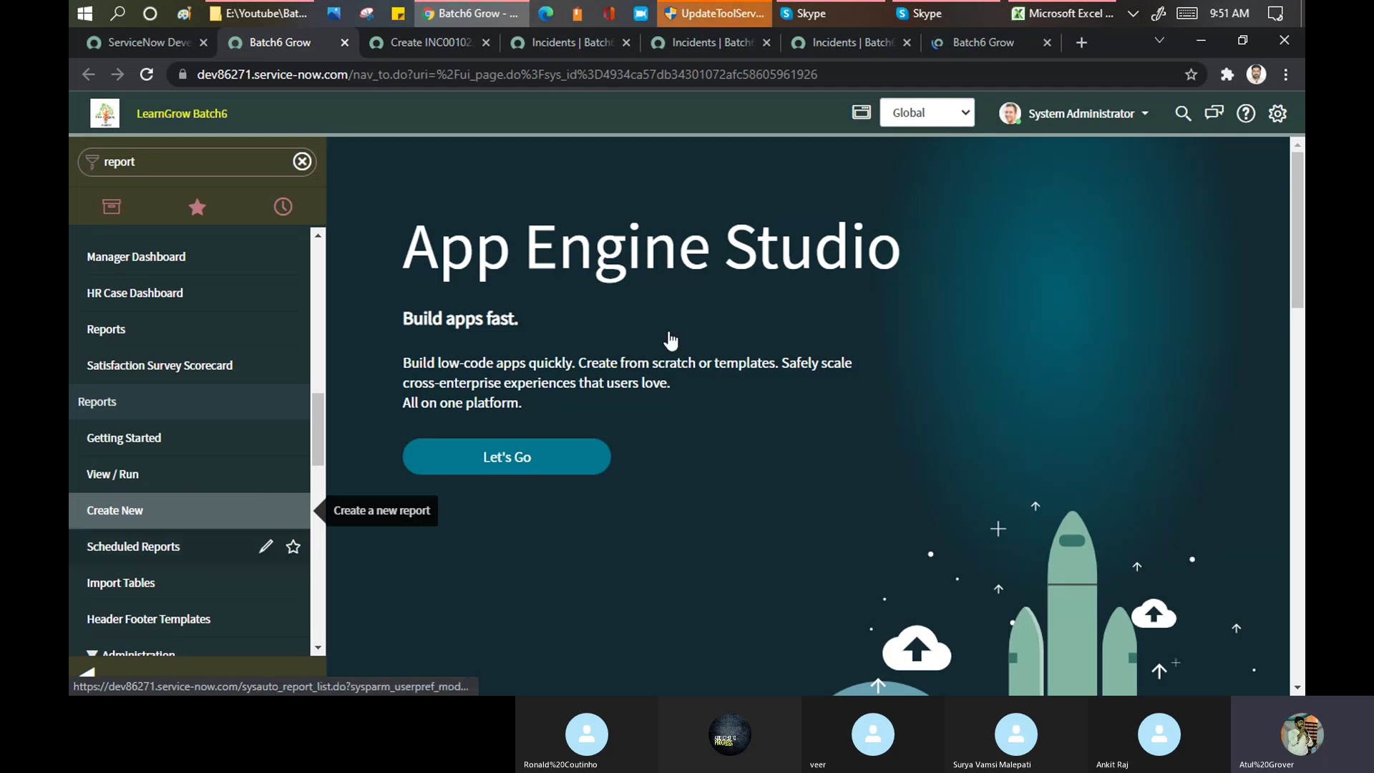
click(972, 40)
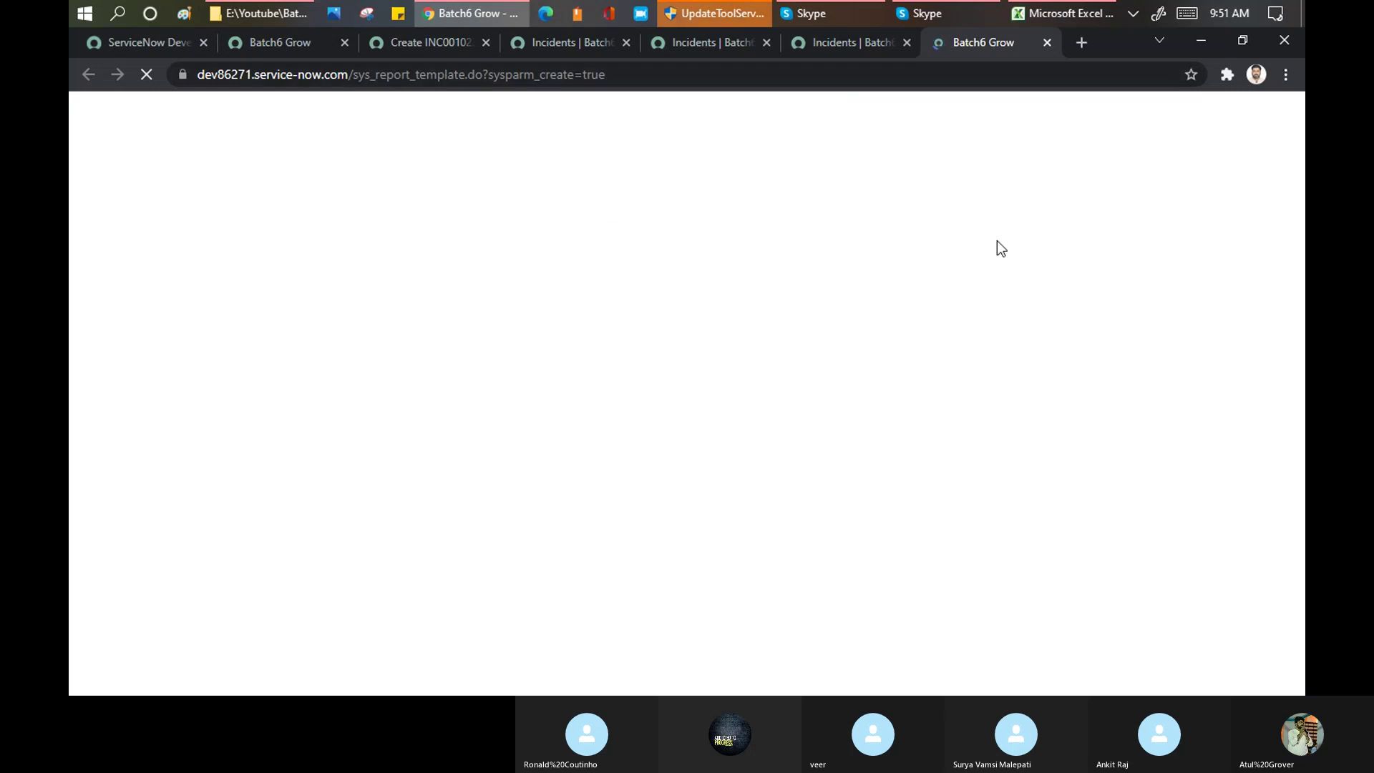
click(410, 42)
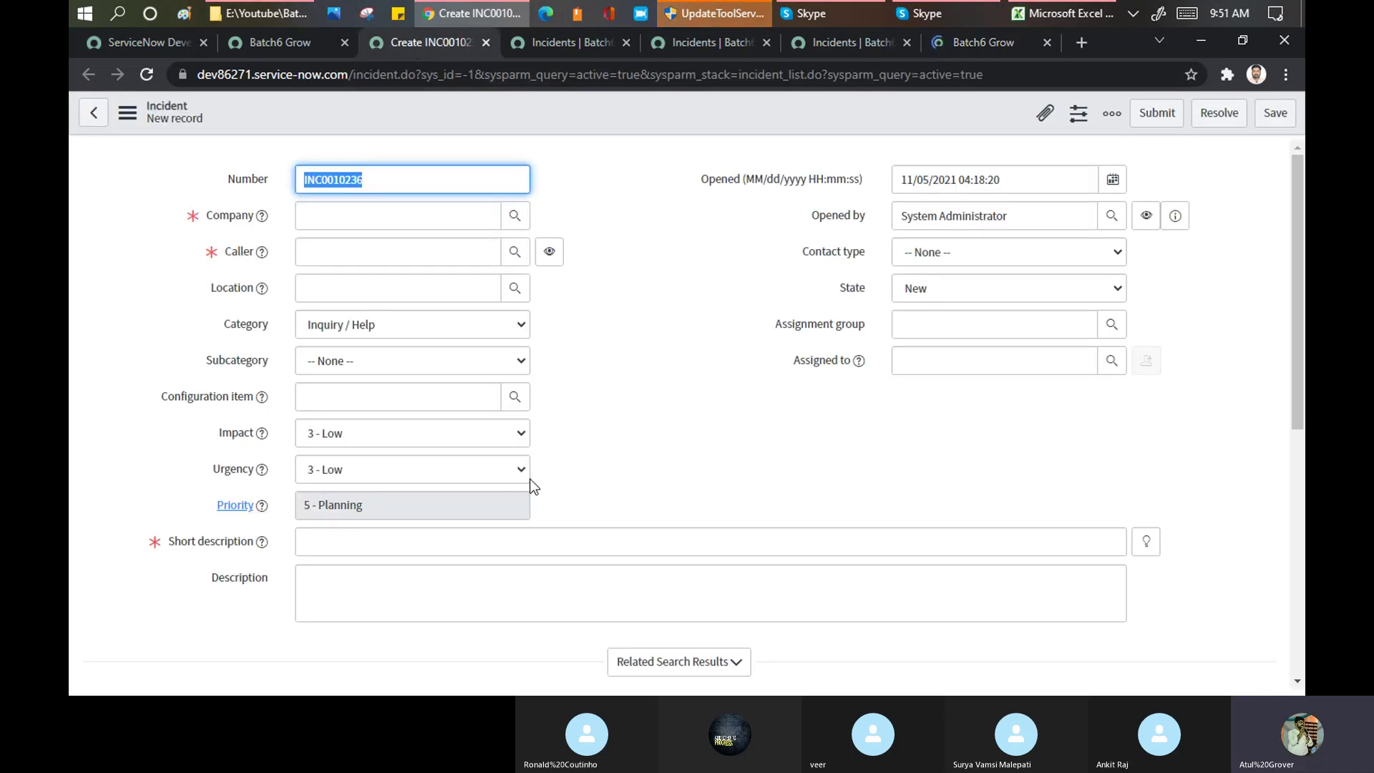
click(977, 44)
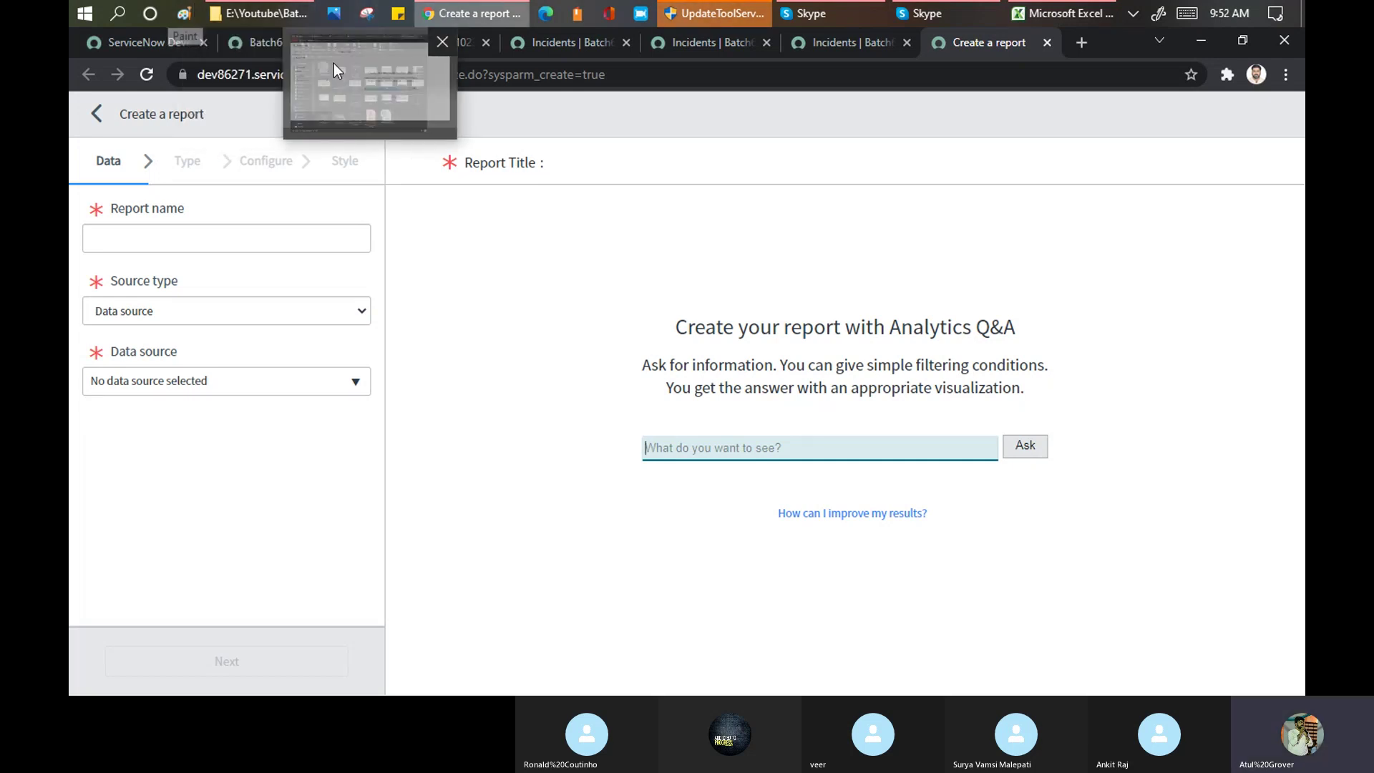
Search the main instance page's navigator for "batch6" and clear the filter
click(265, 43)
click(253, 168)
text(batch6)
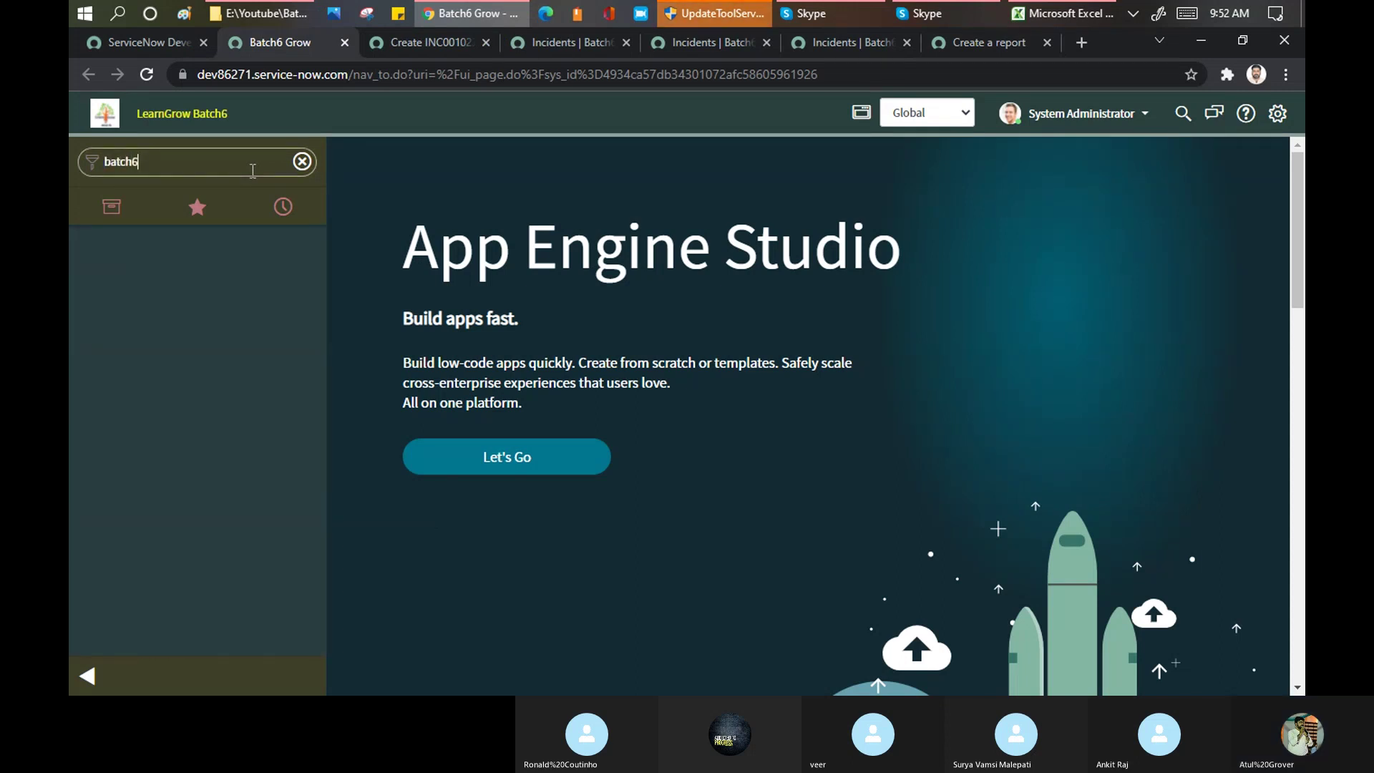
key(BackSpace)
key(BackSpace)
key(BackSpace)
key(BackSpace)
key(BackSpace)
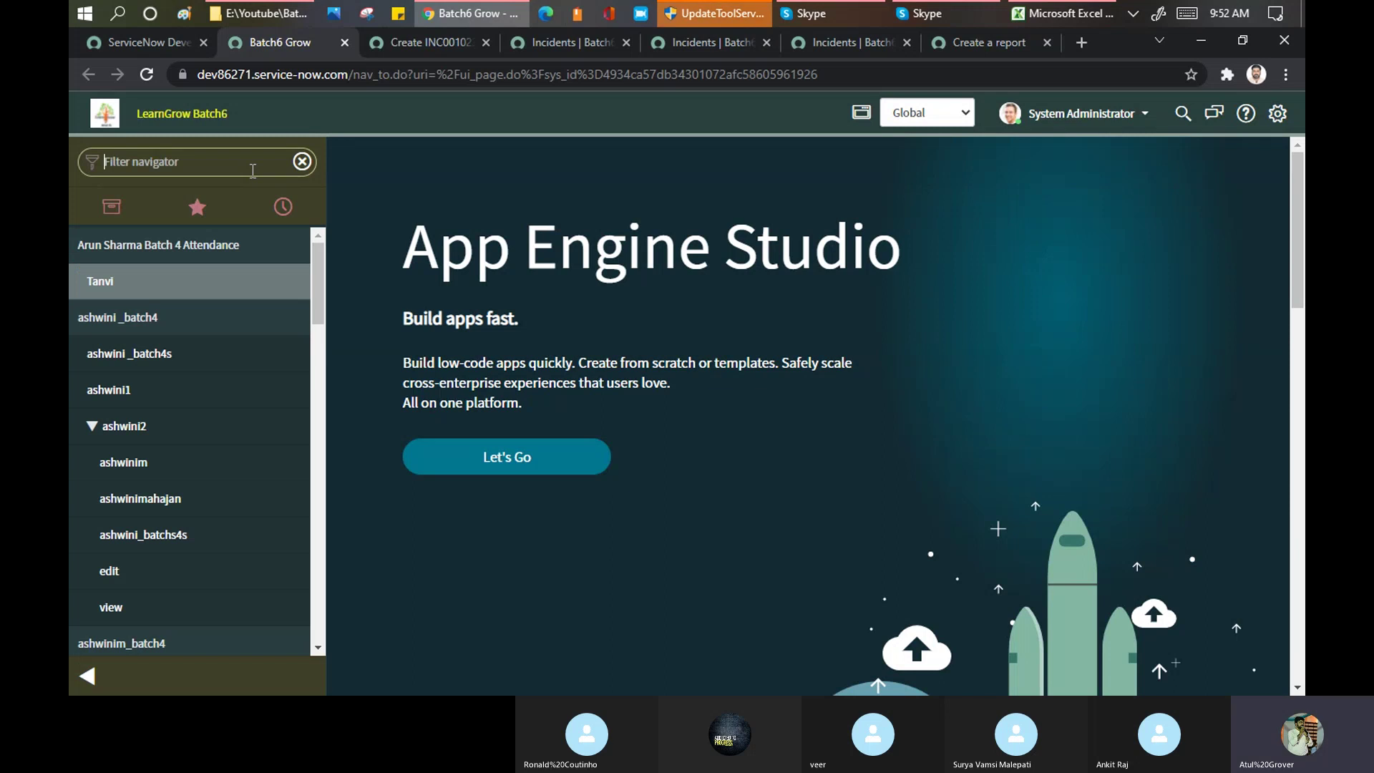
Search the navigator for "training" and return to the full list of applications
text(tra)
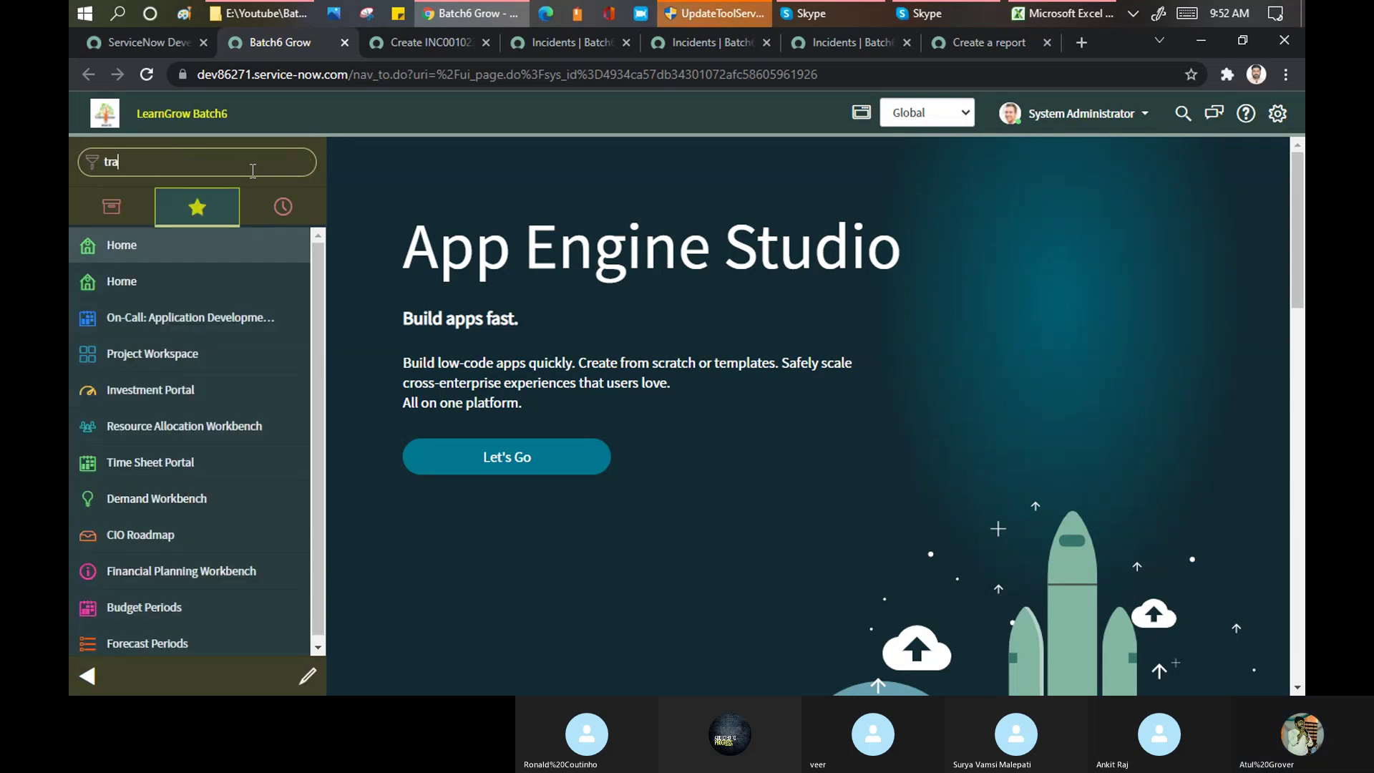
text(ining)
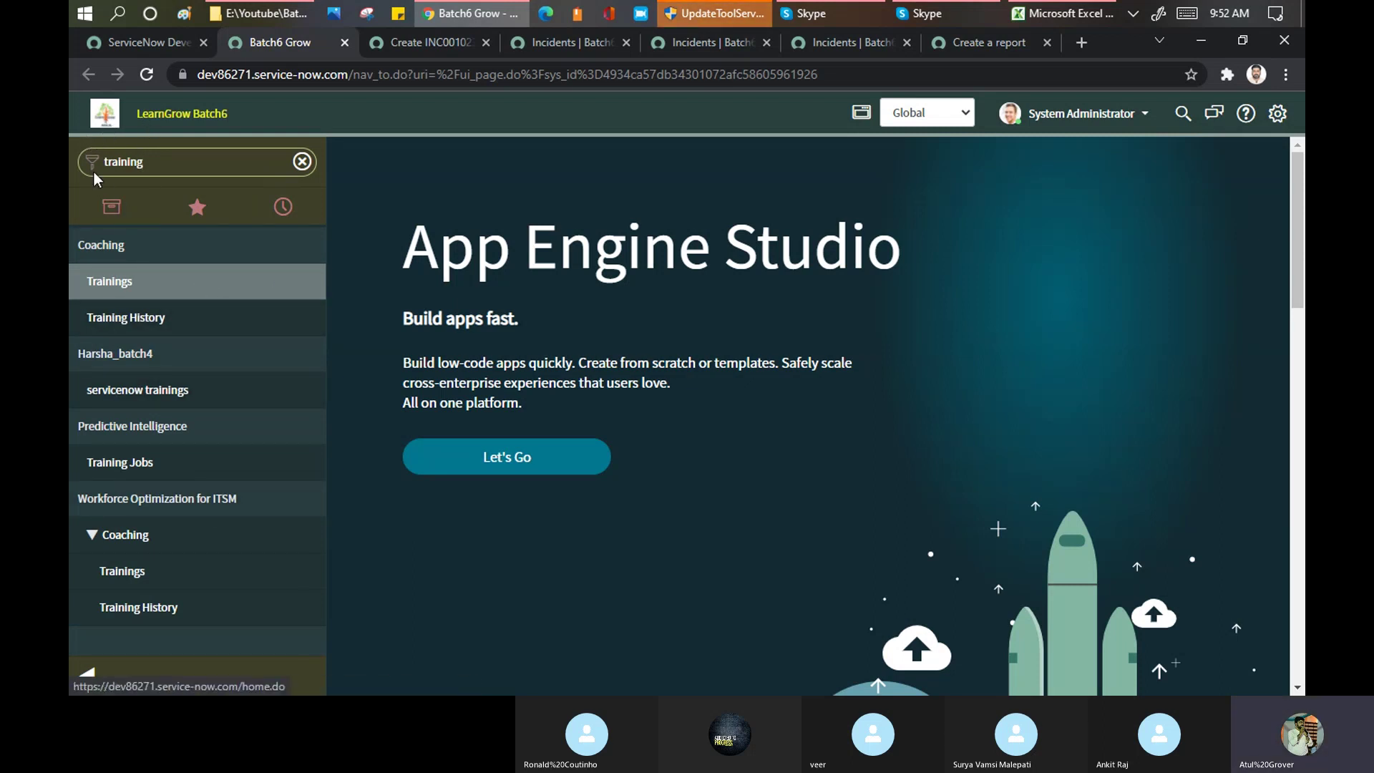
click(118, 223)
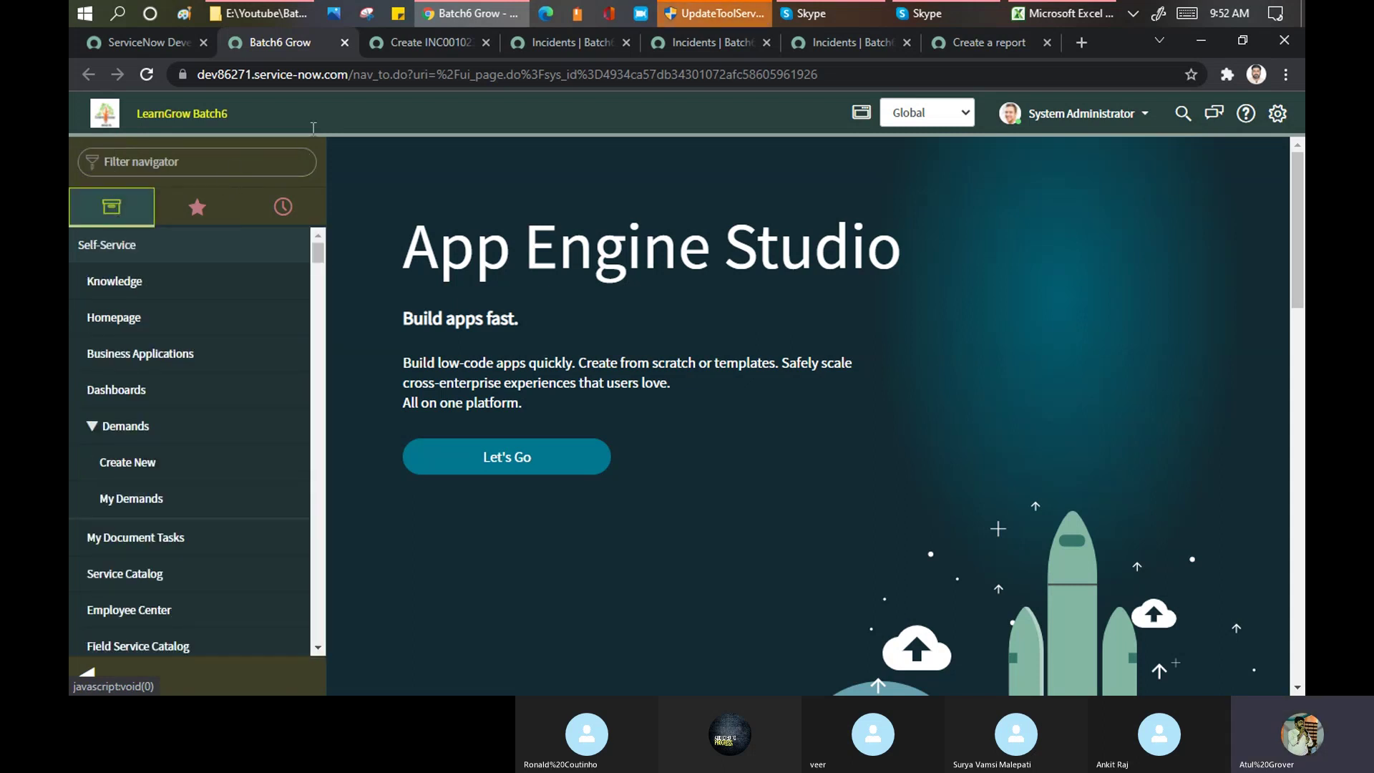
Filter the navigator by "batch" and look through all matching applications and modules
click(231, 167)
text(batch)
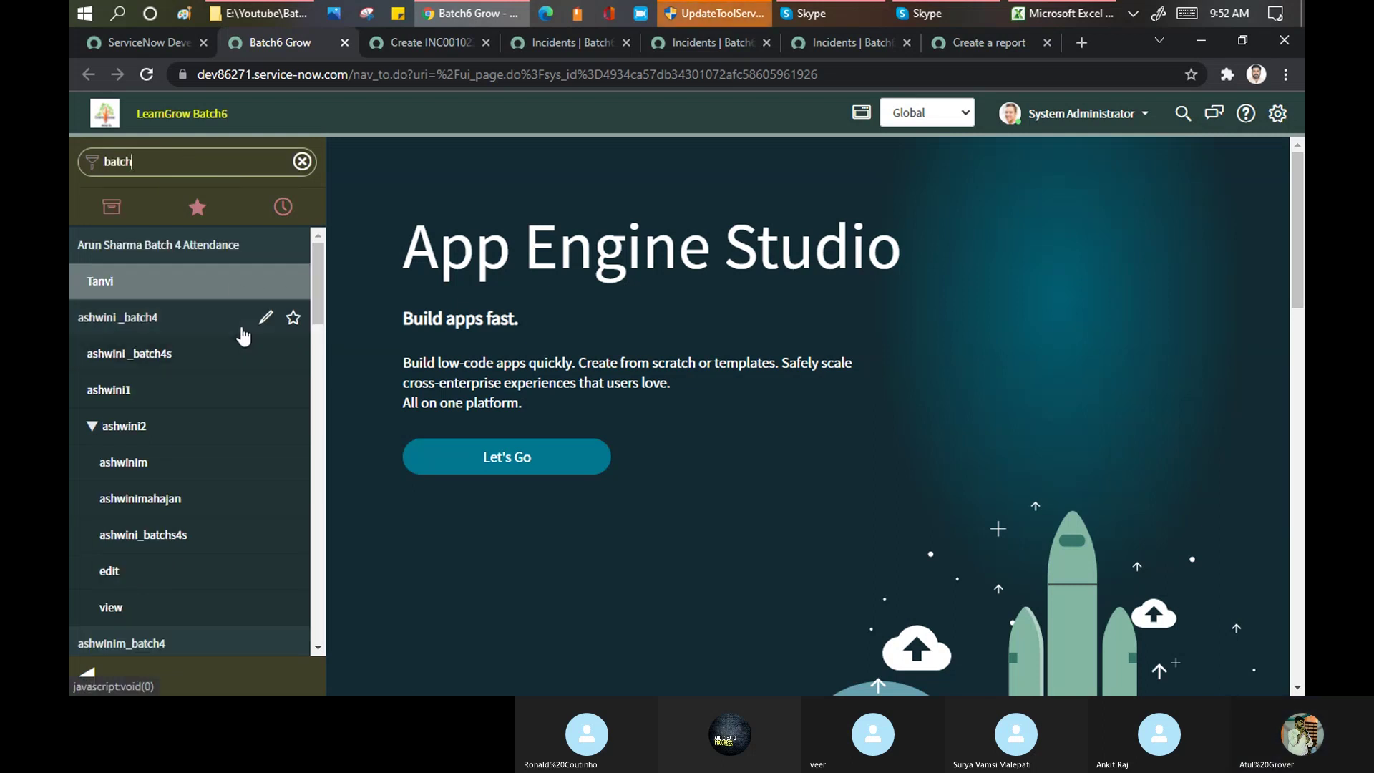
scroll(242, 336, down, 10)
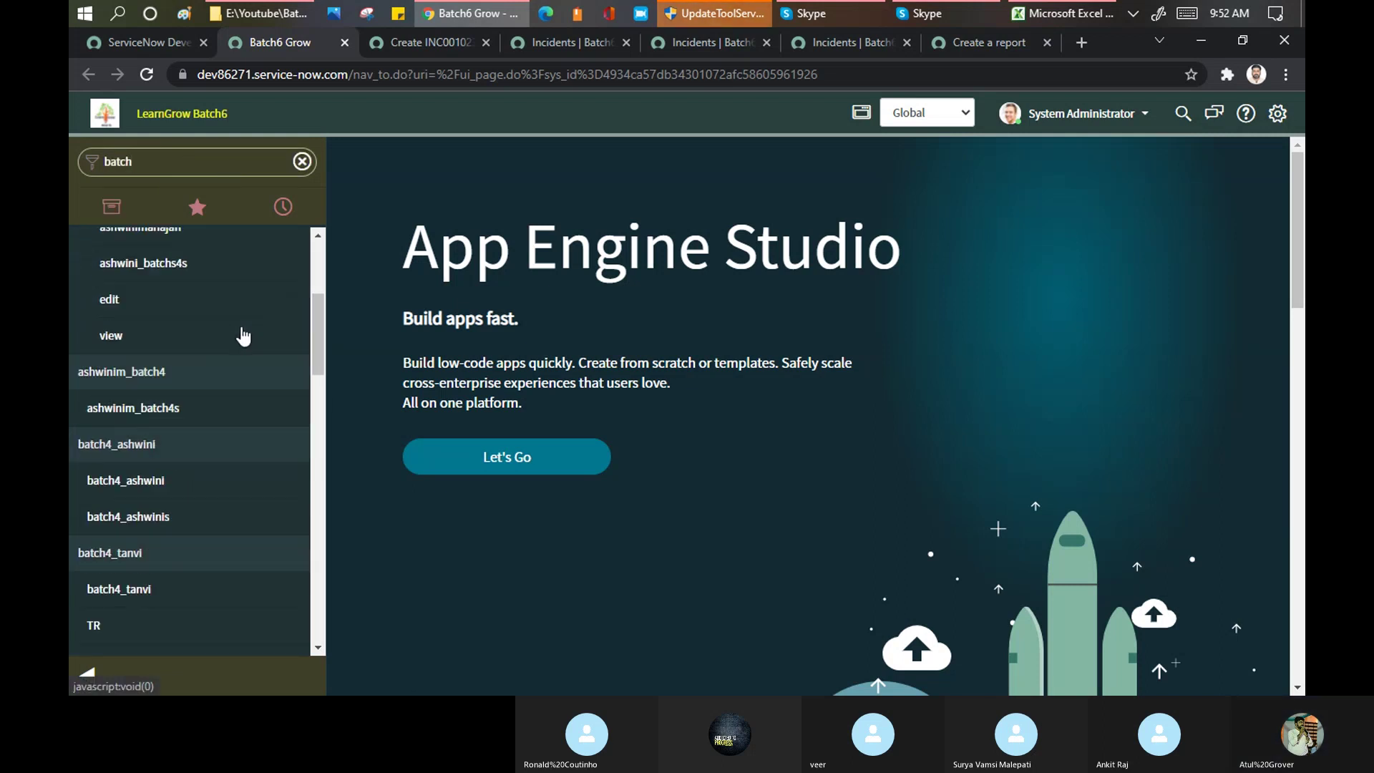
scroll(243, 337, down, 10)
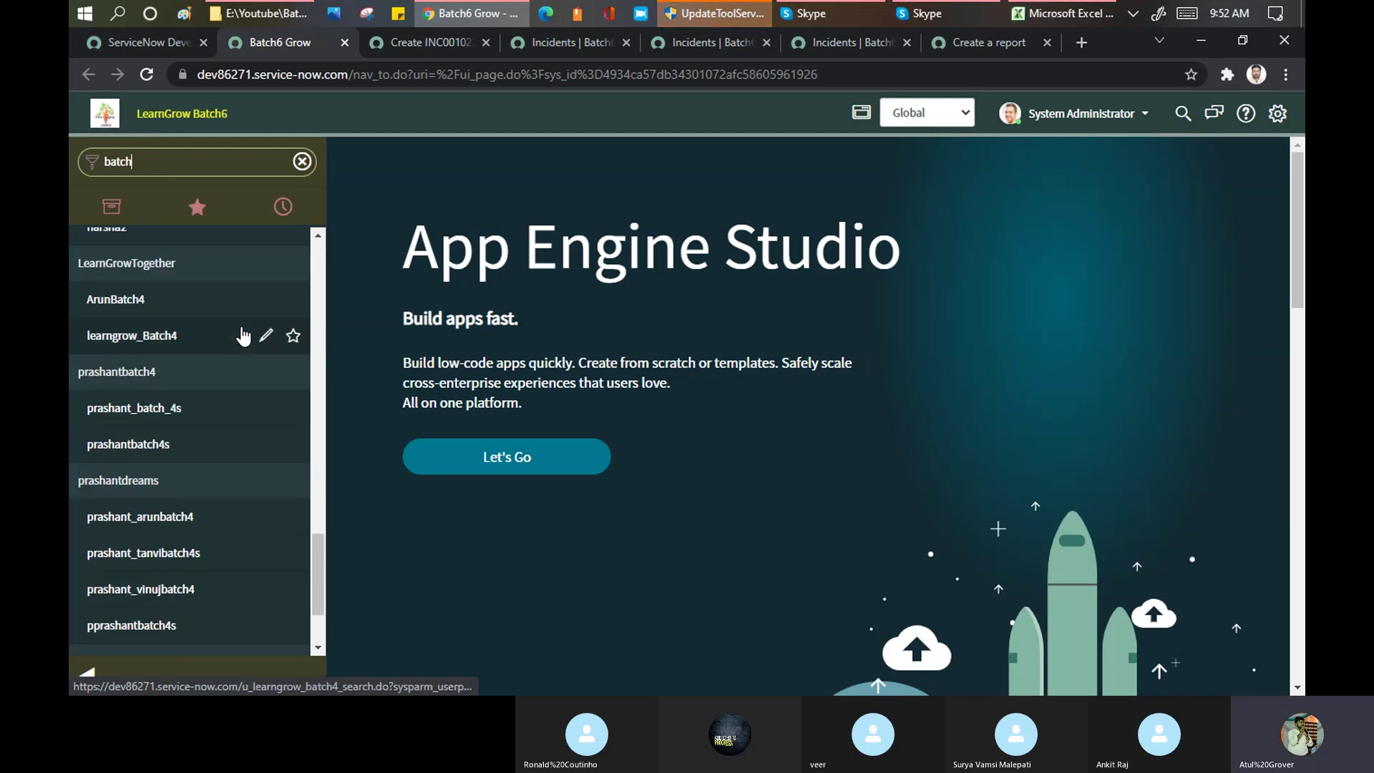
scroll(244, 336, down, 3)
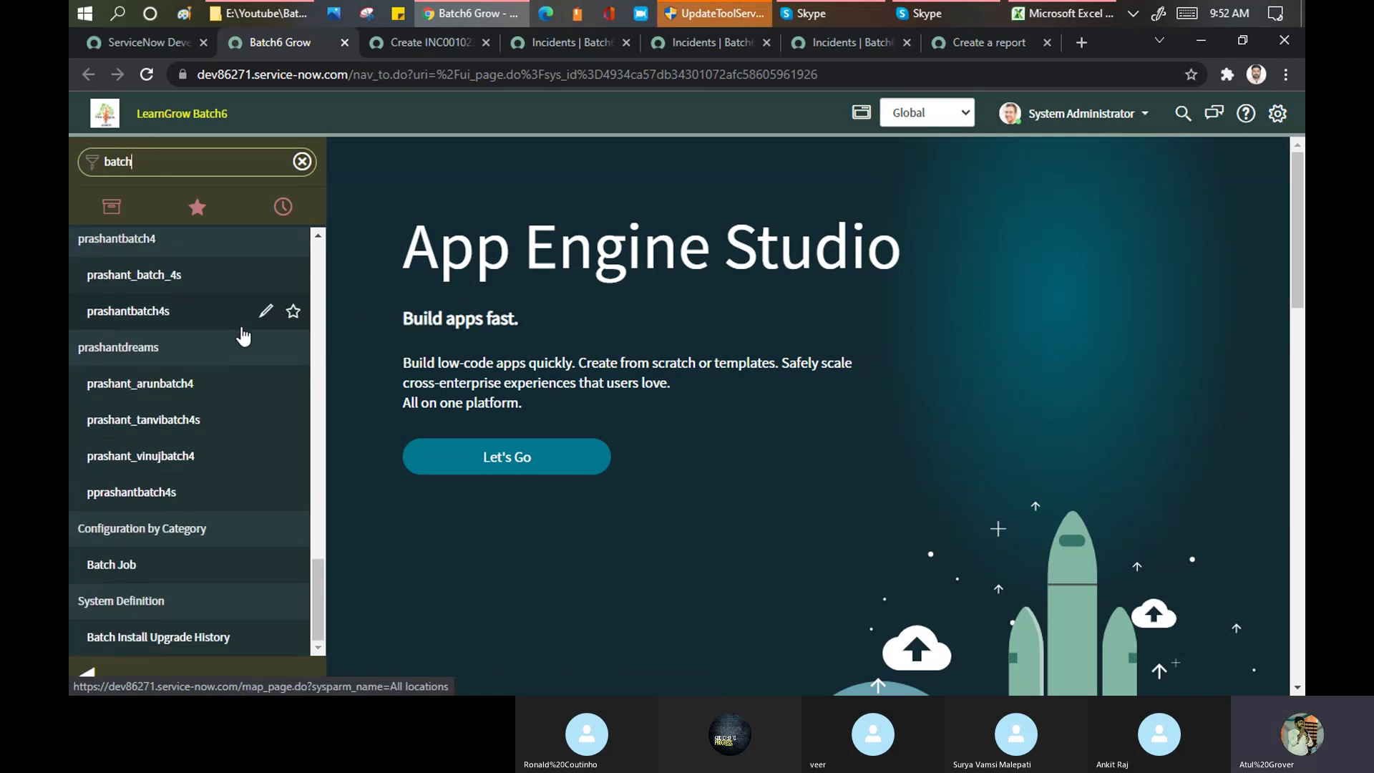
scroll(186, 415, up, 3)
scroll(186, 415, down, 3)
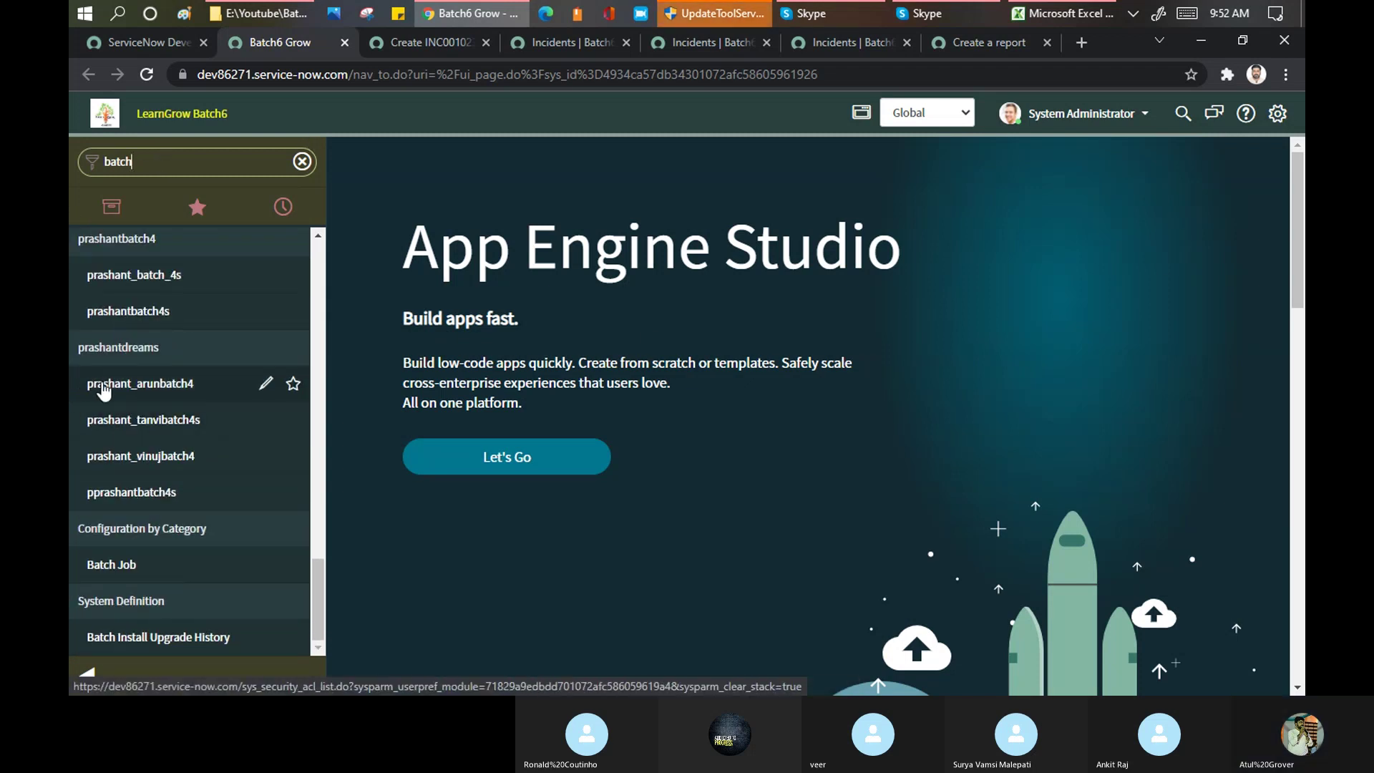
scroll(178, 372, up, 3)
scroll(178, 372, up, 8)
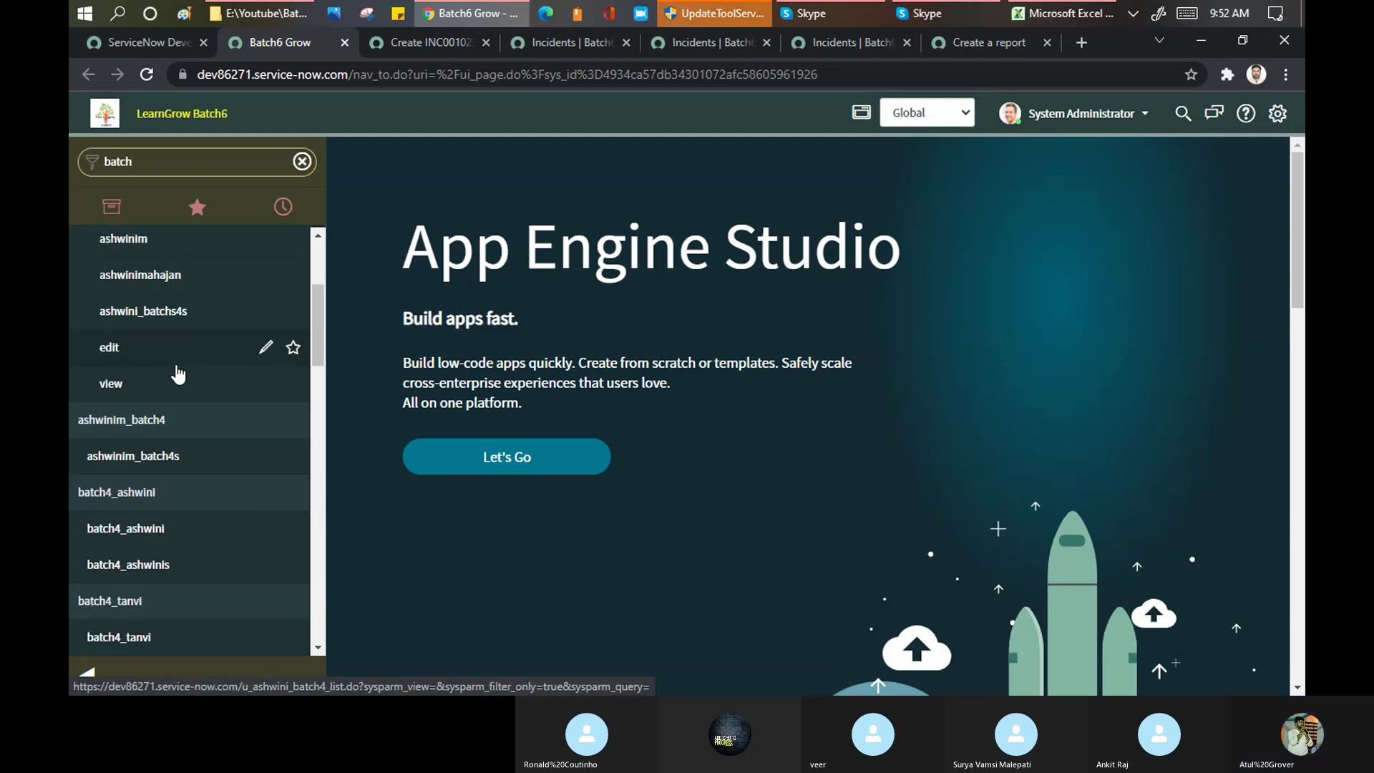
scroll(178, 372, up, 3)
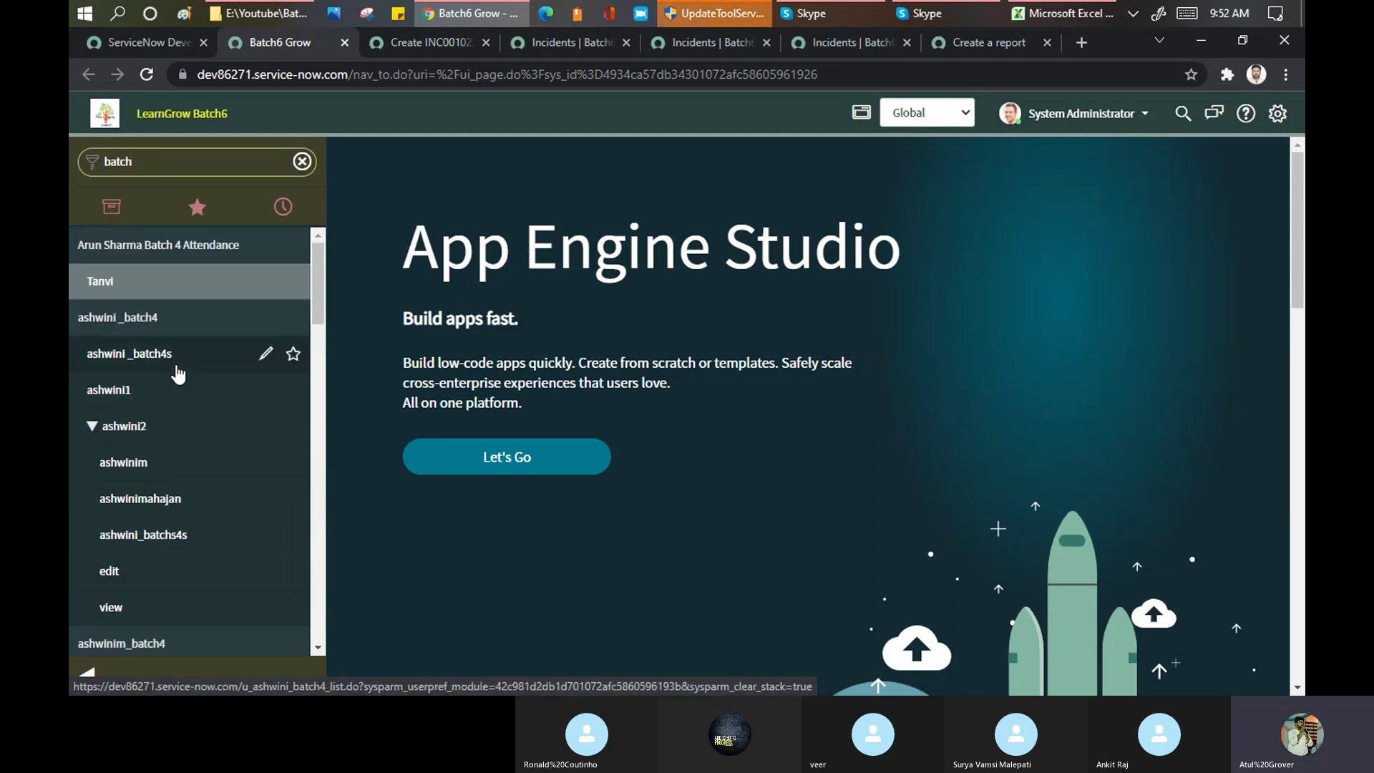
Filter the navigator by "tables" and open the Tables module under System Definition
text(tables)
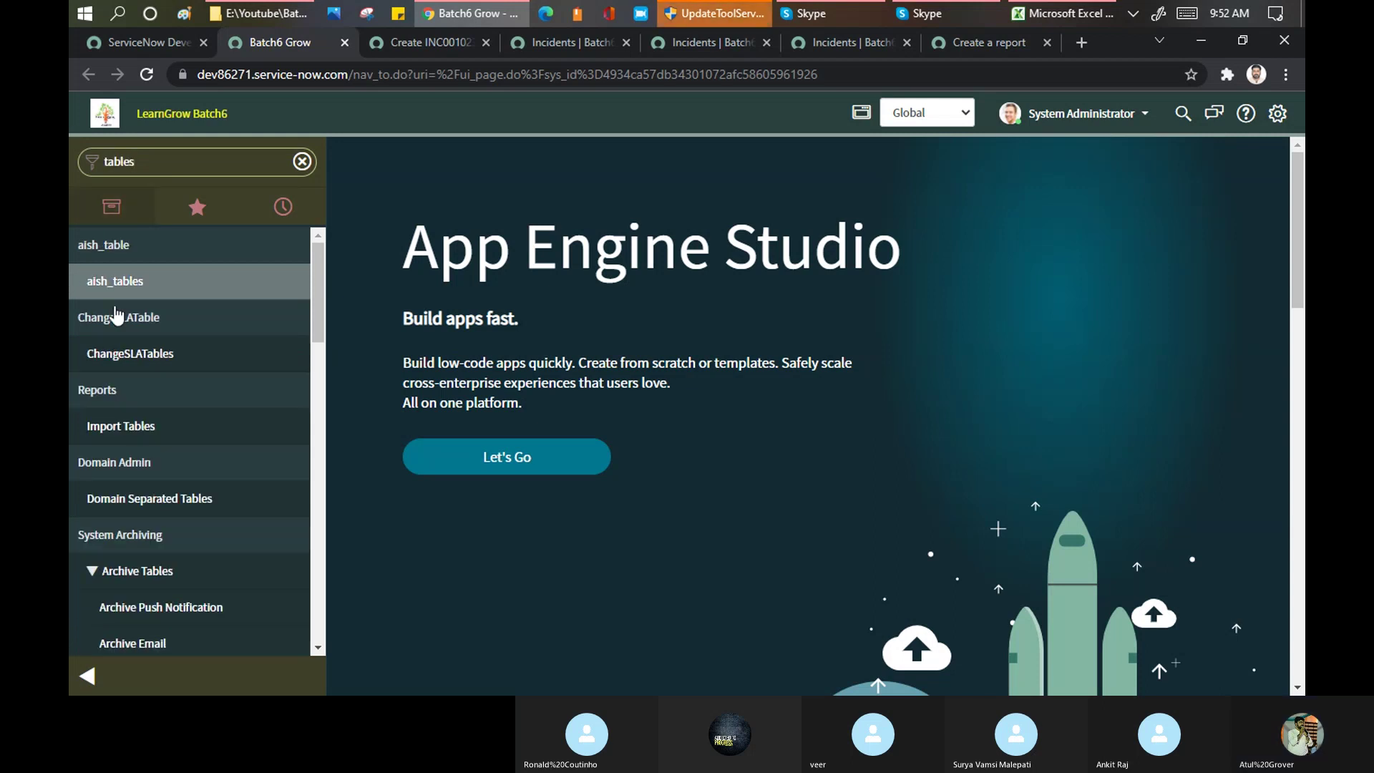
scroll(214, 429, down, 15)
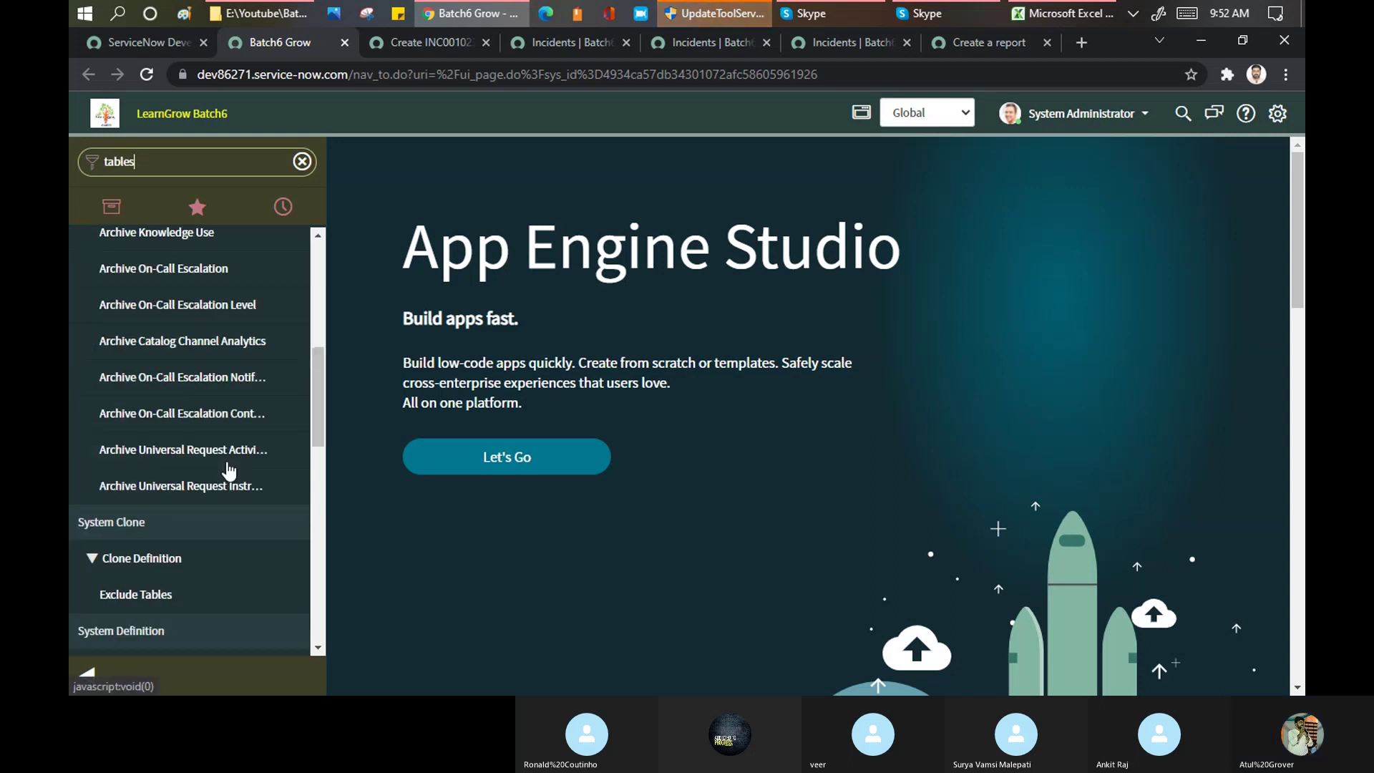
scroll(171, 386, down, 5)
scroll(171, 387, up, 10)
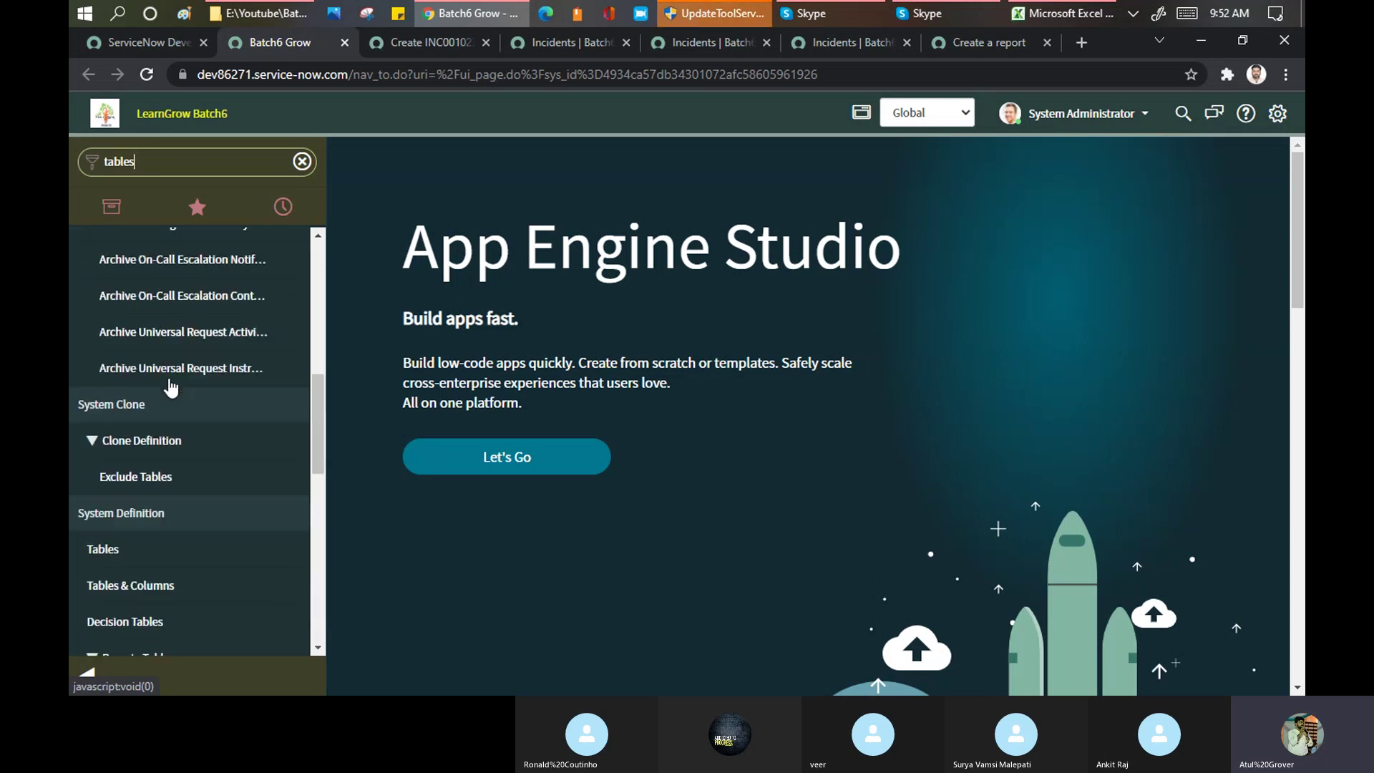
scroll(171, 387, up, 2)
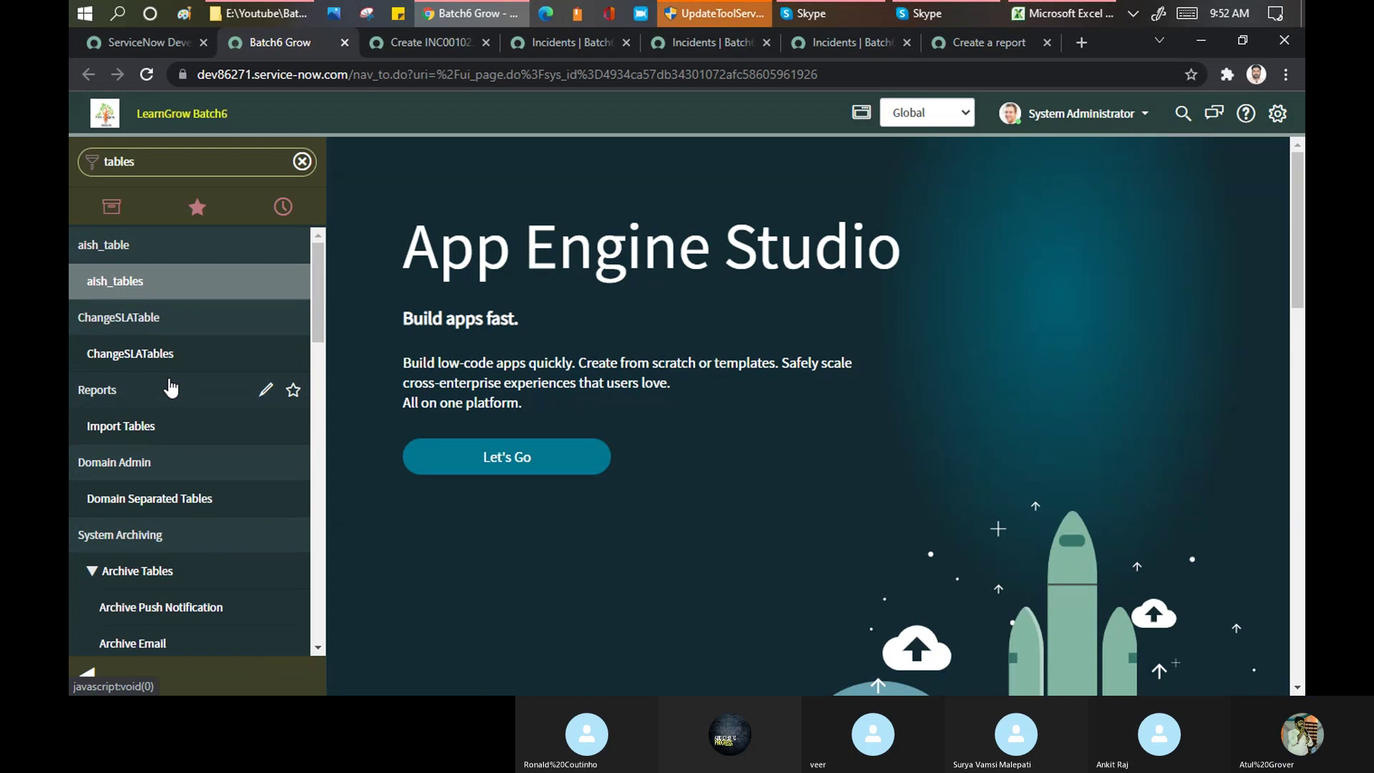
scroll(171, 389, down, 8)
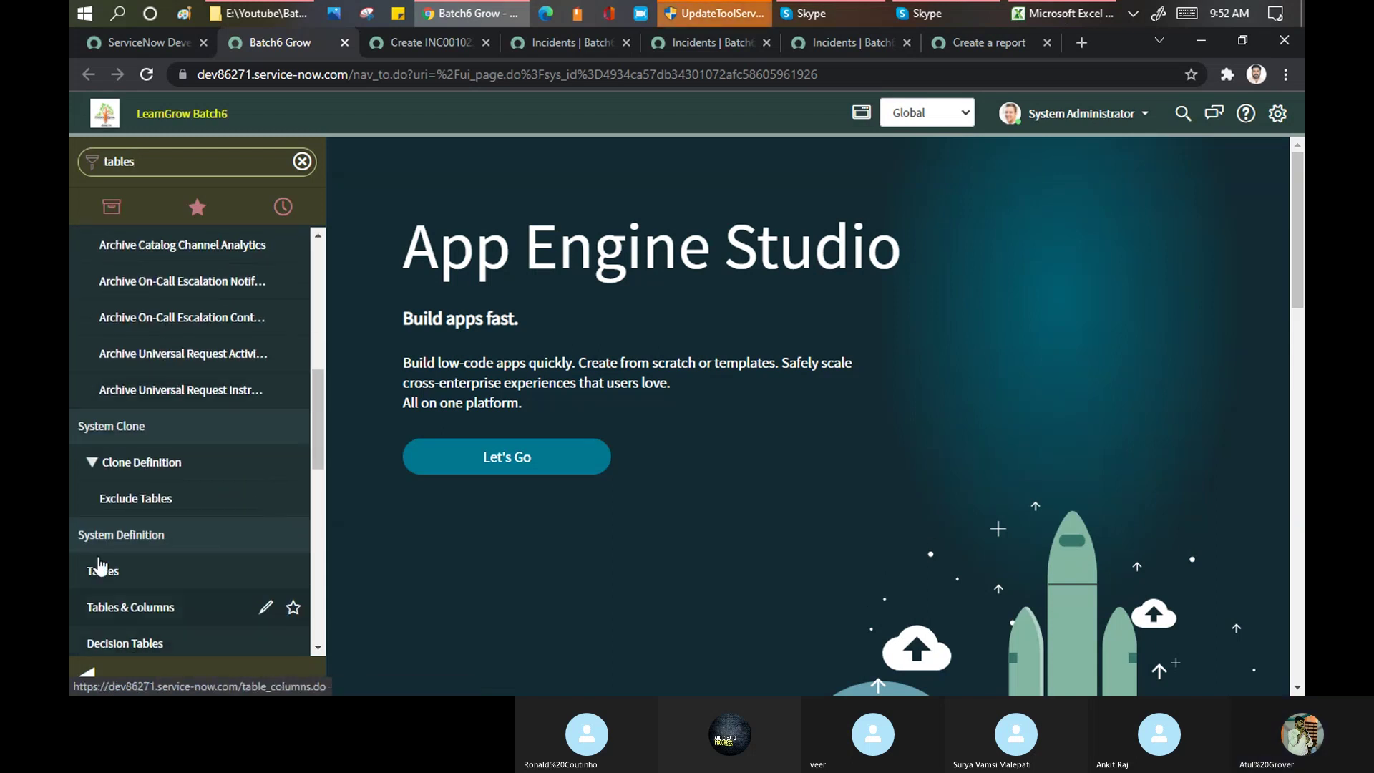
click(104, 570)
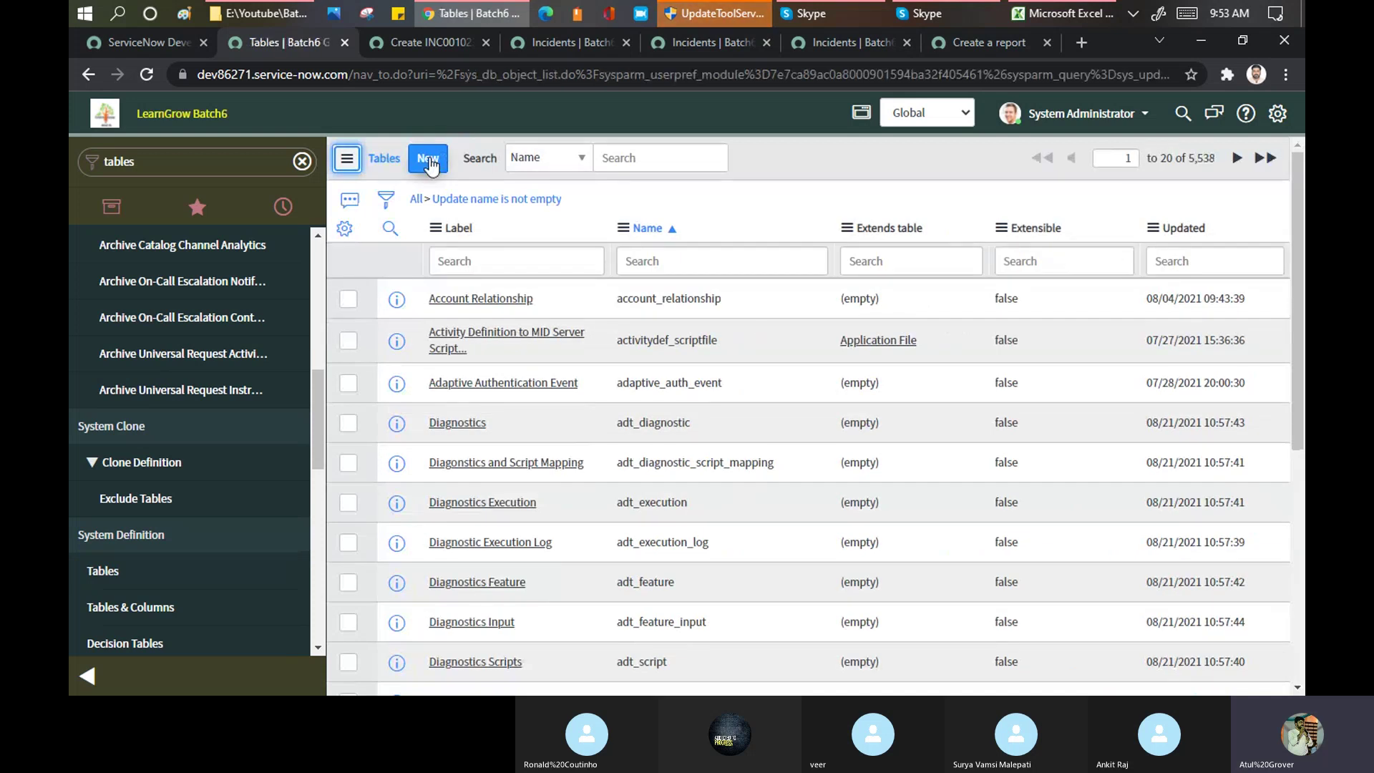
Create a new table labelled LNGBAtch6 with a new application menu LNGBAtch6, and save the record while staying on the form
click(429, 160)
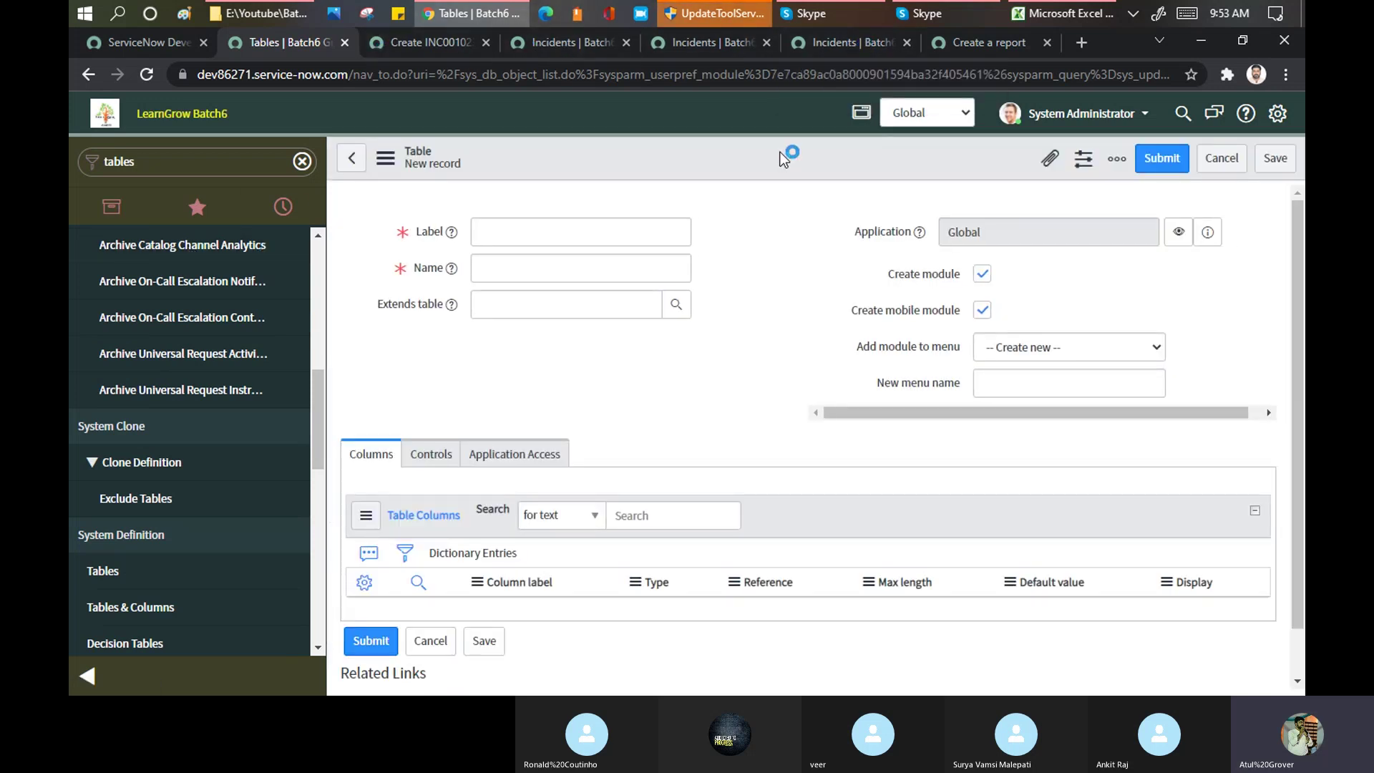
click(556, 338)
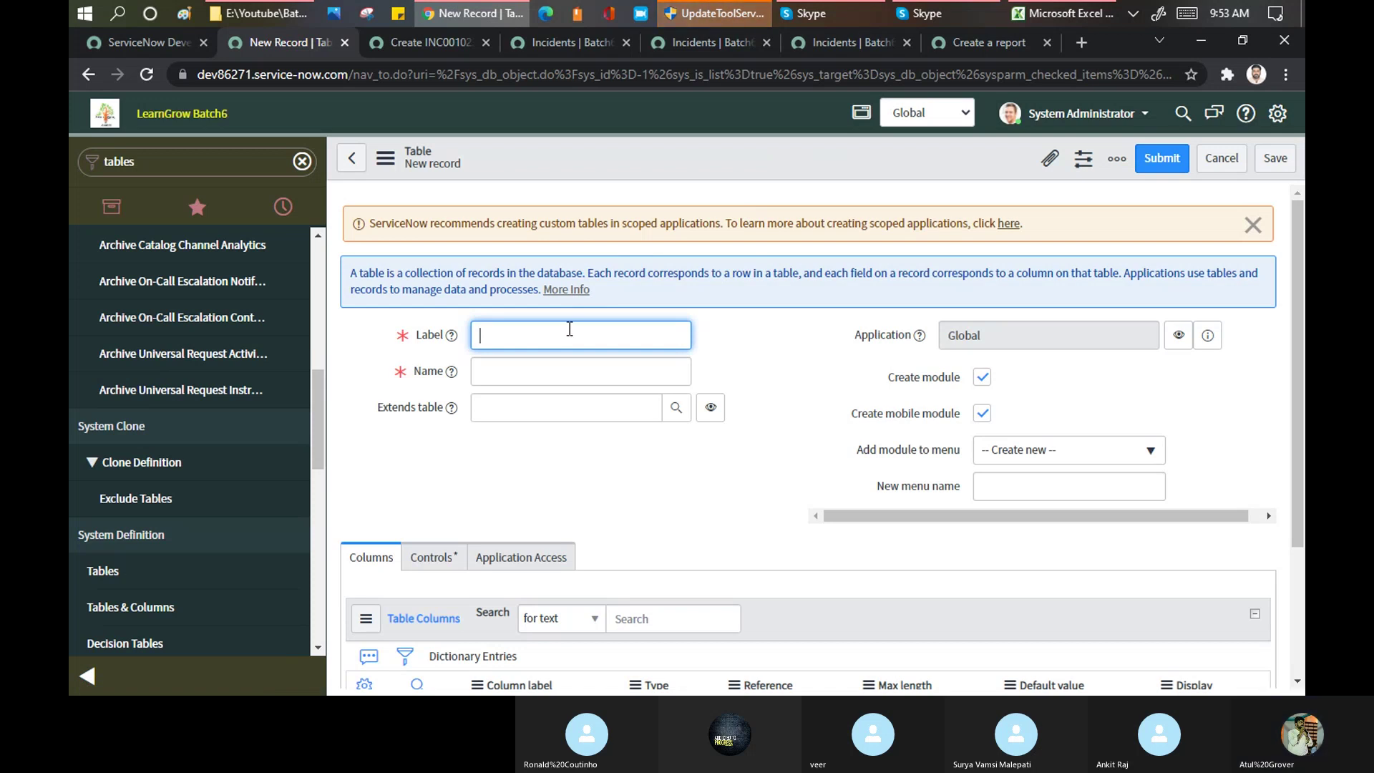
text(LNGBAtch6)
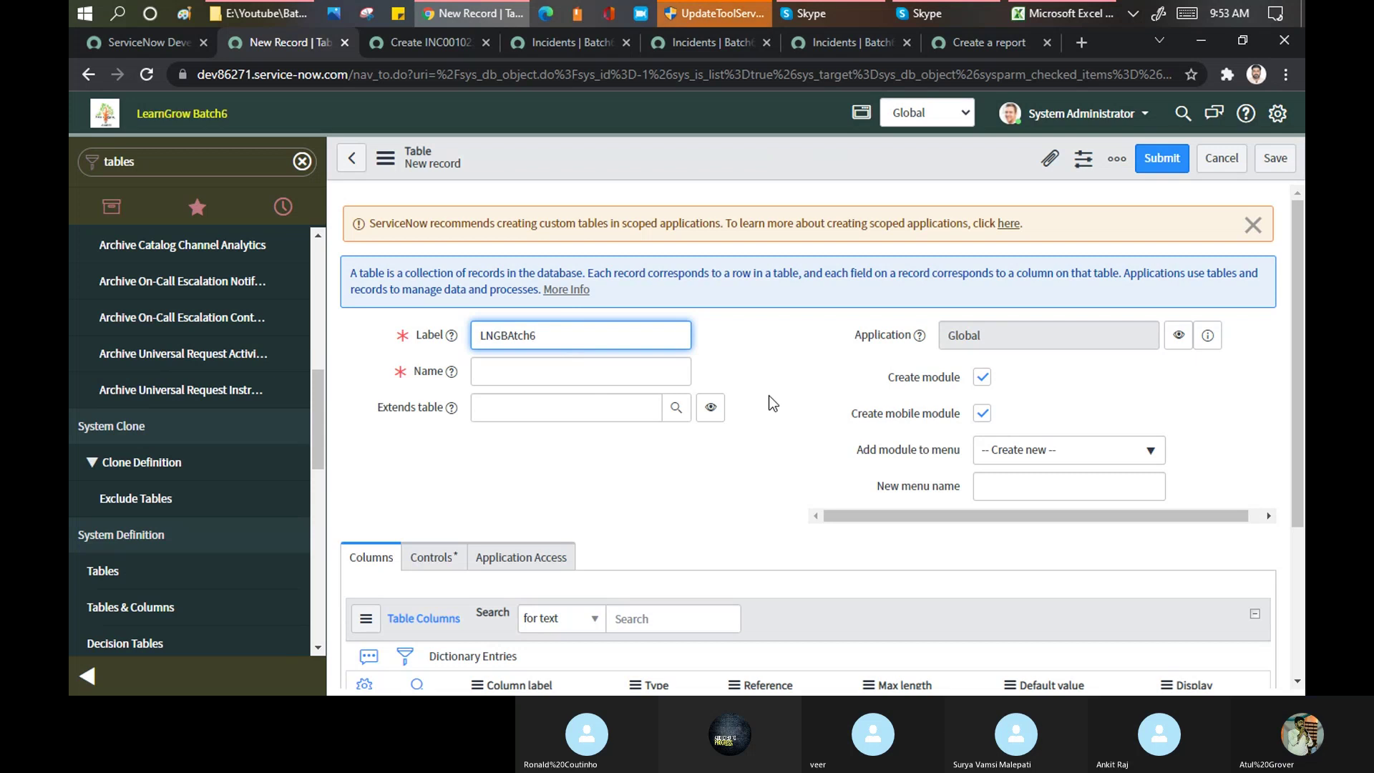
click(1024, 489)
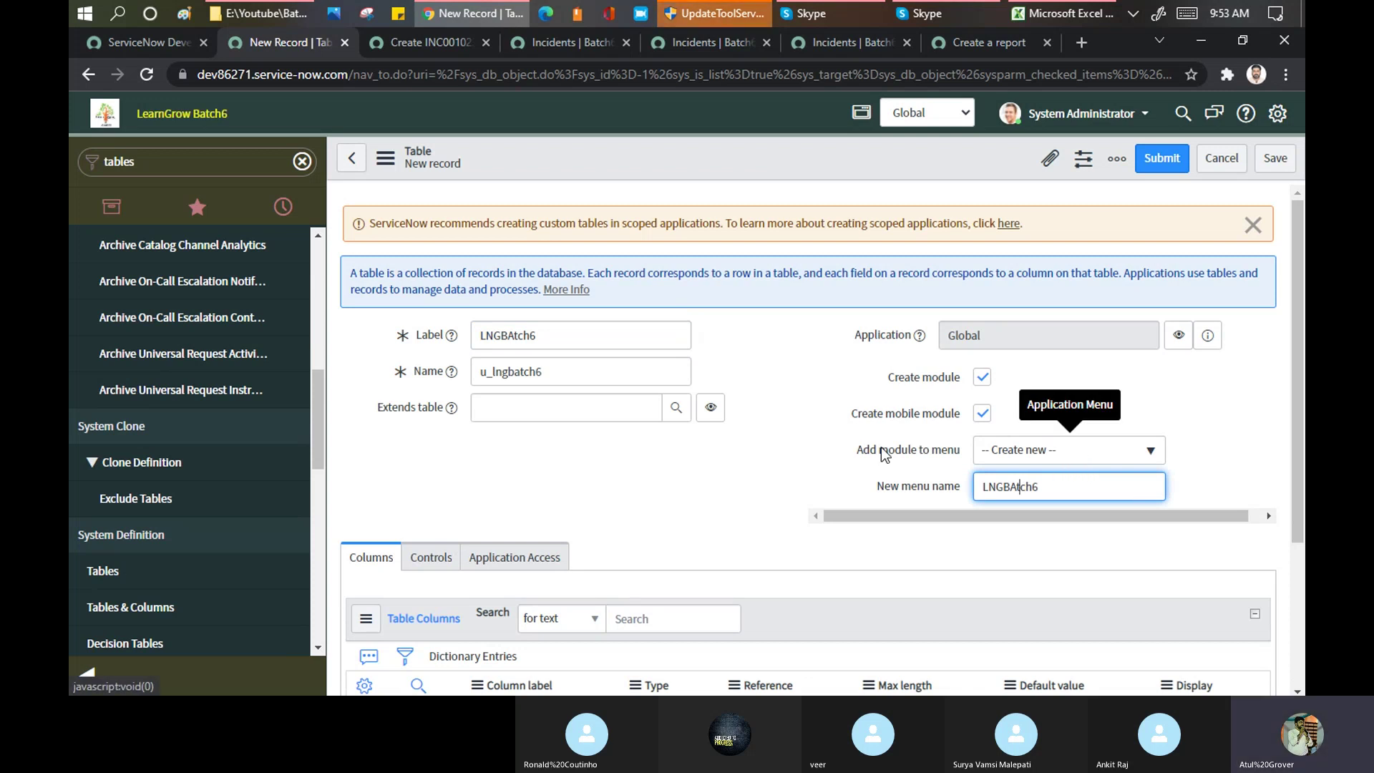
right_click(714, 148)
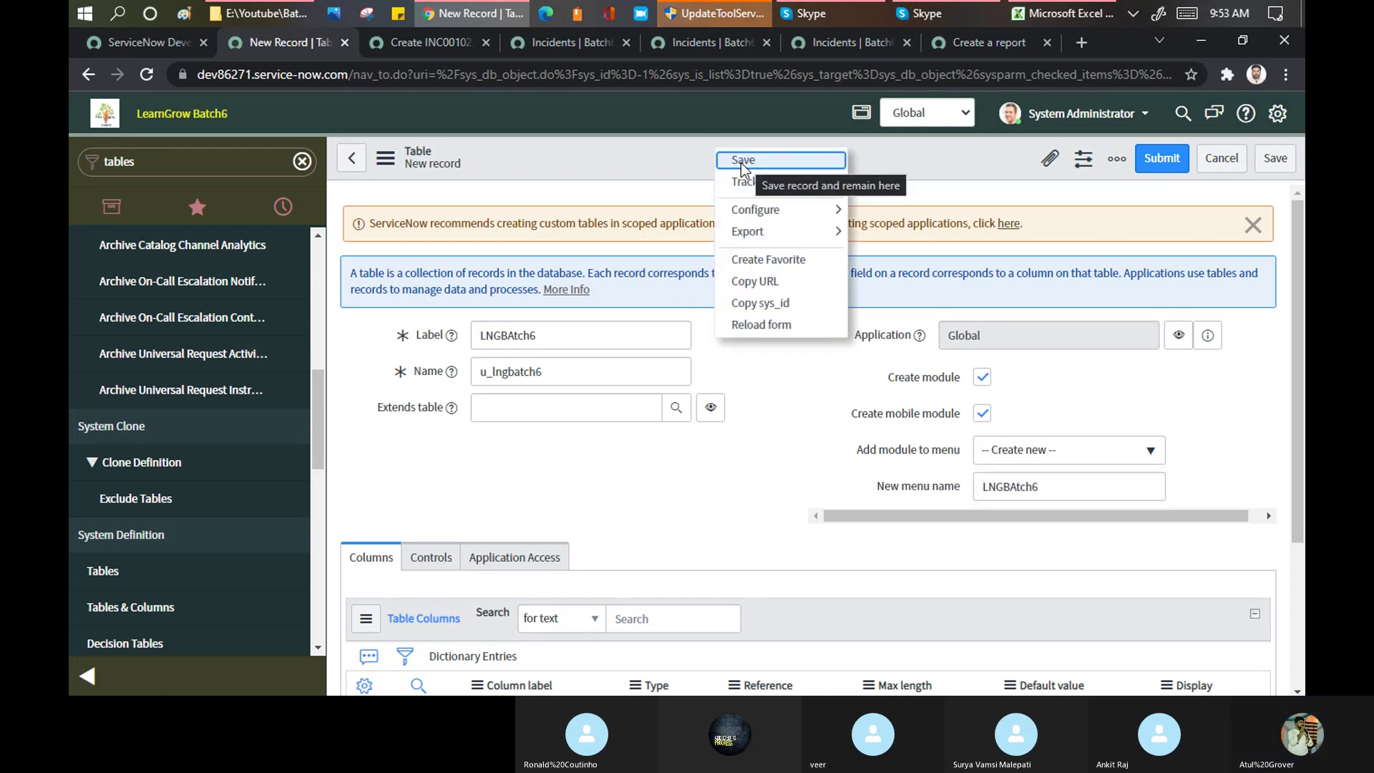
click(737, 165)
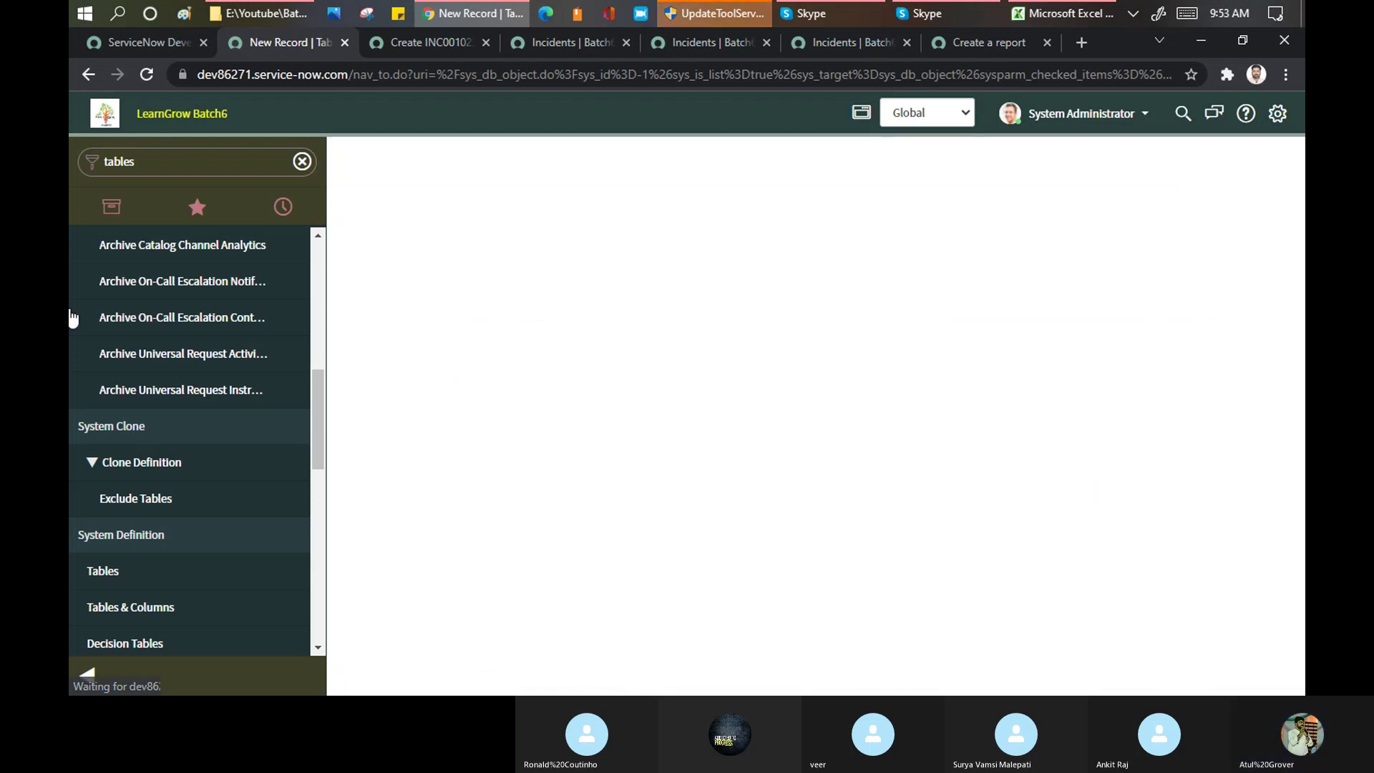
Filter the navigator by "lngbat" and close the leftover incident and report browser tabs
click(198, 163)
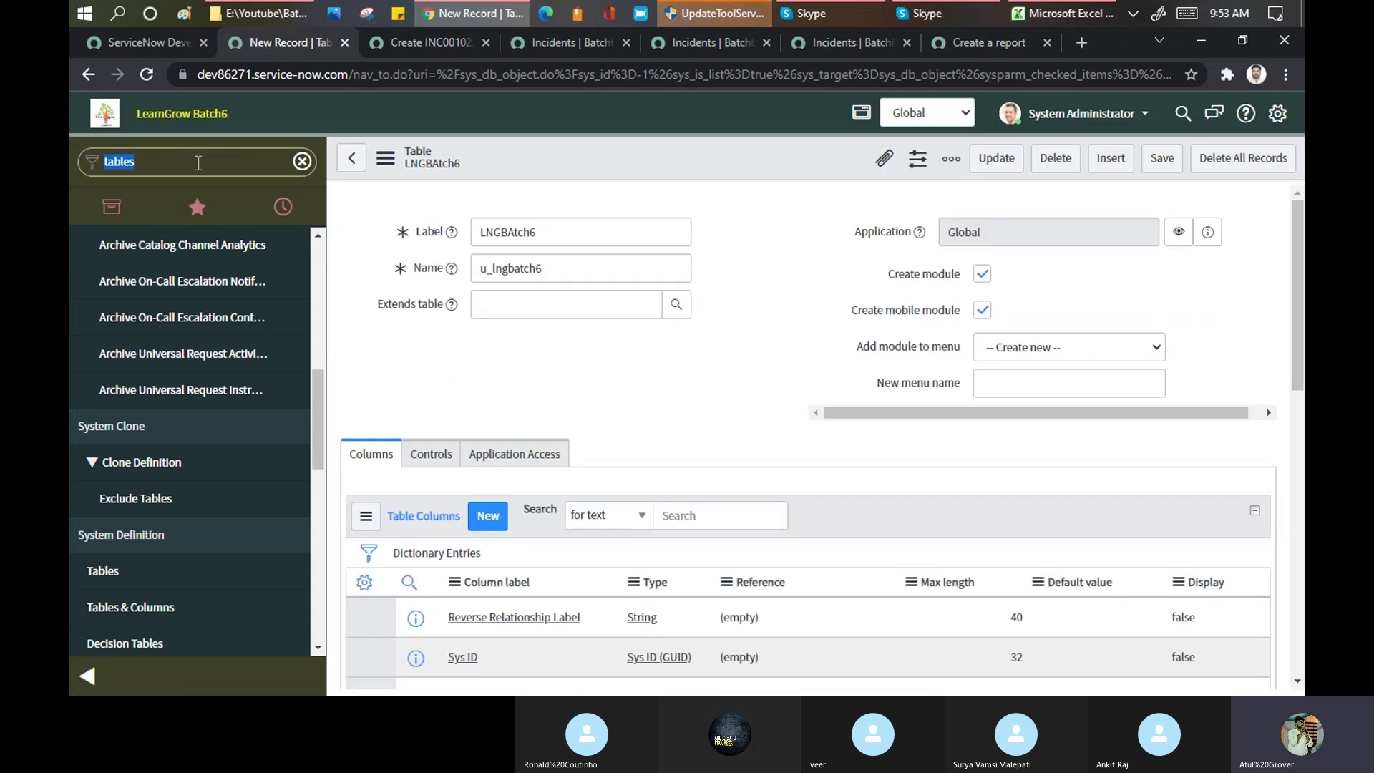
text(lngbat)
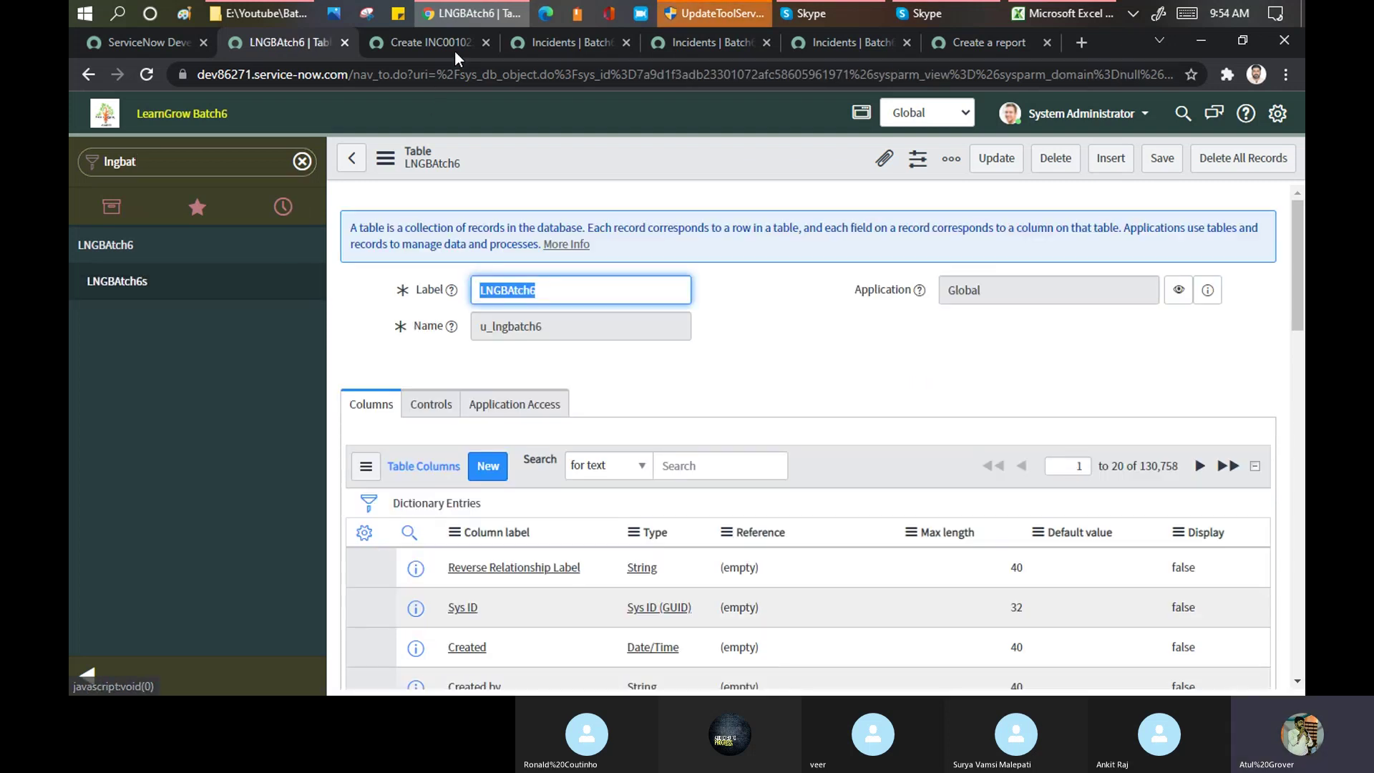
click(489, 40)
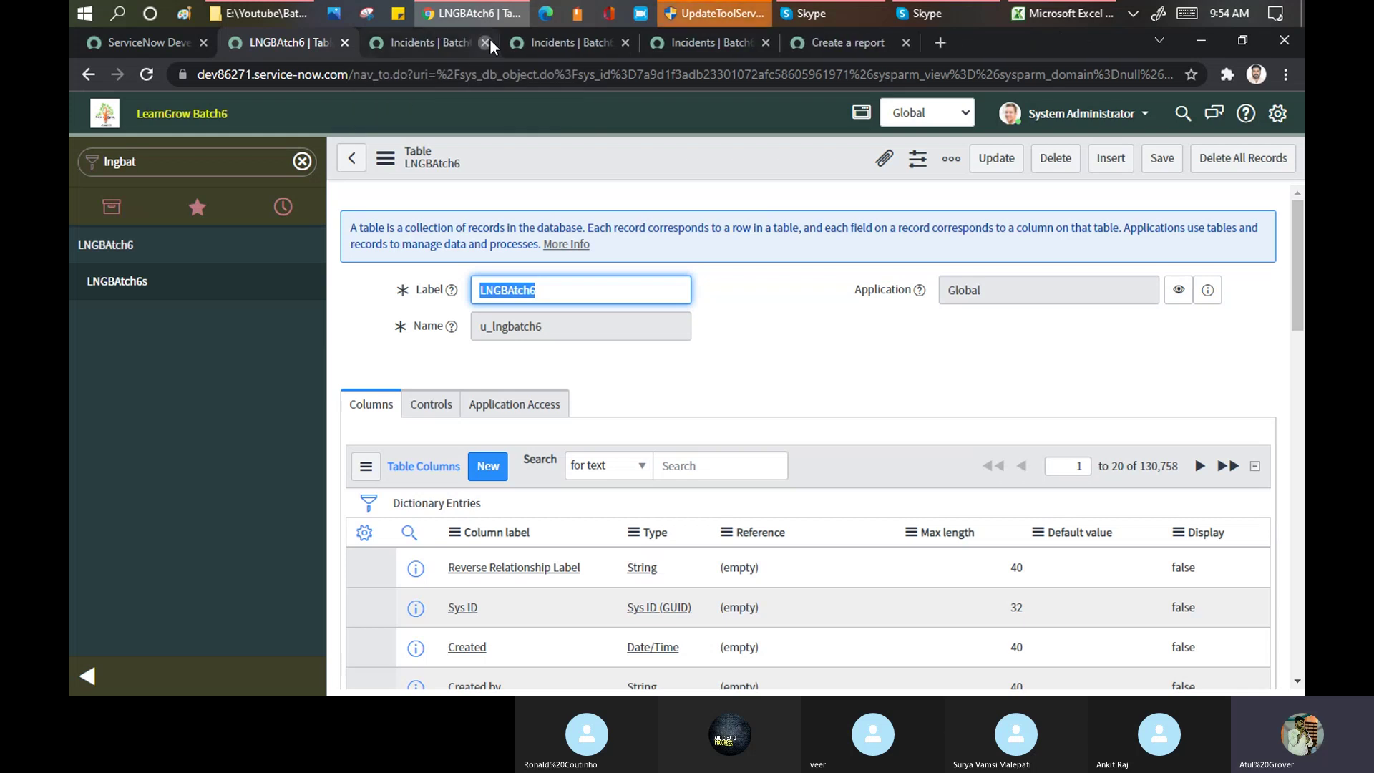
click(489, 37)
click(490, 37)
click(489, 37)
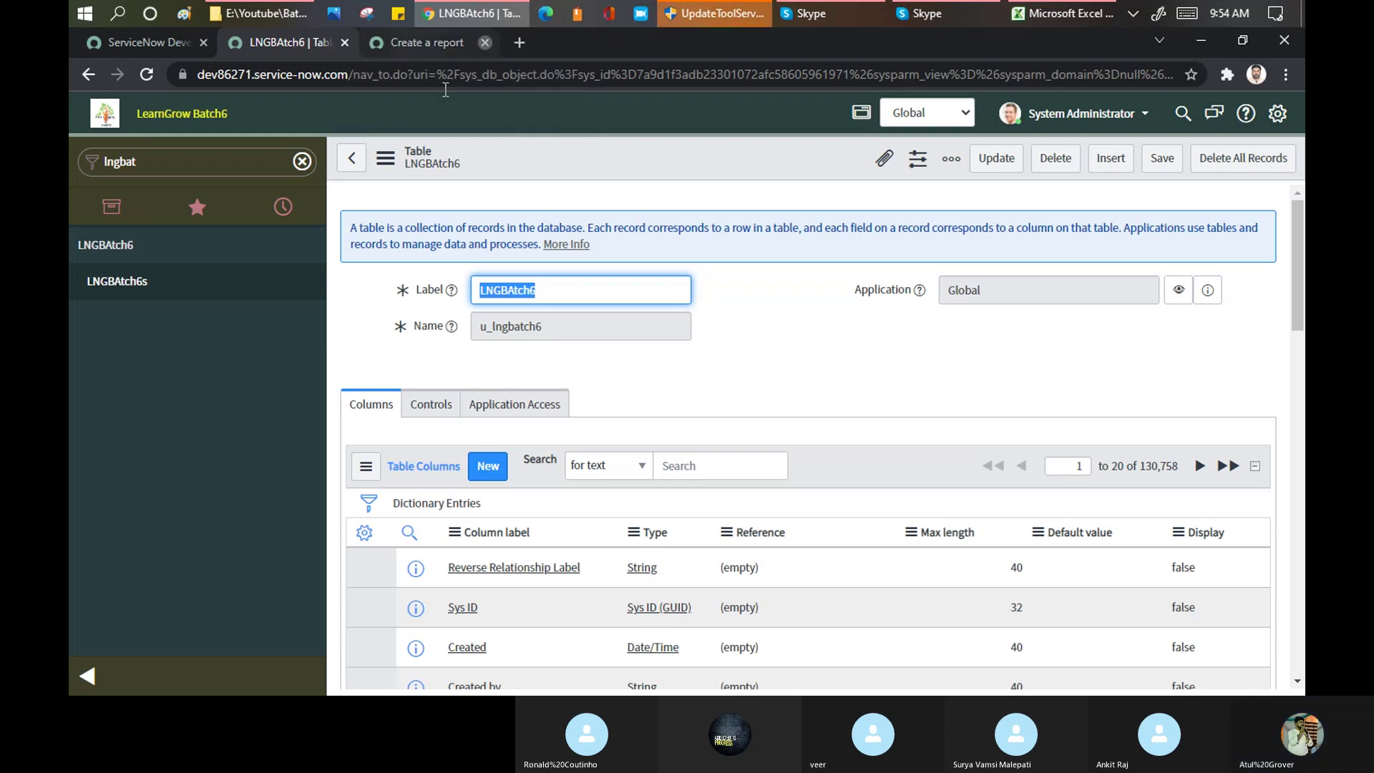
click(490, 37)
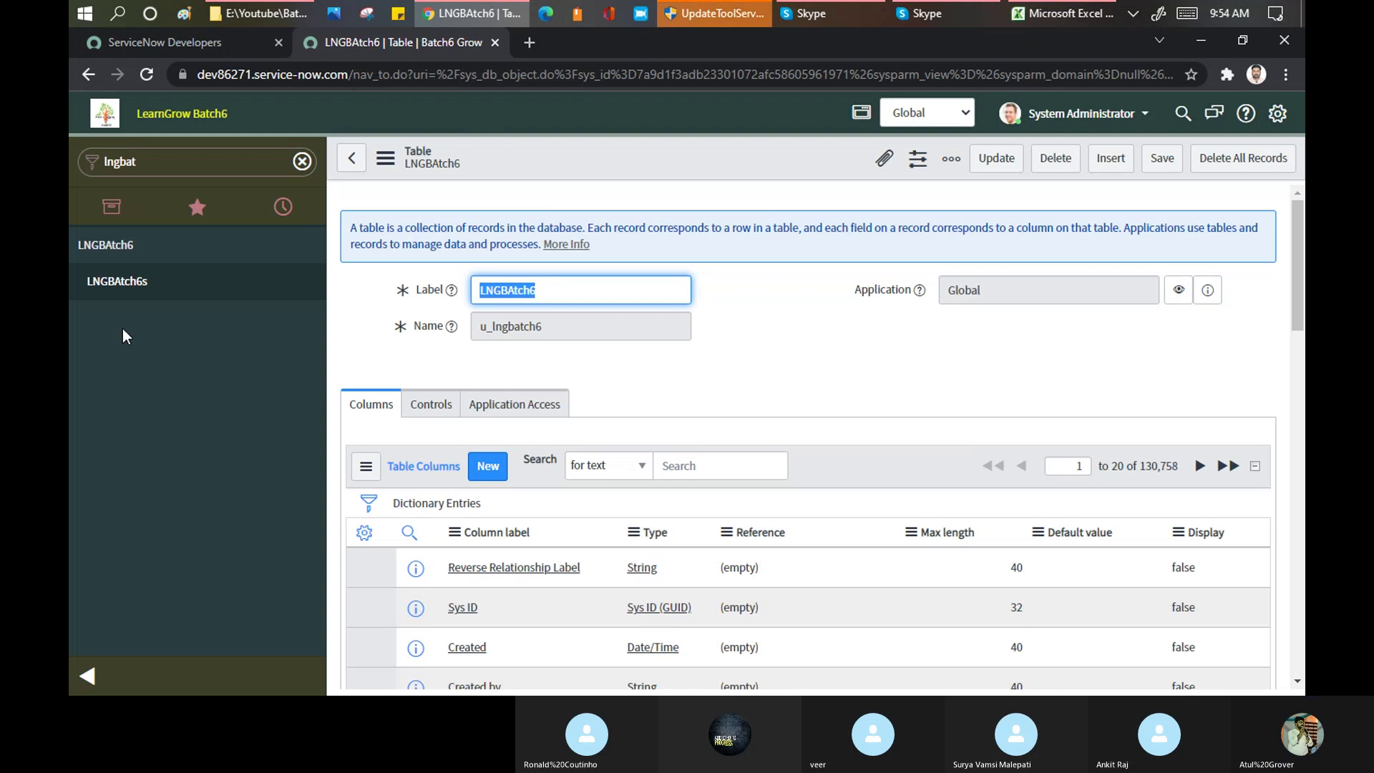
Open the LNGBAtch6s module in a separate browser tab, view its record list, and return to the table record
click(133, 284)
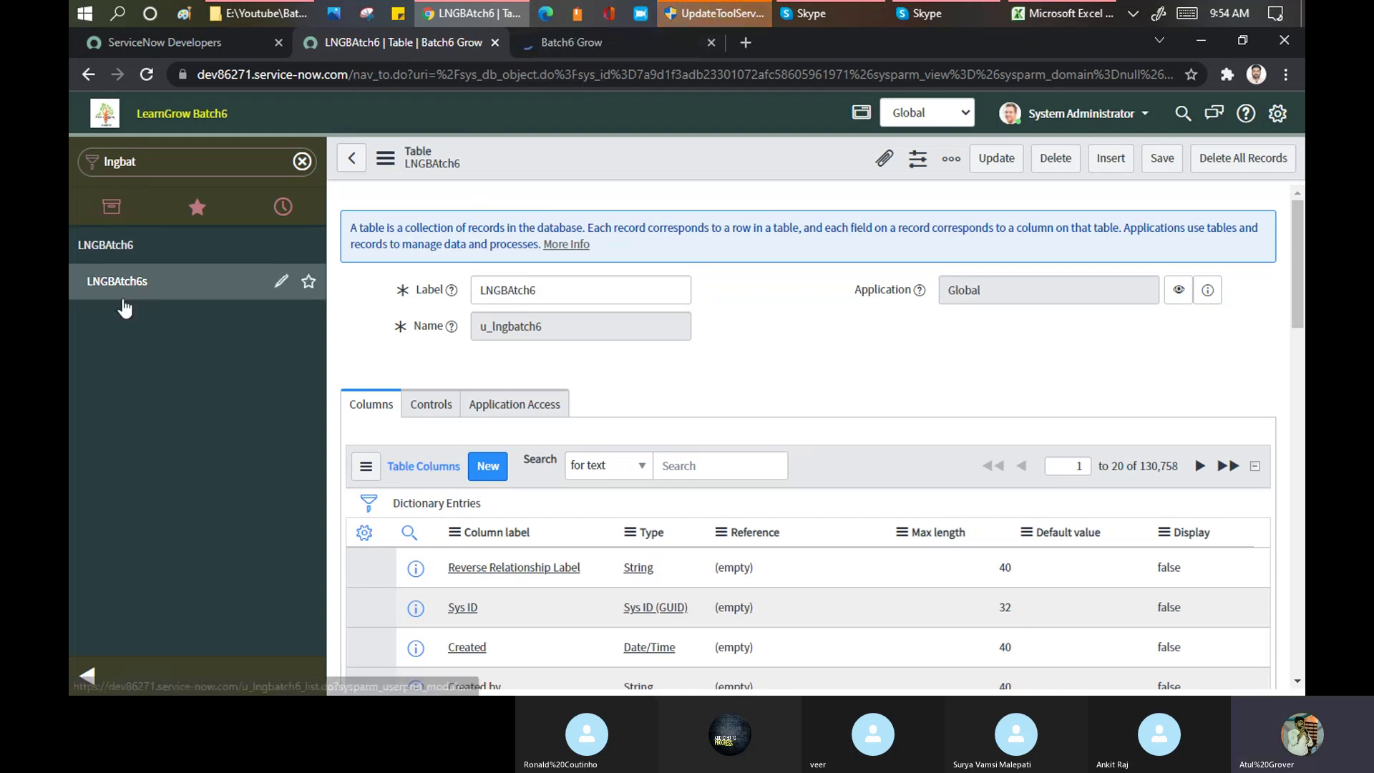
click(598, 43)
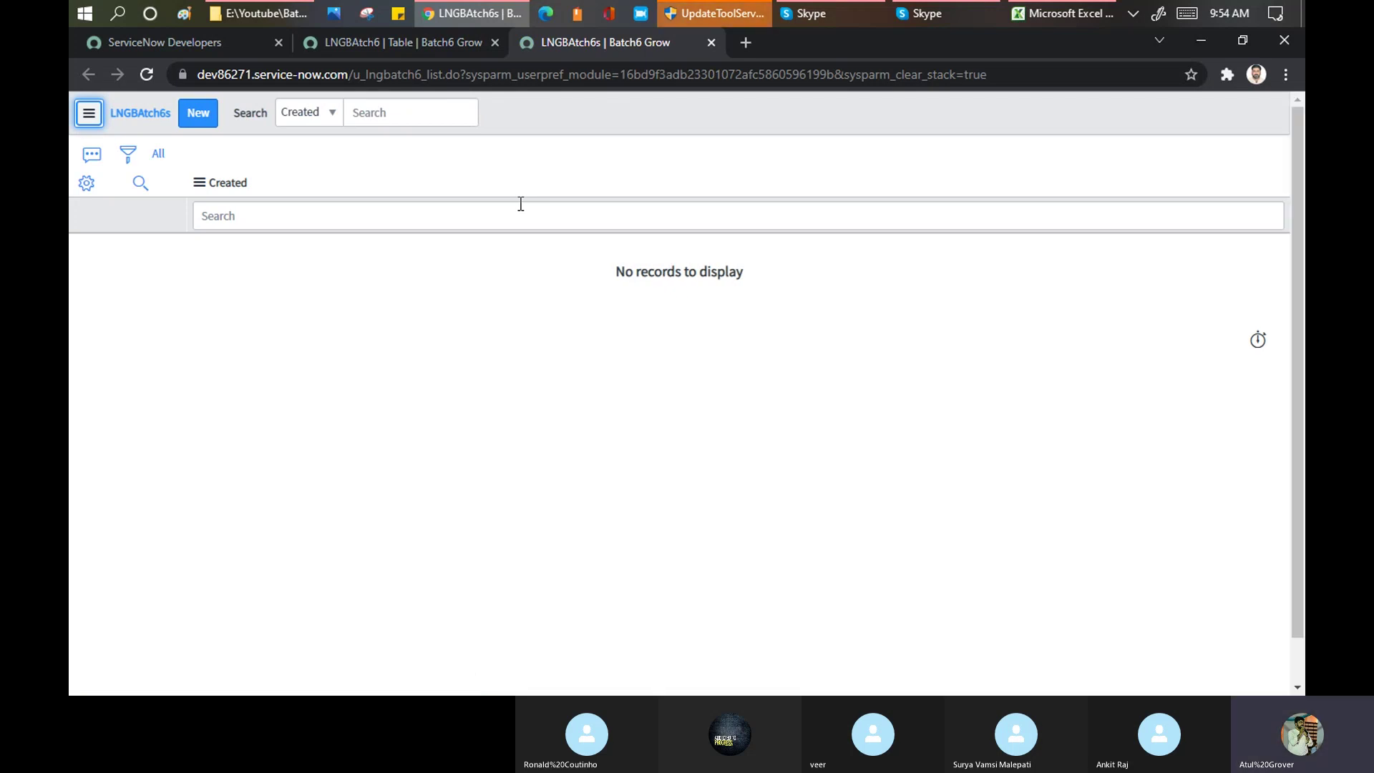
click(375, 46)
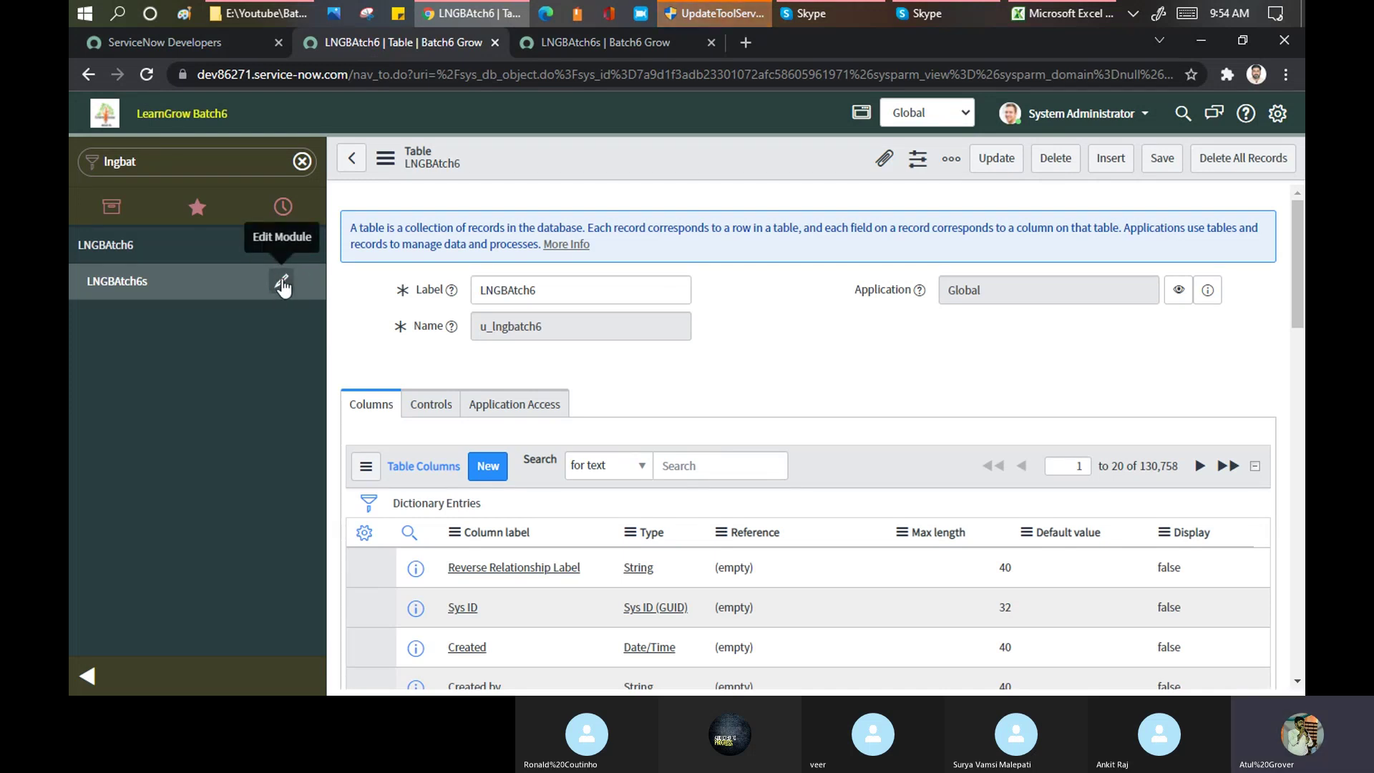
Open the LNGBAtch6 application menu record from the navigator and examine its title, roles and category
click(282, 282)
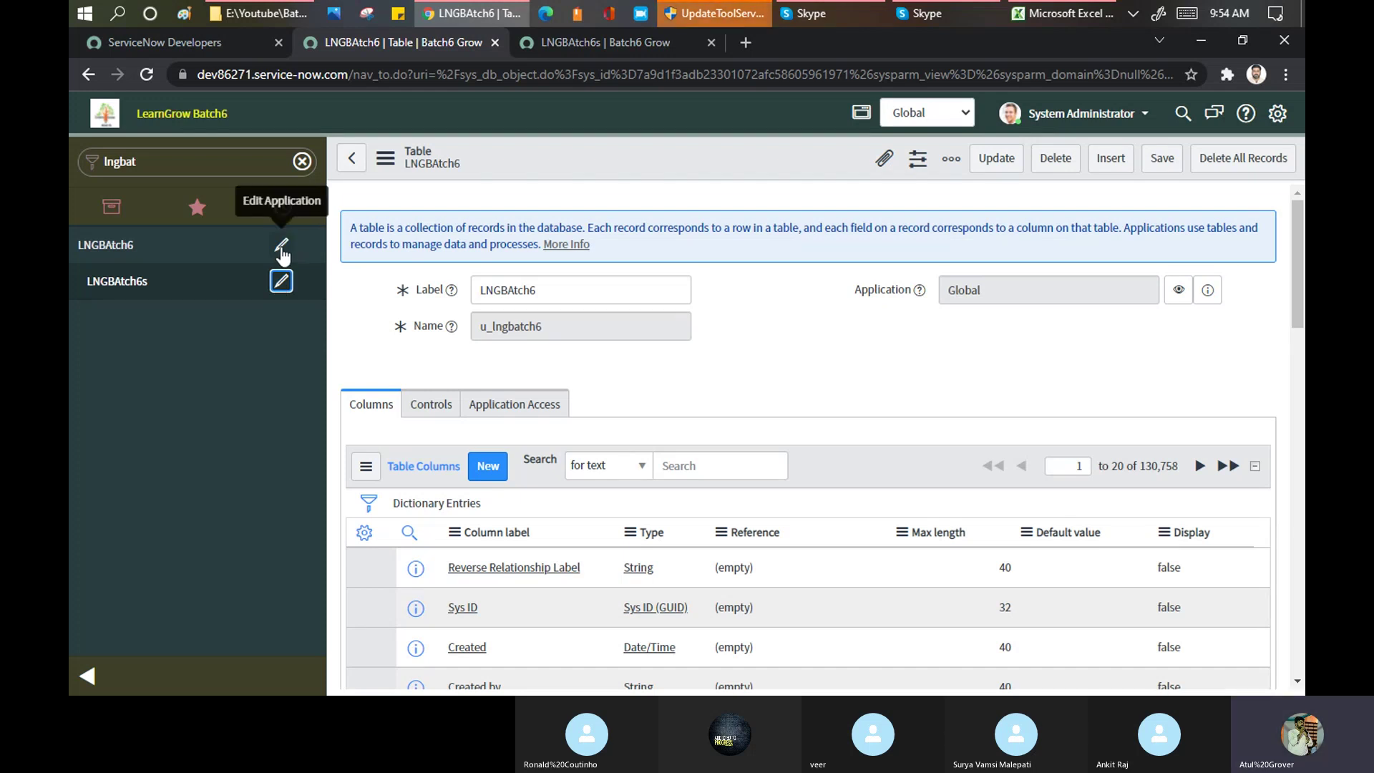
click(280, 245)
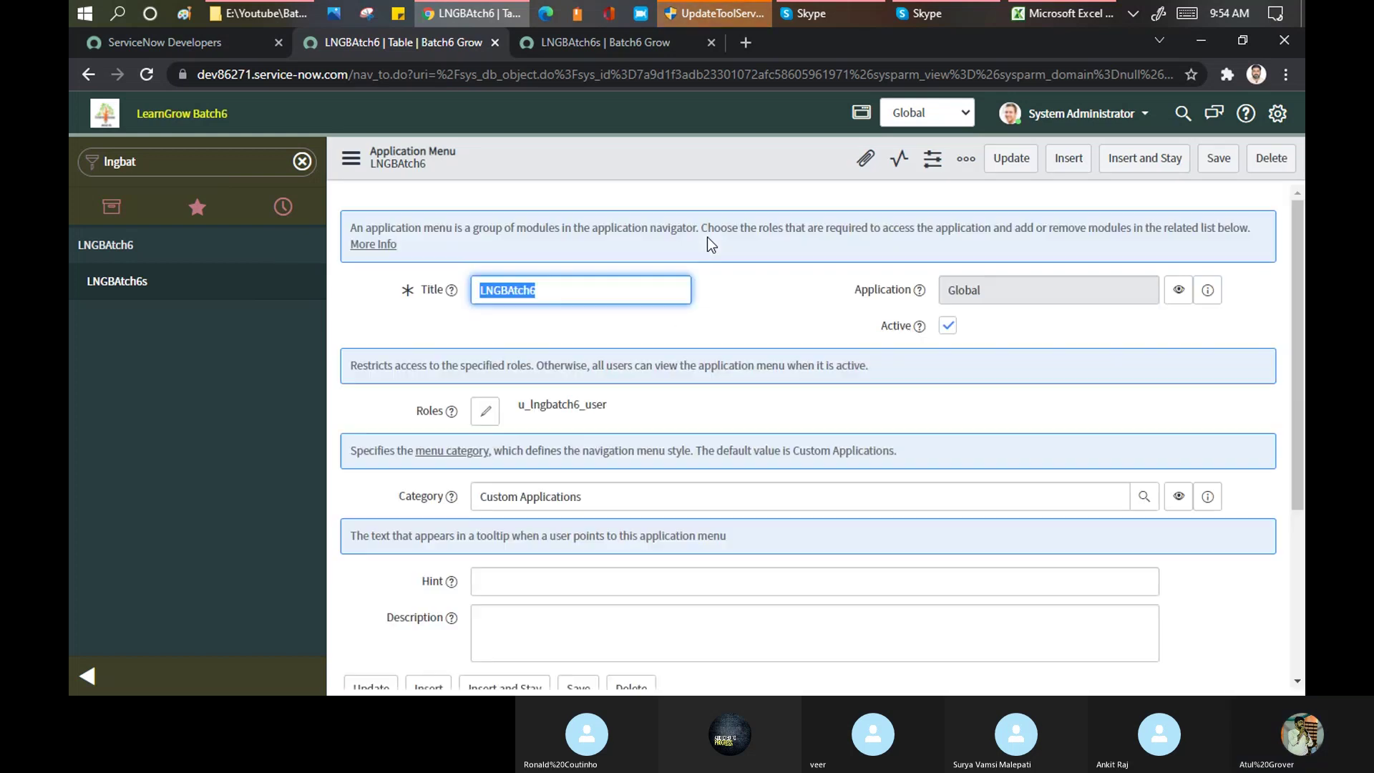
scroll(627, 315, down, 4)
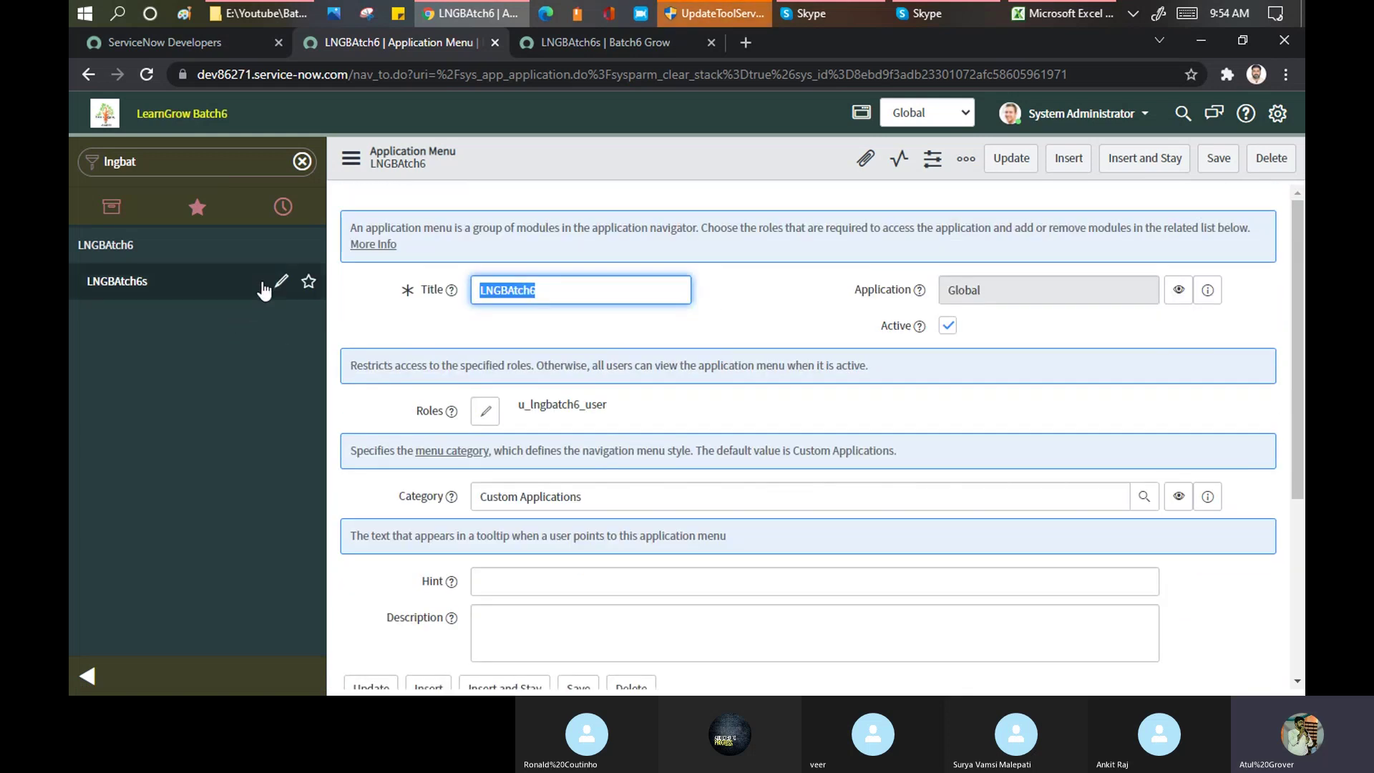
Open the LNGBAtch6s module record for editing and review its fields, visibility settings and related lists
click(280, 283)
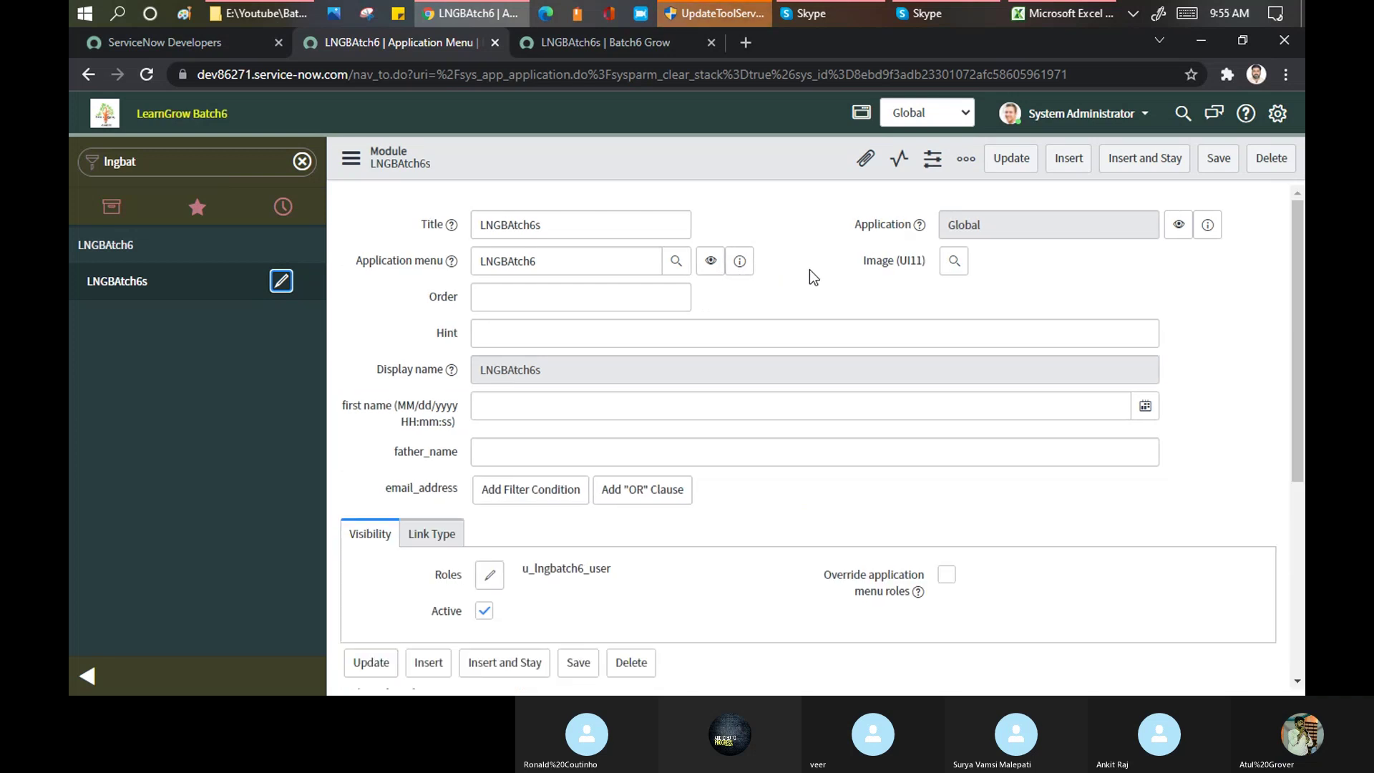
scroll(809, 269, down, 4)
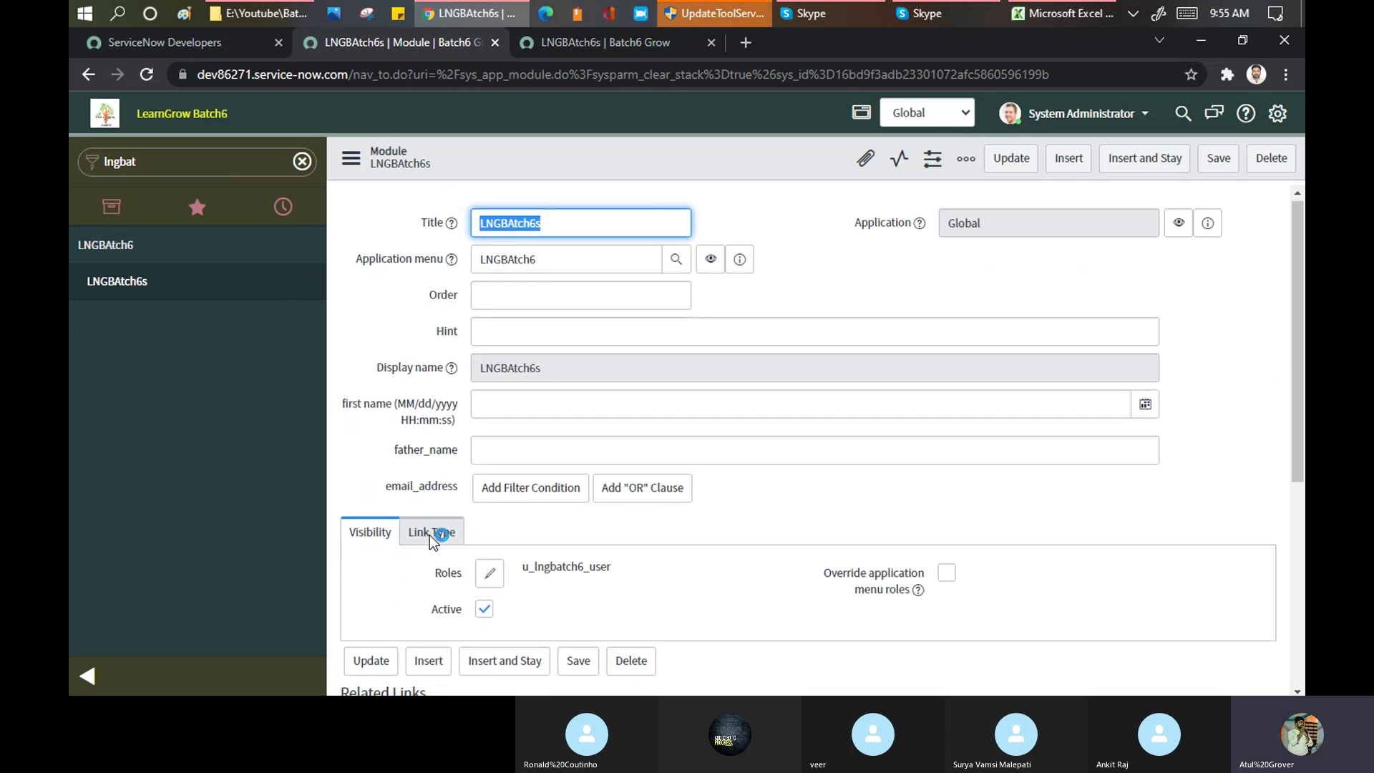
scroll(429, 535, down, 3)
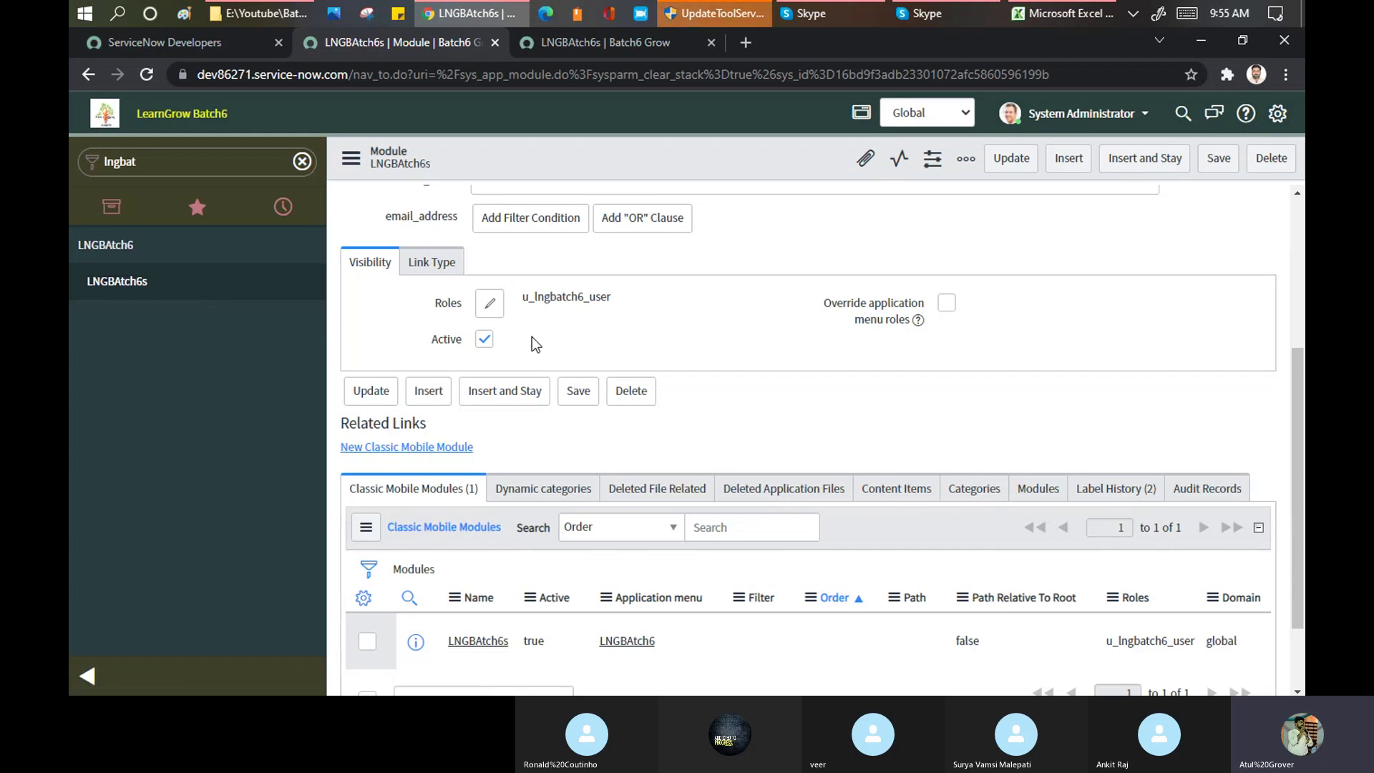
scroll(531, 336, up, 3)
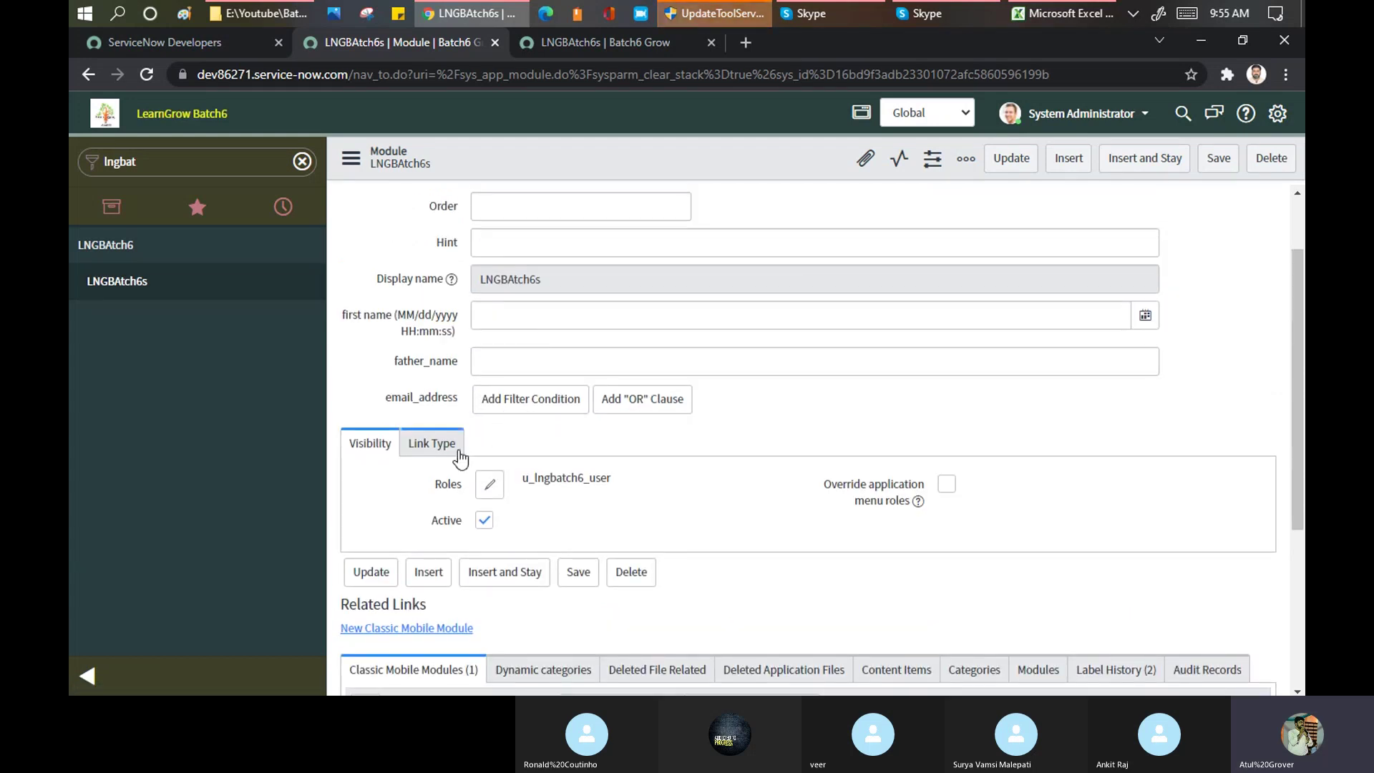
Set the LNGBAtch6s module's link type to New Record and save the module record
click(437, 448)
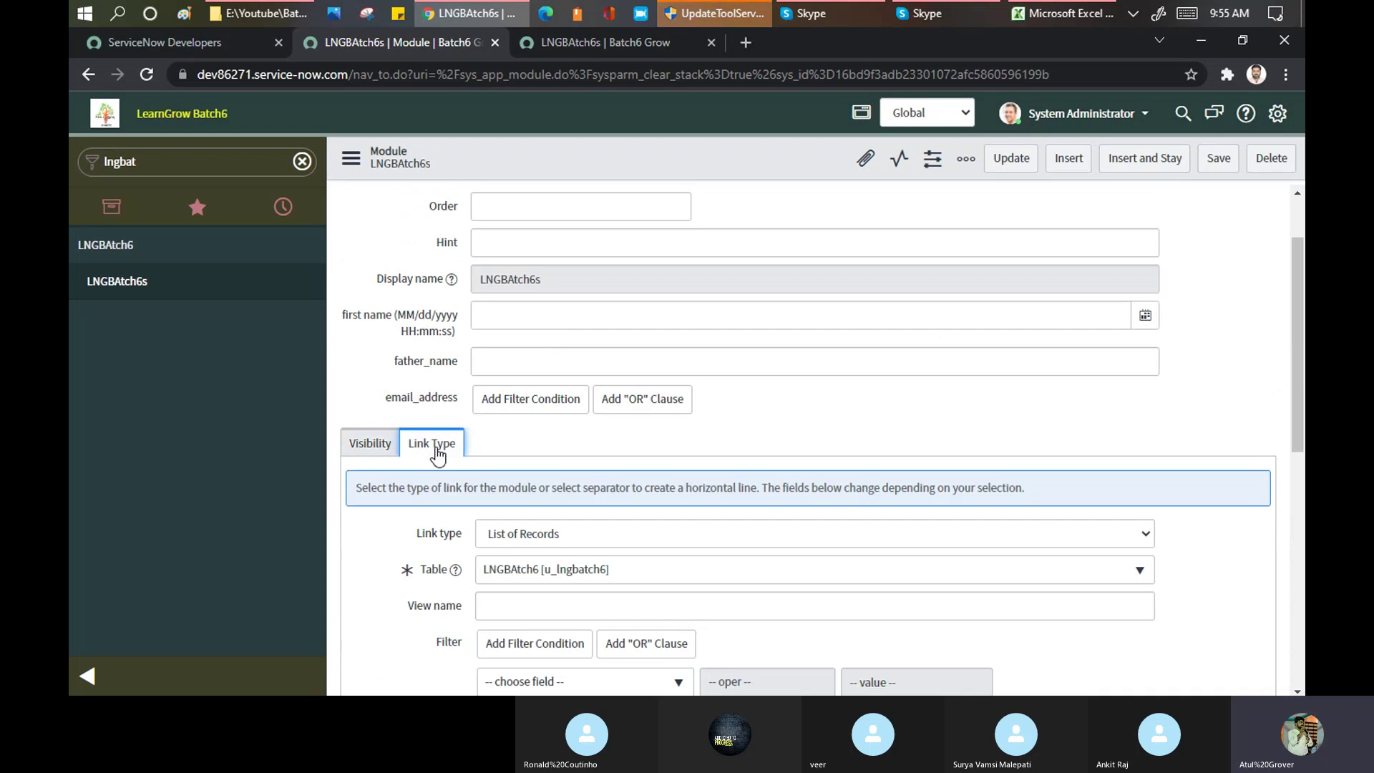
scroll(435, 387, down, 4)
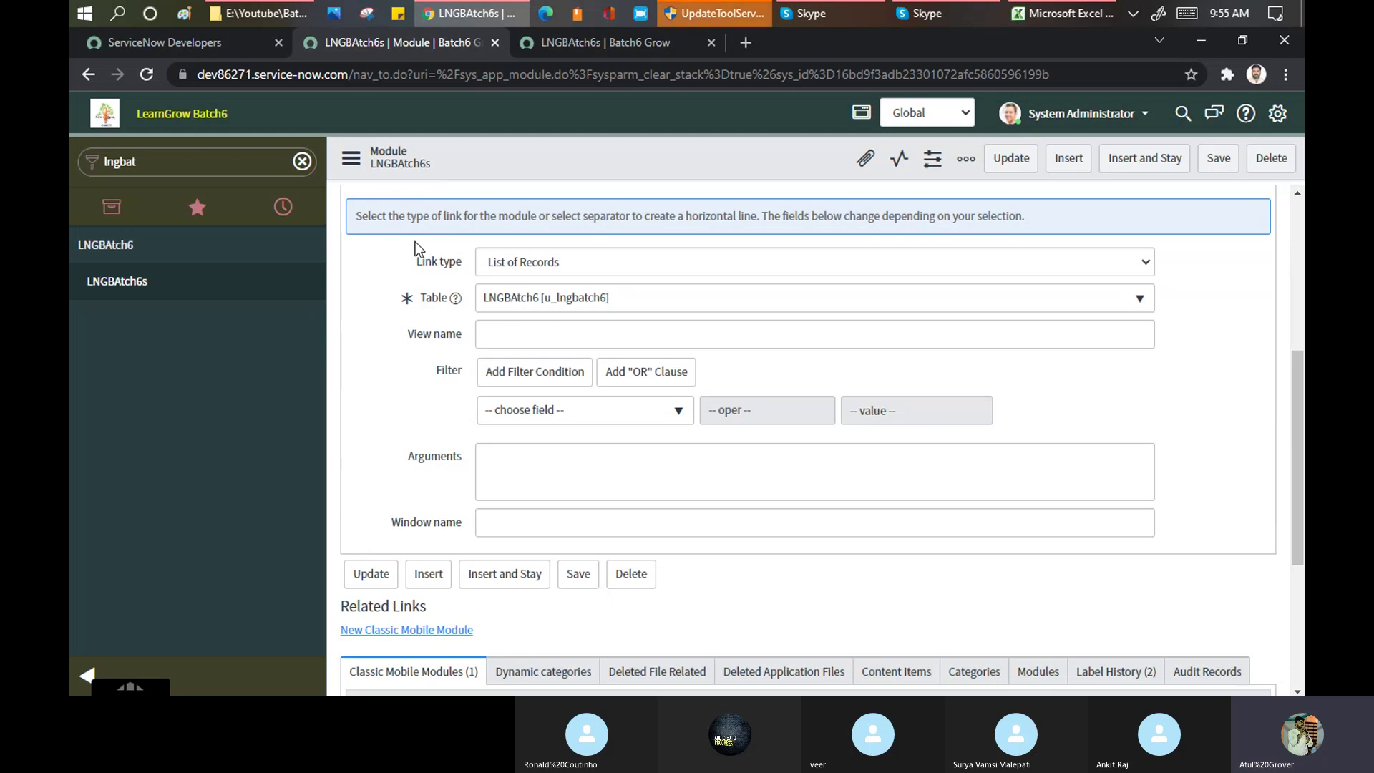
click(666, 265)
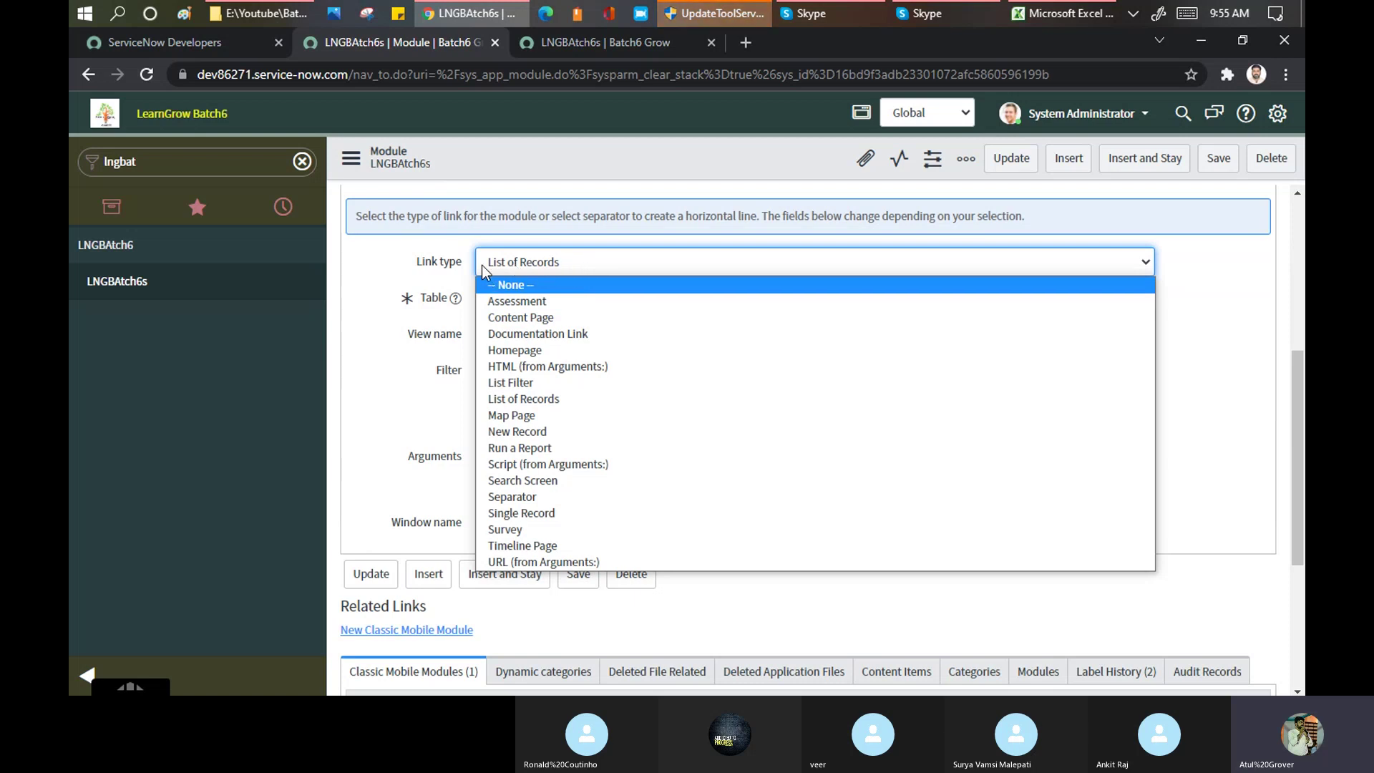
click(512, 436)
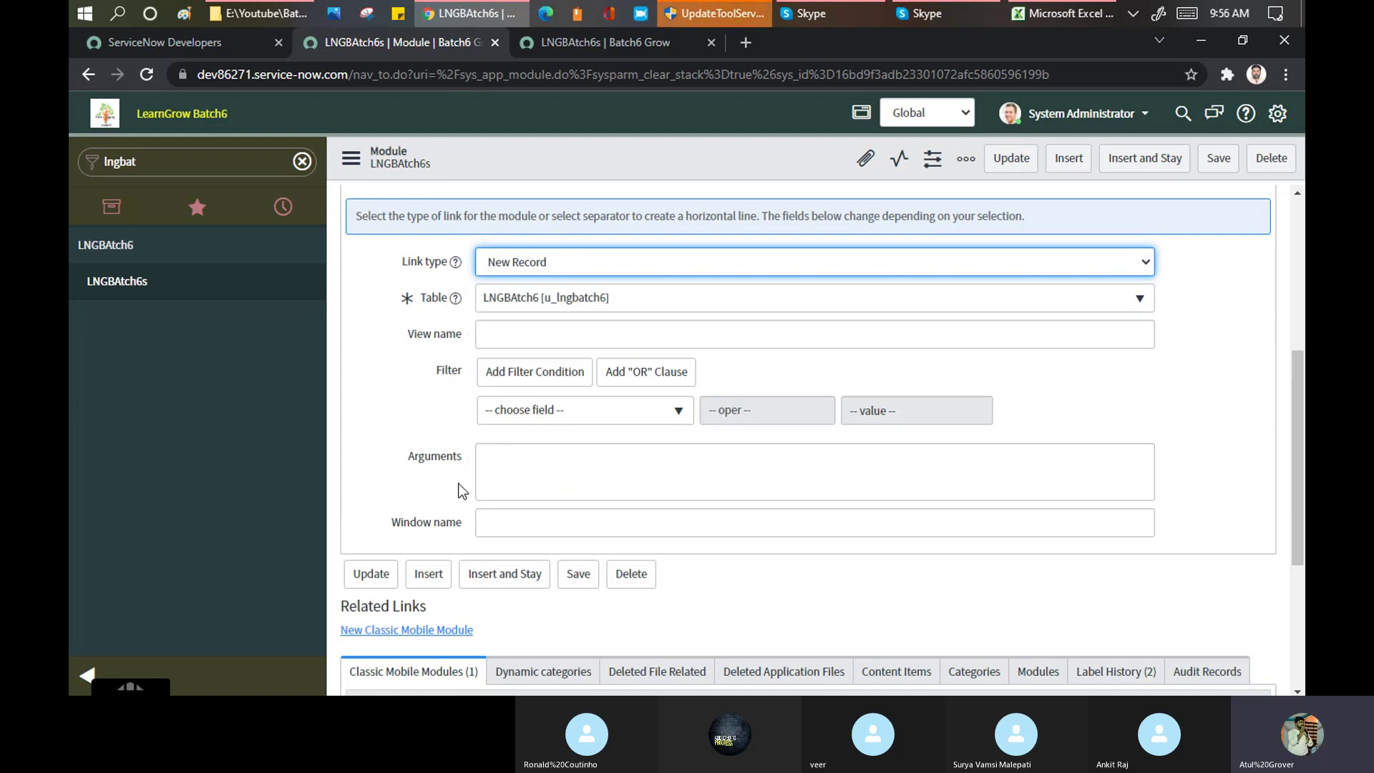
right_click(655, 152)
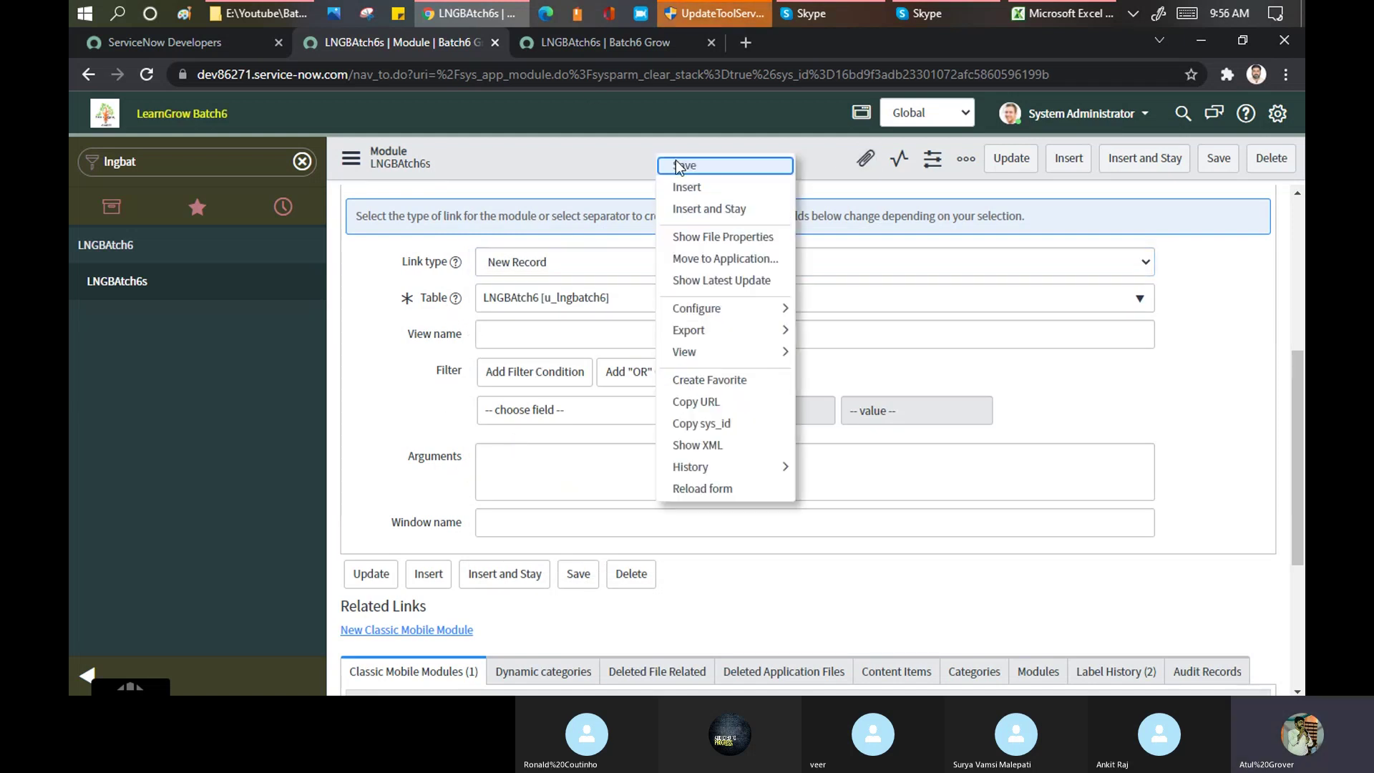
click(676, 161)
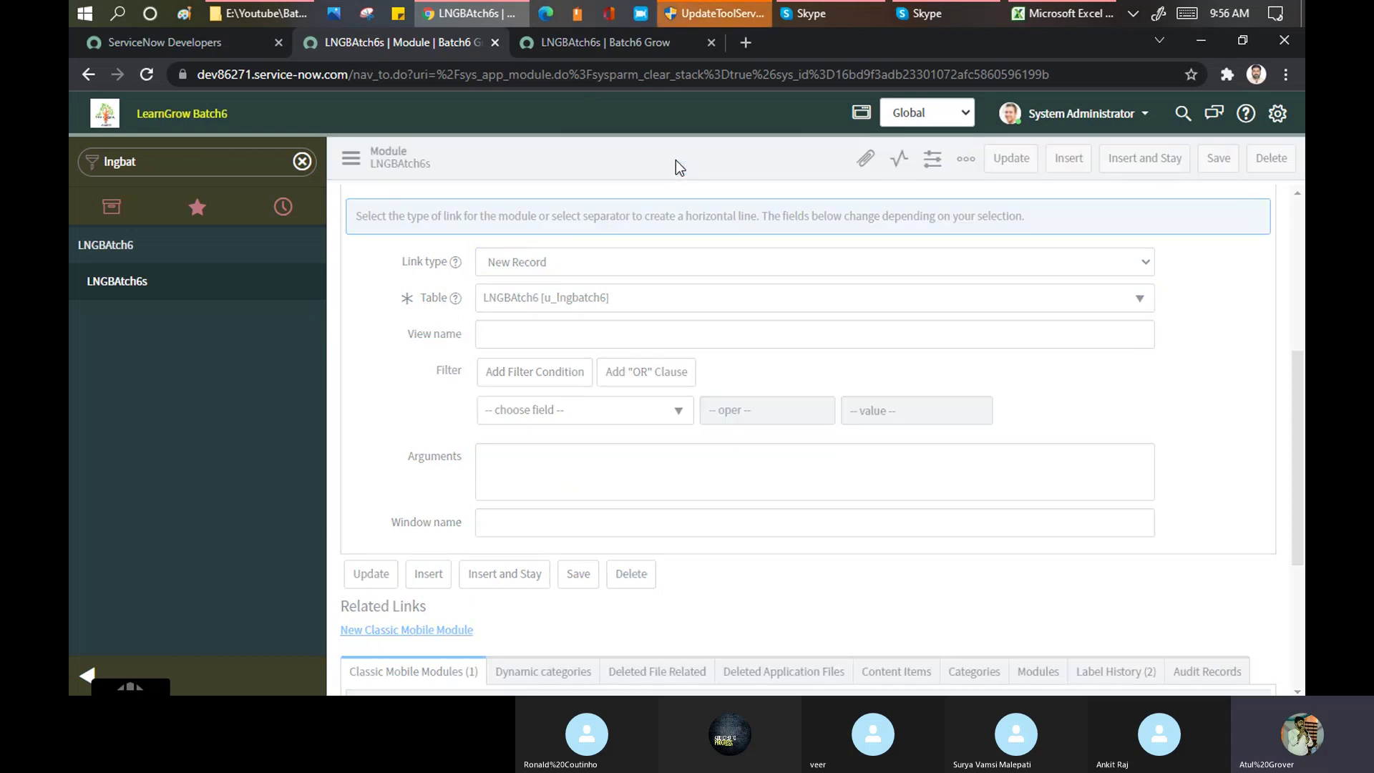
Filter the navigator for "lngbat", open the LNGBAtch6s module in a separate browser tab, and check whether it shows a list or form
click(216, 162)
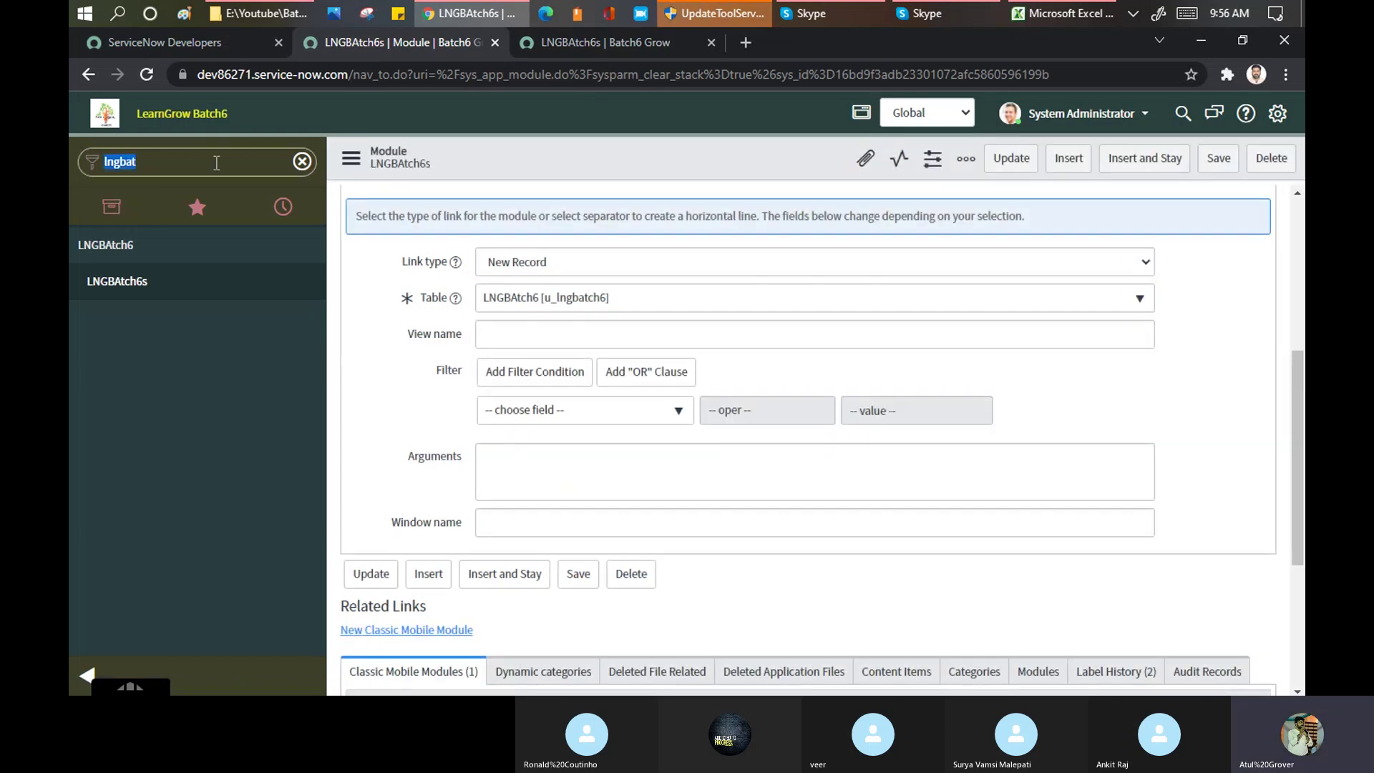
text(lngbat)
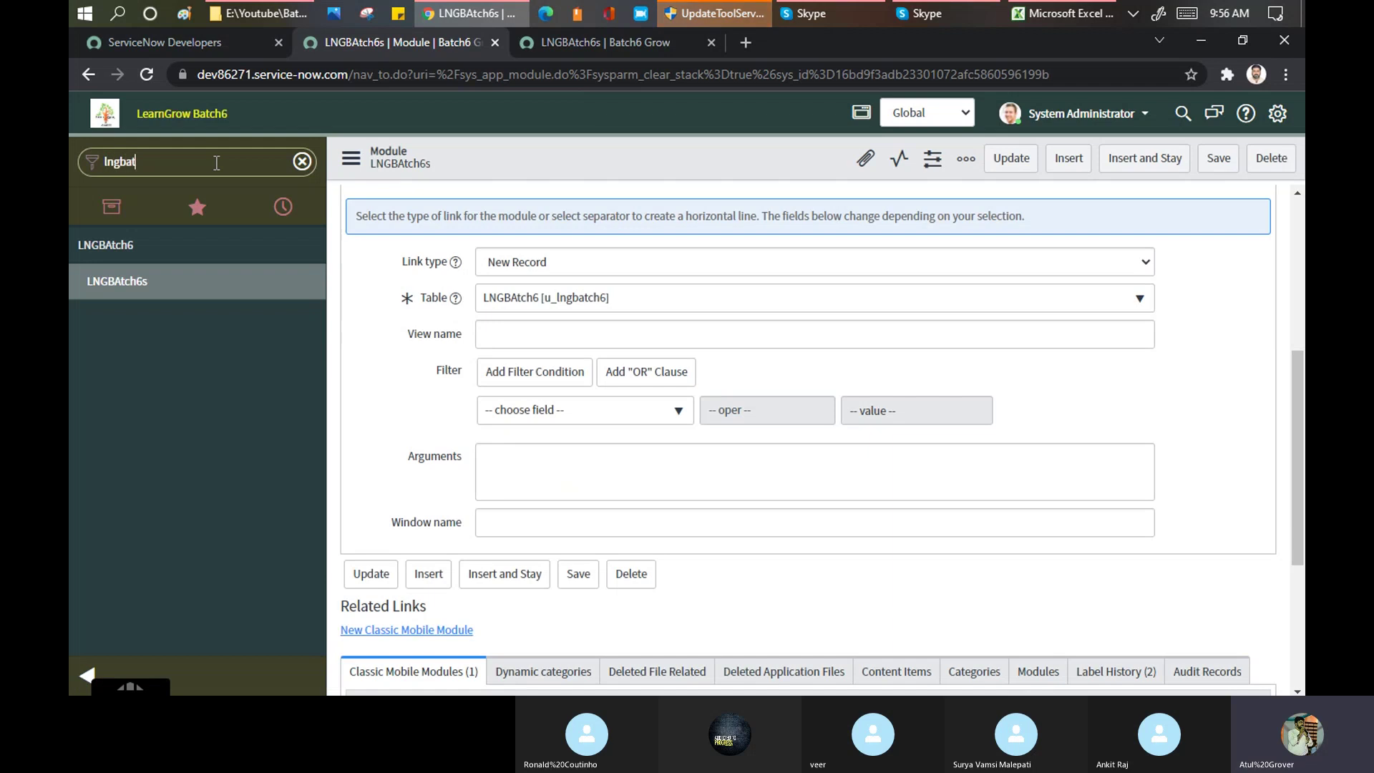
click(139, 282)
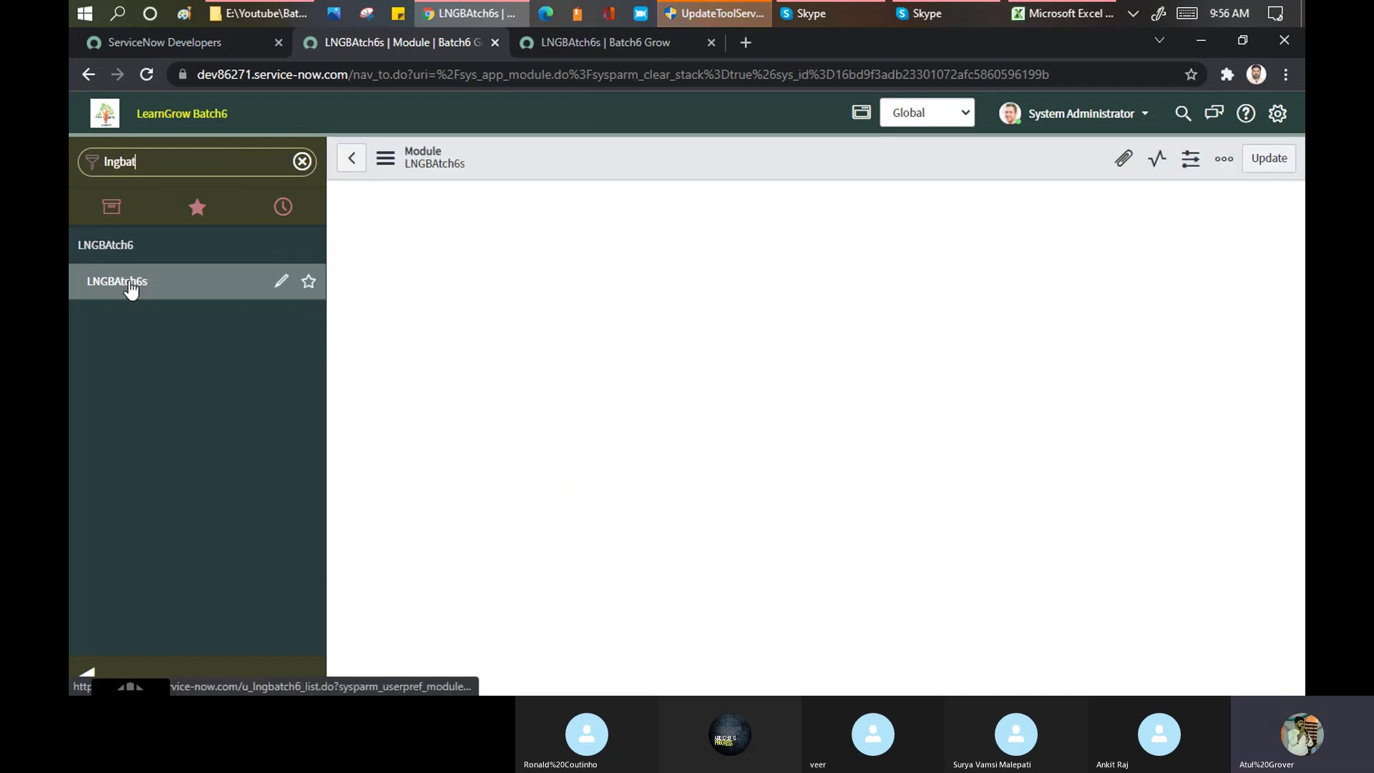
middle_click(131, 287)
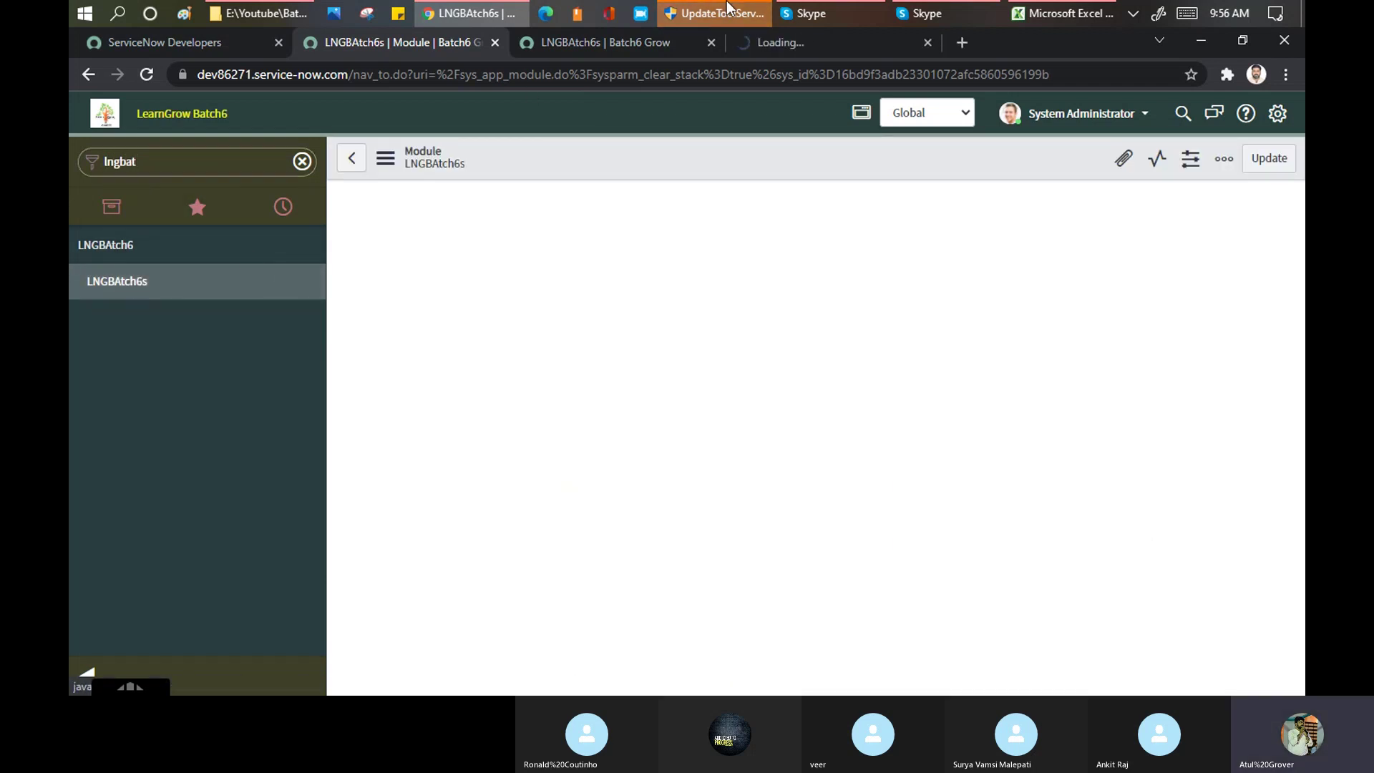
click(856, 45)
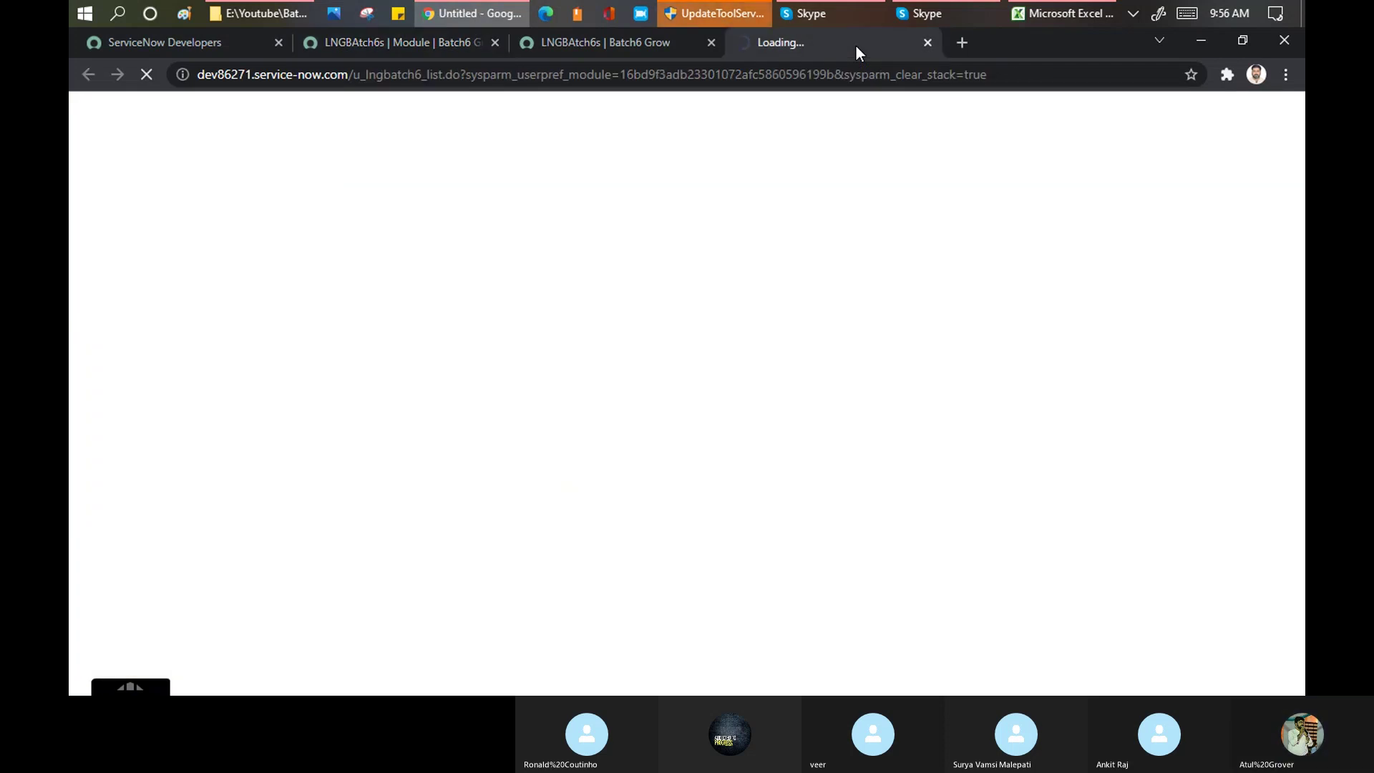
click(370, 41)
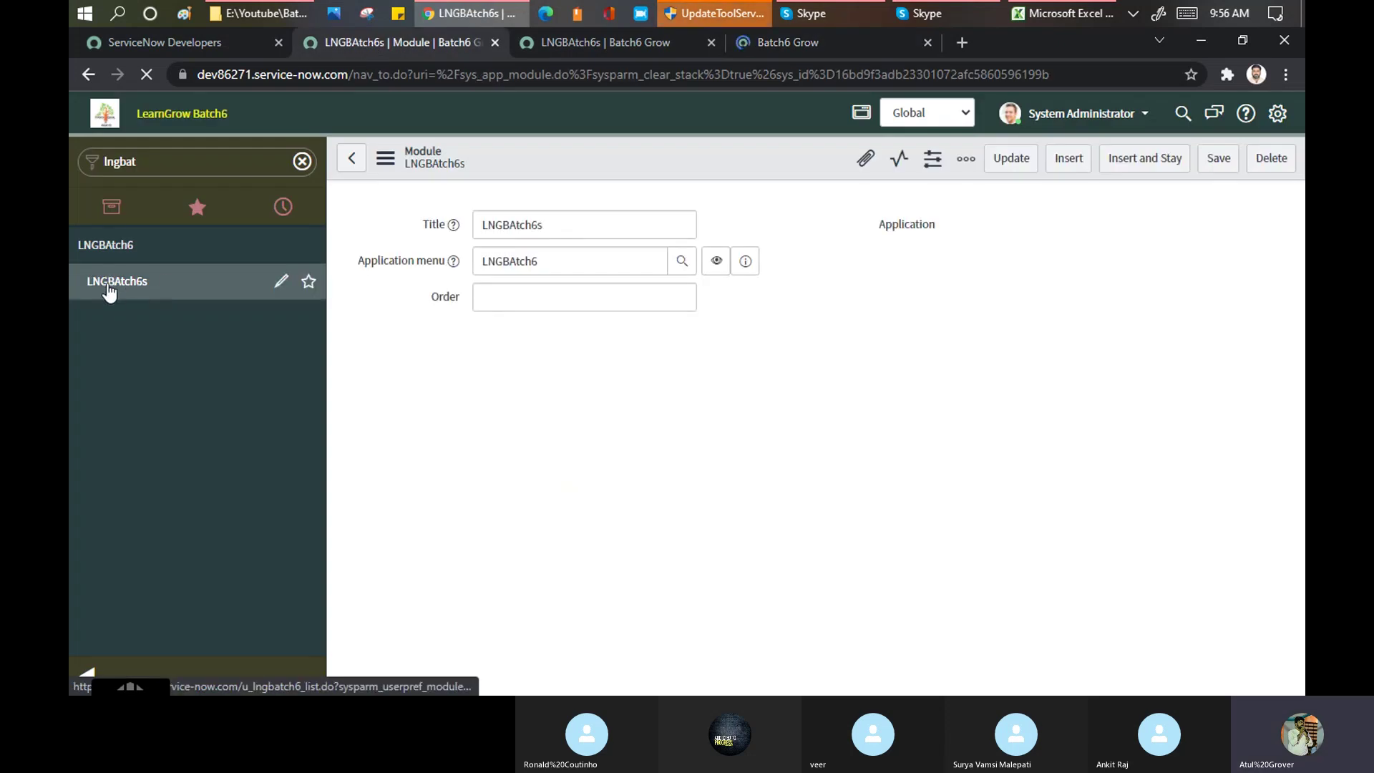
click(820, 42)
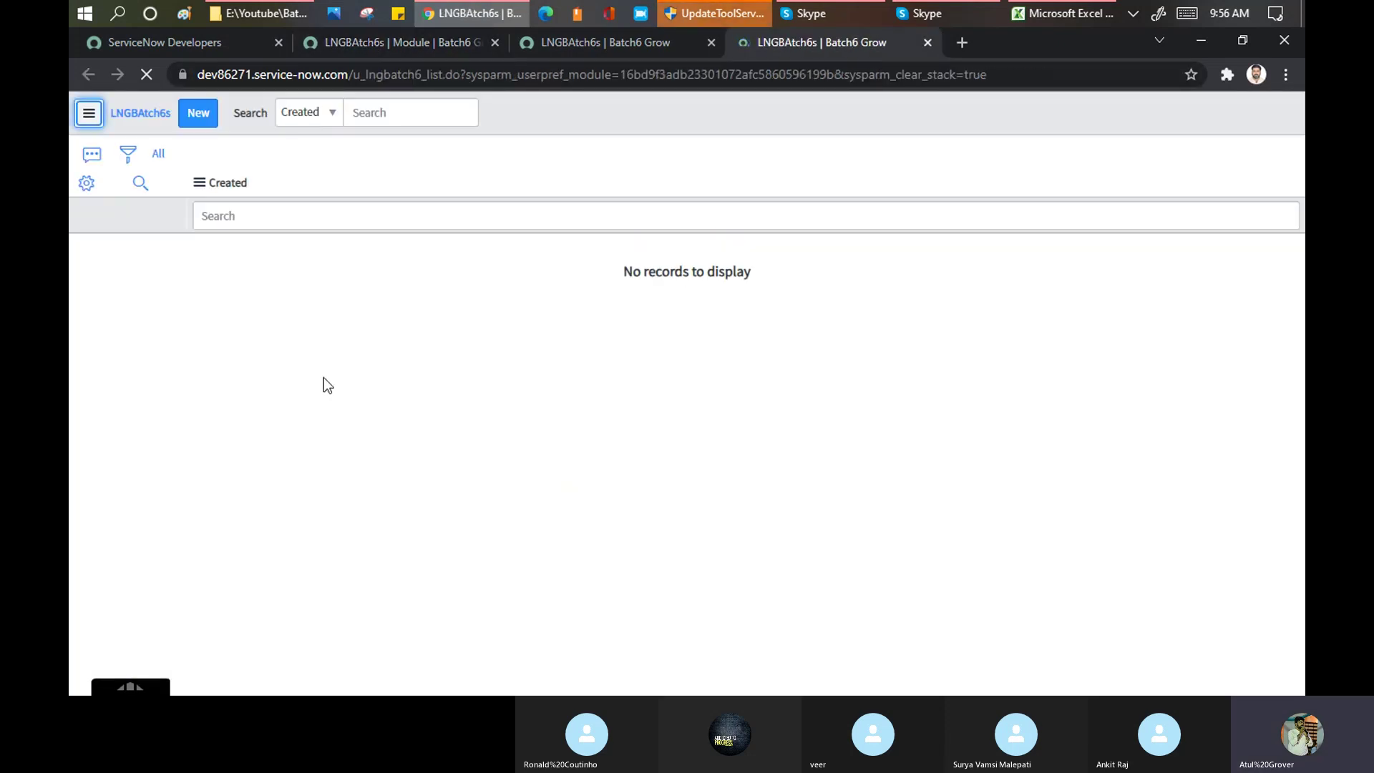
click(380, 45)
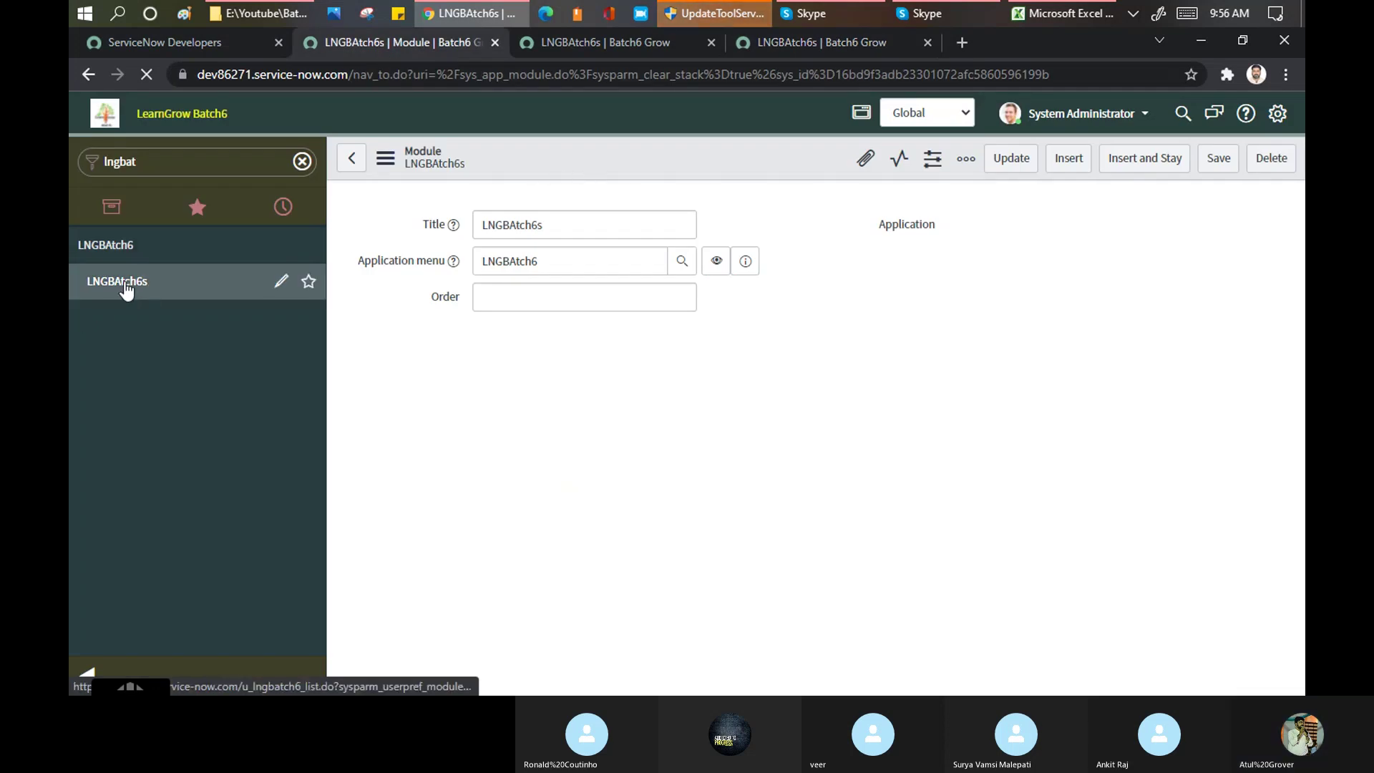
Filter the navigator afresh for "lngbatc" and check the LNGBAtch6s module again in another browser tab
click(160, 164)
key(BackSpace)
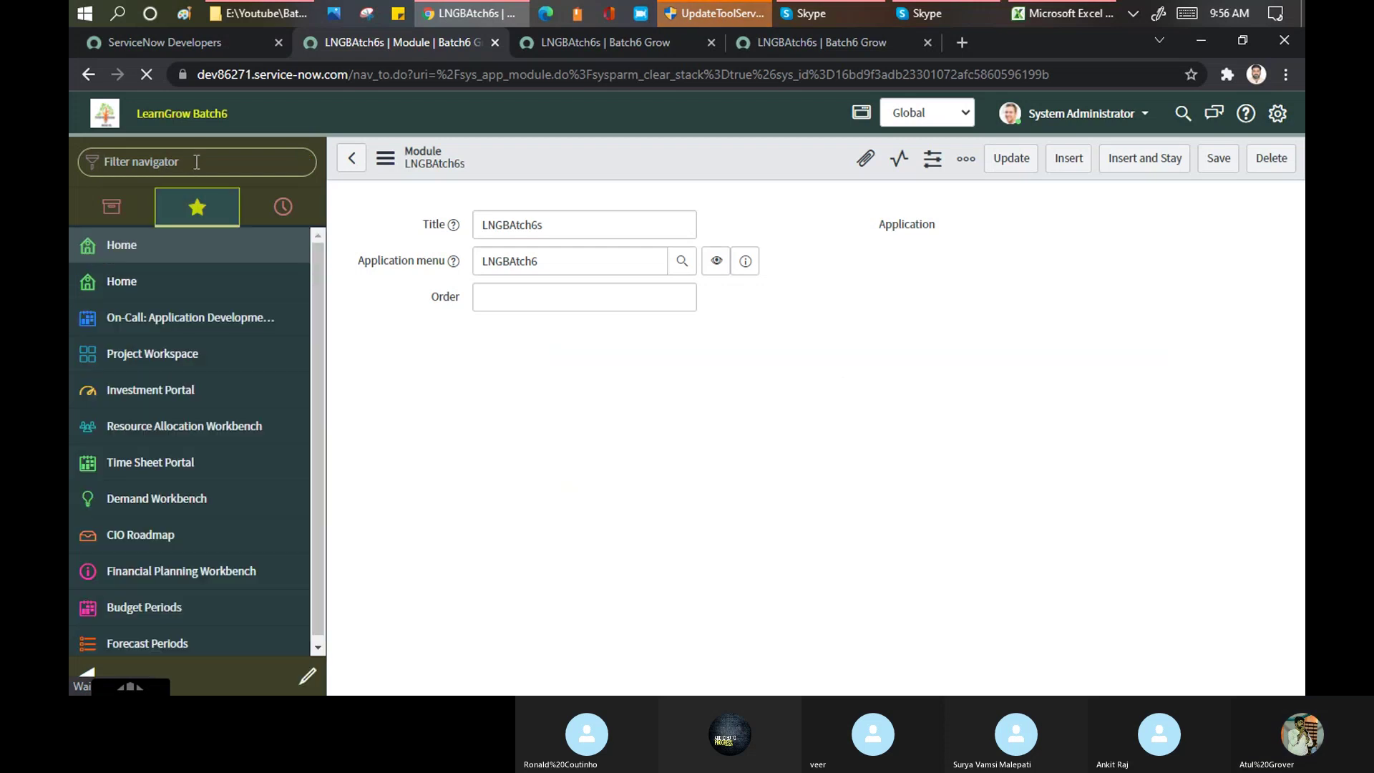
text(In)
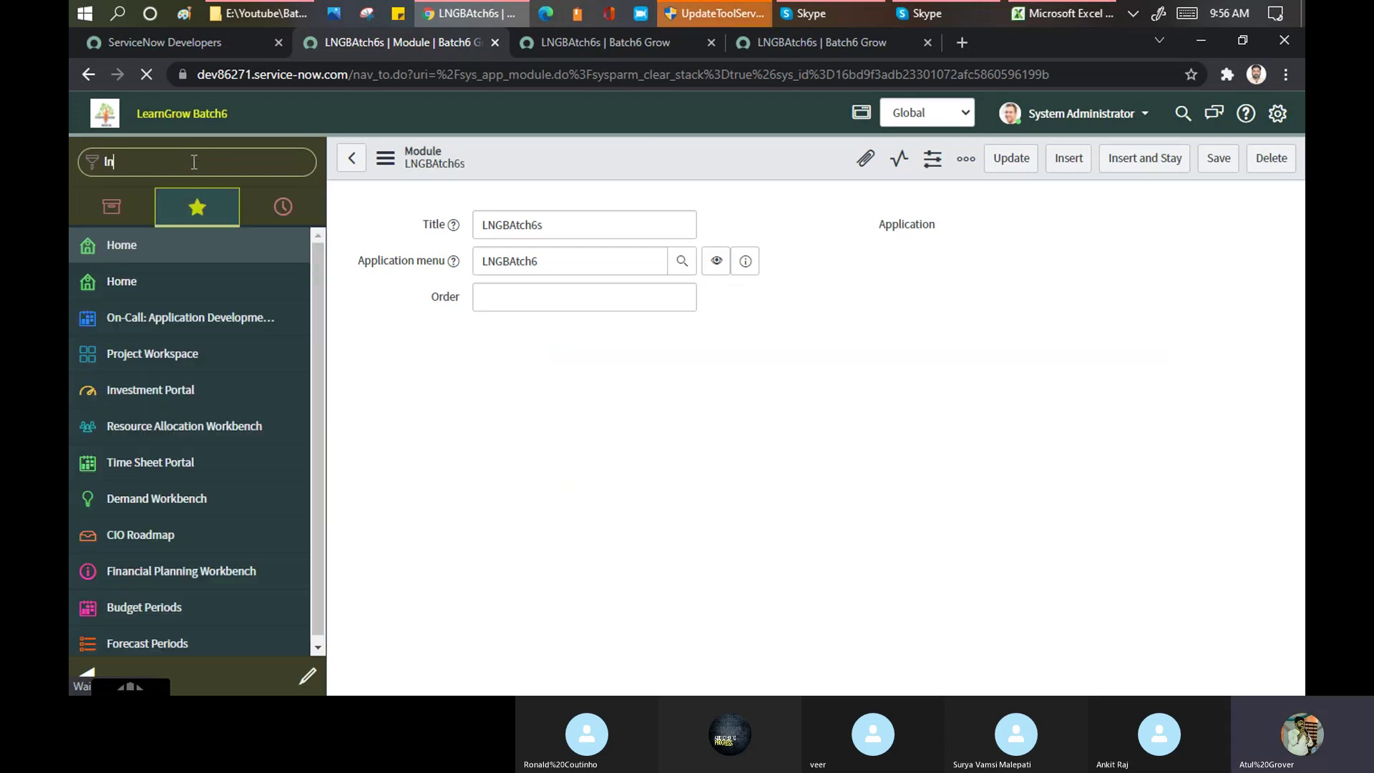
text(gbatc)
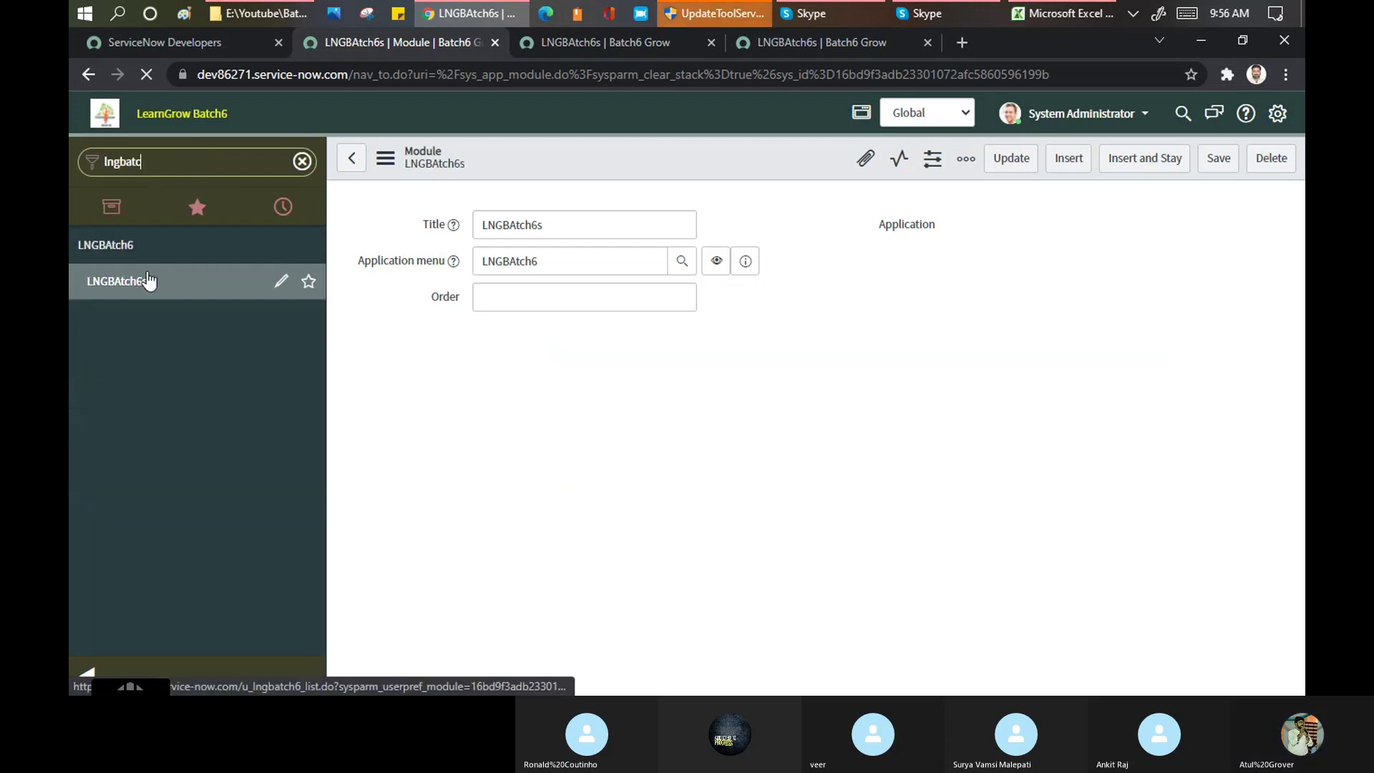
middle_click(136, 286)
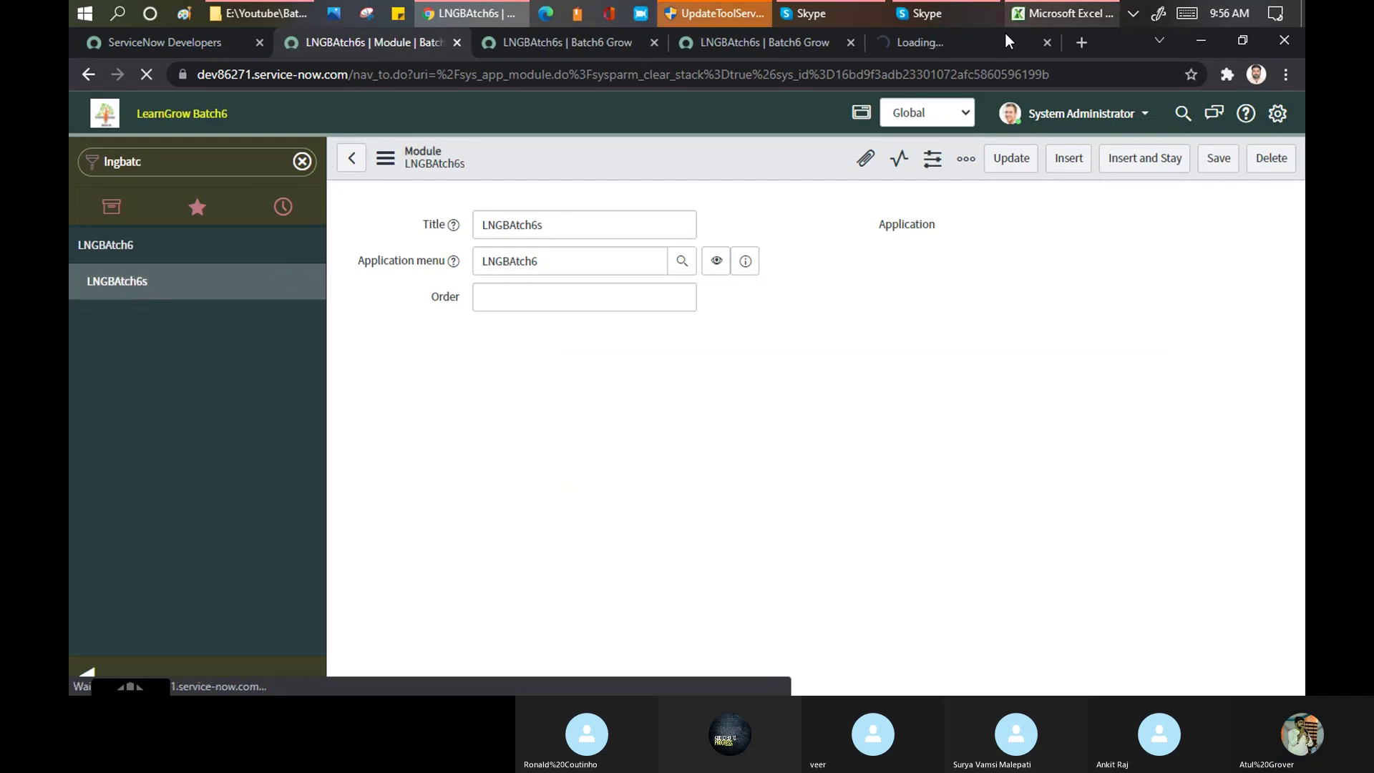
click(952, 44)
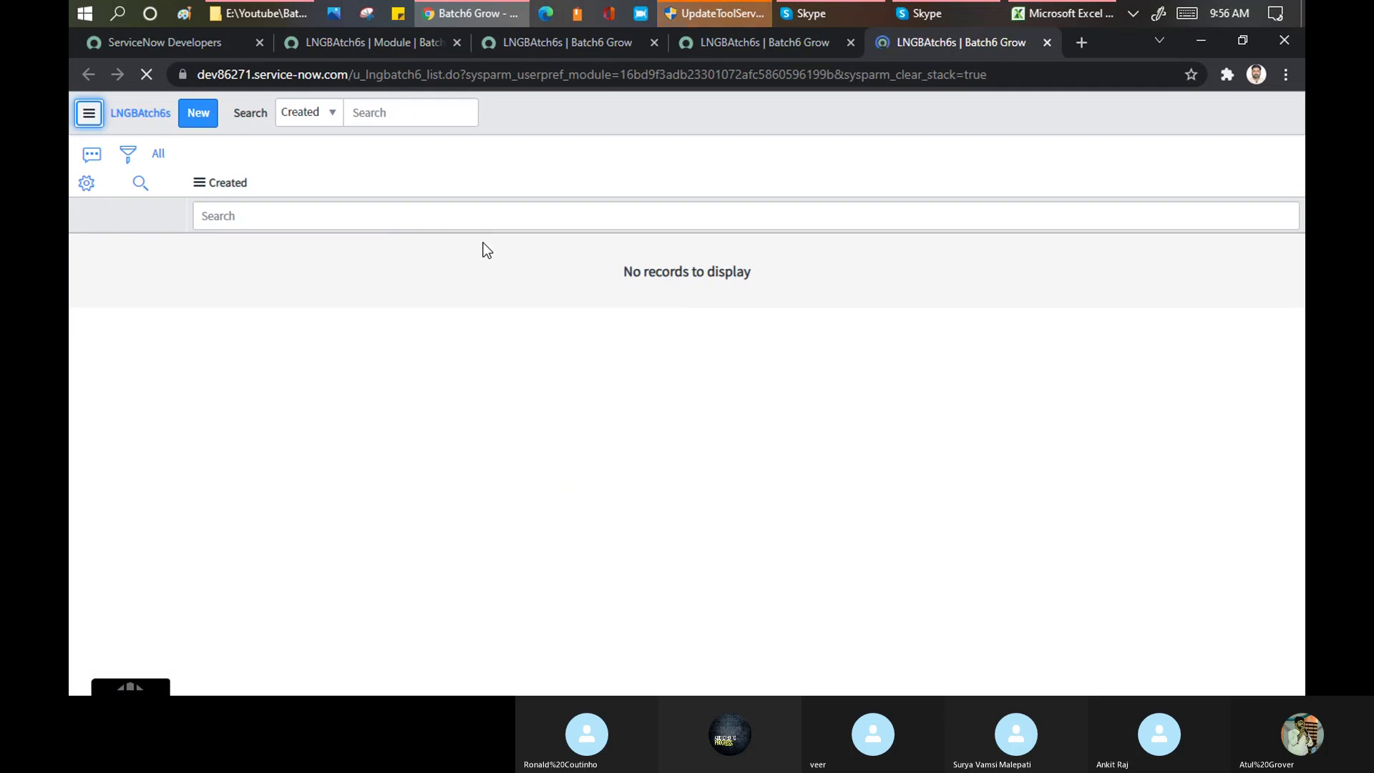
Recheck the link type on the LNGBAtch6s module record, and open the module in the same browser tab
click(415, 44)
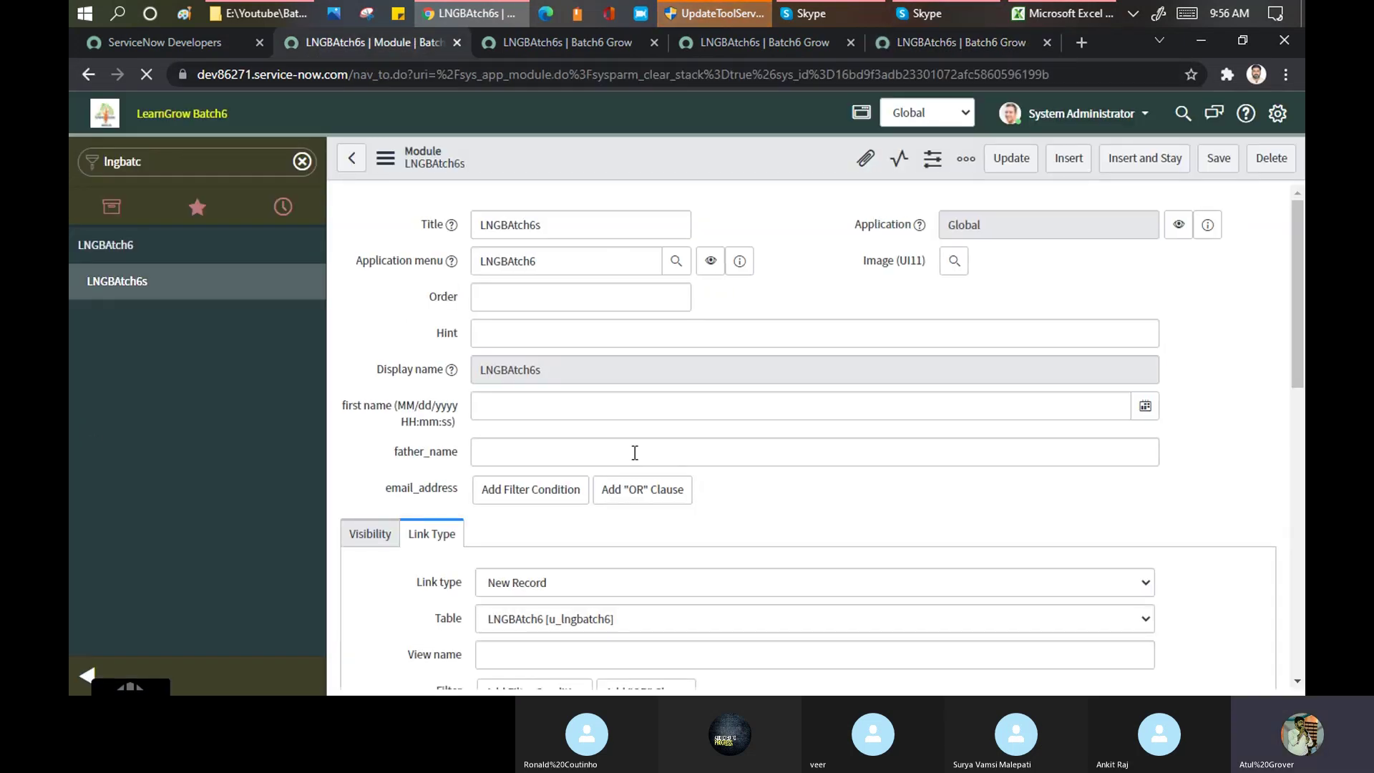
scroll(635, 454, down, 4)
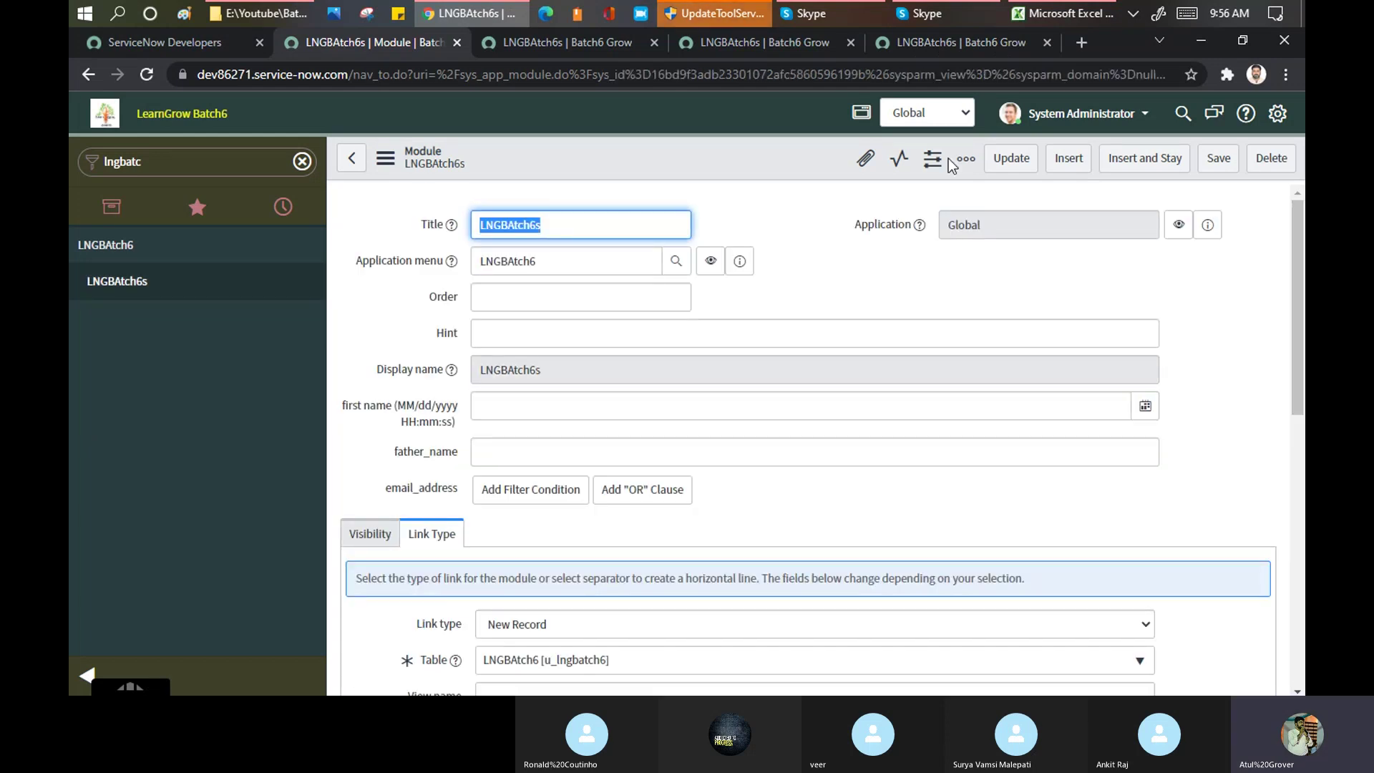
click(132, 279)
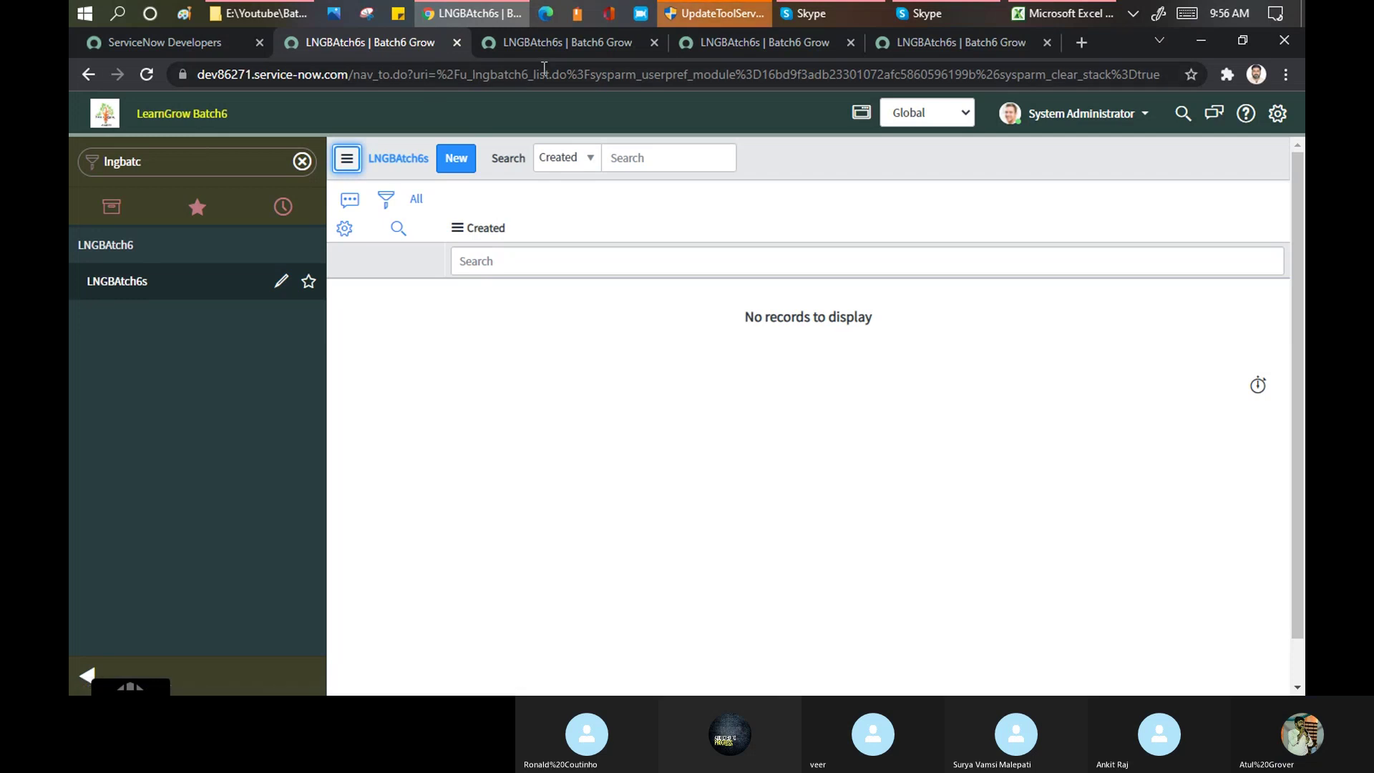
drag(414, 72, 1116, 75)
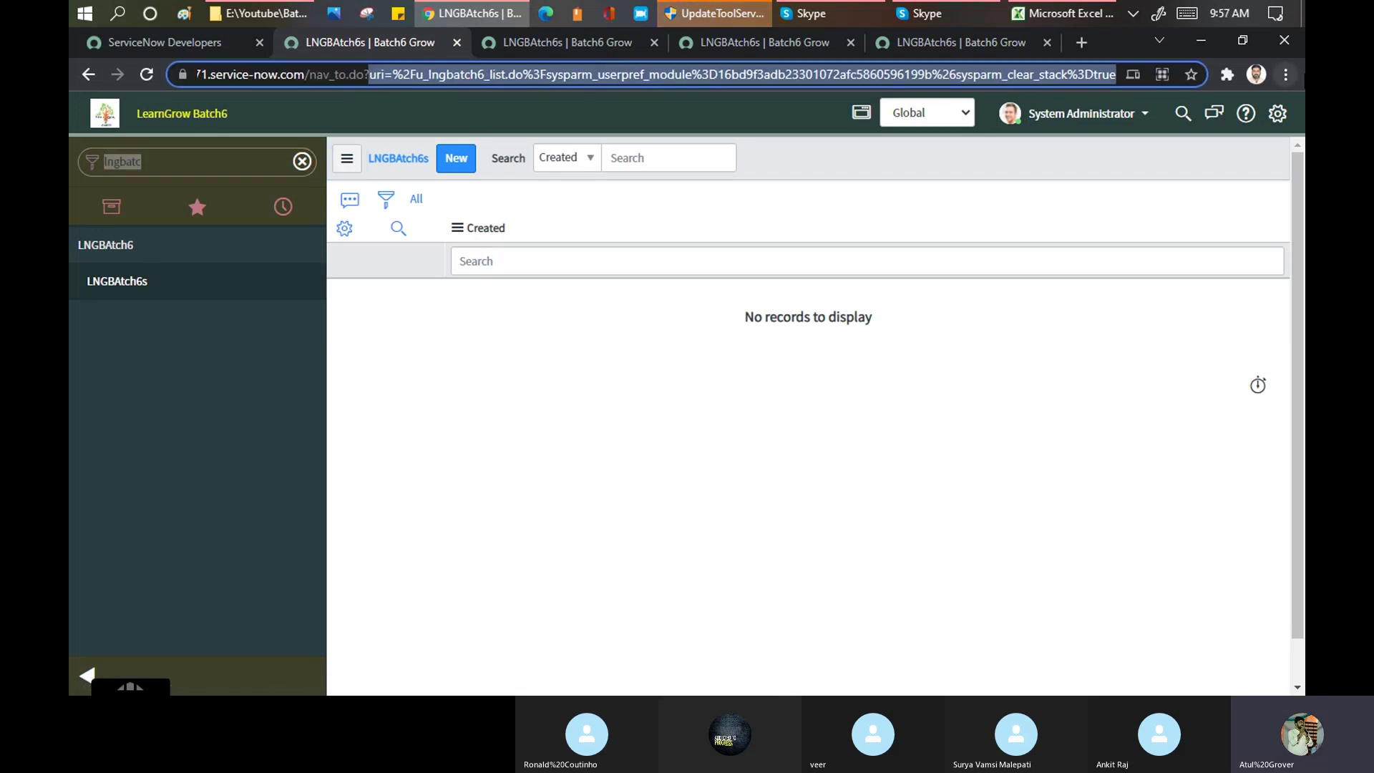
key(BackSpace)
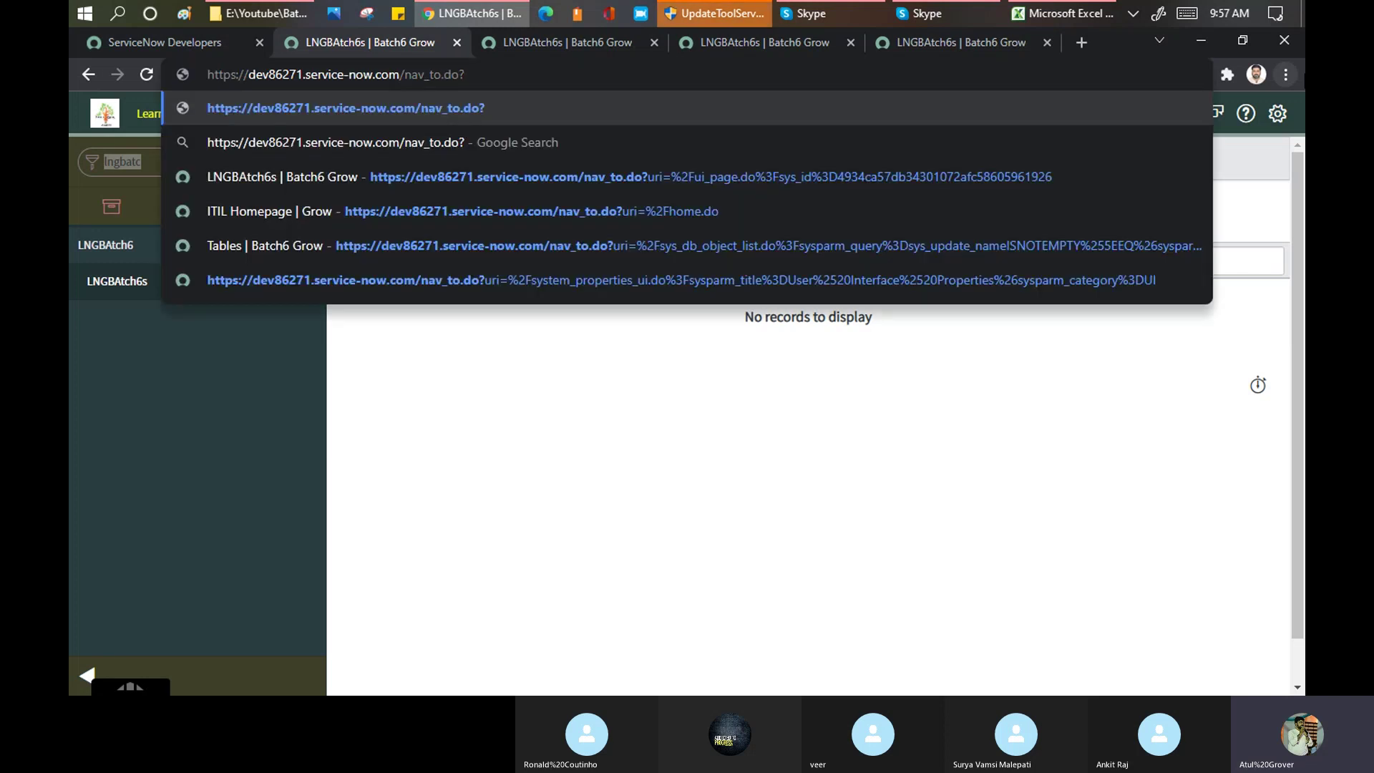
key(BackSpace)
key(BackSpace)
key(BackSpace)
key(BackSpace)
key(BackSpace)
key(BackSpace)
key(BackSpace)
key(BackSpace)
key(BackSpace)
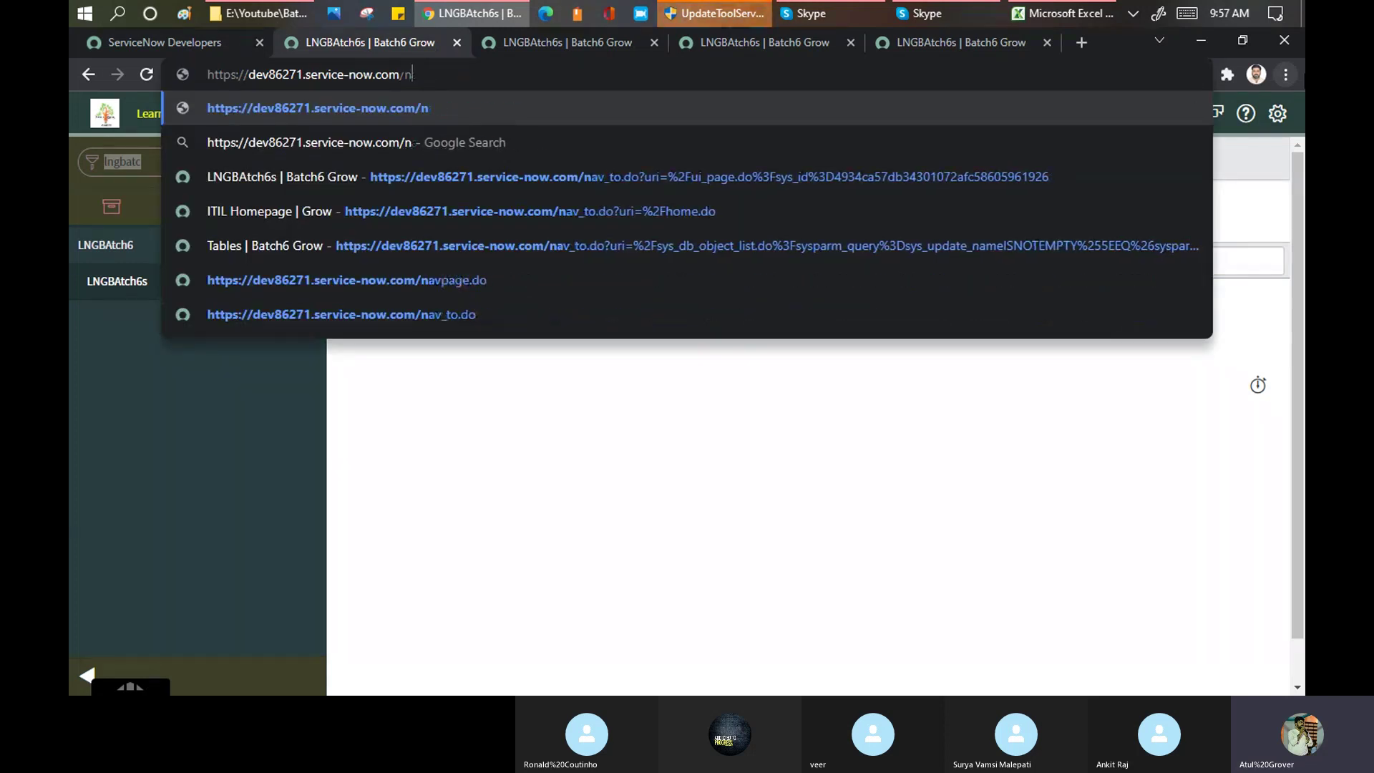
key(BackSpace)
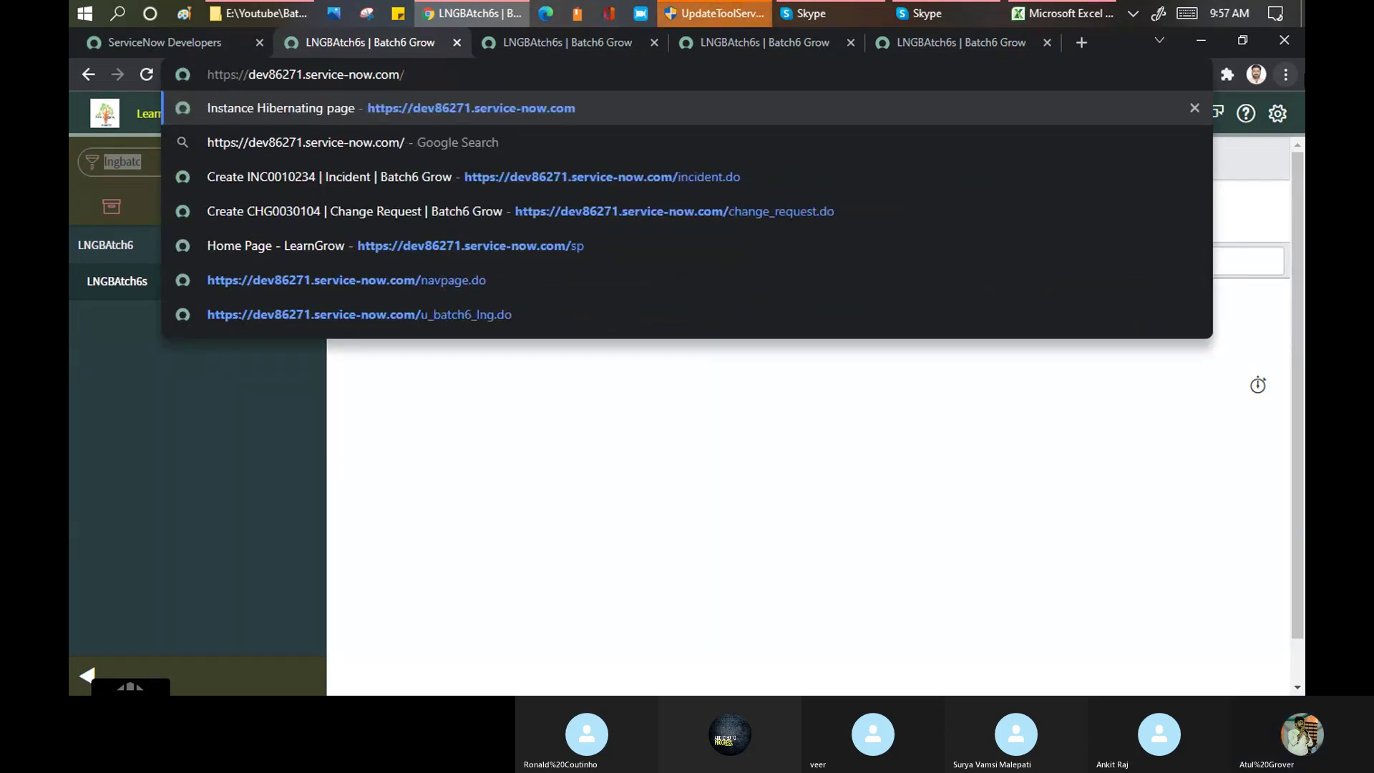
key(Return)
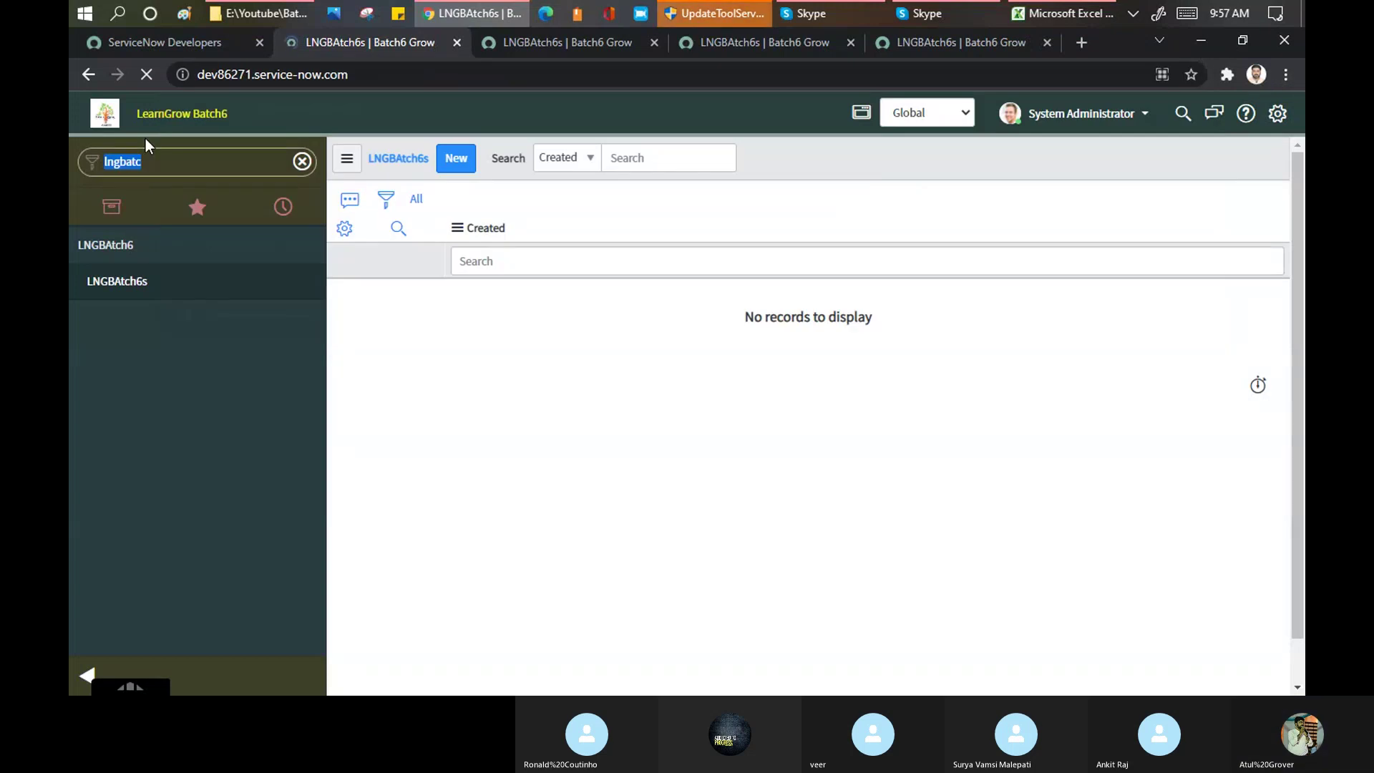
Close the extra LNGBAtch6s browser tabs, keeping the reloaded instance tab open
click(651, 40)
click(652, 42)
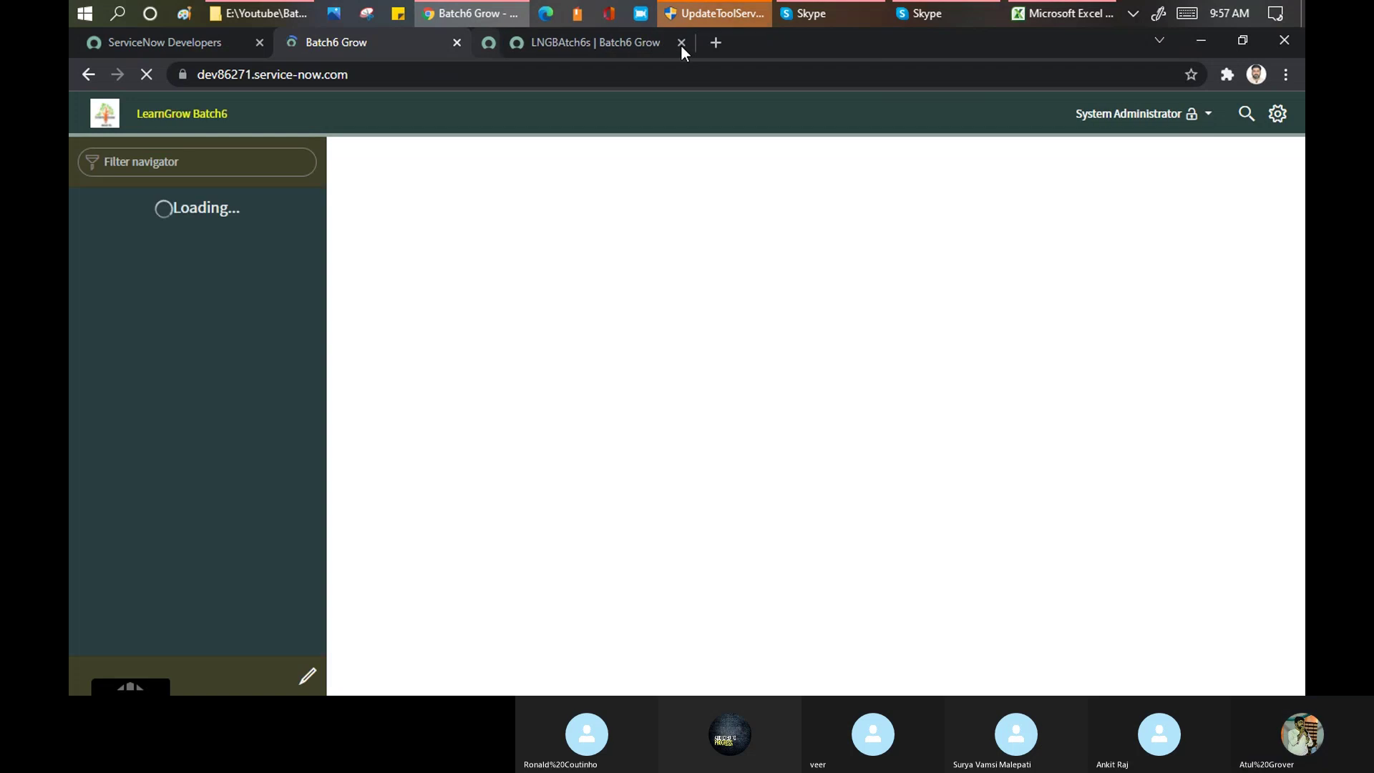
click(650, 40)
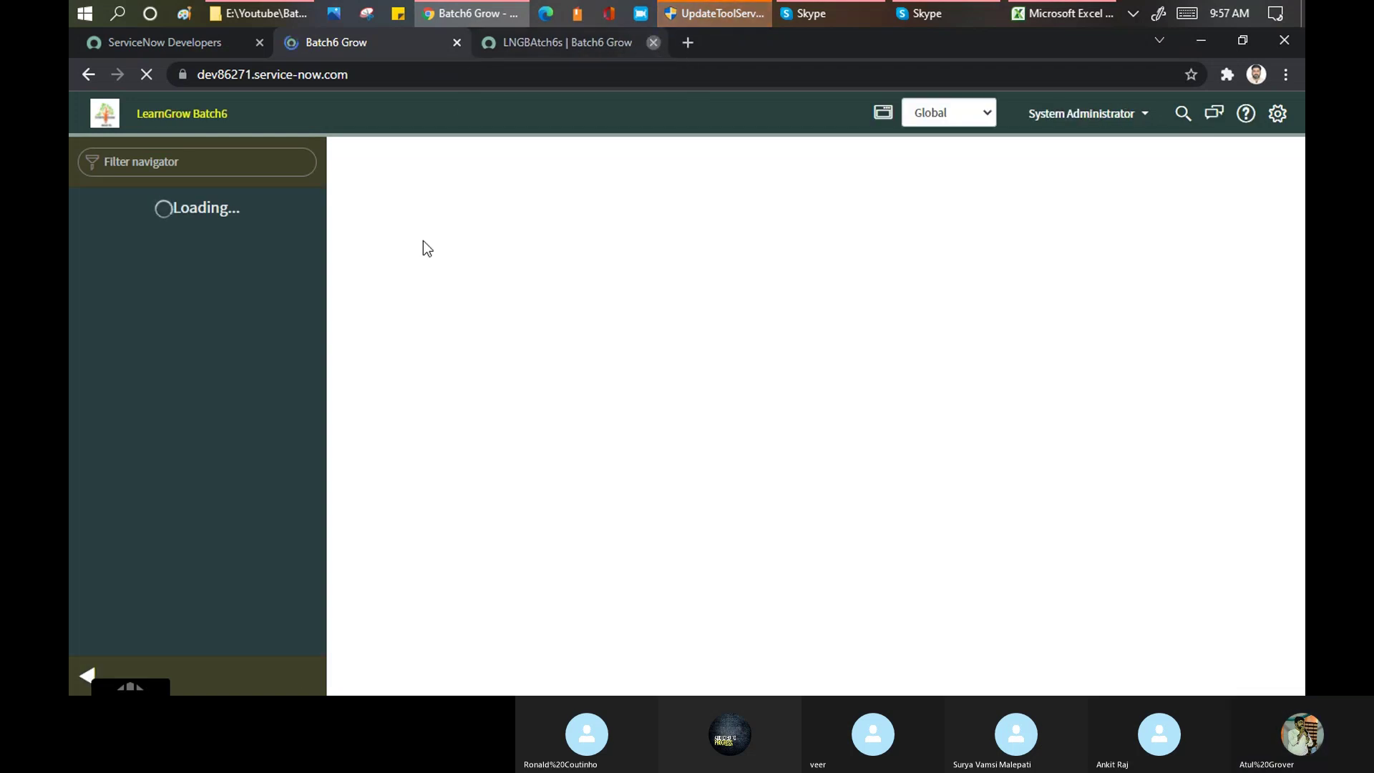
Filter the navigator for "lngba" and open the LNGBAtch6s module to check its new record form
click(237, 158)
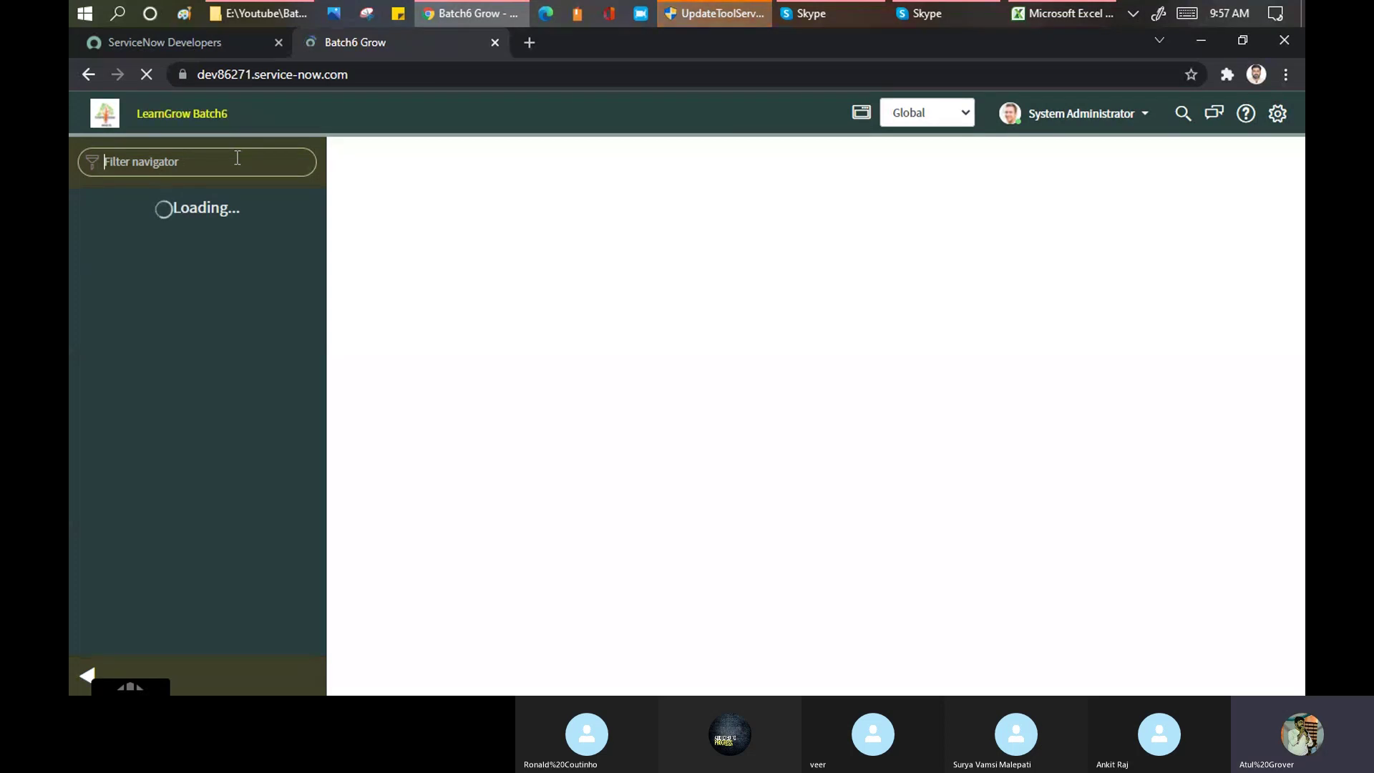
text(lngba)
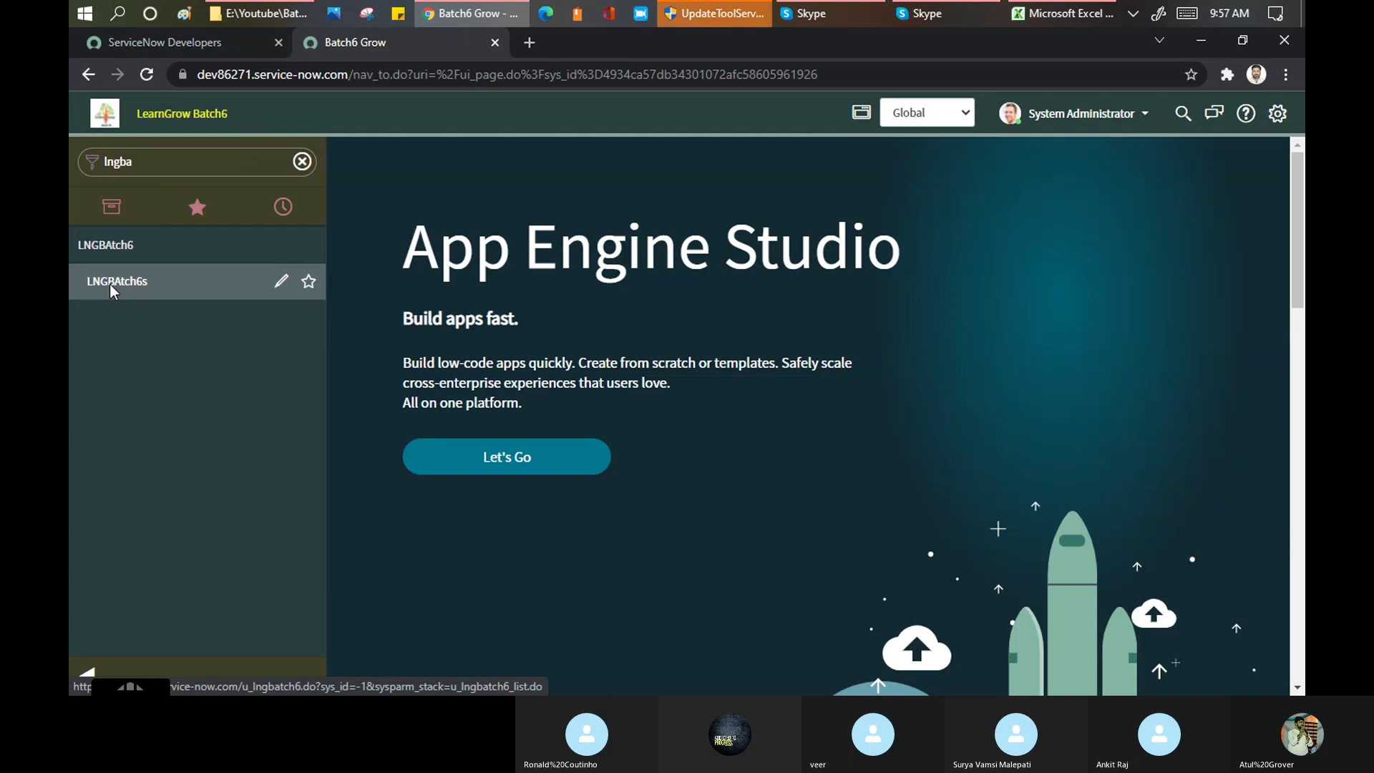
click(109, 284)
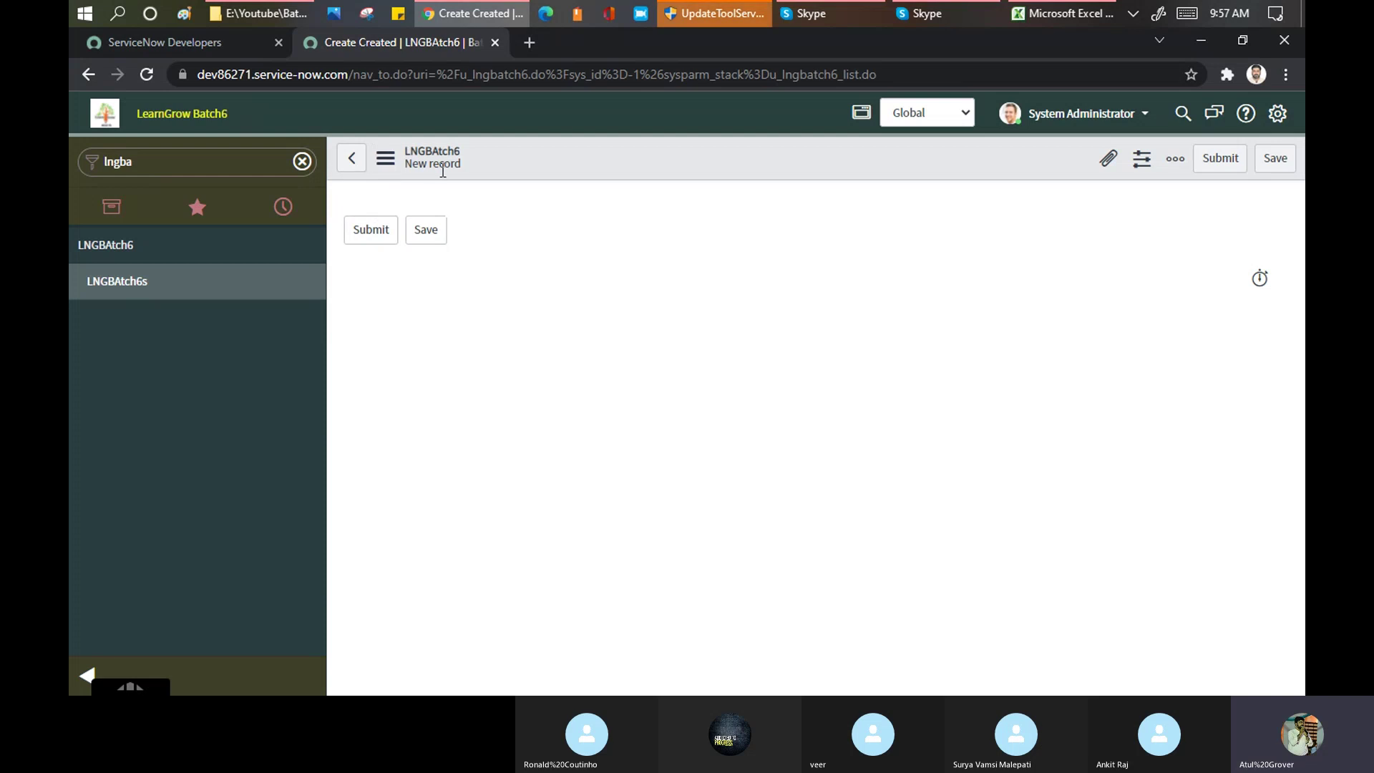
Filter the navigator for "maps" and look through the matching modules
double_click(164, 158)
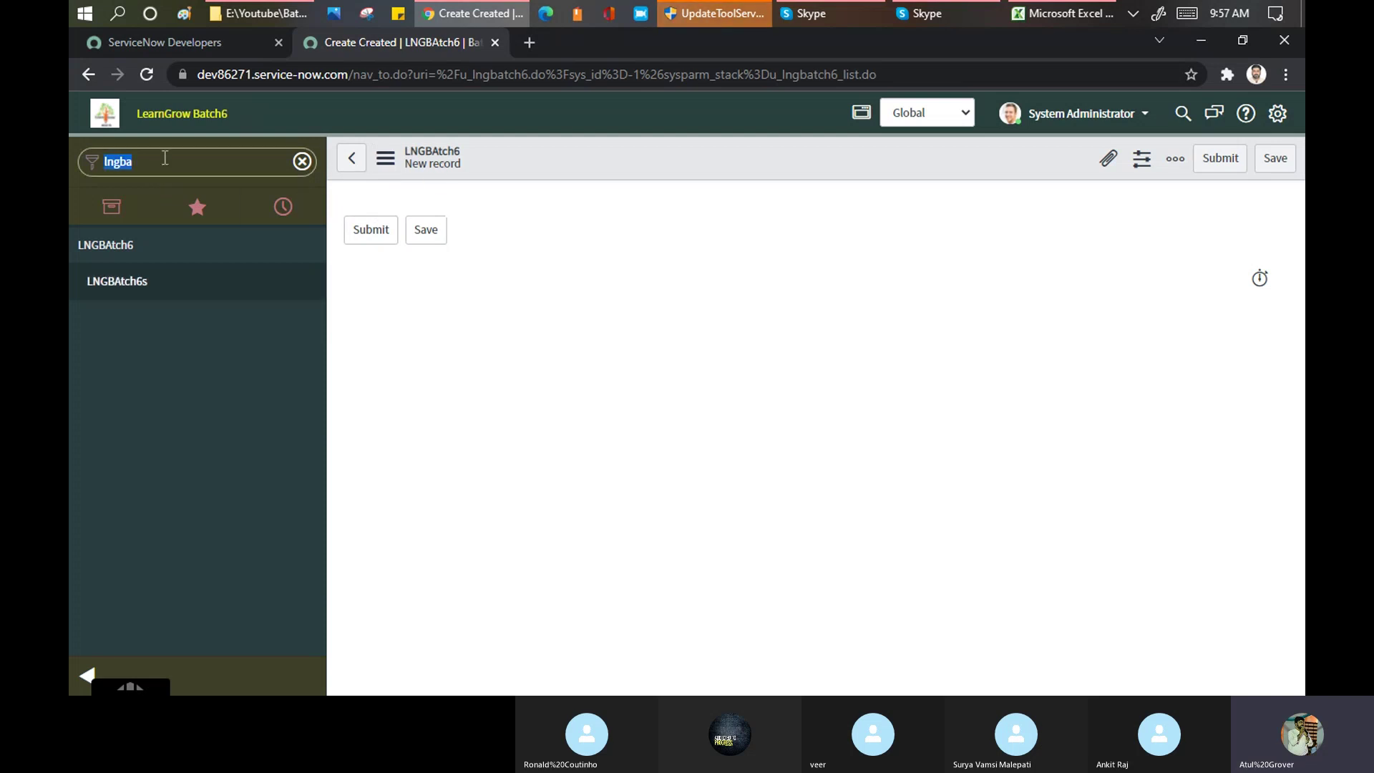
key(BackSpace)
text(maps)
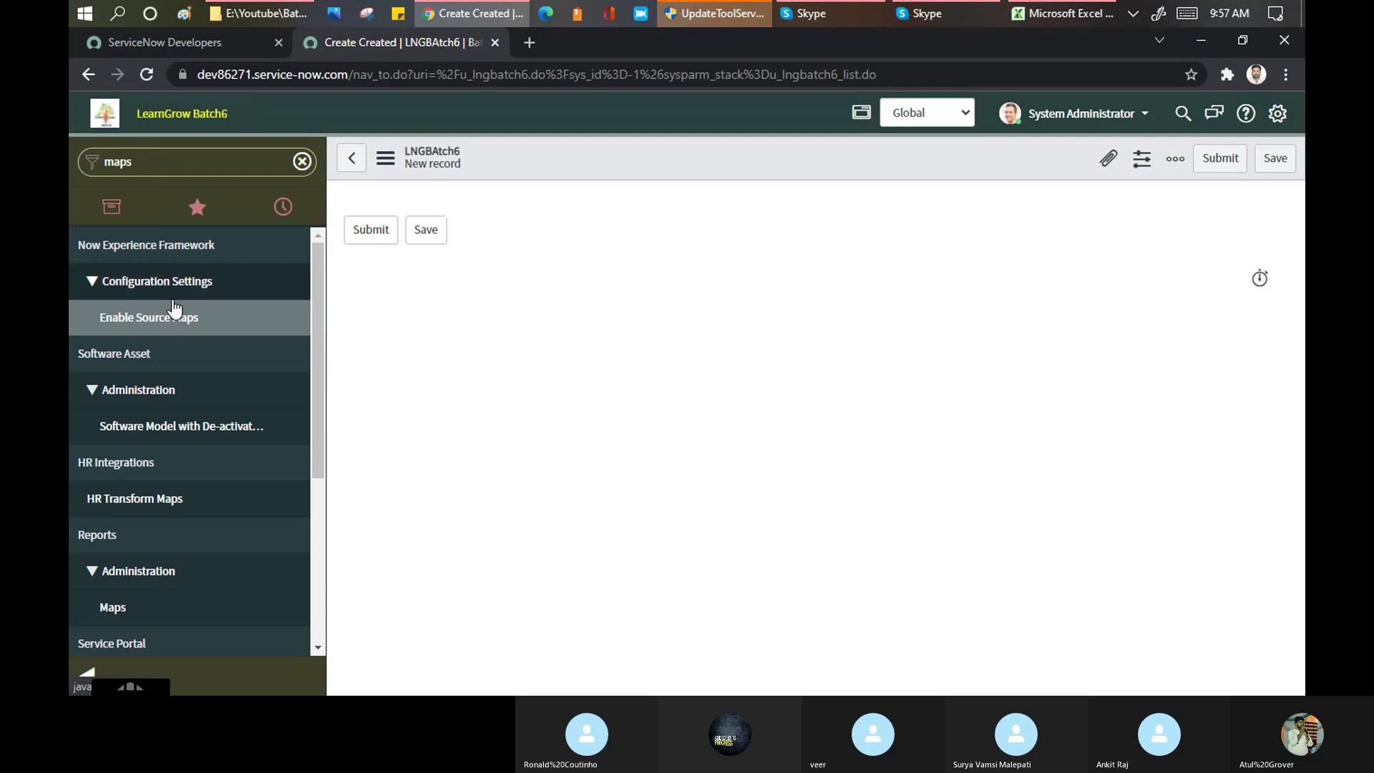
scroll(172, 307, down, 3)
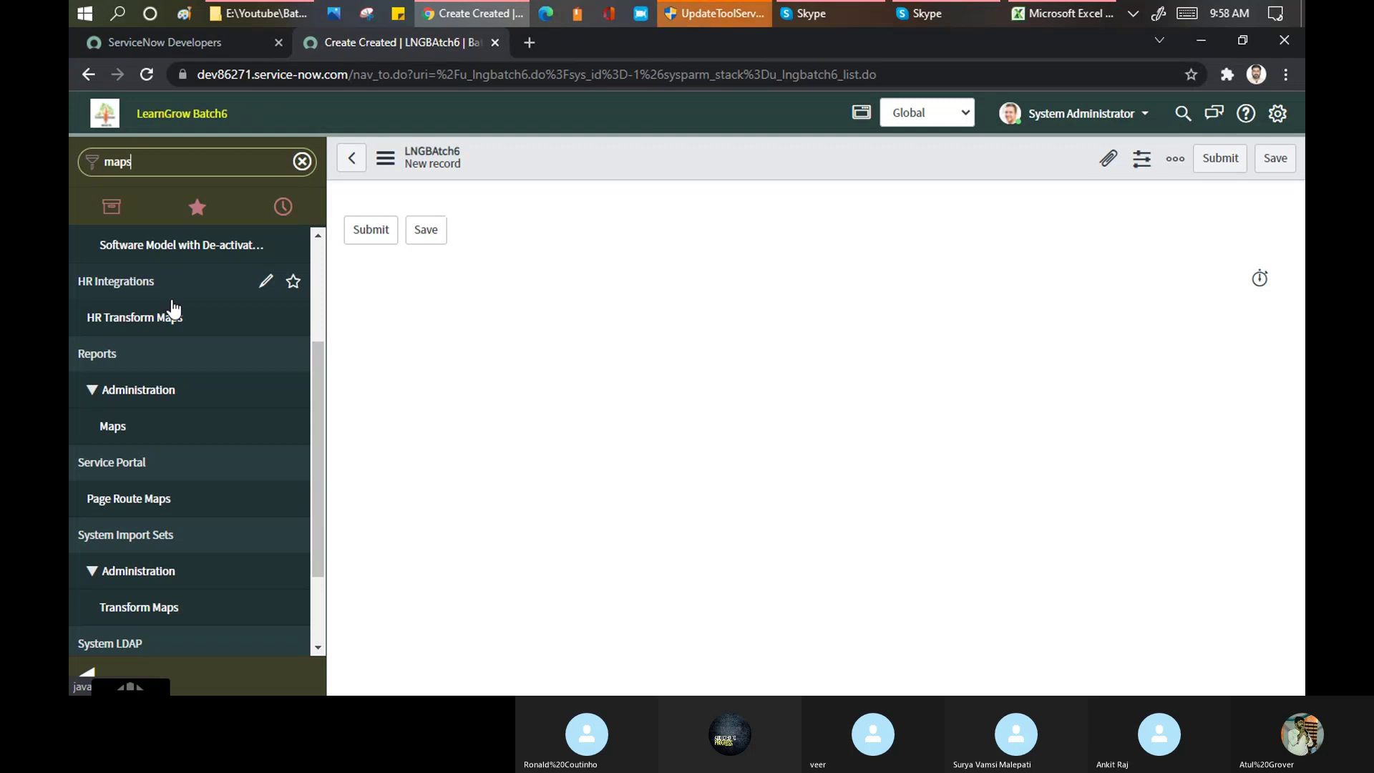
click(837, 14)
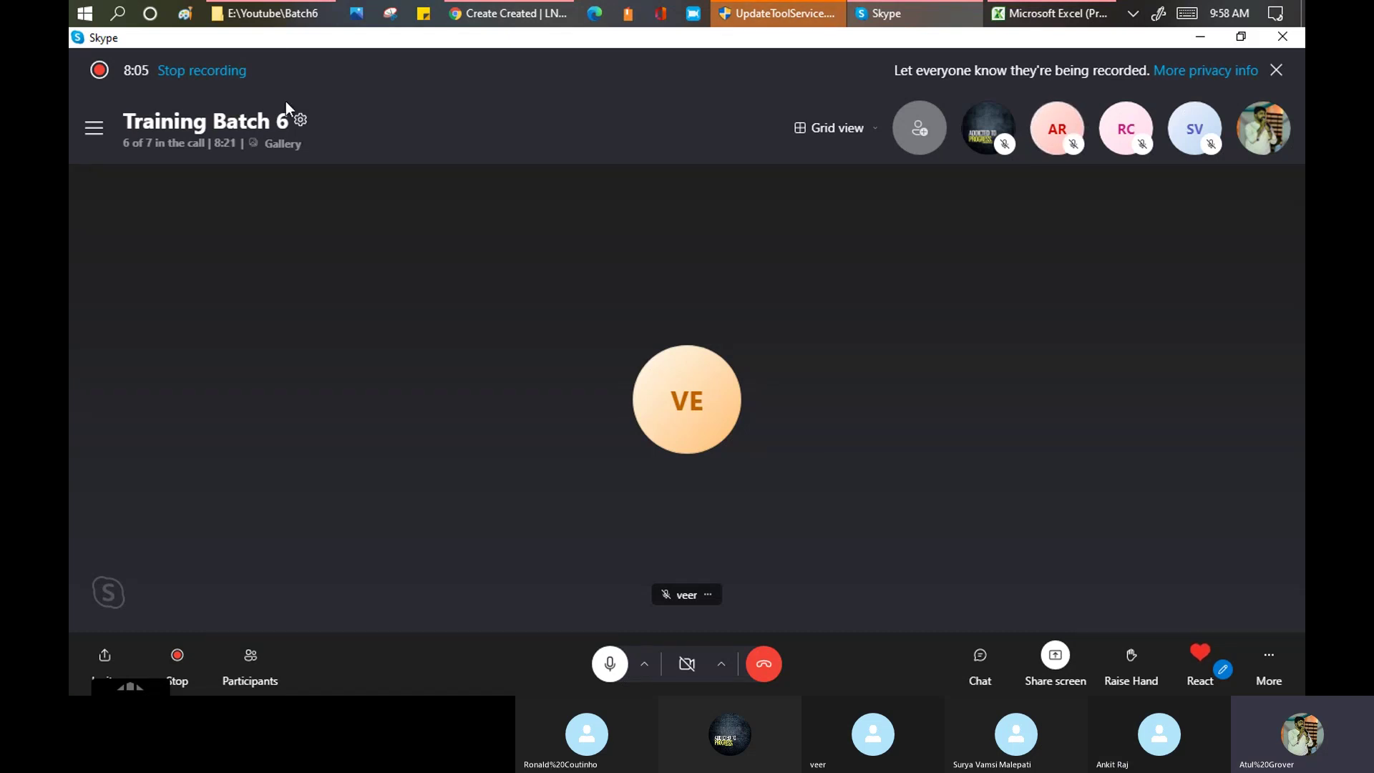
click(510, 15)
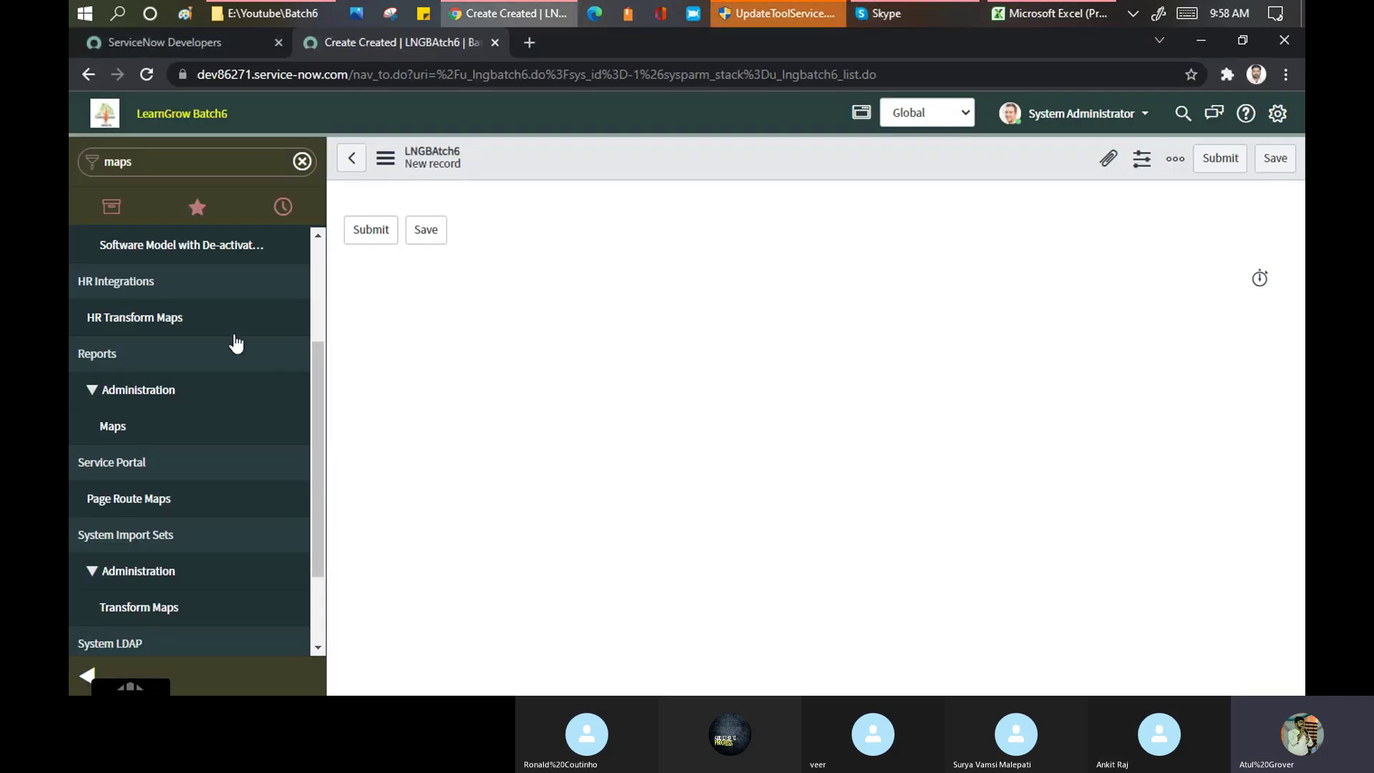
Find the Google Maps module under System Properties and open its properties page
scroll(227, 319, down, 1)
scroll(229, 322, up, 4)
scroll(229, 322, down, 5)
click(114, 637)
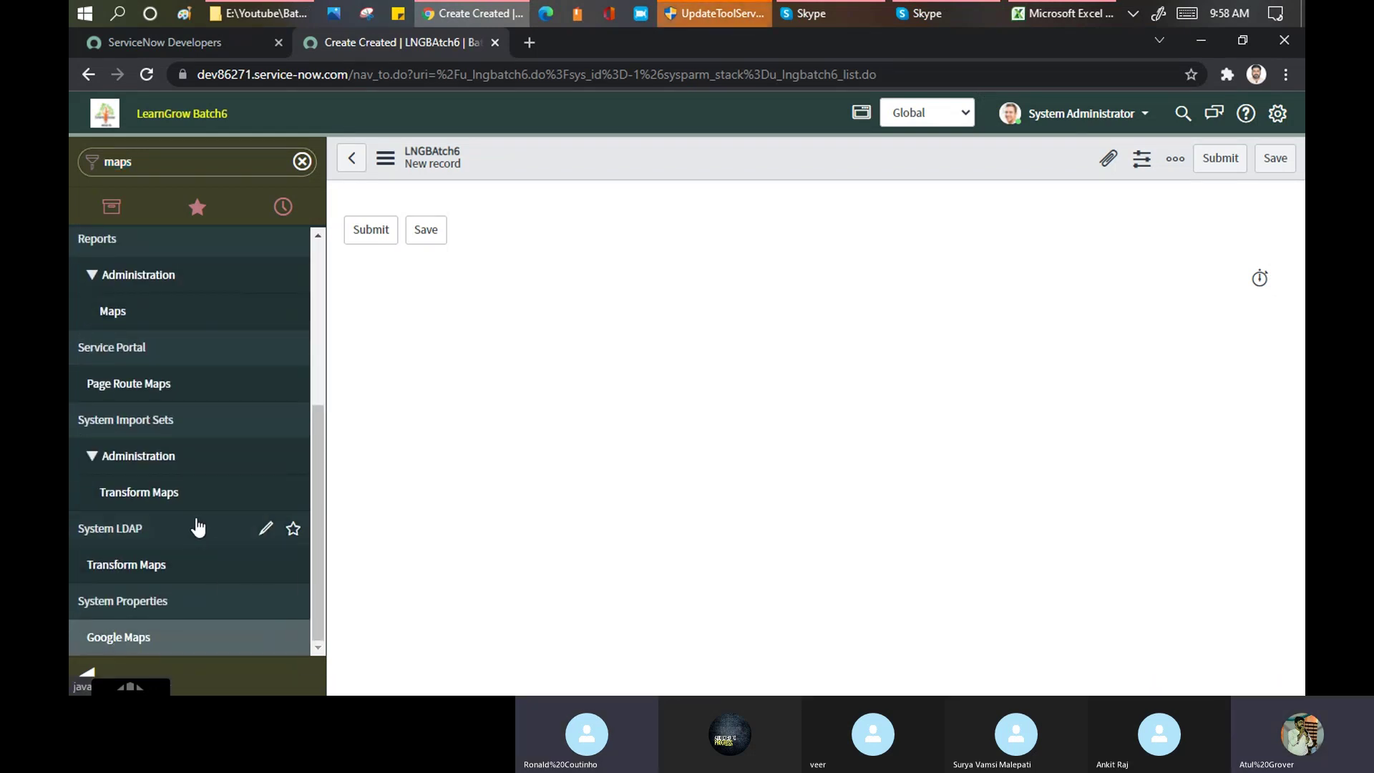
Filter the navigator for "map", open Map Pages under System Map Page and look through the list of map pages
scroll(165, 515, up, 5)
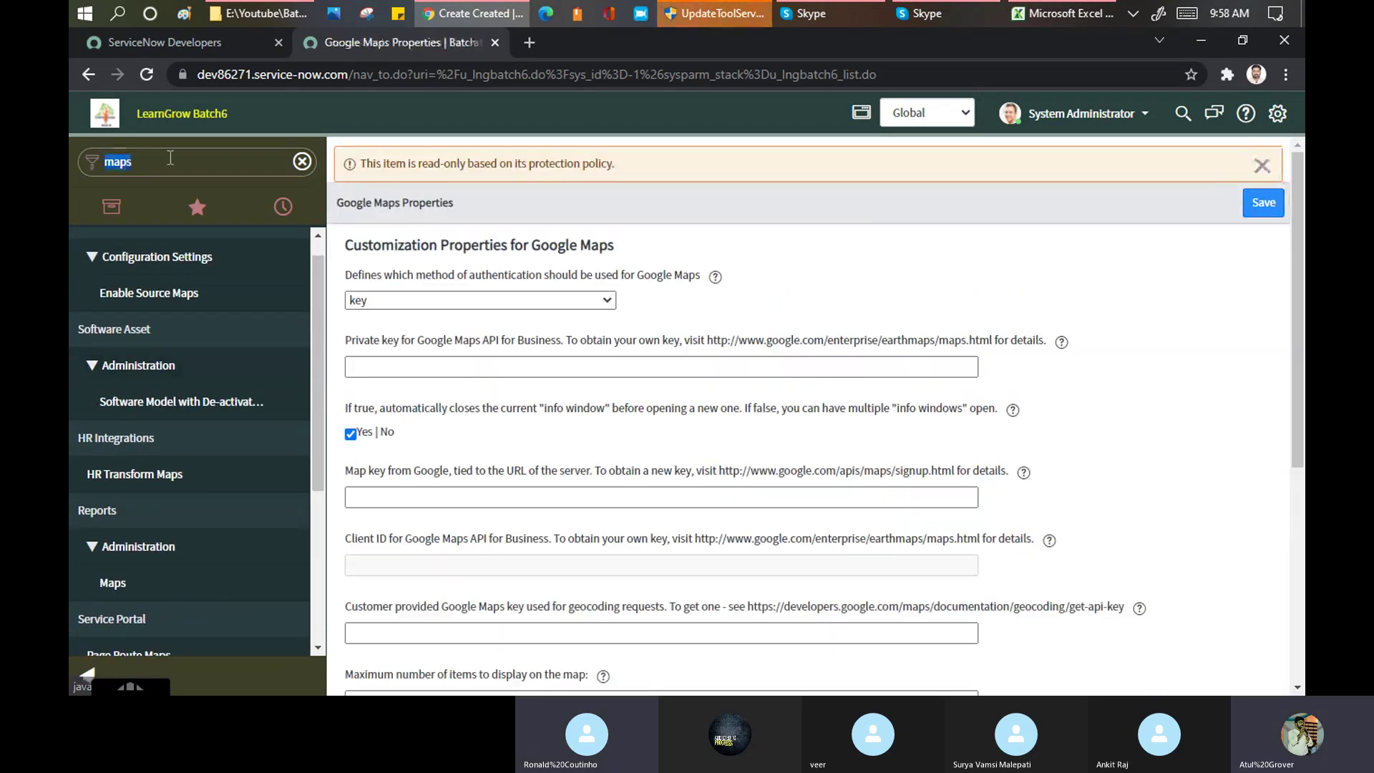
click(171, 157)
click(170, 158)
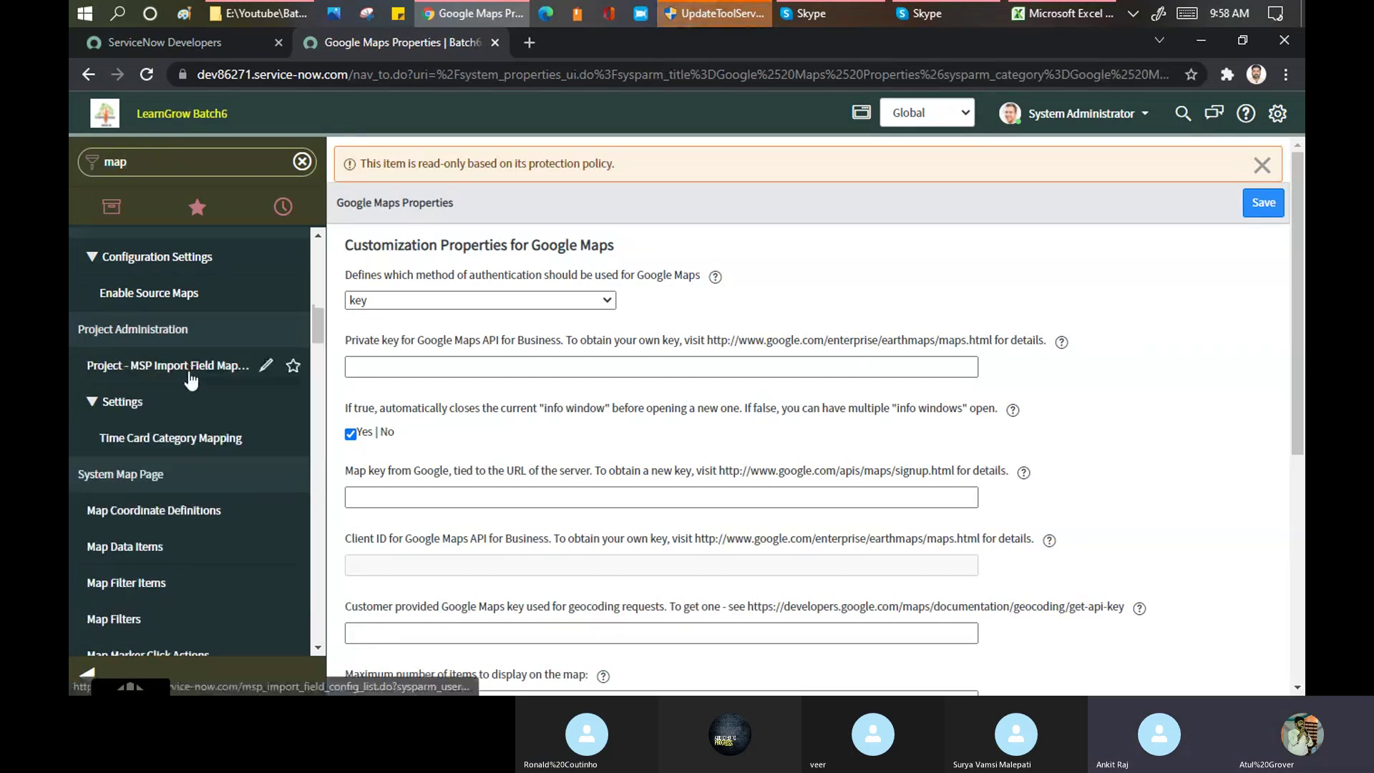
scroll(185, 455, down, 4)
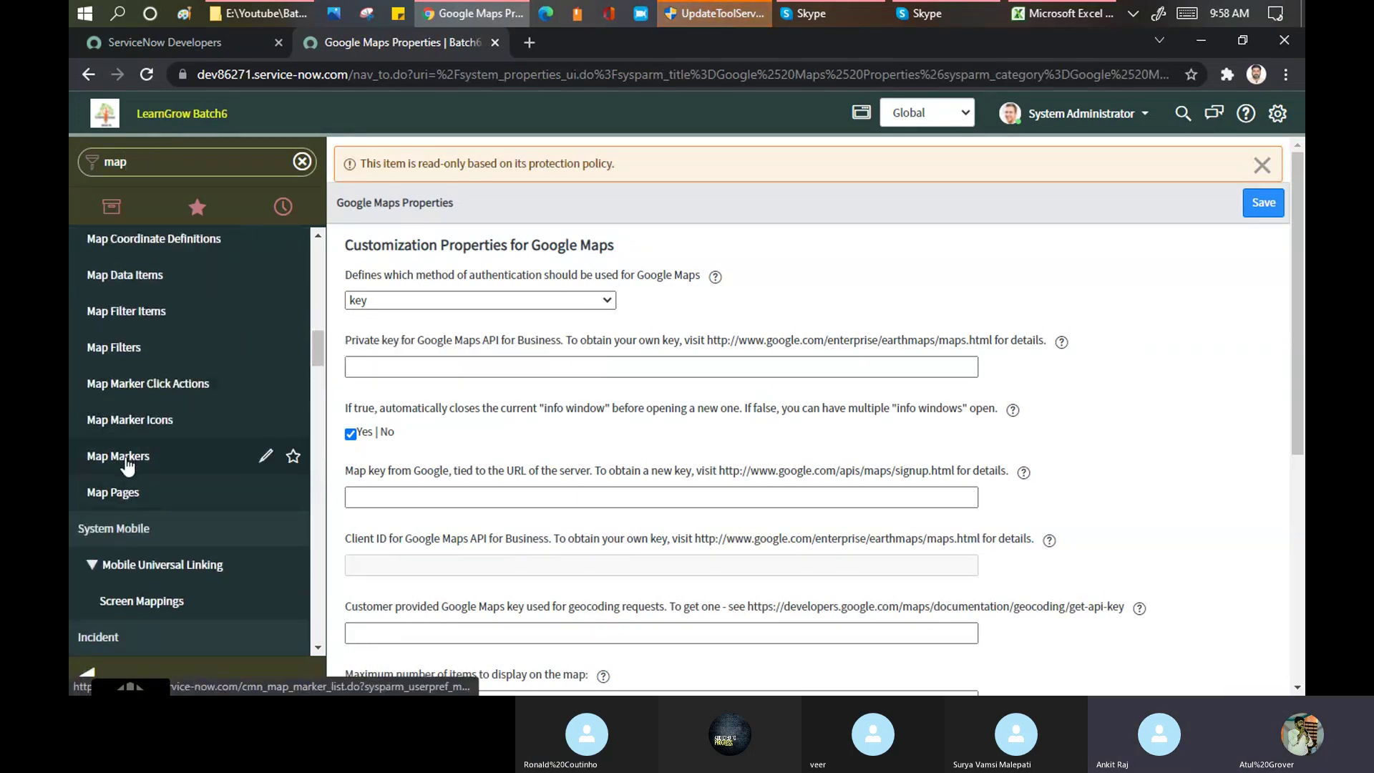
scroll(135, 372, up, 1)
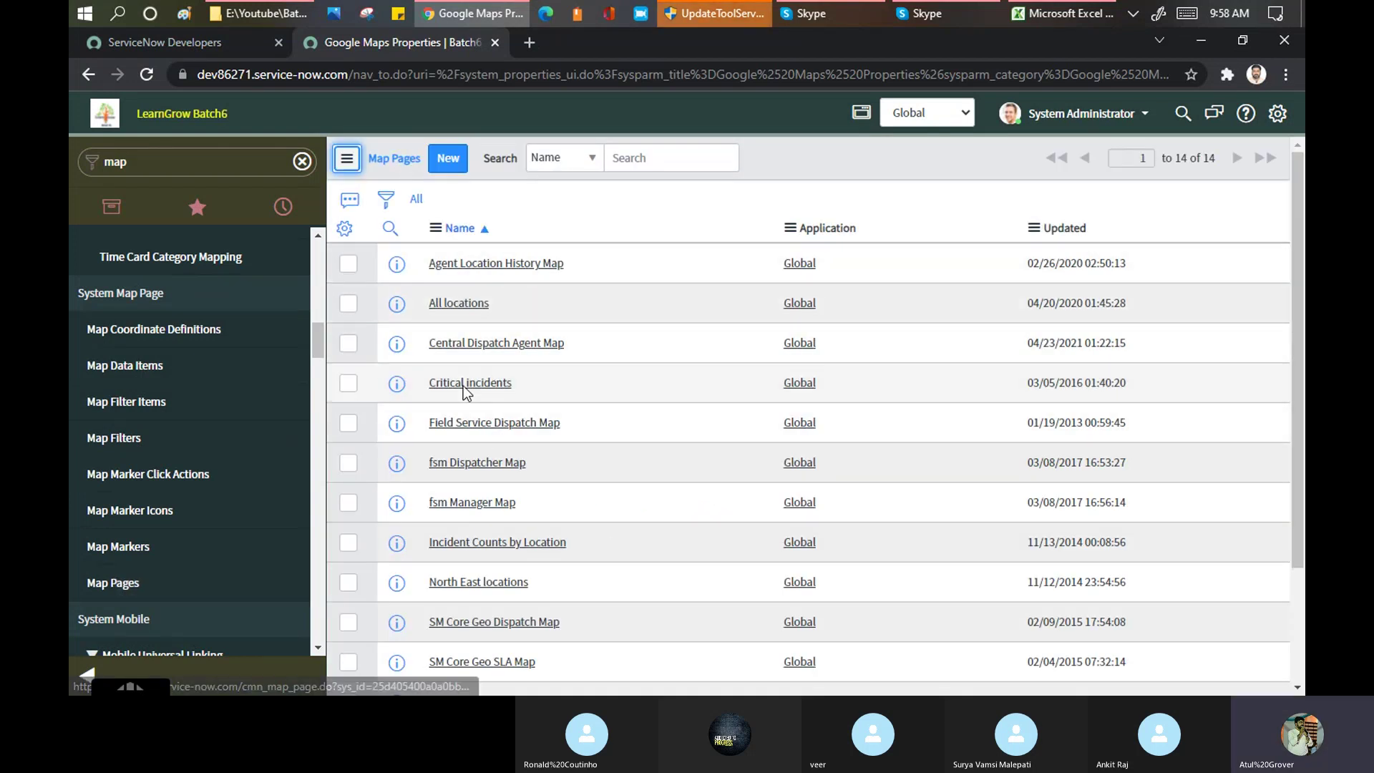
scroll(587, 354, down, 3)
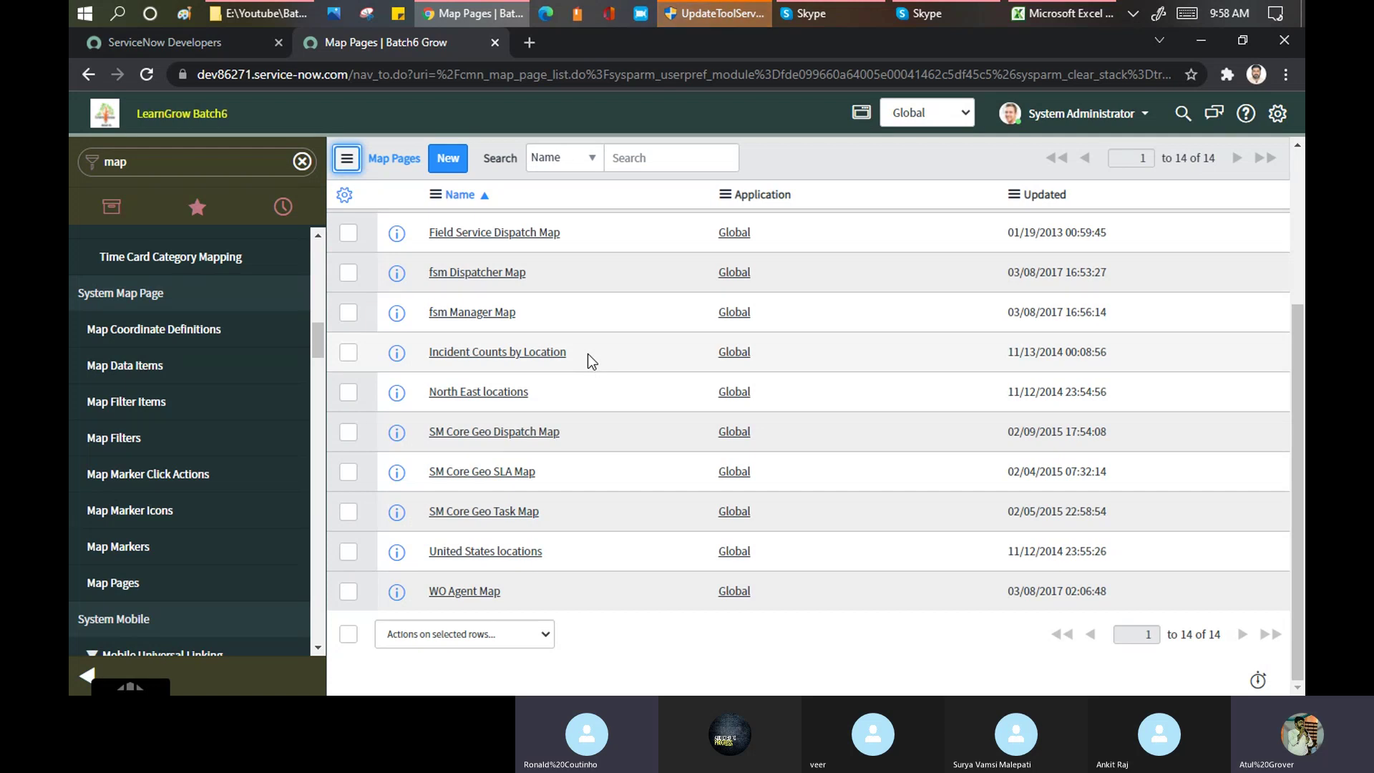
click(828, 15)
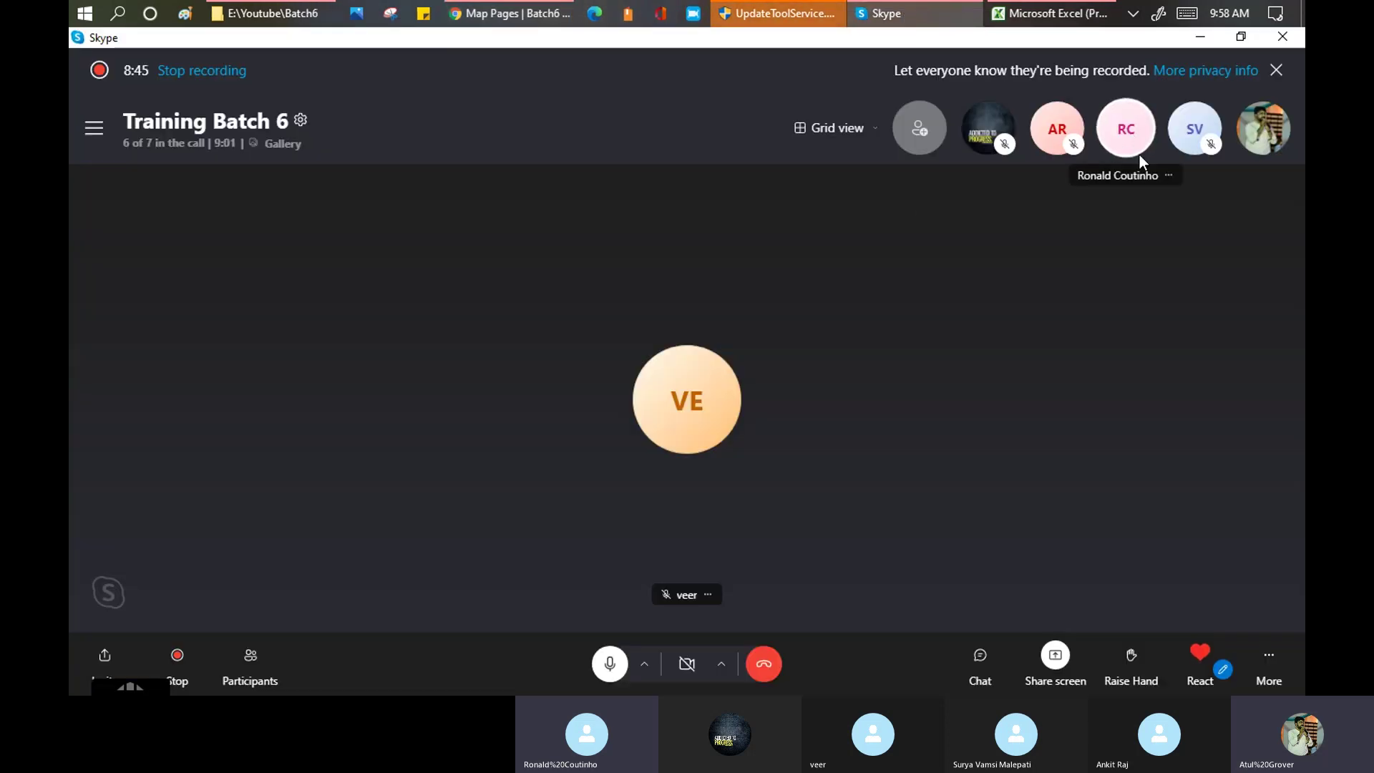
right_click(1121, 134)
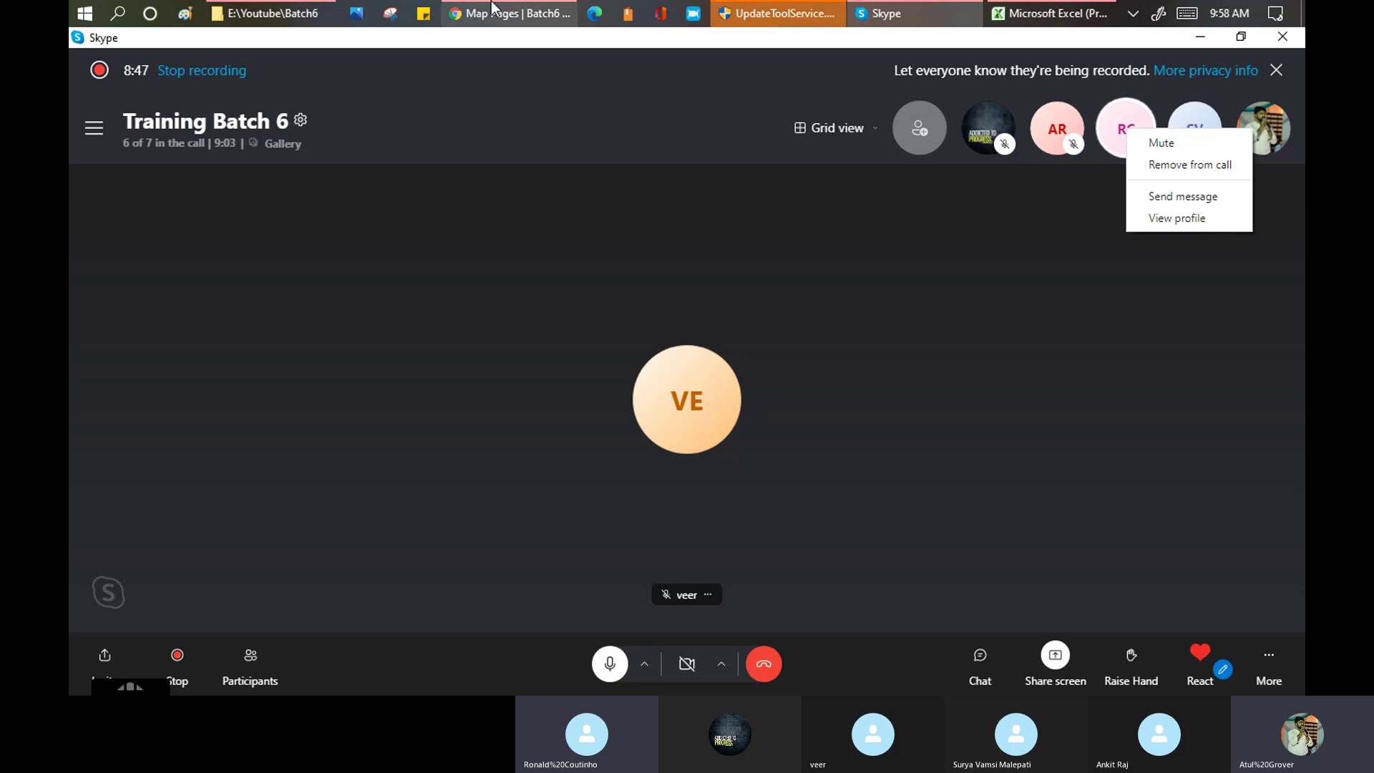
click(518, 15)
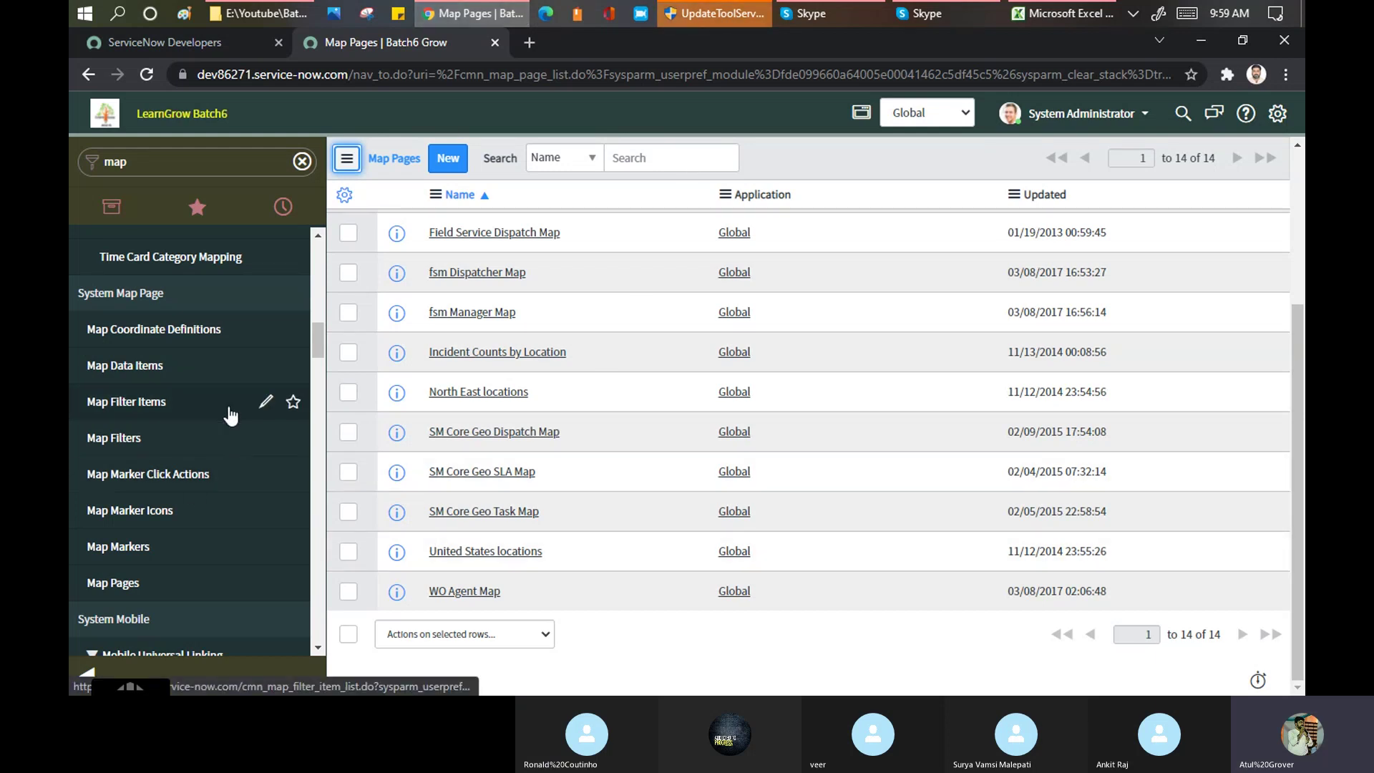
Open the custom "map" module listed above Now Experience Framework in a new browser tab and explore its North East locations map
scroll(229, 411, up, 4)
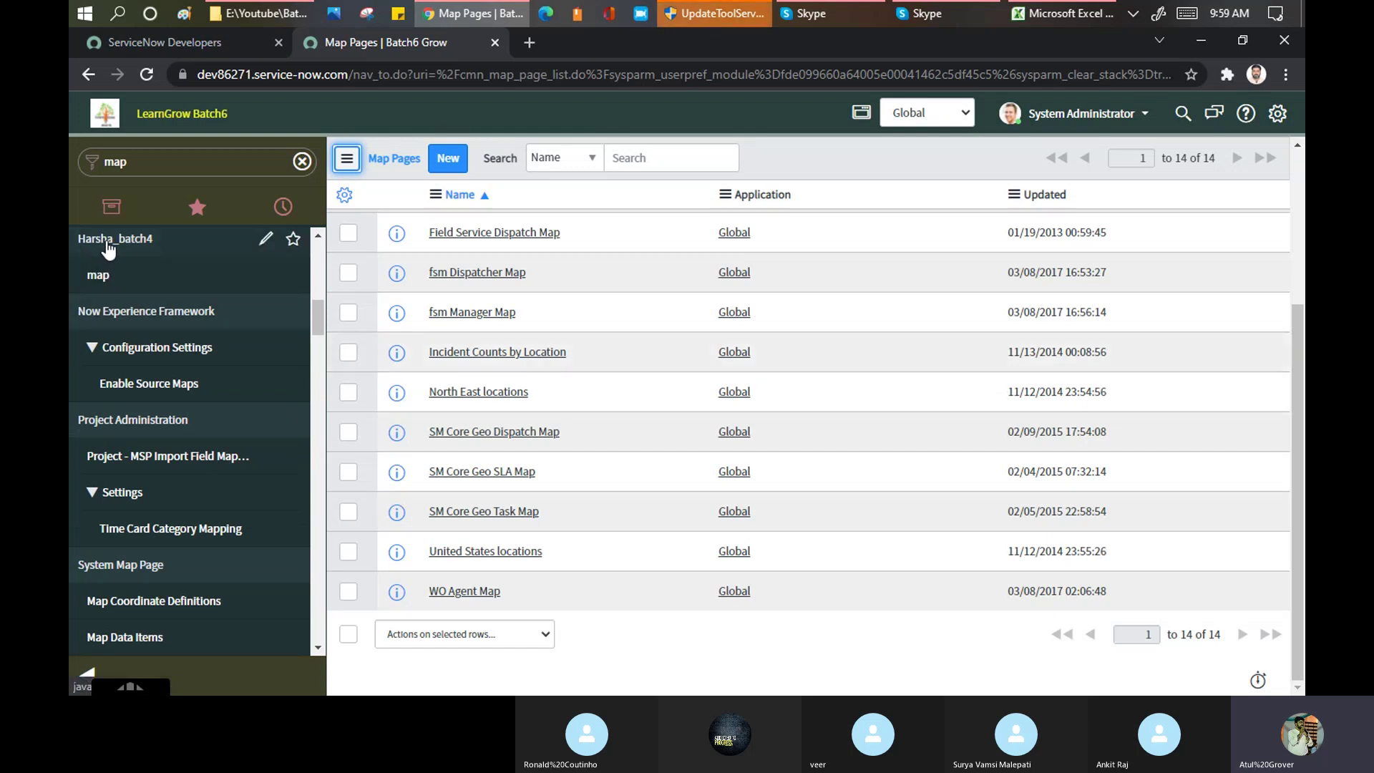
middle_click(98, 281)
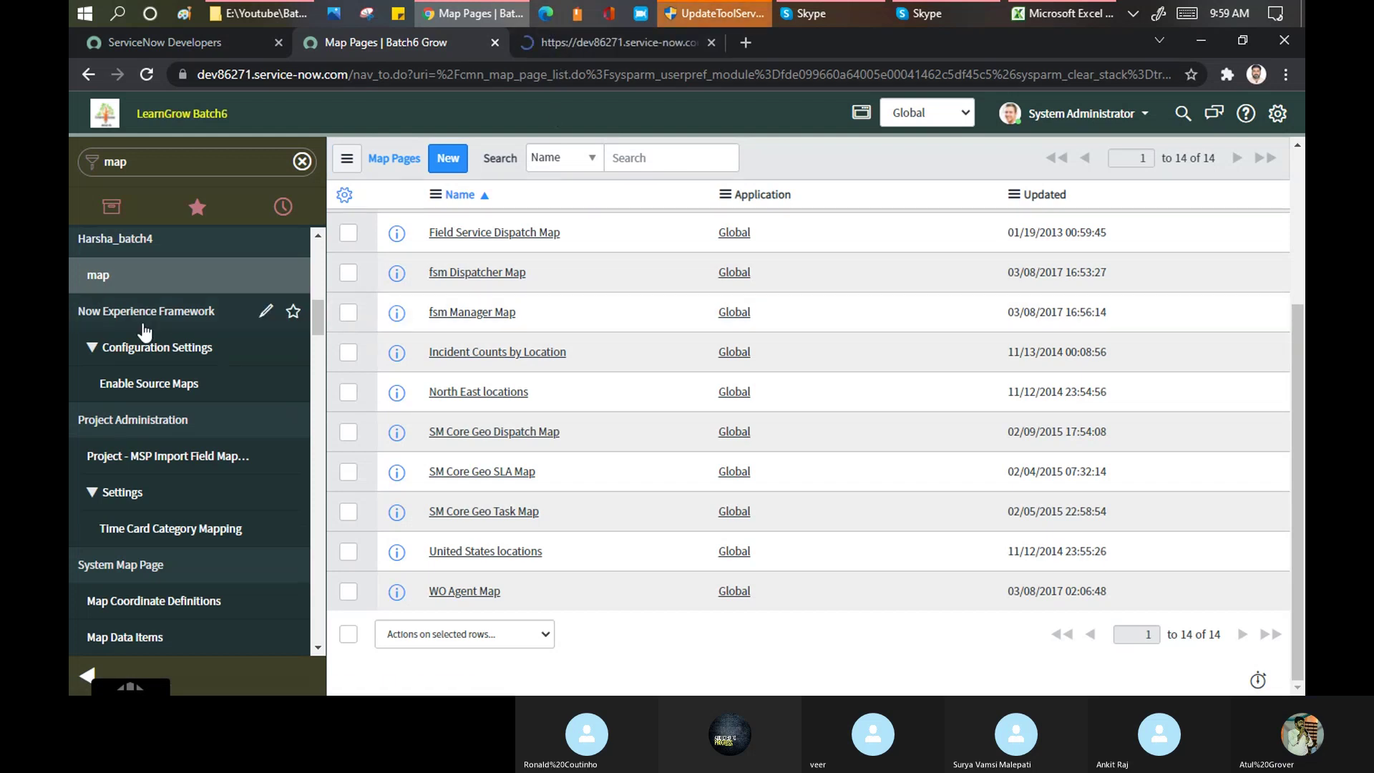
click(615, 39)
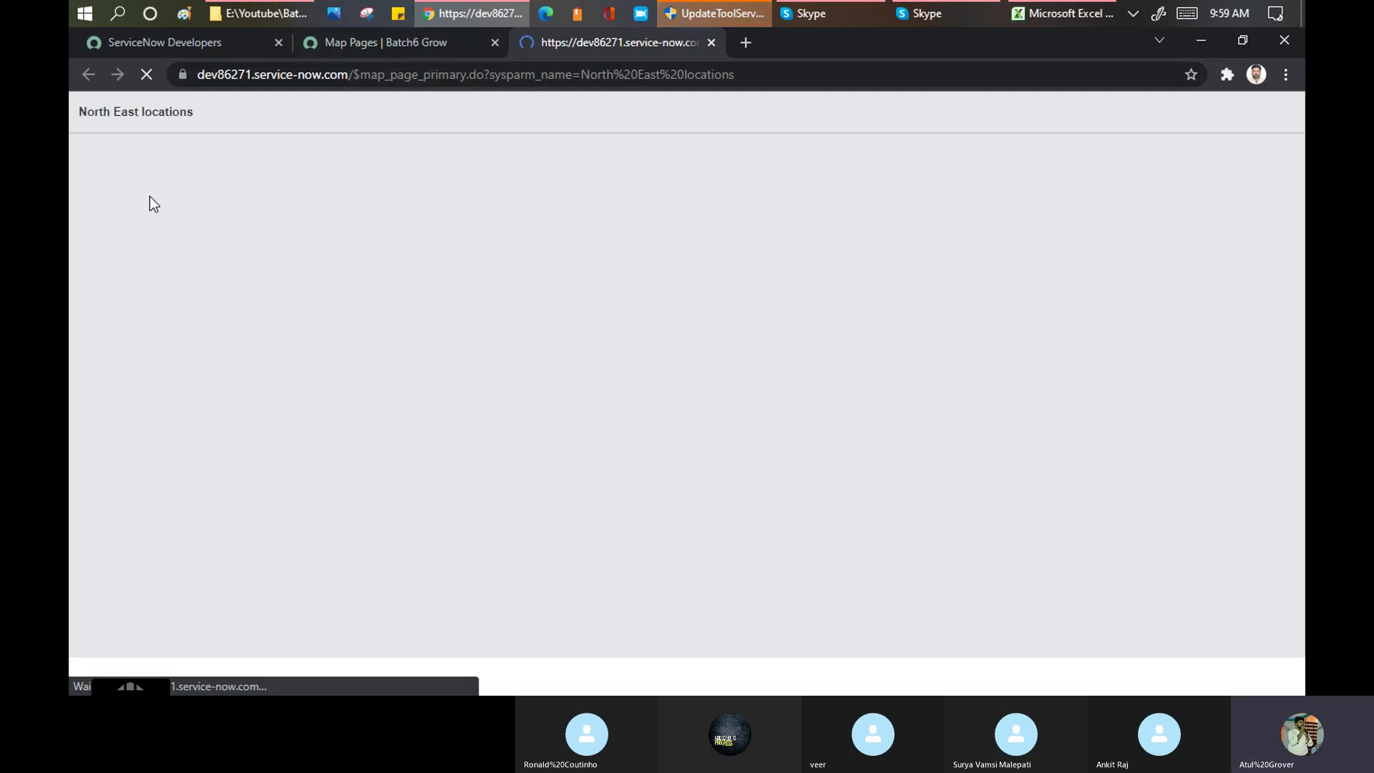
drag(87, 112, 211, 128)
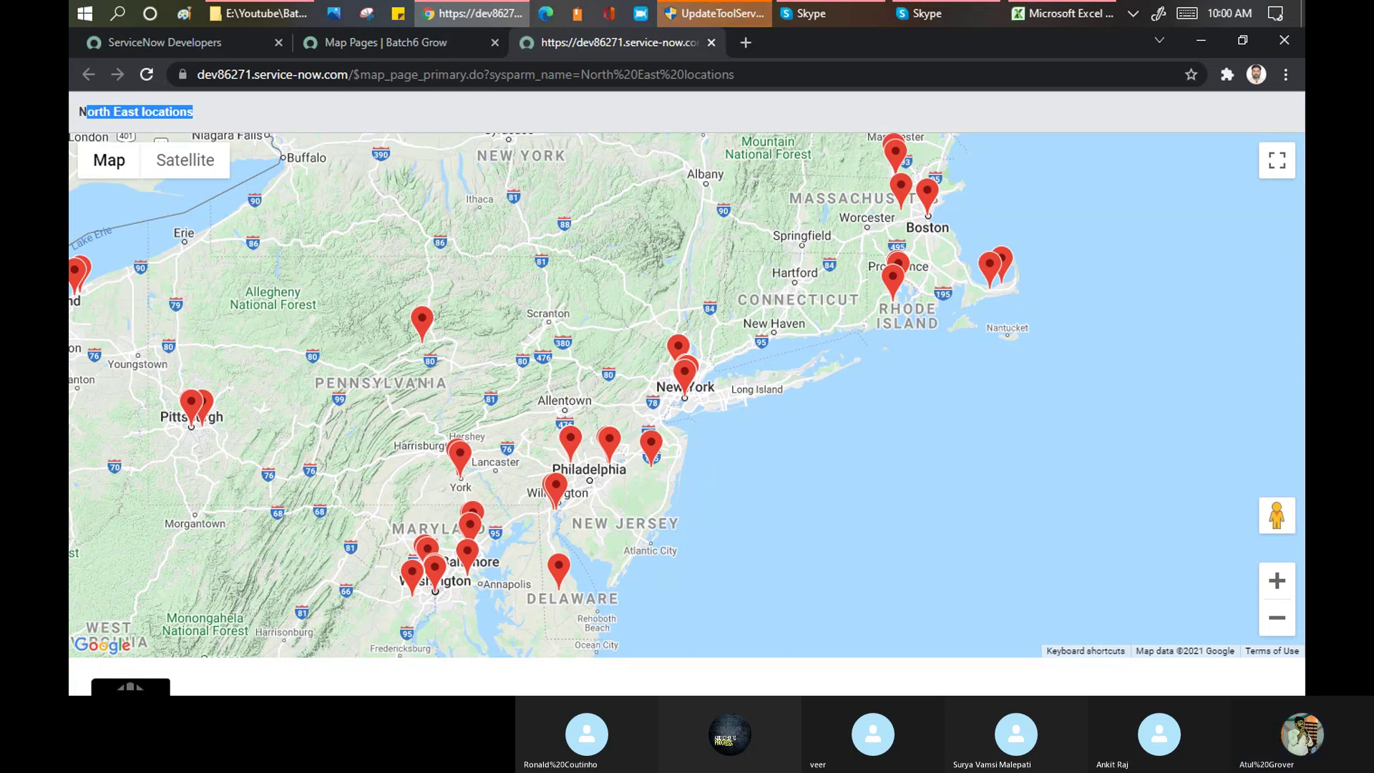
drag(315, 257, 429, 279)
drag(236, 143, 429, 279)
drag(287, 166, 428, 282)
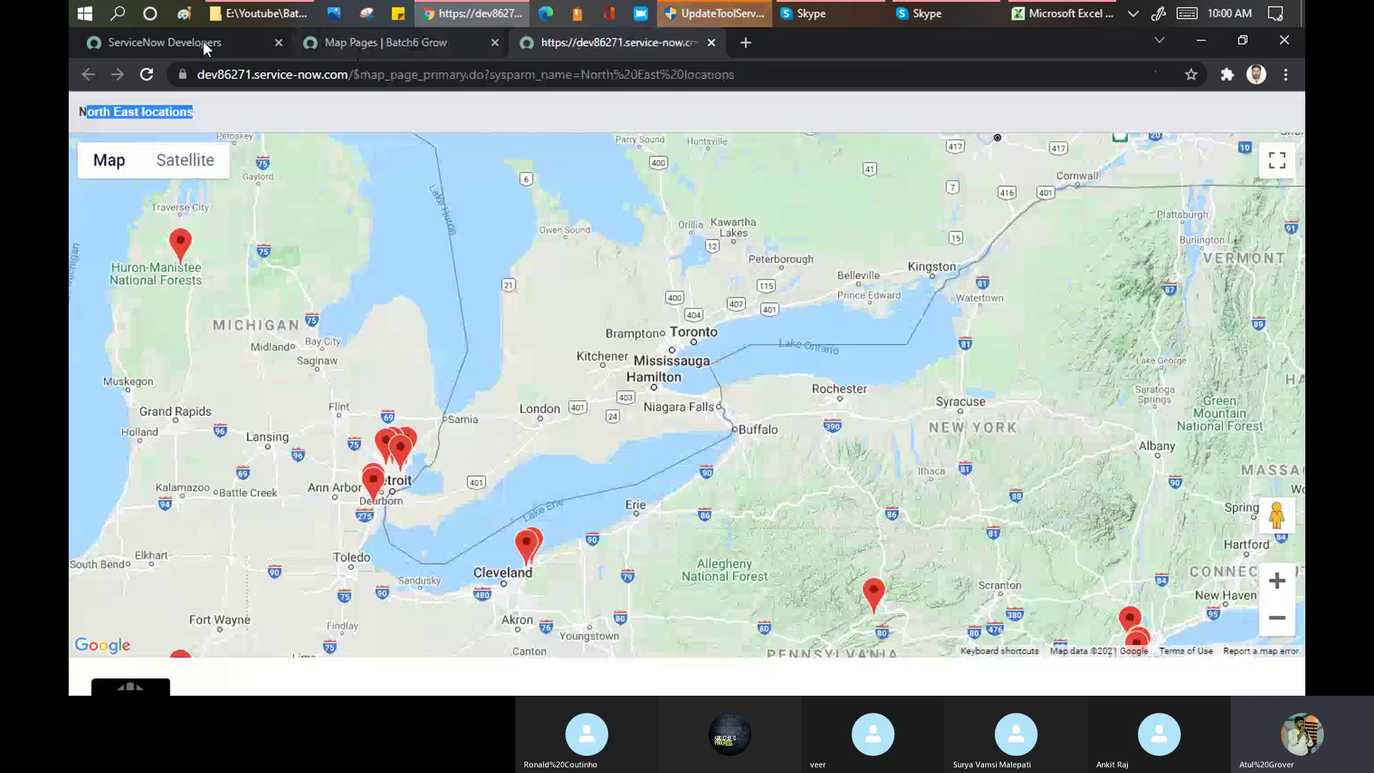
Return to the instance tab, filter the navigator for "lngb" and open the LNGBAtch6s module's record for editing
click(366, 45)
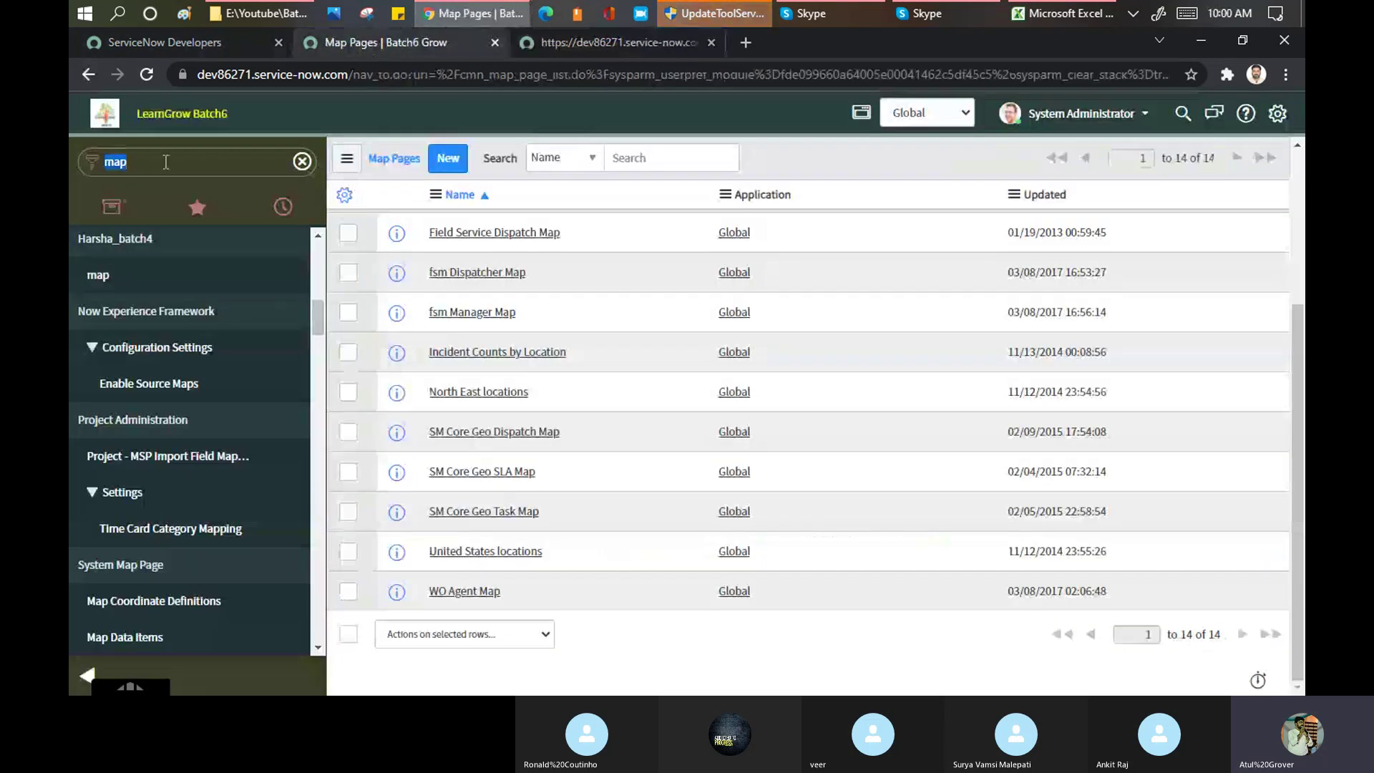
text(lng)
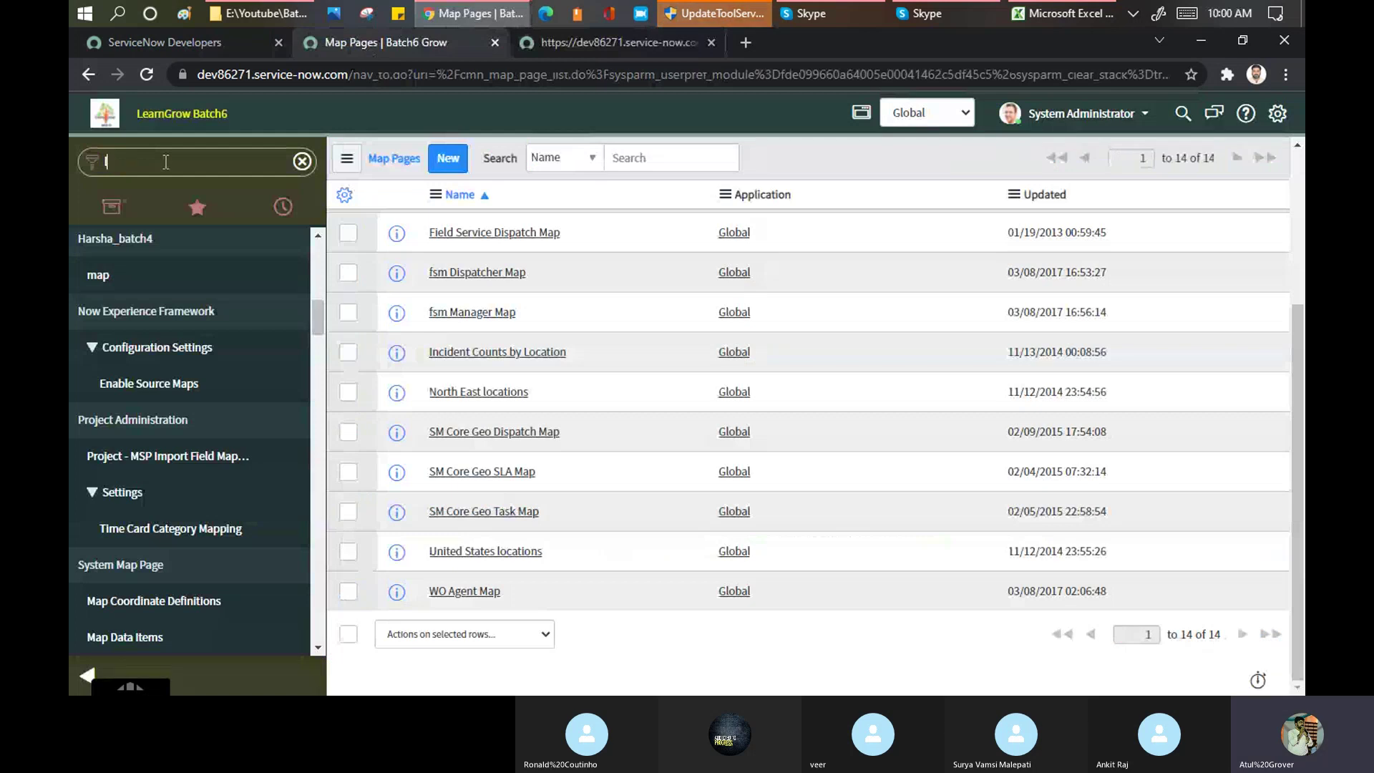
text(b)
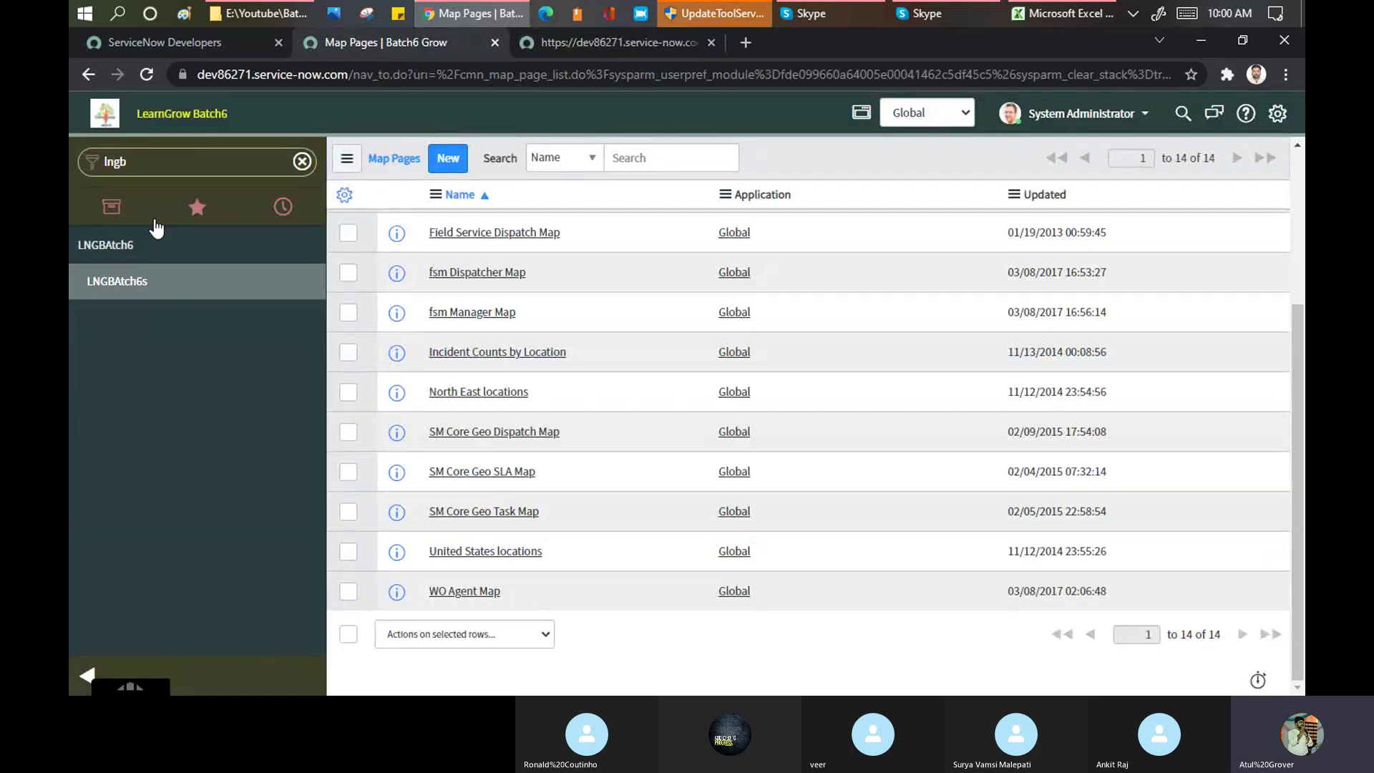
click(120, 286)
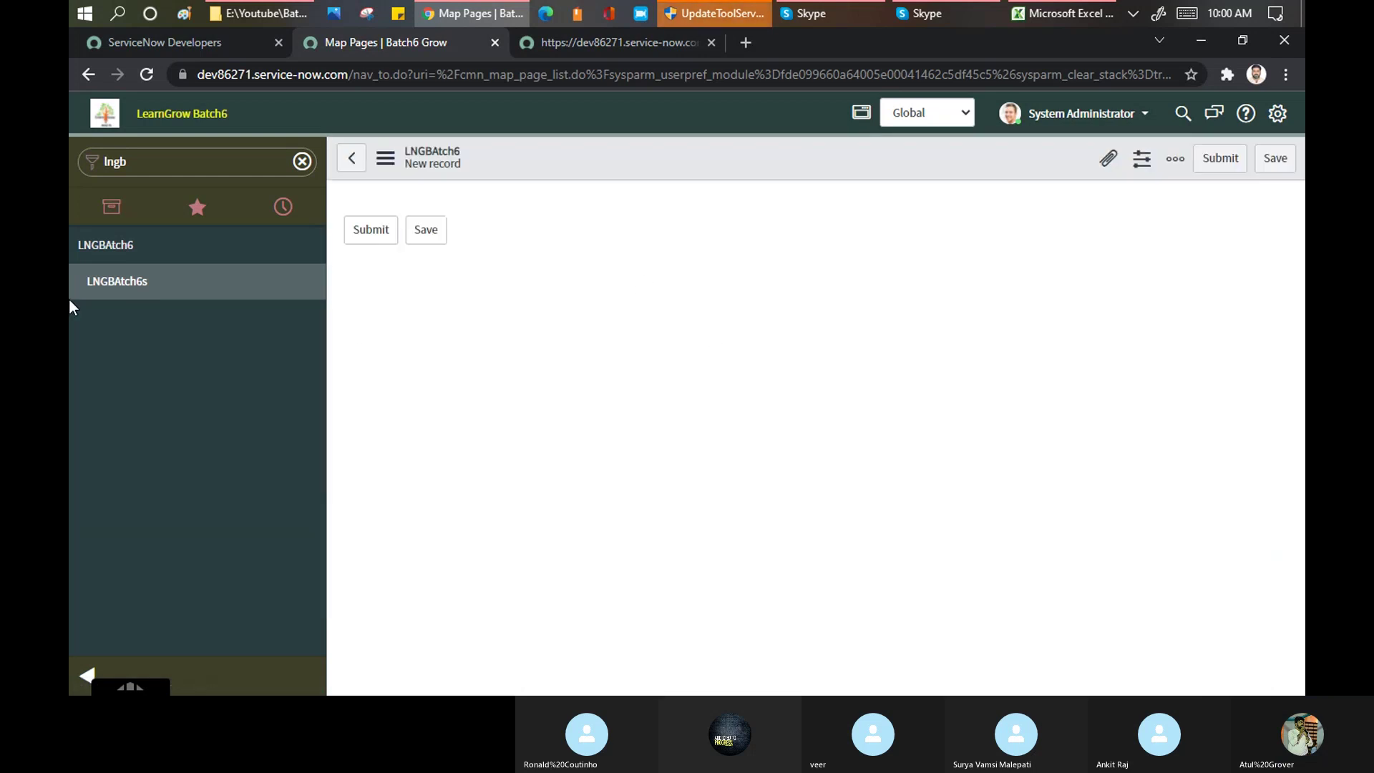
click(281, 282)
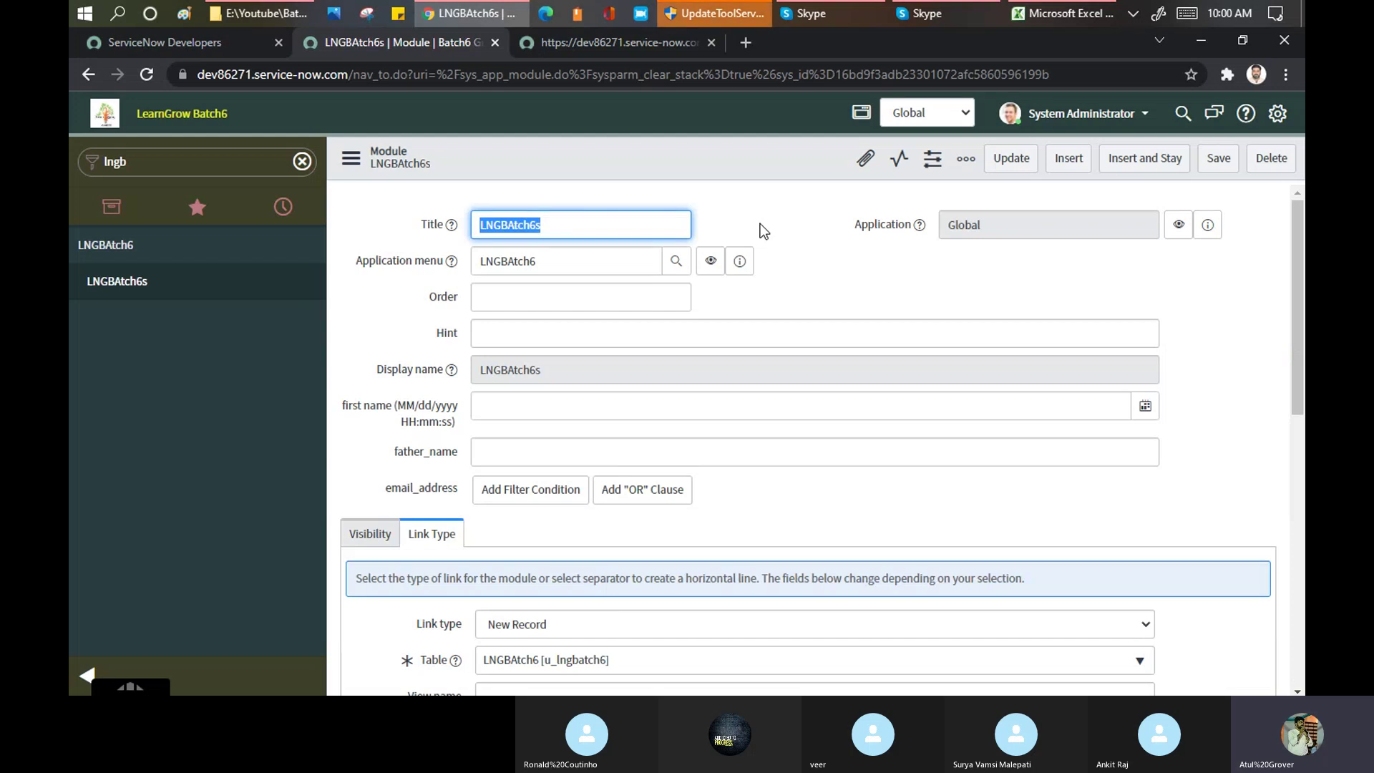
Set the LNGBAtch6s module's link type to Search Screen and save the record
click(760, 223)
scroll(760, 223, down, 2)
scroll(760, 223, down, 2)
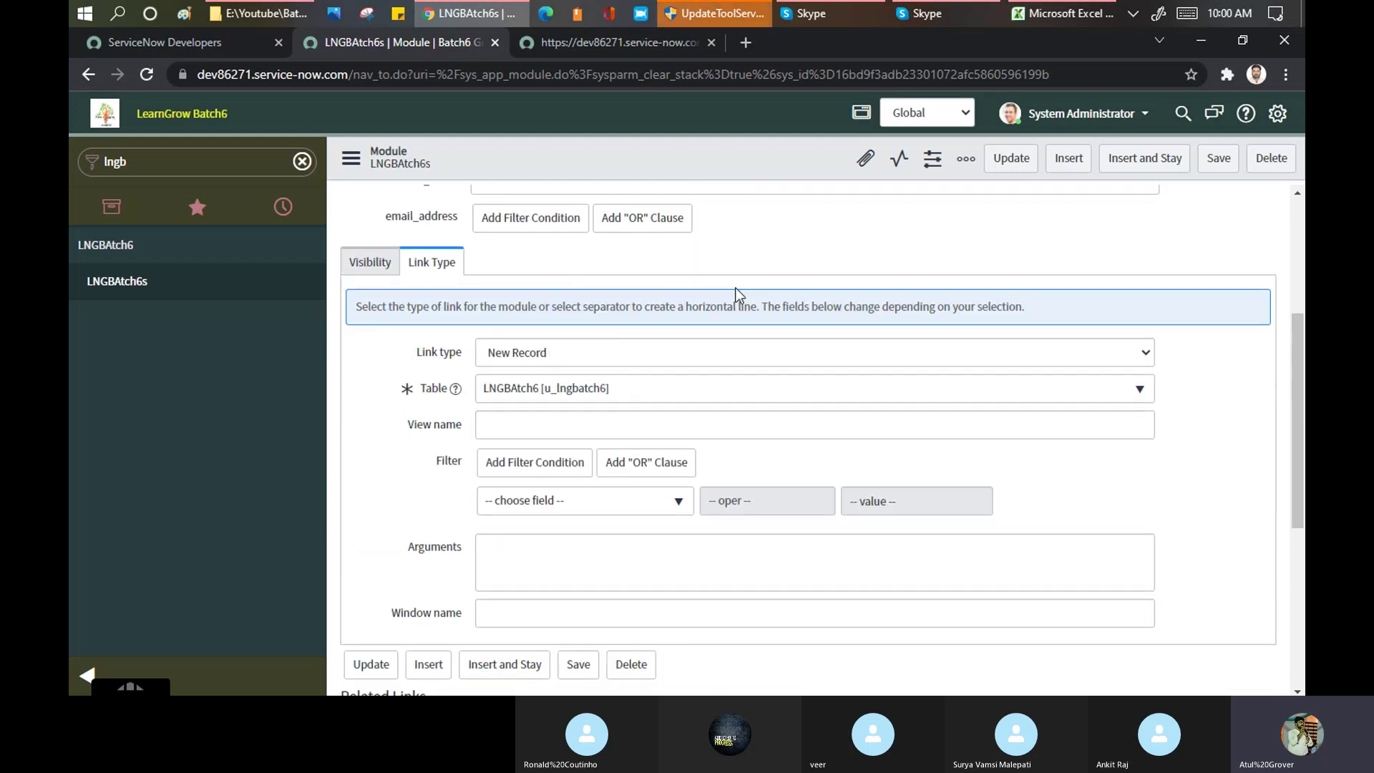
click(563, 351)
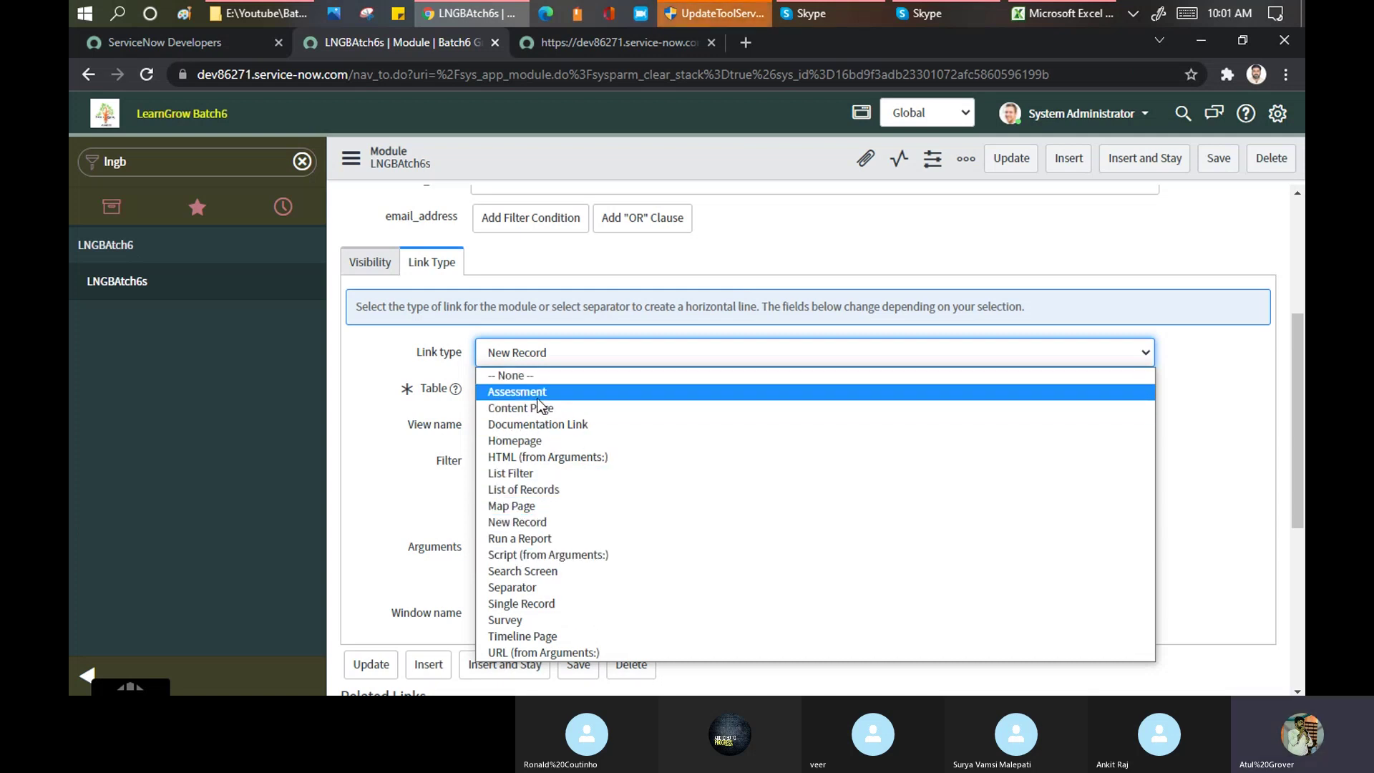
click(562, 572)
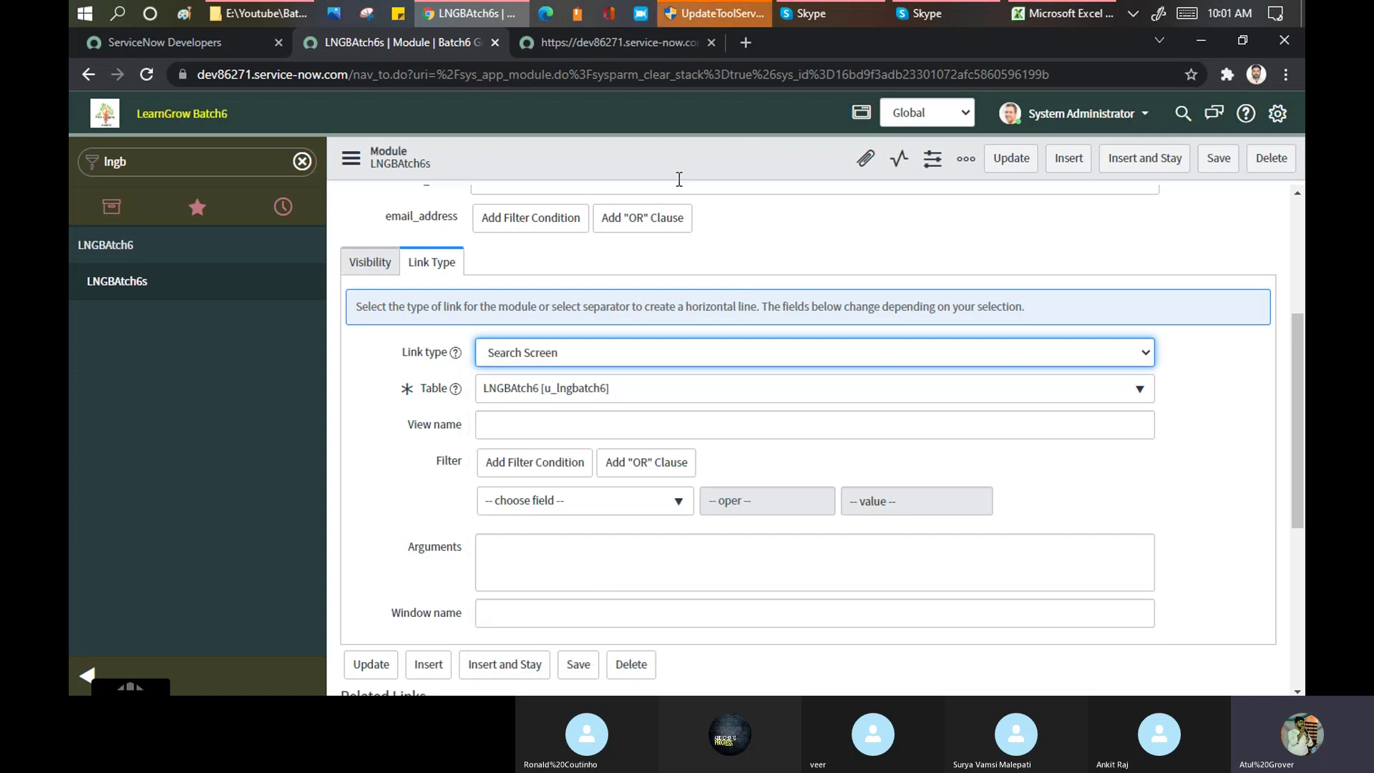
right_click(685, 166)
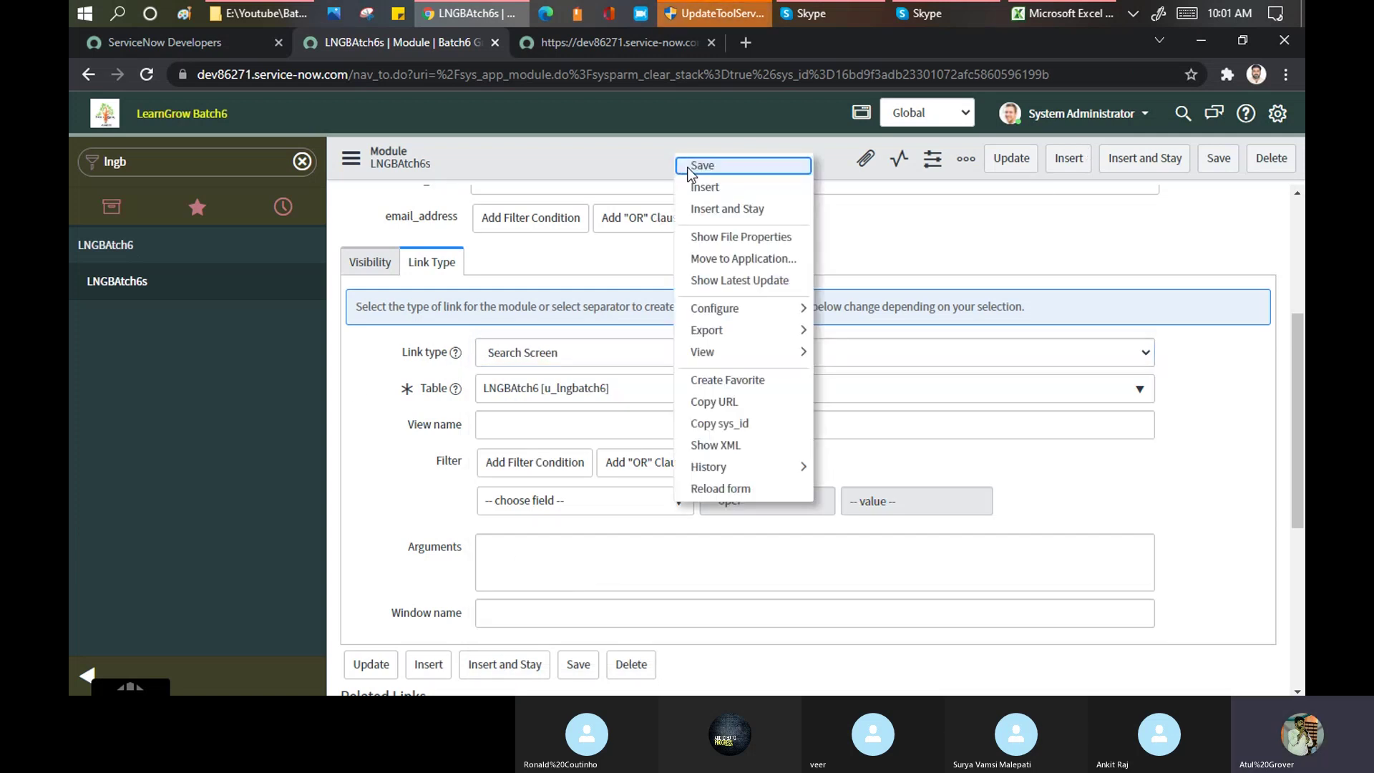
click(691, 174)
Filter the navigator for "lngbat" and open the LNGBAtch6s module in a new browser tab to check its page
click(153, 151)
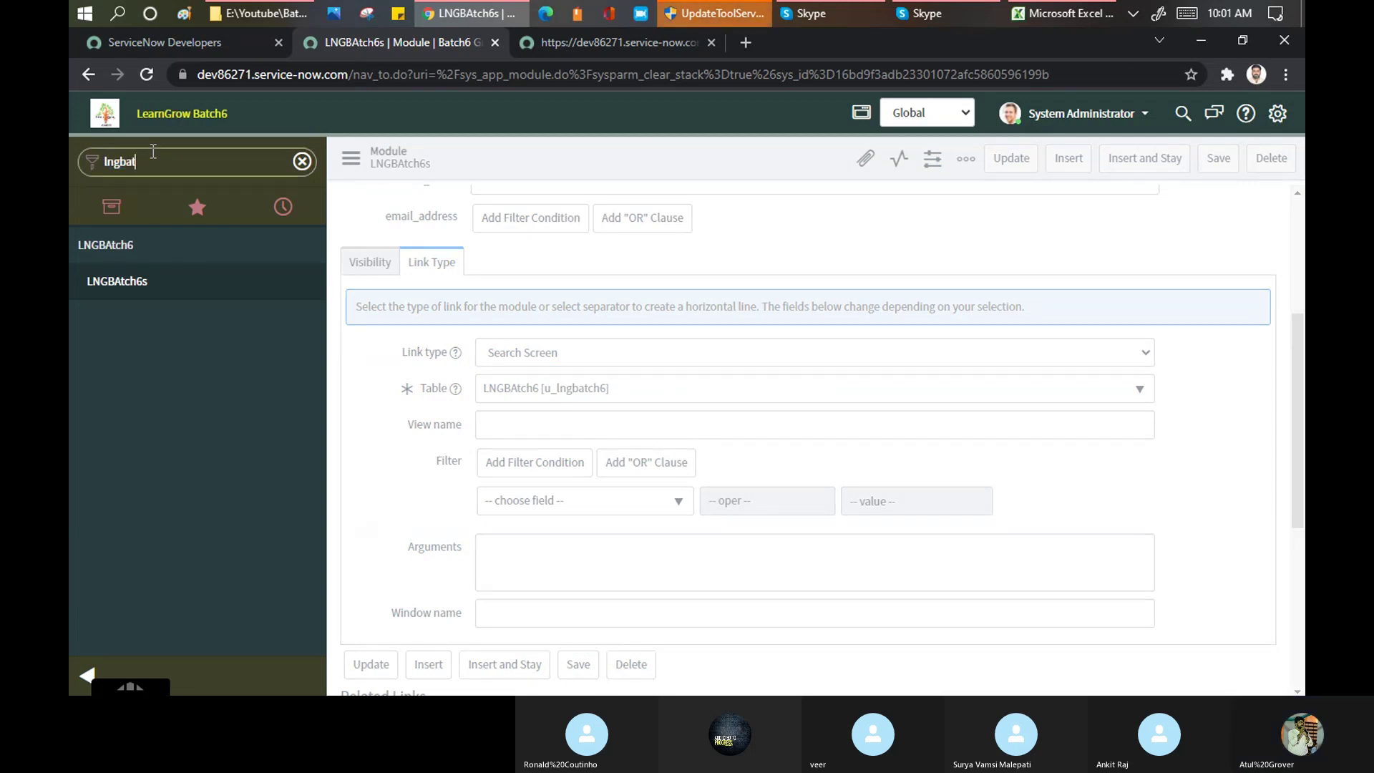
text(lngbat)
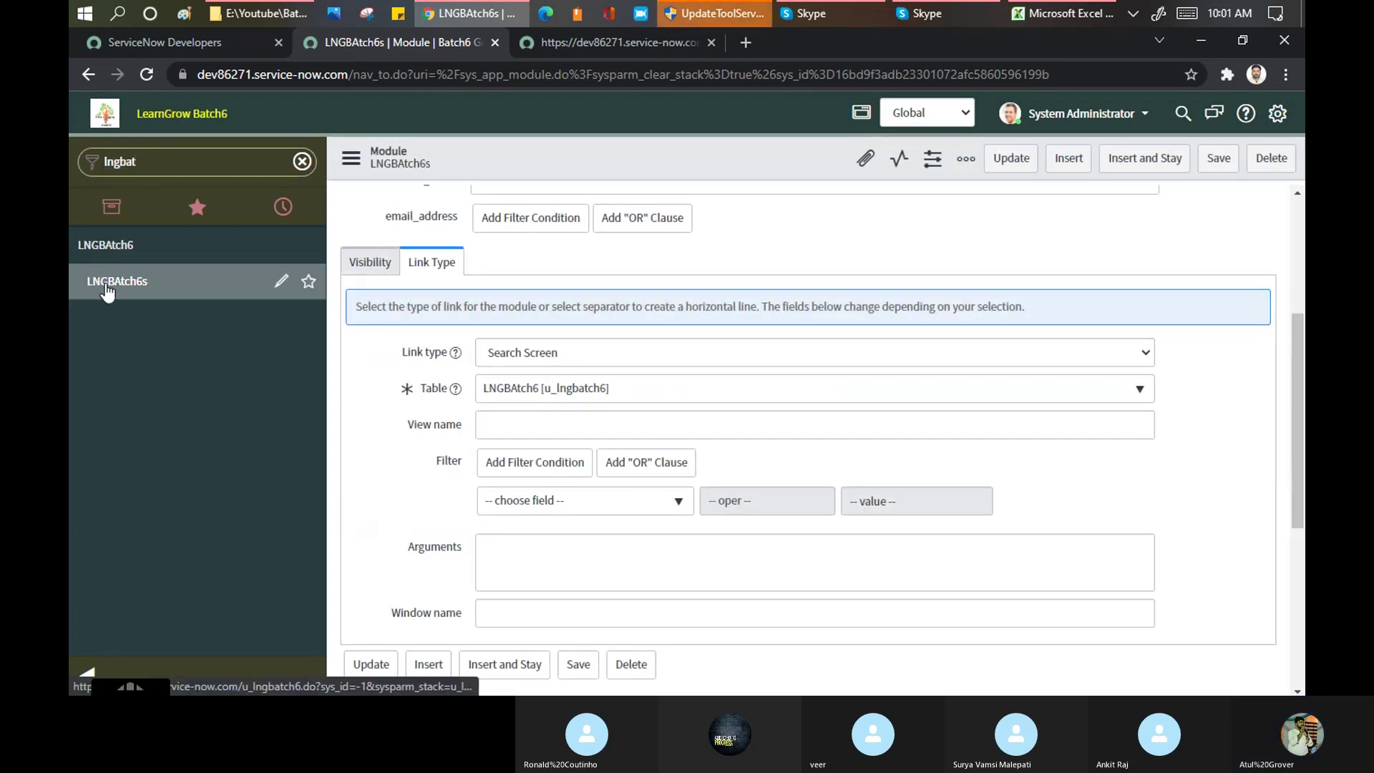
middle_click(108, 287)
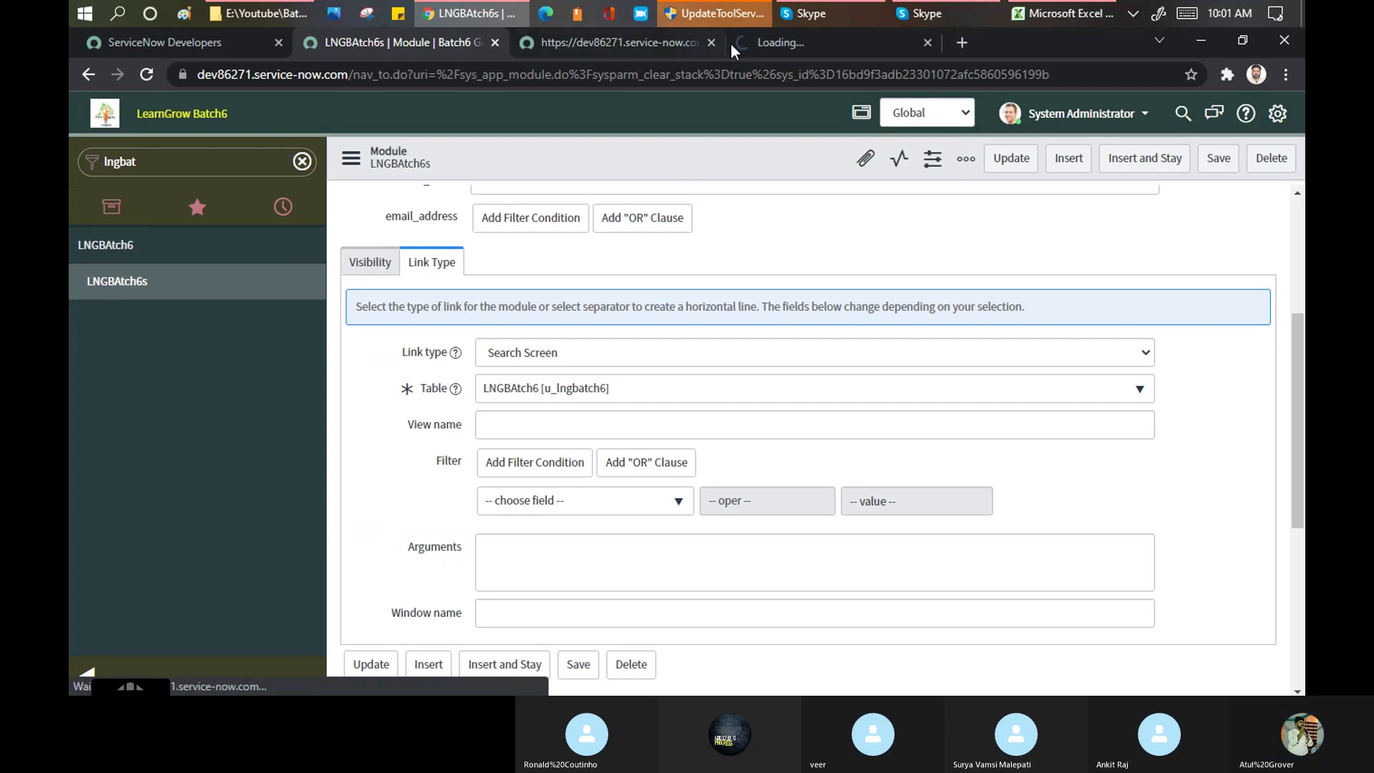
click(820, 40)
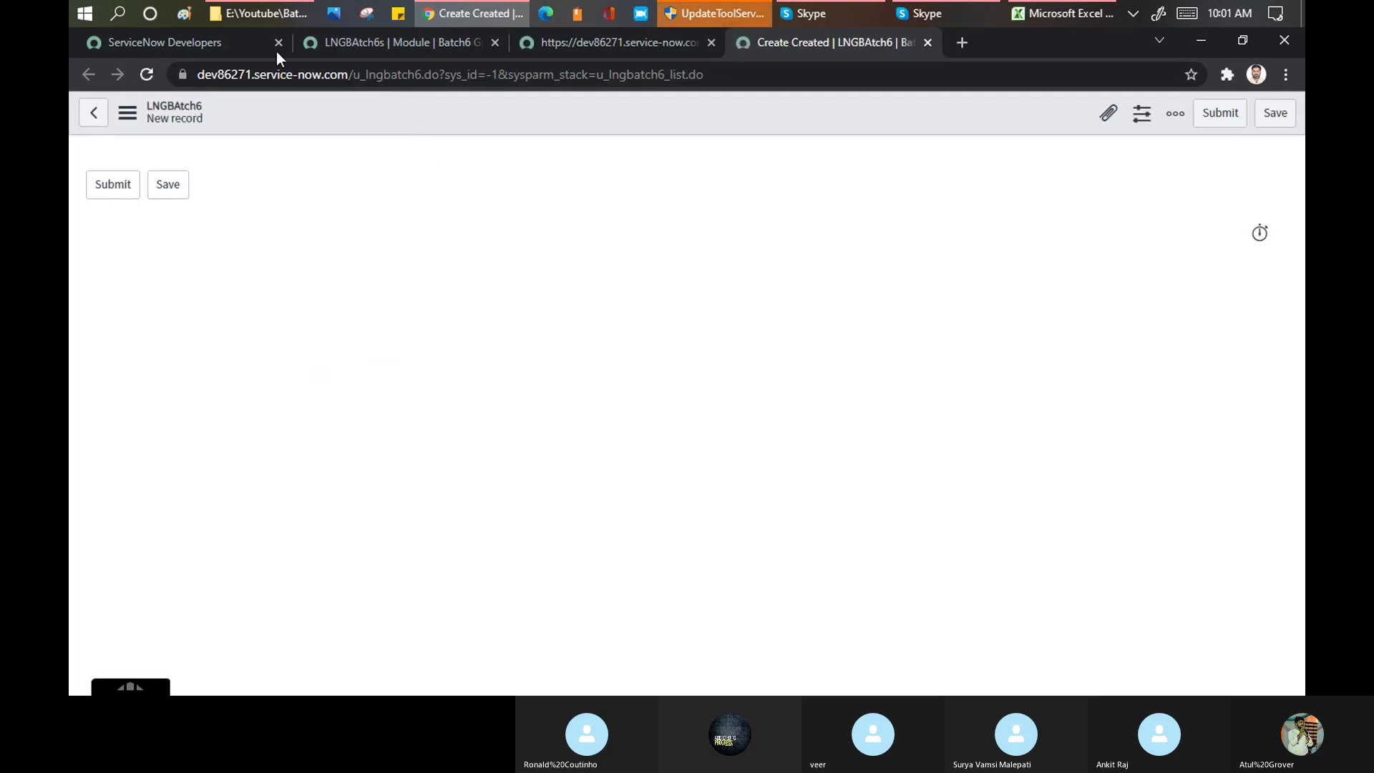
Reload the instance from its base URL, dev86271.service-now.com, and filter the navigator for "lngbatch"
click(375, 43)
drag(349, 74, 1212, 74)
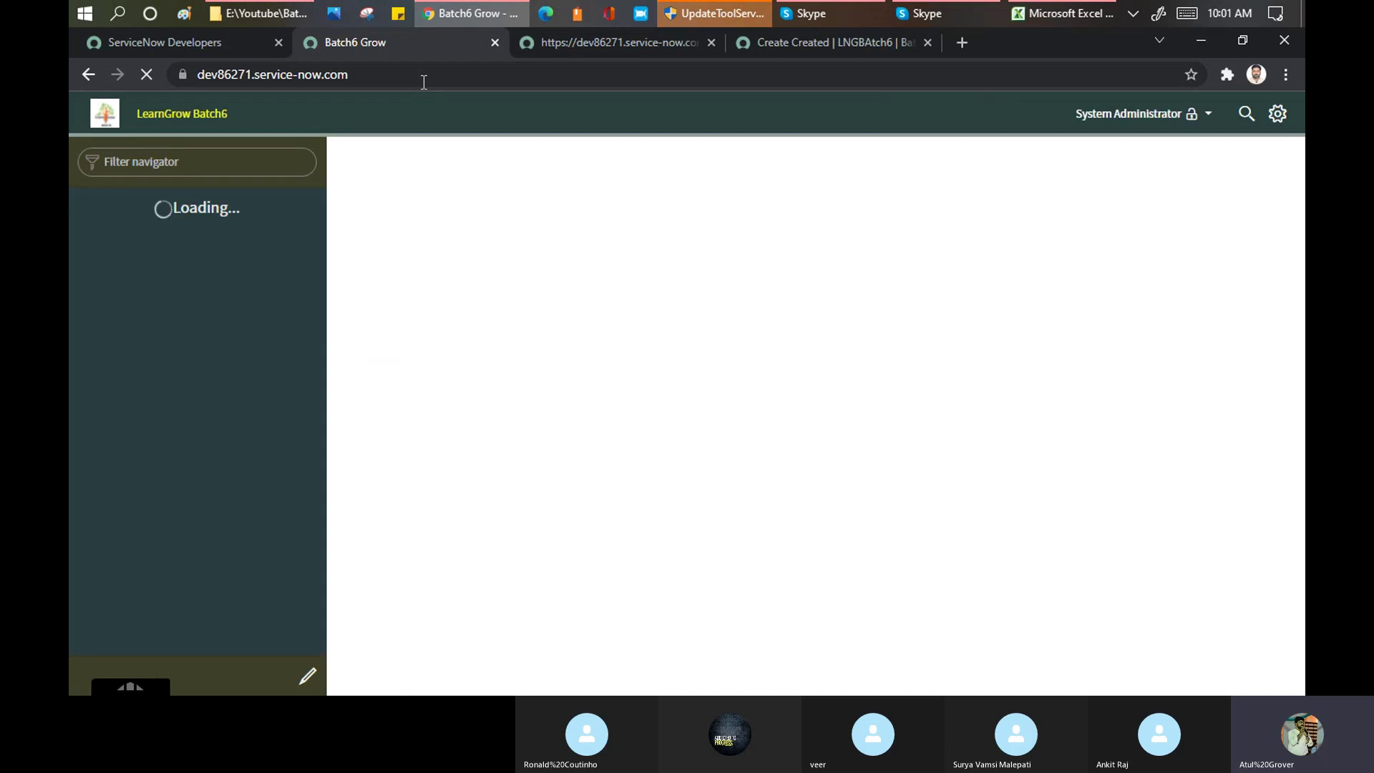
click(234, 169)
text(lngb)
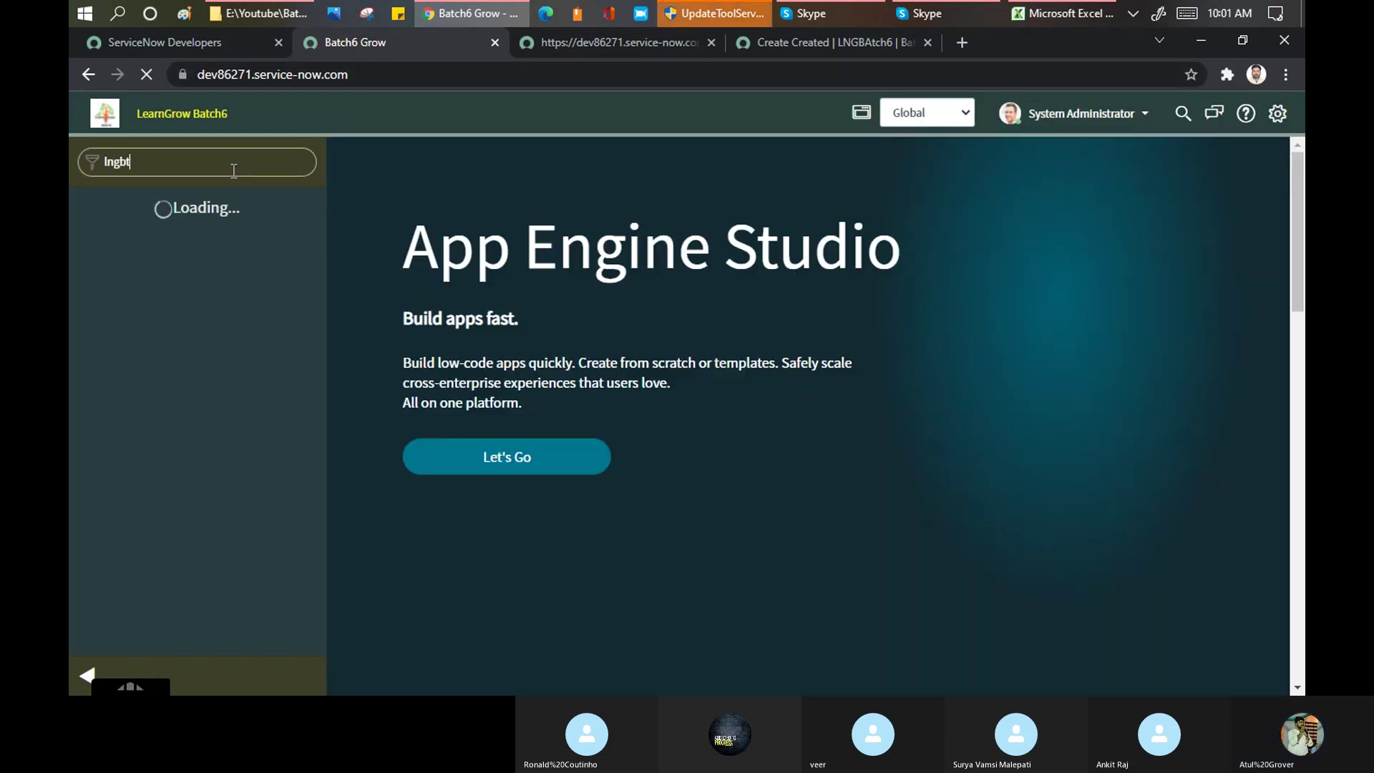
text(atc)
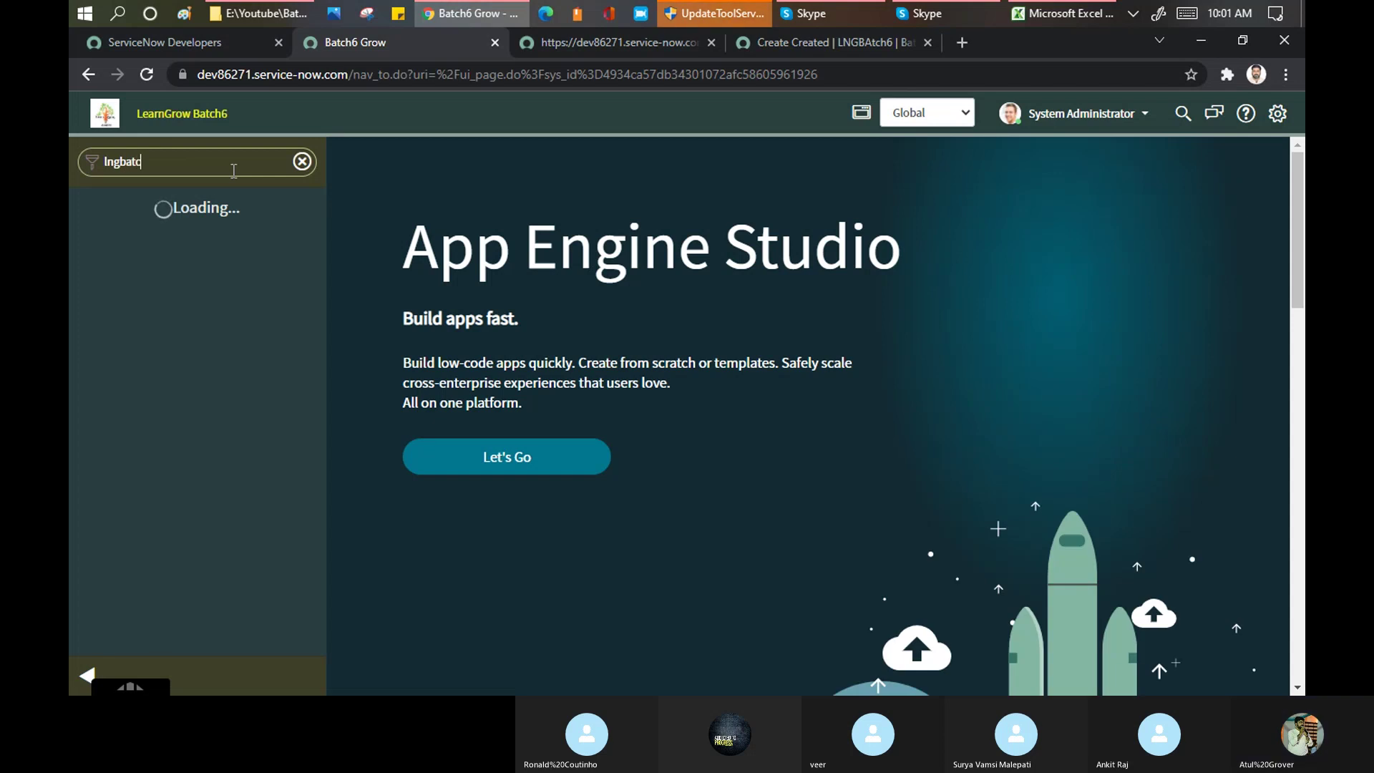
text(h)
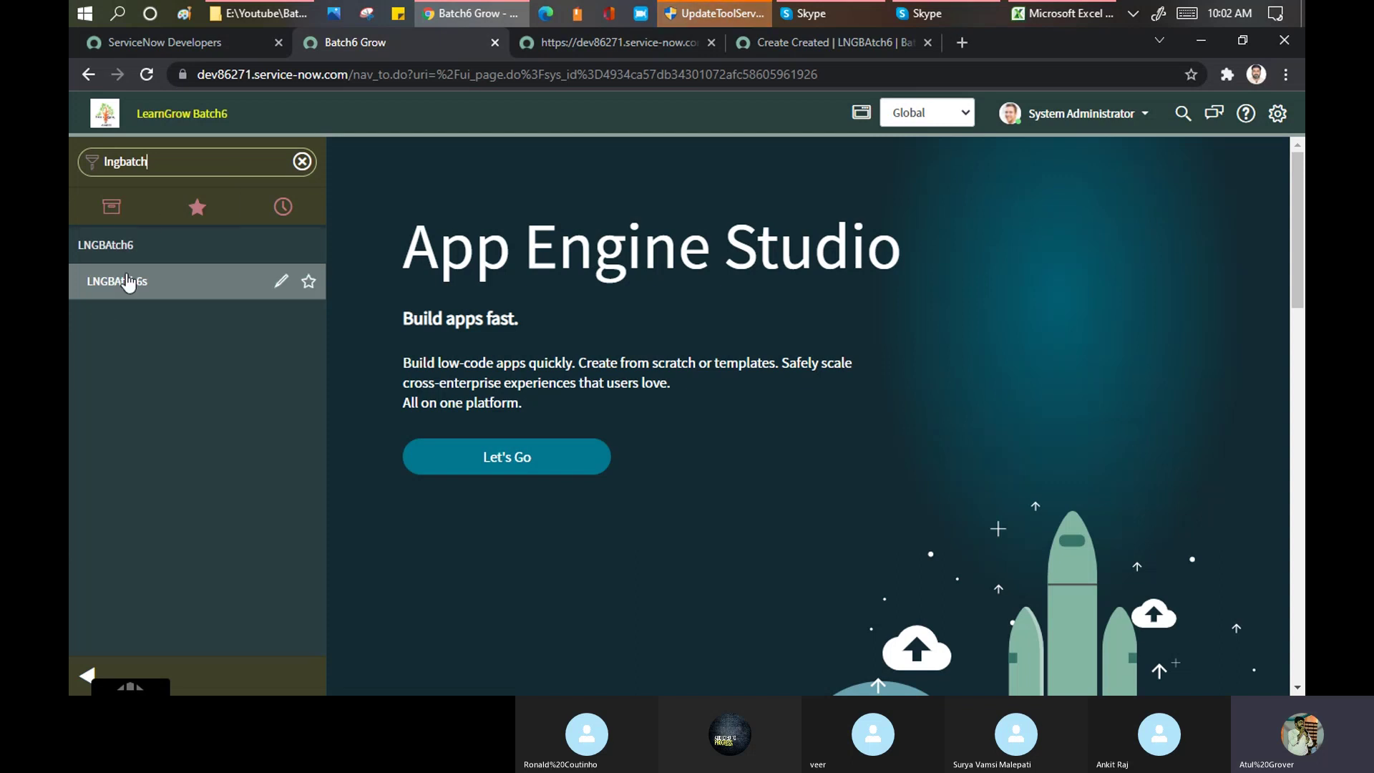
Open the LNGBAtch6s module in a new browser tab and run a search without criteria from its search screen
middle_click(129, 282)
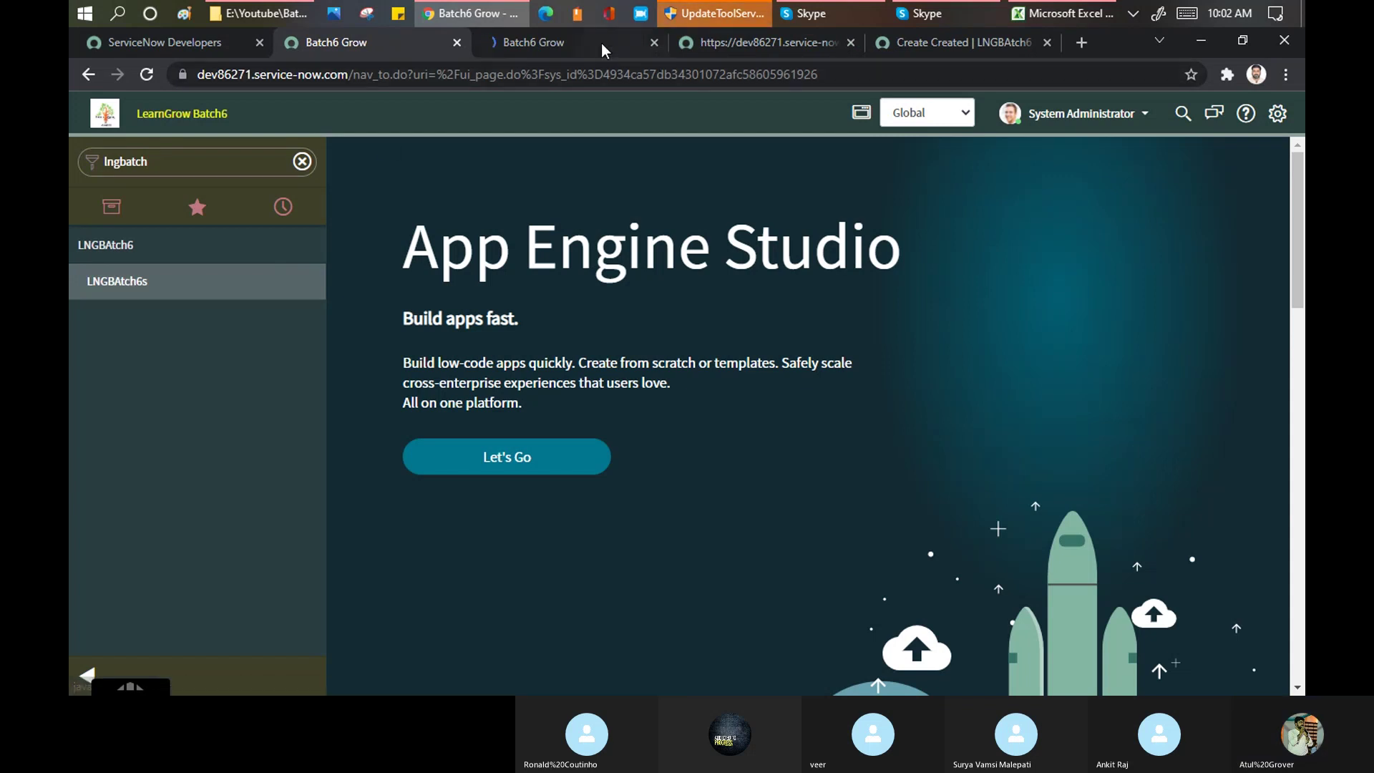
click(552, 39)
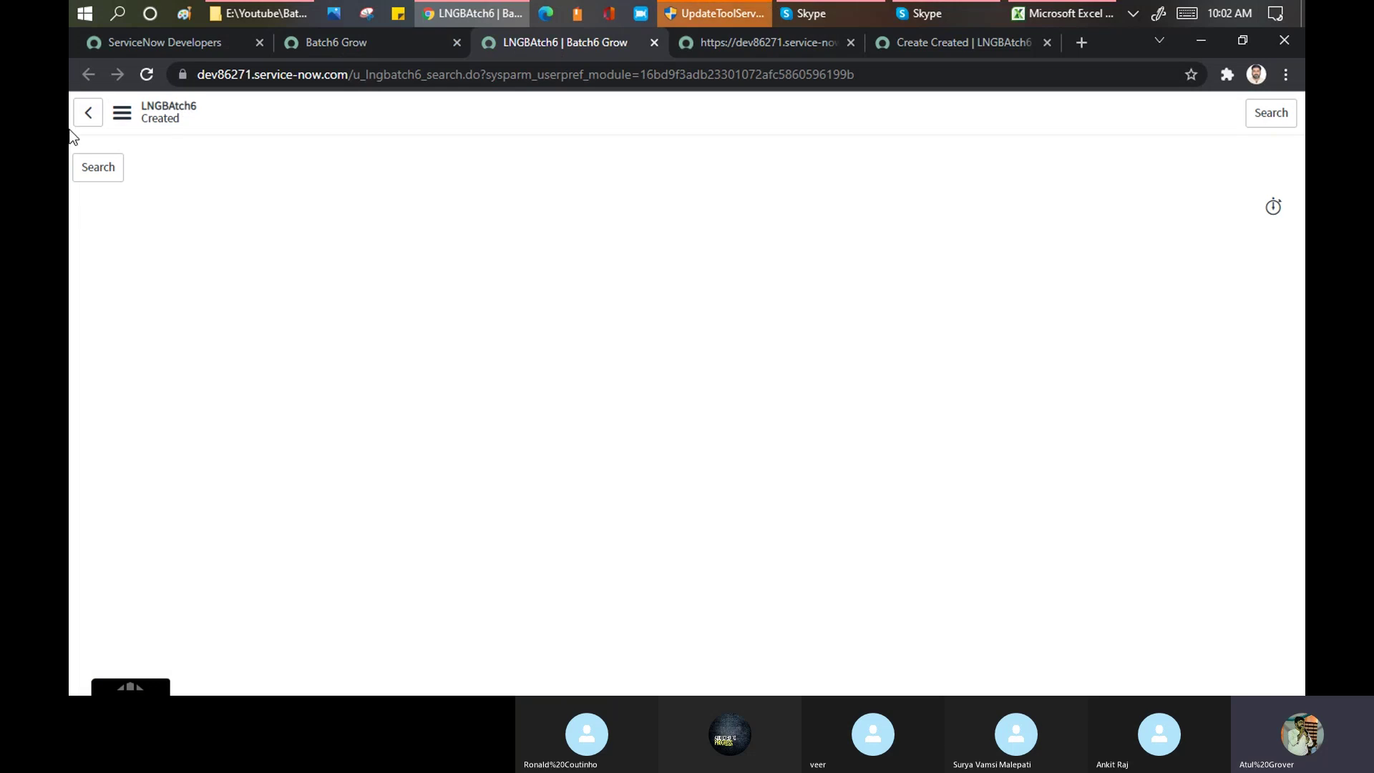
click(111, 174)
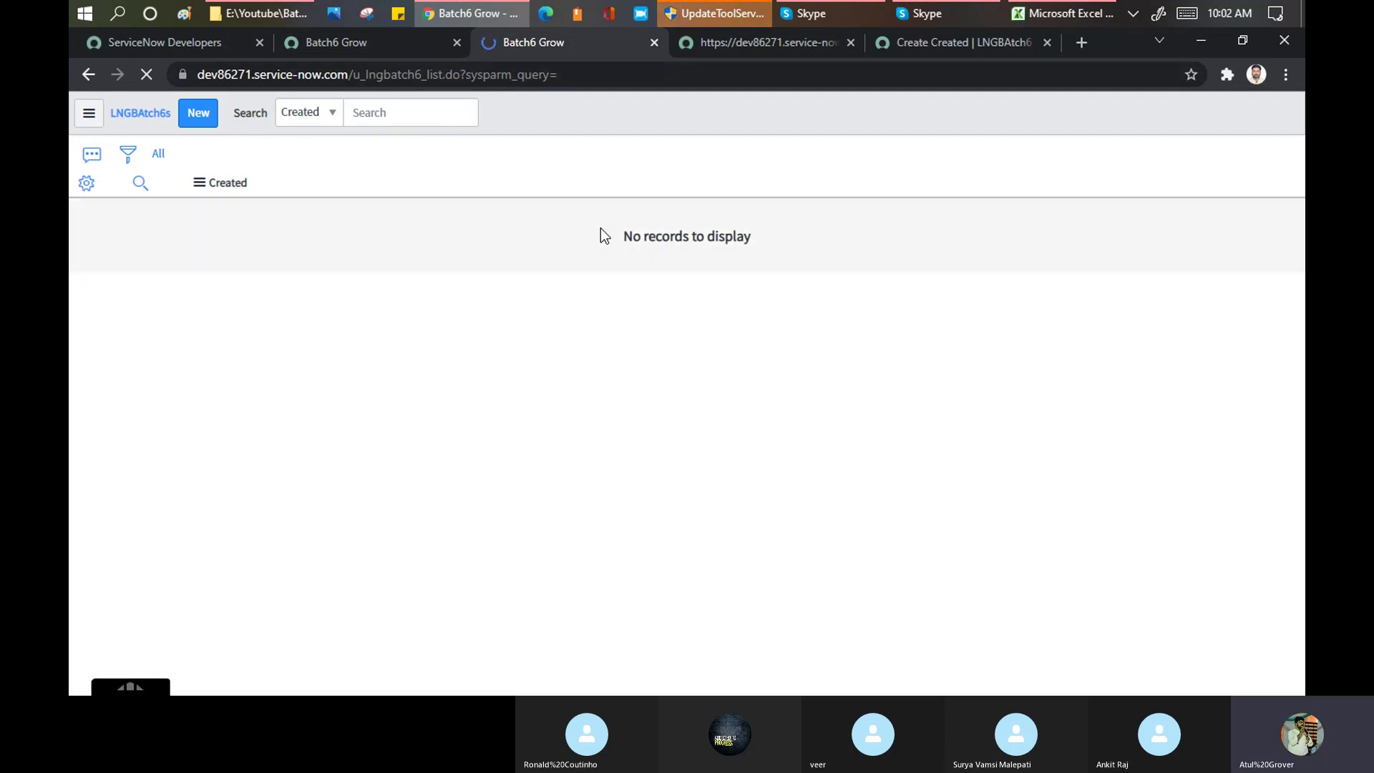
Open the LNGBAtch6s module record for editing and examine the available link type options, leaving Search Screen selected
click(326, 41)
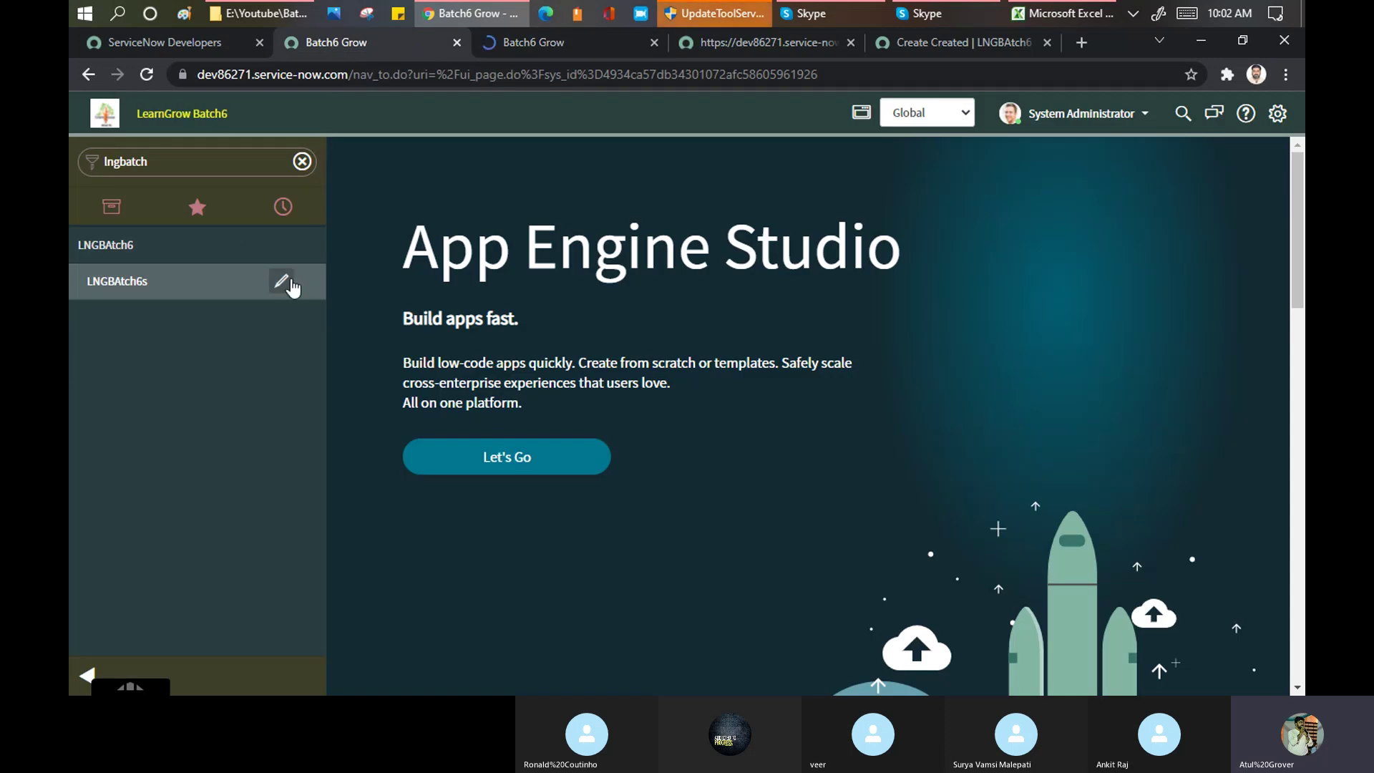
click(281, 283)
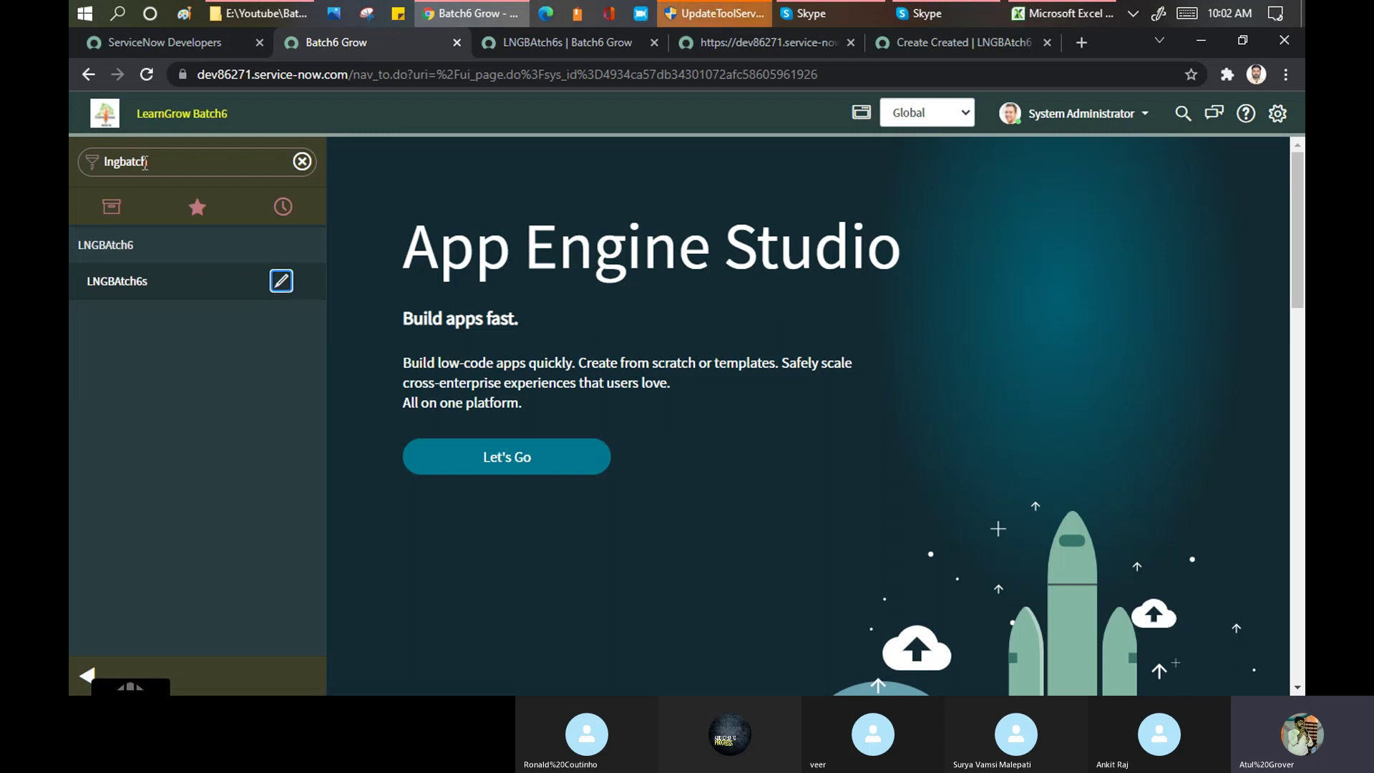
click(165, 274)
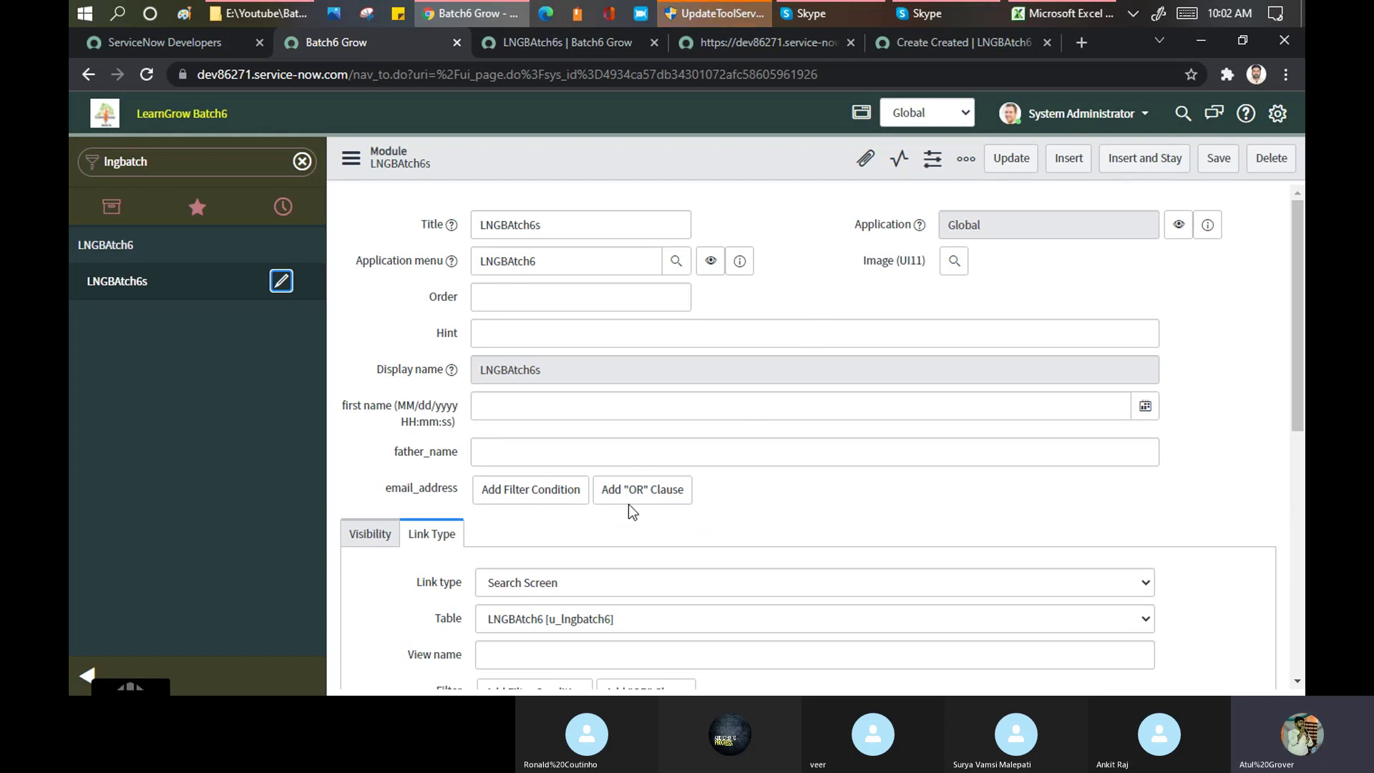
scroll(784, 206, down, 5)
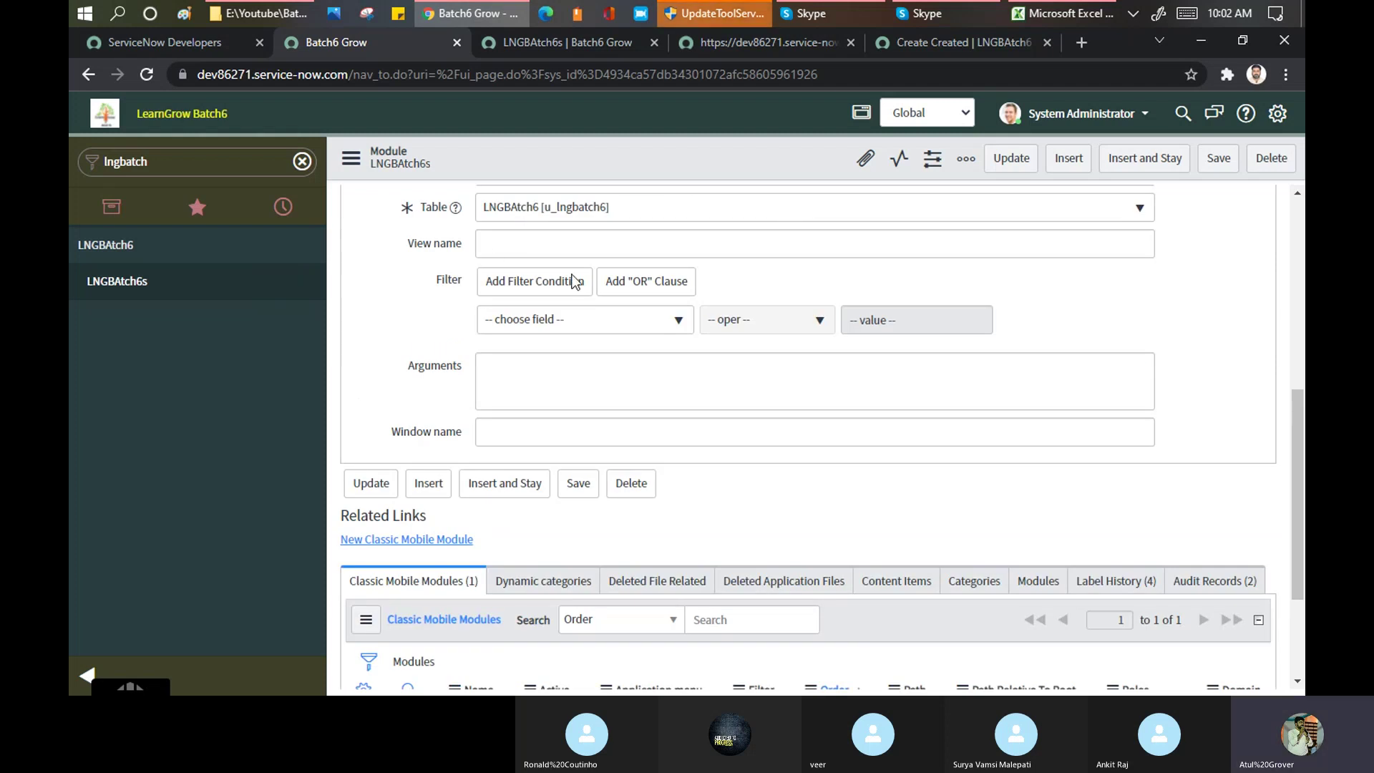
scroll(533, 243, up, 1)
click(545, 268)
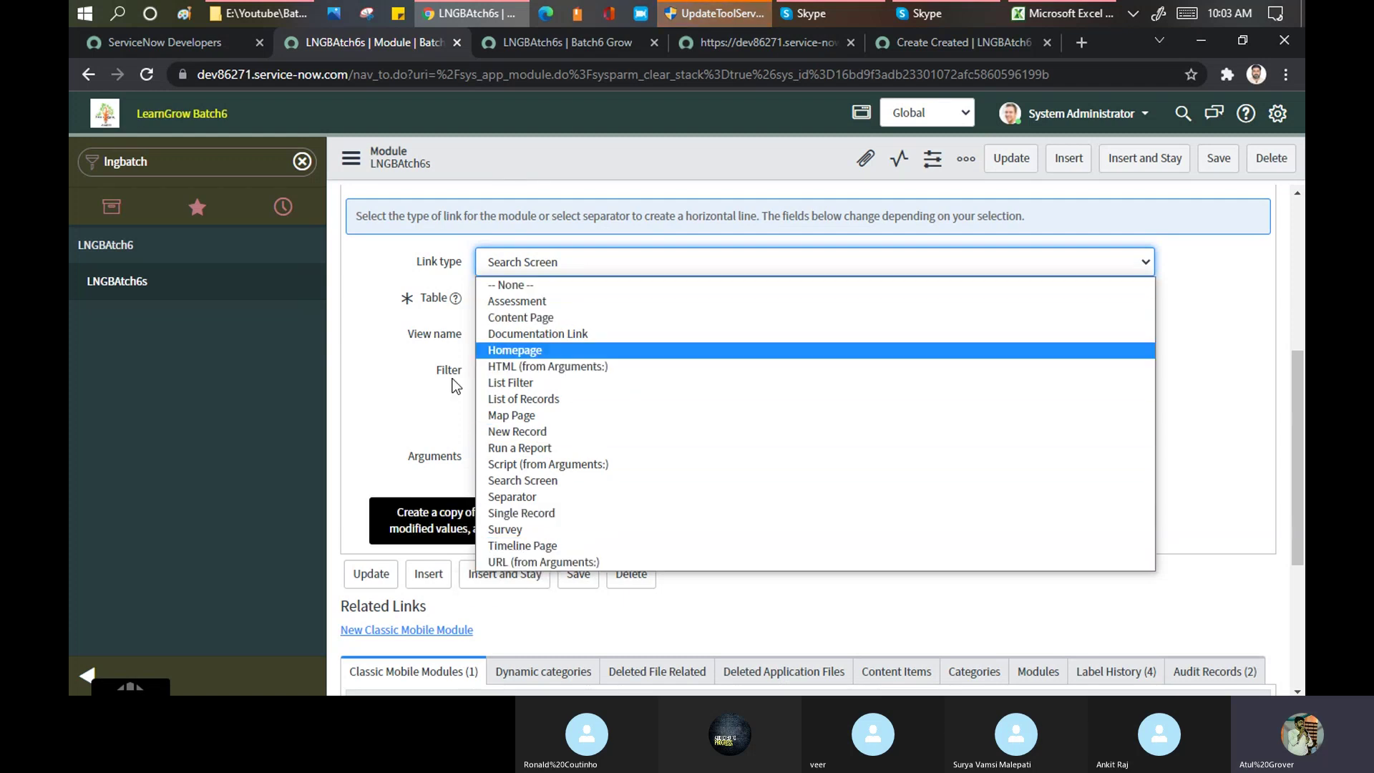
click(379, 361)
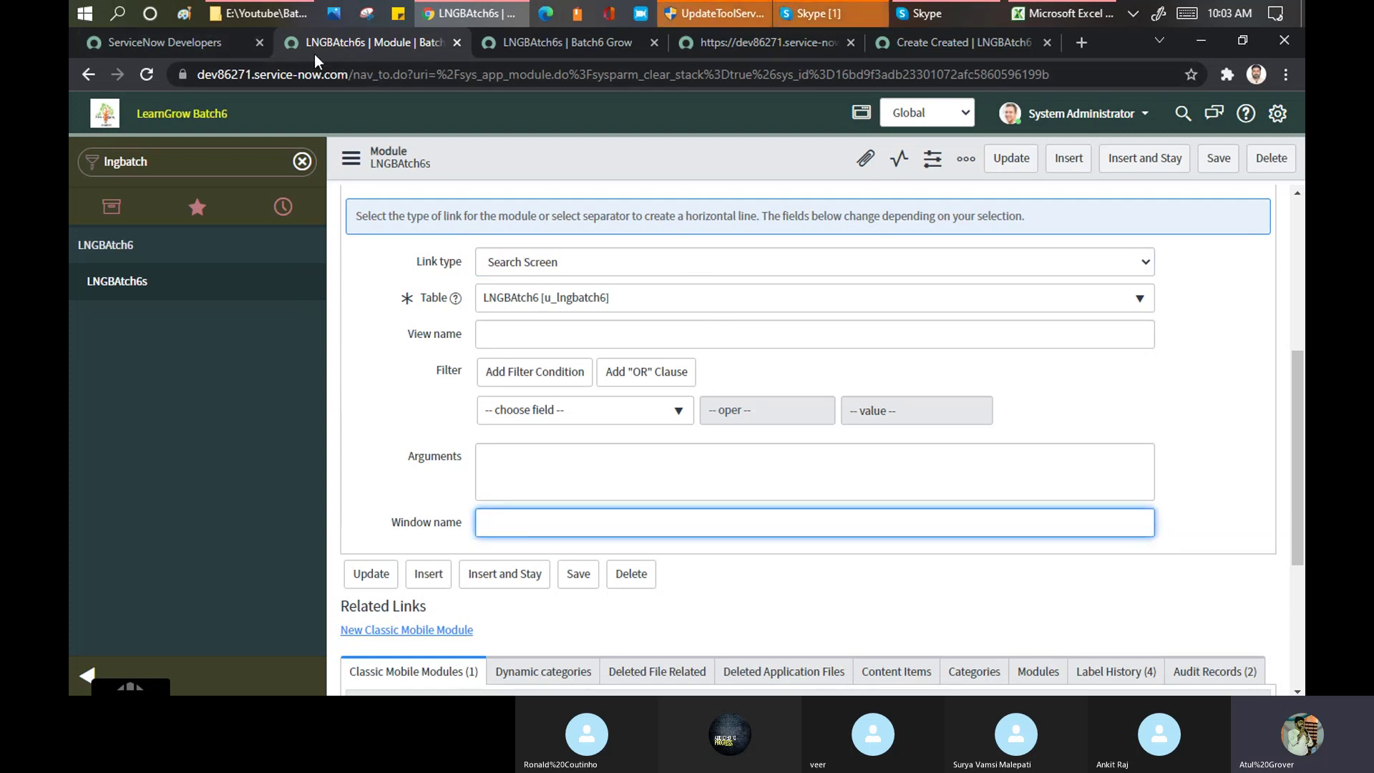
Switch to the Skype call, read the unread chat message, and return to the module record in the browser
click(824, 11)
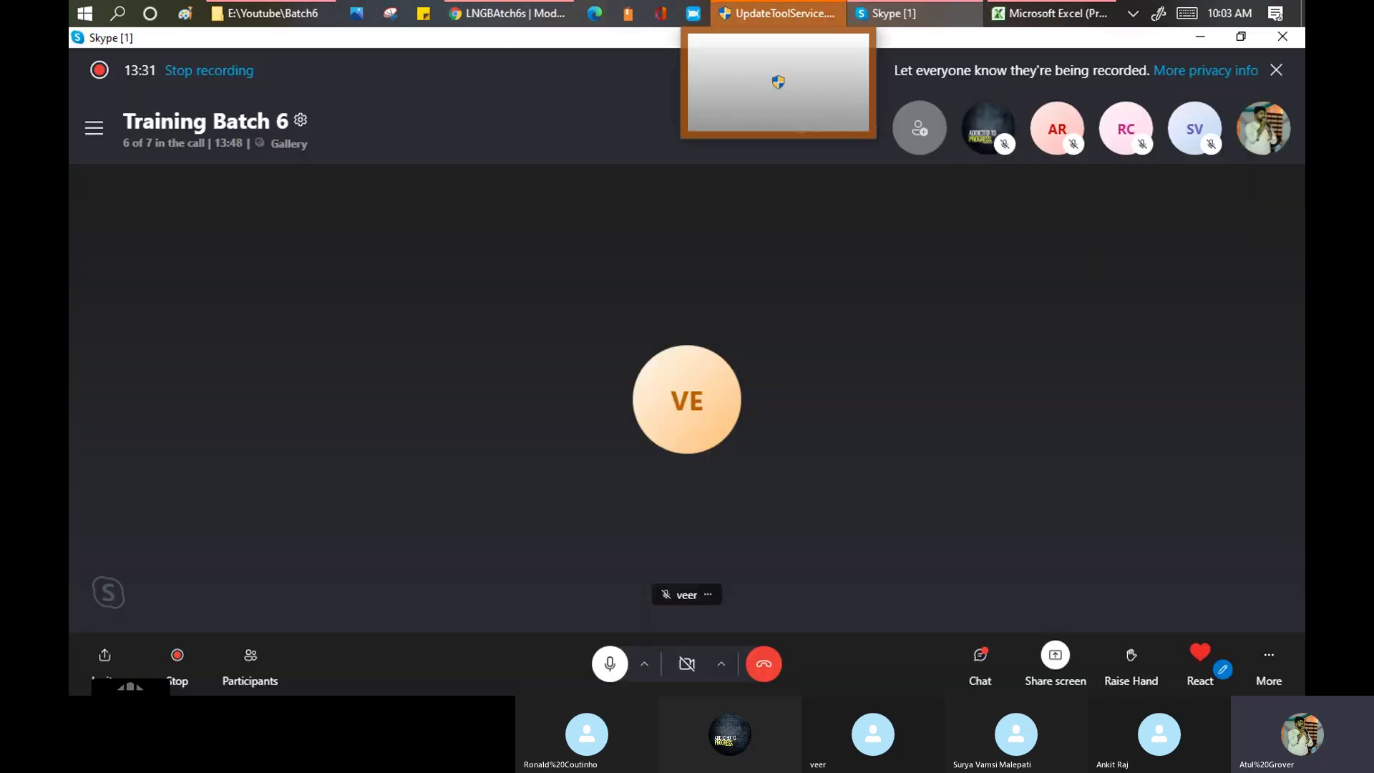
click(984, 662)
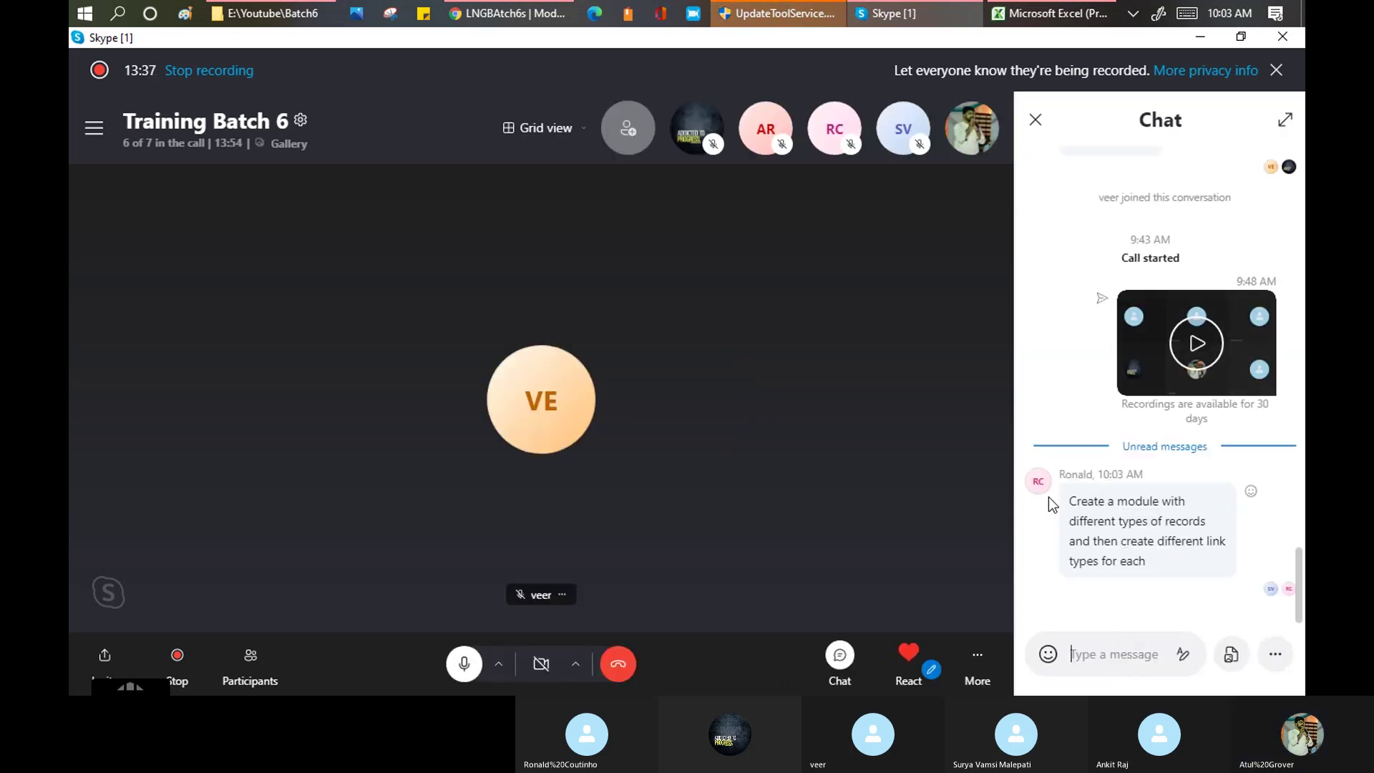
click(521, 17)
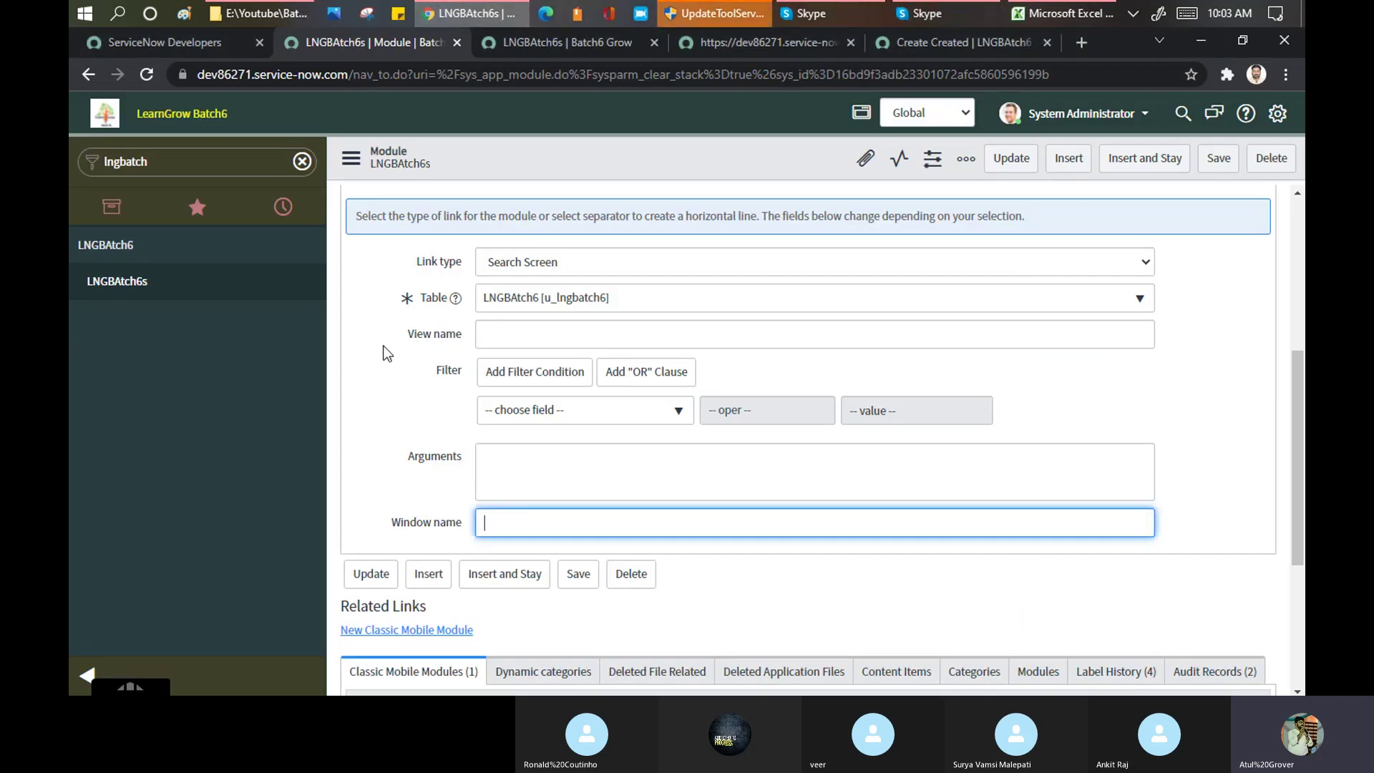
Examine the LNGBAtch6s module's visibility settings, including its roles, active state and application menu role override
scroll(386, 353, up, 3)
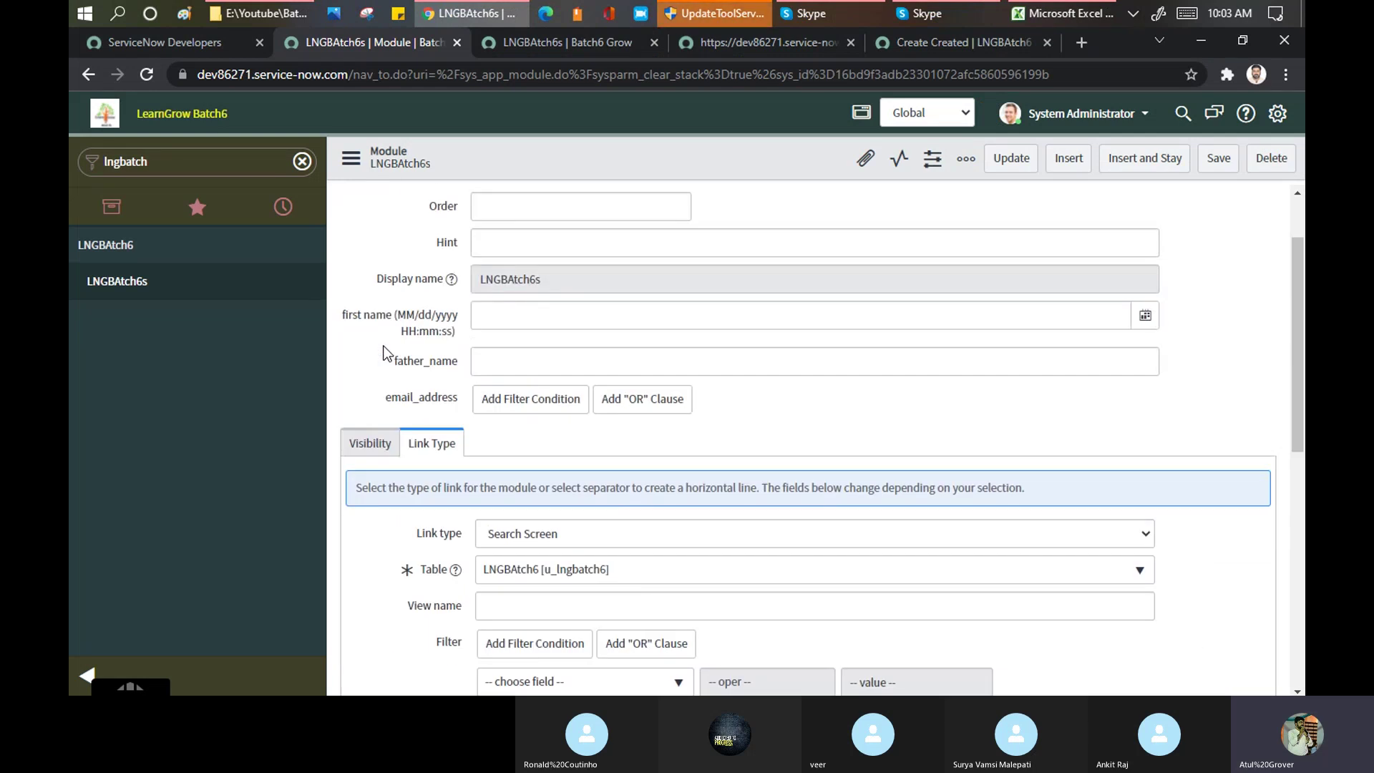
click(365, 438)
scroll(634, 320, down, 3)
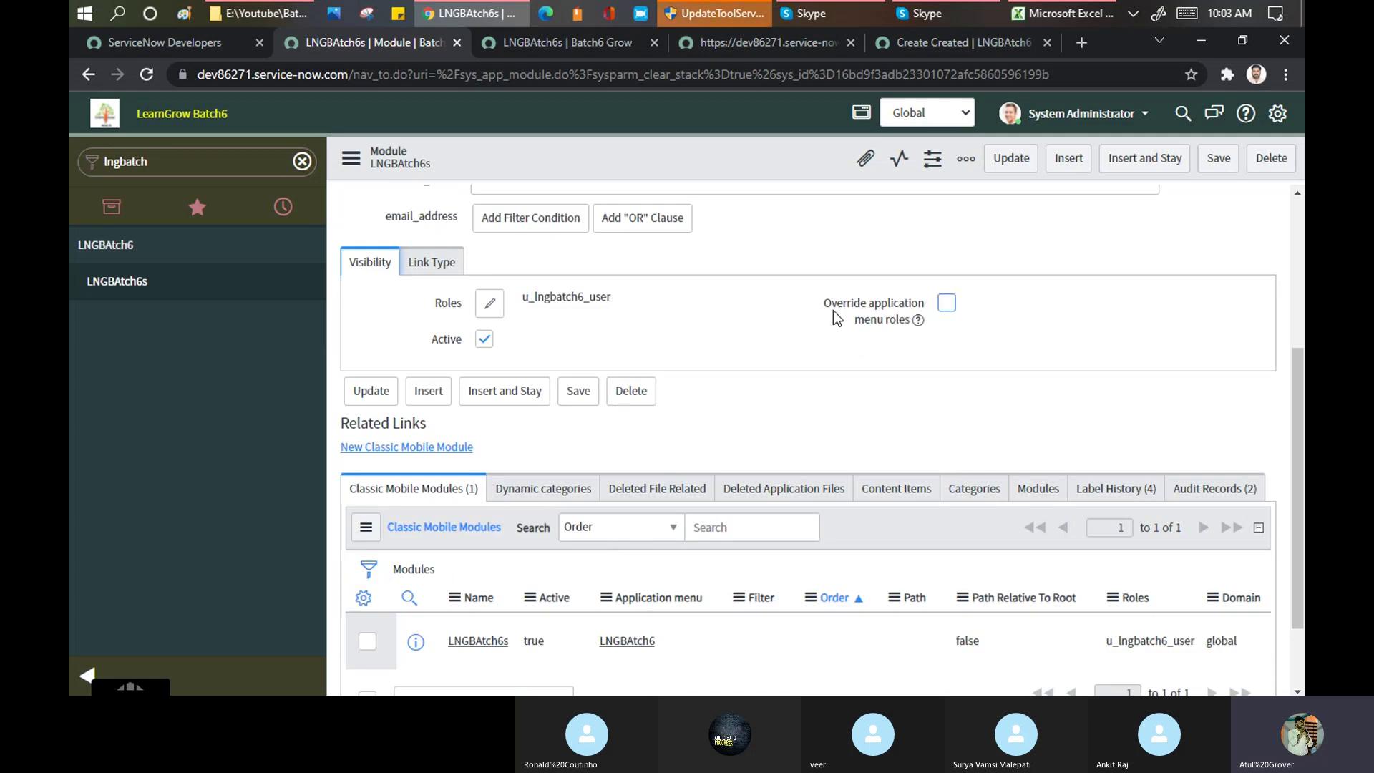
scroll(833, 311, down, 2)
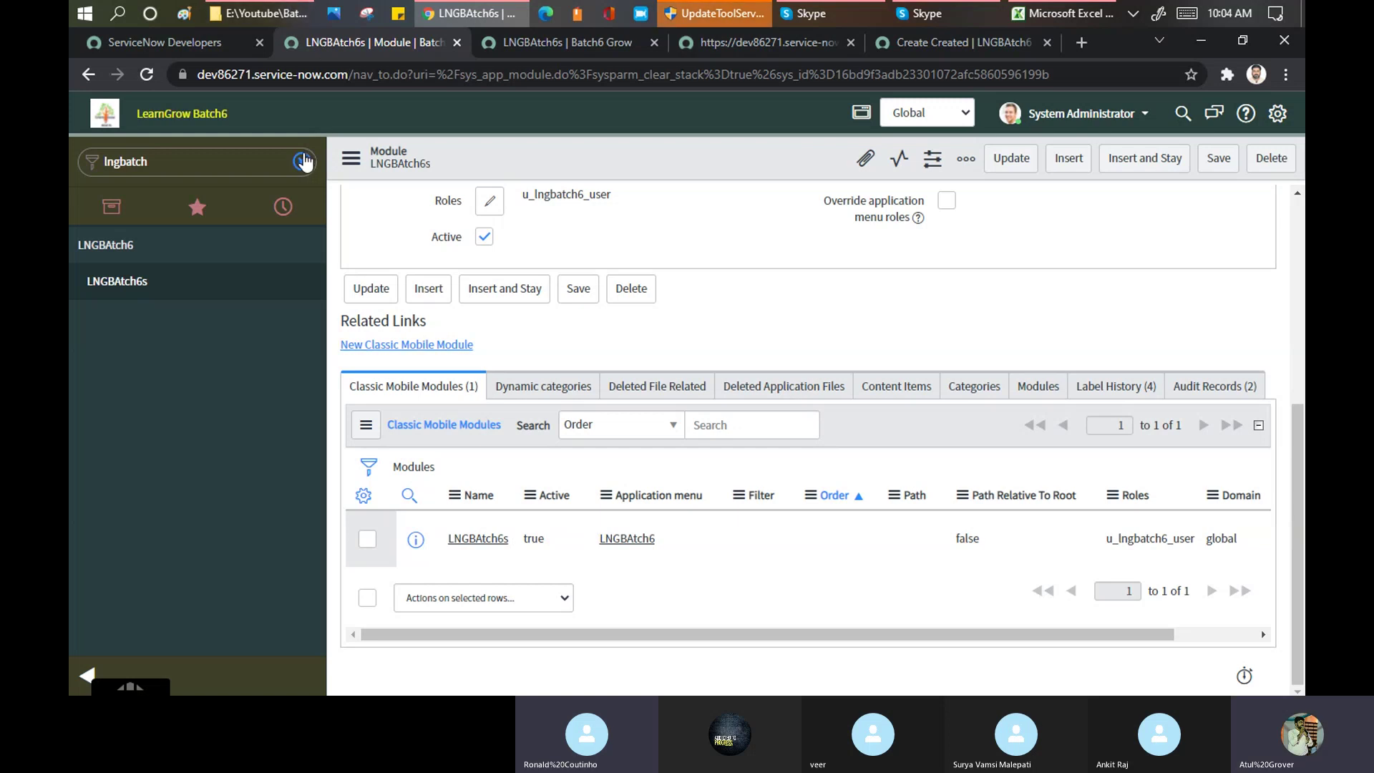
Filter the navigator for "change" and open Change's Open, Create New and Standard Change Catalog modules in new browser tabs
double_click(215, 162)
key(BackSpace)
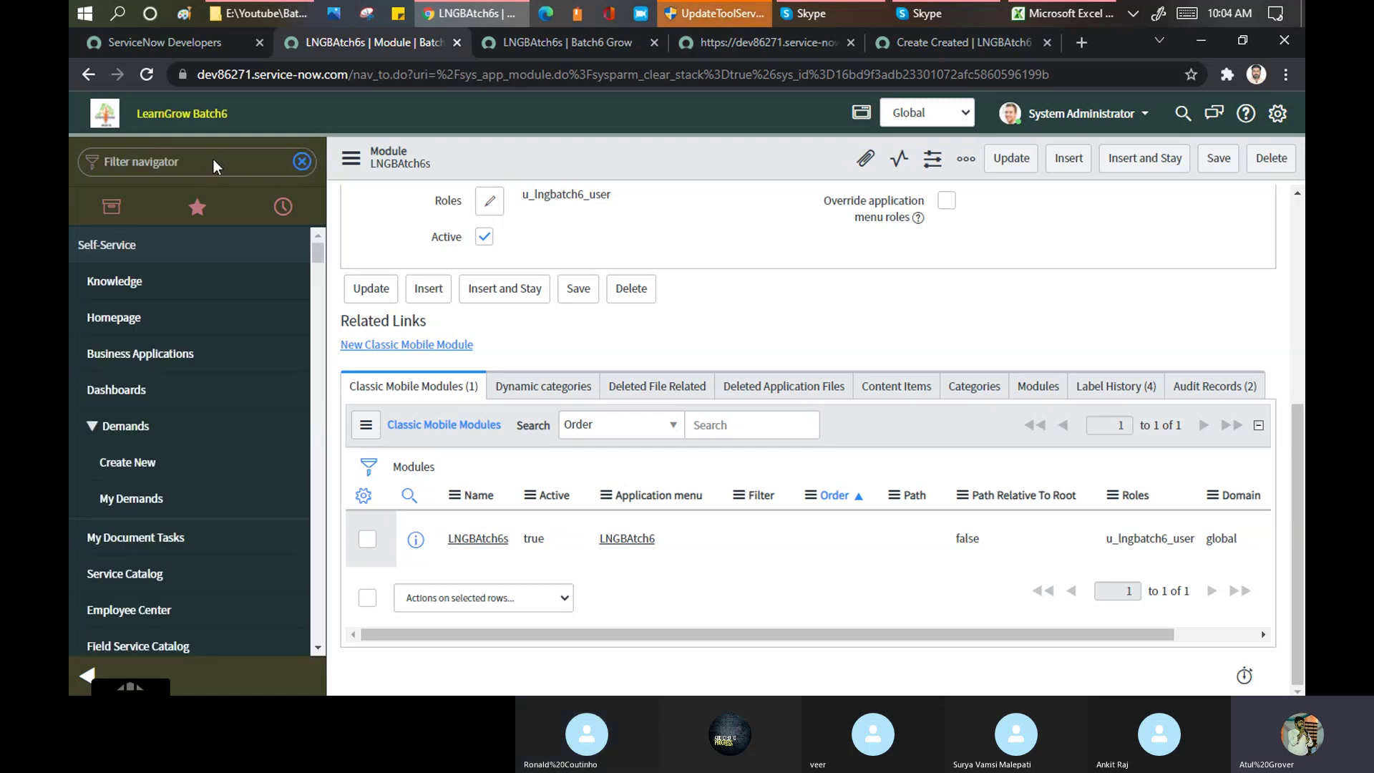
text(change)
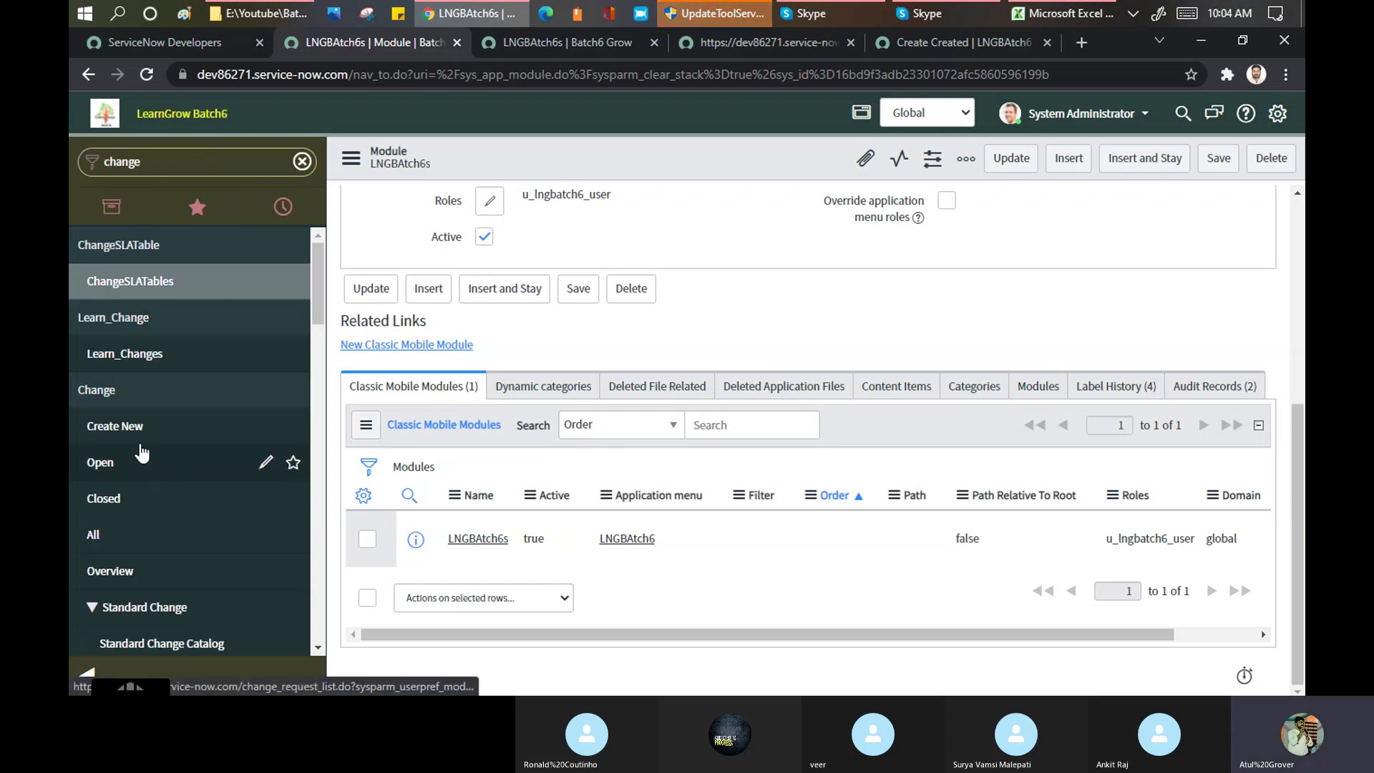
middle_click(100, 463)
middle_click(115, 427)
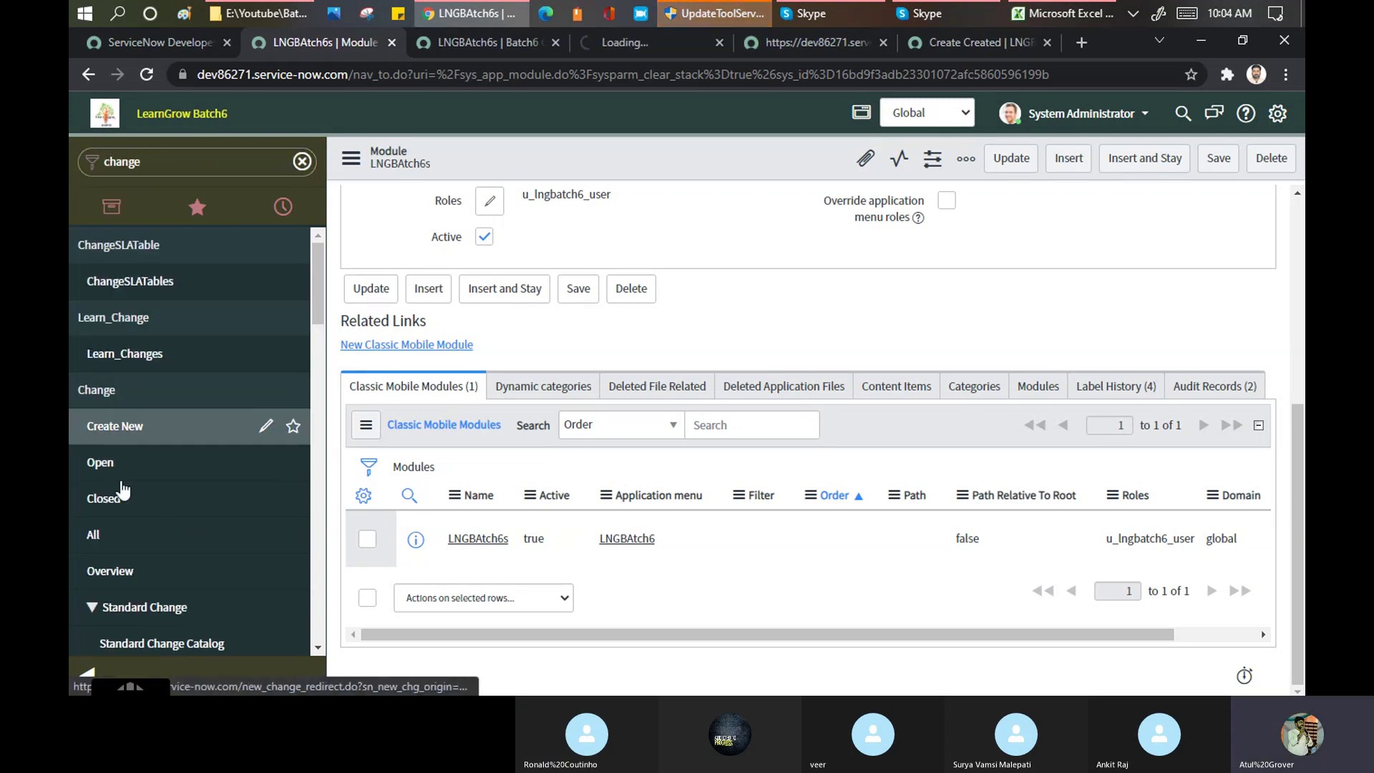
middle_click(135, 638)
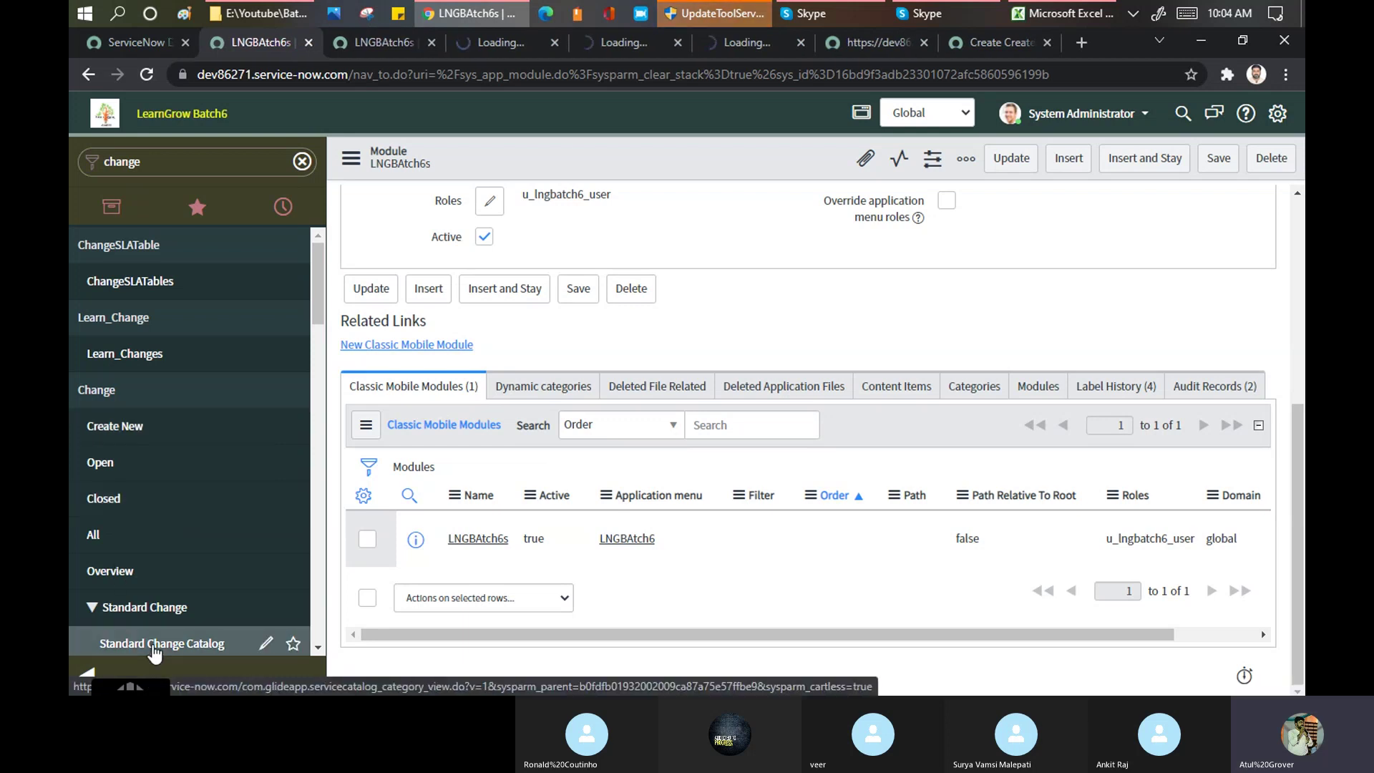
Check what Change's Open and Create New modules display, and inspect the Create New page's URL
click(462, 49)
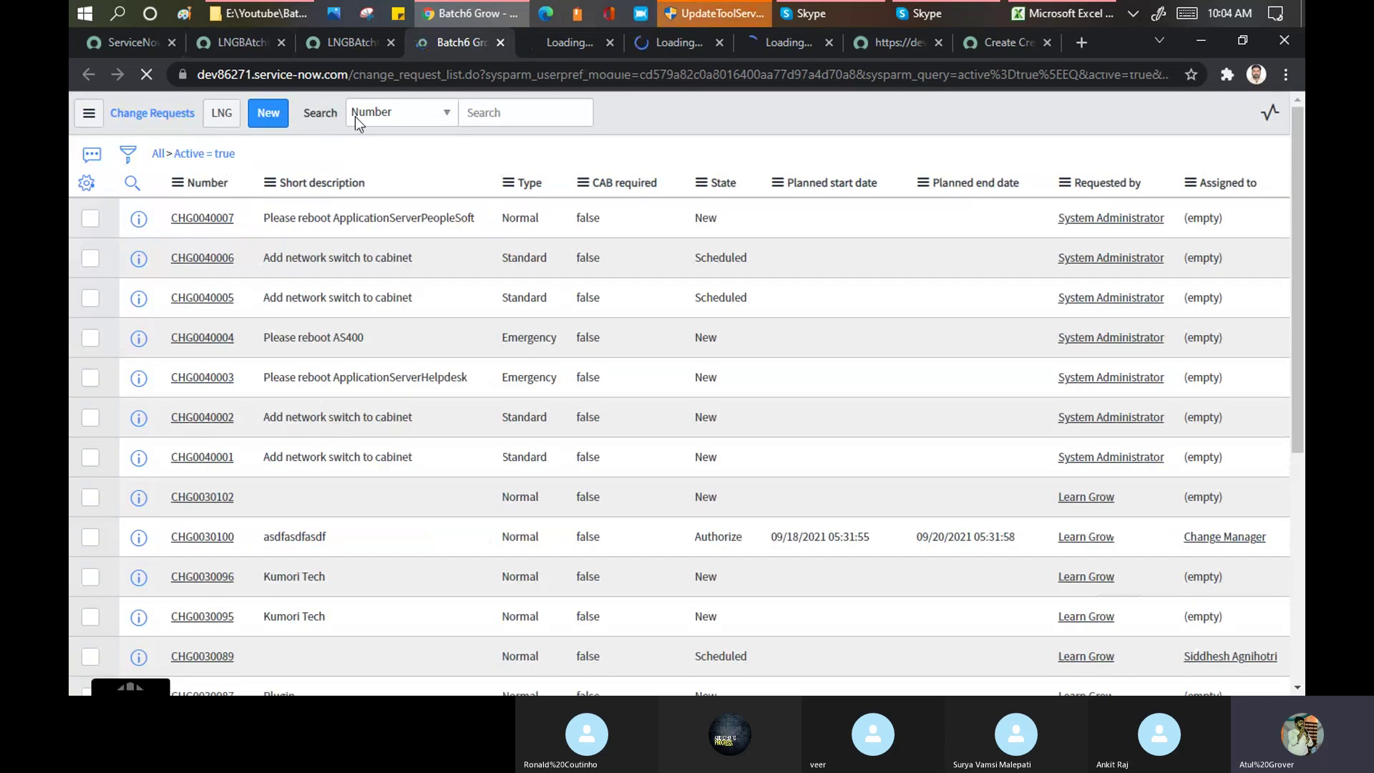
click(555, 45)
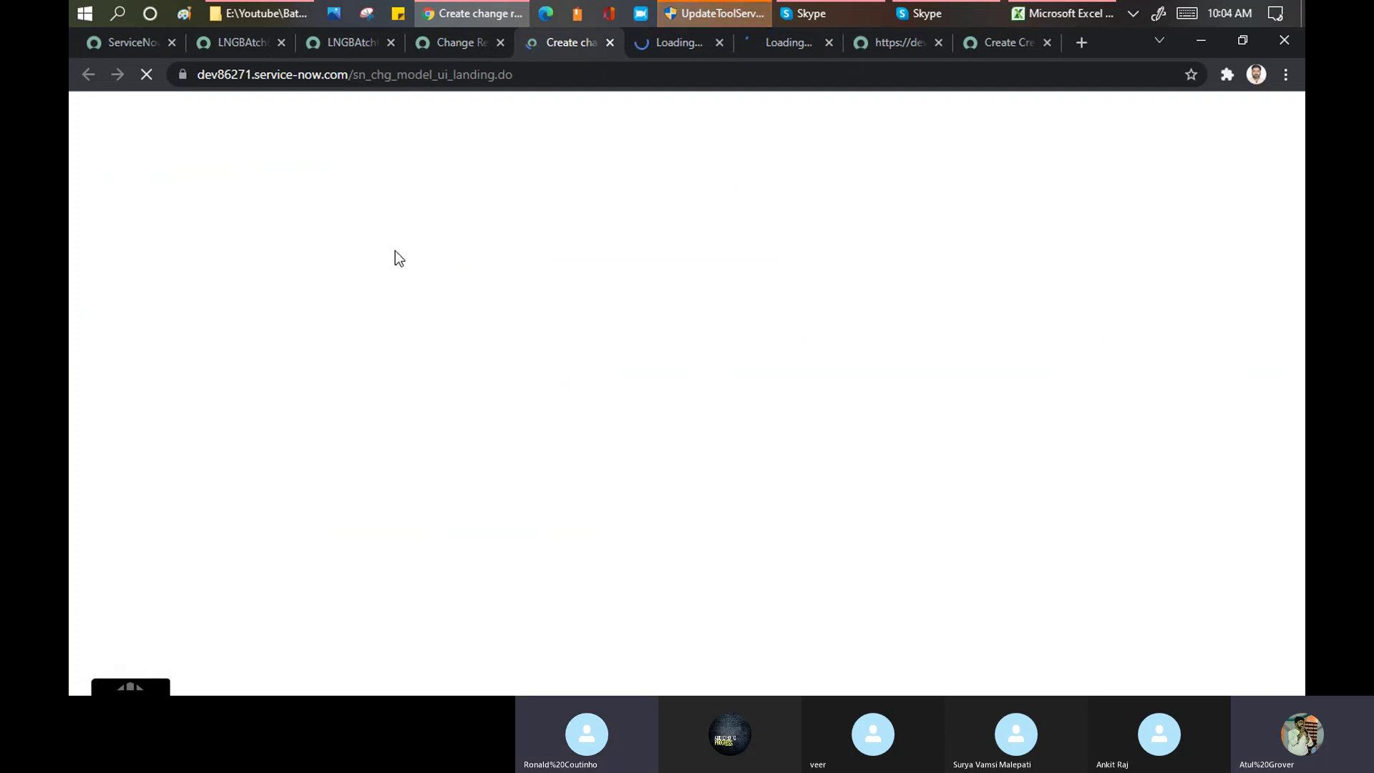
drag(429, 75, 493, 74)
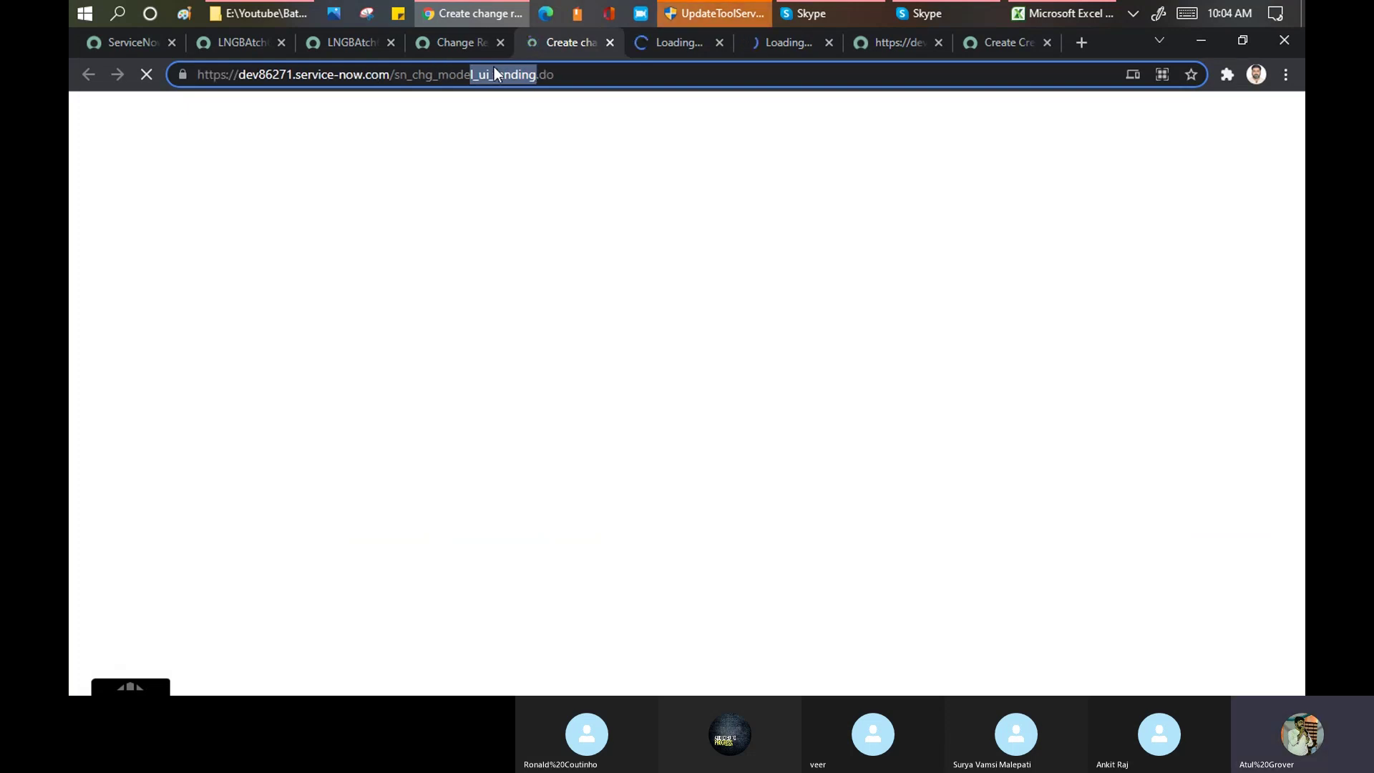
Open Change's Create New module record for editing, checking its Create a change request page while it loads
click(258, 44)
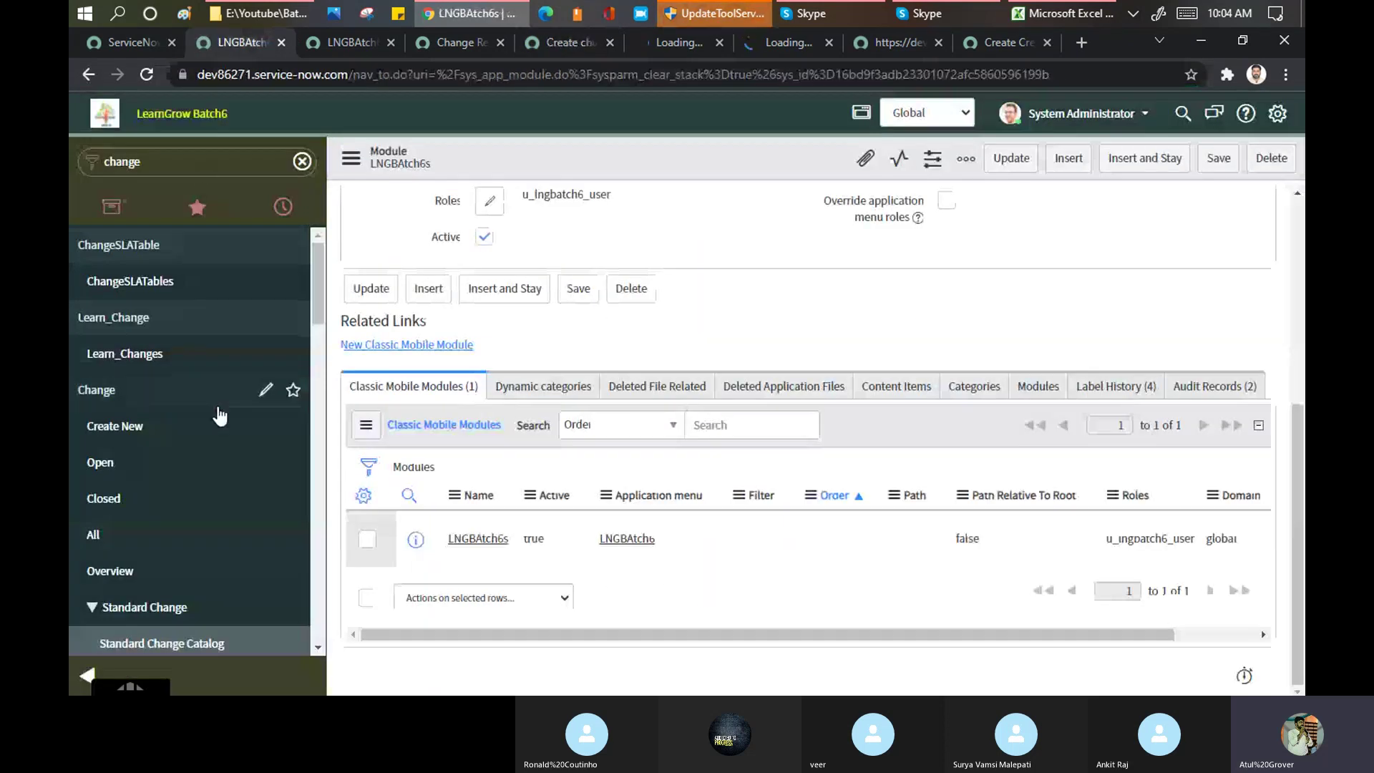
click(264, 427)
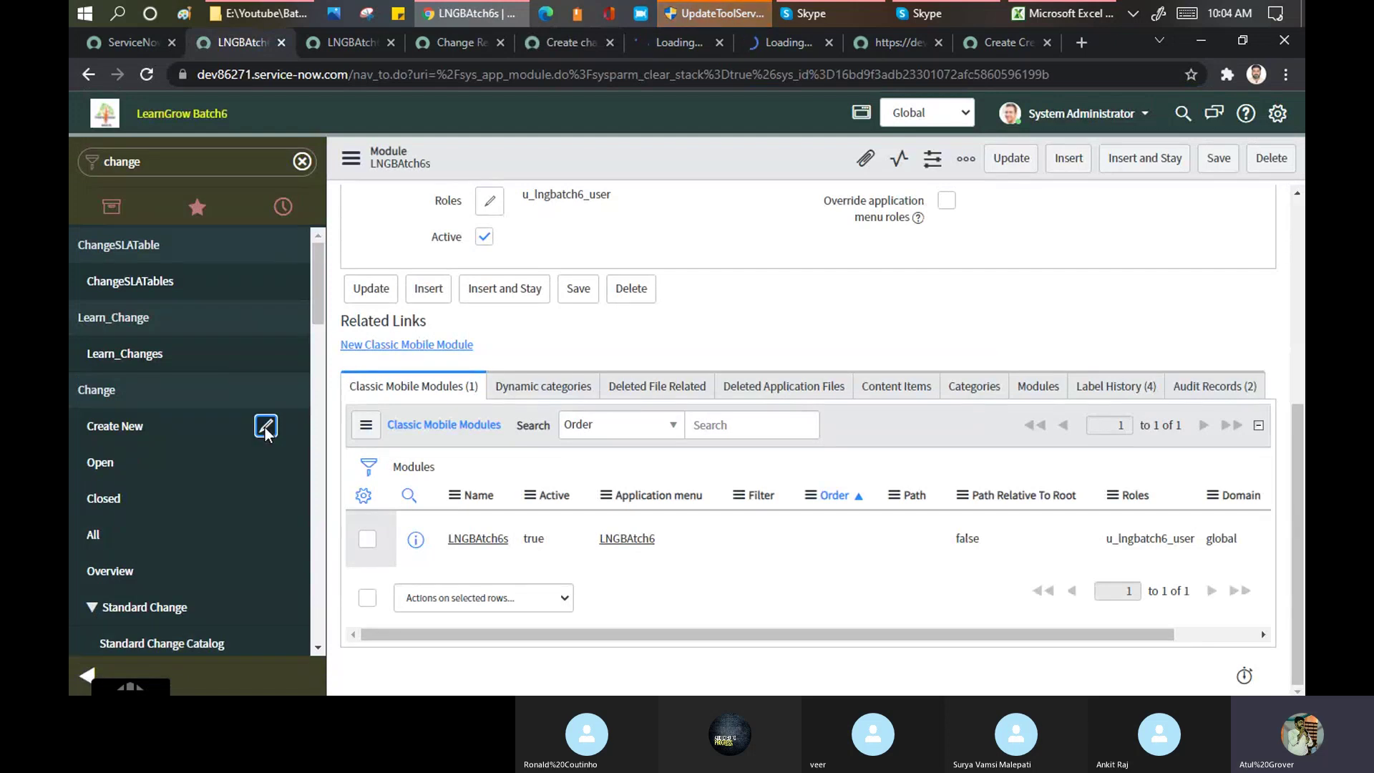
click(557, 33)
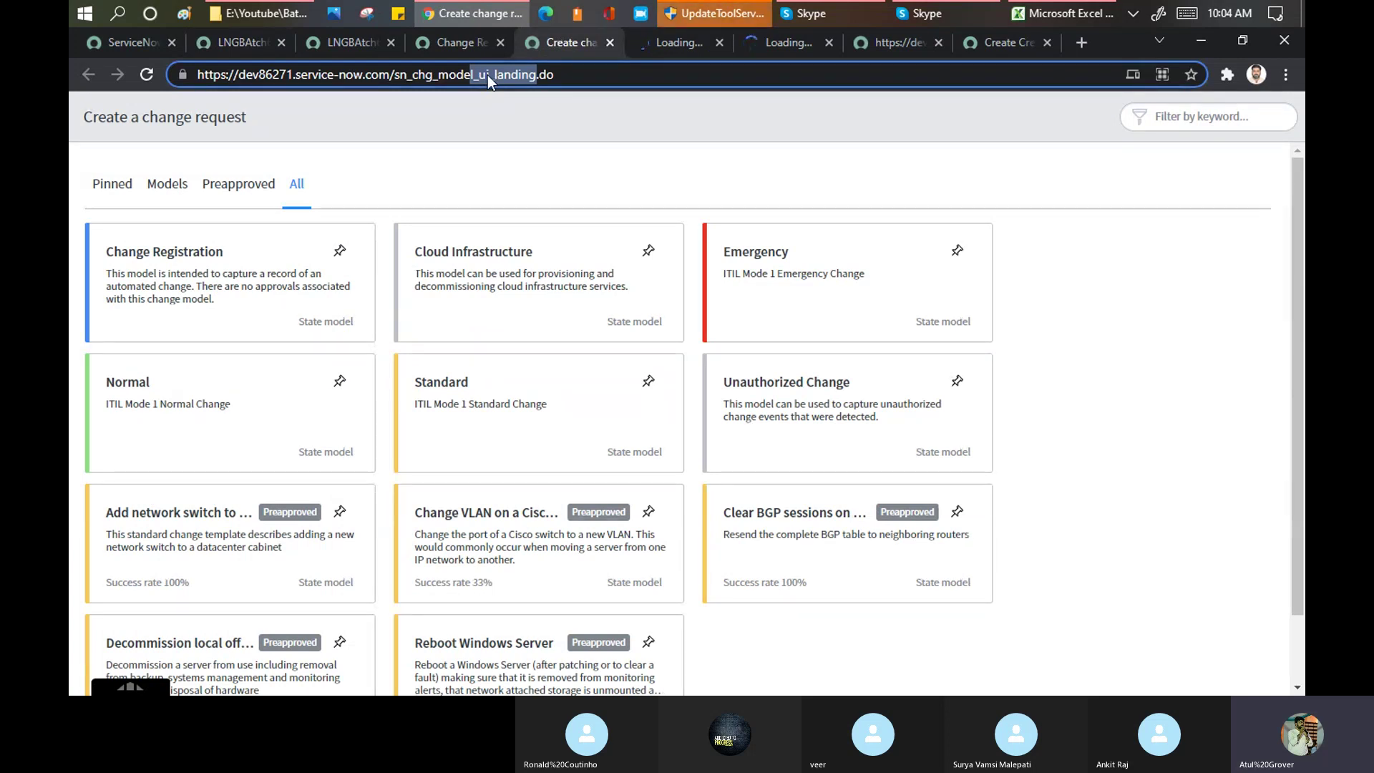
click(225, 41)
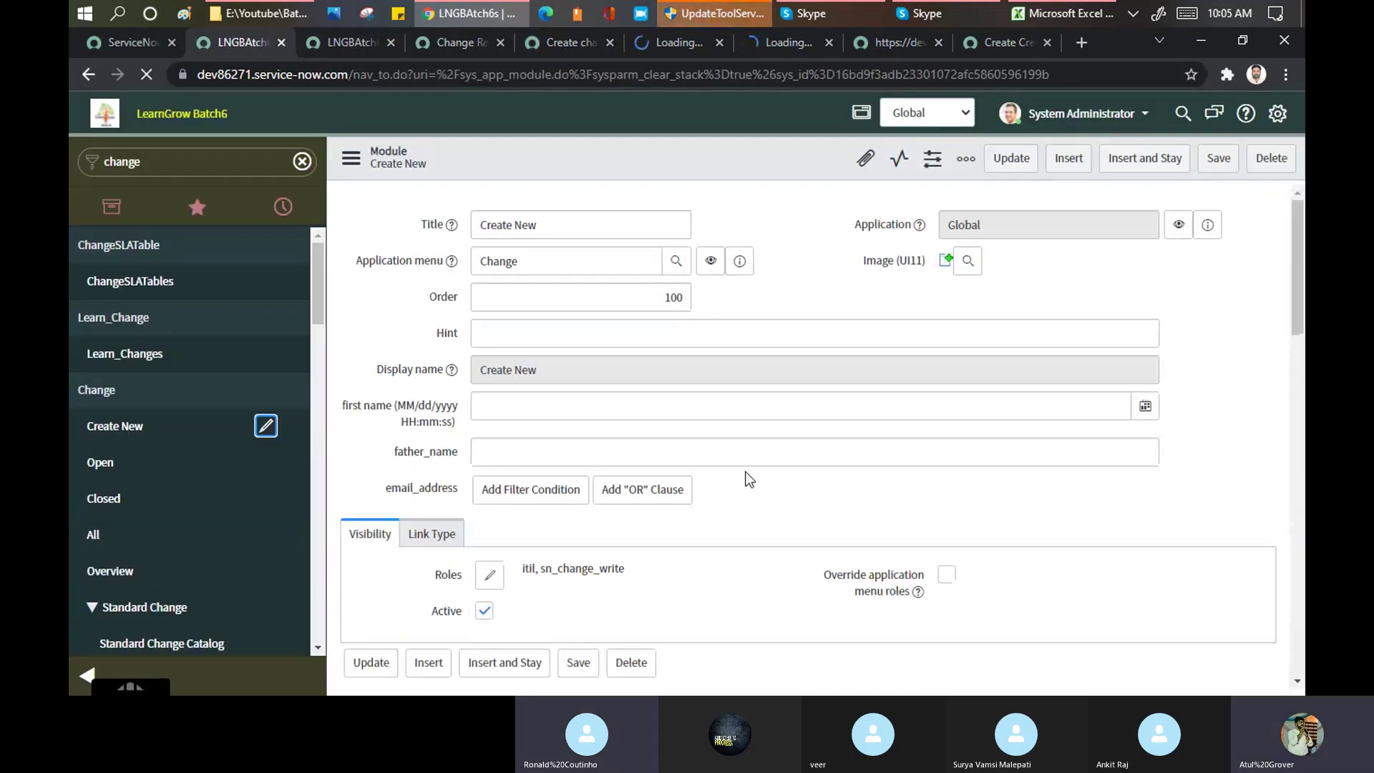
Examine the Create New module's link type and highlight the page name new_change_redirect.do in its arguments
scroll(531, 503, down, 3)
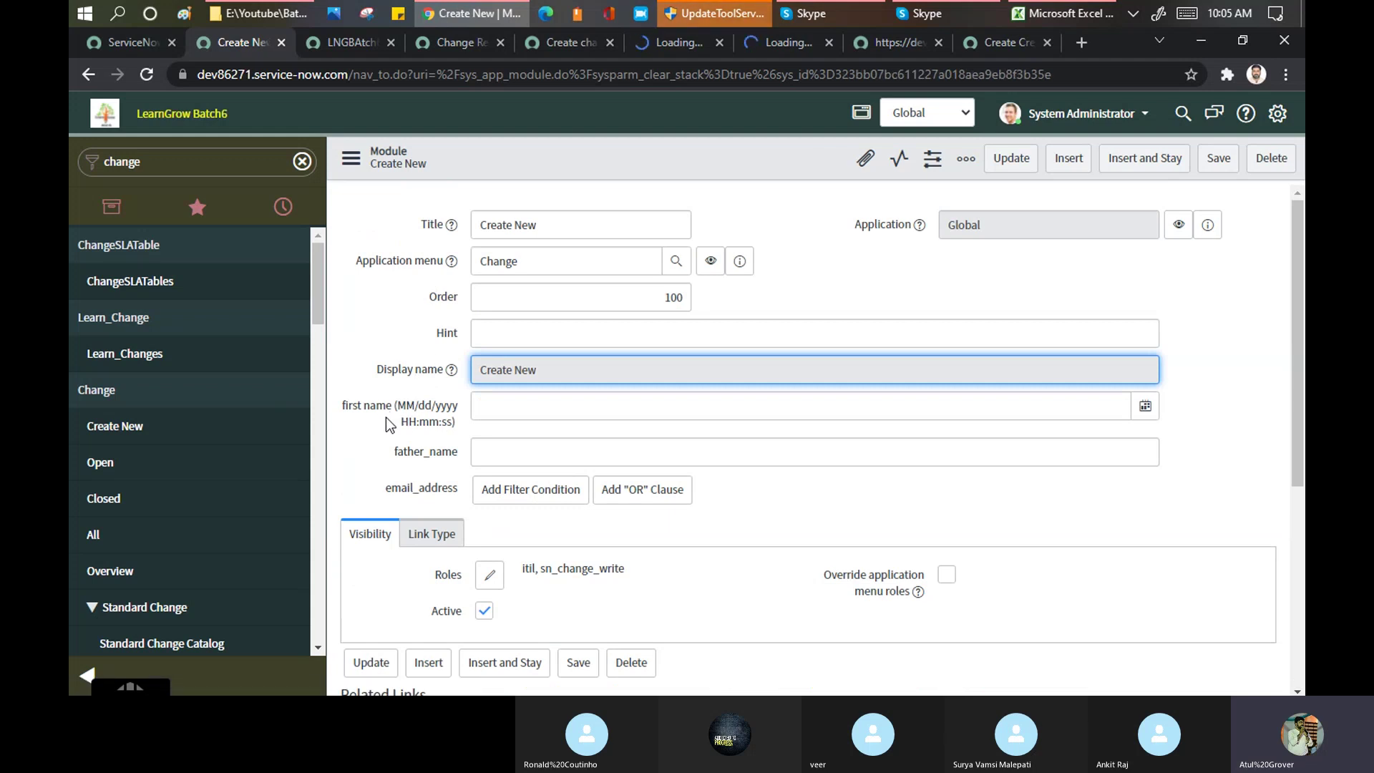
scroll(468, 410, down, 4)
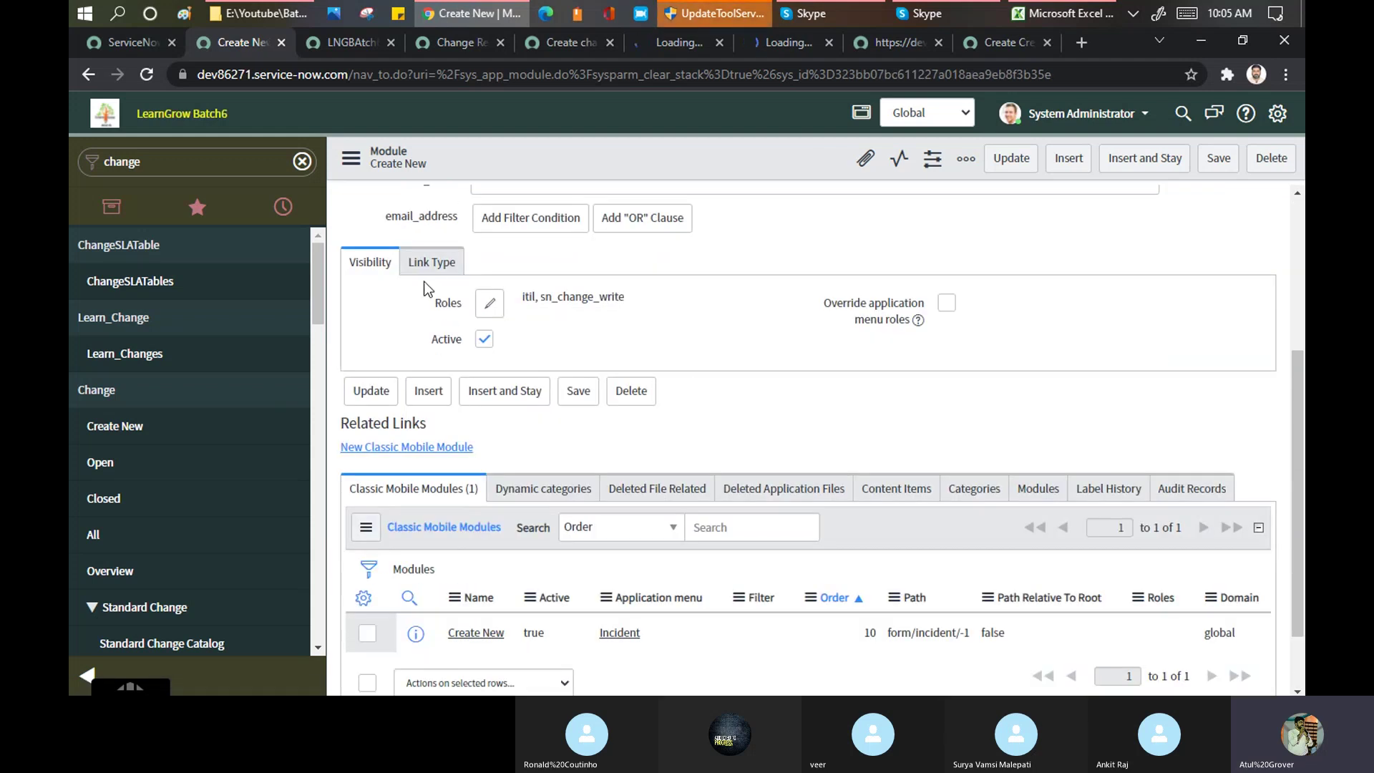
click(431, 265)
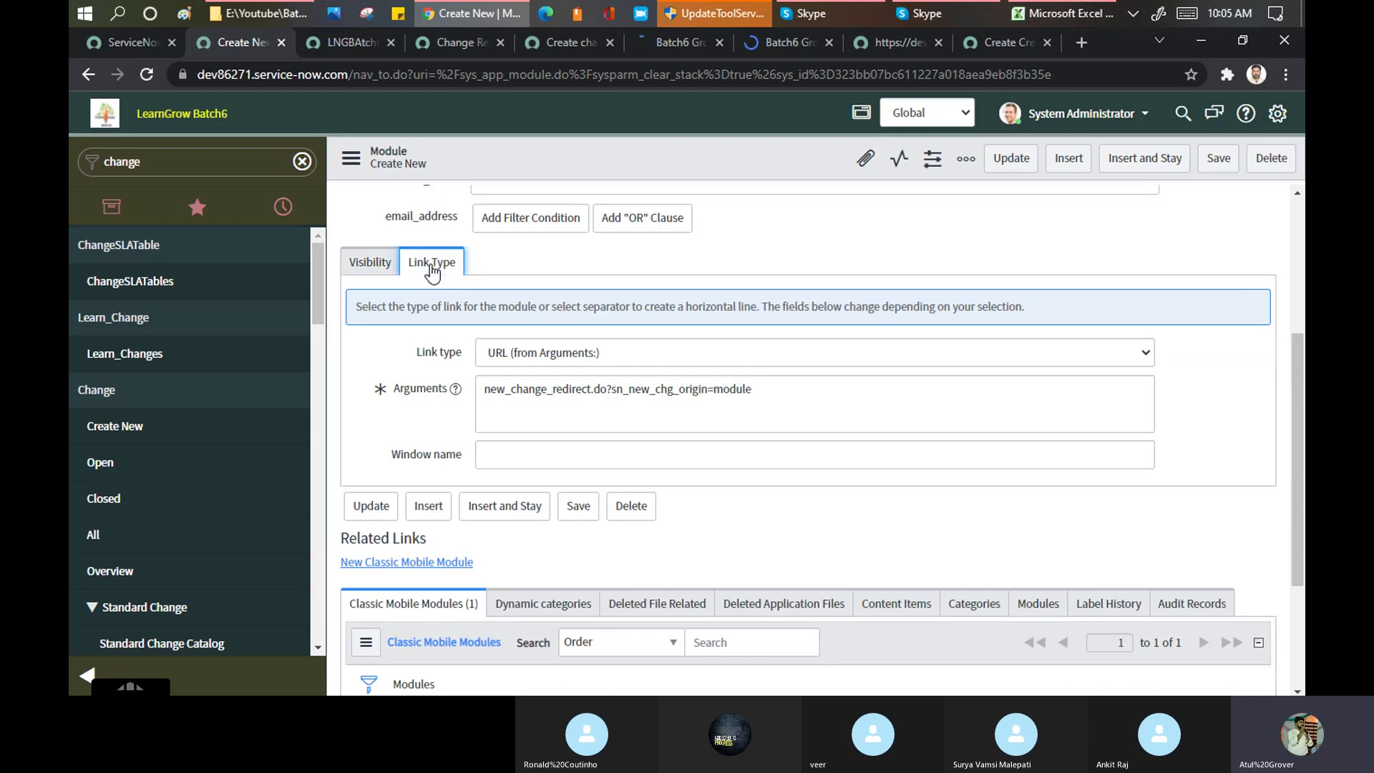
click(627, 355)
click(387, 370)
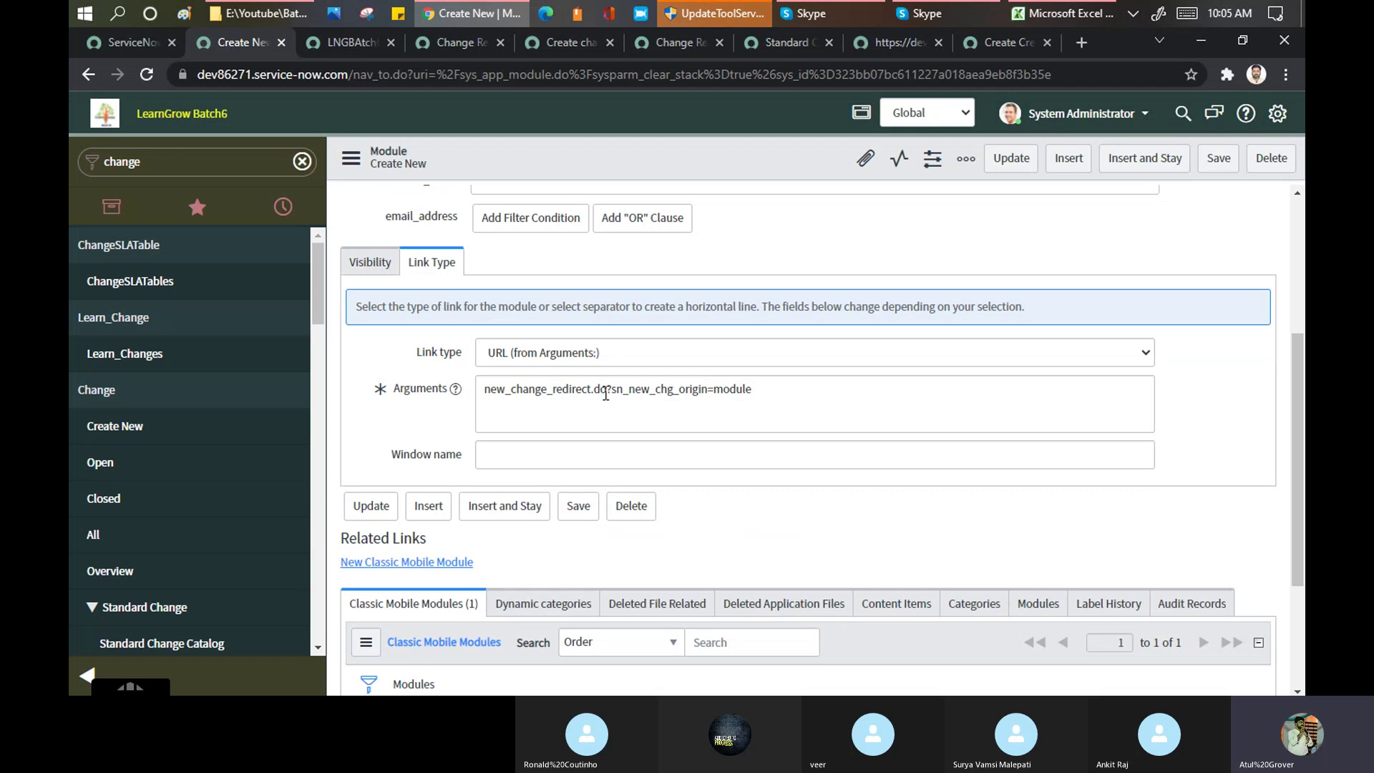
drag(605, 392, 472, 384)
key(shift+Home)
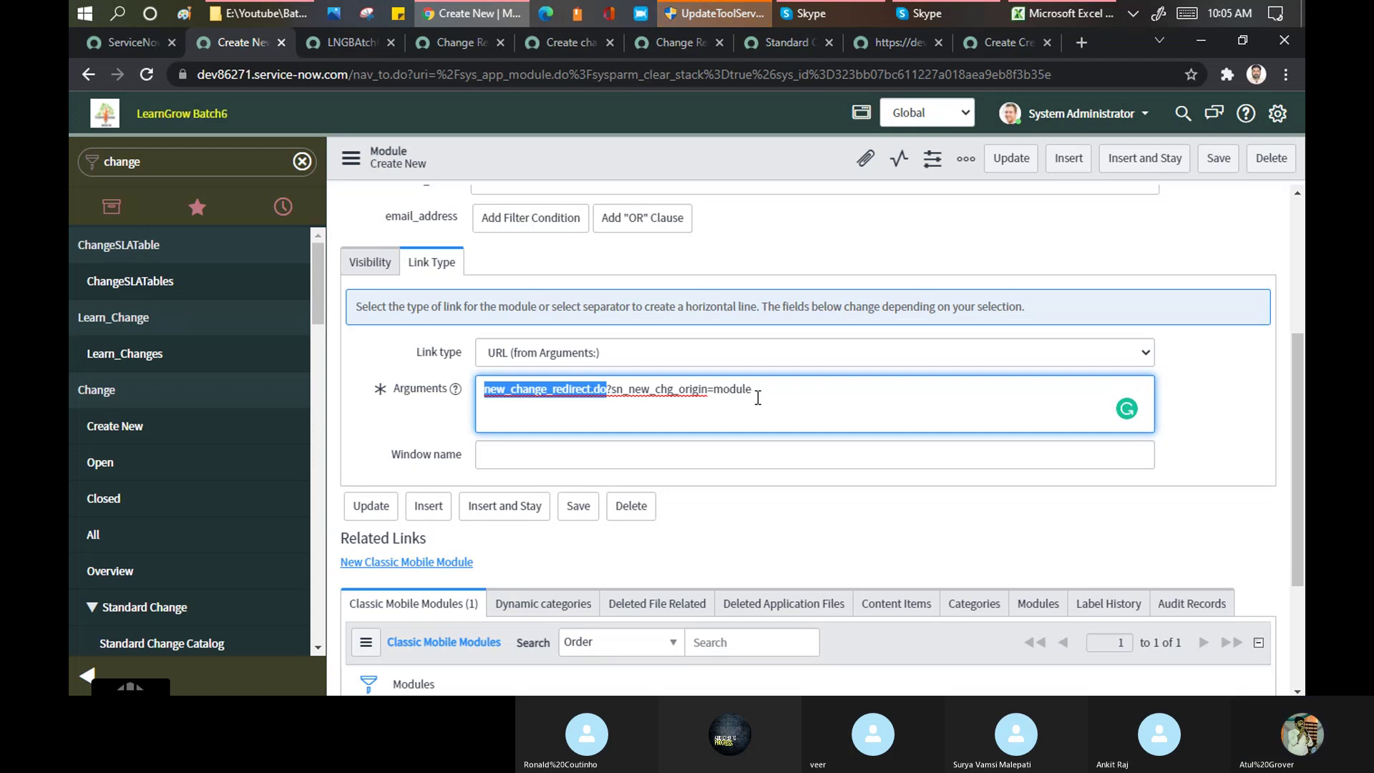
Filter the navigator for "SLA"
click(238, 156)
text(s)
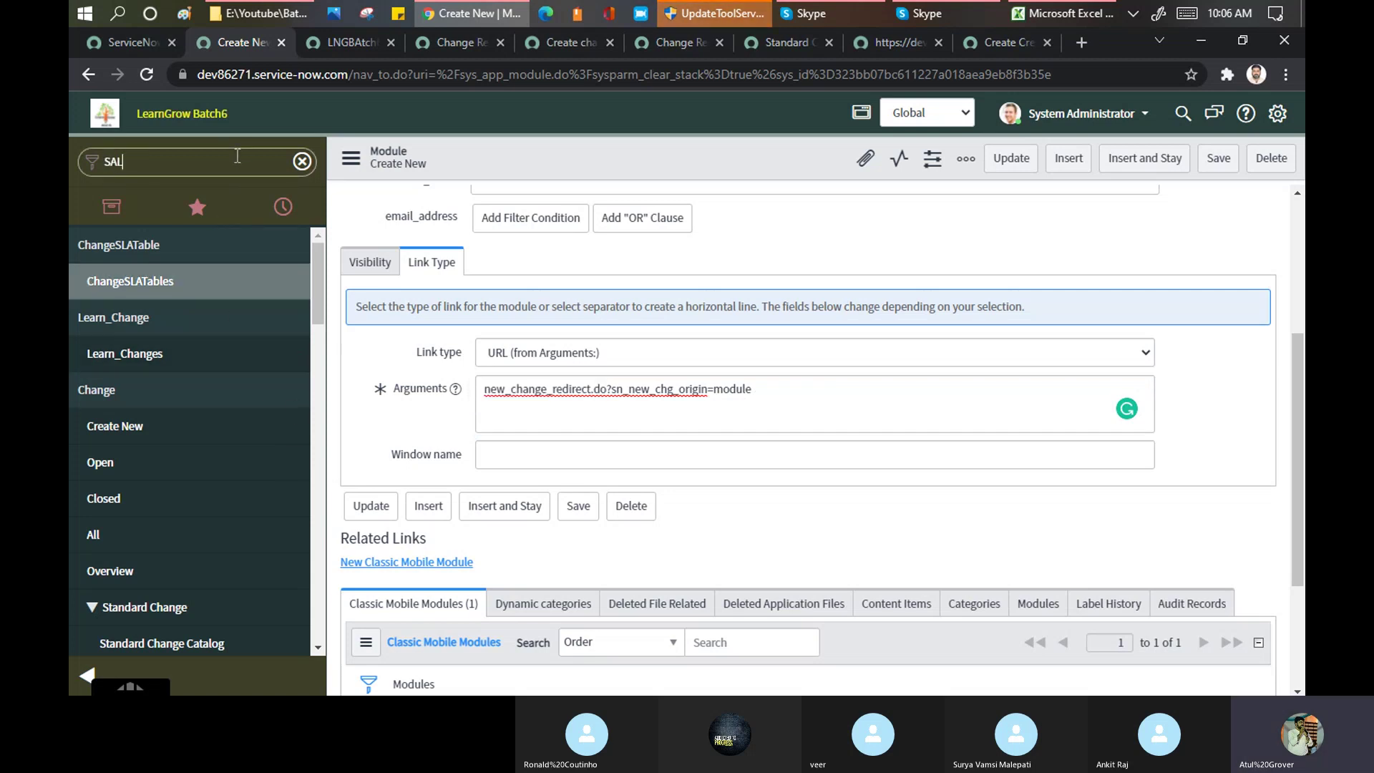
text(LA)
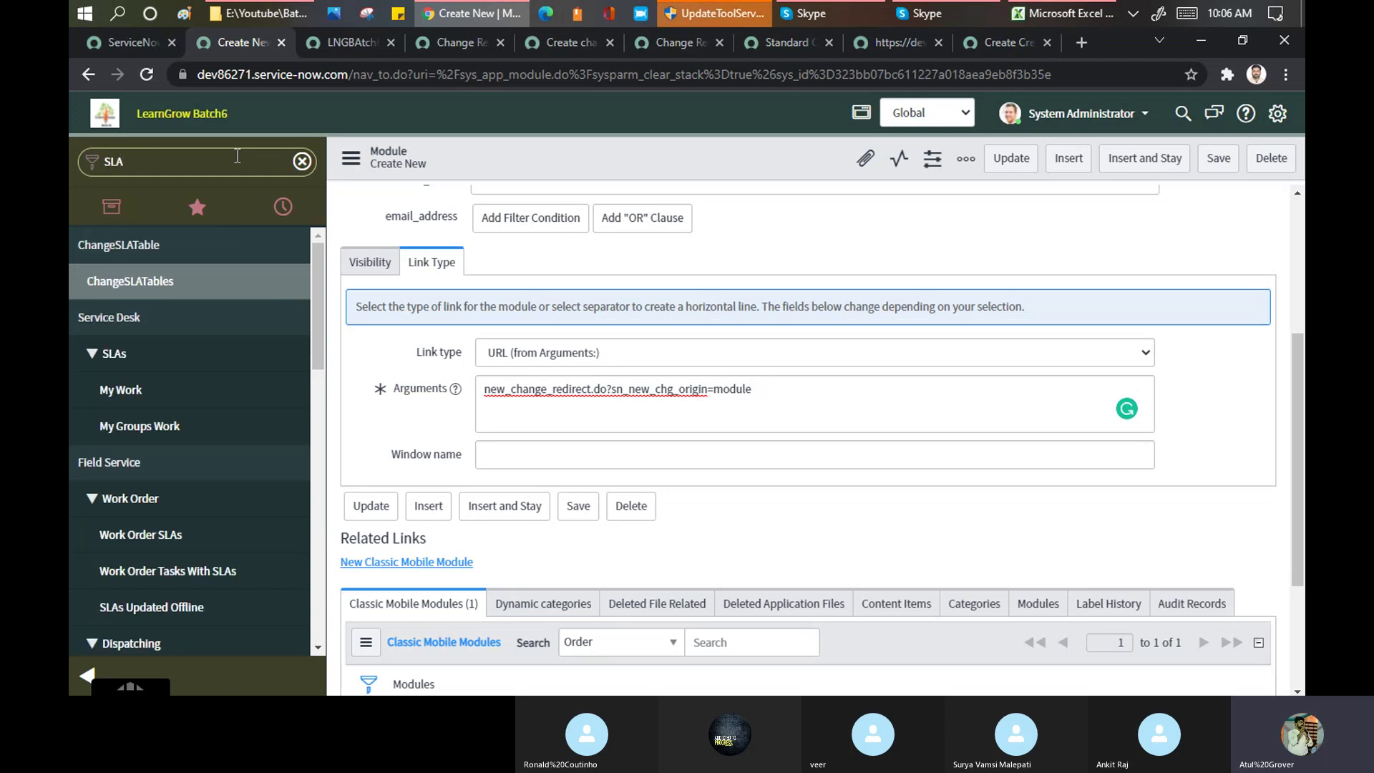
mouse_move(269, 391)
Filter the navigator for "my wo" and open the Service Desk application's My Work module record for editing
key(BackSpace)
key(BackSpace)
key(BackSpace)
text(my wo)
click(282, 285)
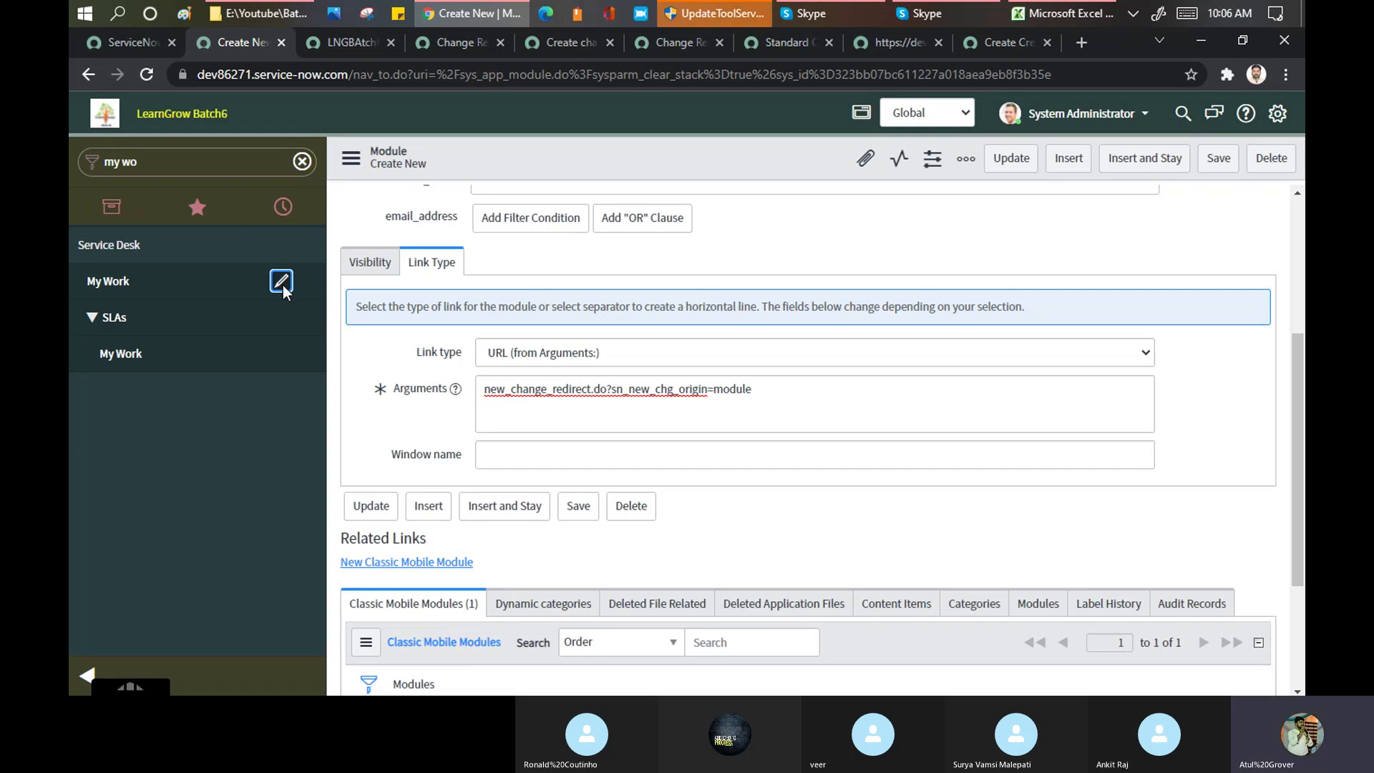
Wait for the unresponsive page and examine the My Work module's link type, table and filter conditions
click(136, 283)
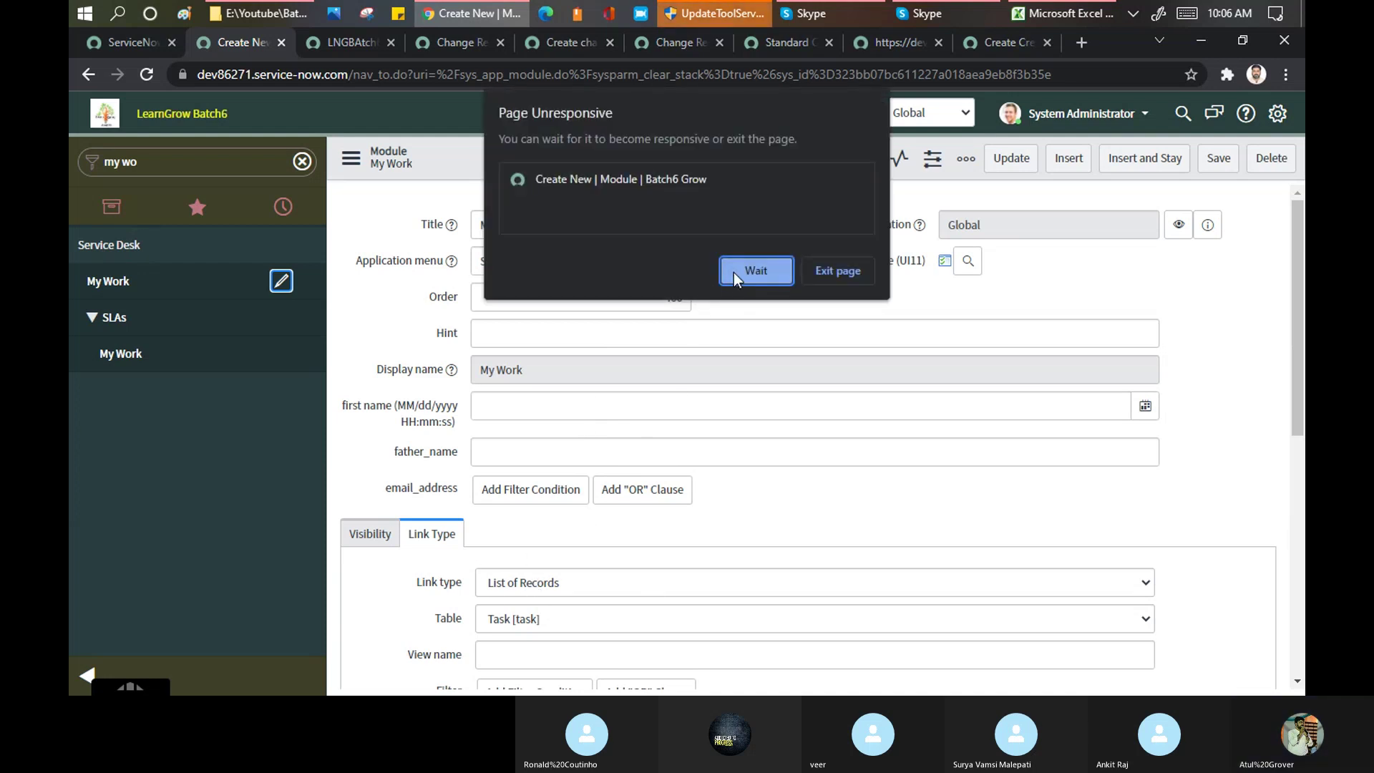
click(733, 272)
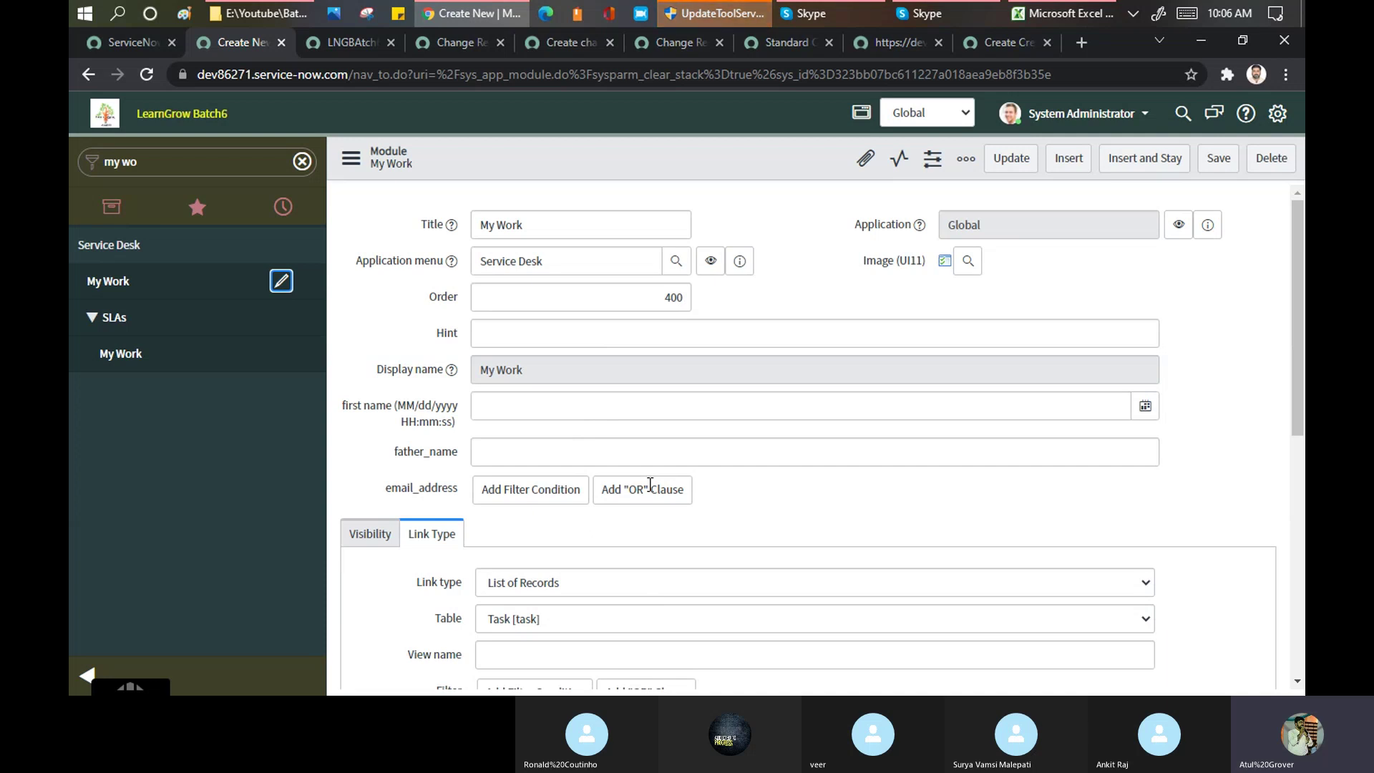
click(161, 165)
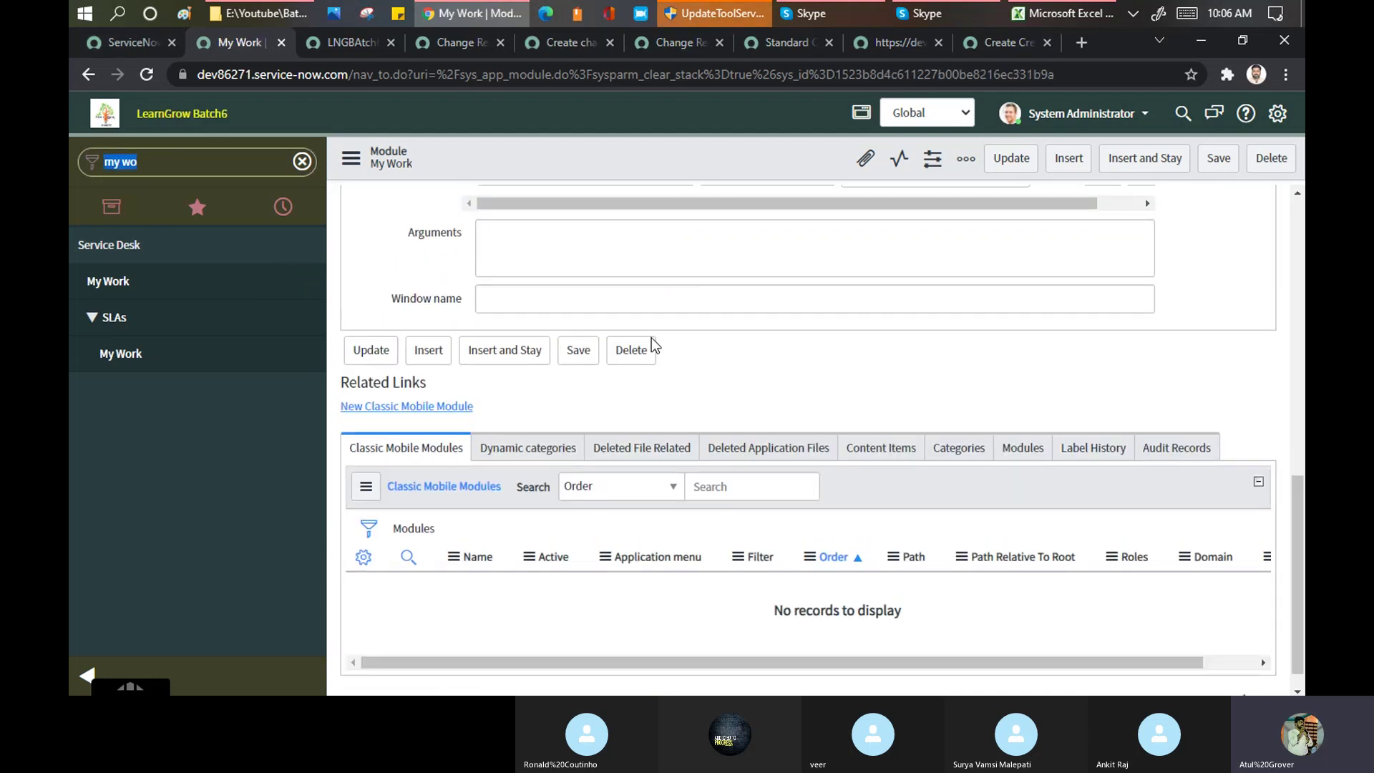
scroll(682, 386, up, 5)
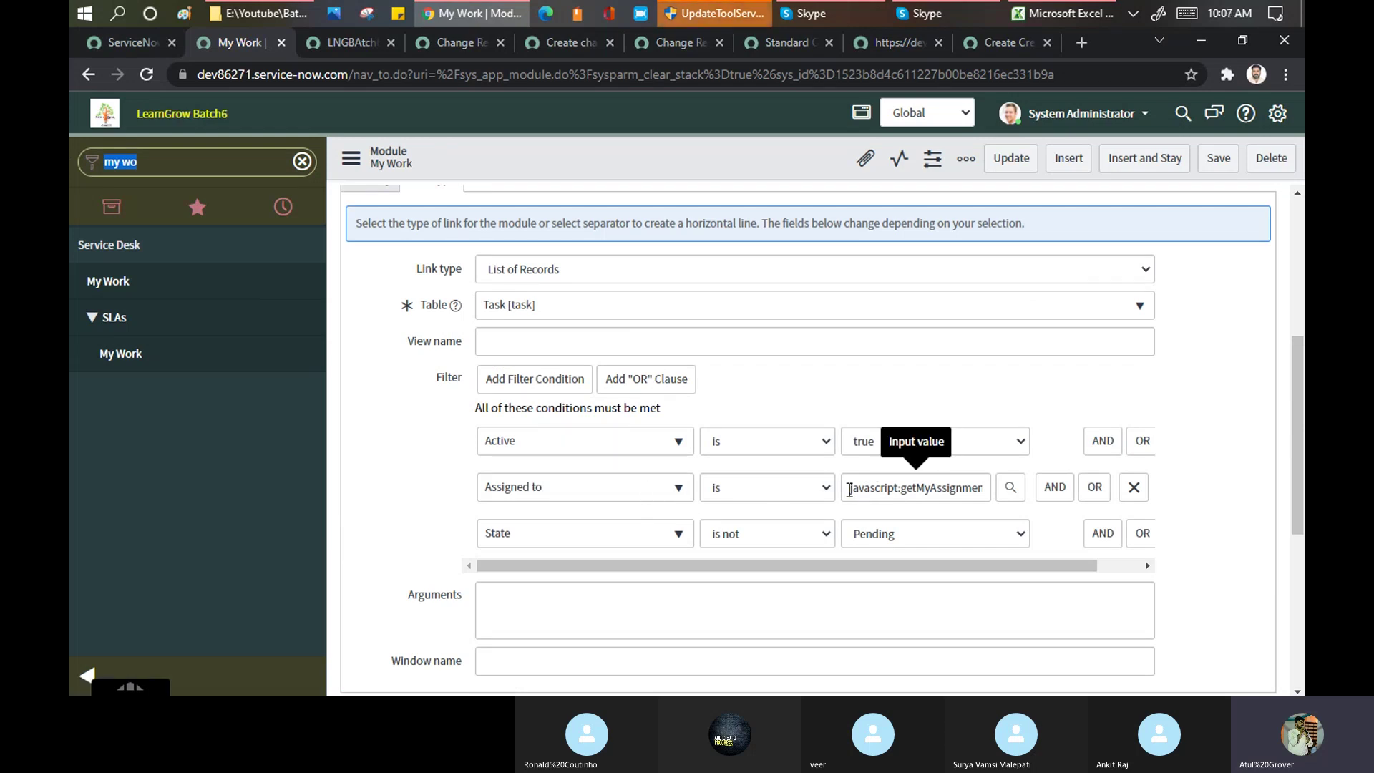
Highlight the javascript:getMyAssignments() value of the Assigned to condition in the My Work module's filter
drag(850, 489, 981, 487)
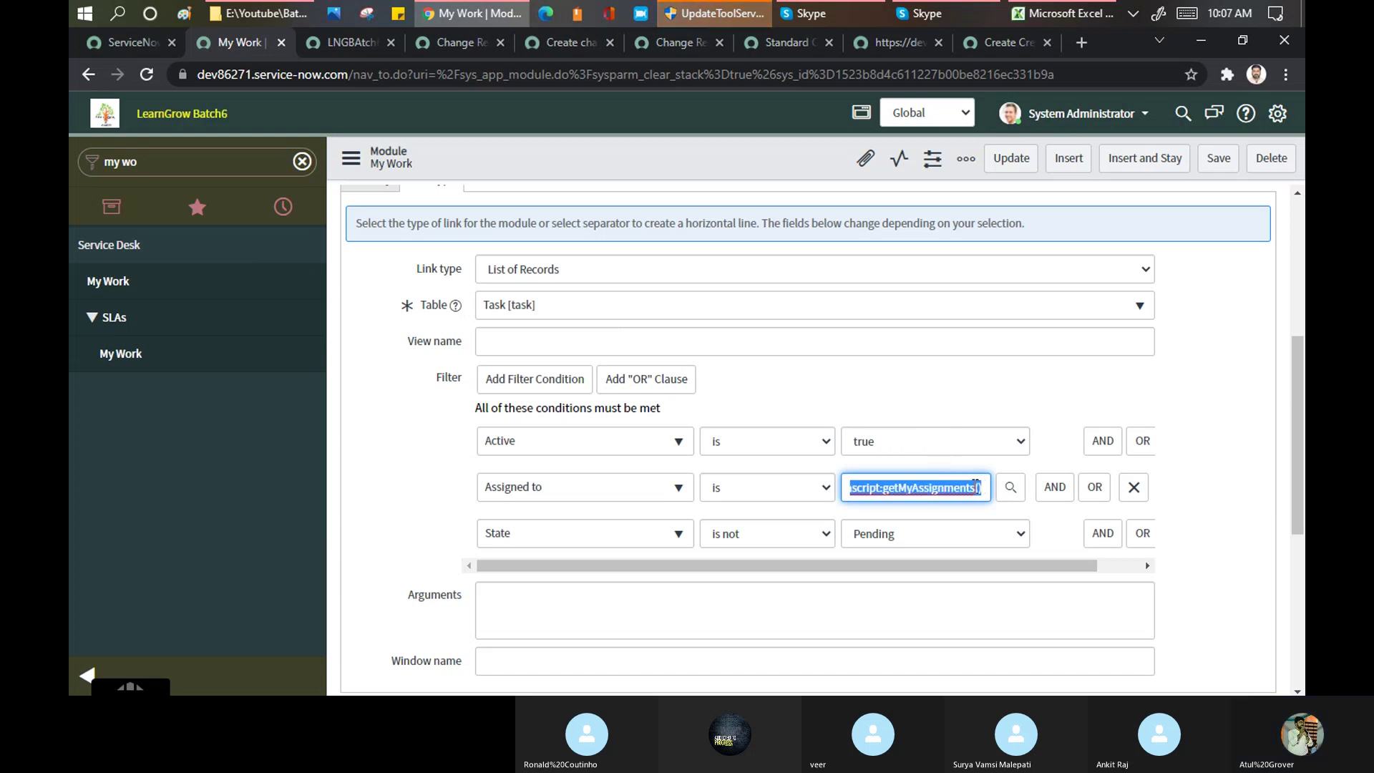
click(884, 492)
drag(887, 492, 983, 480)
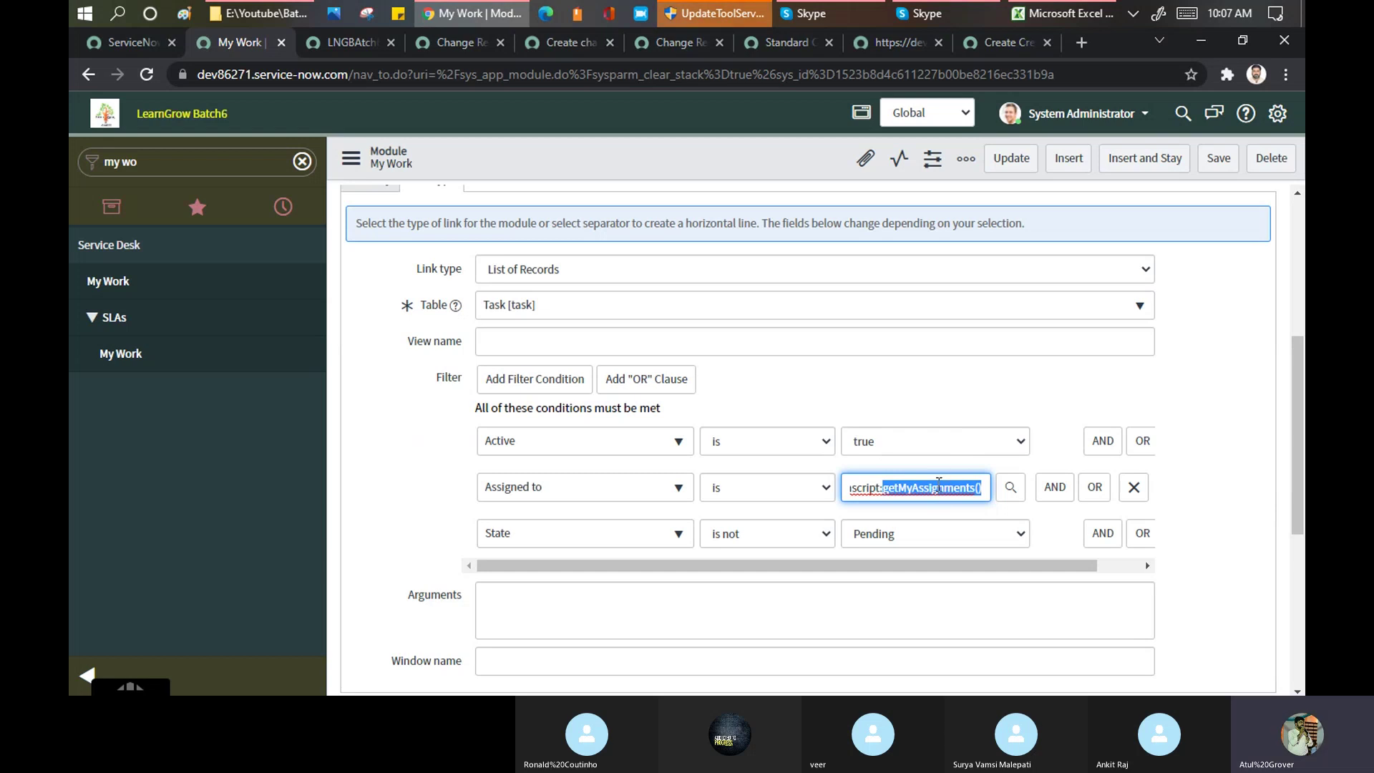
drag(852, 489, 991, 491)
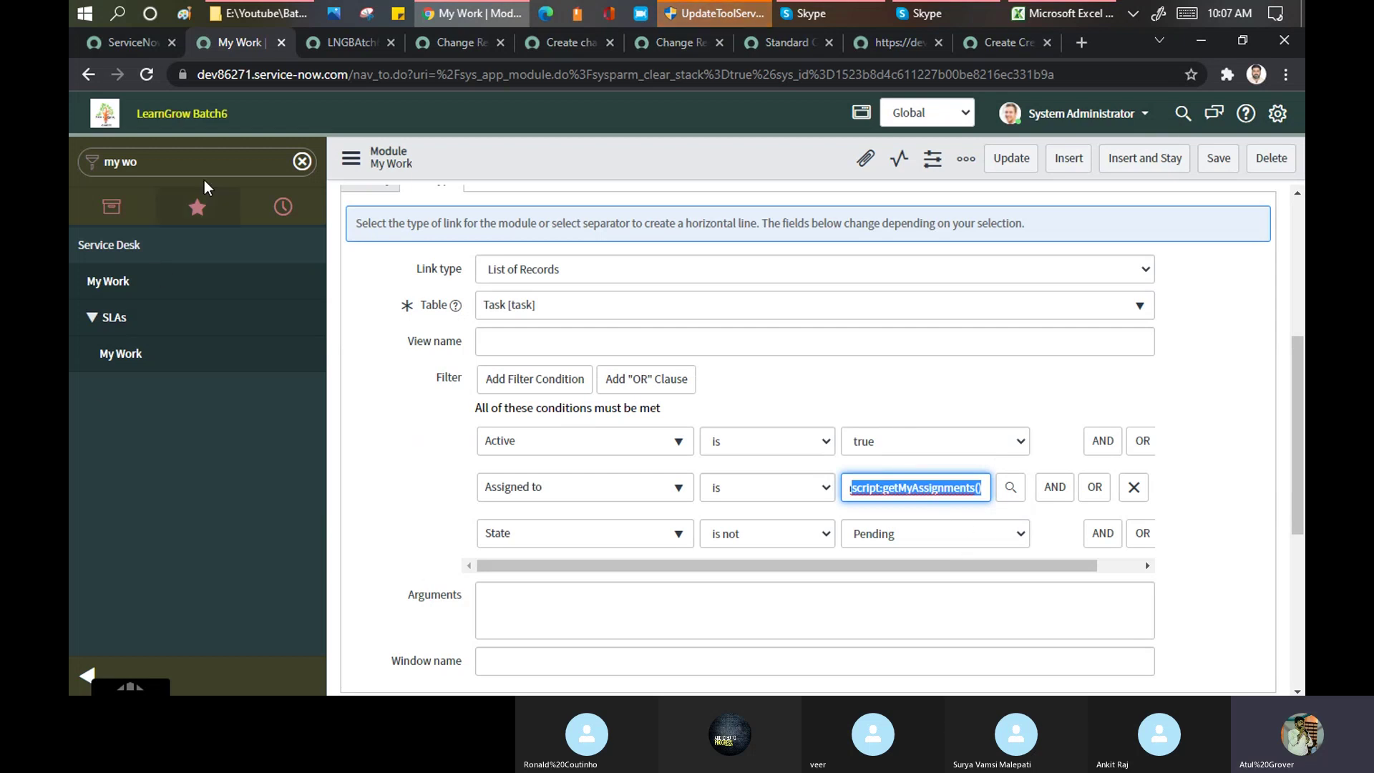
Replace the navigator filter text with "Incident"
click(192, 164)
text(inci)
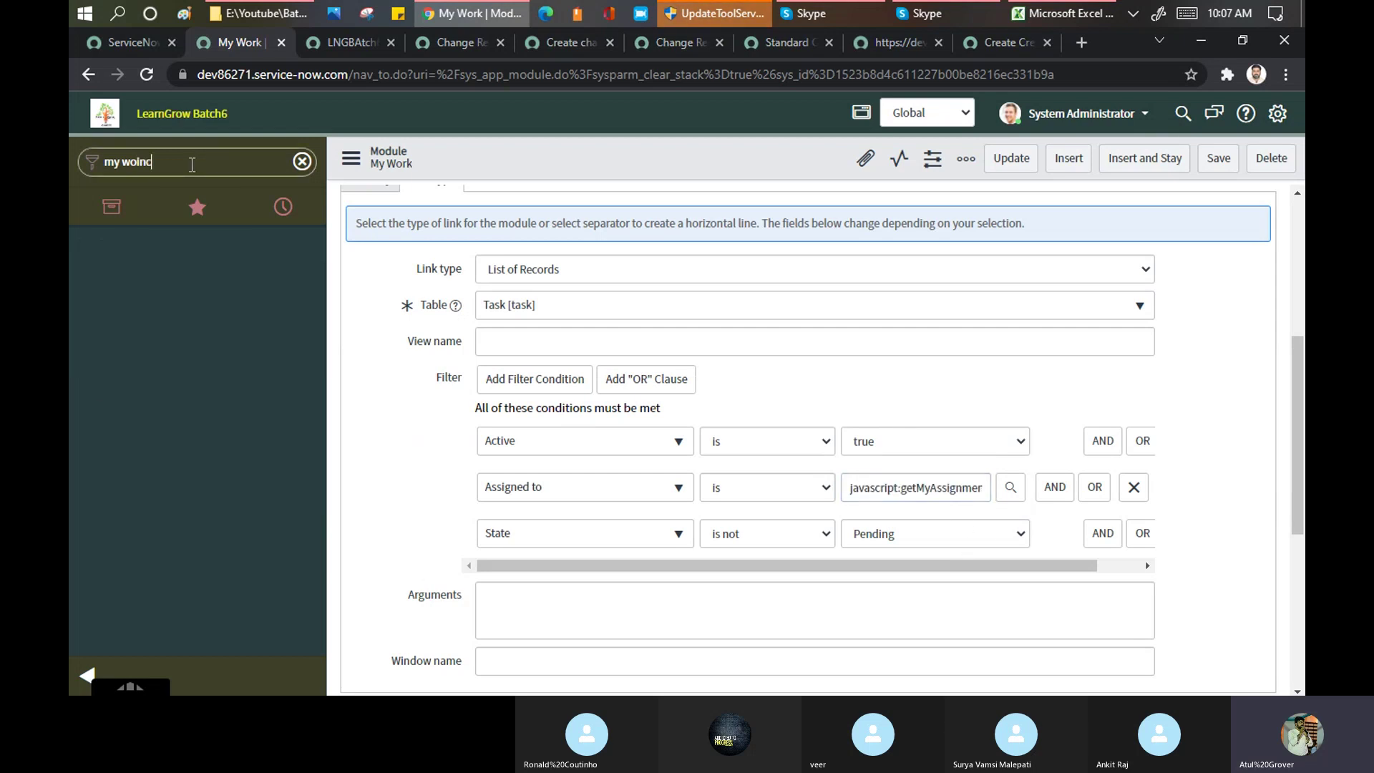
key(BackSpace)
key(BackSpace)
key(BackSpace)
key(BackSpace)
key(BackSpace)
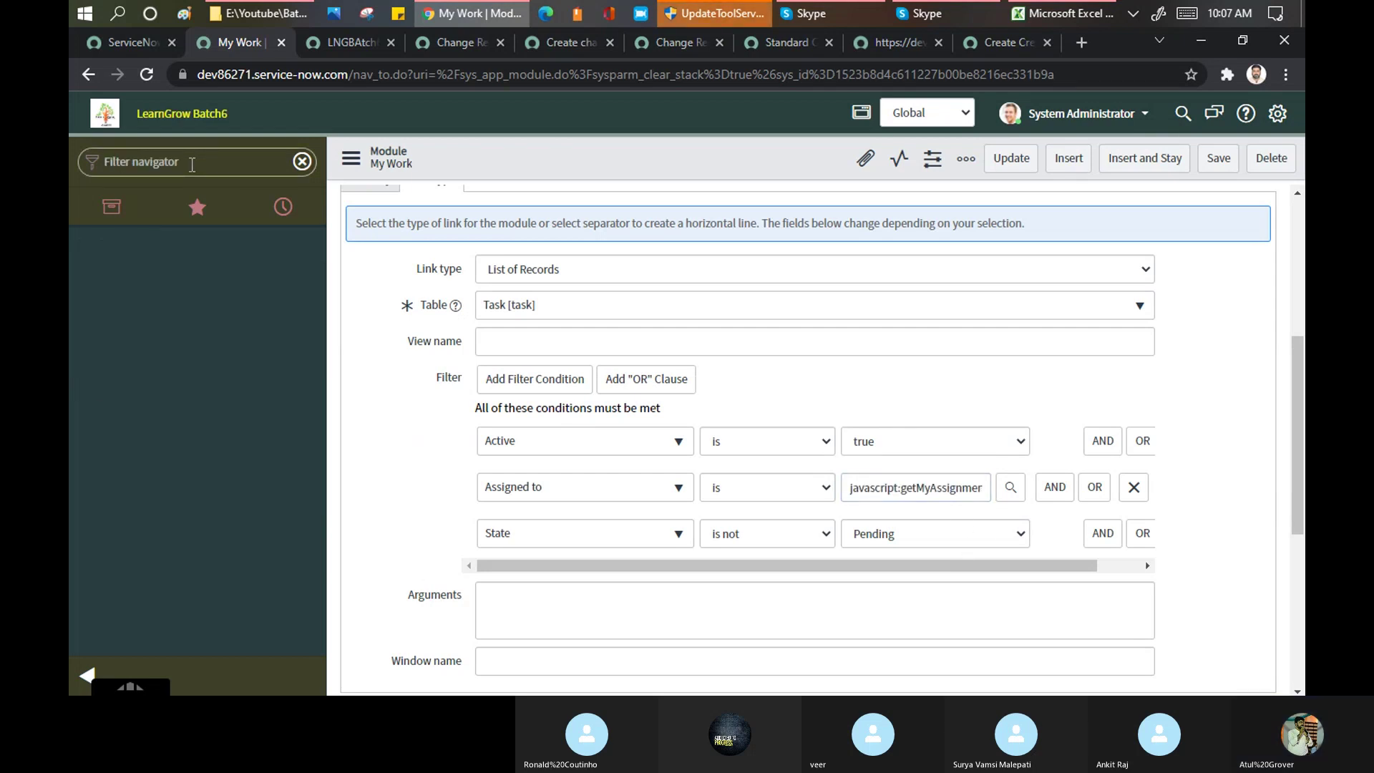
text(Incident)
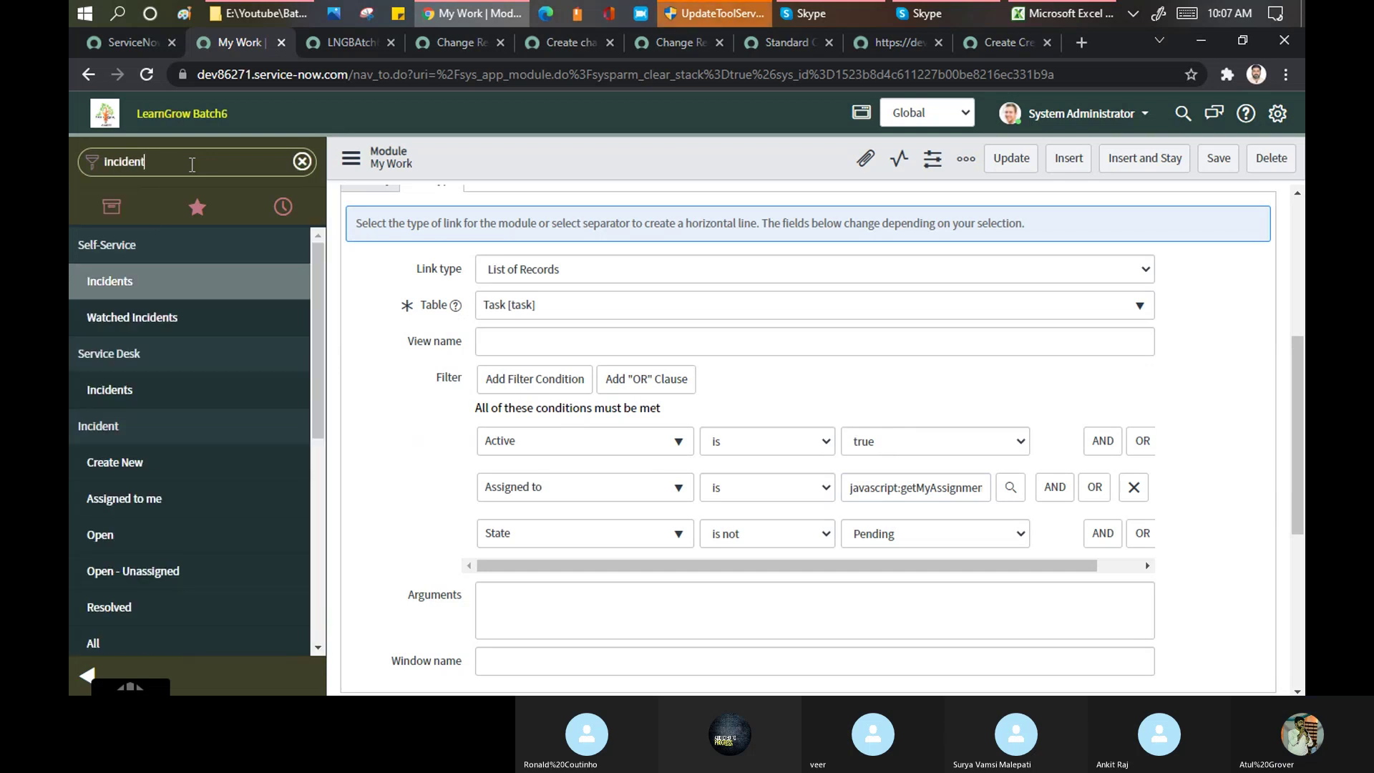
Open the Incident application's Assigned to me list in a separate tab and close the five leftover tabs before it
middle_click(130, 498)
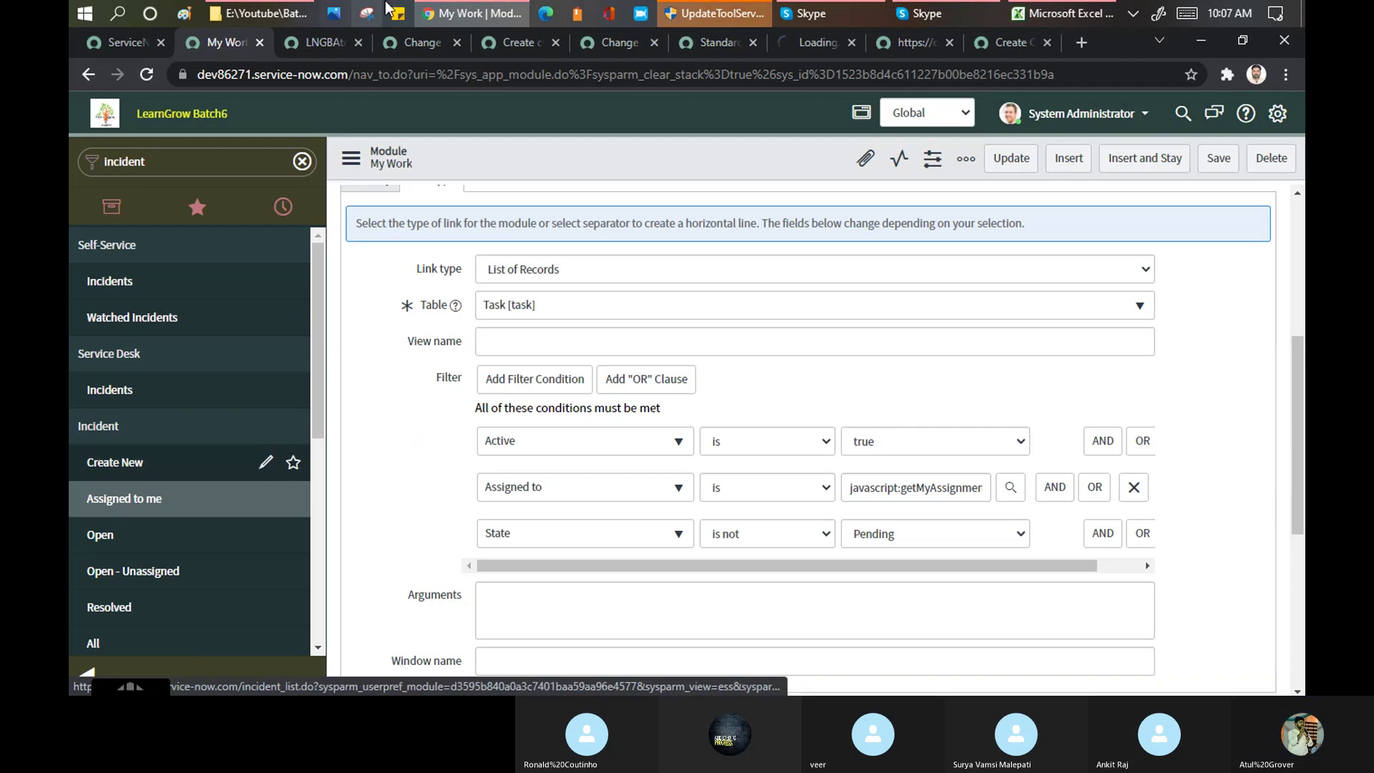
click(358, 43)
click(358, 43)
click(358, 43)
click(358, 43)
click(358, 43)
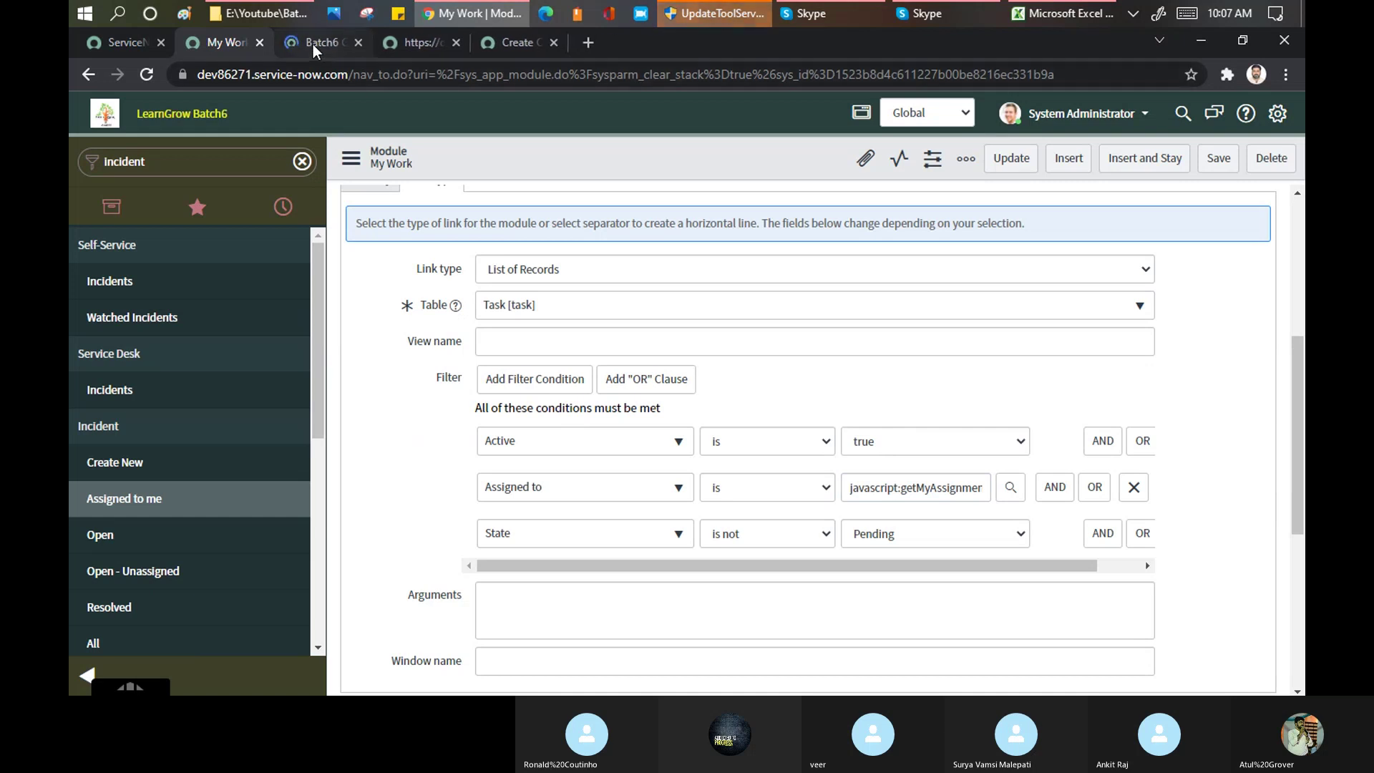
click(312, 45)
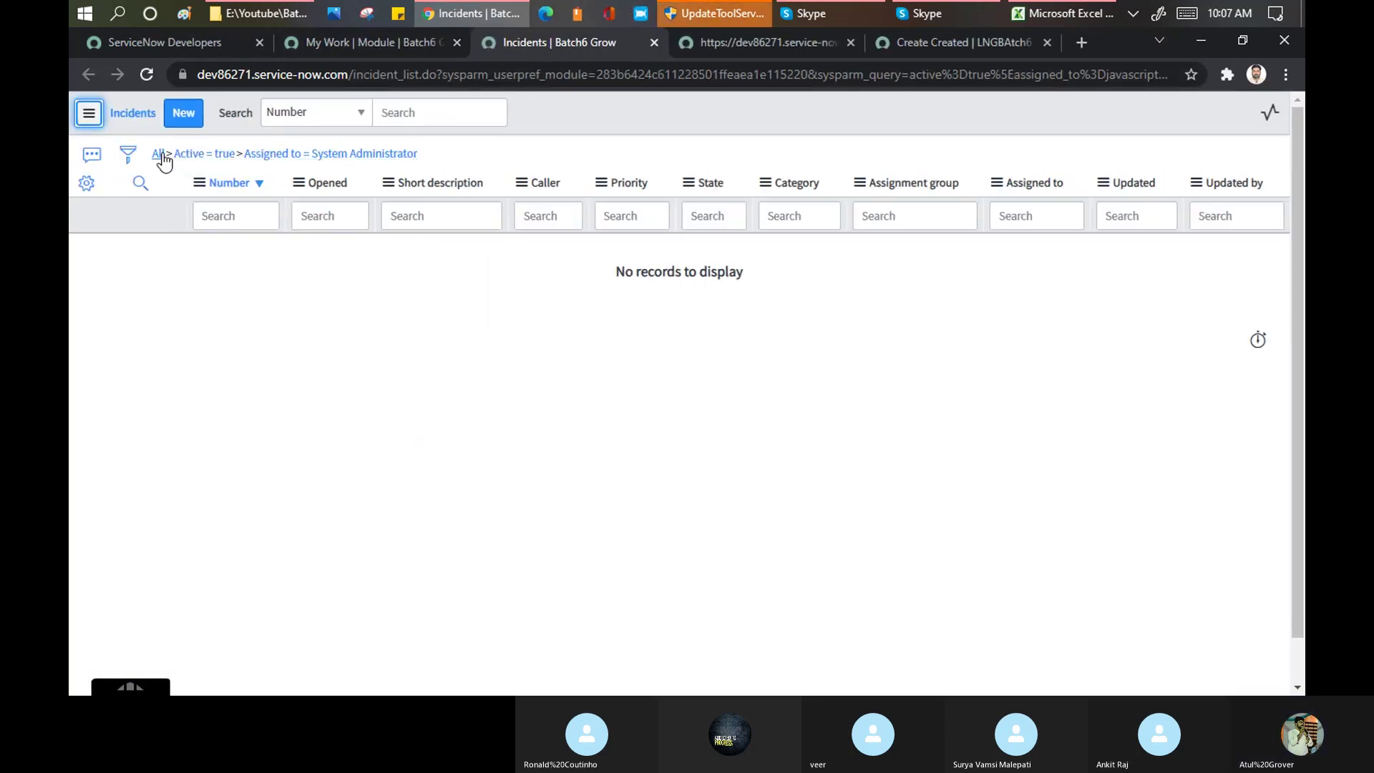
click(431, 152)
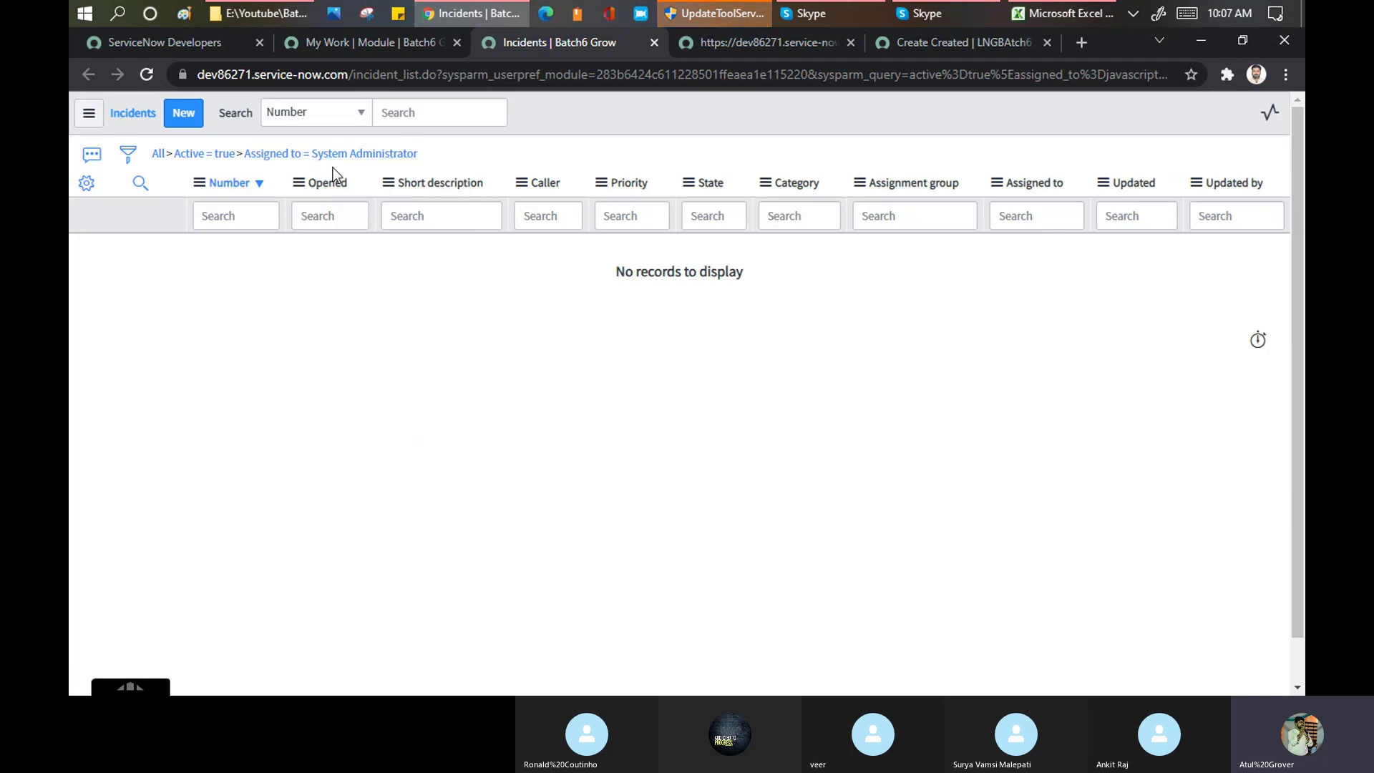
Open the Incident application's Assigned to me module record for editing, down to its filter conditions and arguments
click(363, 43)
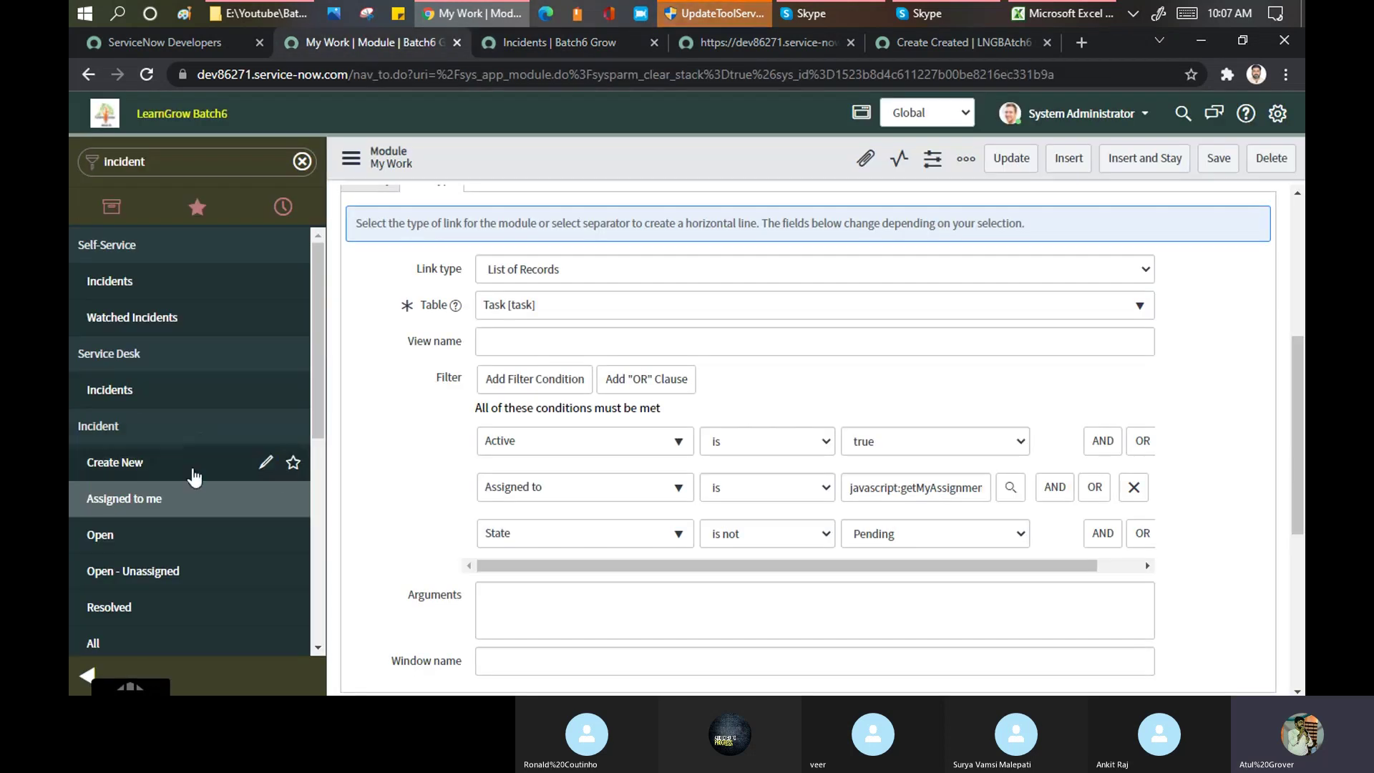
click(265, 498)
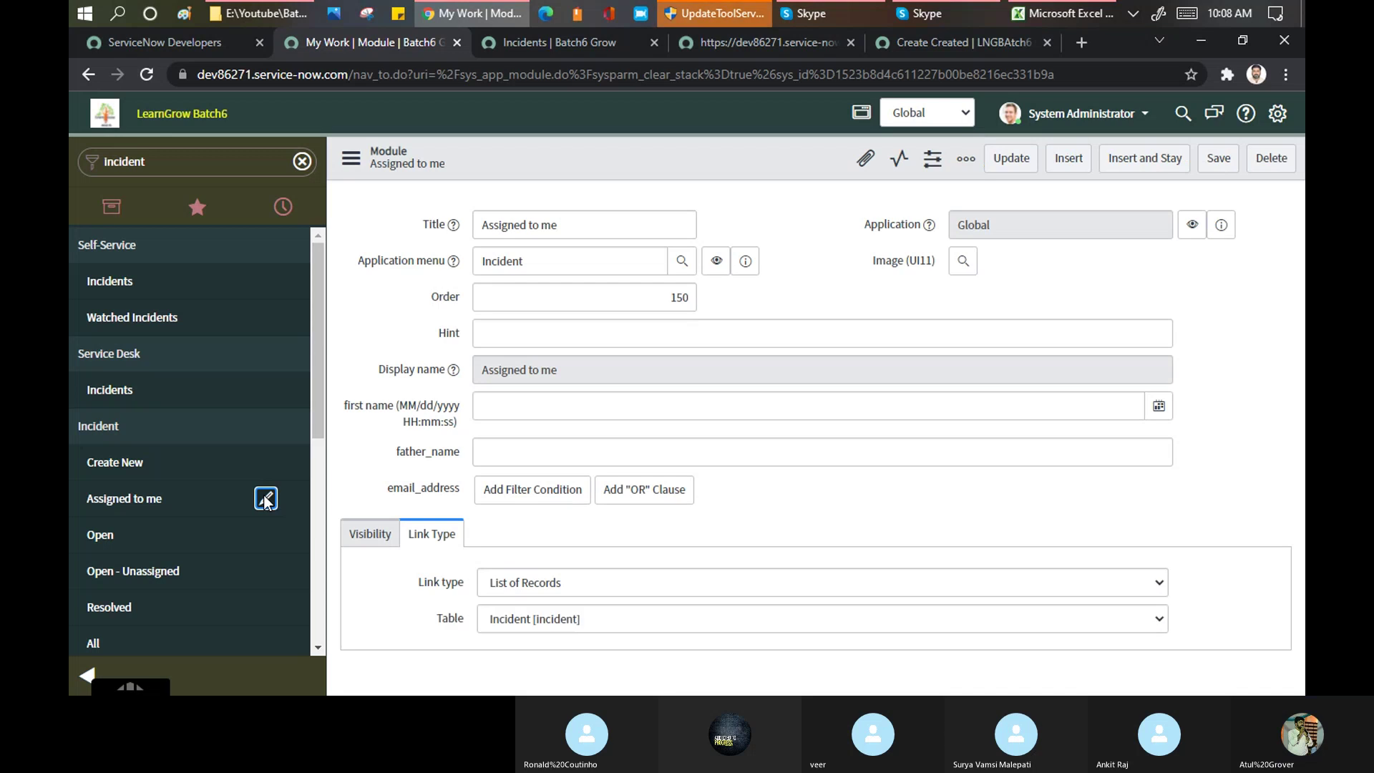
scroll(527, 412, down, 5)
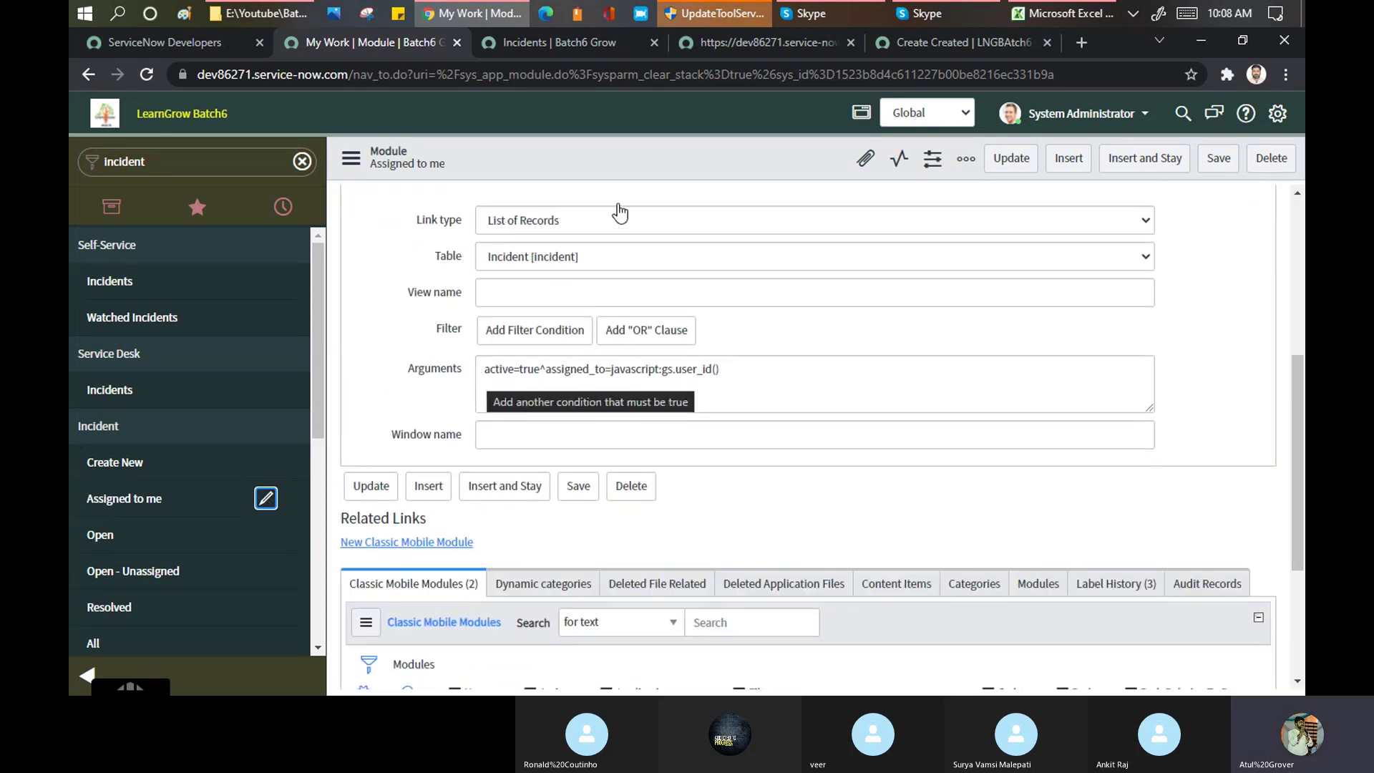
scroll(586, 398, down, 2)
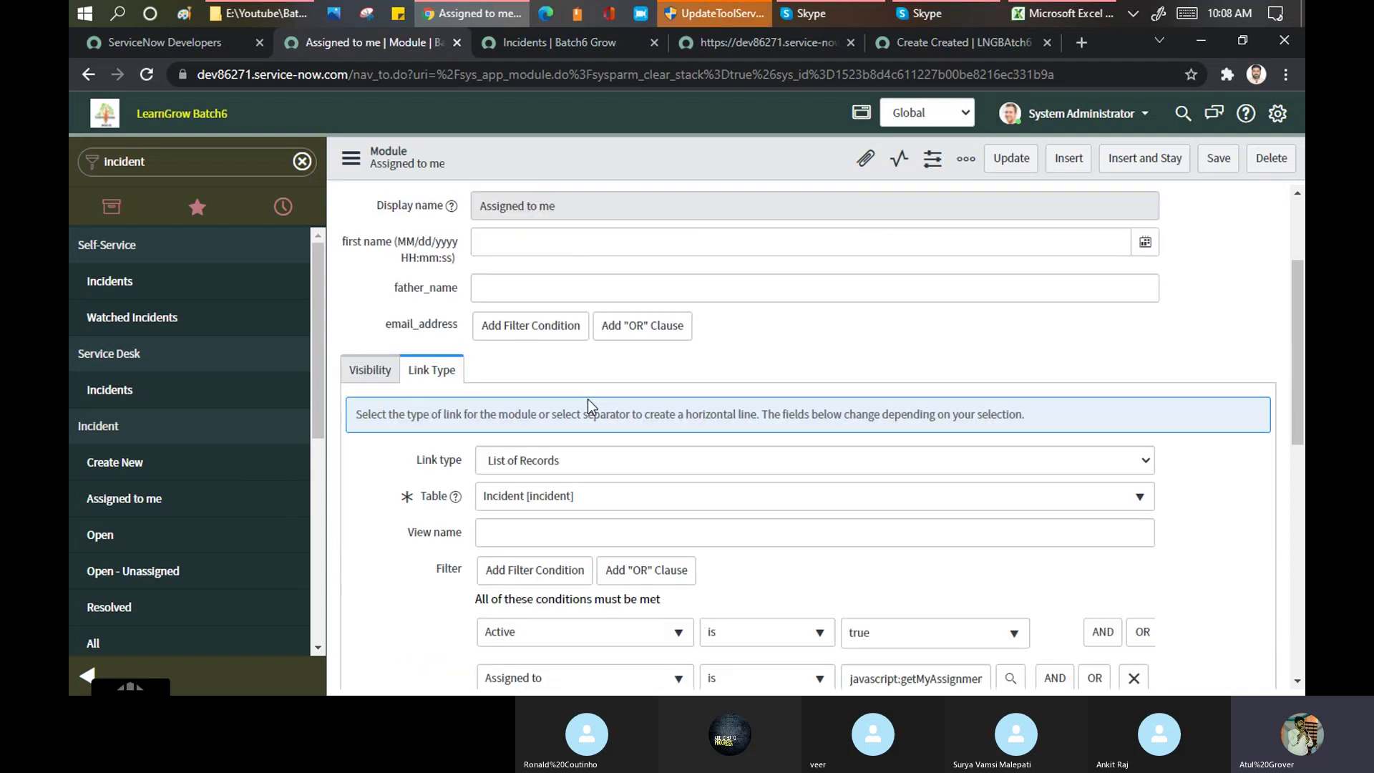
scroll(586, 398, down, 5)
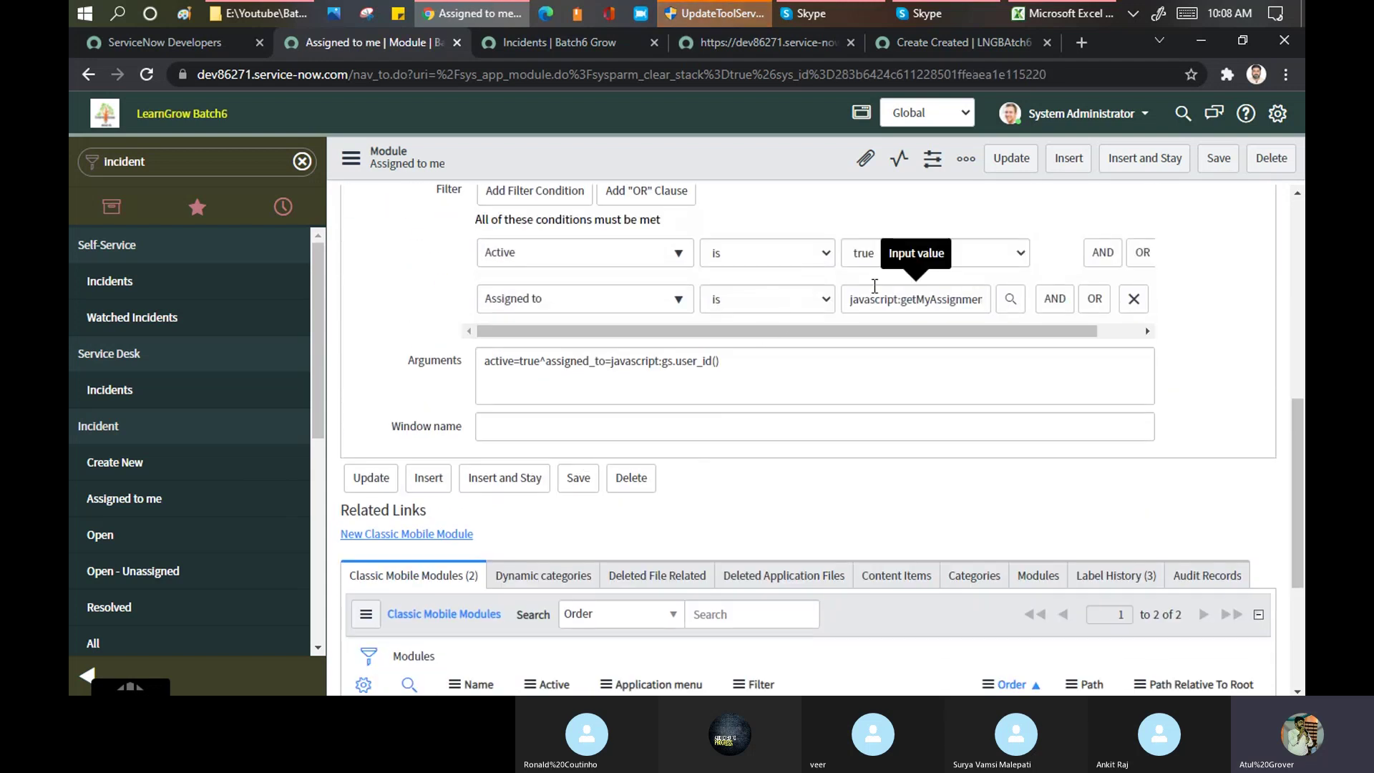
Highlight getMyAssignments() in the Assigned to condition and the whole active=true^assigned_to=javascript:gs.user_id() string in the arguments
drag(851, 300, 963, 300)
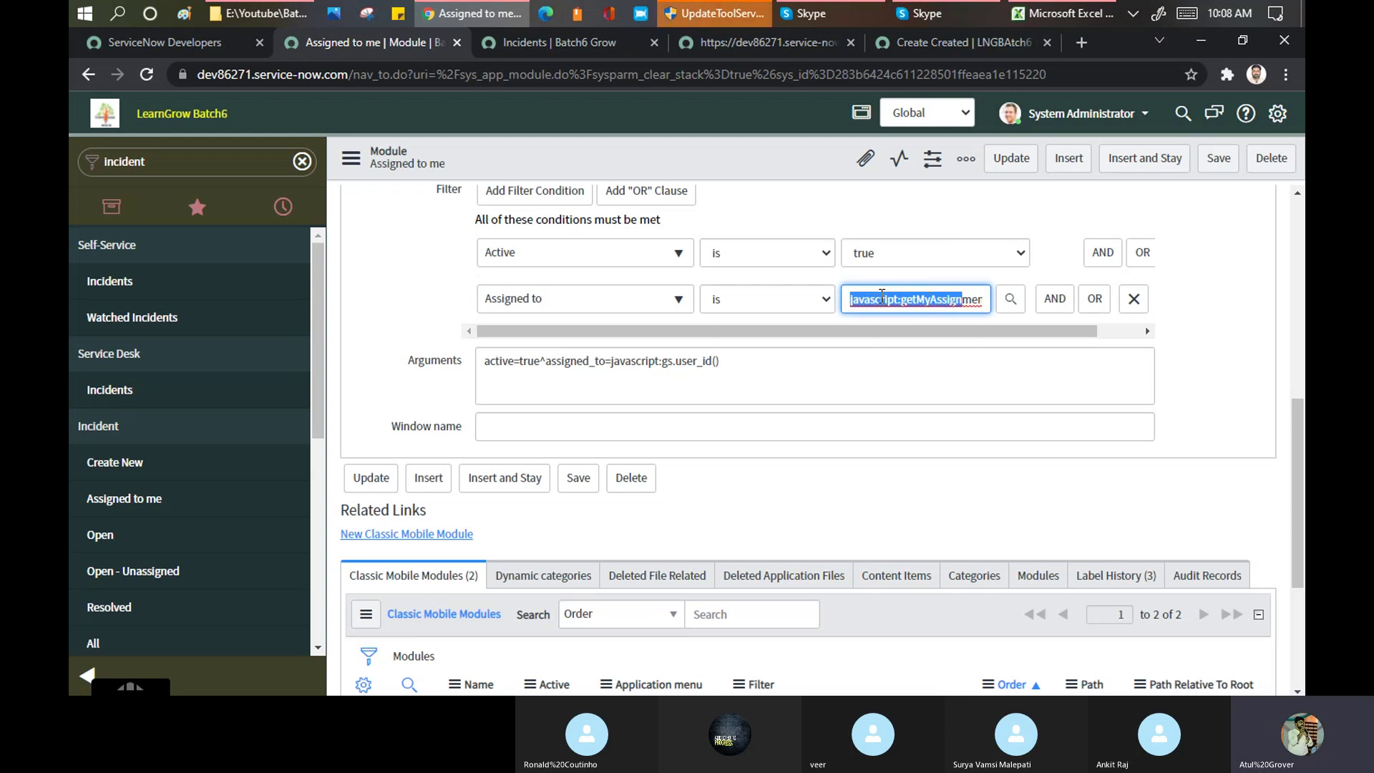
click(880, 298)
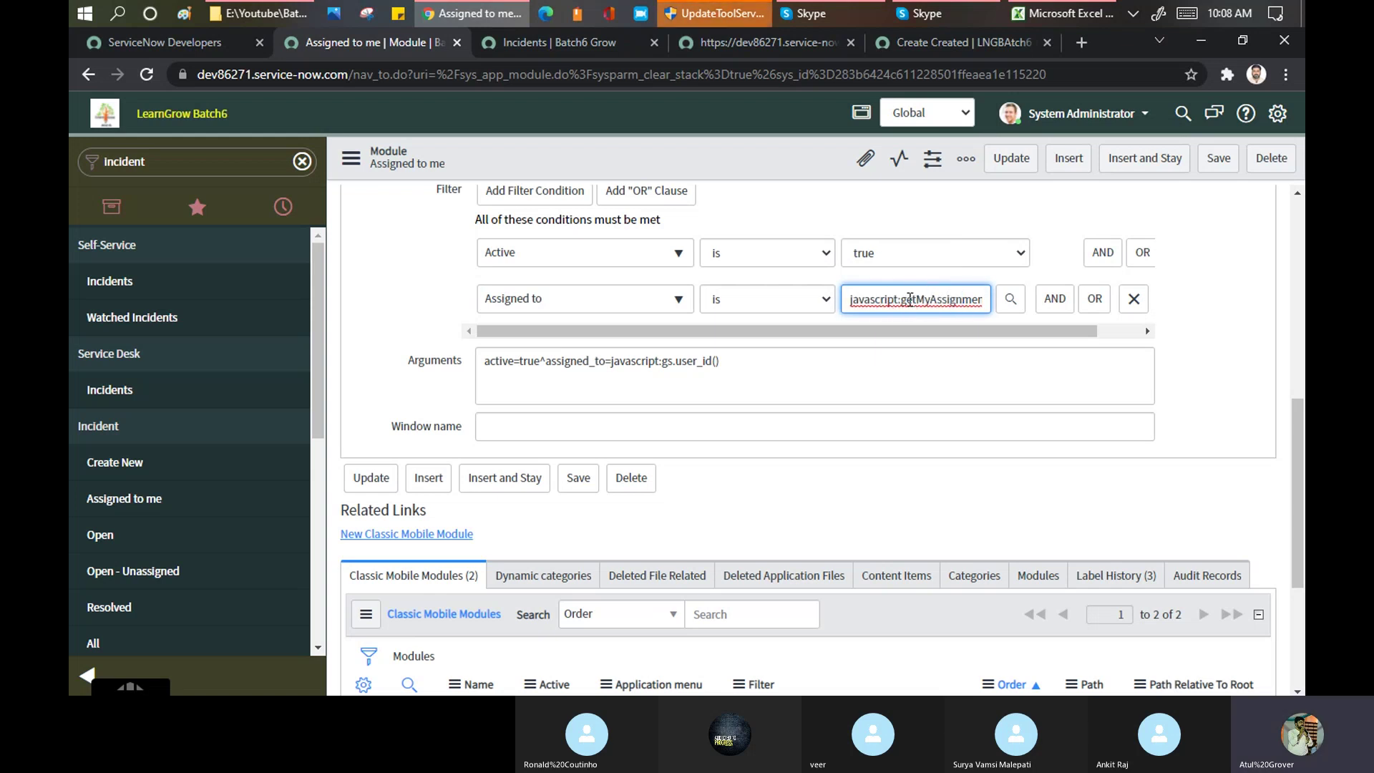
drag(899, 299, 1002, 301)
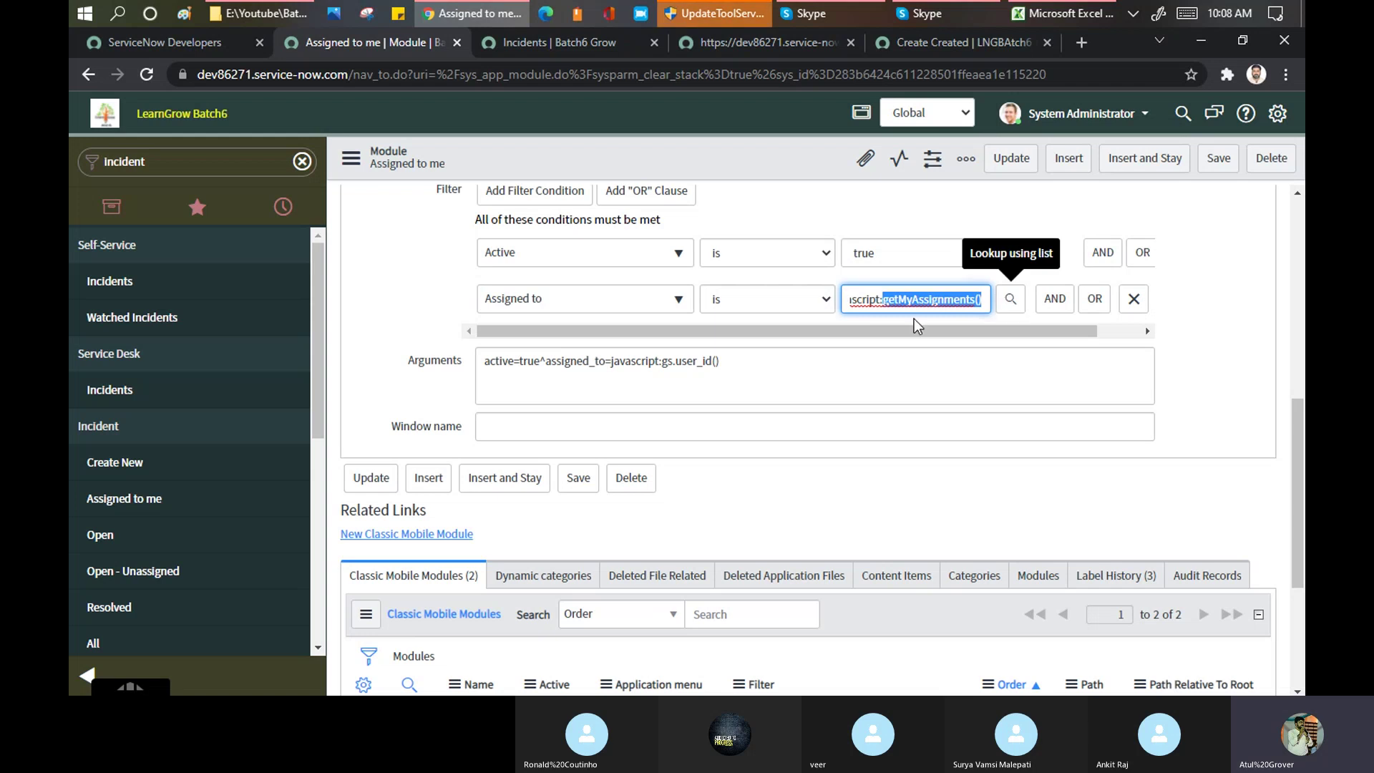
click(486, 366)
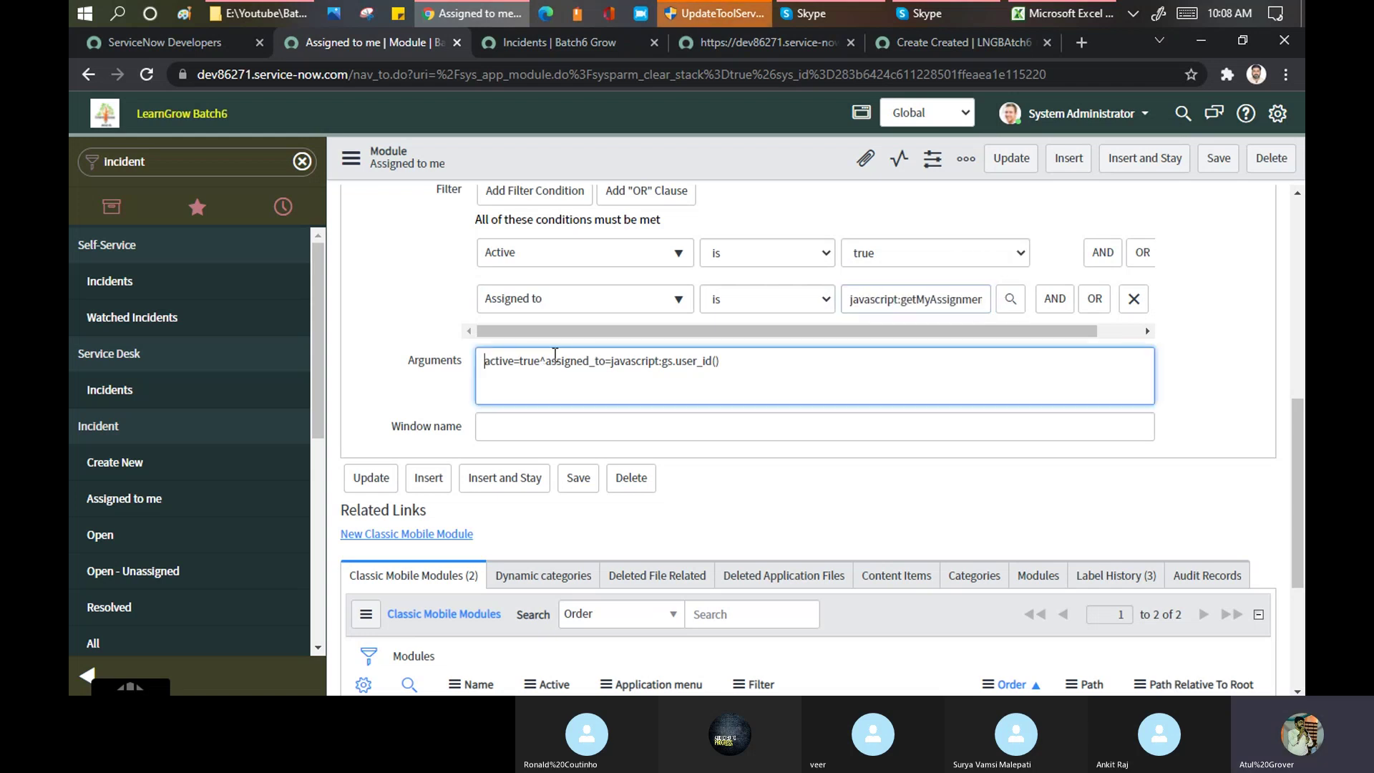
triple_click(731, 364)
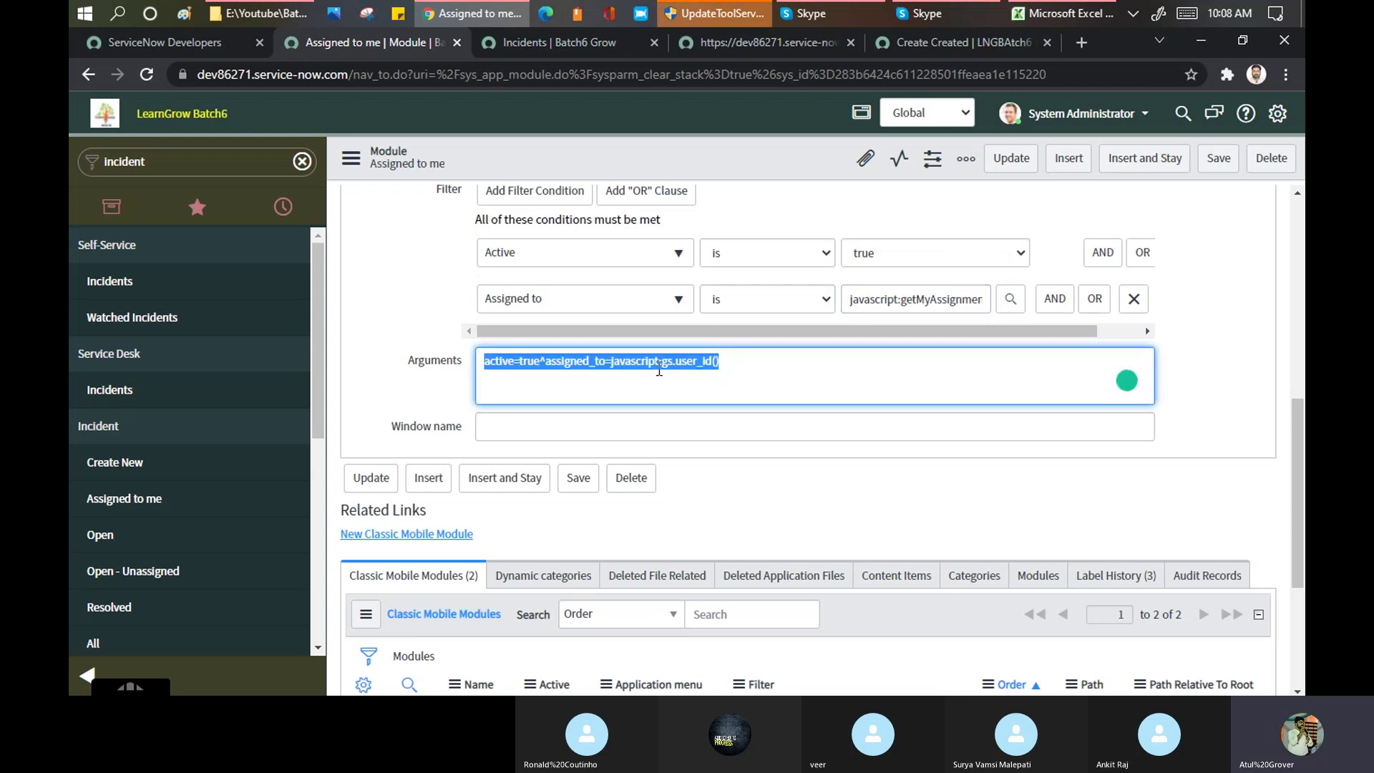
Compare the Incidents list's applied filter with the module's Assigned to condition and the javascript:gs.user_id() part of its arguments
click(530, 45)
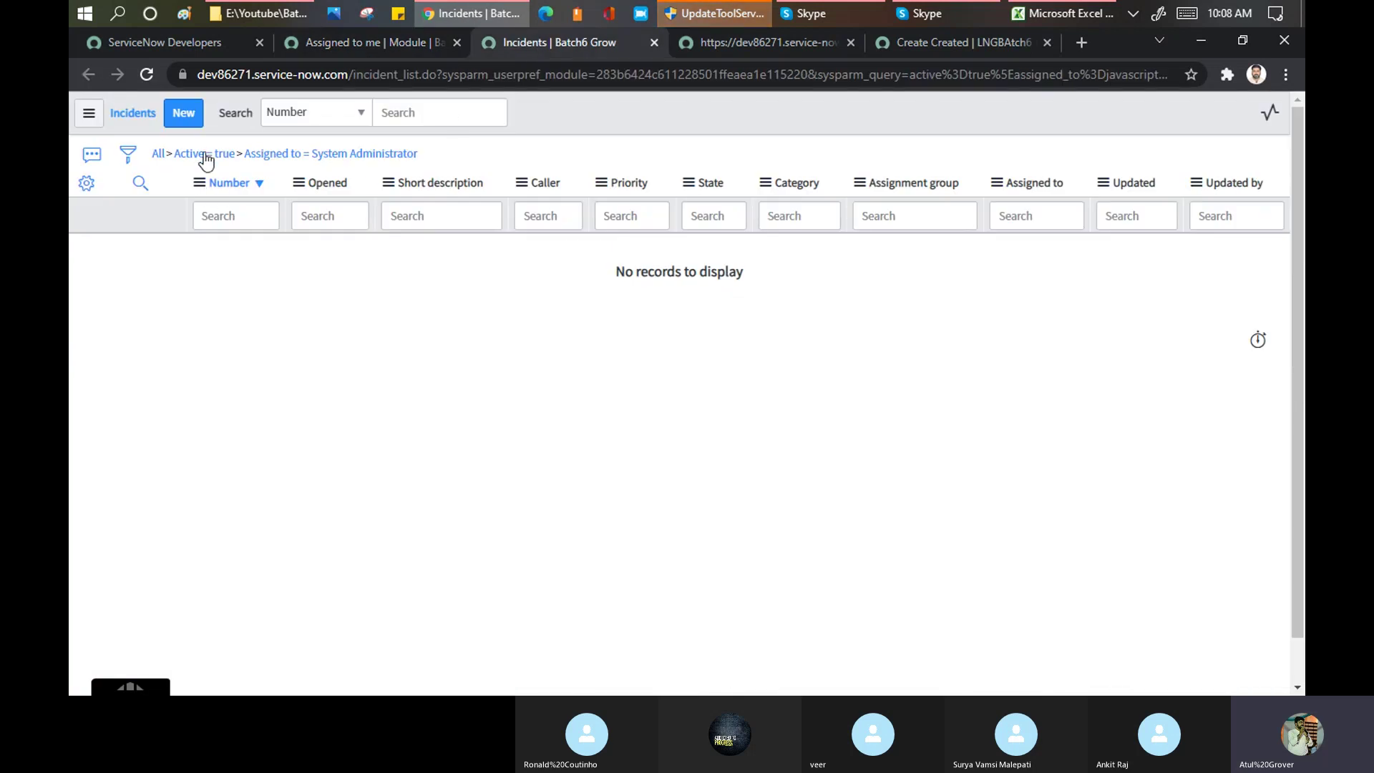
click(324, 45)
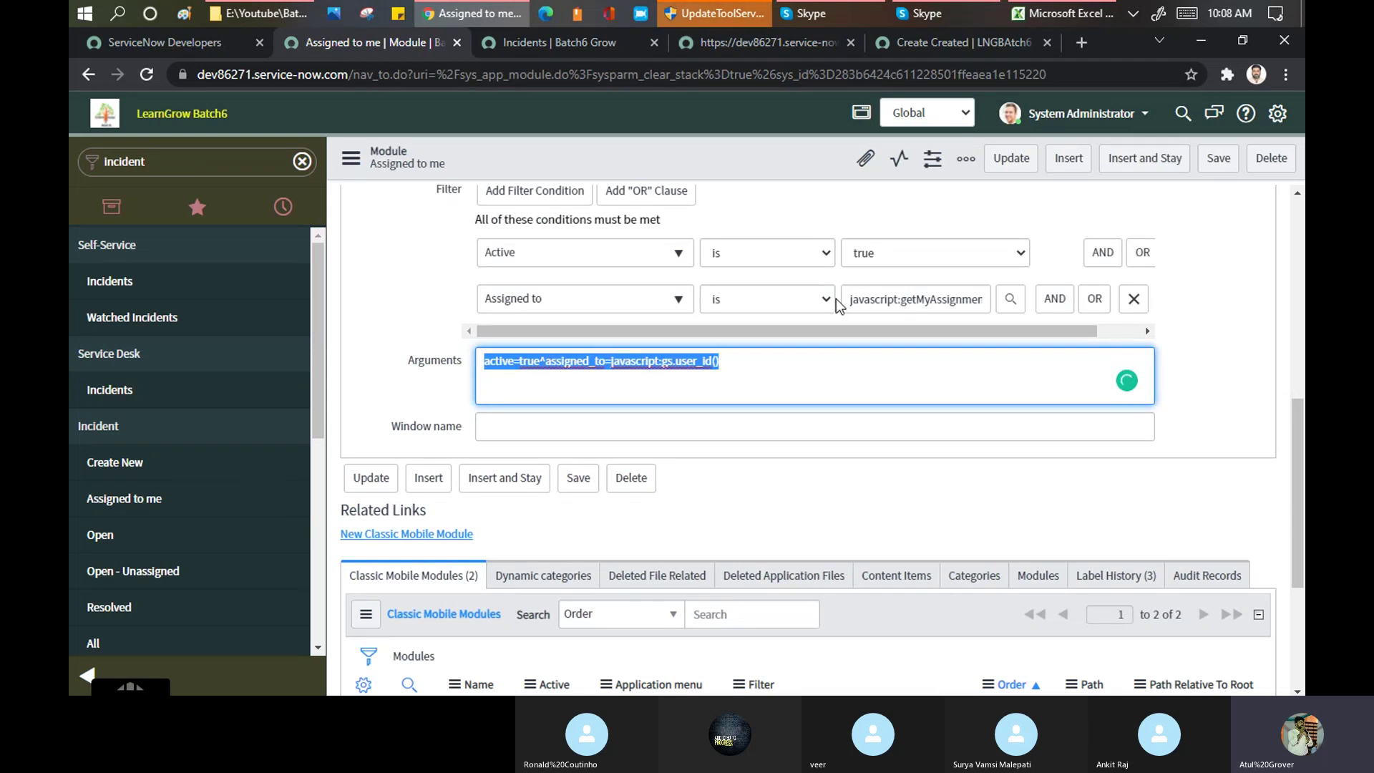
drag(852, 301, 982, 302)
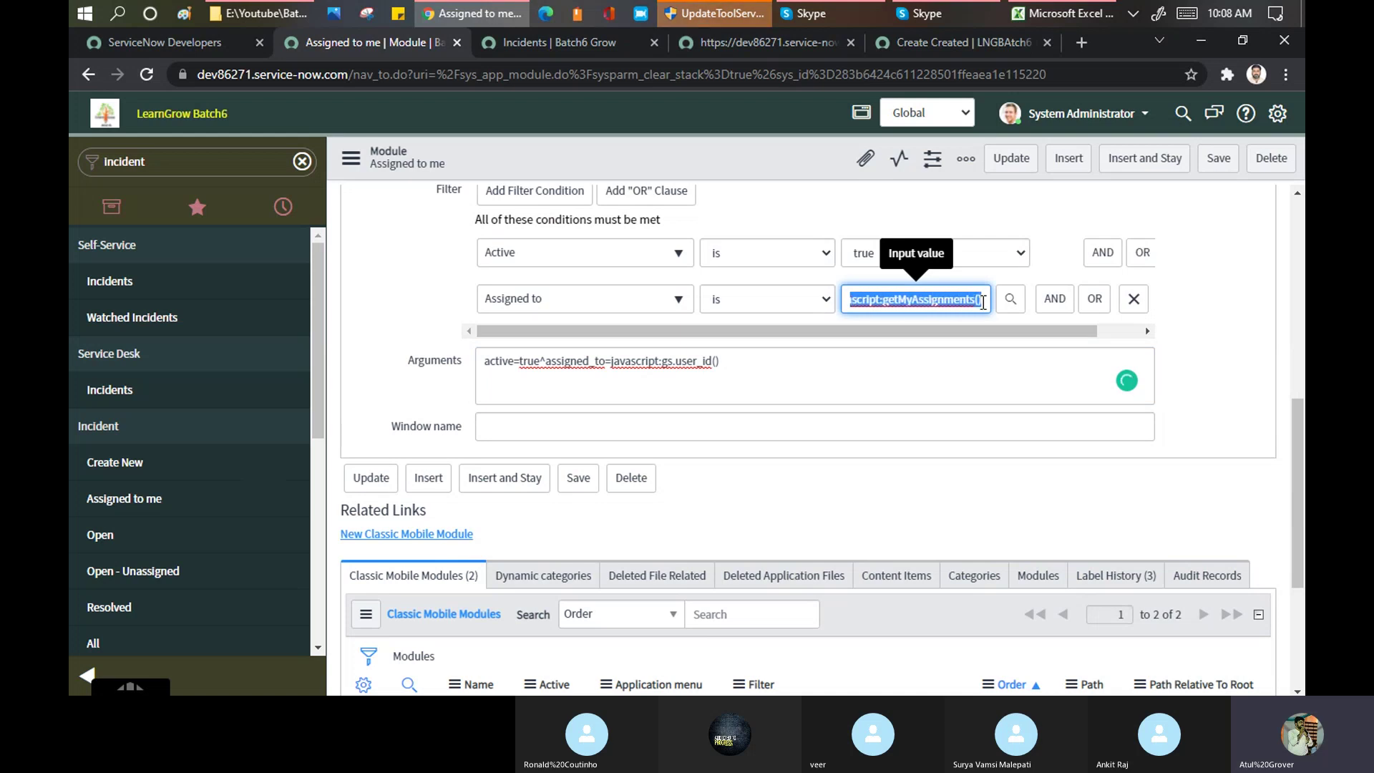
click(559, 42)
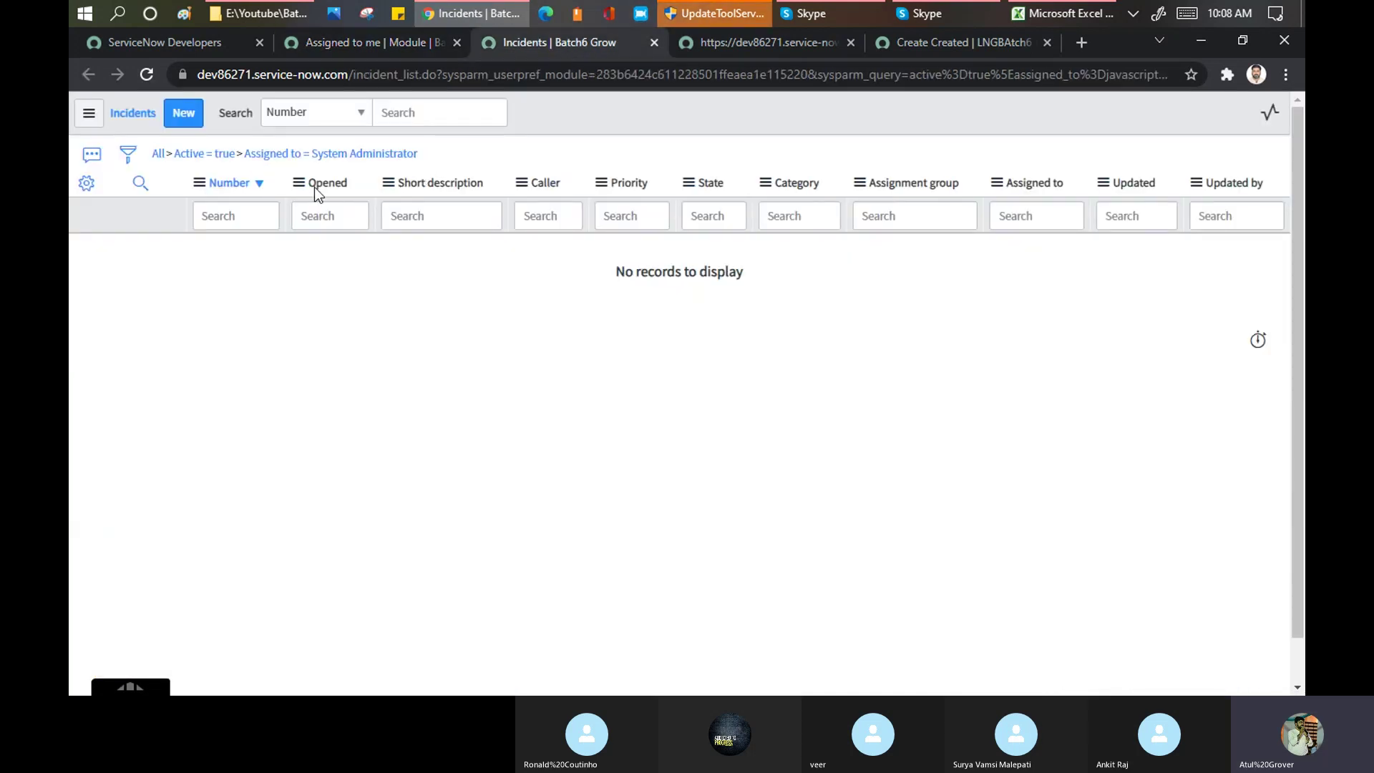
click(222, 161)
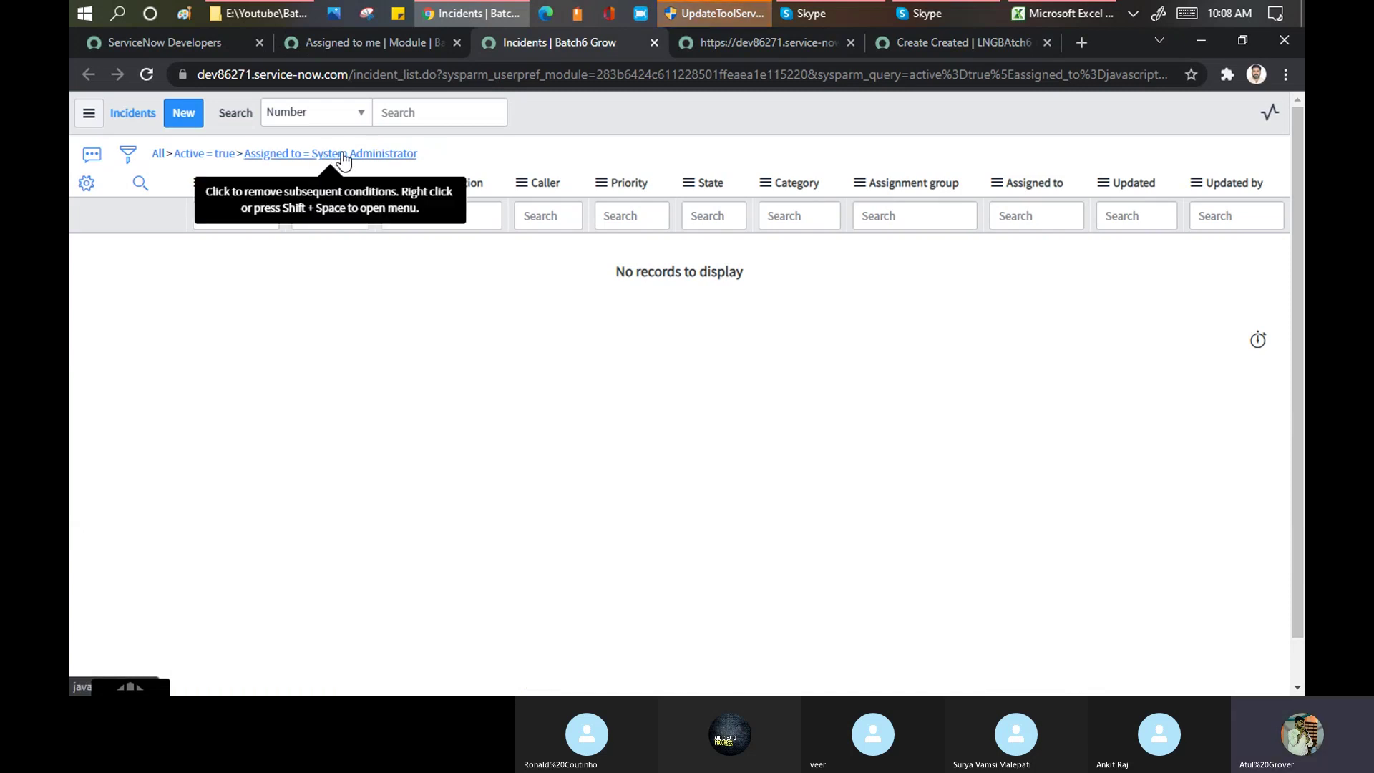
click(341, 43)
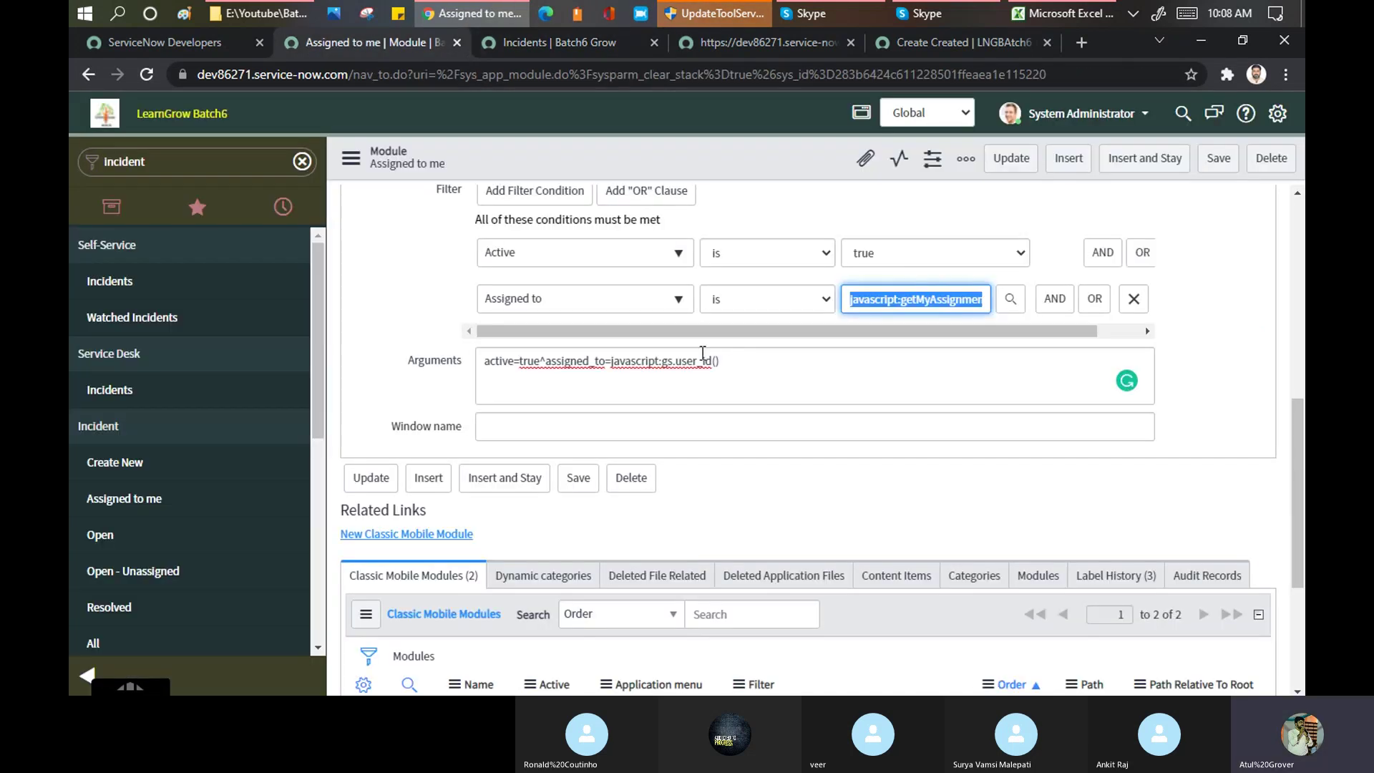
drag(731, 356, 613, 387)
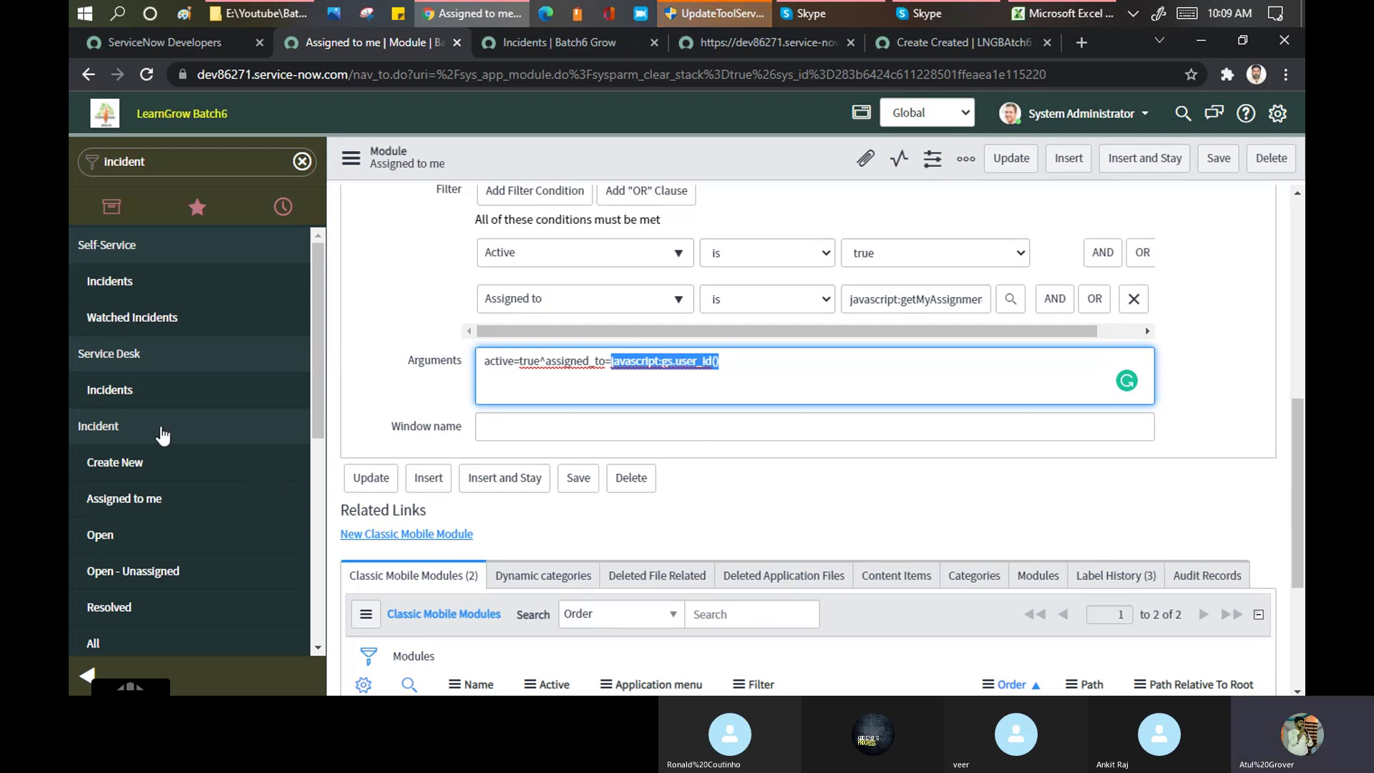
Open the Incident application's All module record for editing, down to its link type settings
scroll(179, 362, down, 5)
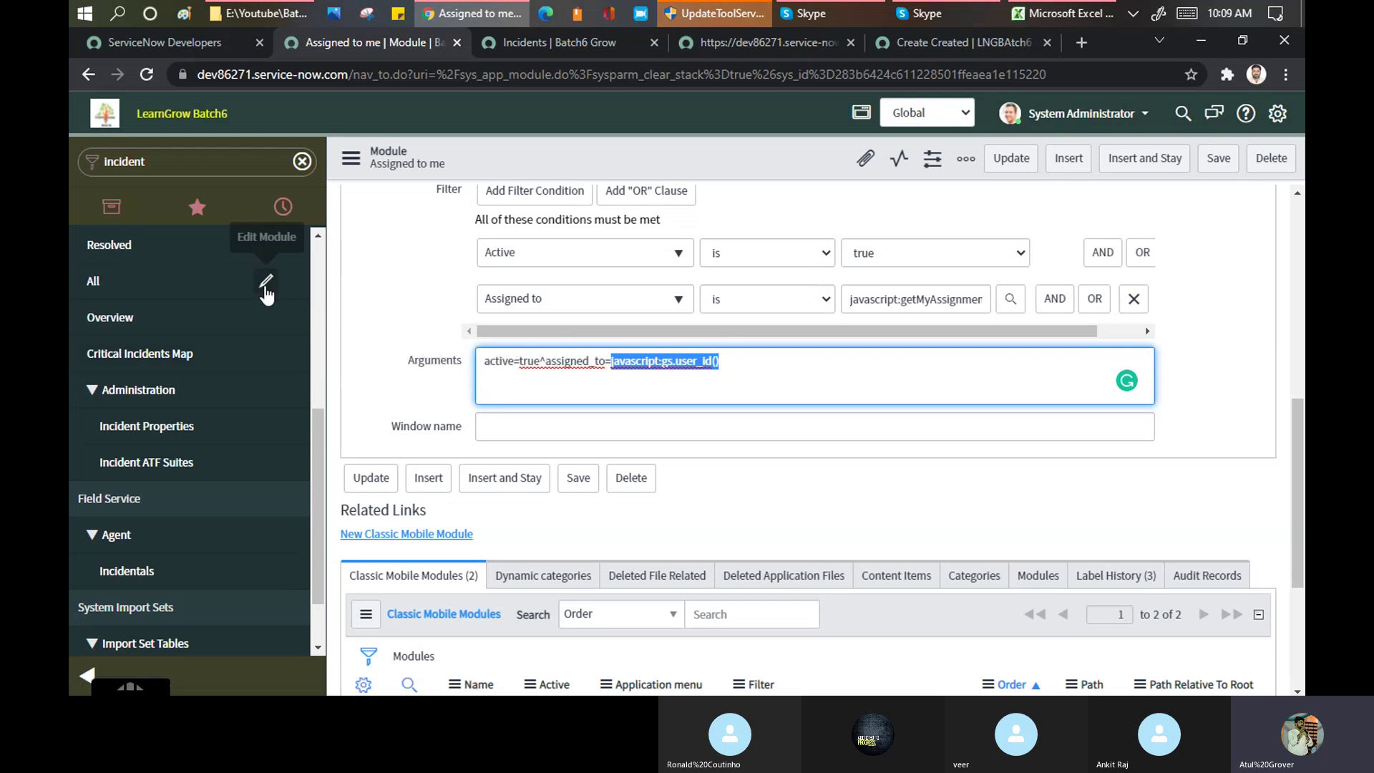
click(266, 282)
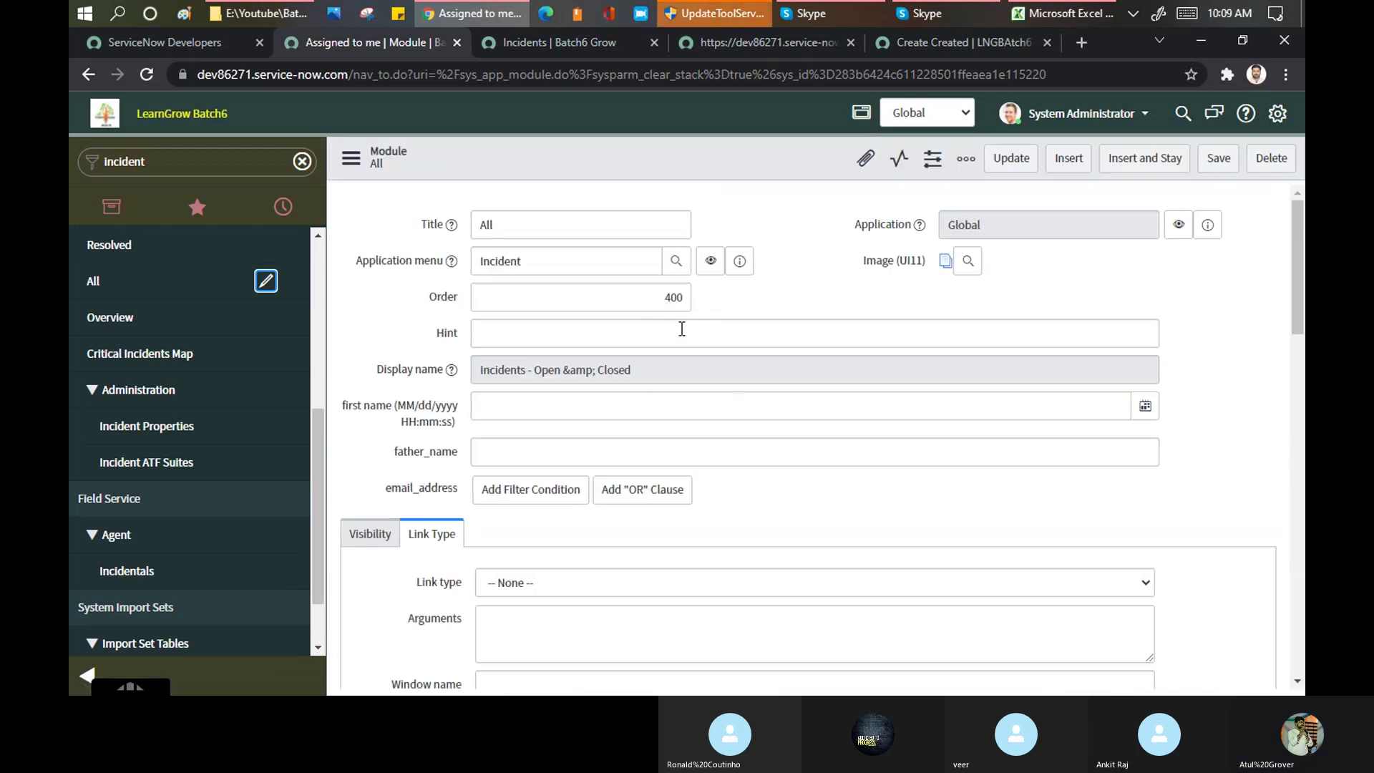
scroll(679, 380, down, 5)
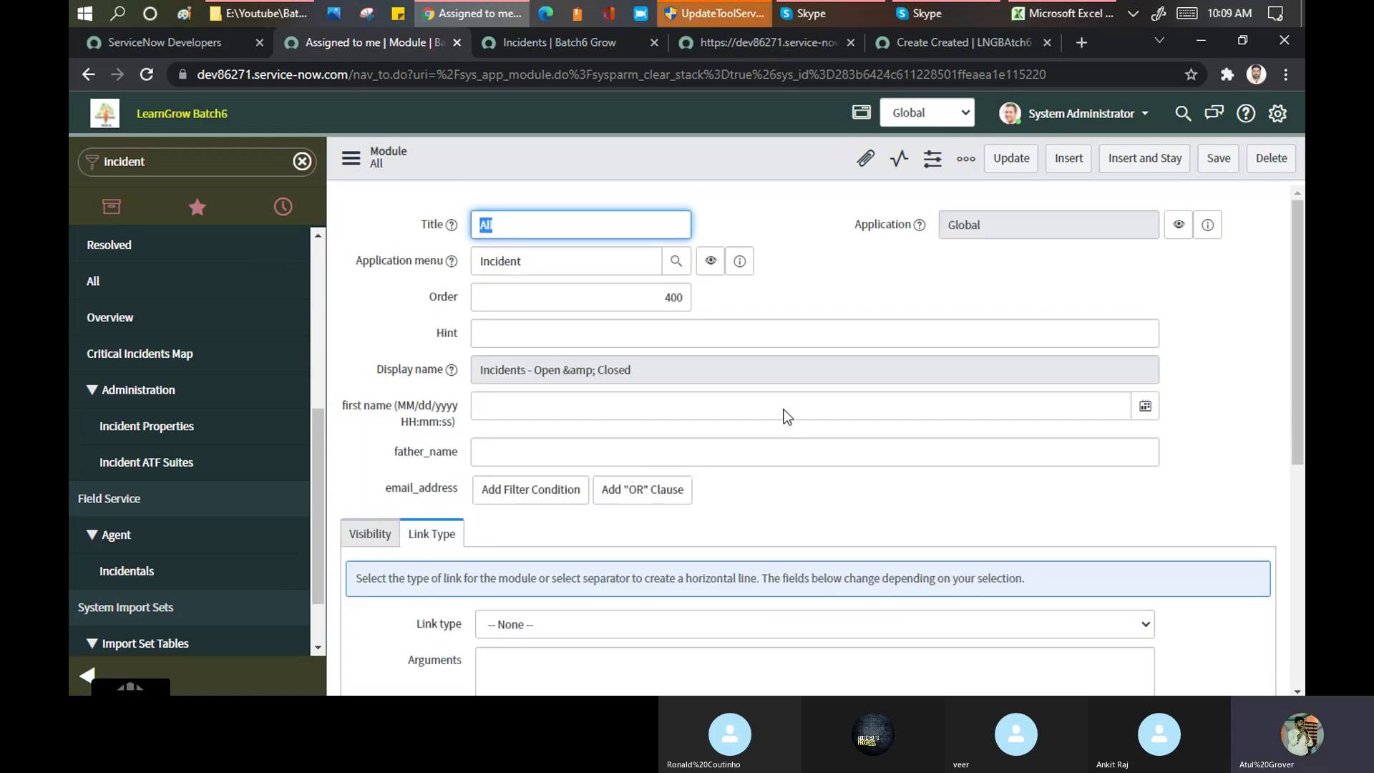
scroll(787, 415, down, 4)
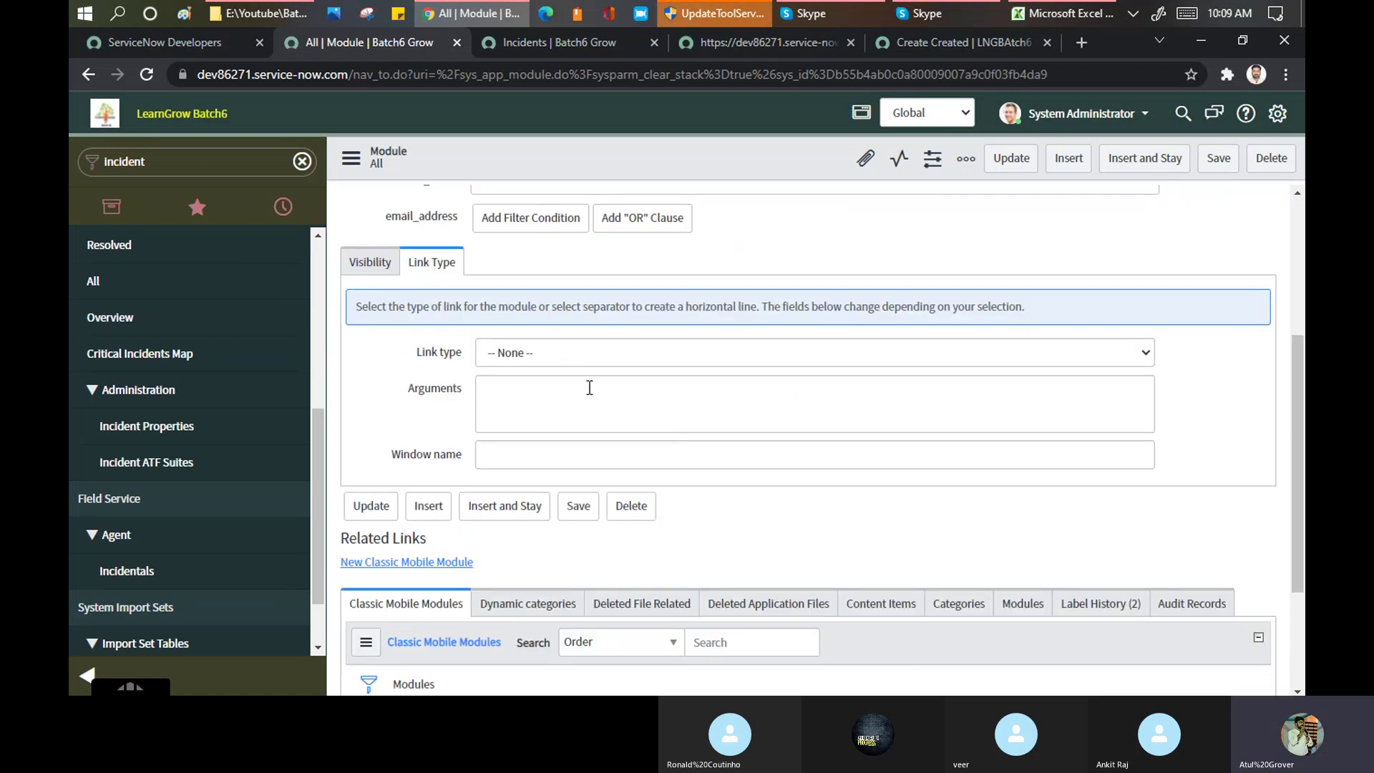
Examine the All module record's fields, empty arguments and the available link type options
scroll(588, 387, down, 1)
scroll(588, 388, up, 1)
scroll(589, 389, up, 2)
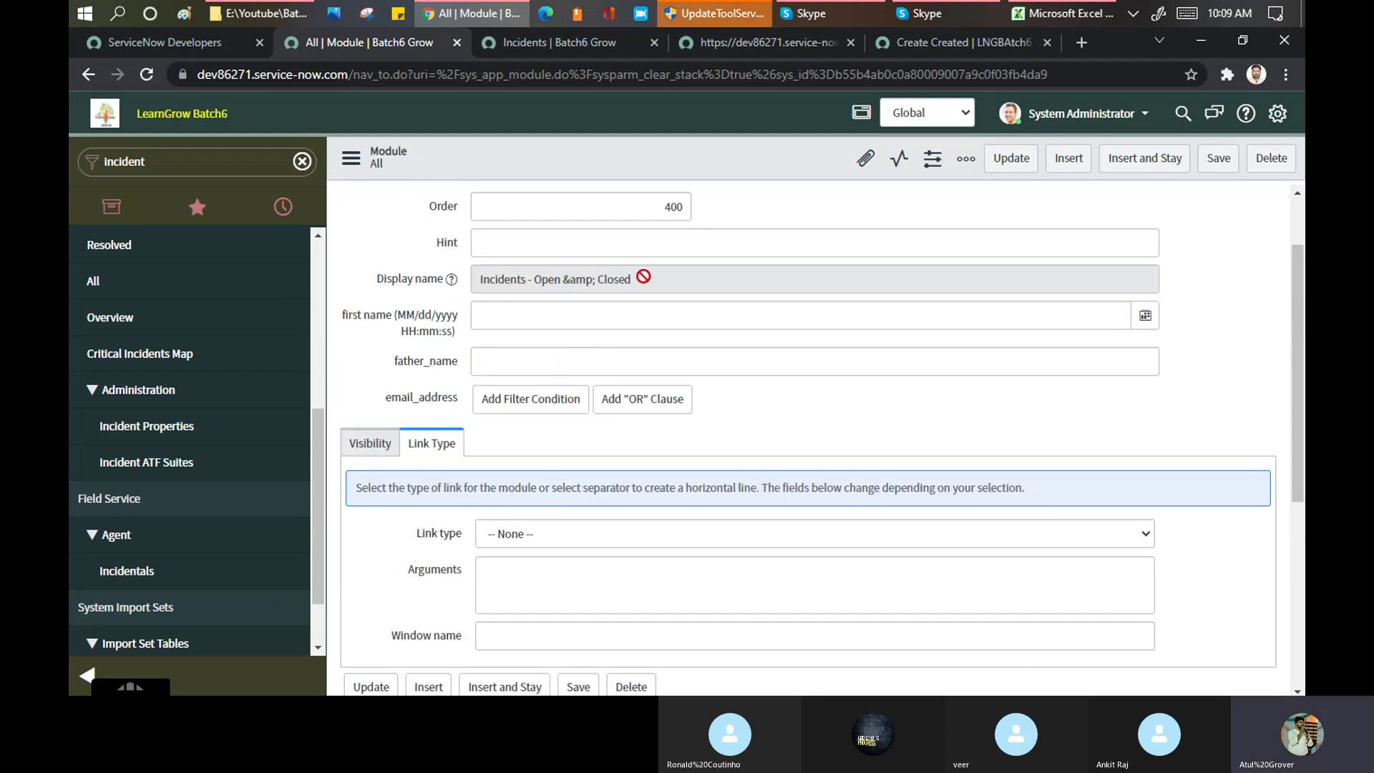
scroll(604, 351, down, 4)
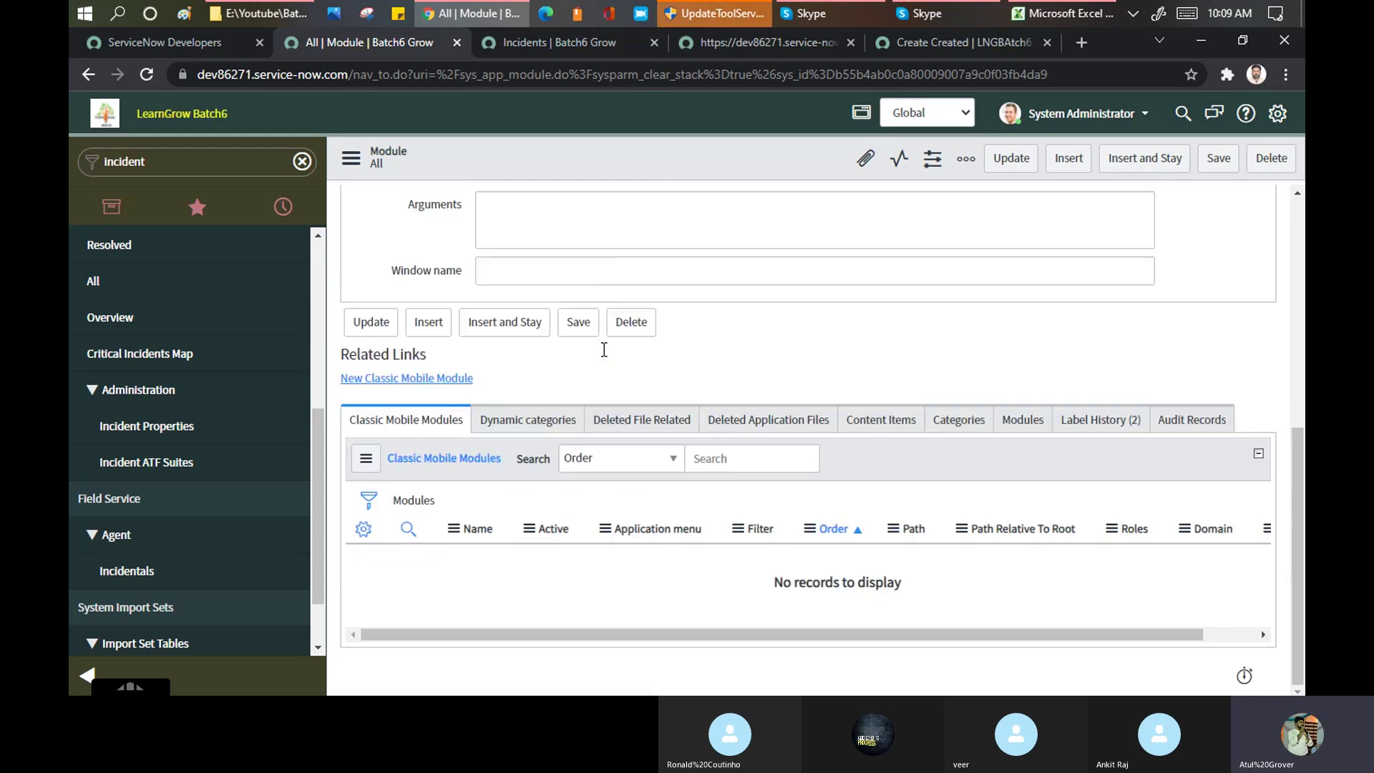
scroll(607, 356, up, 1)
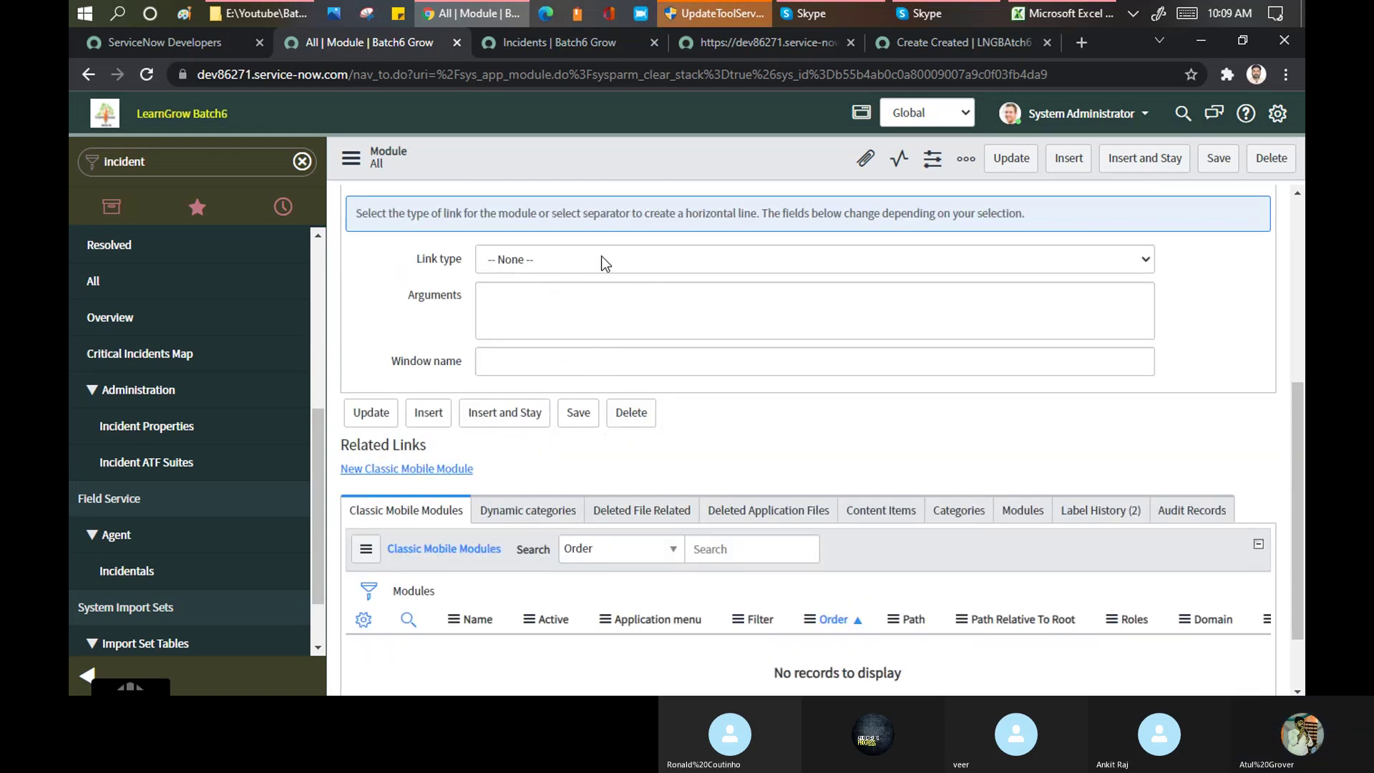
click(927, 258)
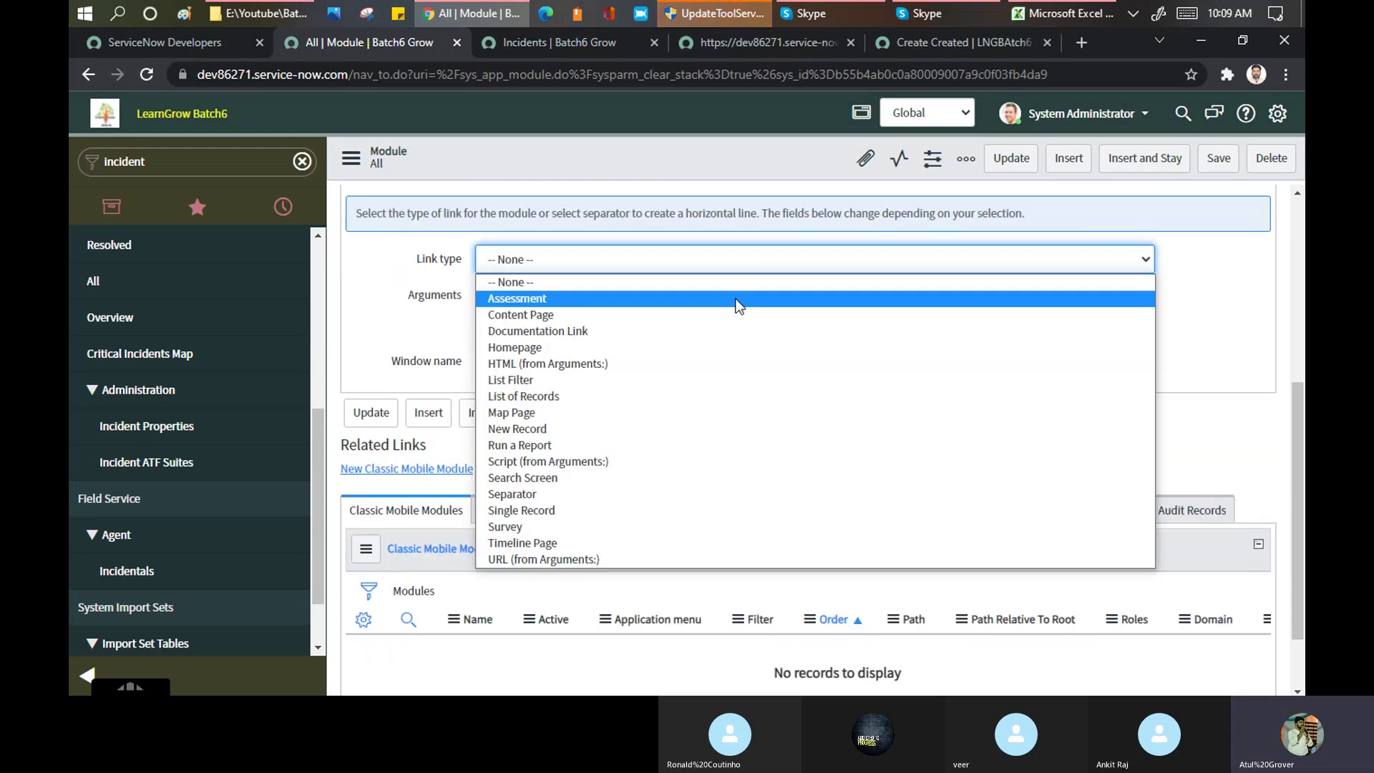
click(385, 275)
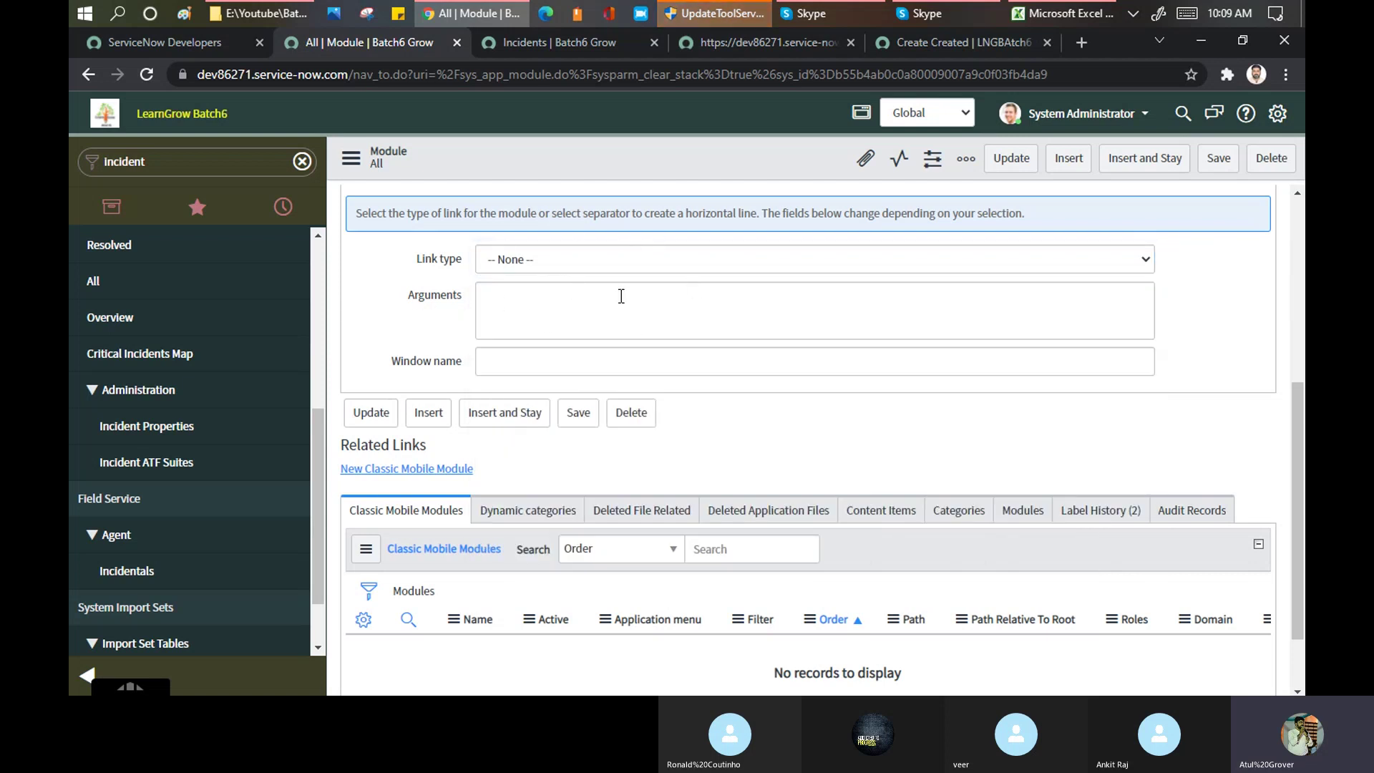
scroll(618, 272, up, 5)
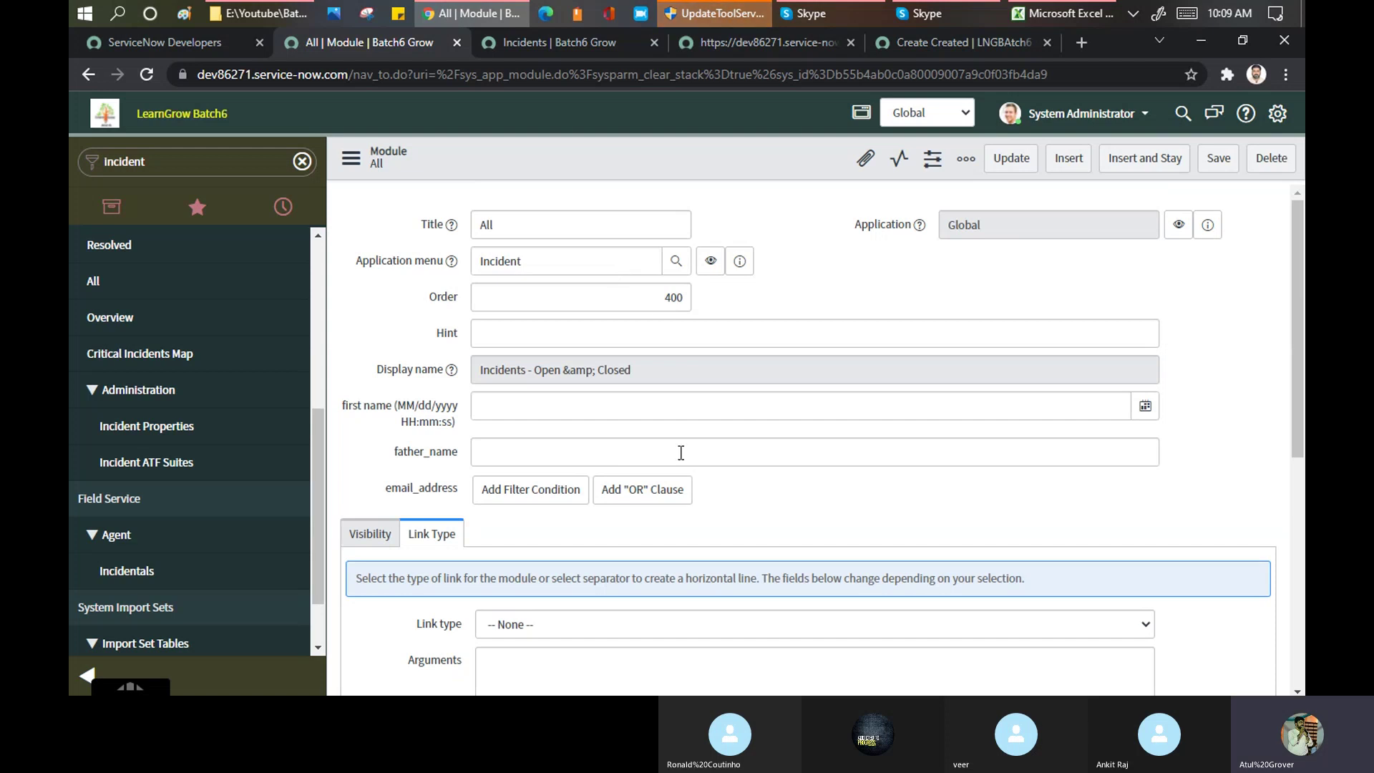
scroll(681, 452, down, 1)
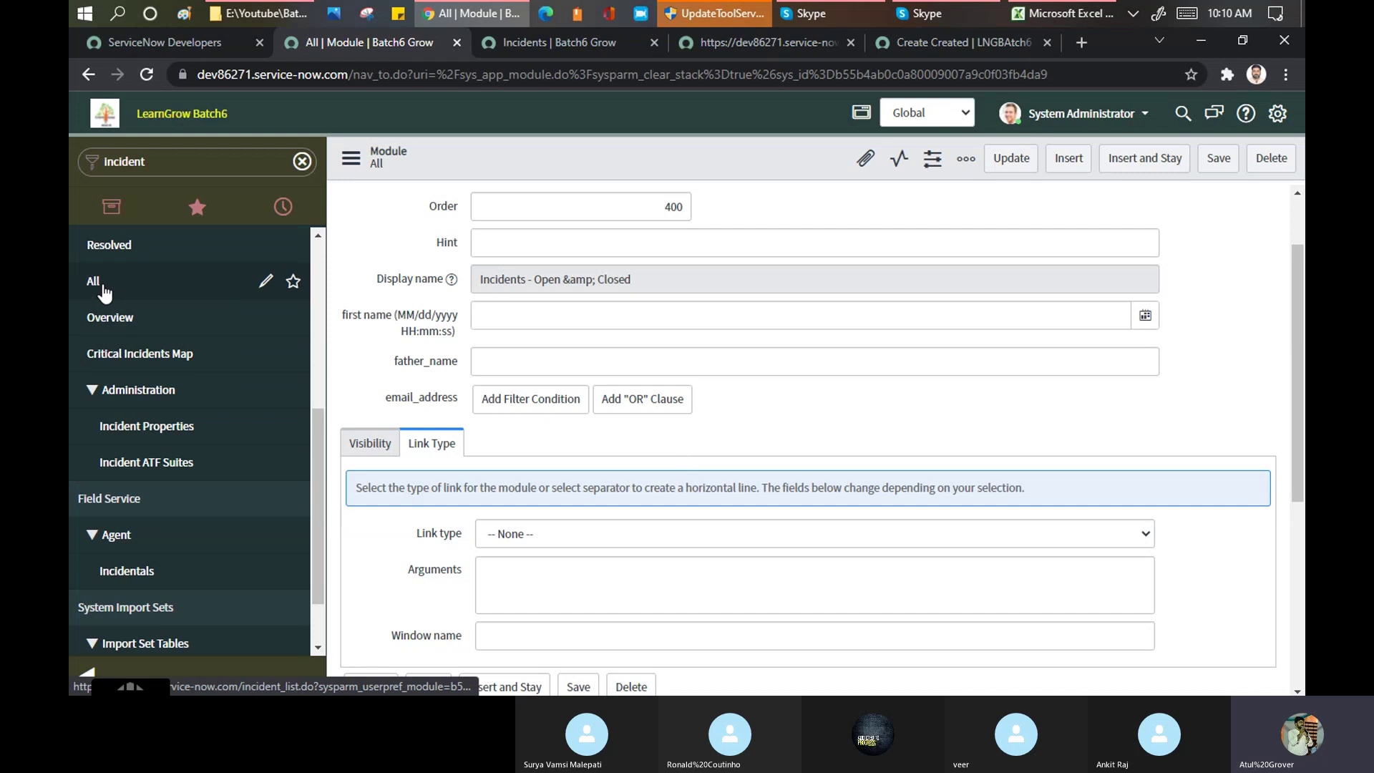
Open the Incident application's All module in a separate browser tab and look through its list to the end
middle_click(143, 297)
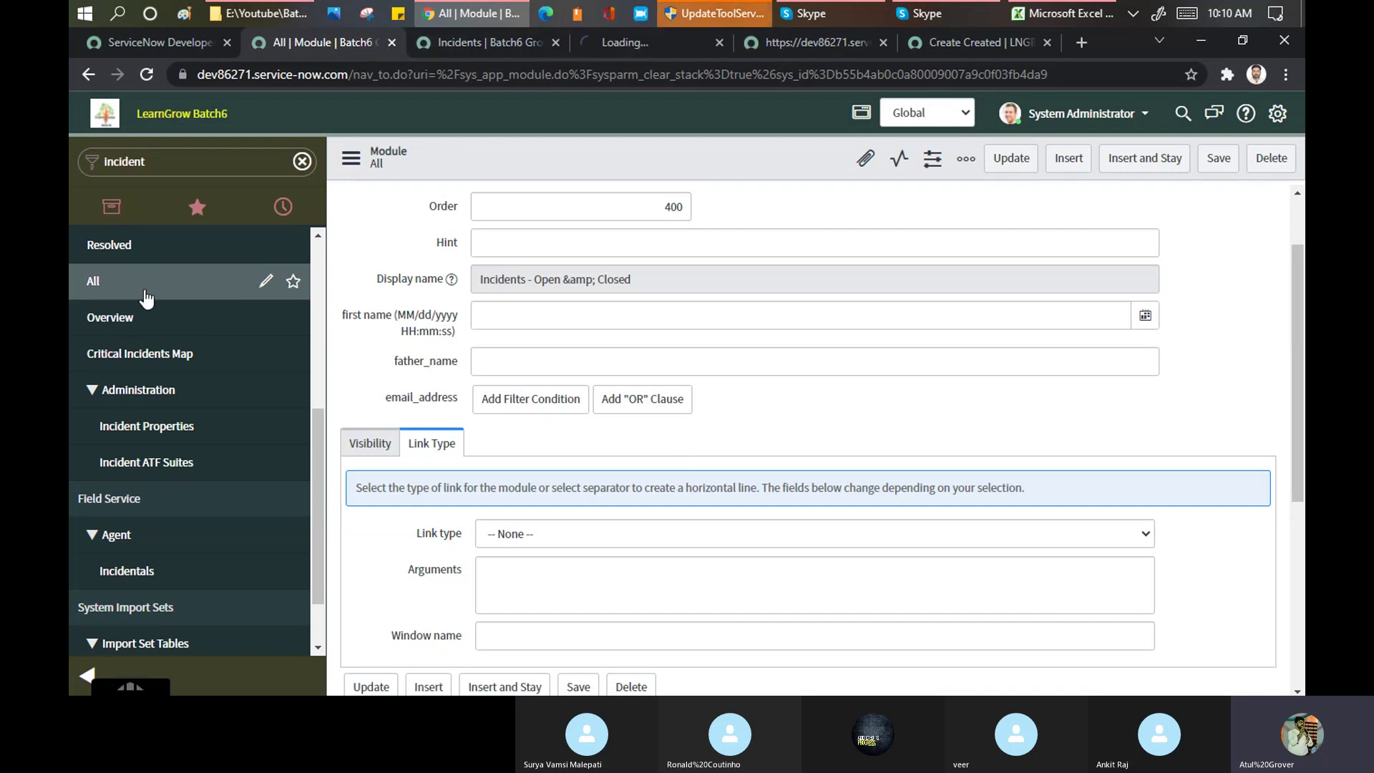
click(625, 53)
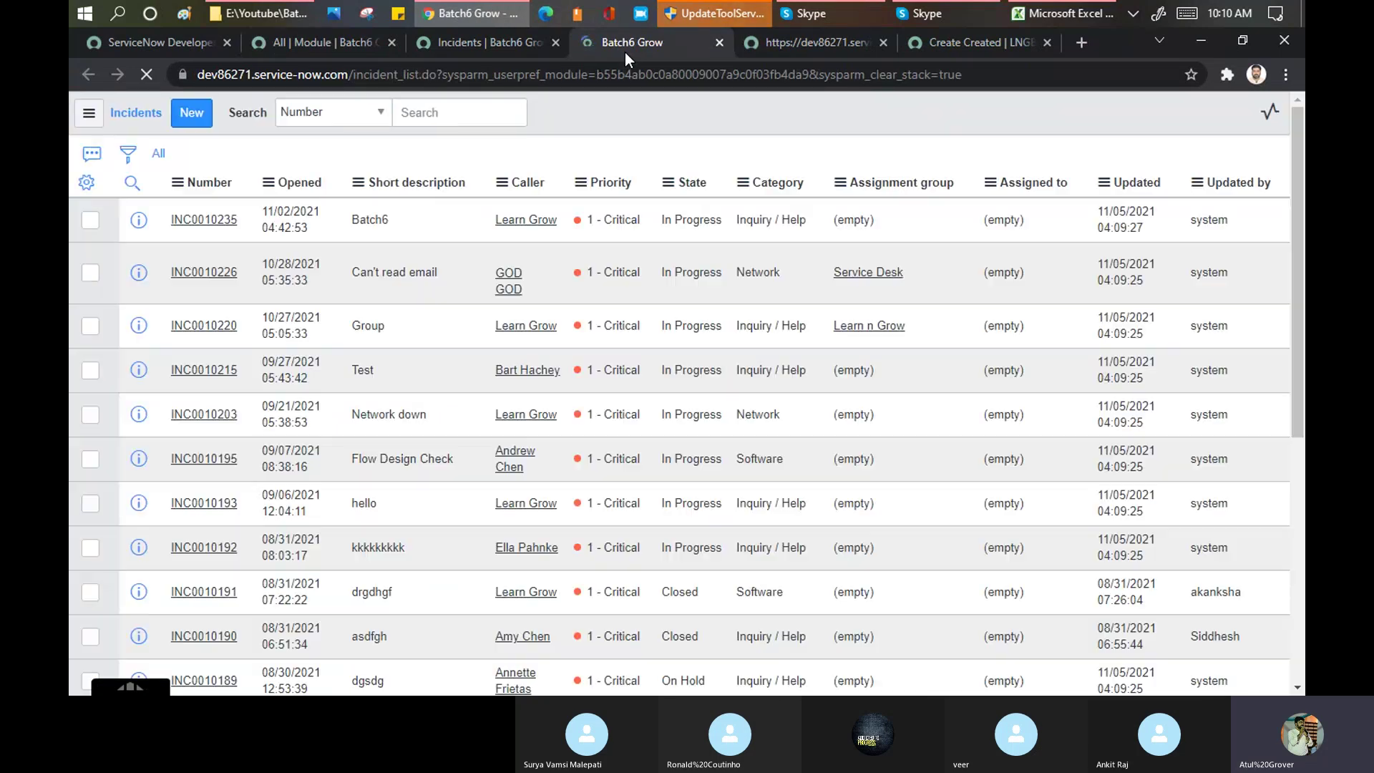
scroll(1141, 275, down, 6)
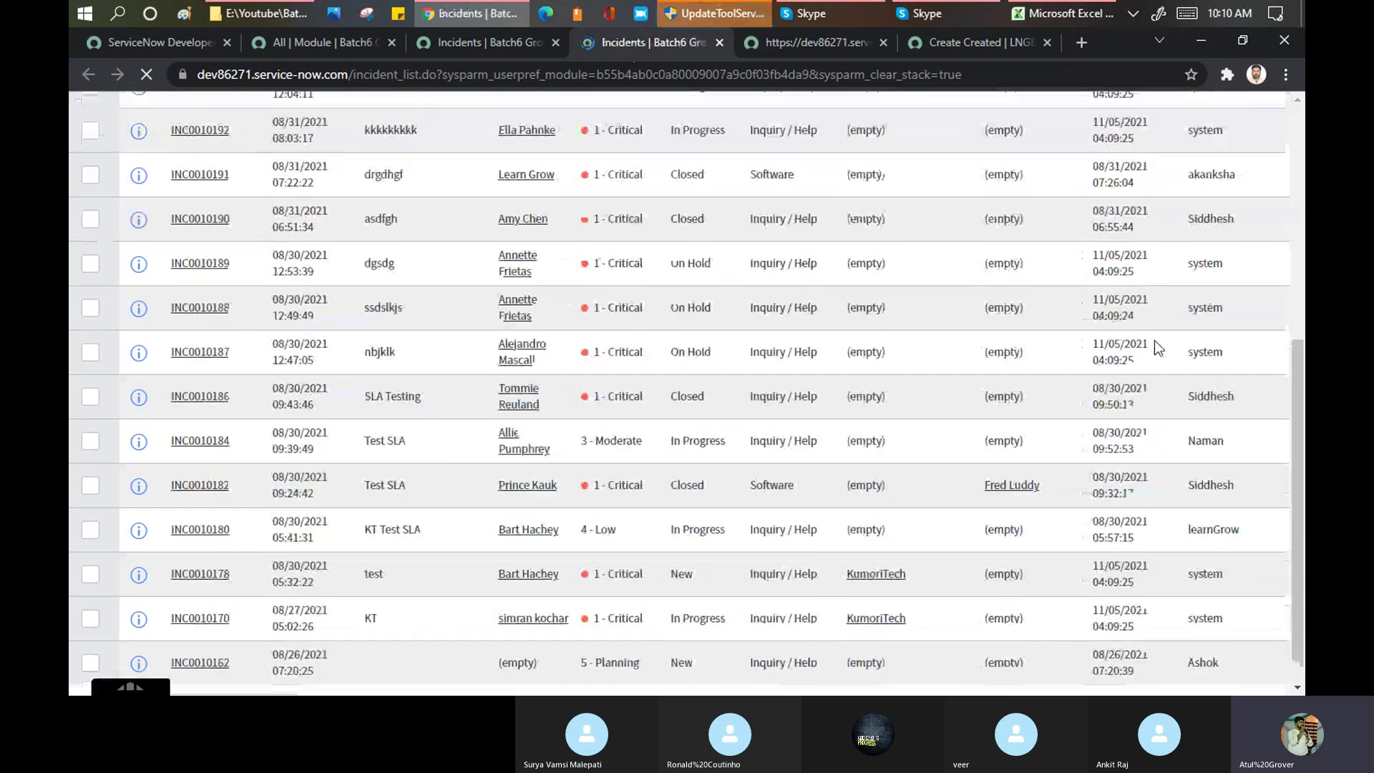
scroll(1270, 529, down, 1)
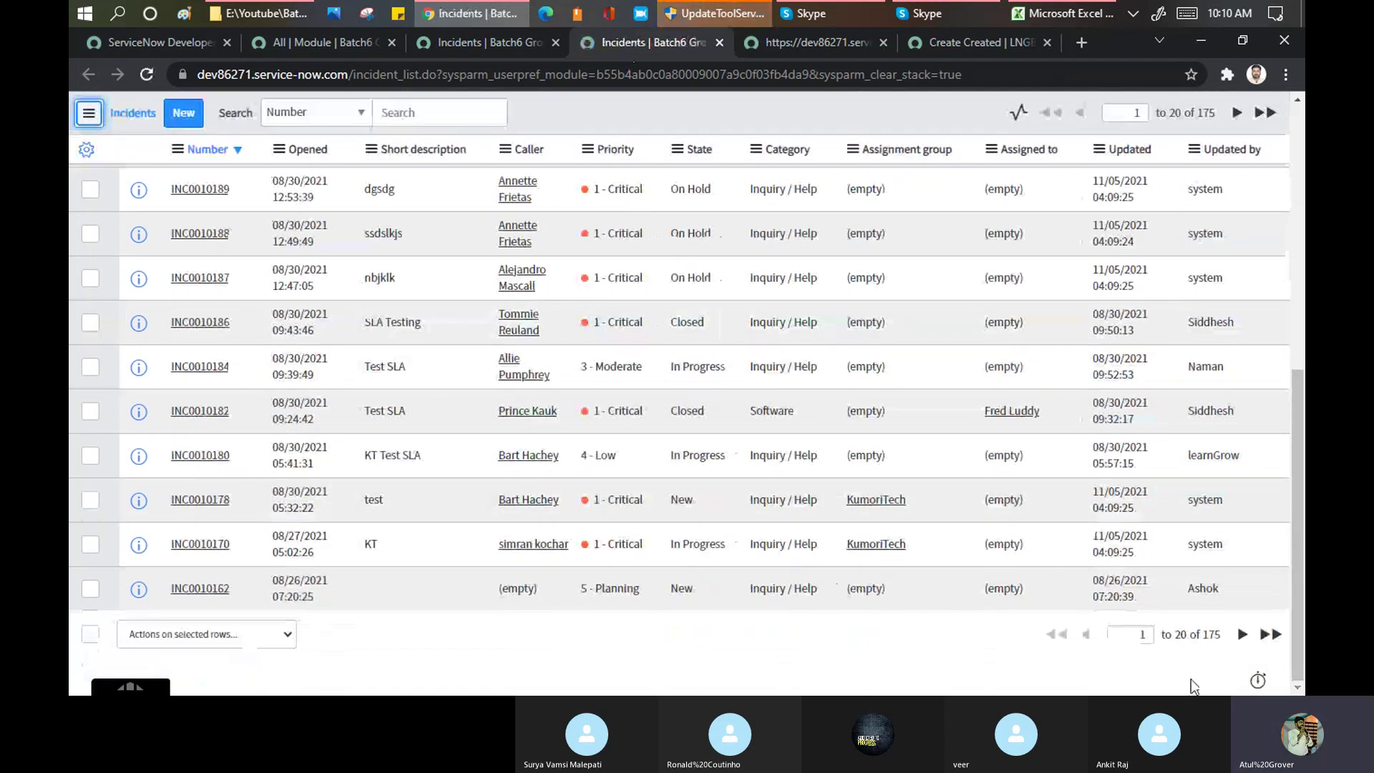
Show the list's response time with its browser breakdown, and highlight the sysparm parameters in the page address
click(1257, 678)
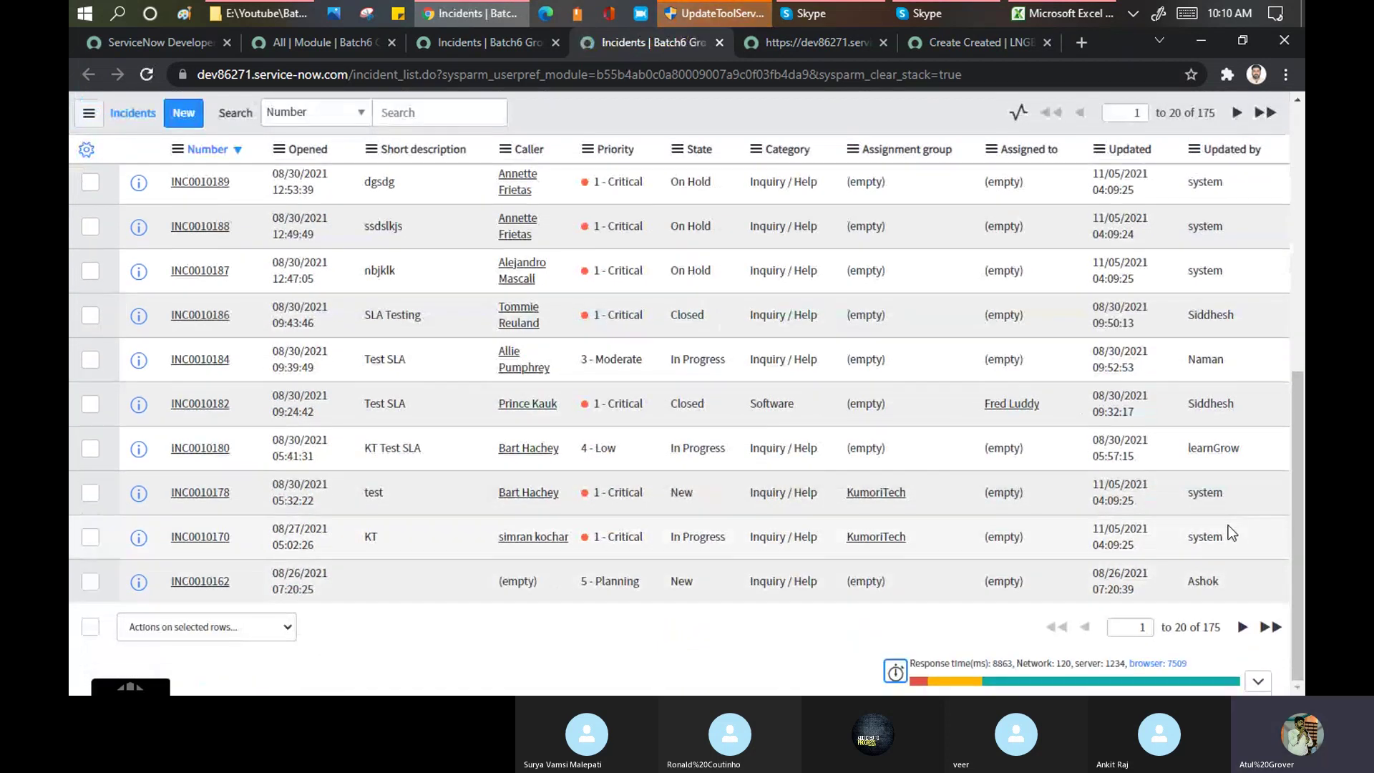
click(1161, 665)
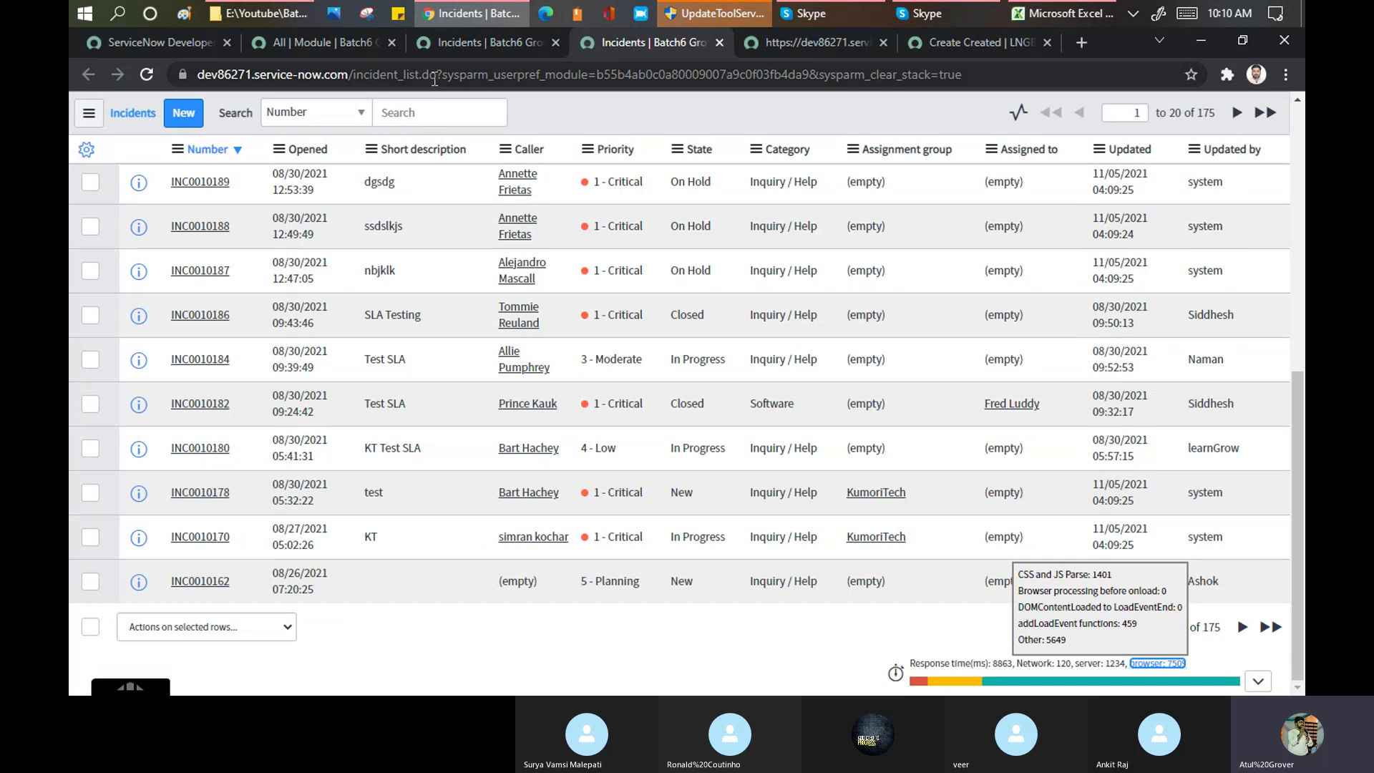
drag(441, 75, 971, 65)
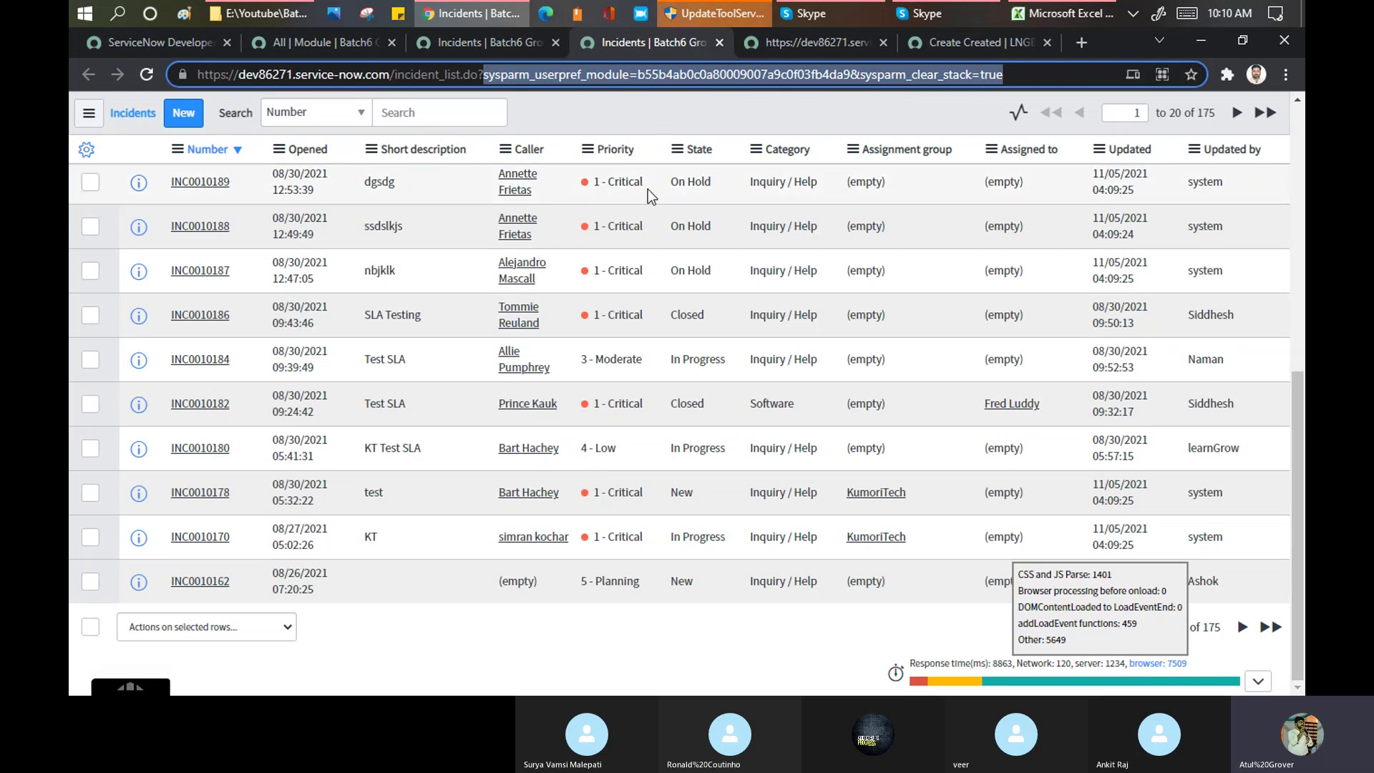
Return to the All module record and view its visibility settings
click(314, 41)
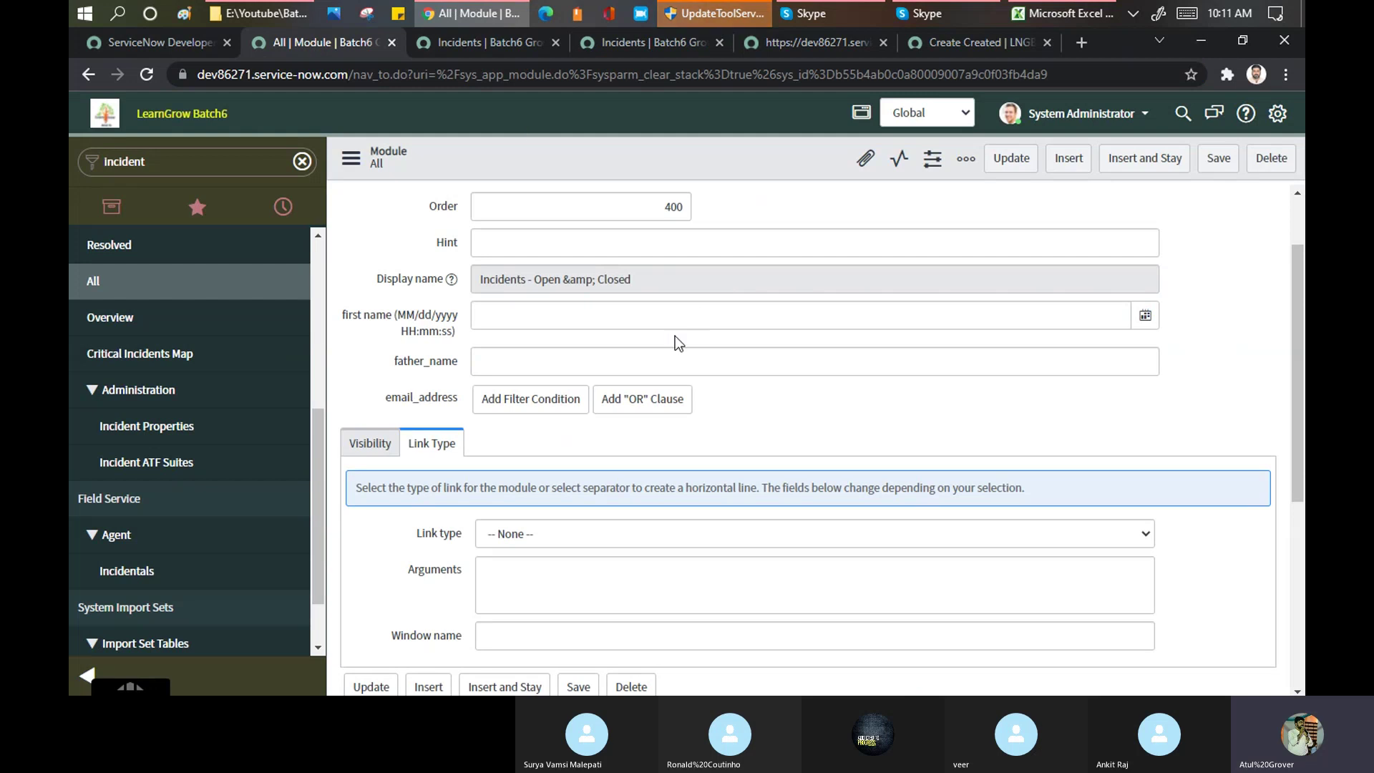
scroll(683, 317, down, 5)
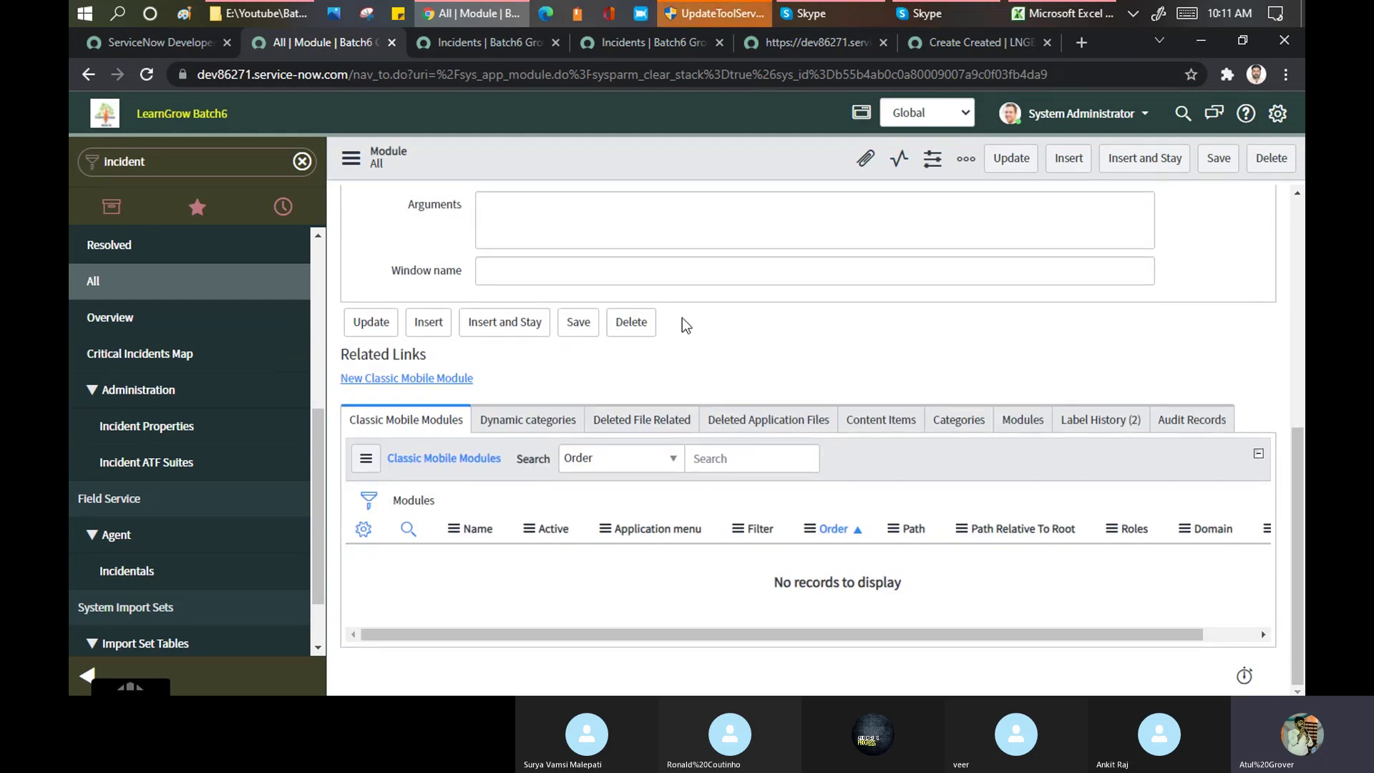
scroll(681, 317, up, 3)
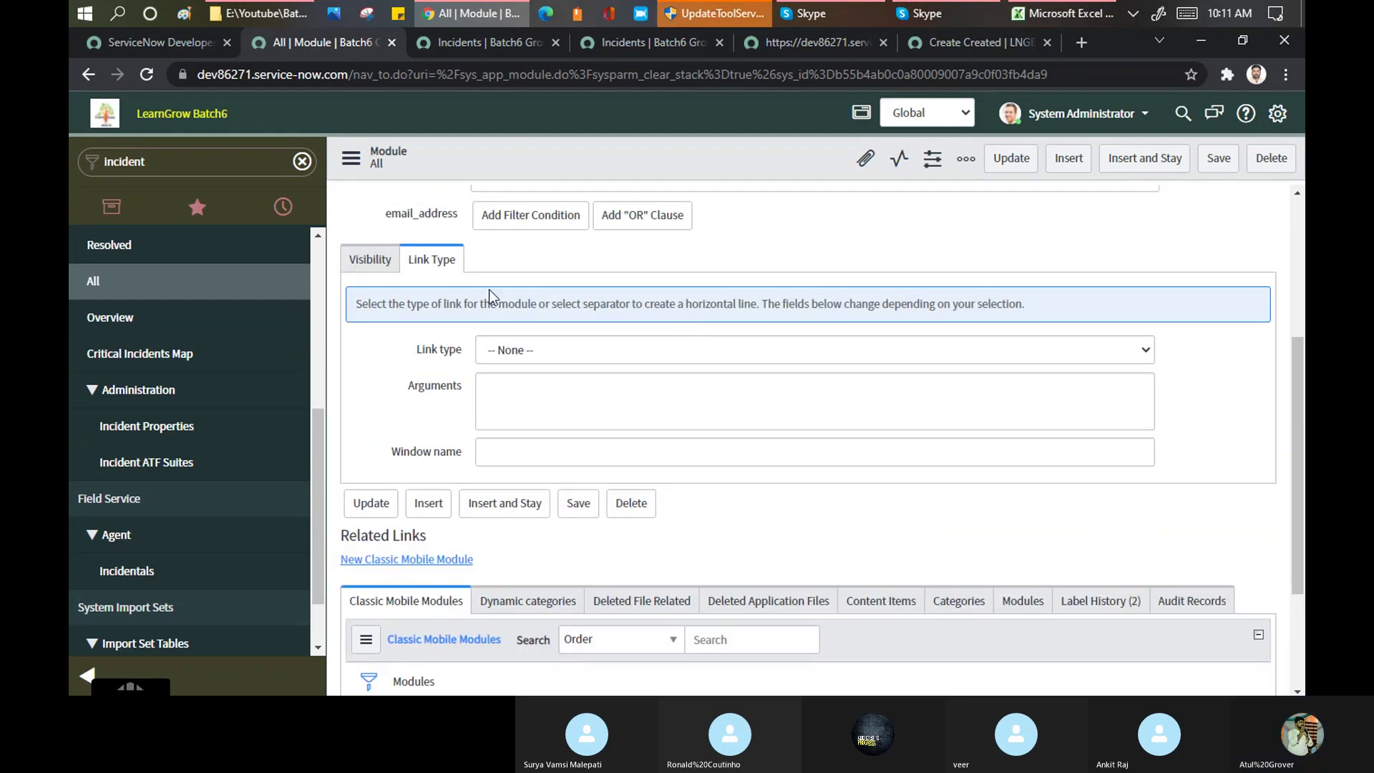
click(370, 261)
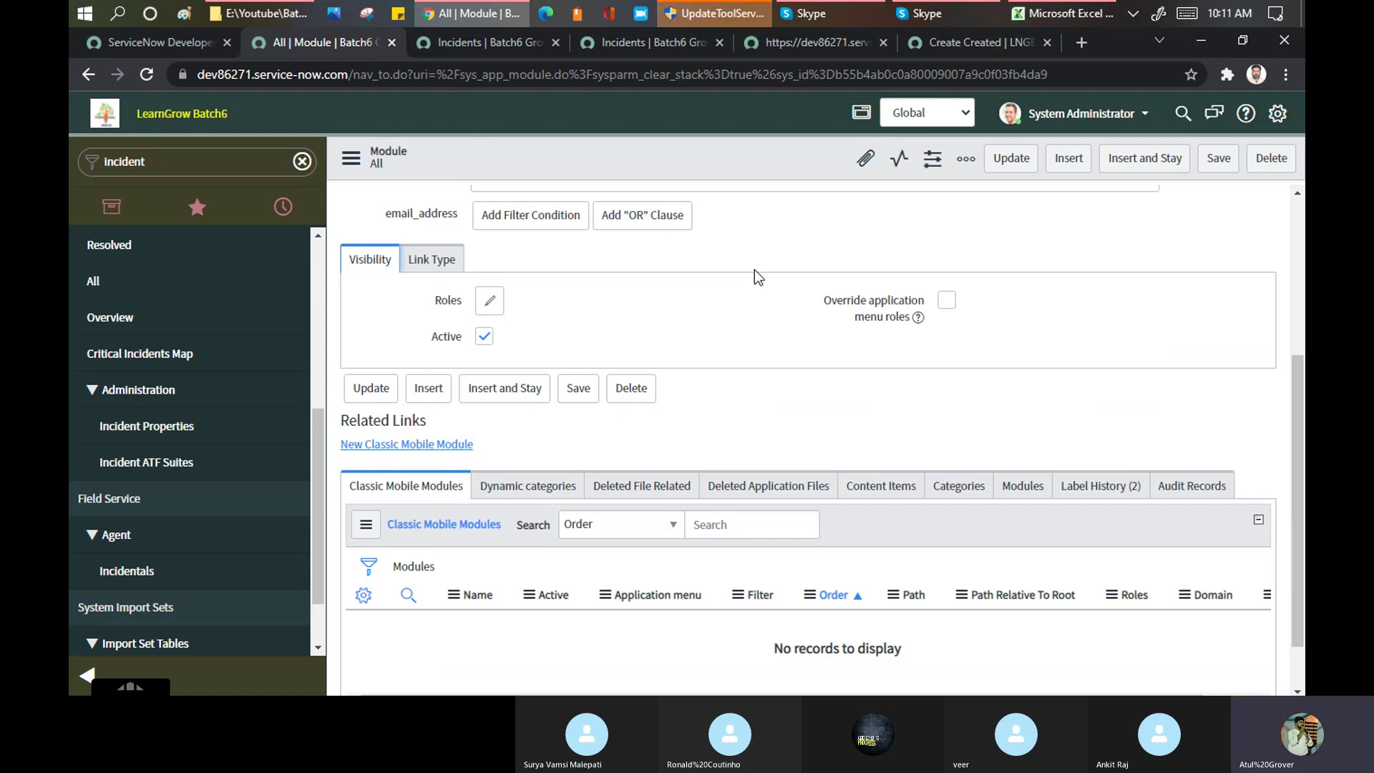
click(89, 19)
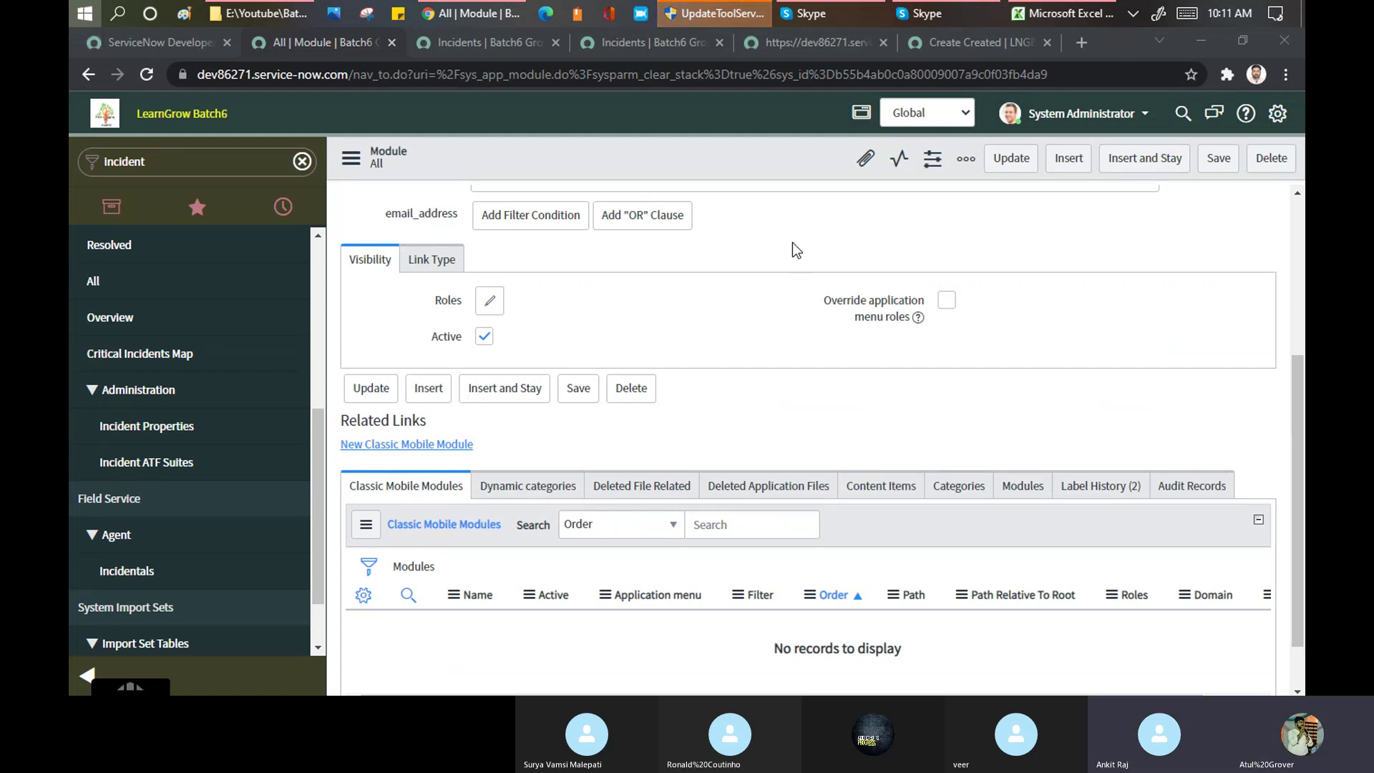
key(super)
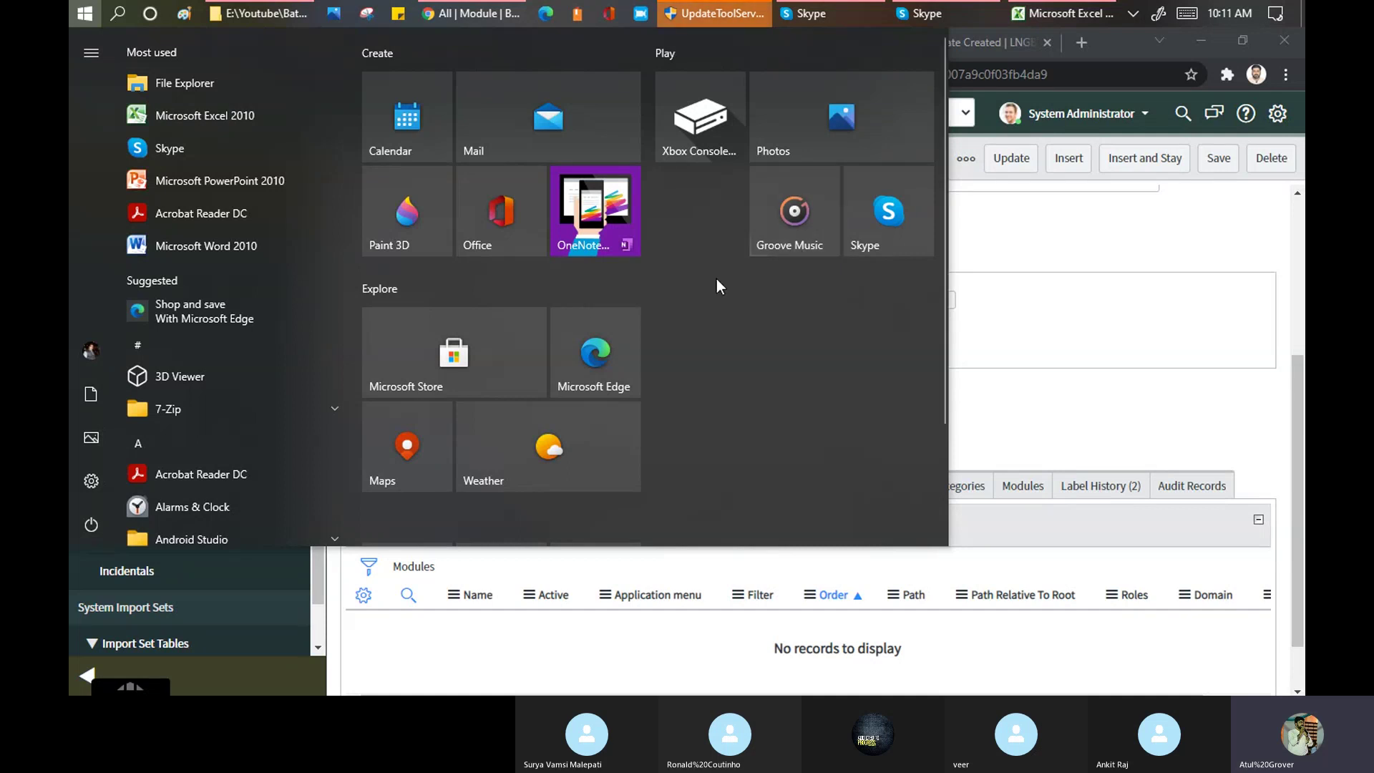
click(1058, 250)
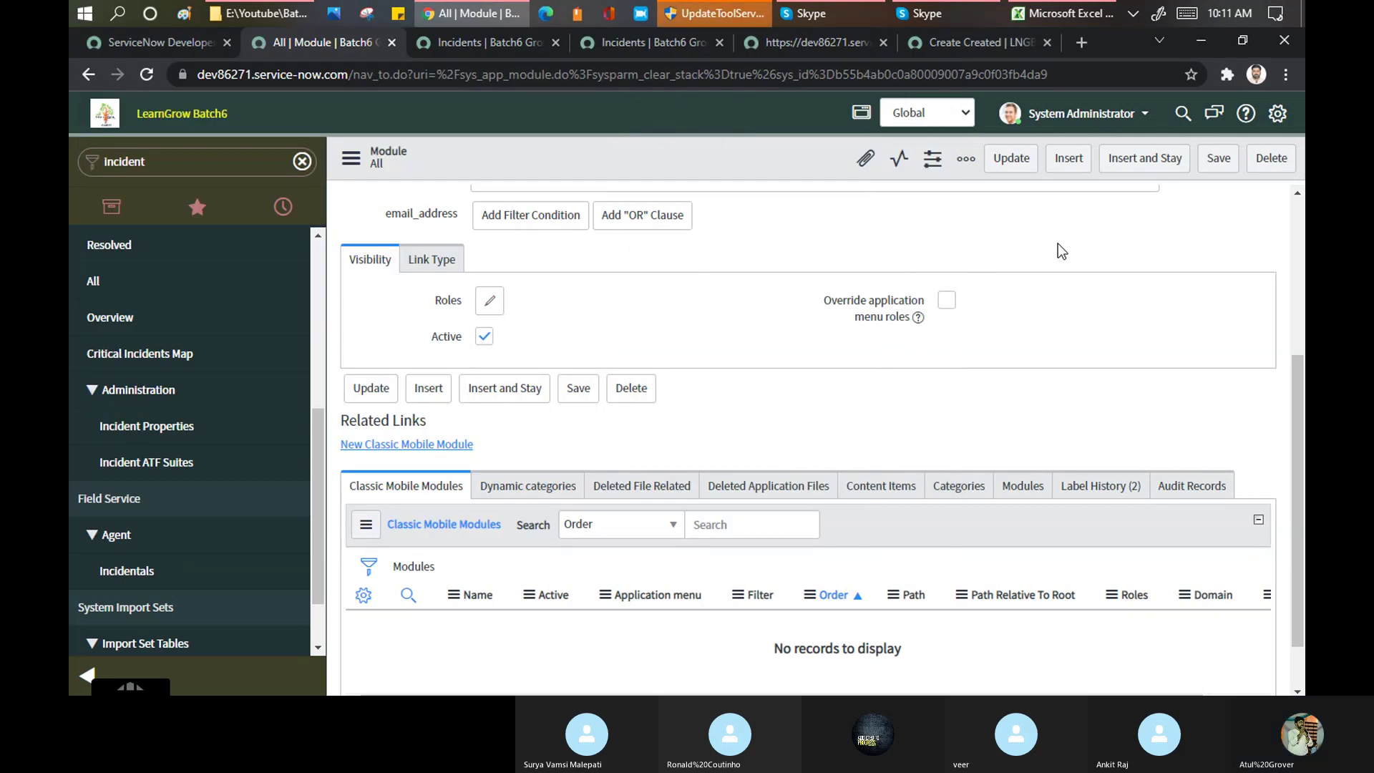
Switch to the Training_Master workbook in Excel, add a new sheet, and enter SLA in A1 with 45 hrs in B1
click(1039, 13)
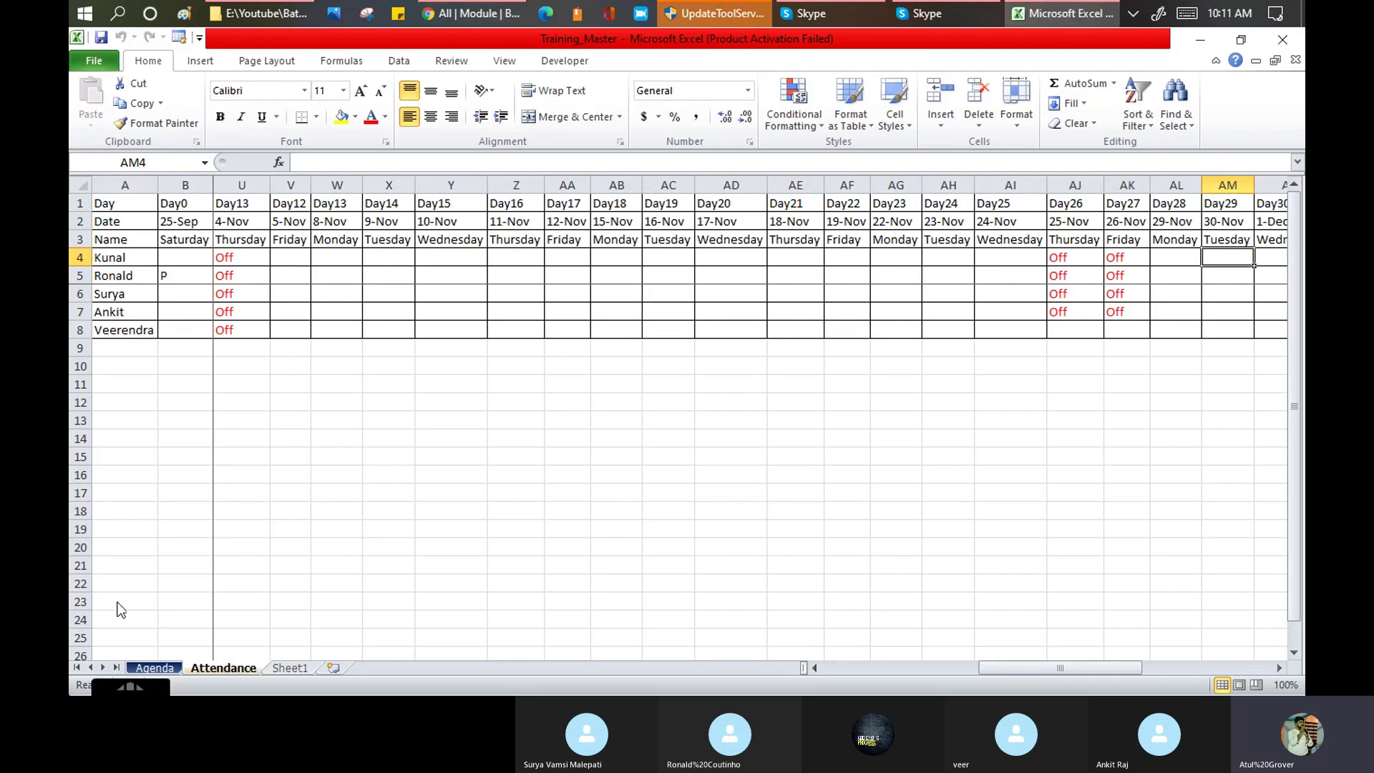
click(331, 667)
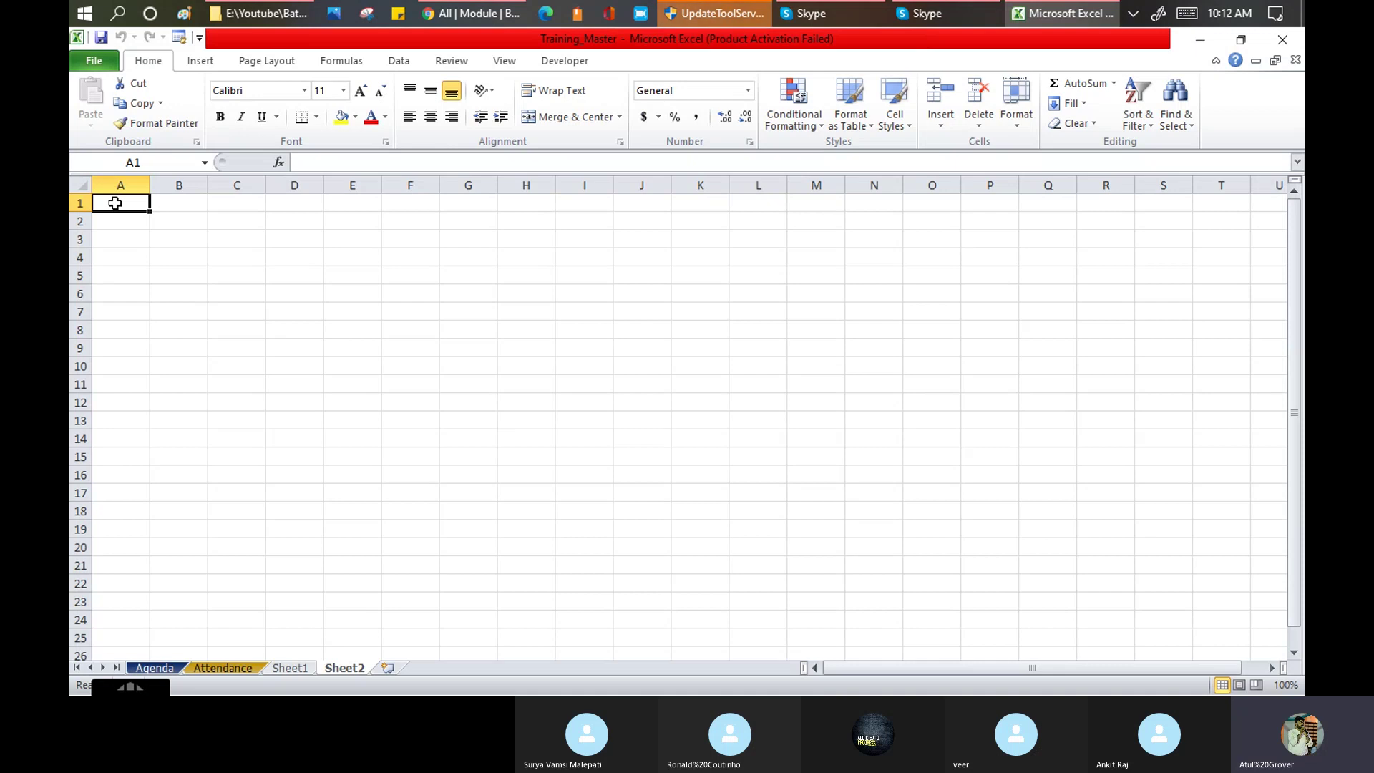
text(SLA)
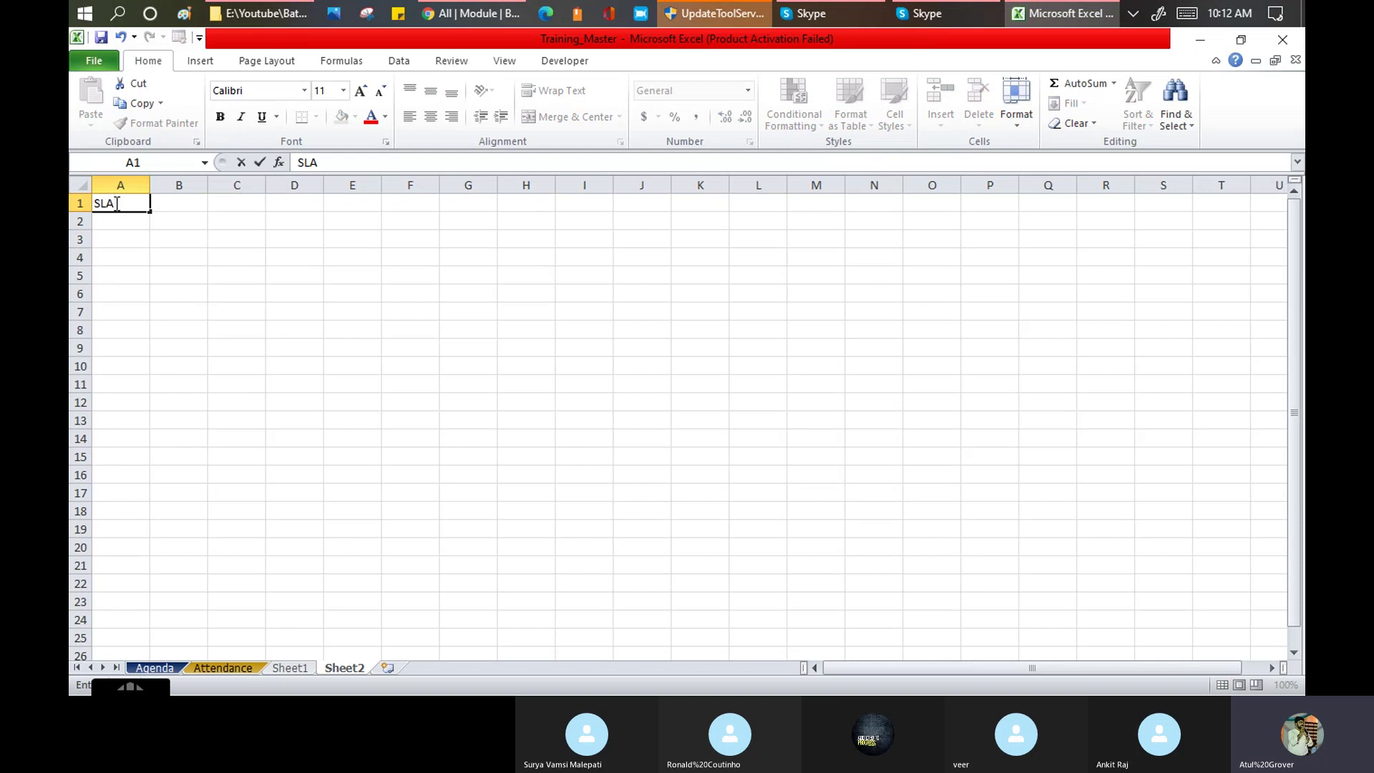
key(Tab)
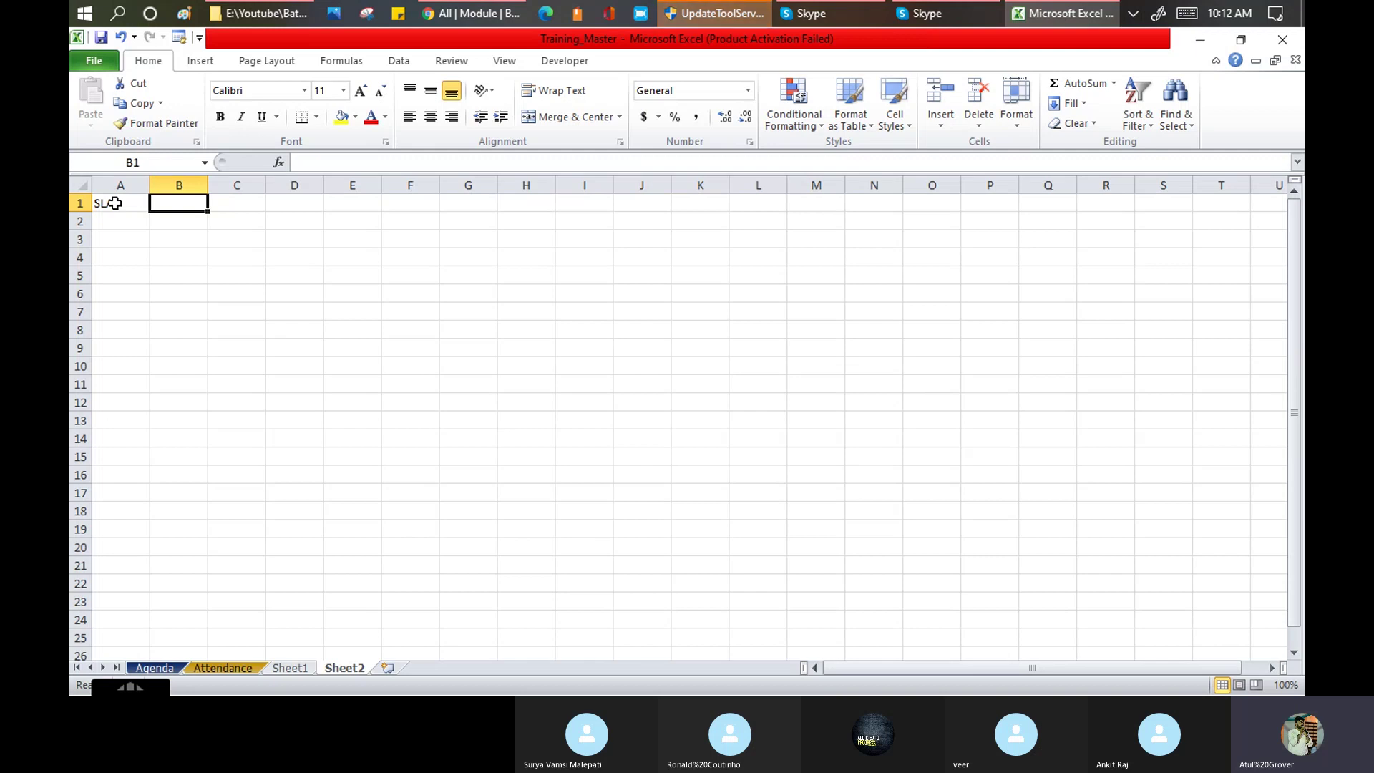
text(45 hrs)
key(Return)
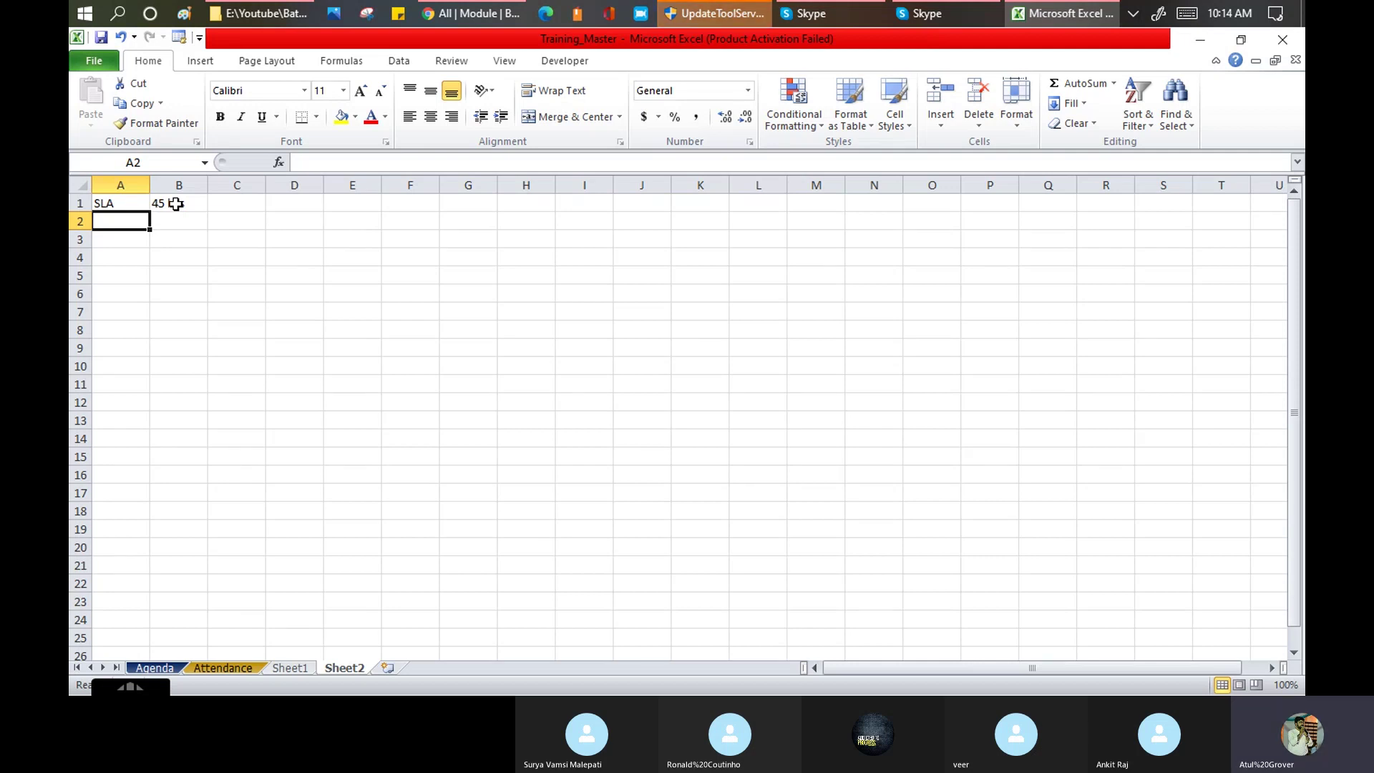
Enter OLA in A2 and UC in A3, and select the SLA and OLA cells
text(OLA)
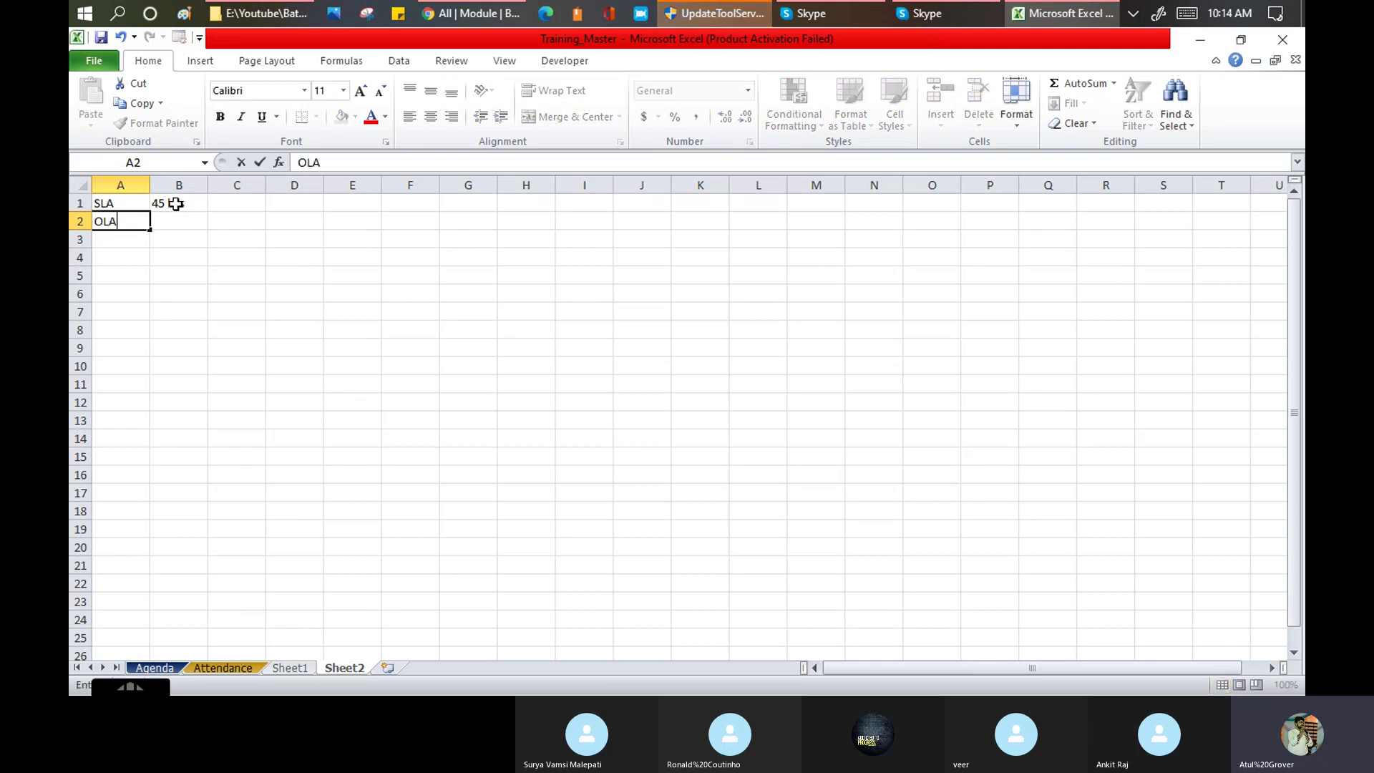
key(Return)
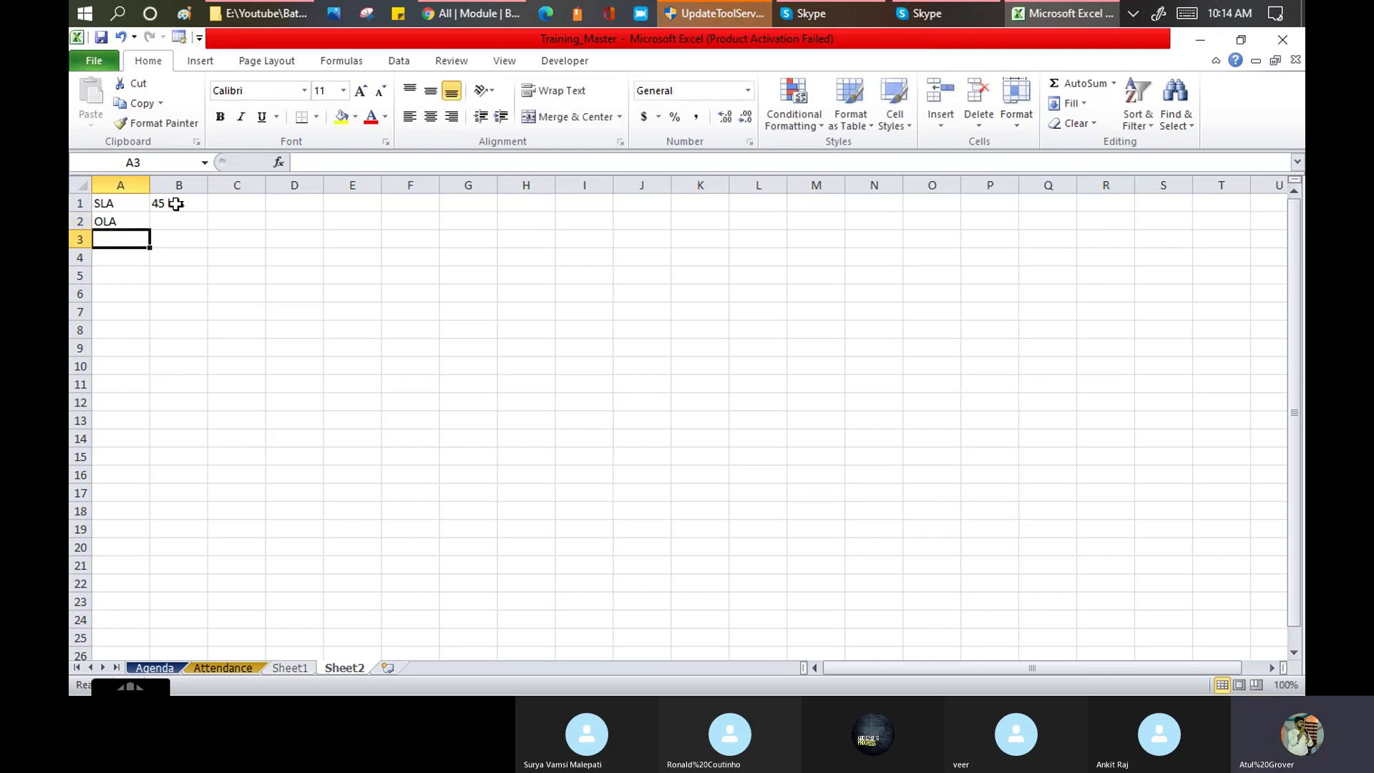
text(UC)
key(Tab)
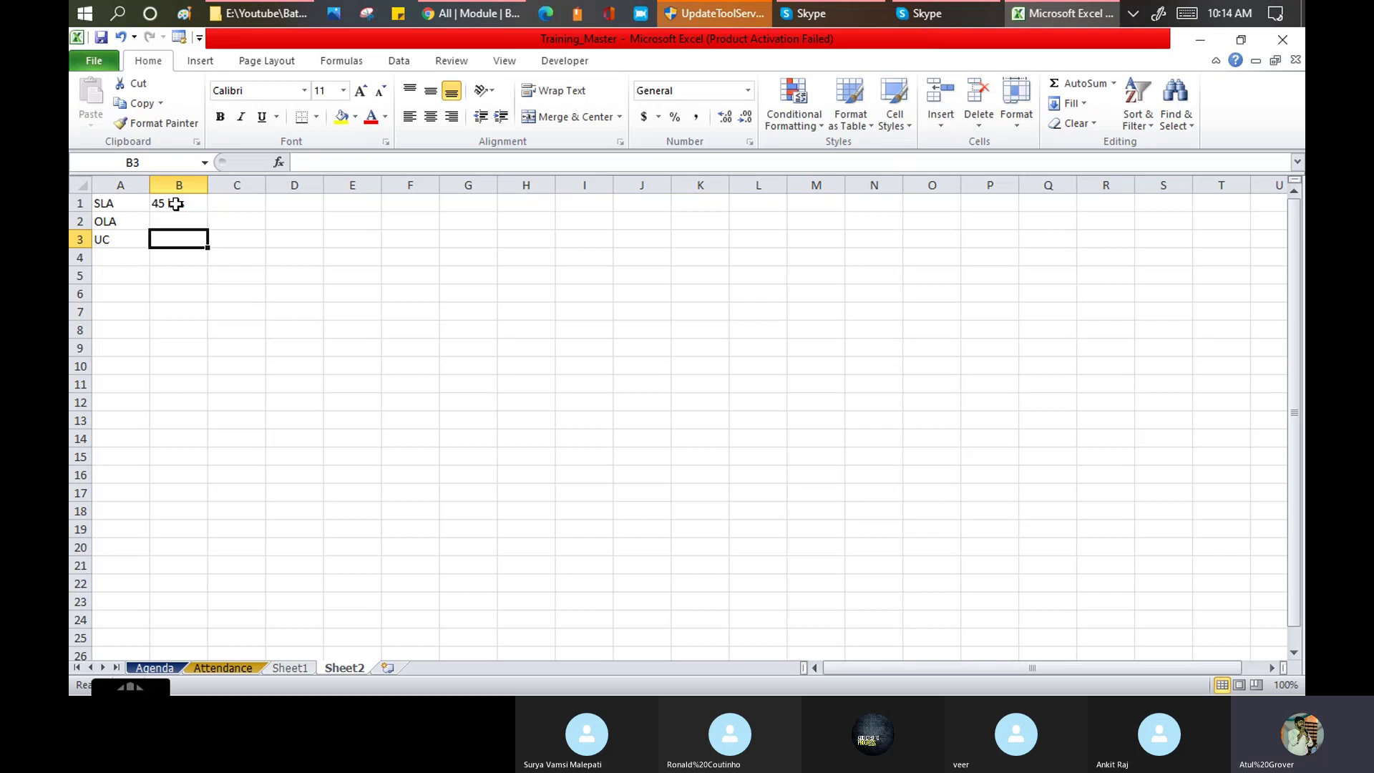
drag(109, 204, 127, 213)
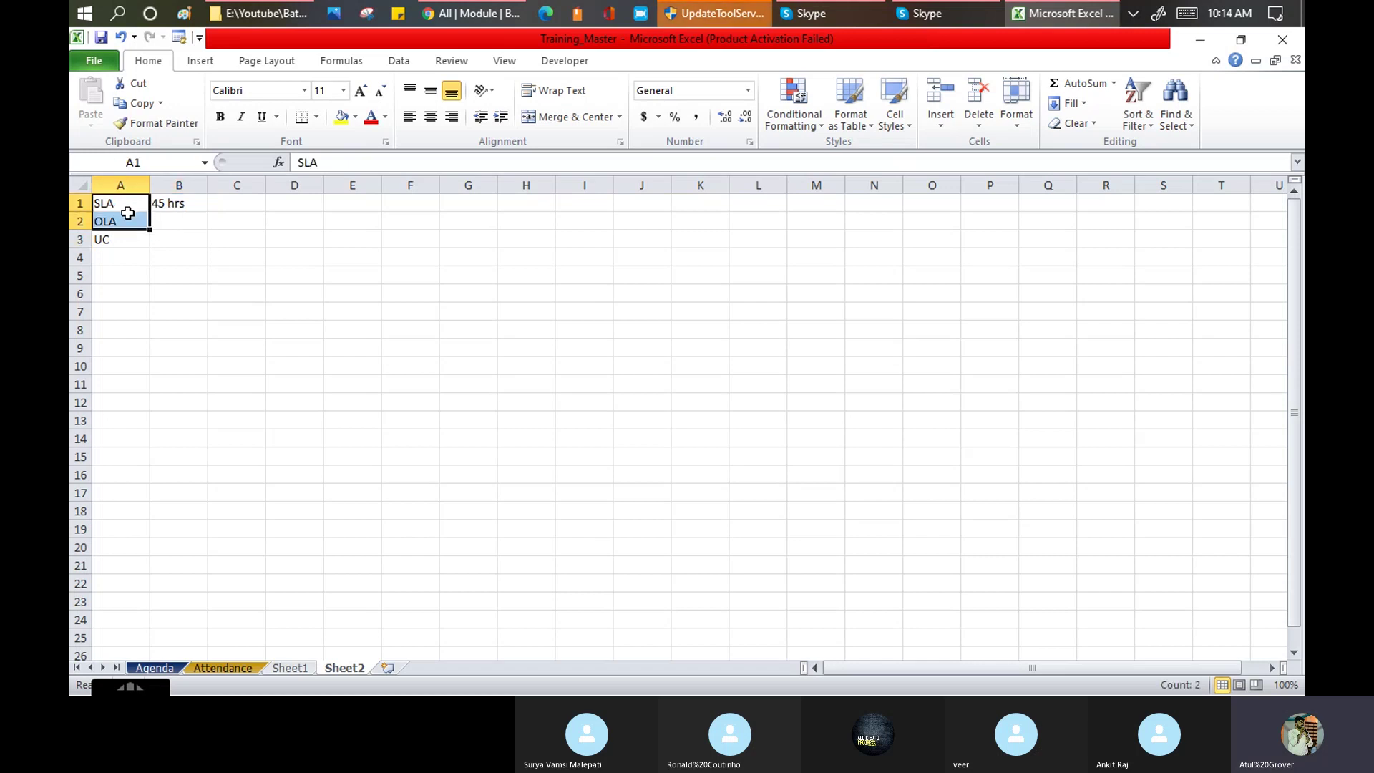
Close the chat pane in the Skype Training Batch 6 call and return to the Training_Master workbook in Excel
click(471, 17)
click(810, 13)
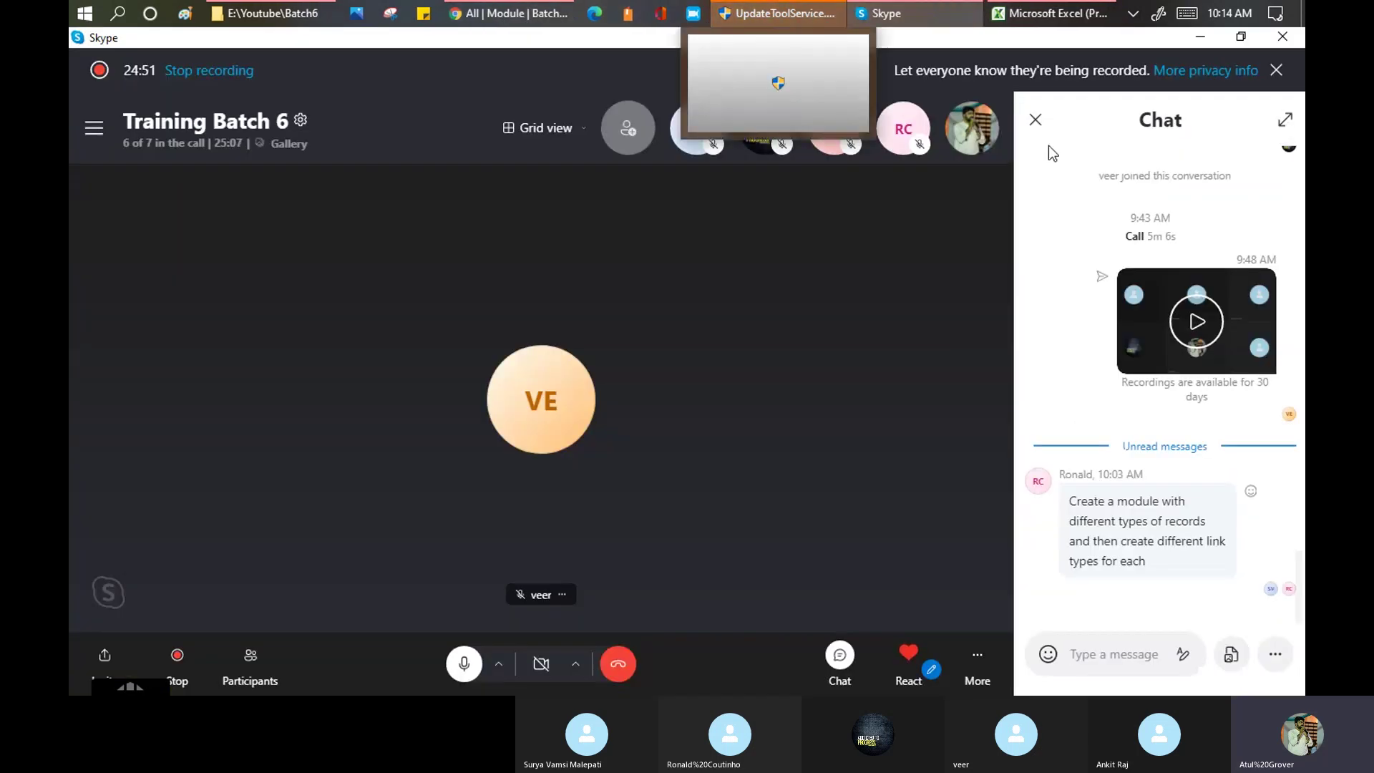
click(1035, 119)
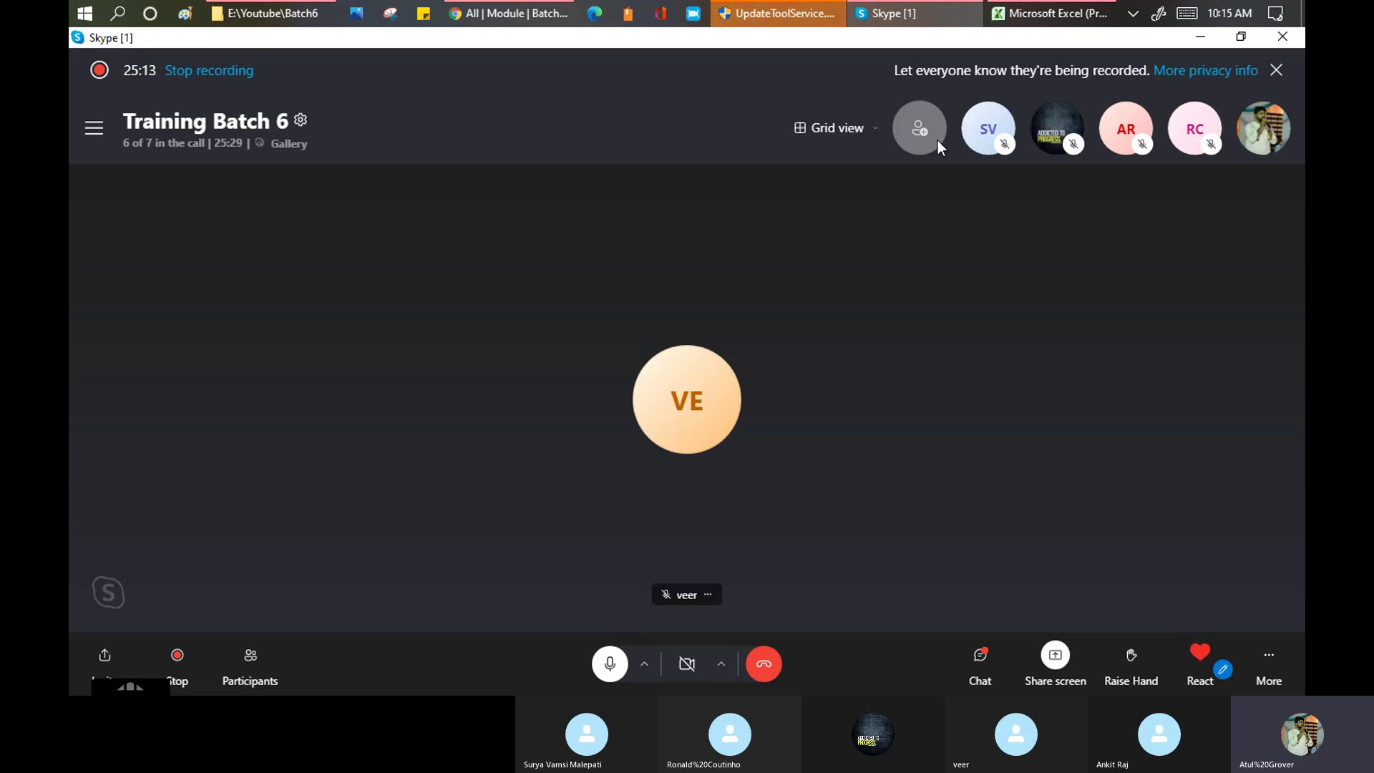
click(1050, 12)
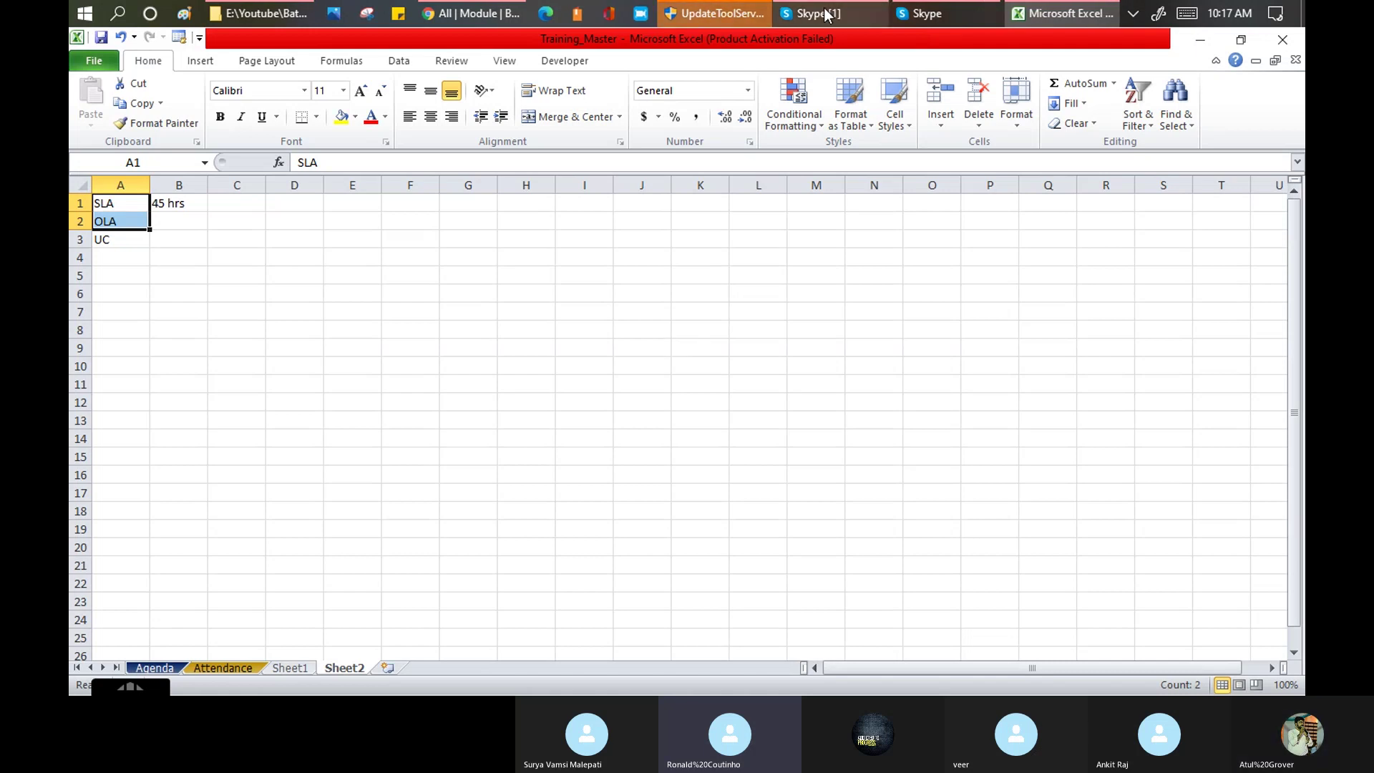
mouse_move(826, 14)
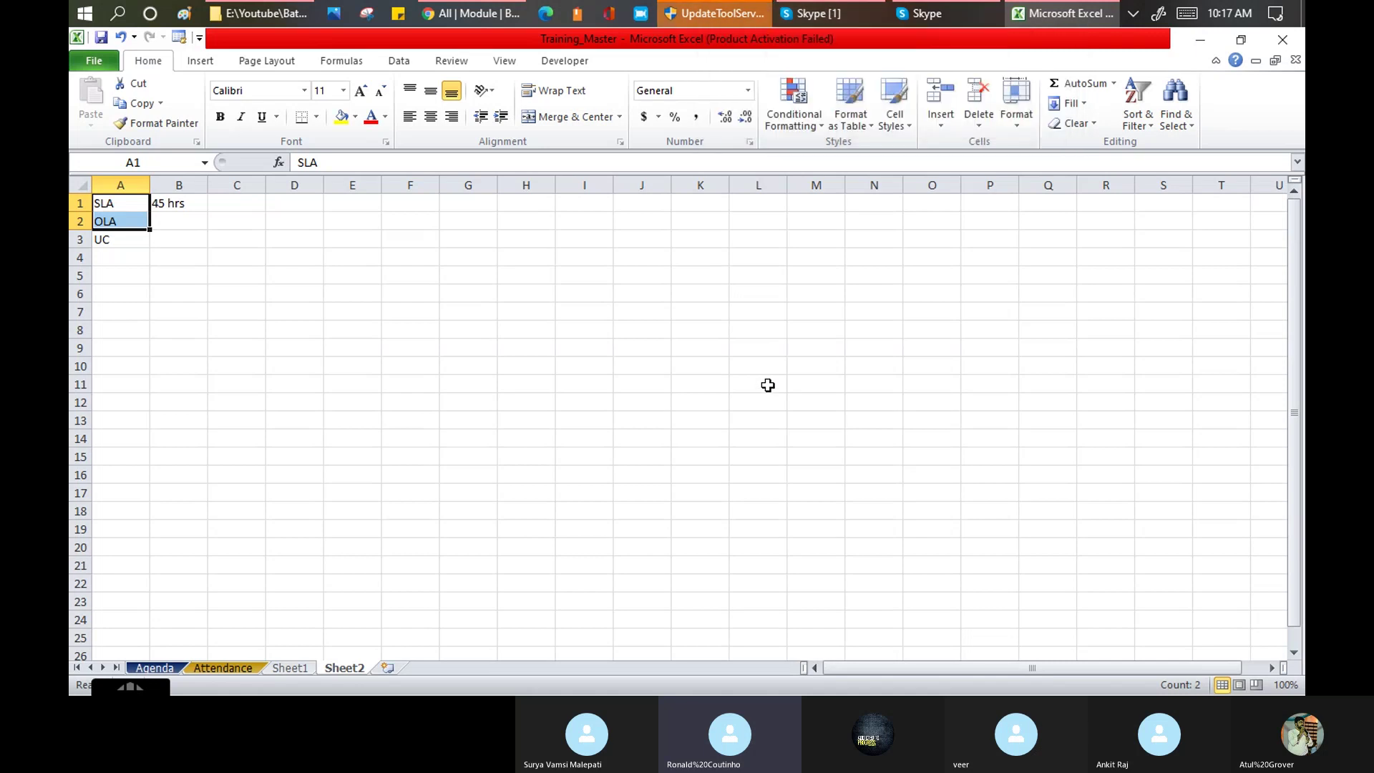
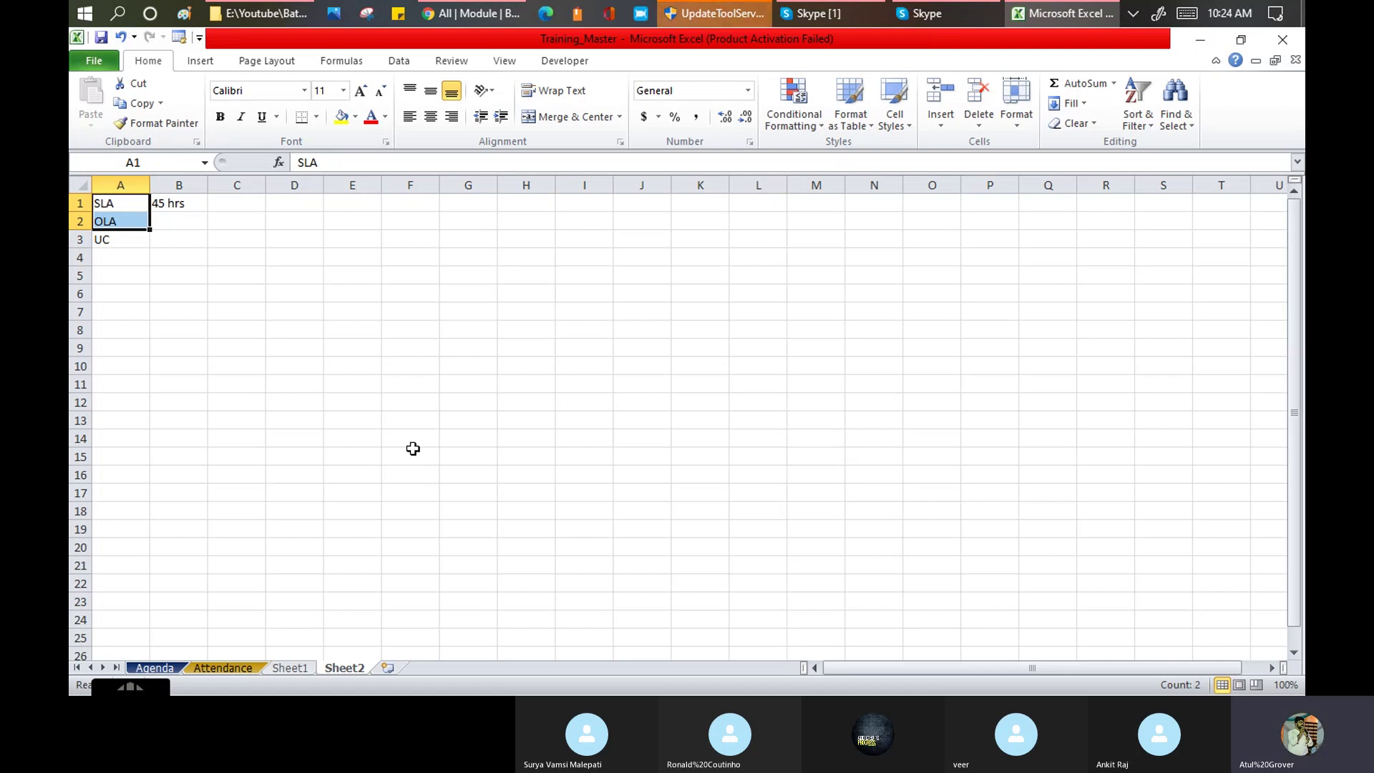
Enter Team in B2 beside OLA and 5 in C2
click(171, 221)
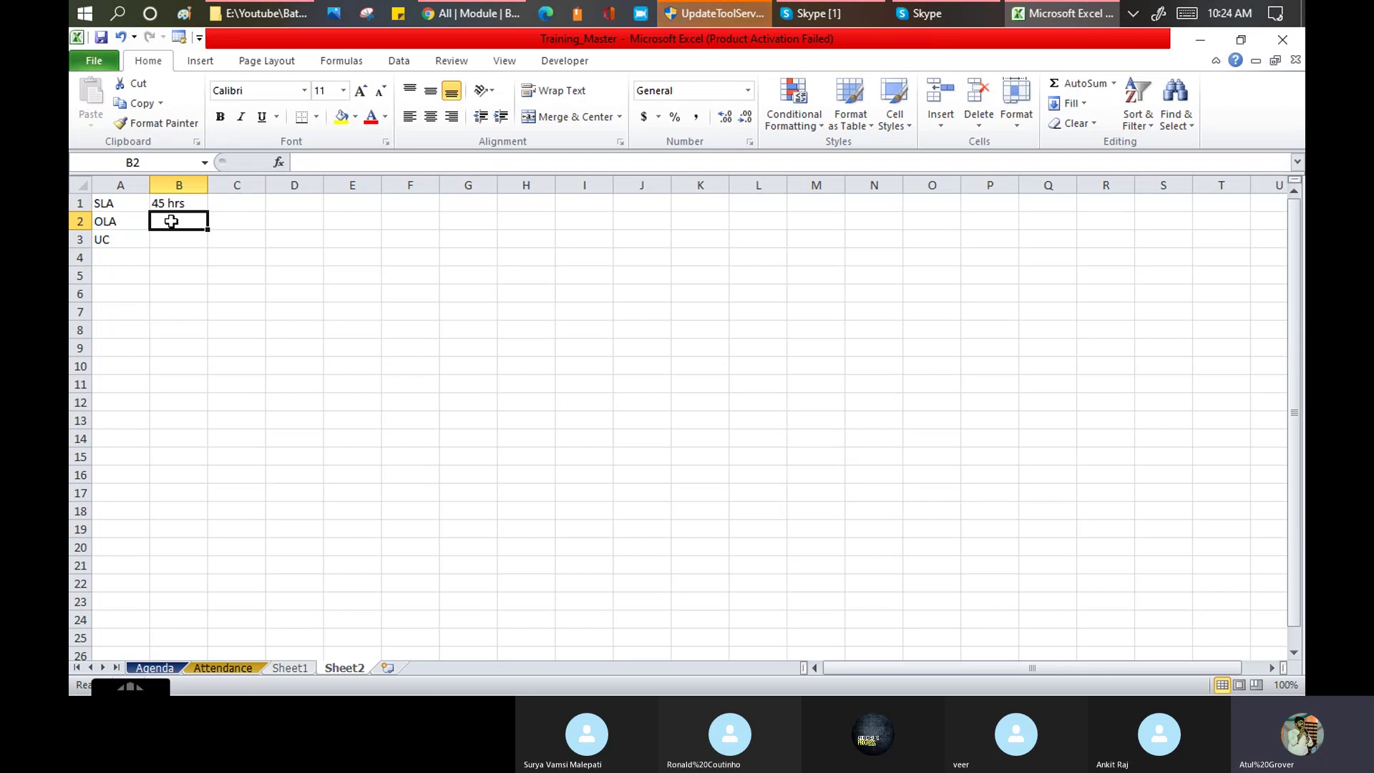
text(Team)
key(Tab)
text(5)
key(Return)
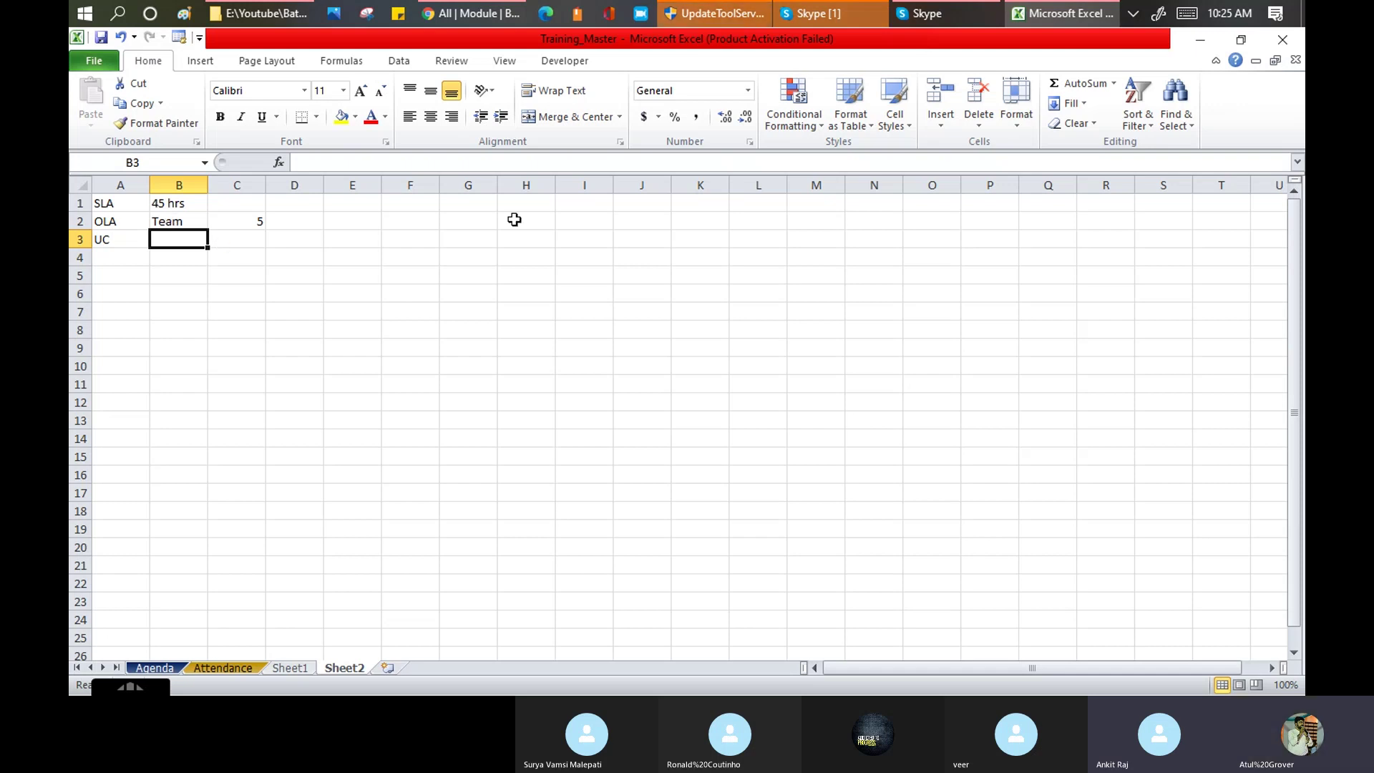
Open the chat pane in the Skype Training Batch 6 call to read new messages, and return to the Training_Master workbook in Excel
click(822, 16)
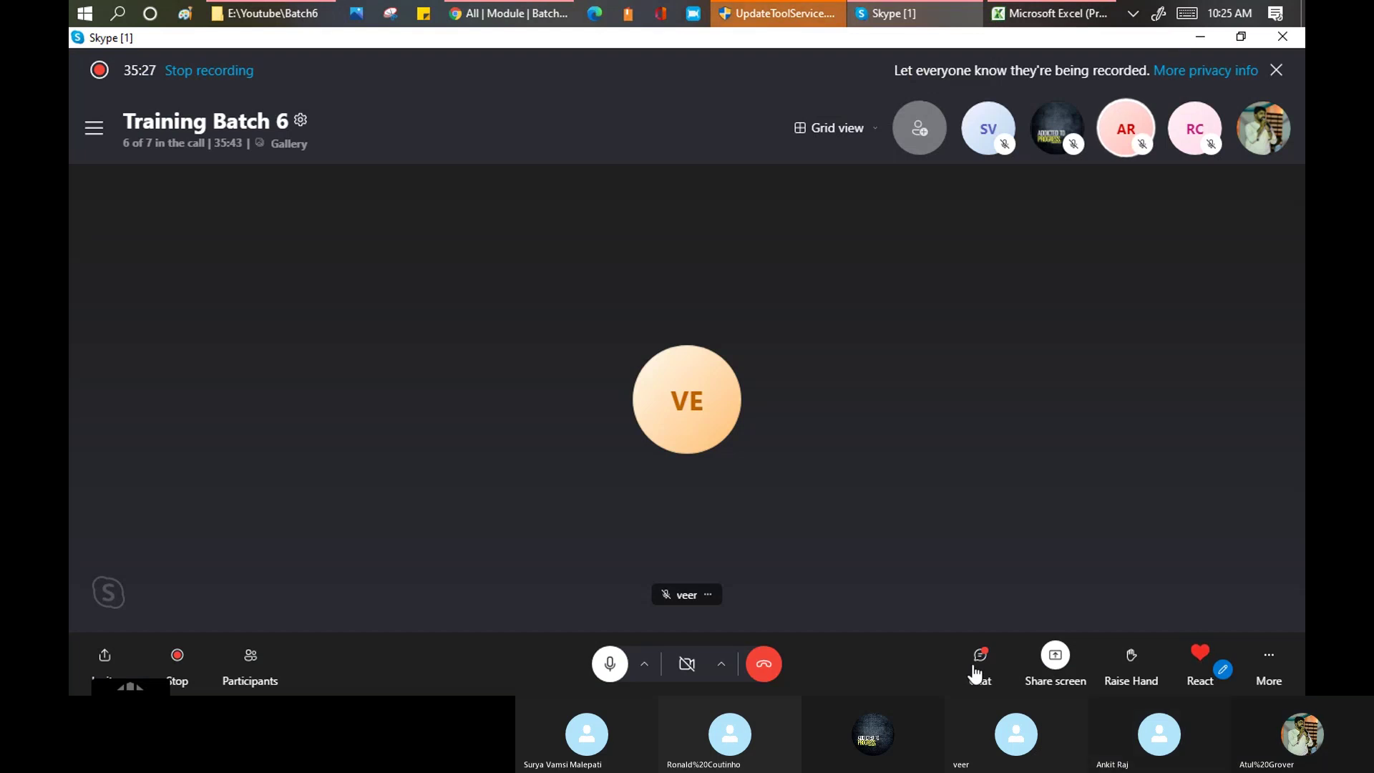
click(979, 661)
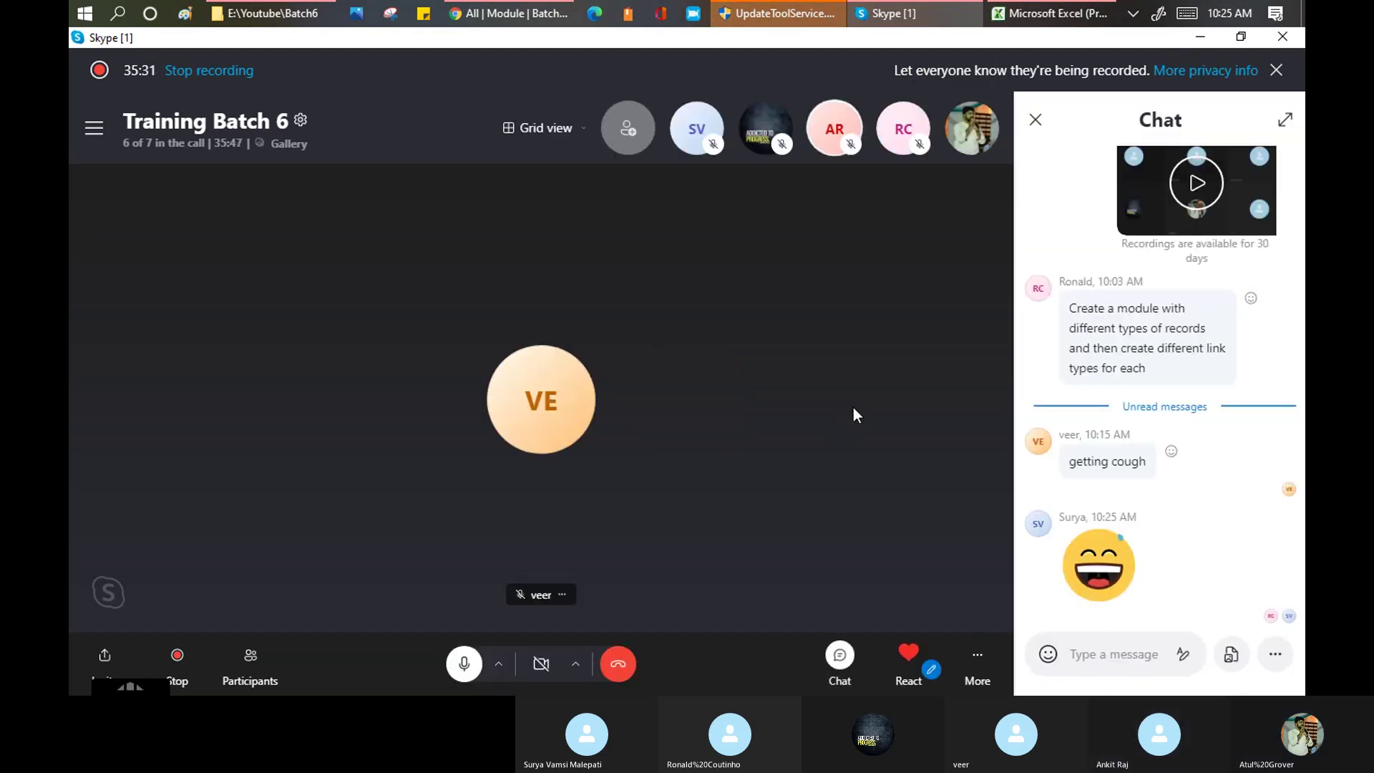
click(506, 14)
click(1027, 15)
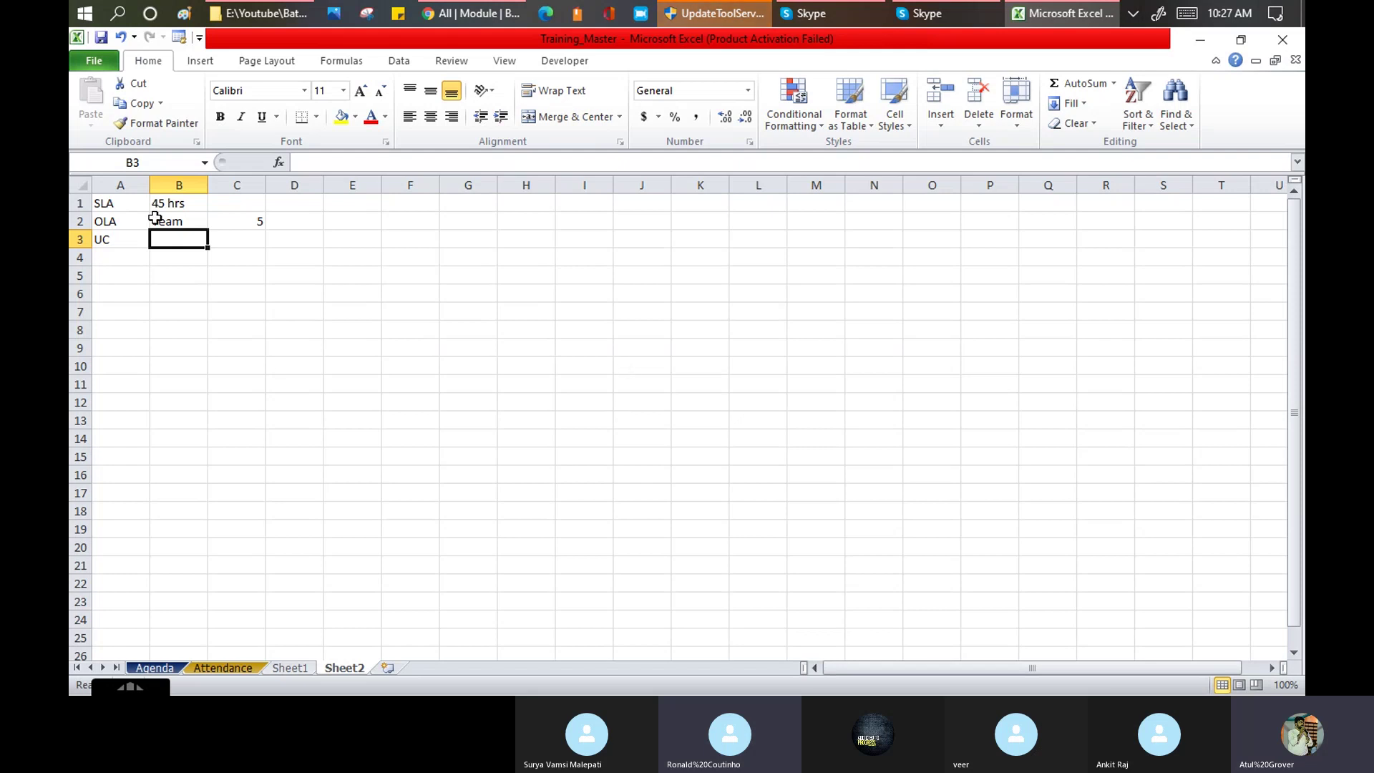
Enter 50 in B3 beside UC, and select the SLA and UC cells in turn to compare them
text(50)
key(Return)
click(182, 204)
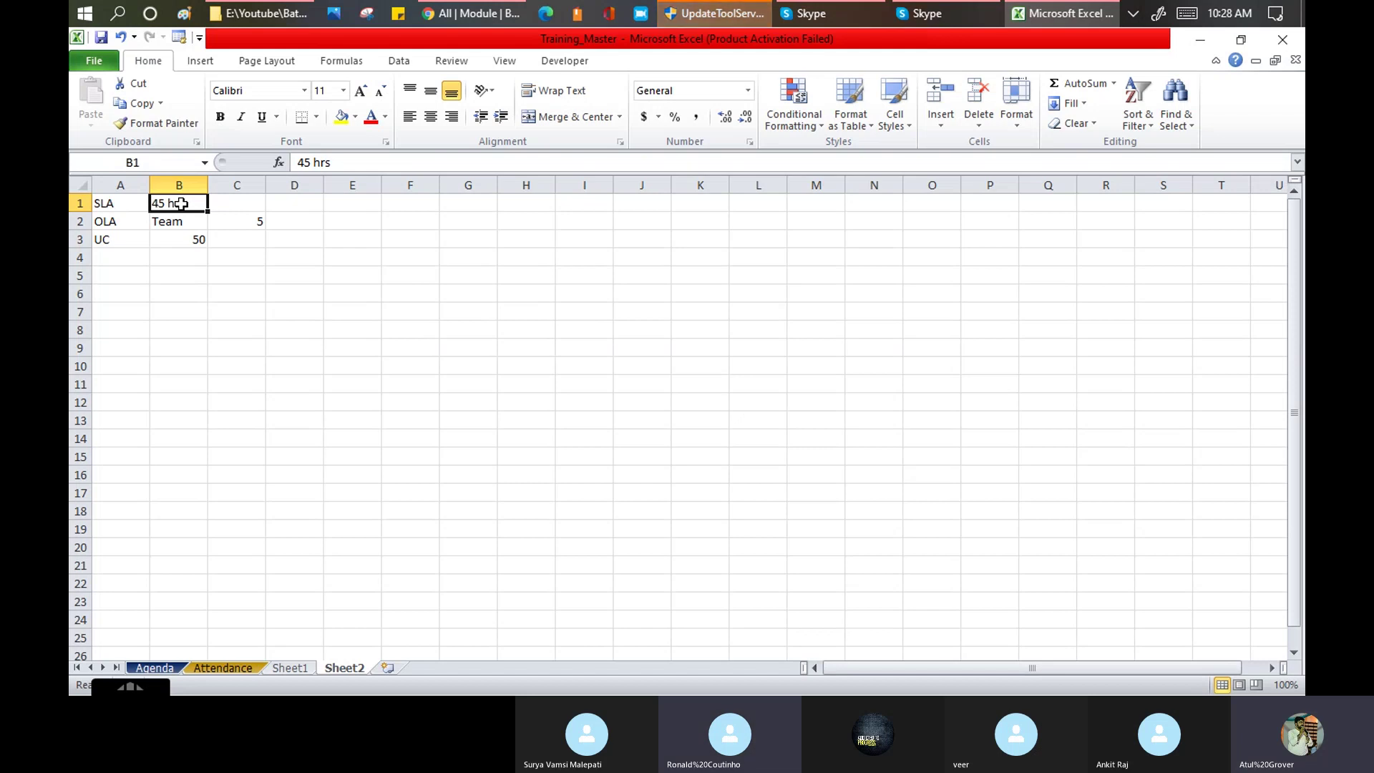
click(106, 204)
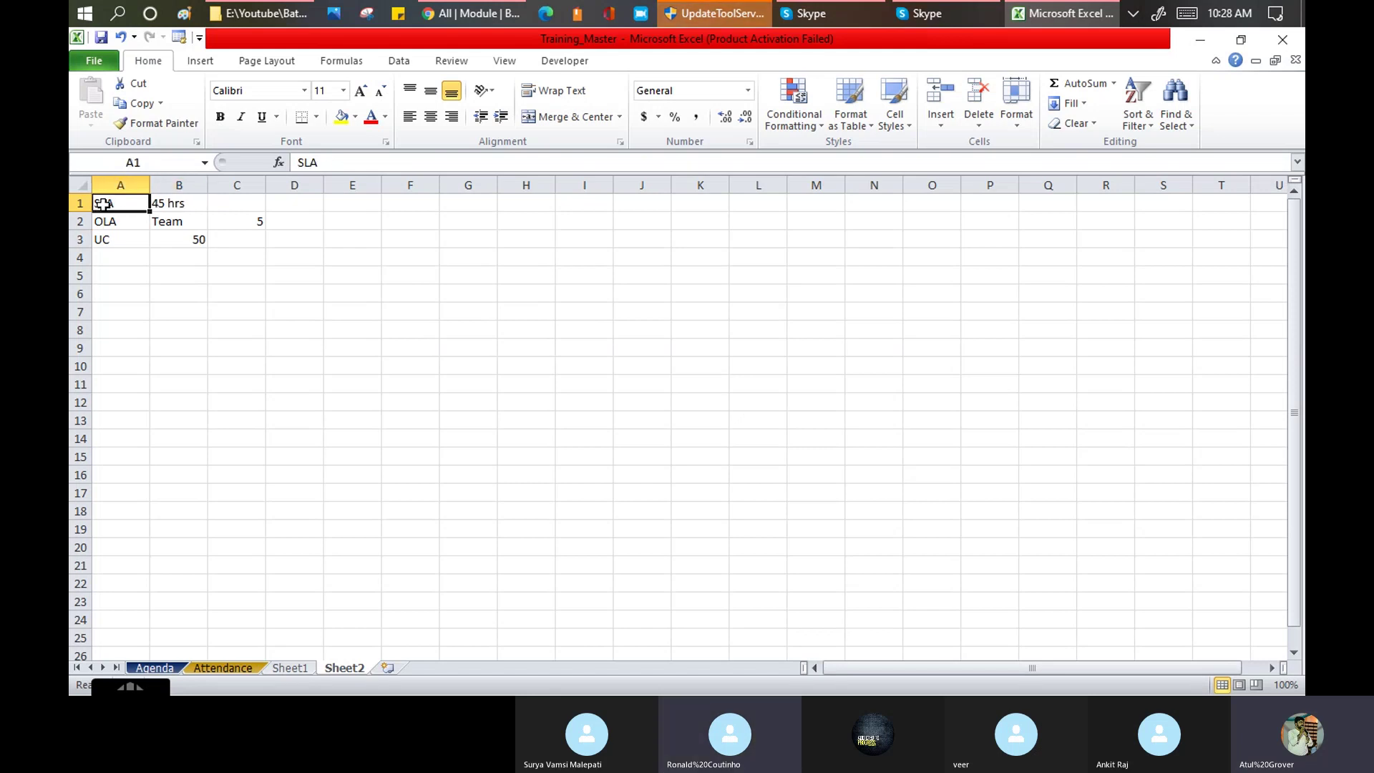
click(109, 243)
click(107, 205)
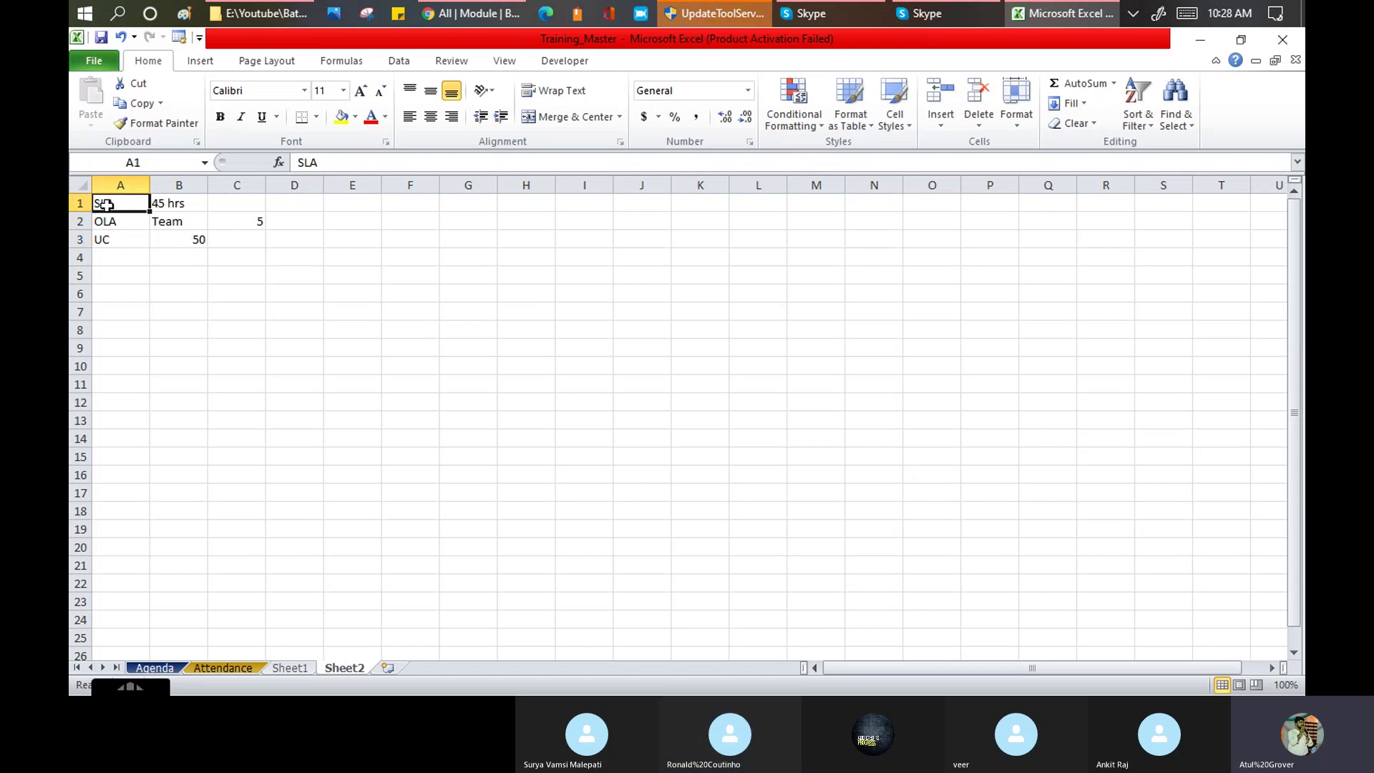
click(112, 241)
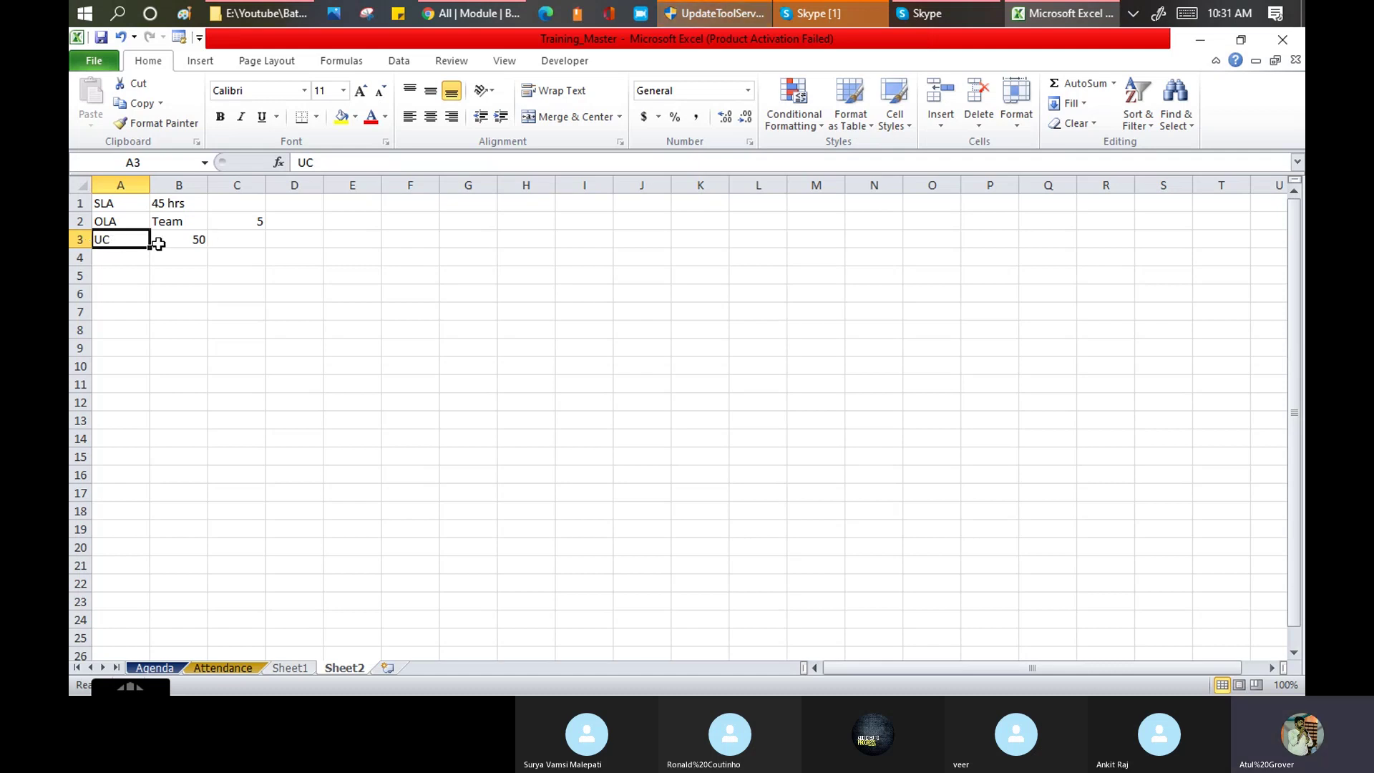
Change the UC value in B3 to 44
click(182, 234)
text(44)
key(Return)
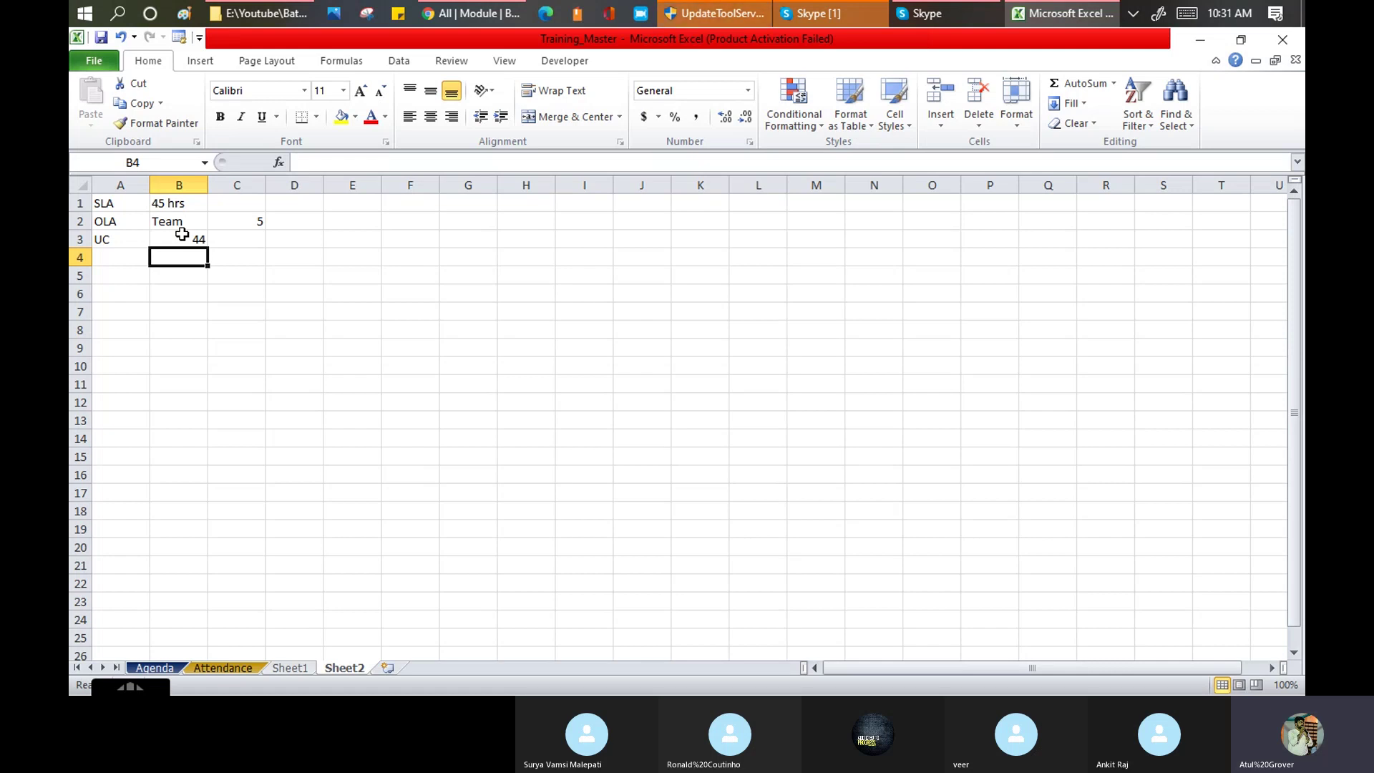
Set the UC value in B3 to 30 and enter 600$ in C3
key(Up)
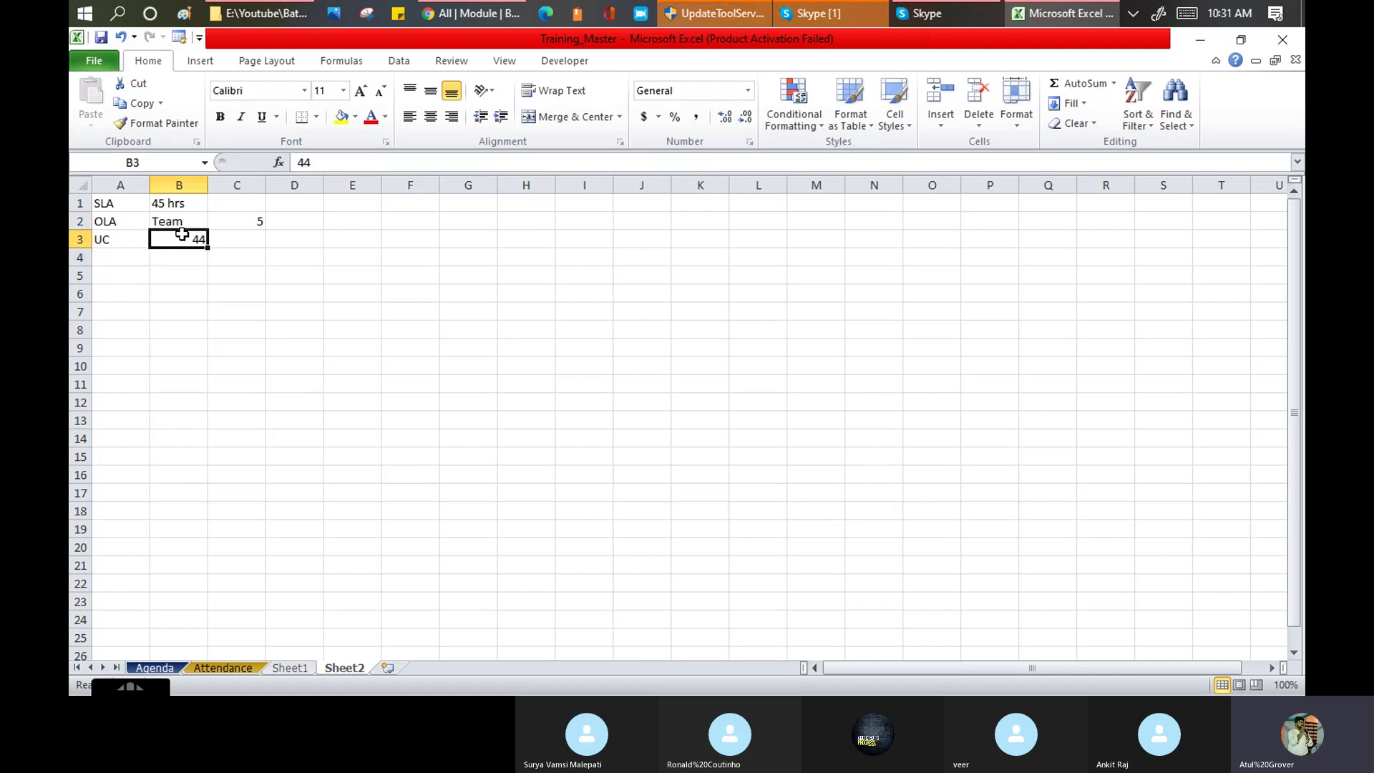
key(Right)
key(Left)
text(30)
key(Return)
click(221, 235)
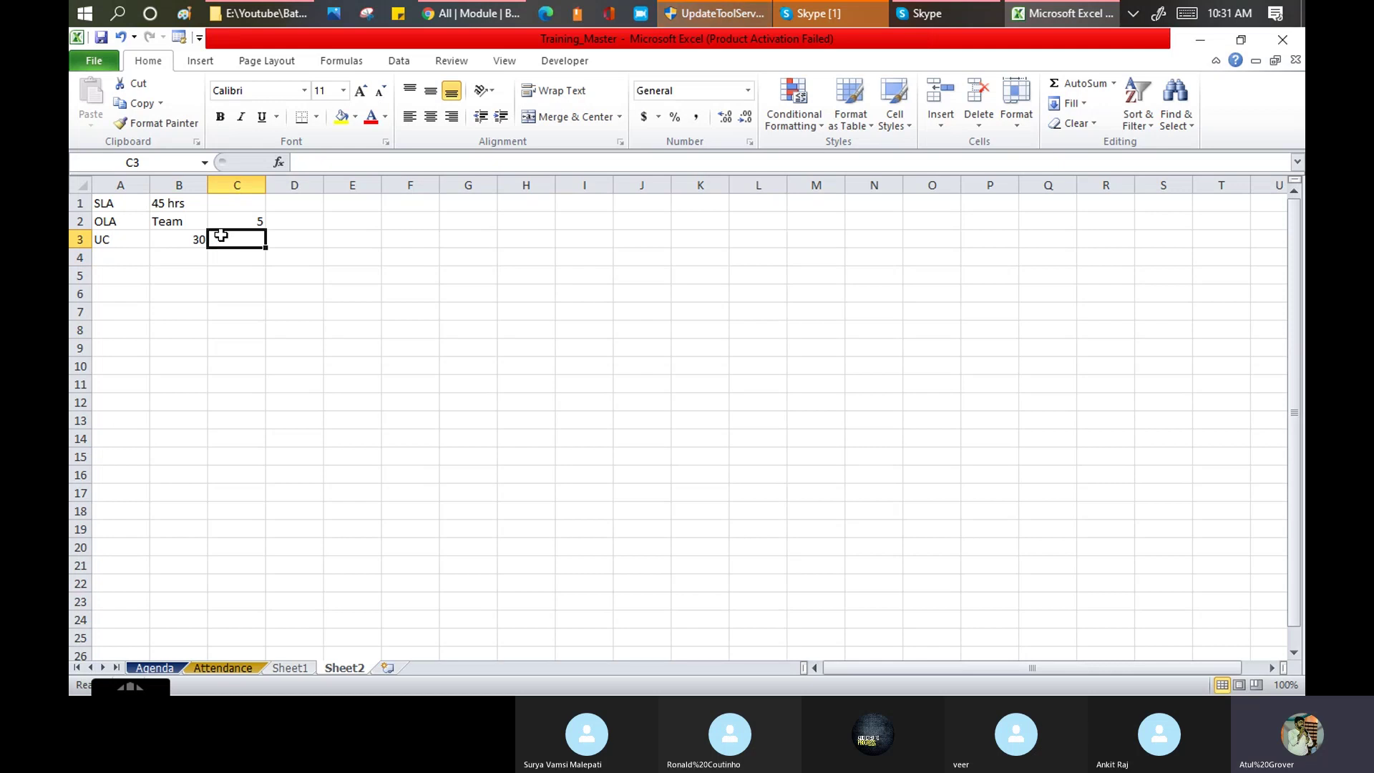
text(600$)
key(Return)
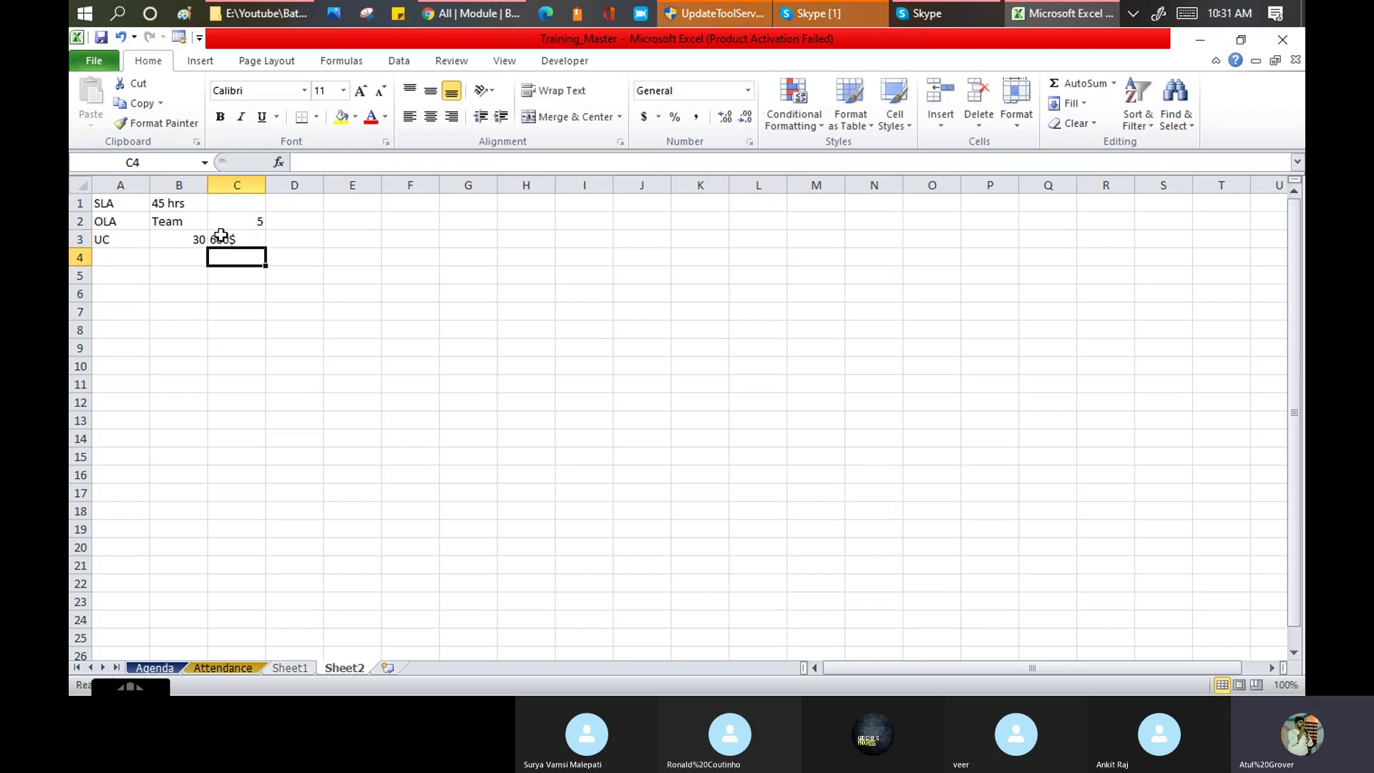
click(179, 239)
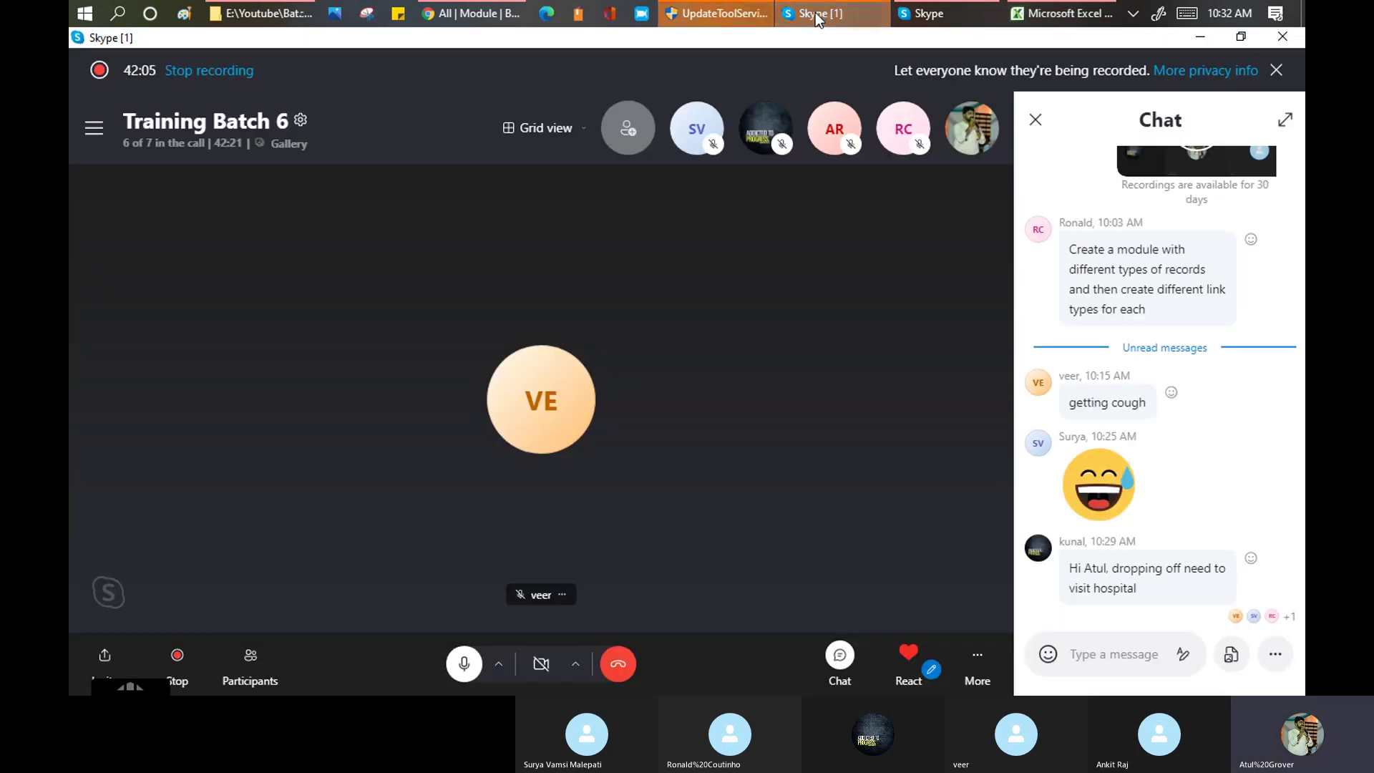
Switch to the Skype Training Batch 6 call and send an "ok" reply addressing the departing participant by first name in the chat
click(814, 13)
mouse_move(814, 11)
click(1127, 656)
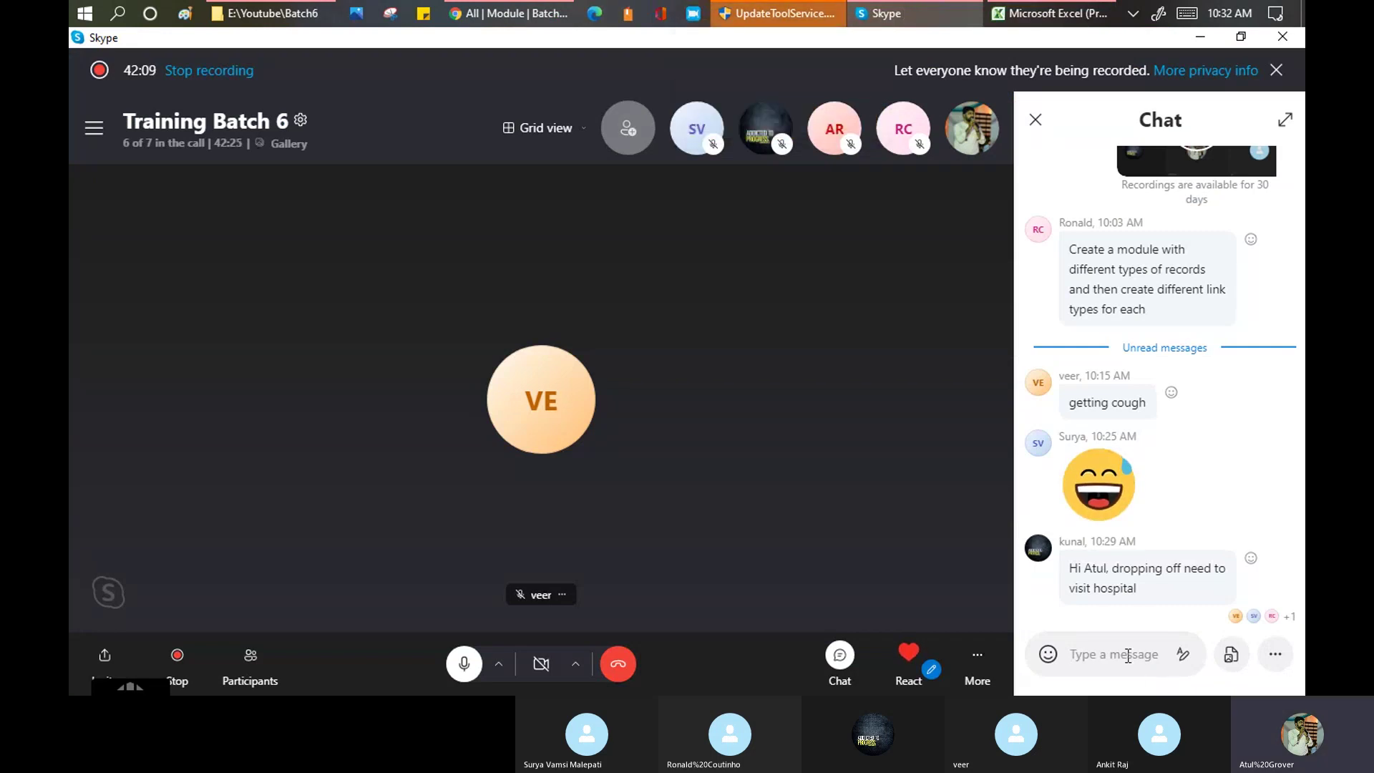
text(ok)
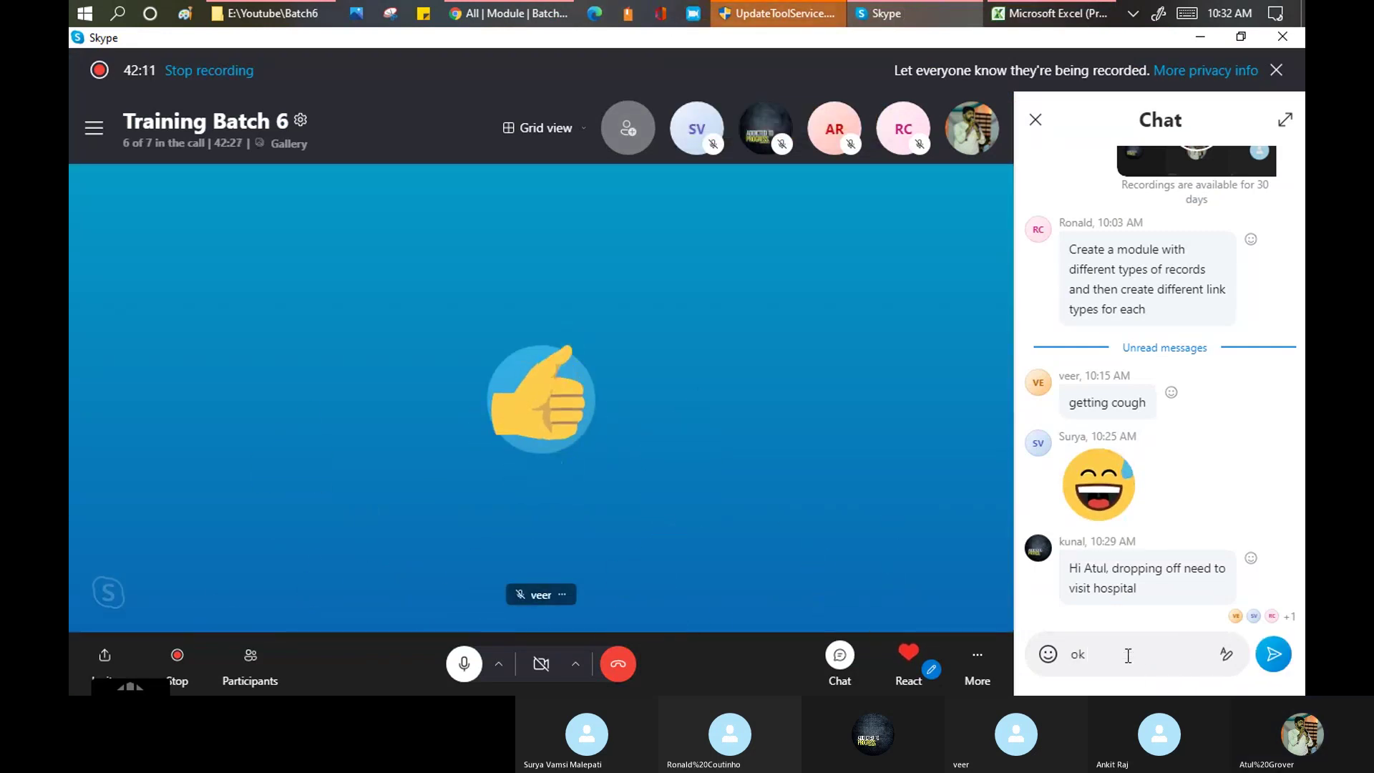
text( kunal)
key(Return)
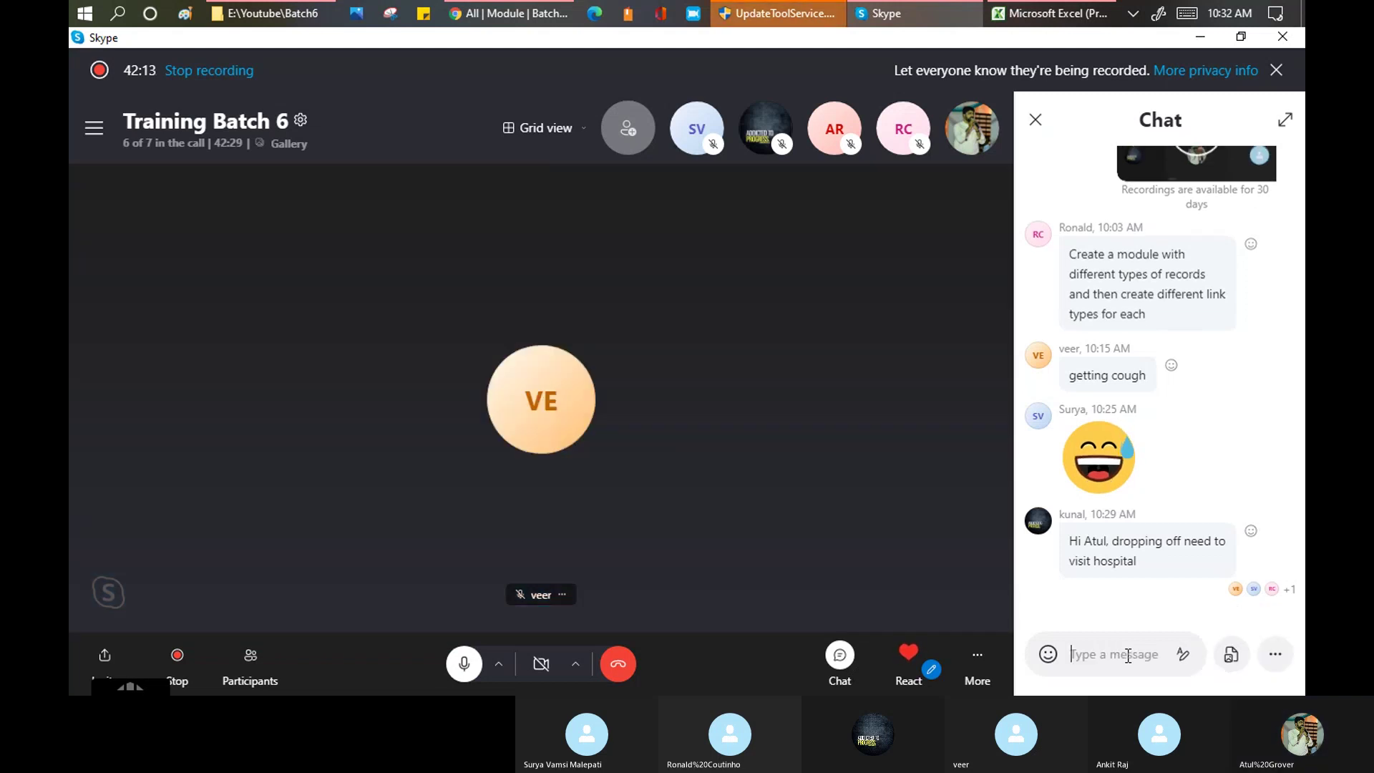
Switch to ServiceNow in Chrome, filter the navigator by SLA, and open SLA Definitions under Service Level Management
click(526, 16)
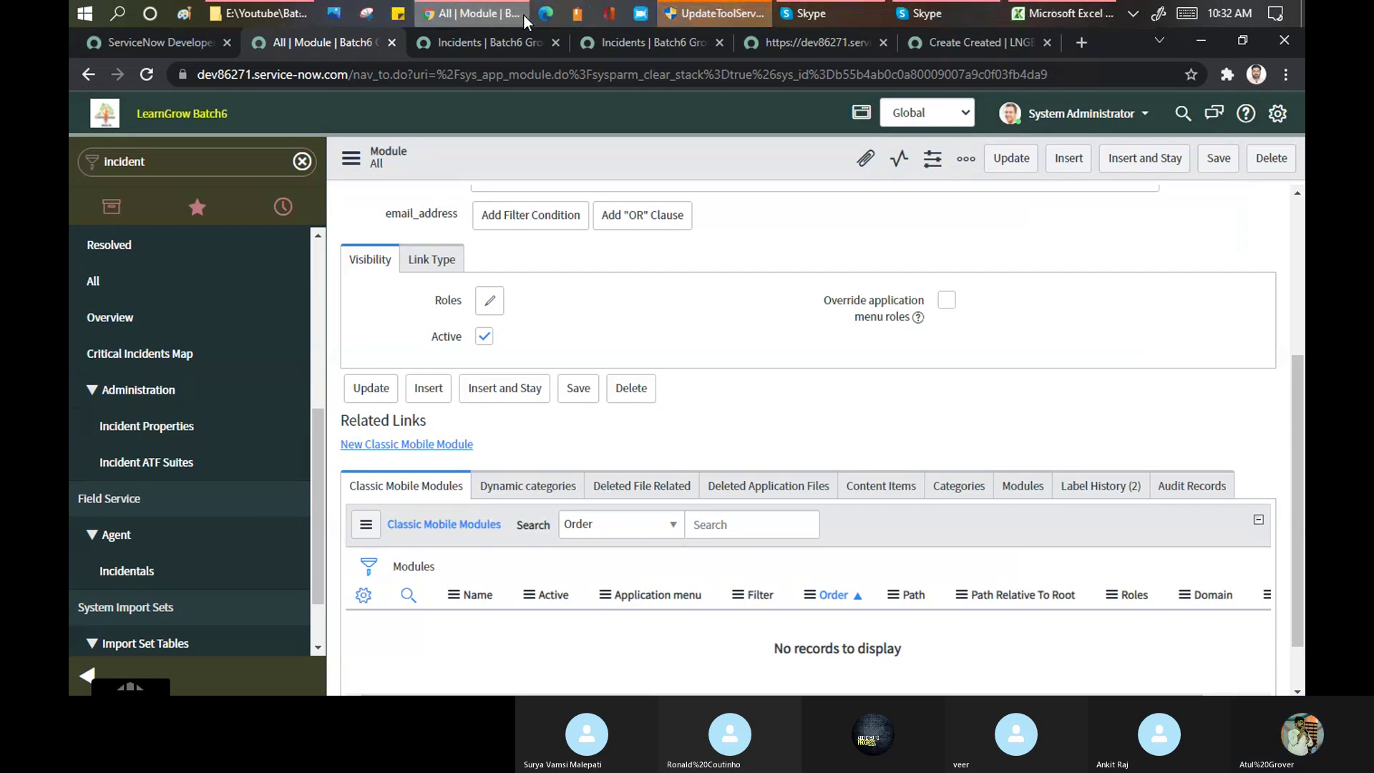
click(182, 154)
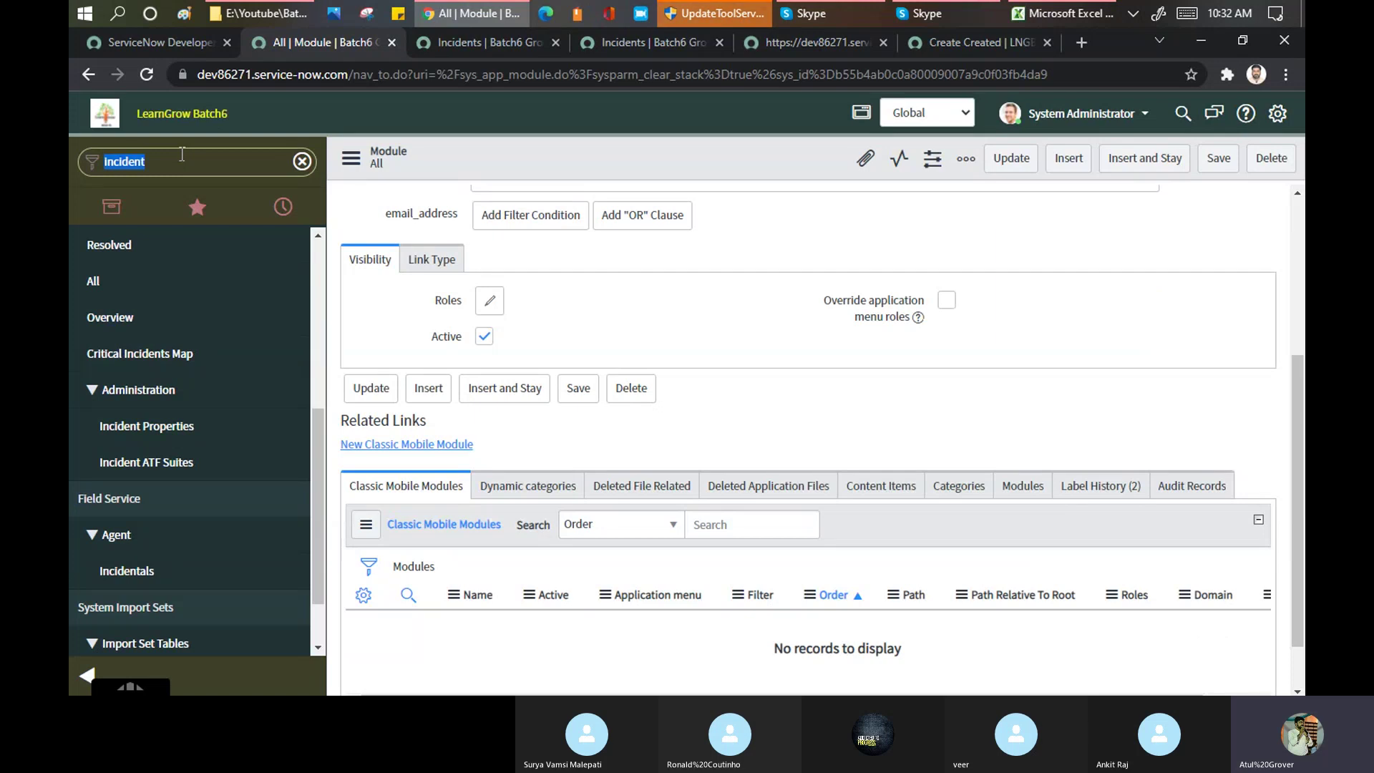
text(SLA)
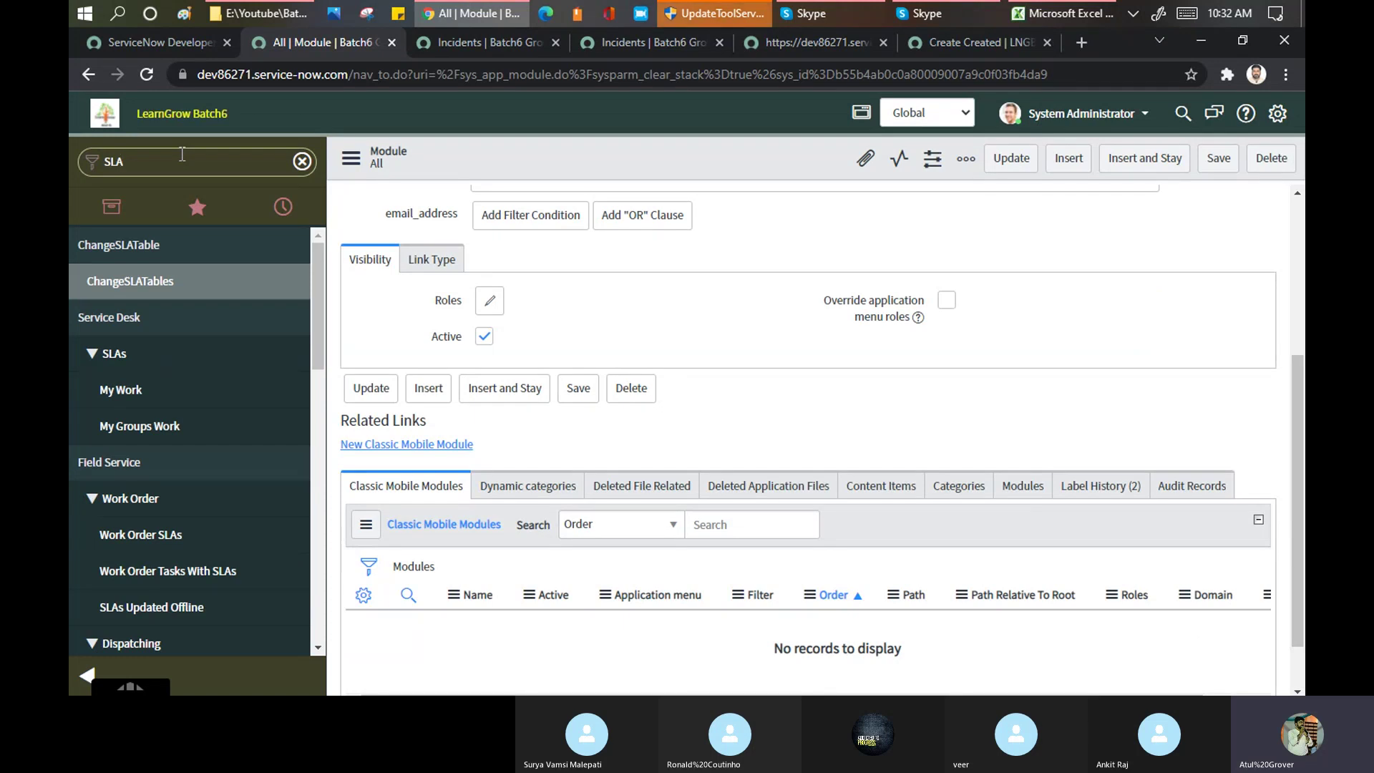
scroll(223, 433, down, 7)
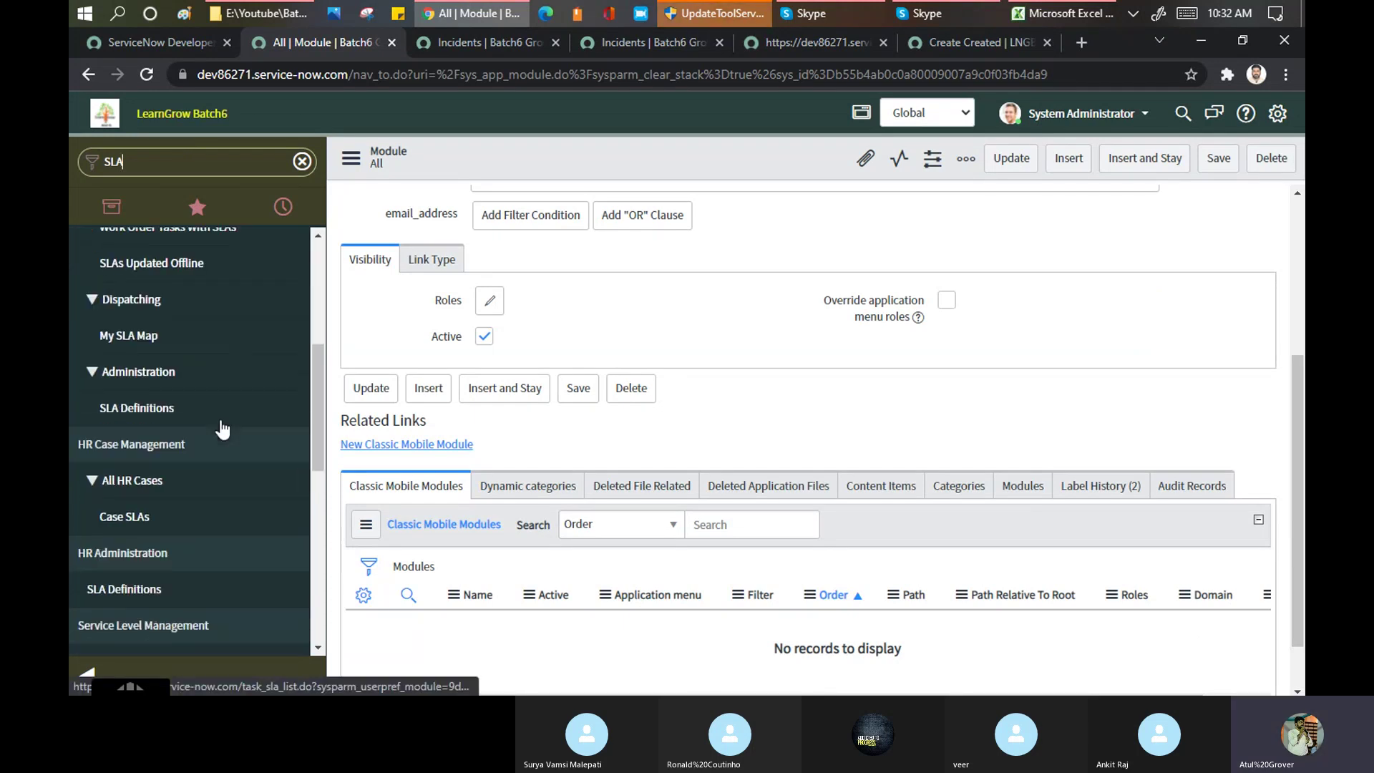
scroll(223, 429, down, 2)
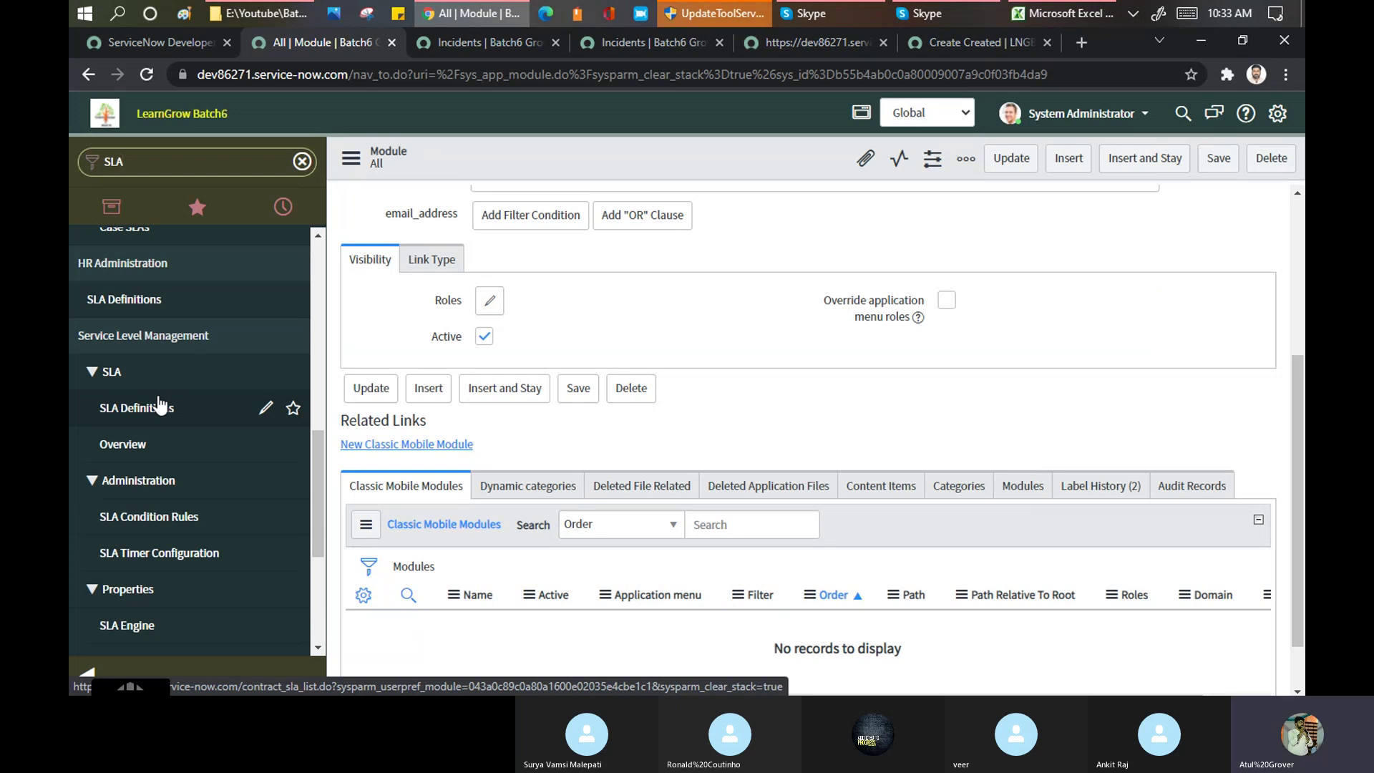
click(158, 412)
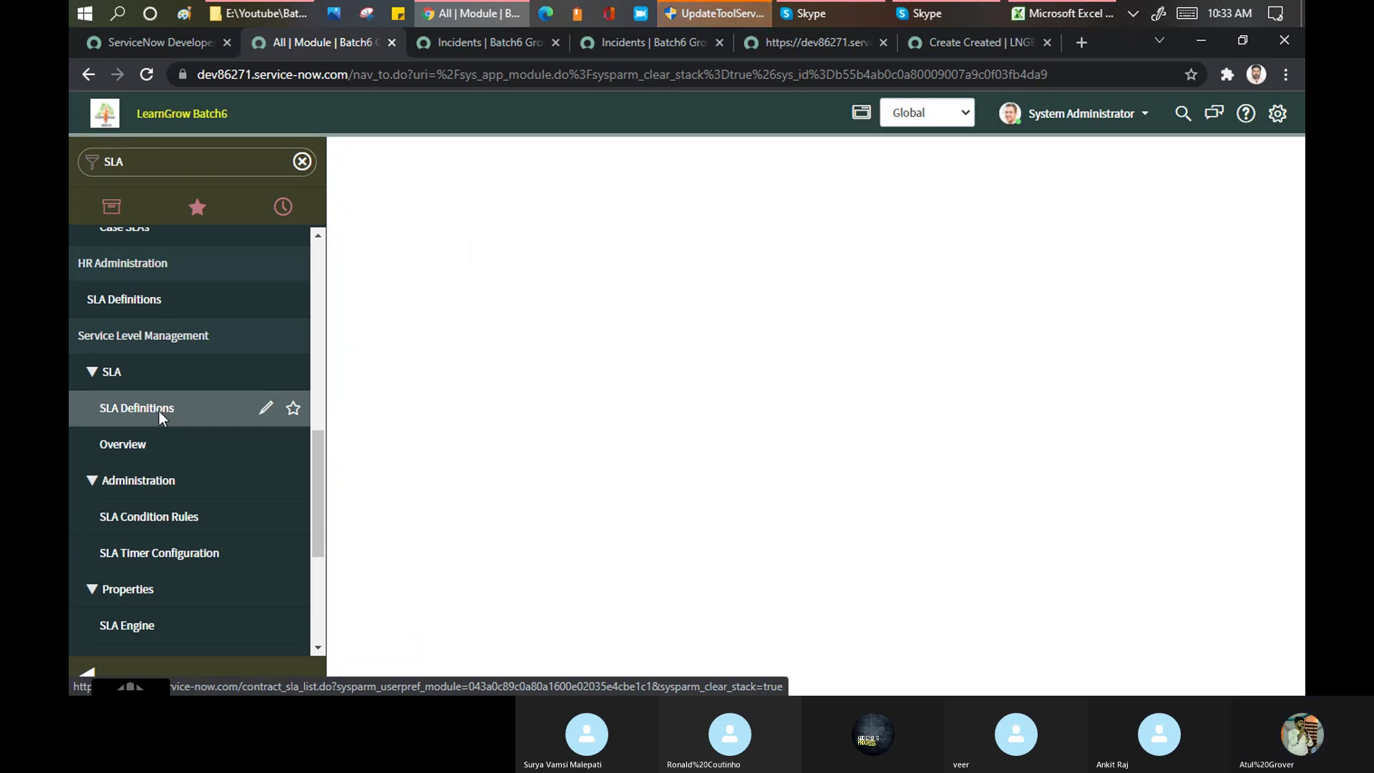
Clear the navigator filter, collapse the navigator, and review the types and targets in the SLA Definitions list
click(302, 161)
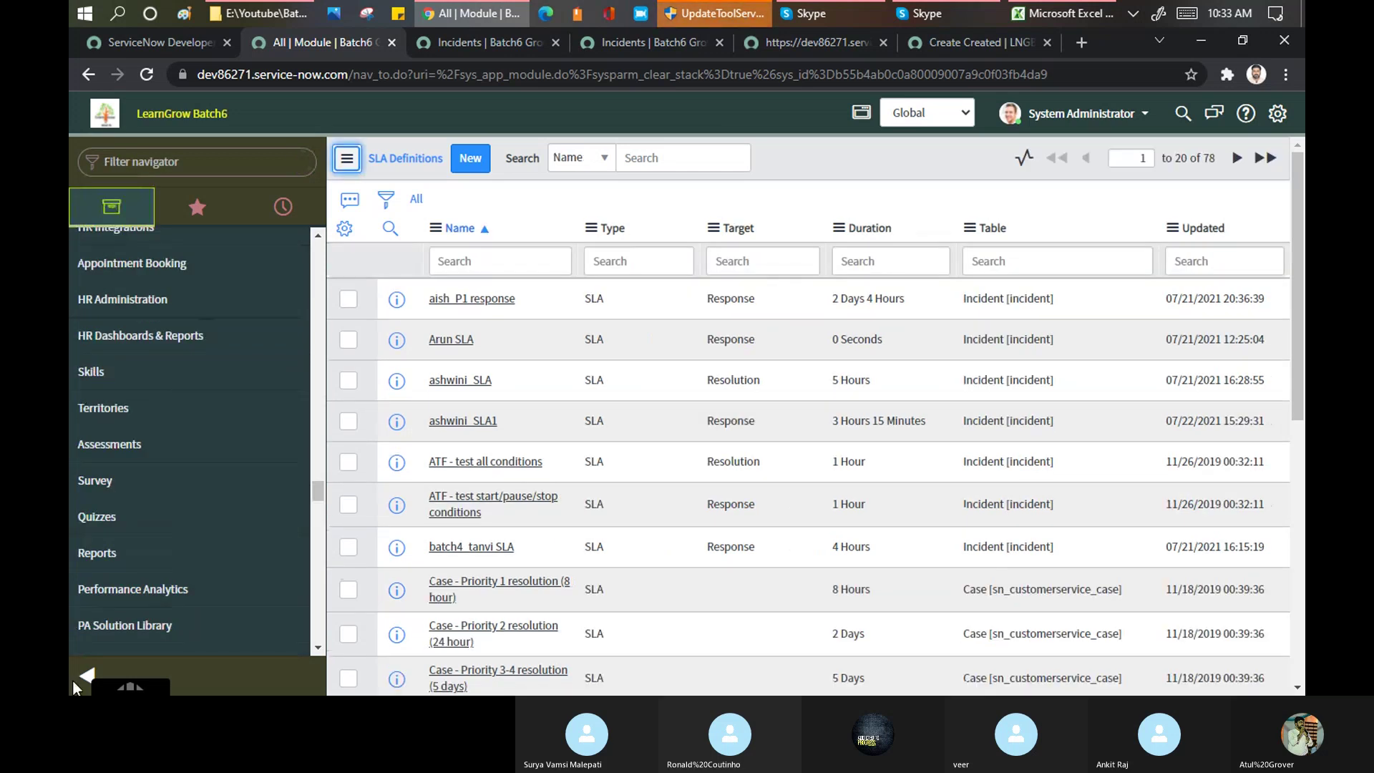
click(81, 676)
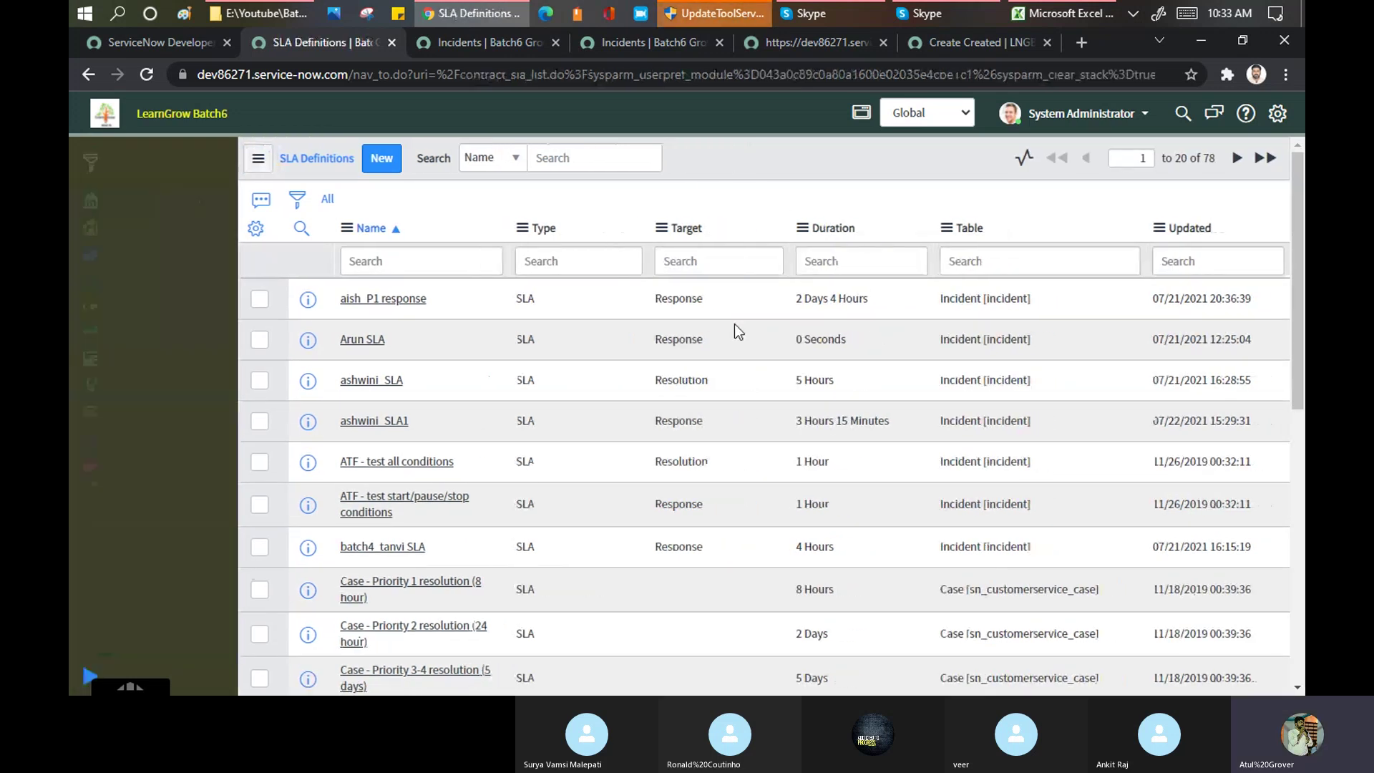
scroll(561, 347, down, 10)
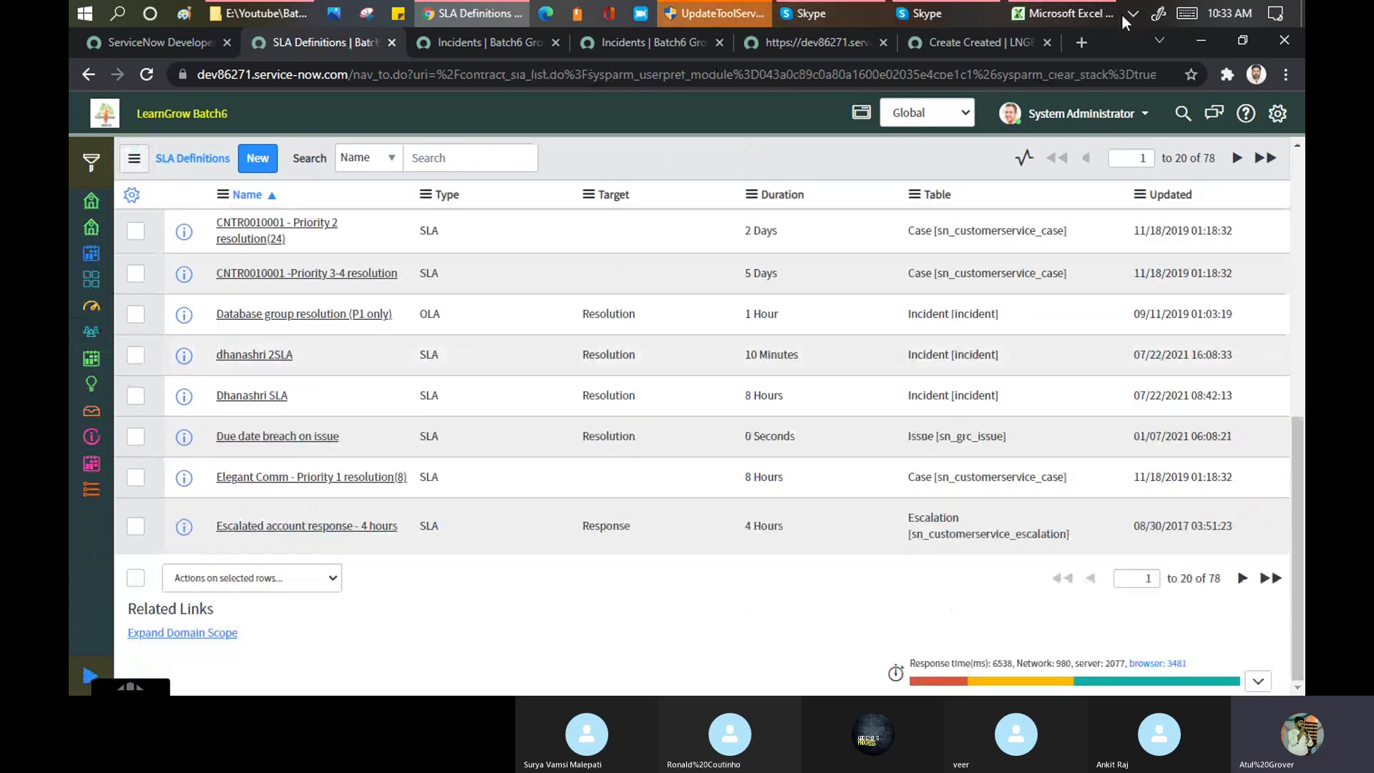
Return to the Training_Master workbook in Excel and enter Response SLA in A5
click(1062, 15)
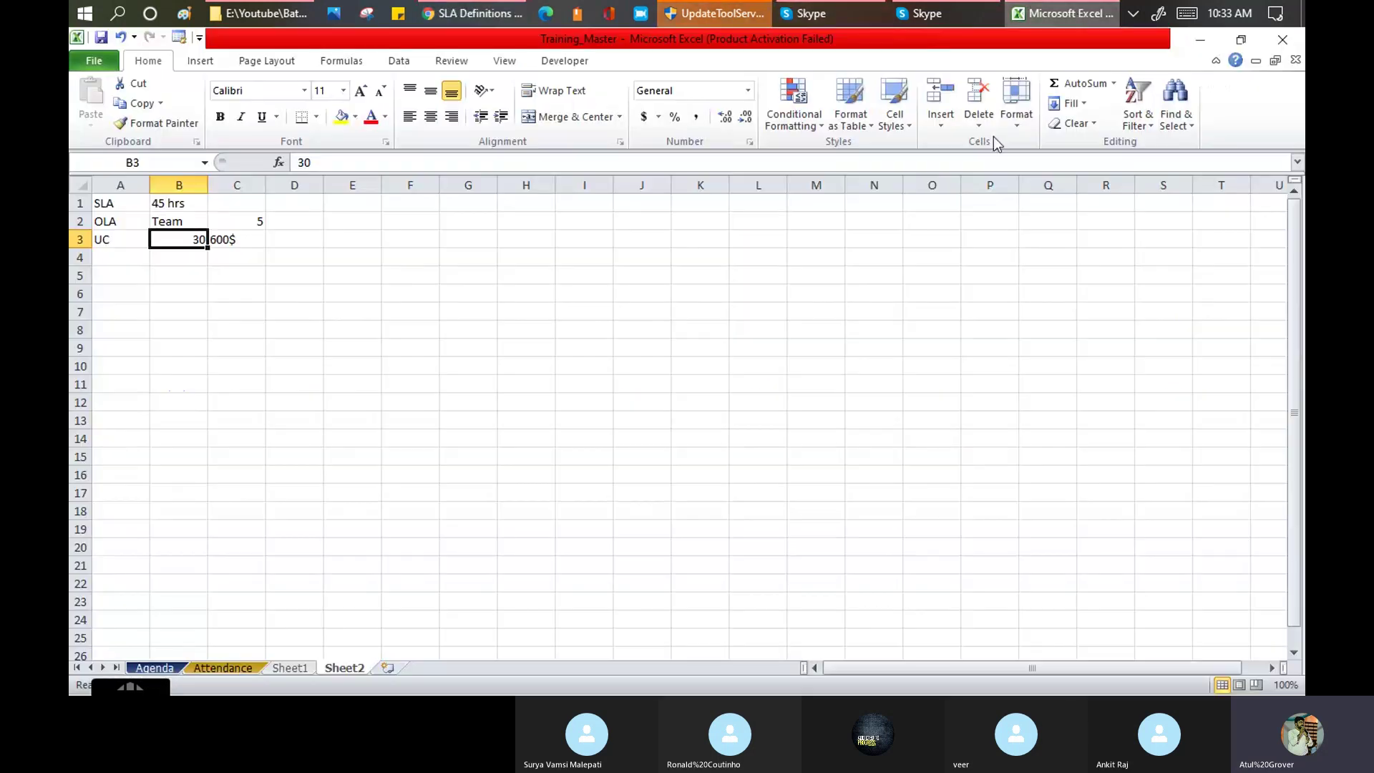
click(119, 273)
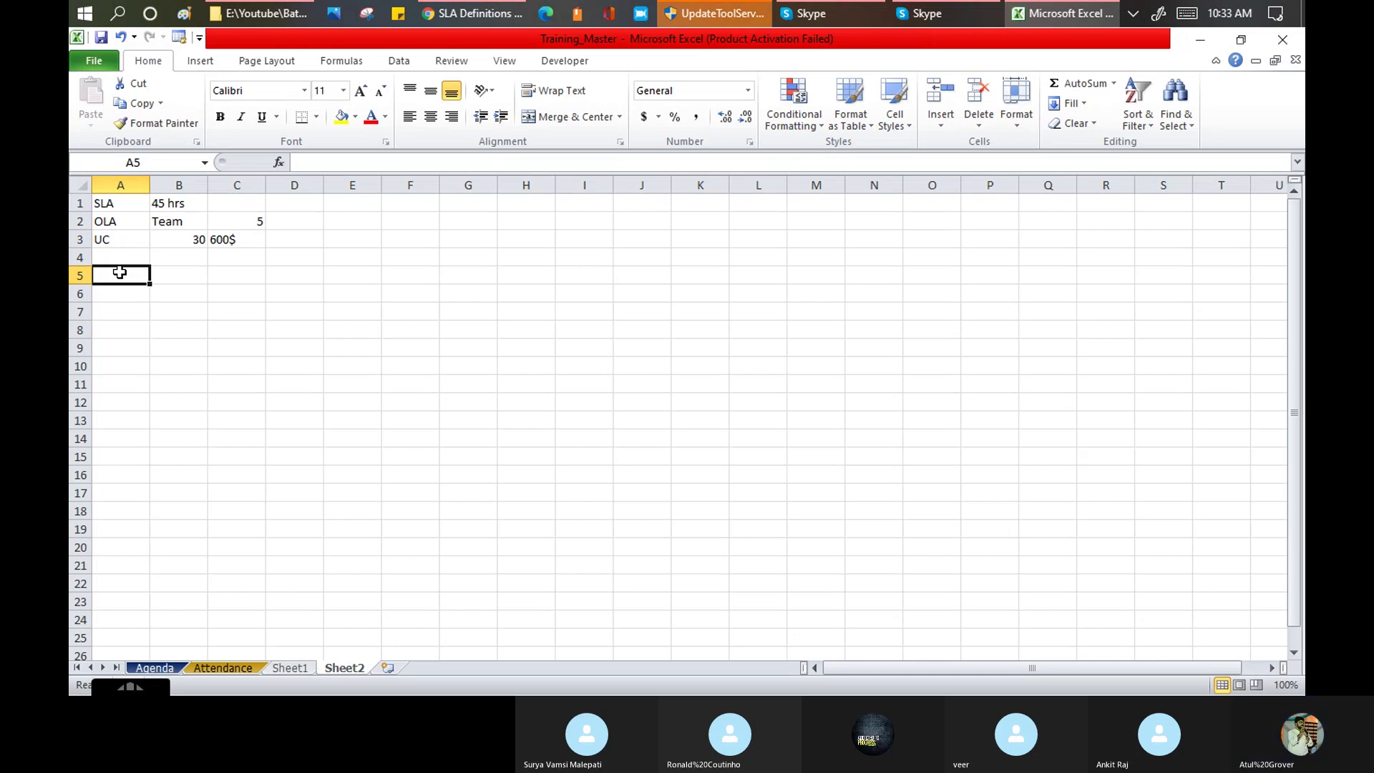
text(Response SLA)
key(BackSpace)
text(LA)
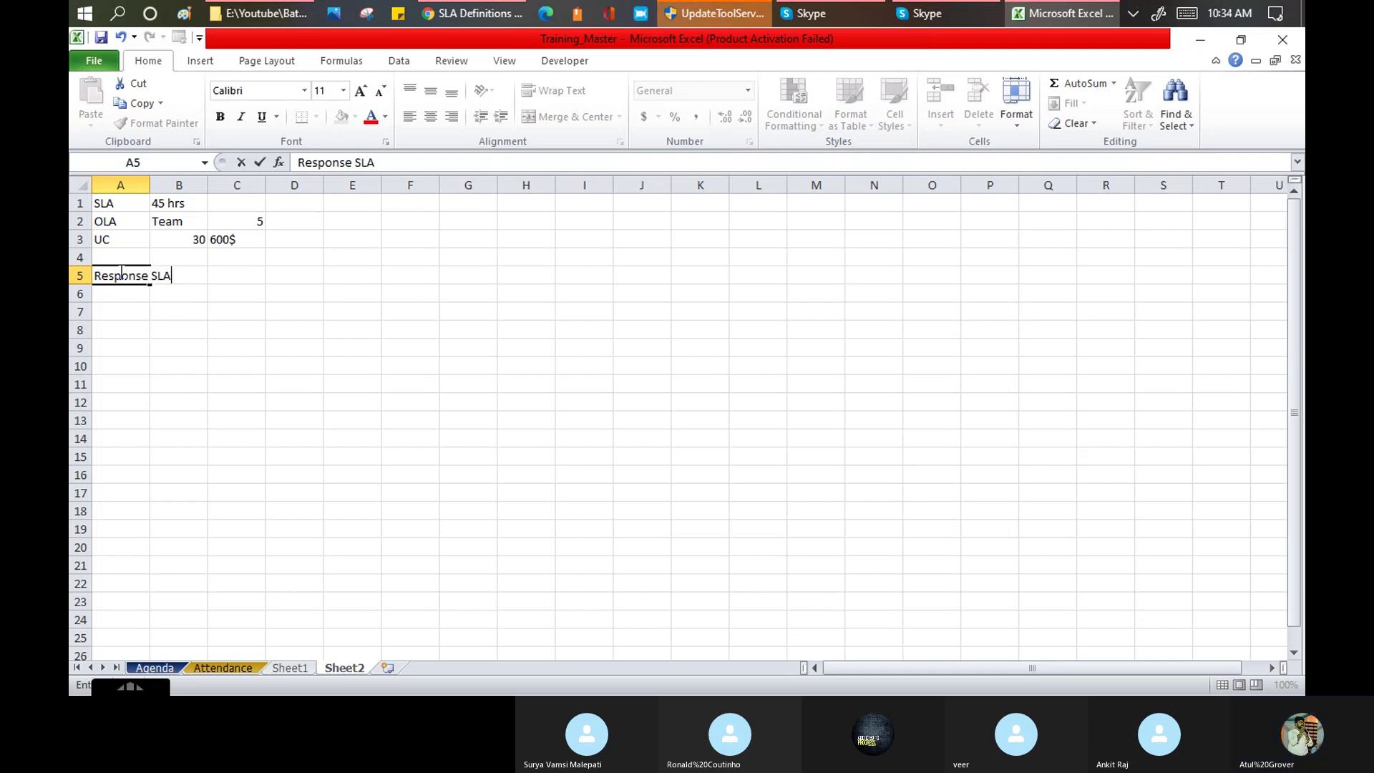
key(Tab)
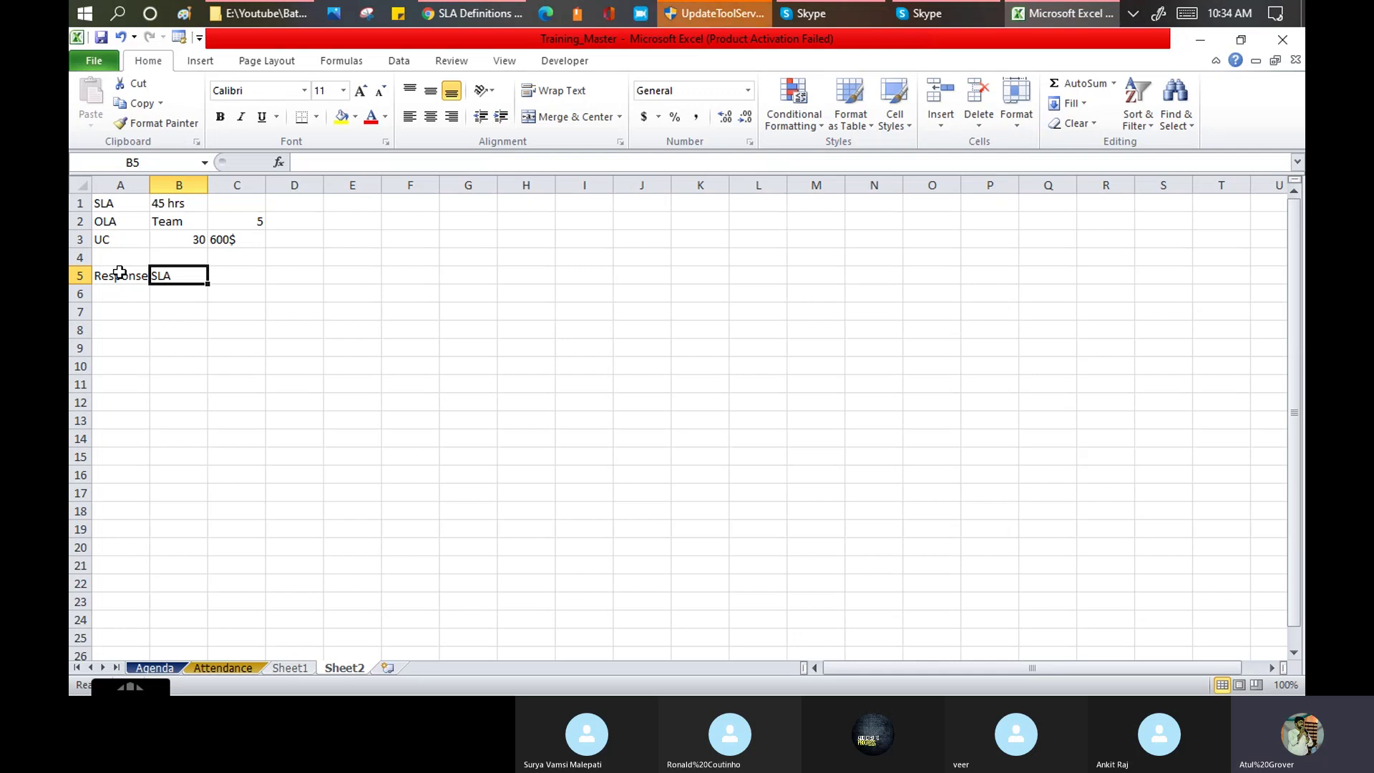
Enter Resolution in A6 below the Response SLA entry
click(119, 273)
key(Right)
key(Return)
key(Left)
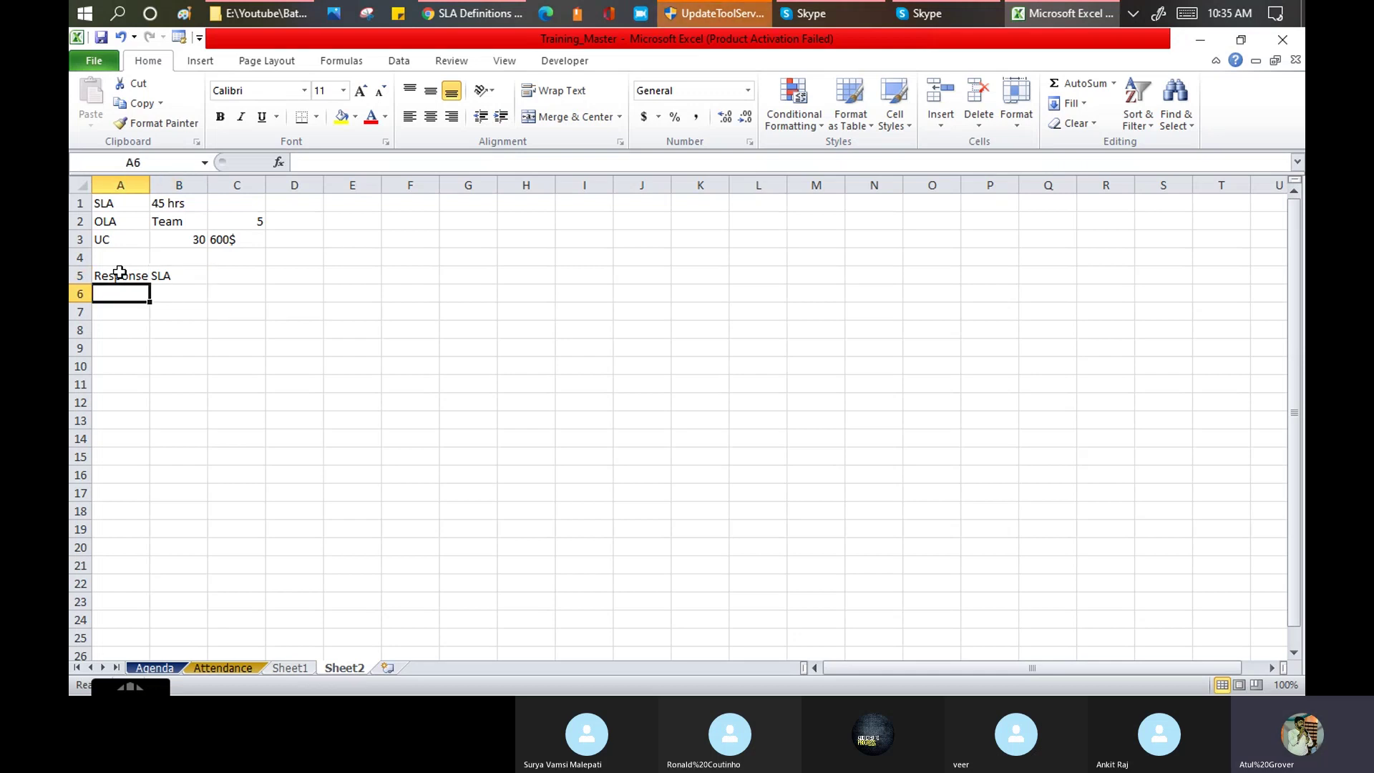
text(Resolution)
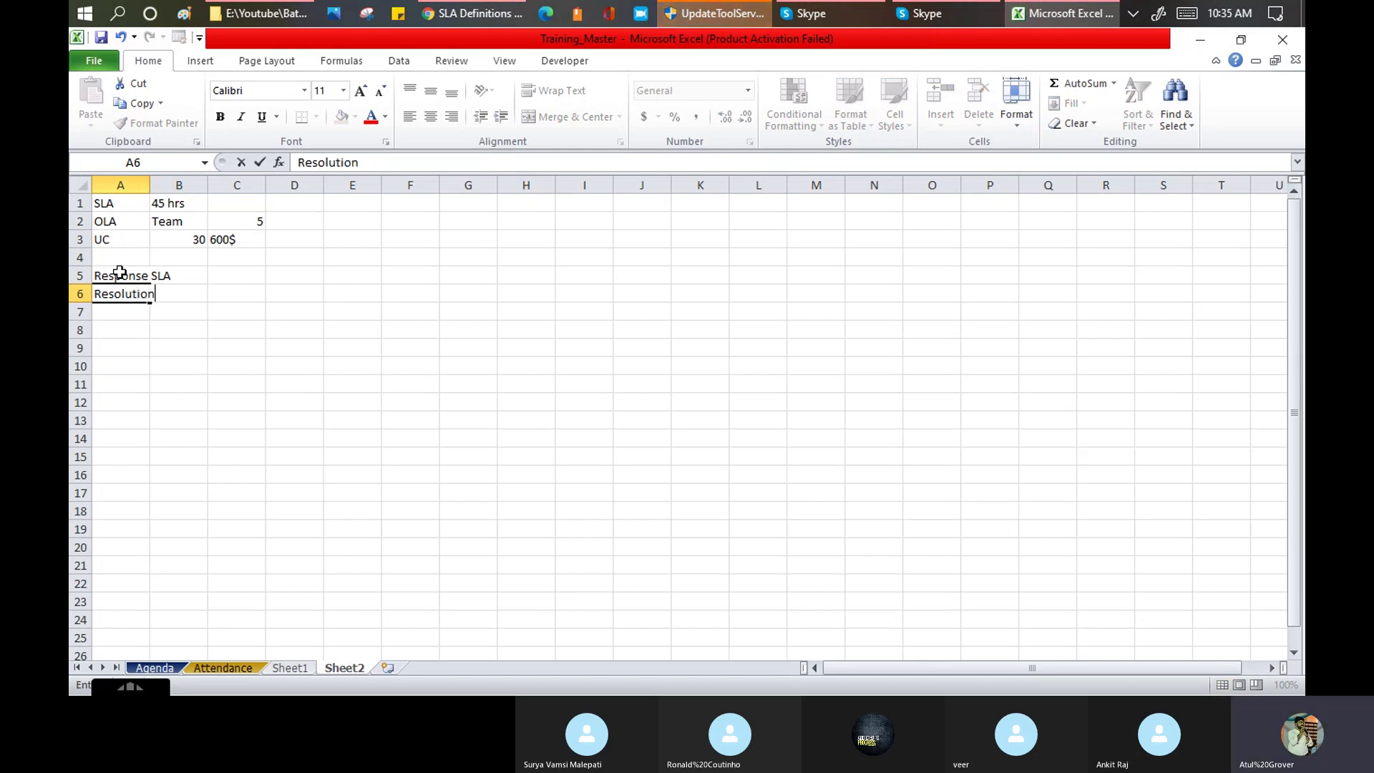
key(Tab)
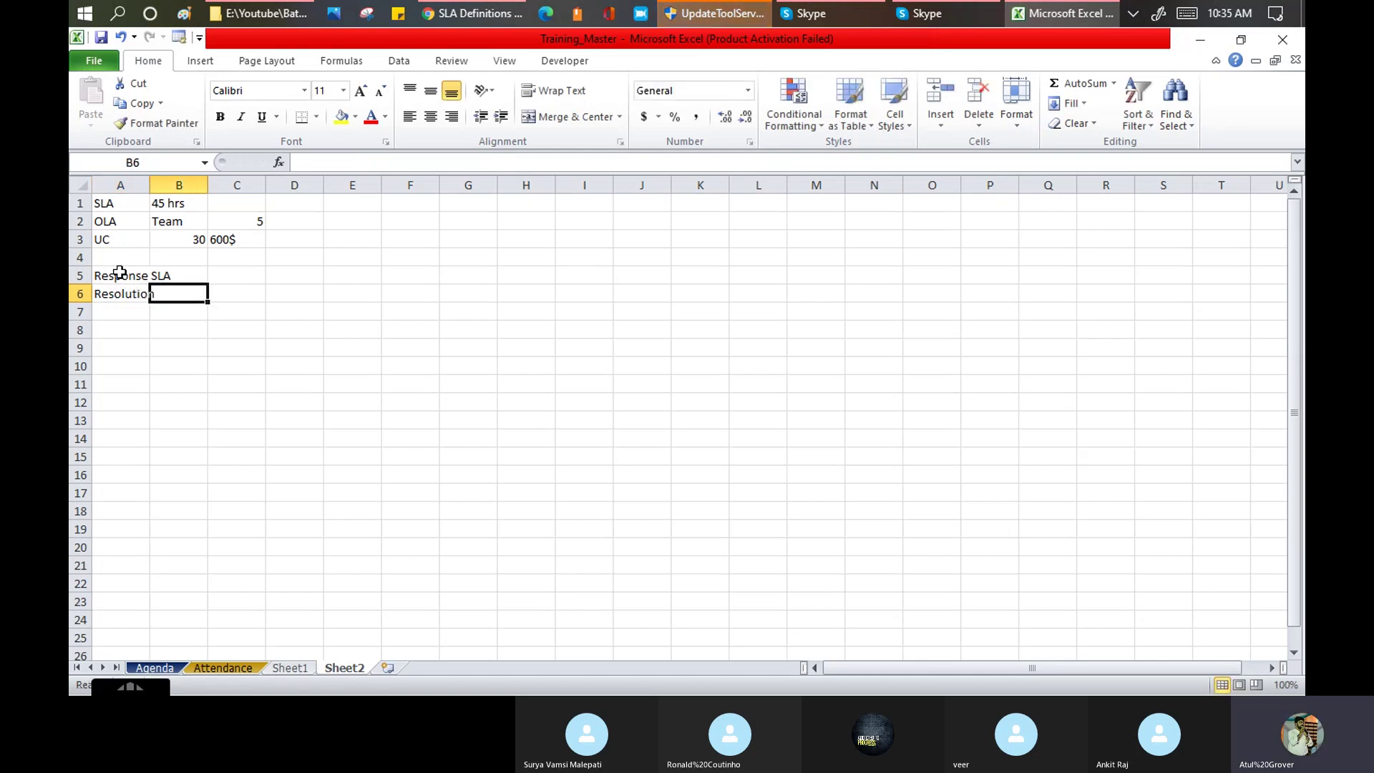
Enter Resolution in A8 and Fulfilled in B8, and widen column A to fit its text
key(Down)
key(Down)
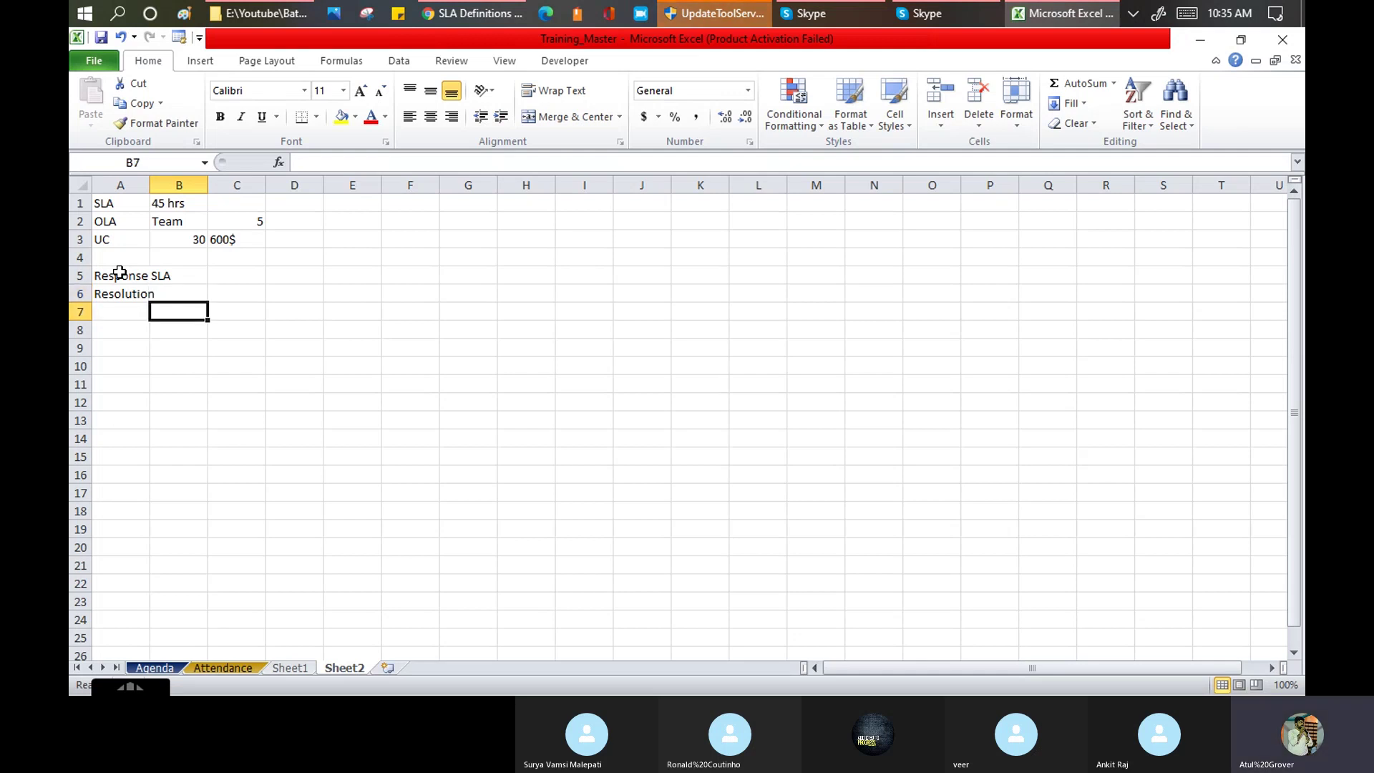
key(Left)
text(Res)
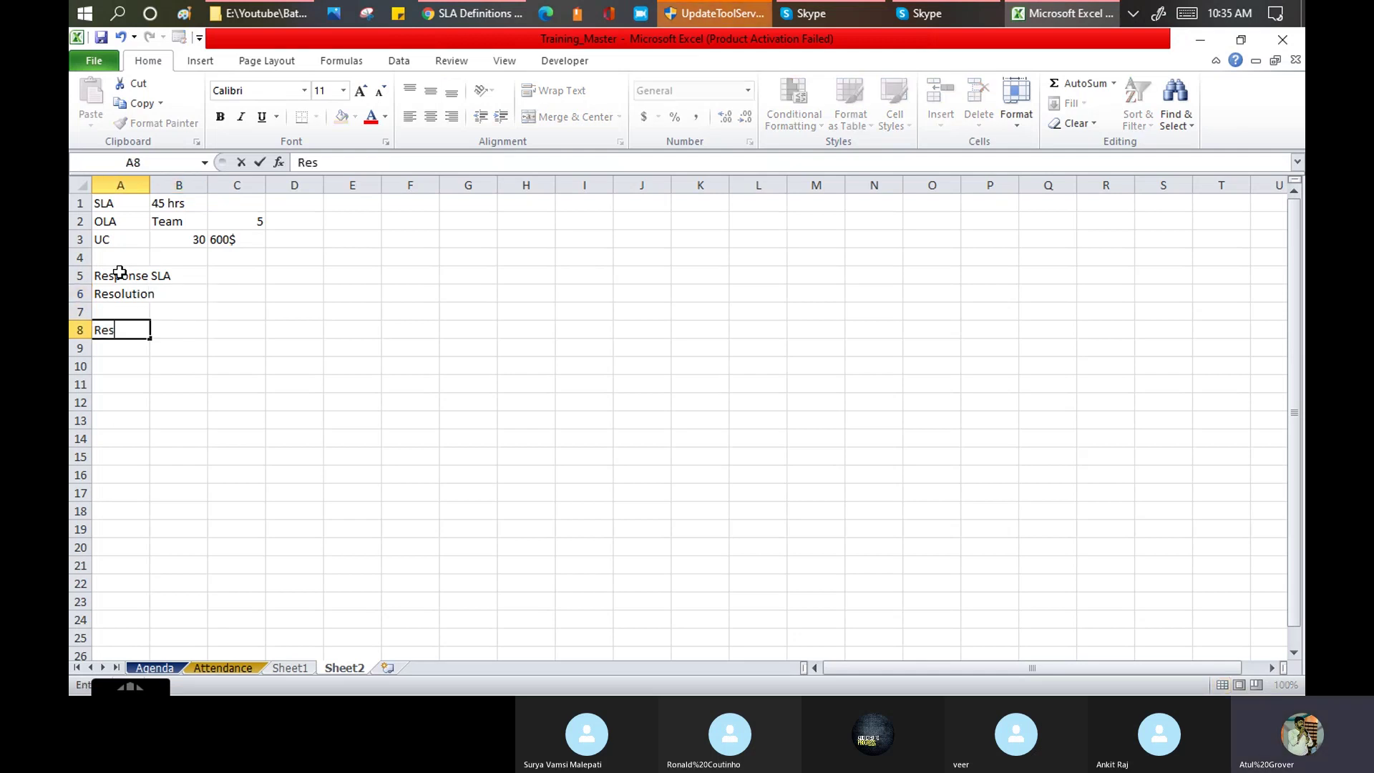
text(olution)
key(Tab)
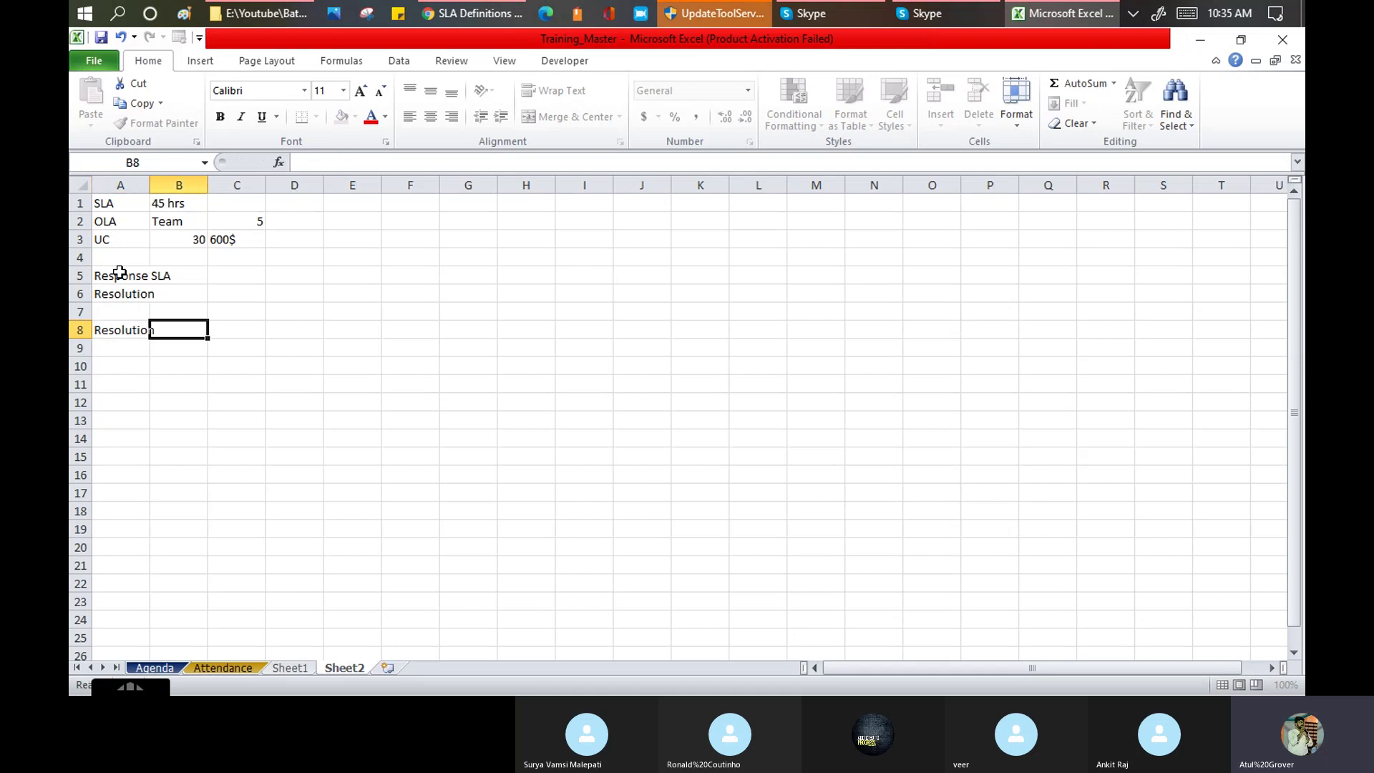
text(Ful)
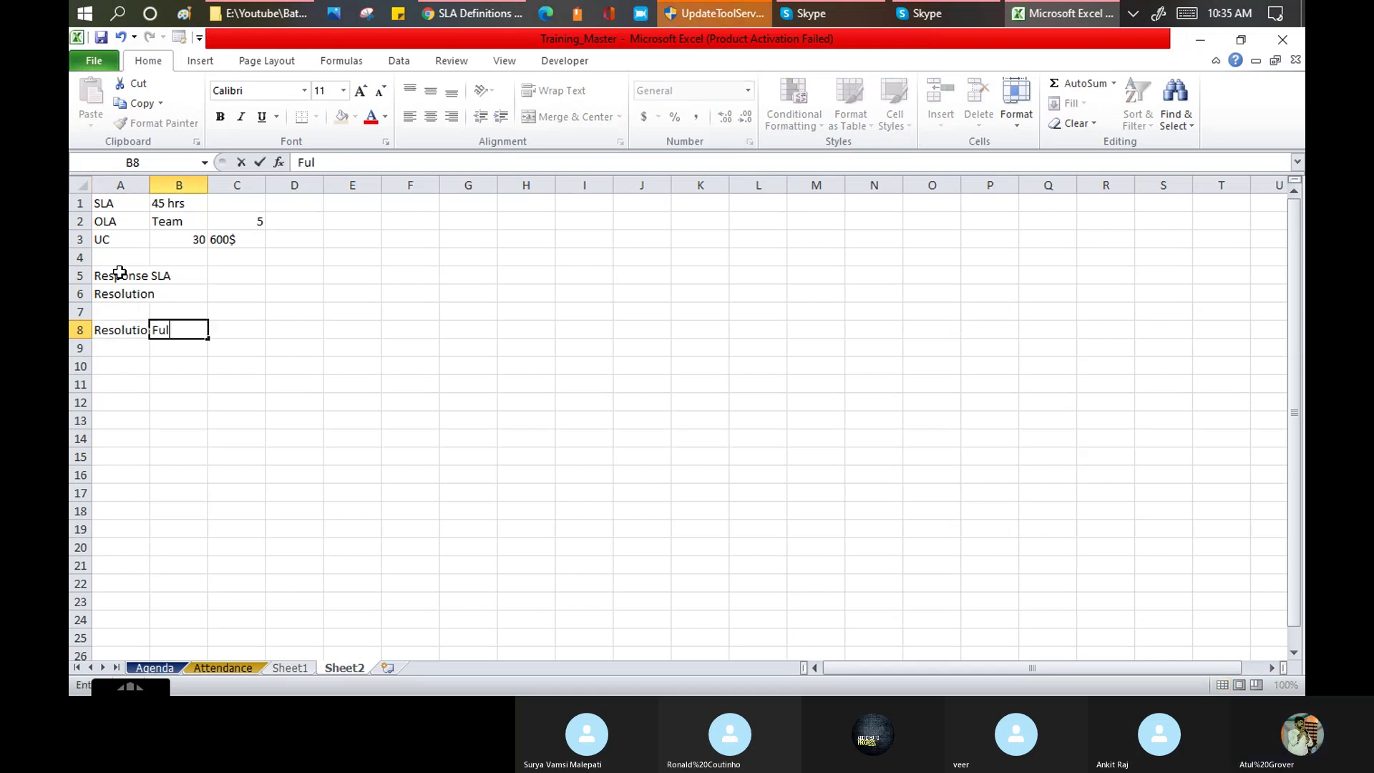
text(filled)
key(Return)
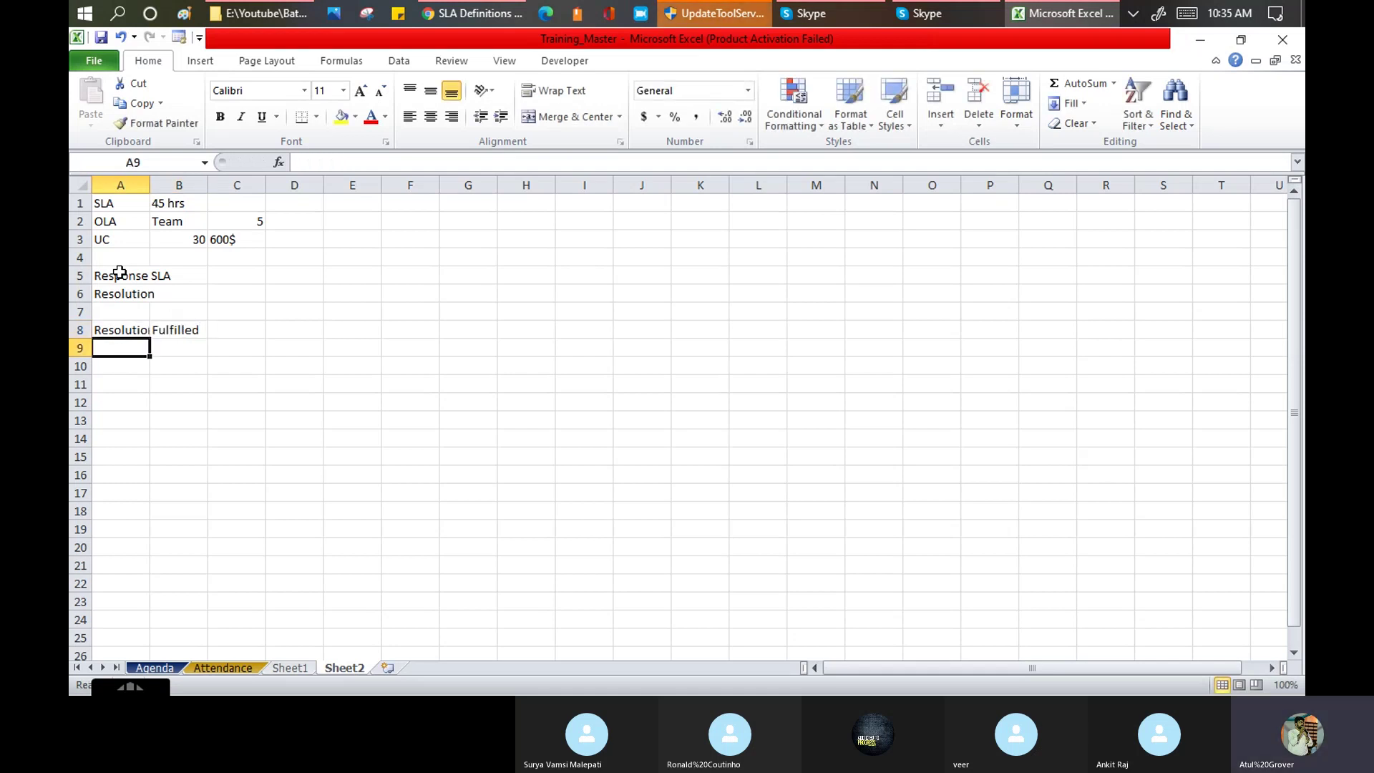
double_click(156, 184)
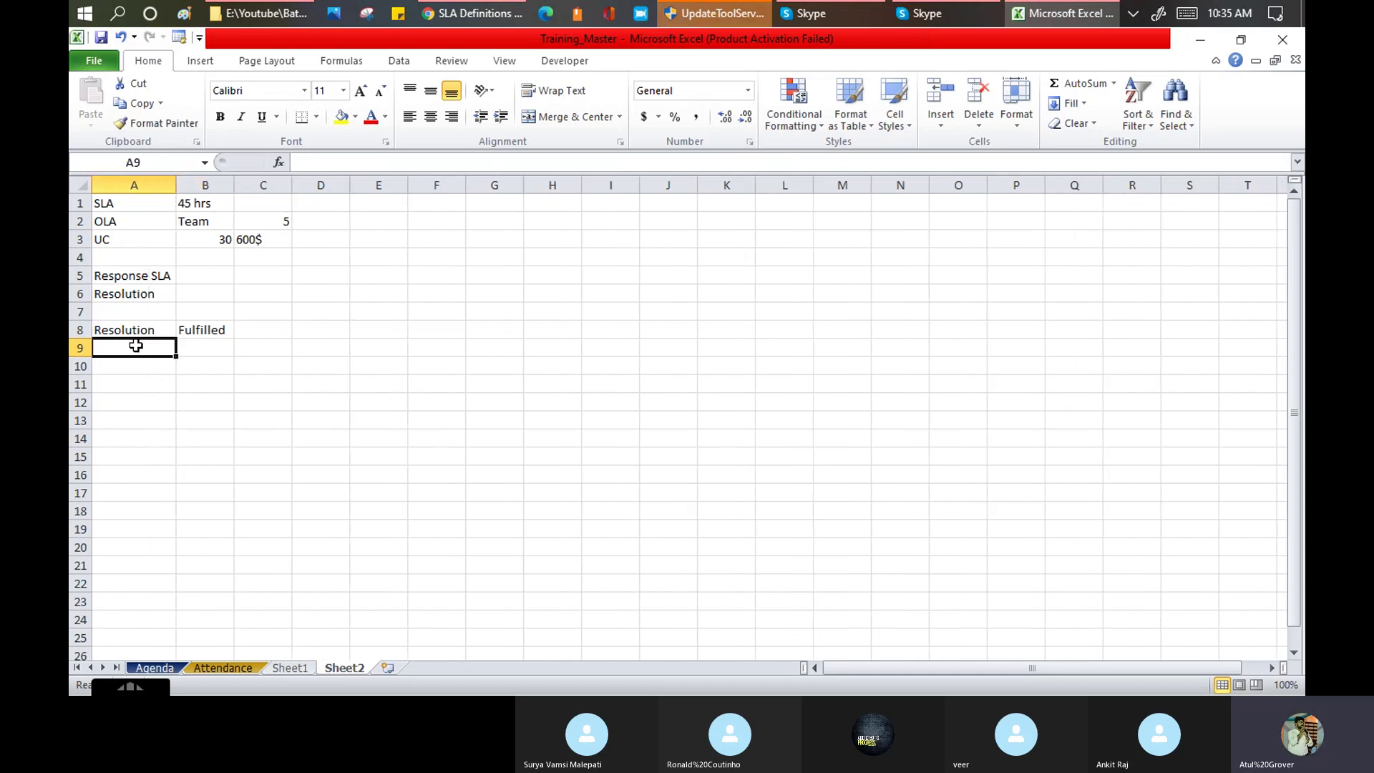
Compare the Resolution and Fulfilled entries in row 8, and revisit the Response SLA and Resolution entries in rows 5 and 6
click(137, 328)
click(223, 330)
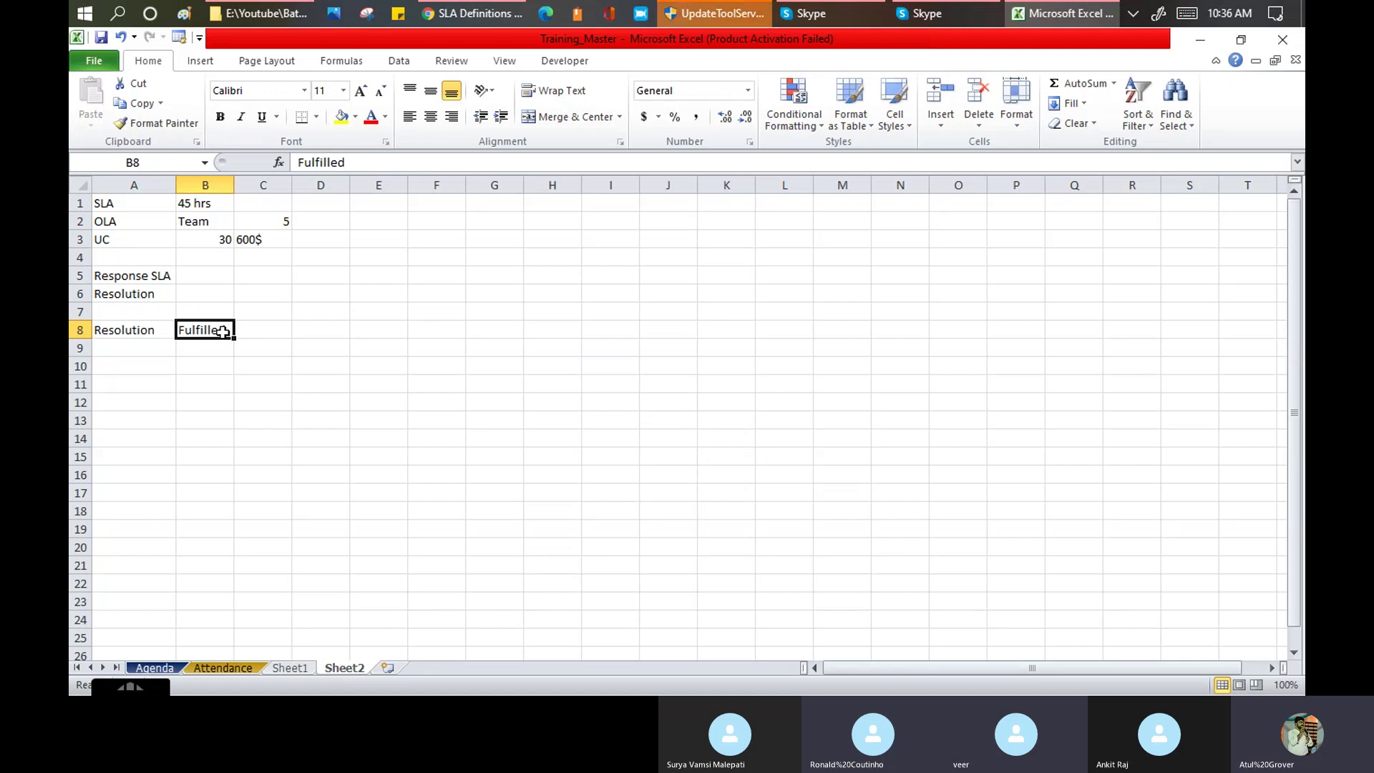
click(136, 331)
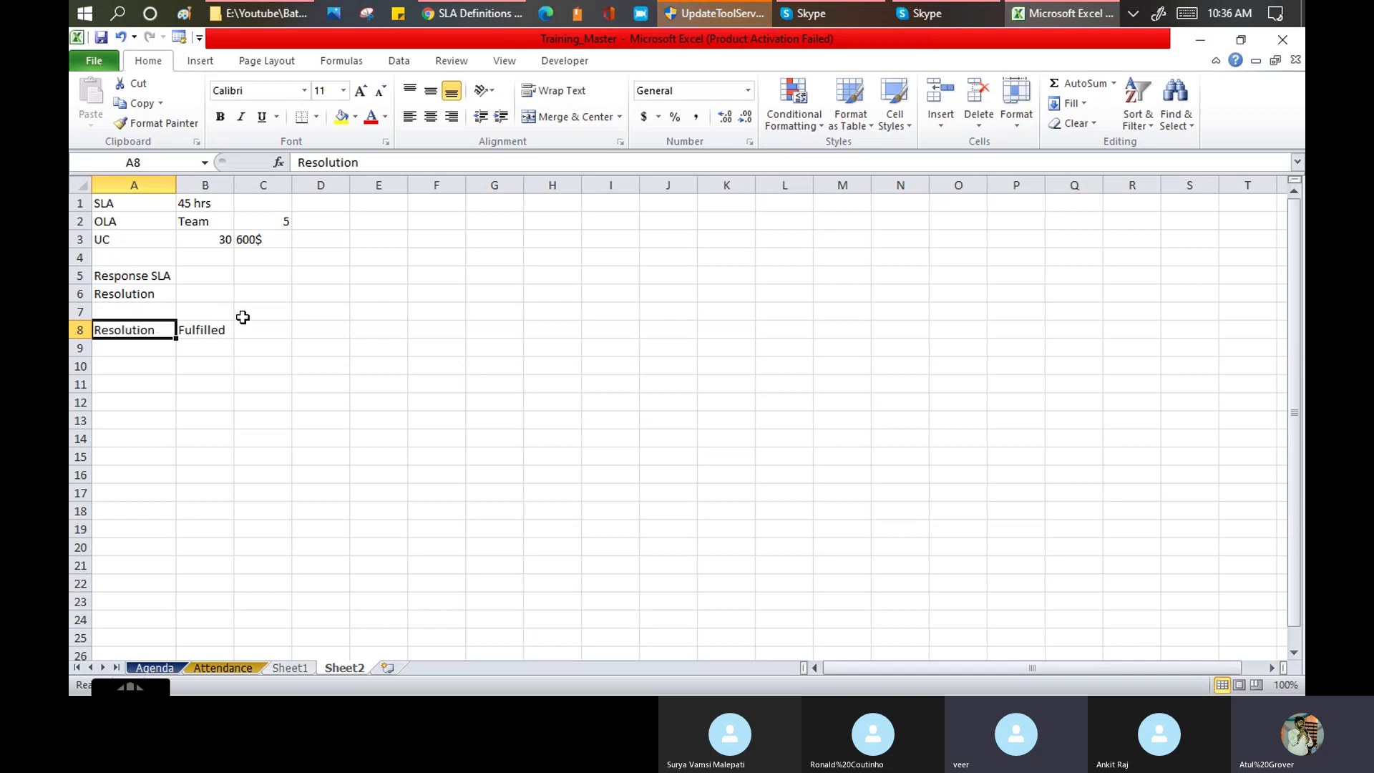
click(221, 327)
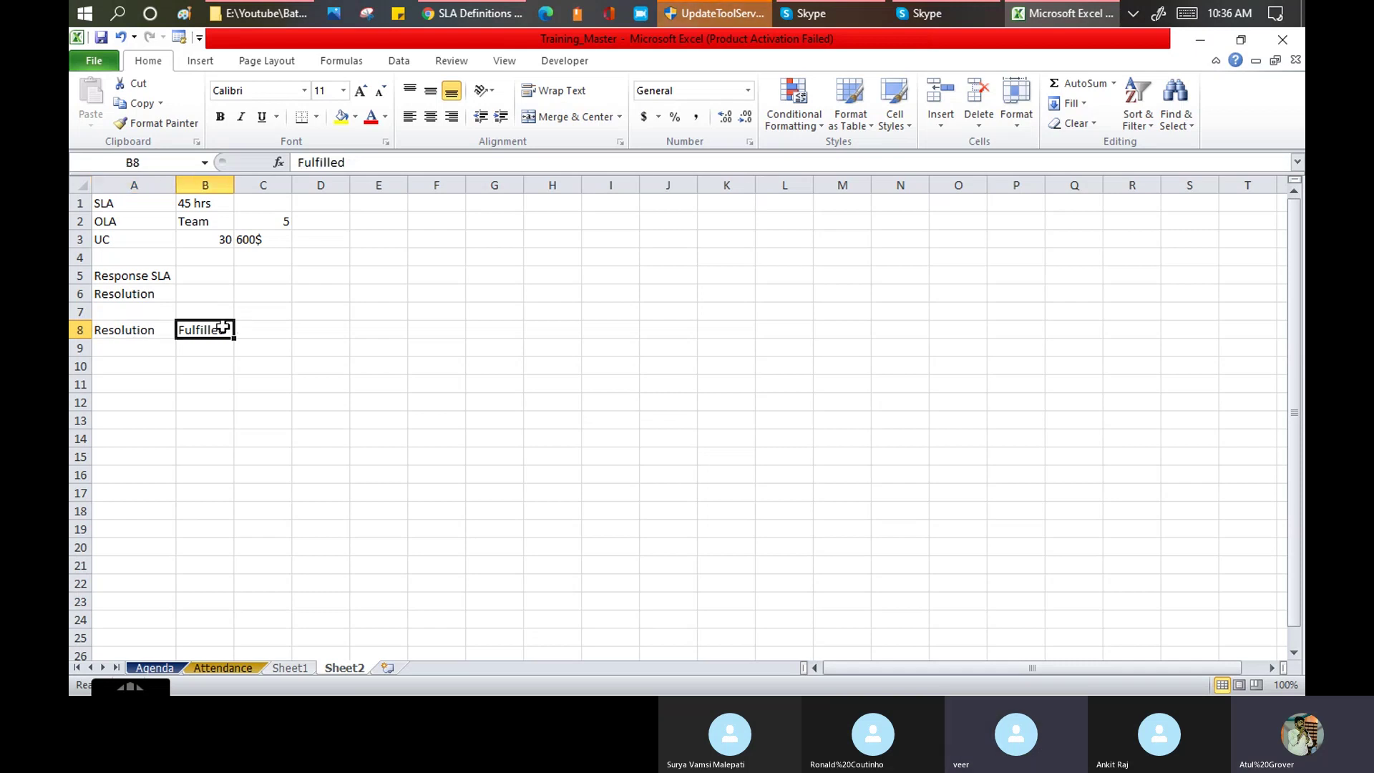
click(120, 333)
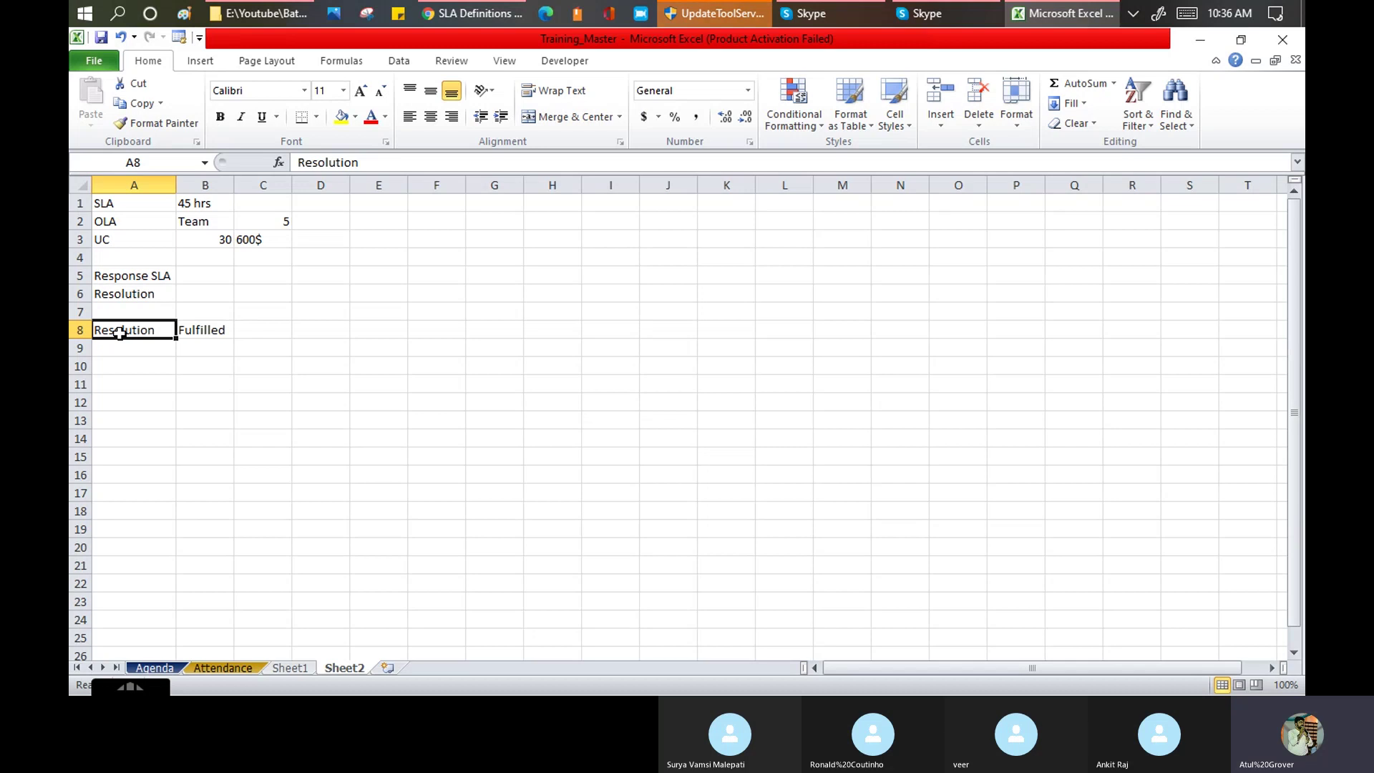
click(209, 330)
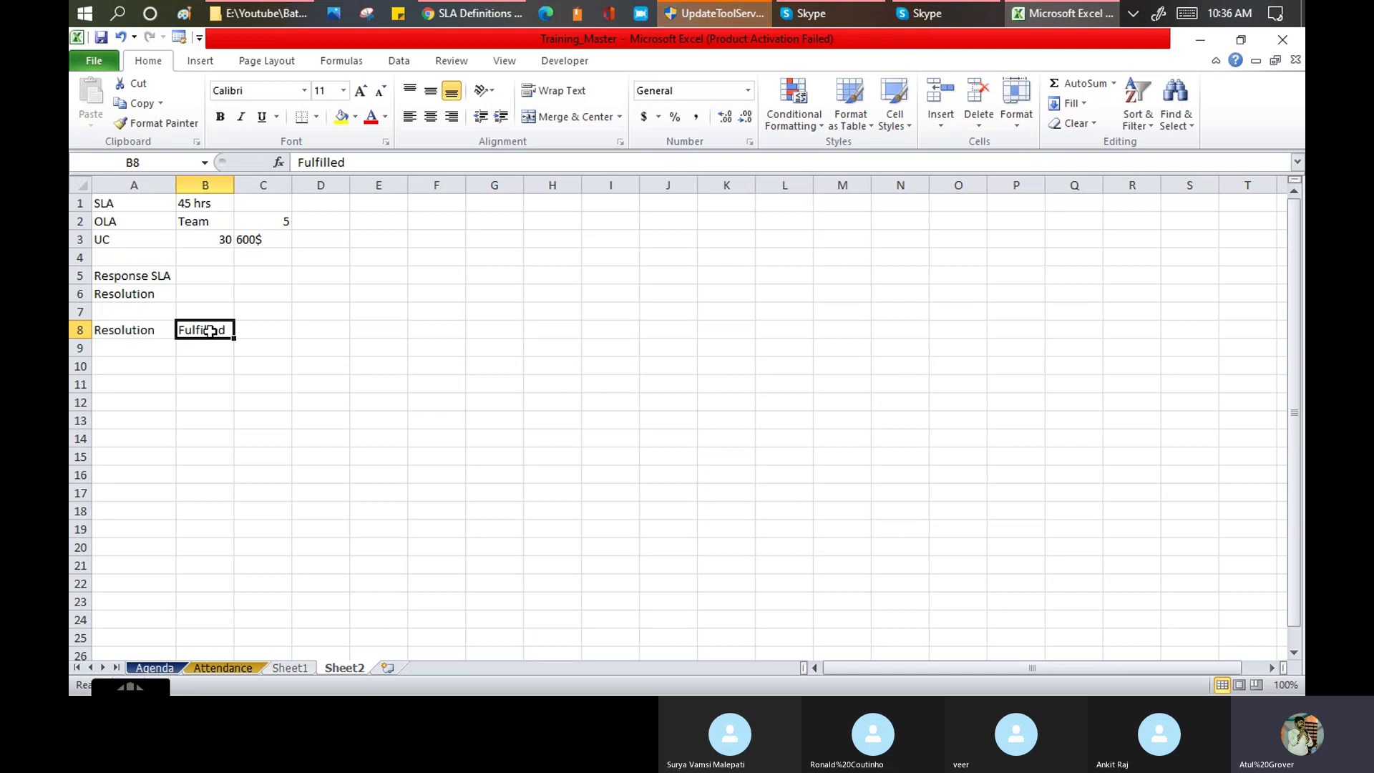
click(112, 328)
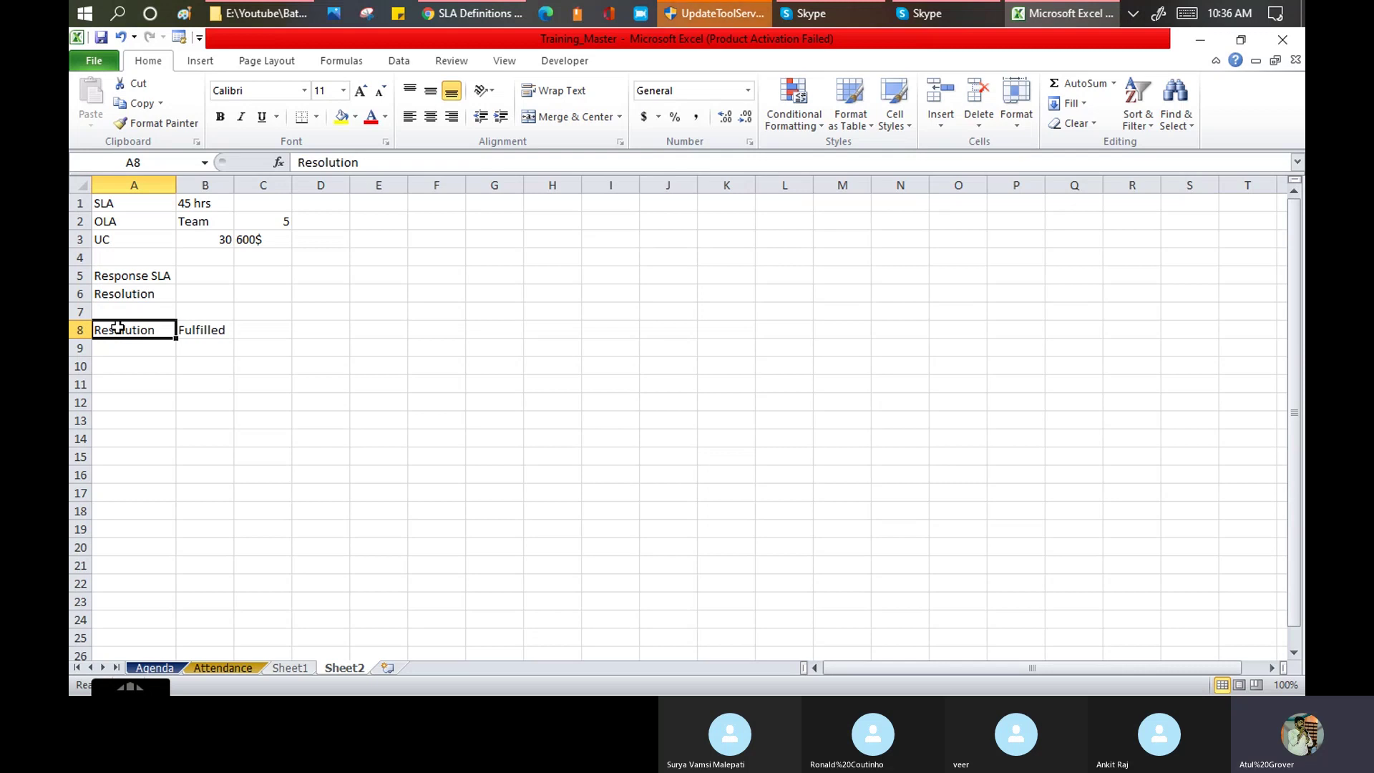
click(136, 277)
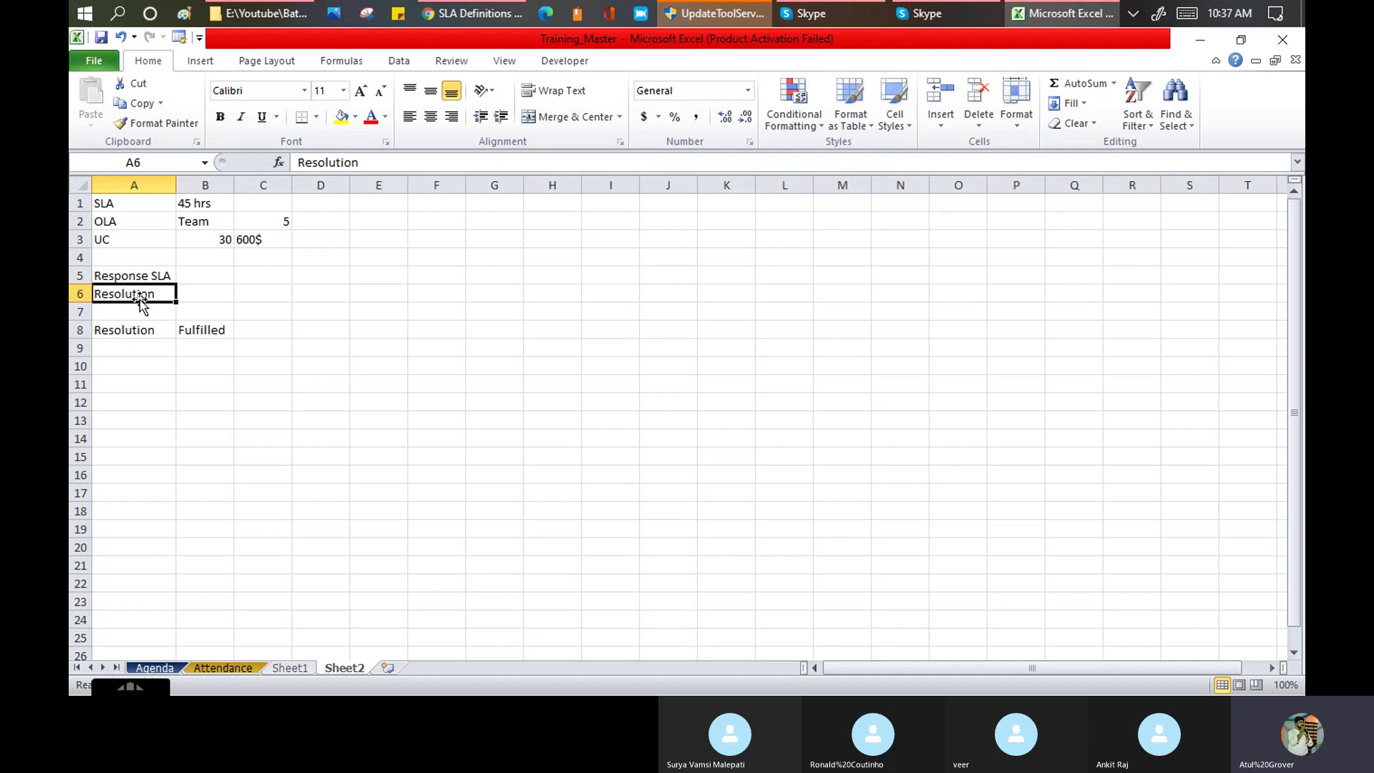
click(212, 294)
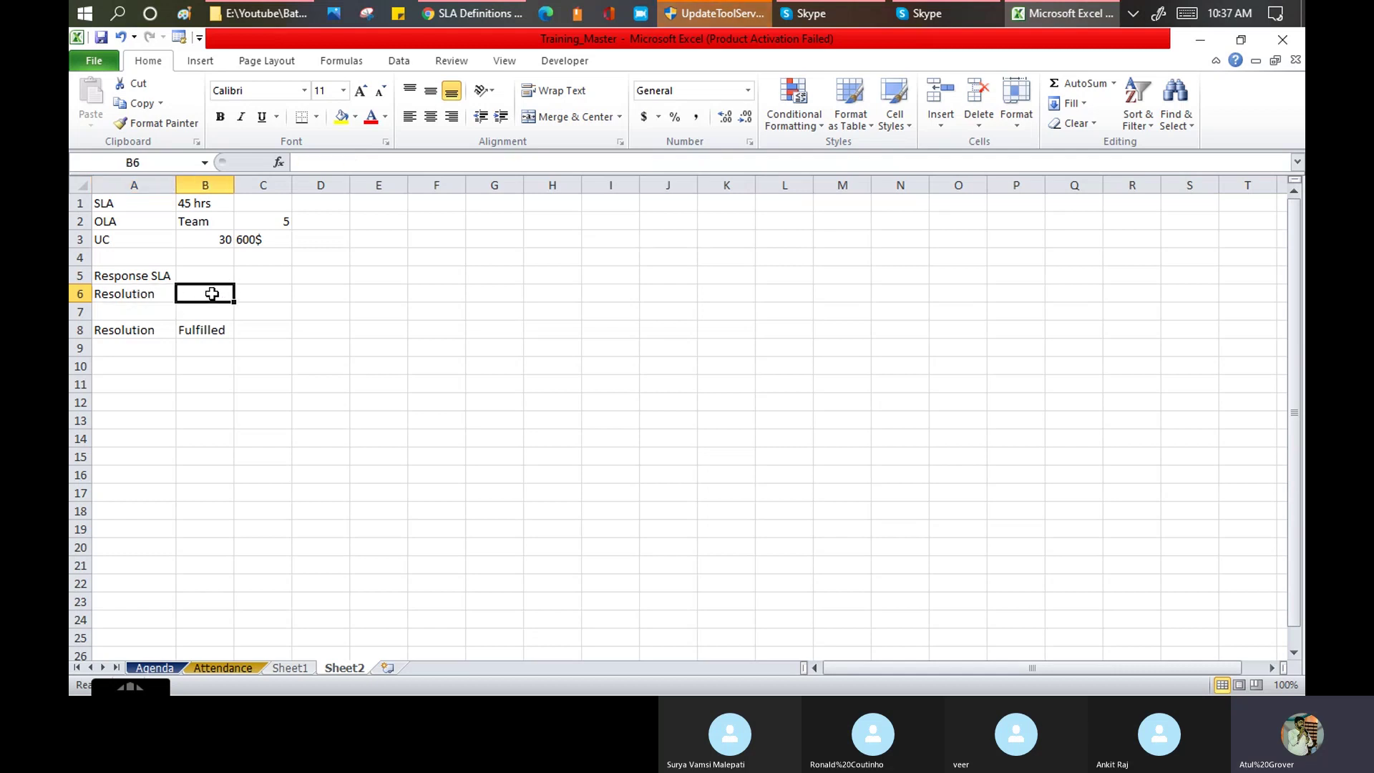
click(142, 275)
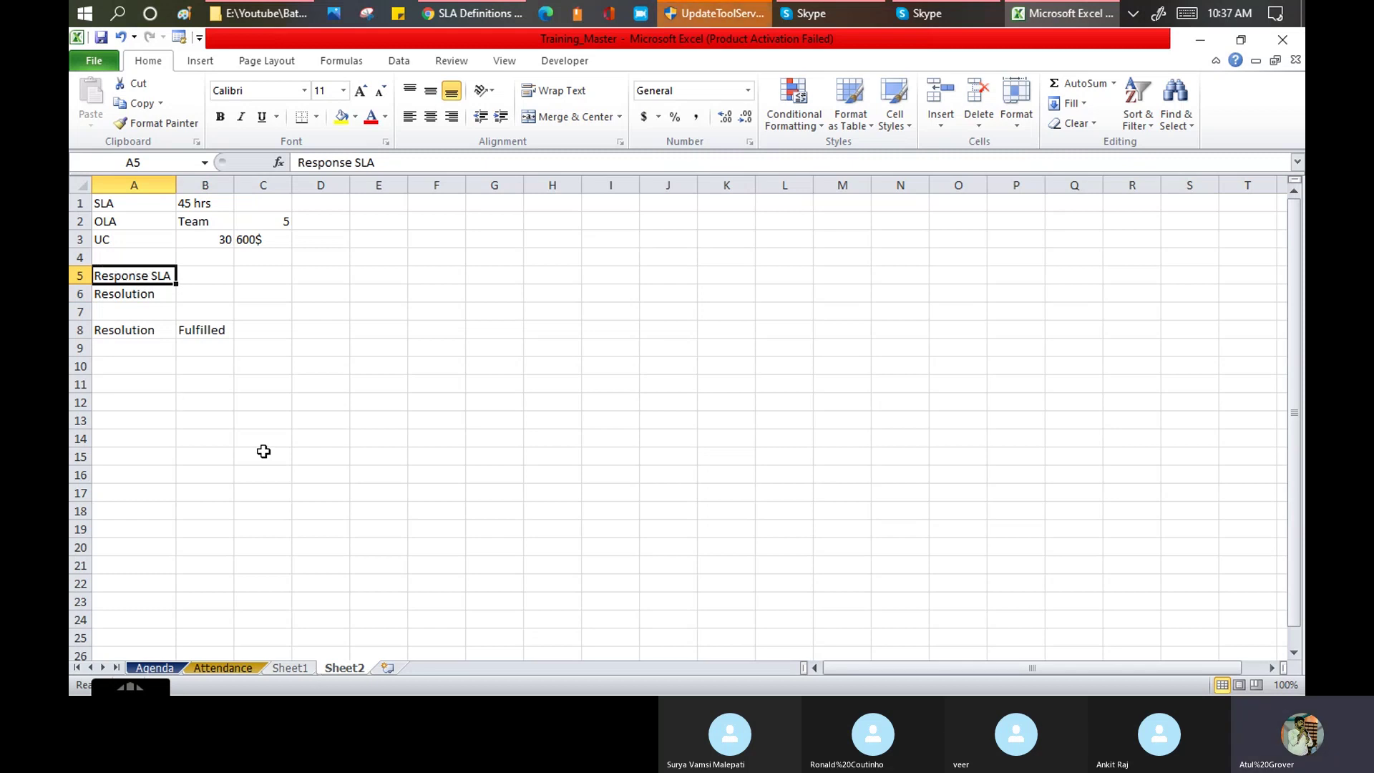
List the priorities P1, P2, P3 and P4 in cells A11 to A14
click(164, 391)
text(P1)
key(Return)
text(P2)
key(Return)
text(P3)
key(Return)
text(P4)
key(Return)
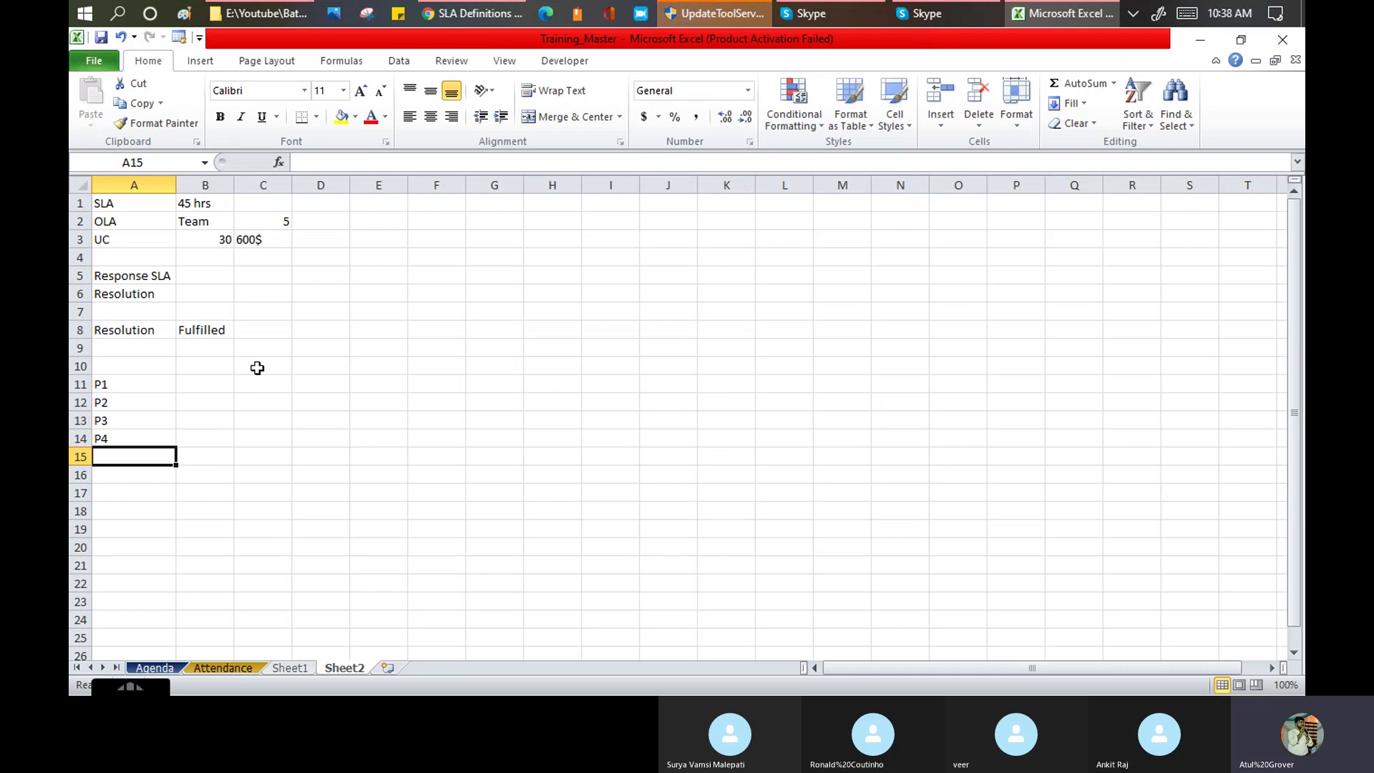
Add the column headings Res in B10 and RESl in C10 above the priority rows
click(193, 363)
text(Res)
key(Tab)
text(RESI)
key(Return)
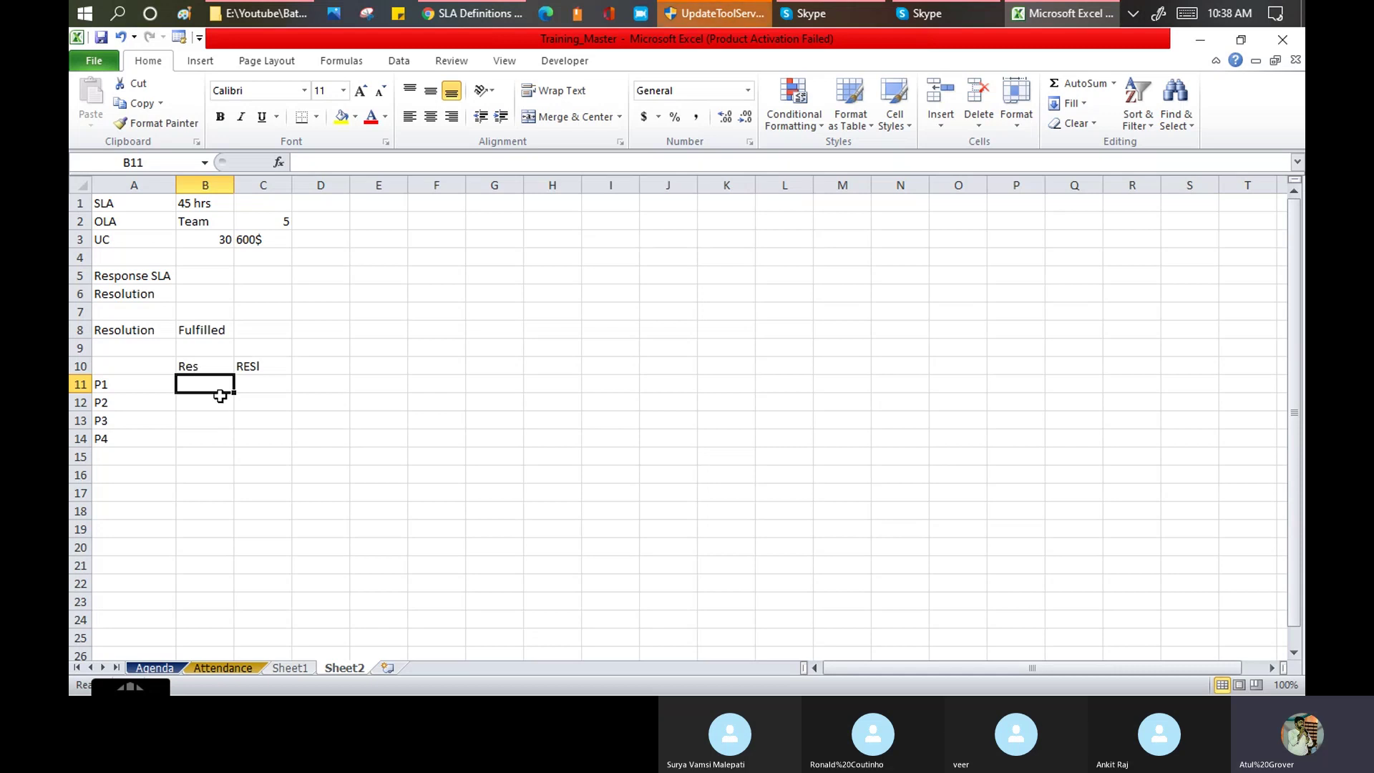
Fill the Res column for P1 to P4 with 5, 10, 15 and 20
text(5)
key(Return)
text(10)
key(Return)
text(15)
key(Return)
text(20)
key(Return)
Fill the RESl column for P1 to P4 with 30, 90, 120 and 480, and highlight both value columns in turn
key(Up)
key(Up)
key(Up)
key(Up)
key(Right)
text(3)
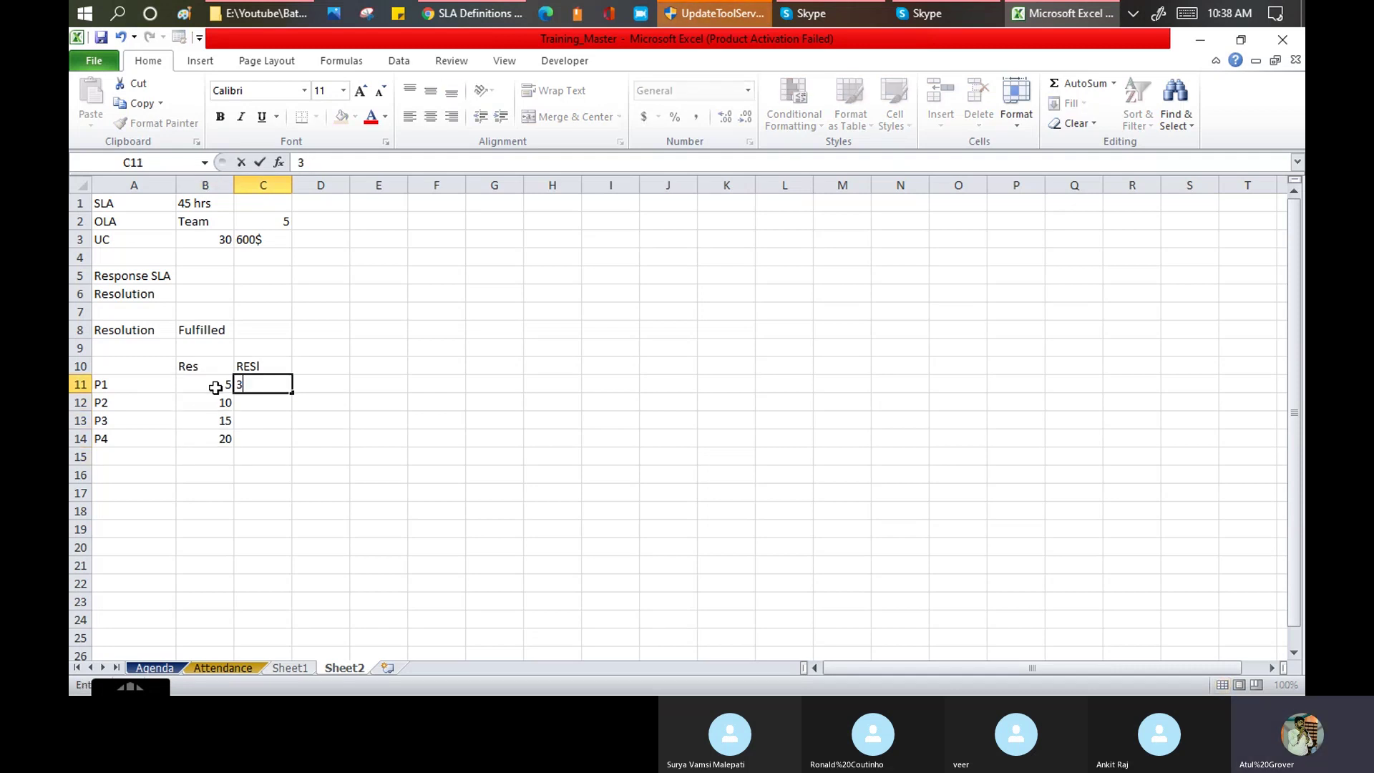
key(Return)
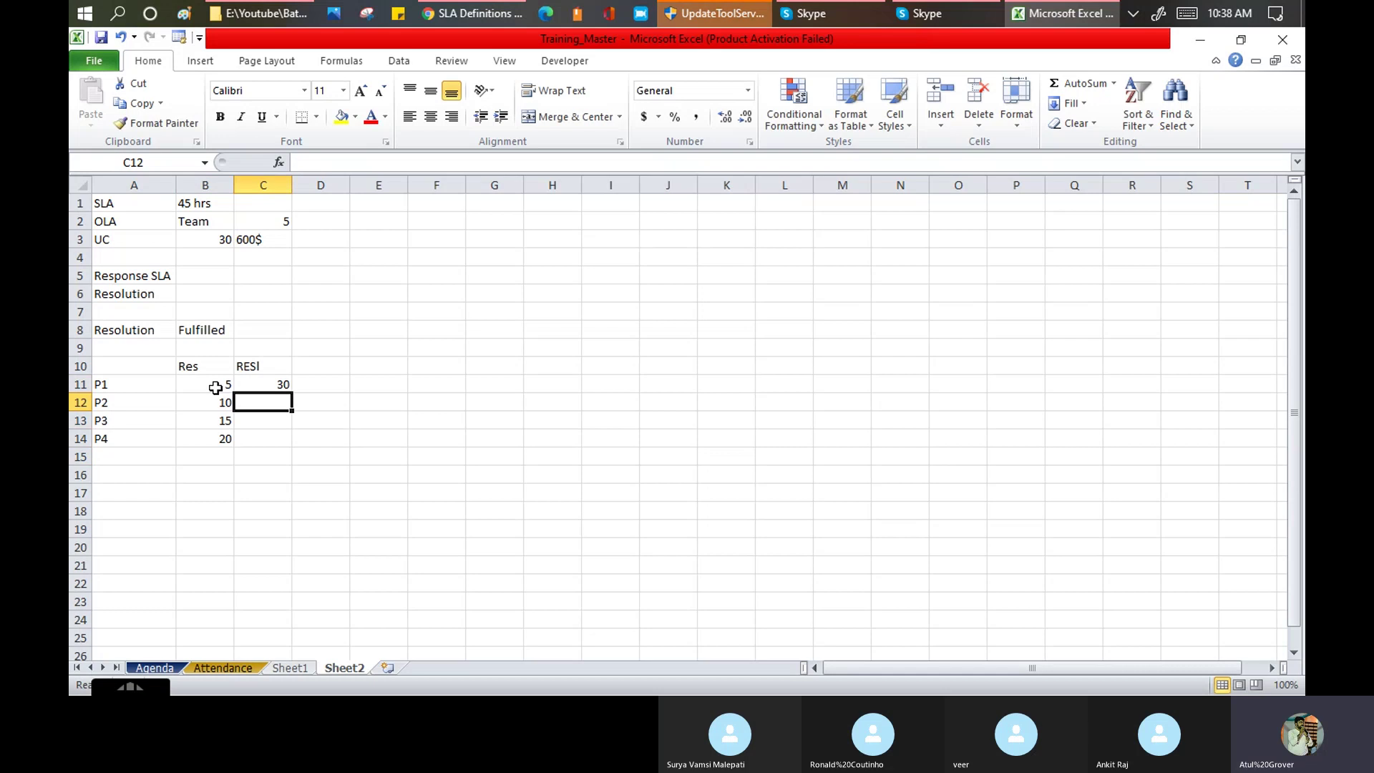
text(90)
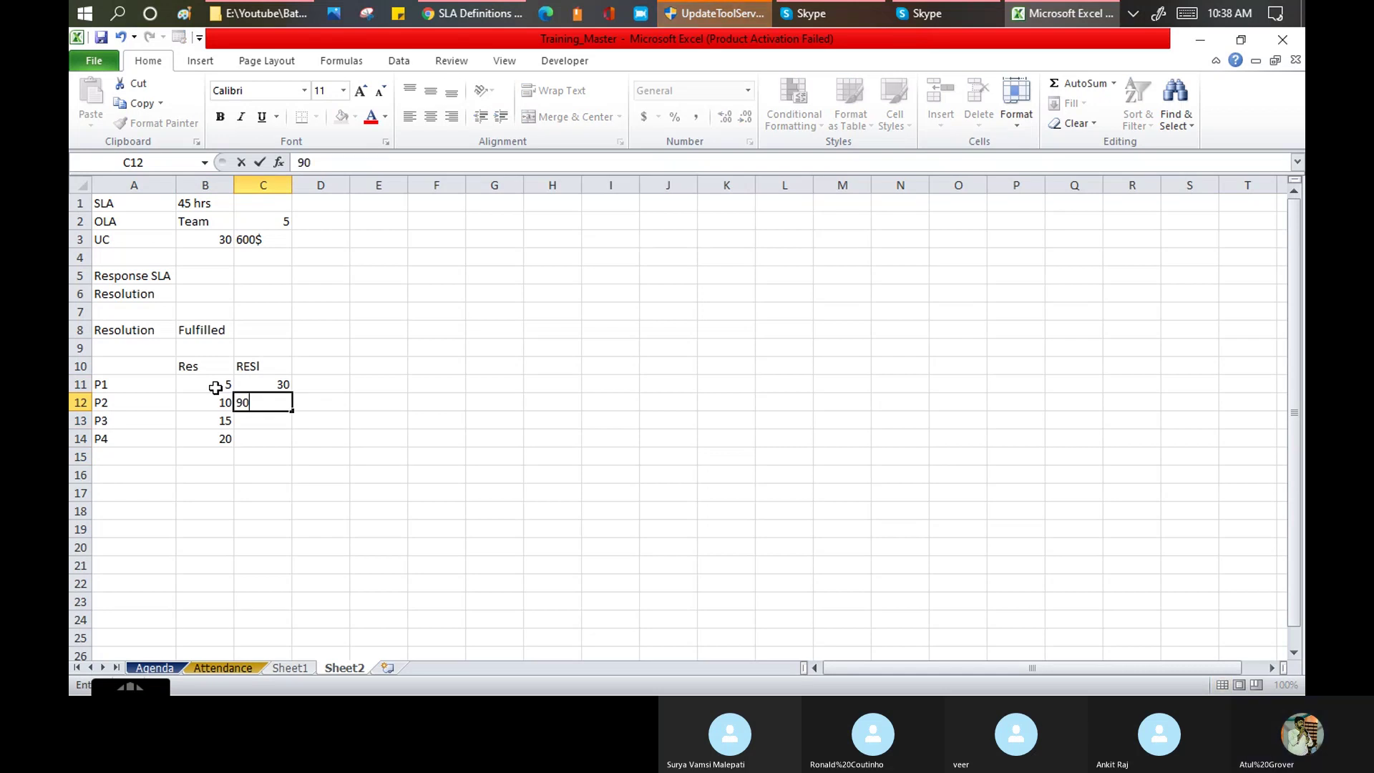
key(Return)
text(120)
key(Return)
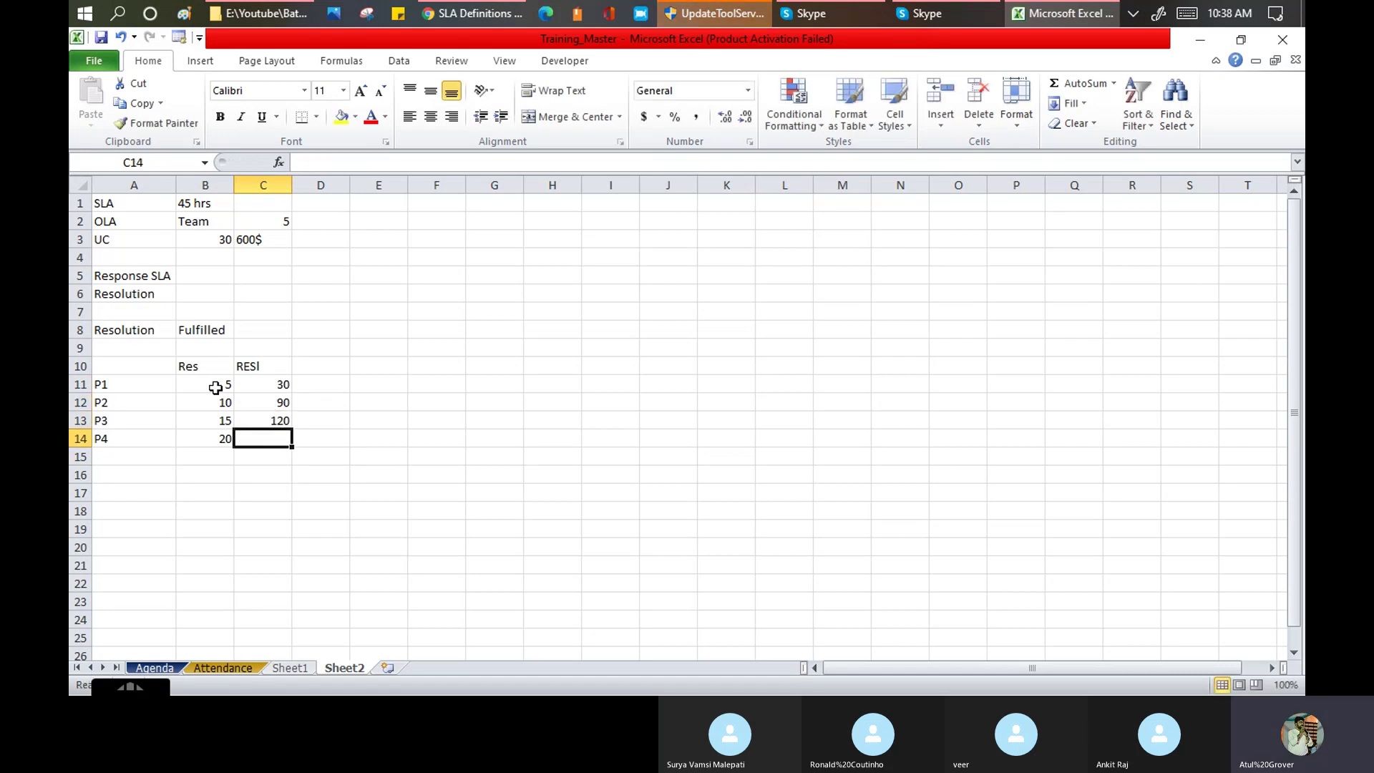
text(480)
key(Return)
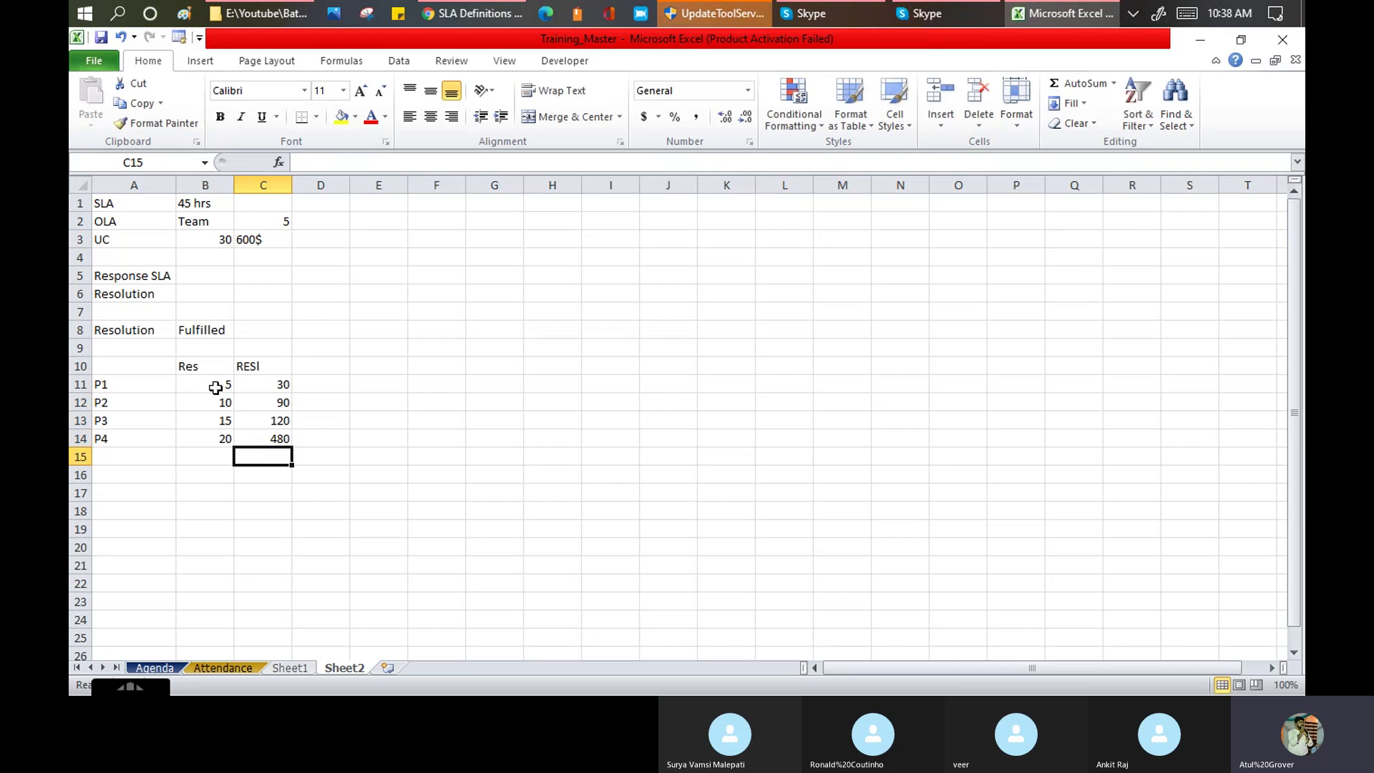
drag(274, 384, 276, 437)
drag(193, 384, 196, 429)
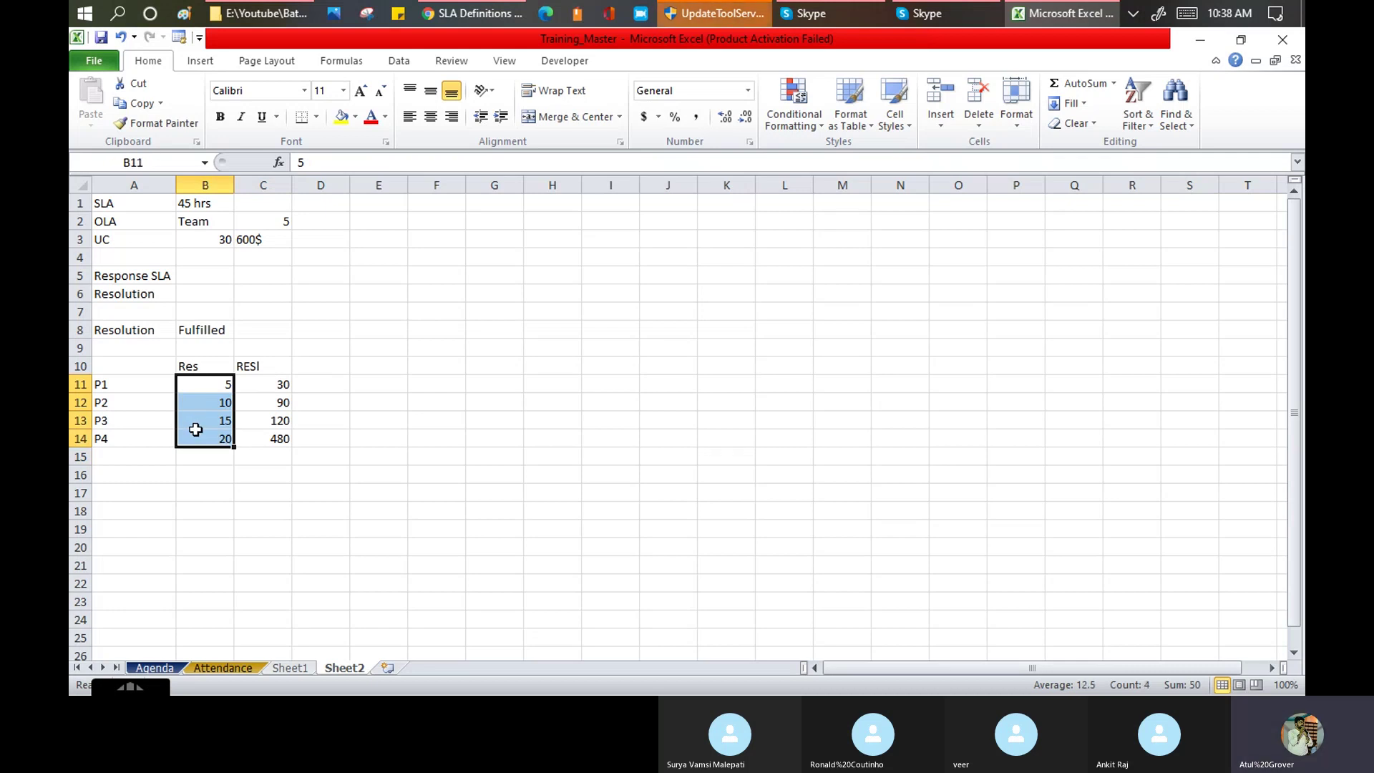
Switch to the ServiceNow SLA Definitions list in Chrome and search the Name column for P1 in
click(494, 15)
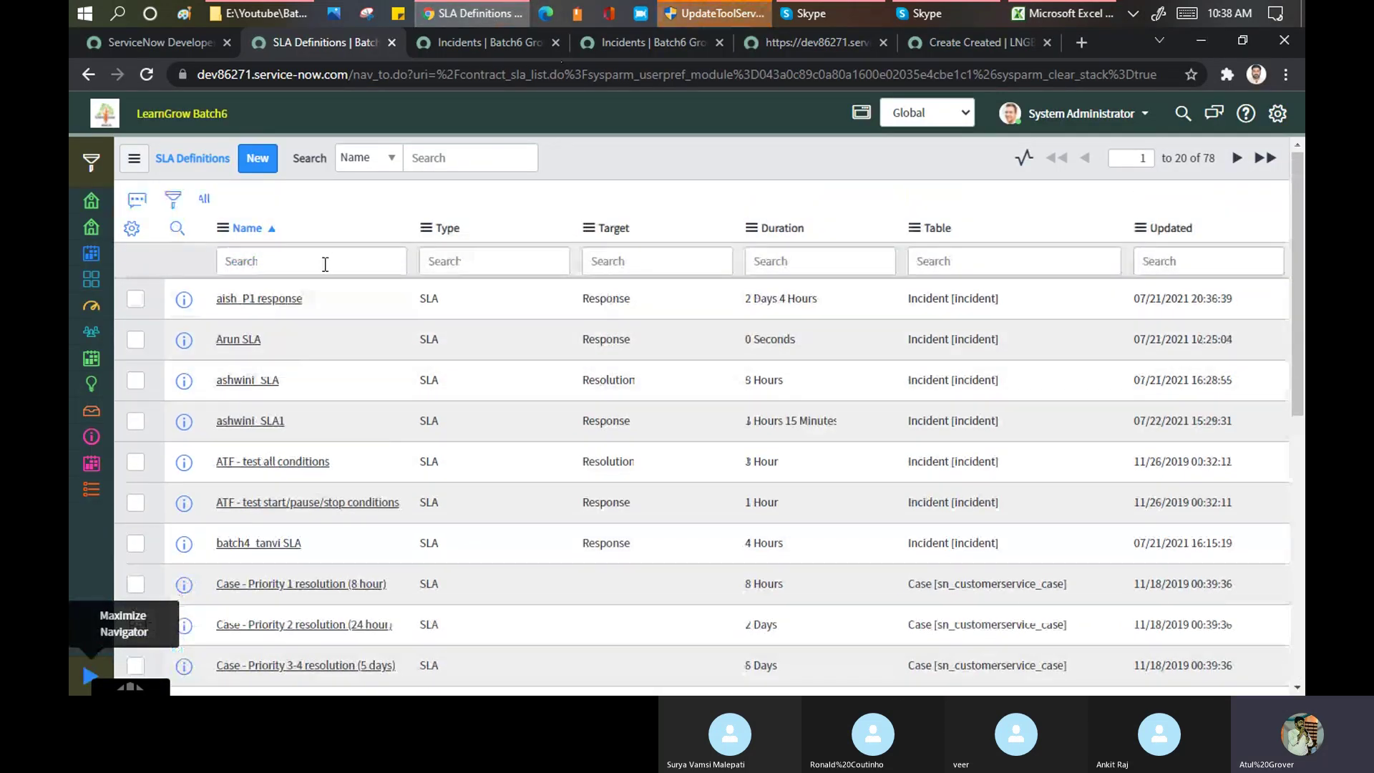
click(326, 260)
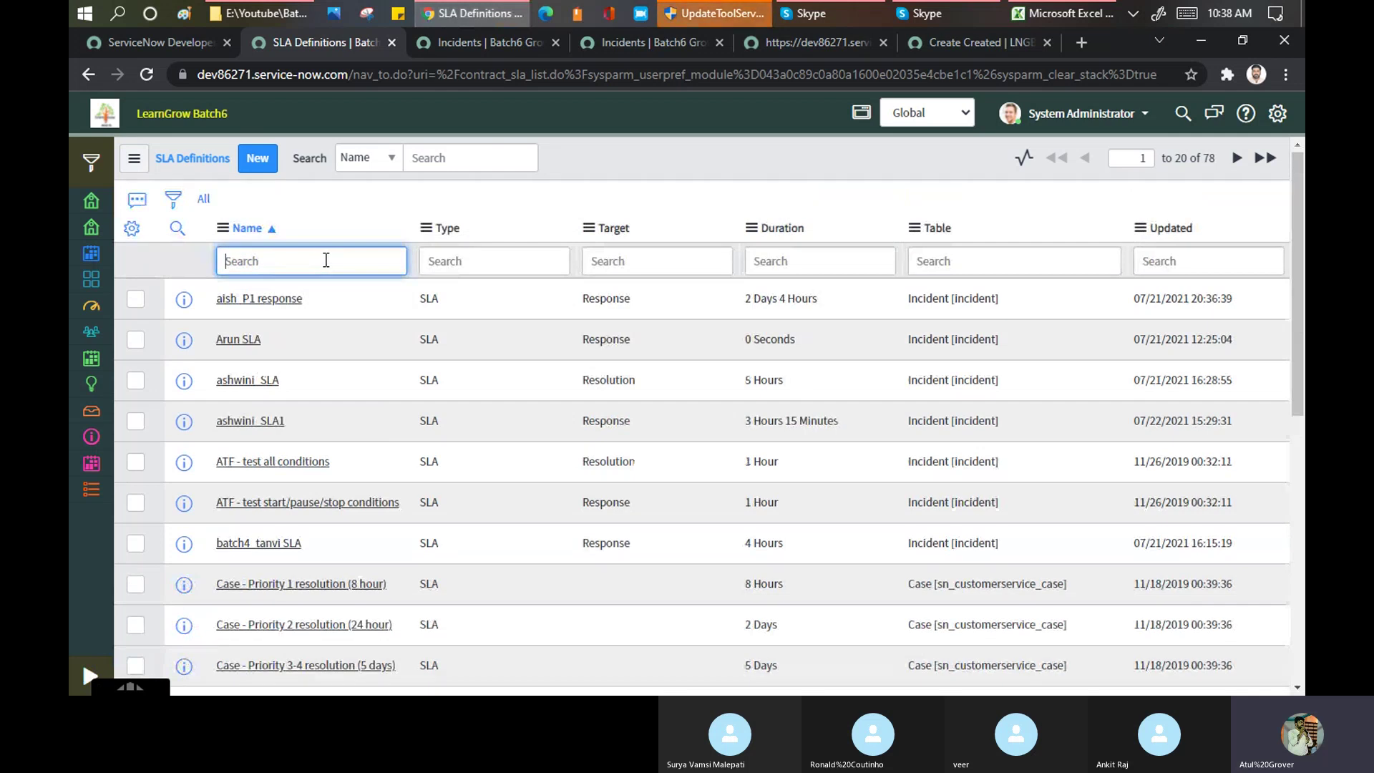
text(P1 in)
key(Return)
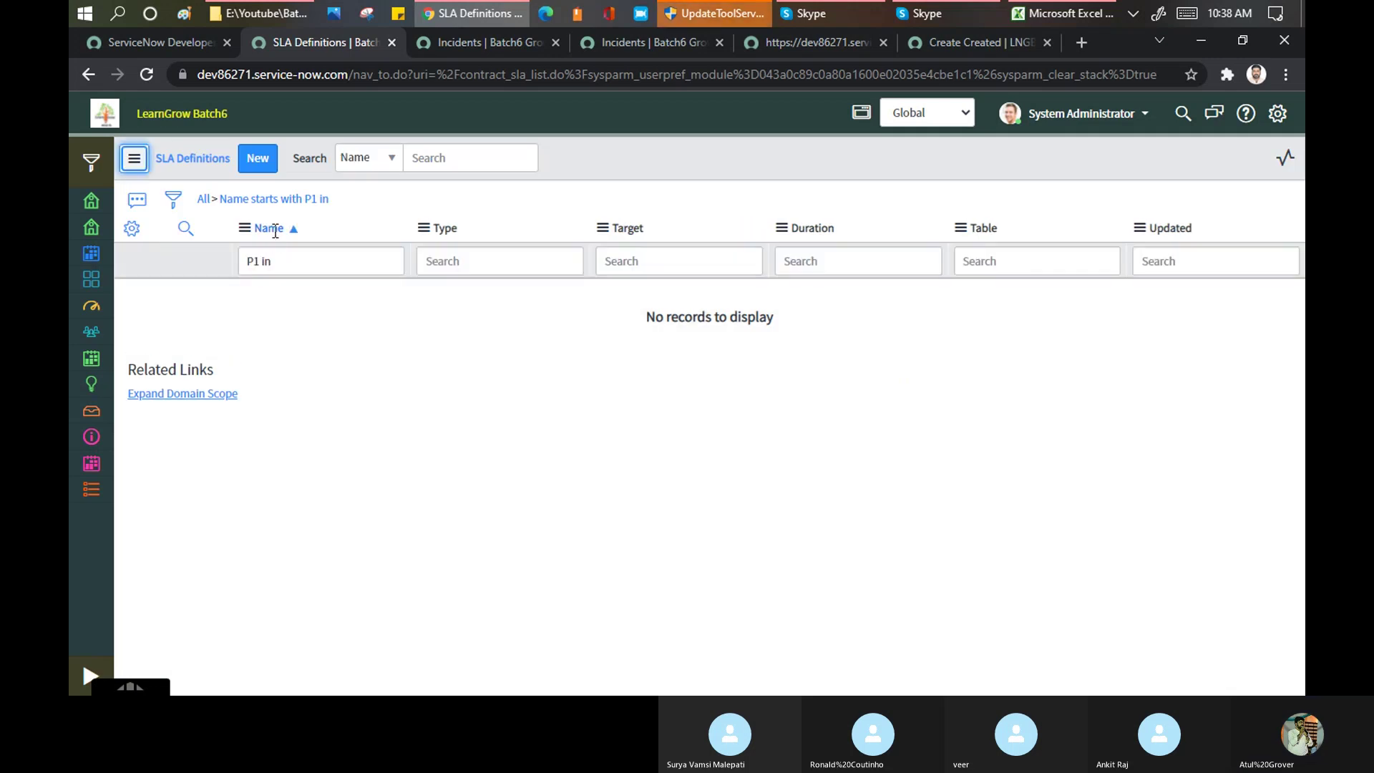
Try searching the SLA definition names for P1, and clear the name filter
drag(257, 261, 394, 262)
text(1)
key(Return)
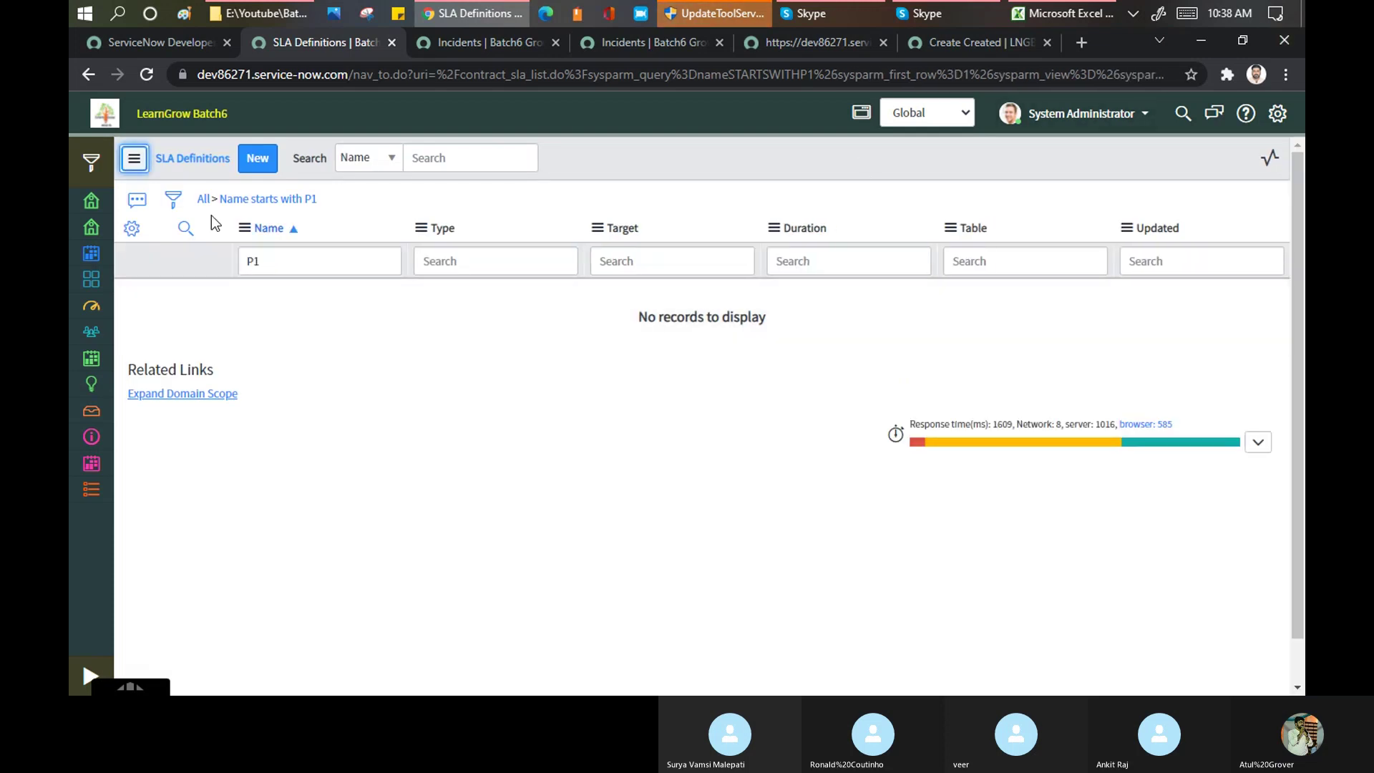
click(264, 266)
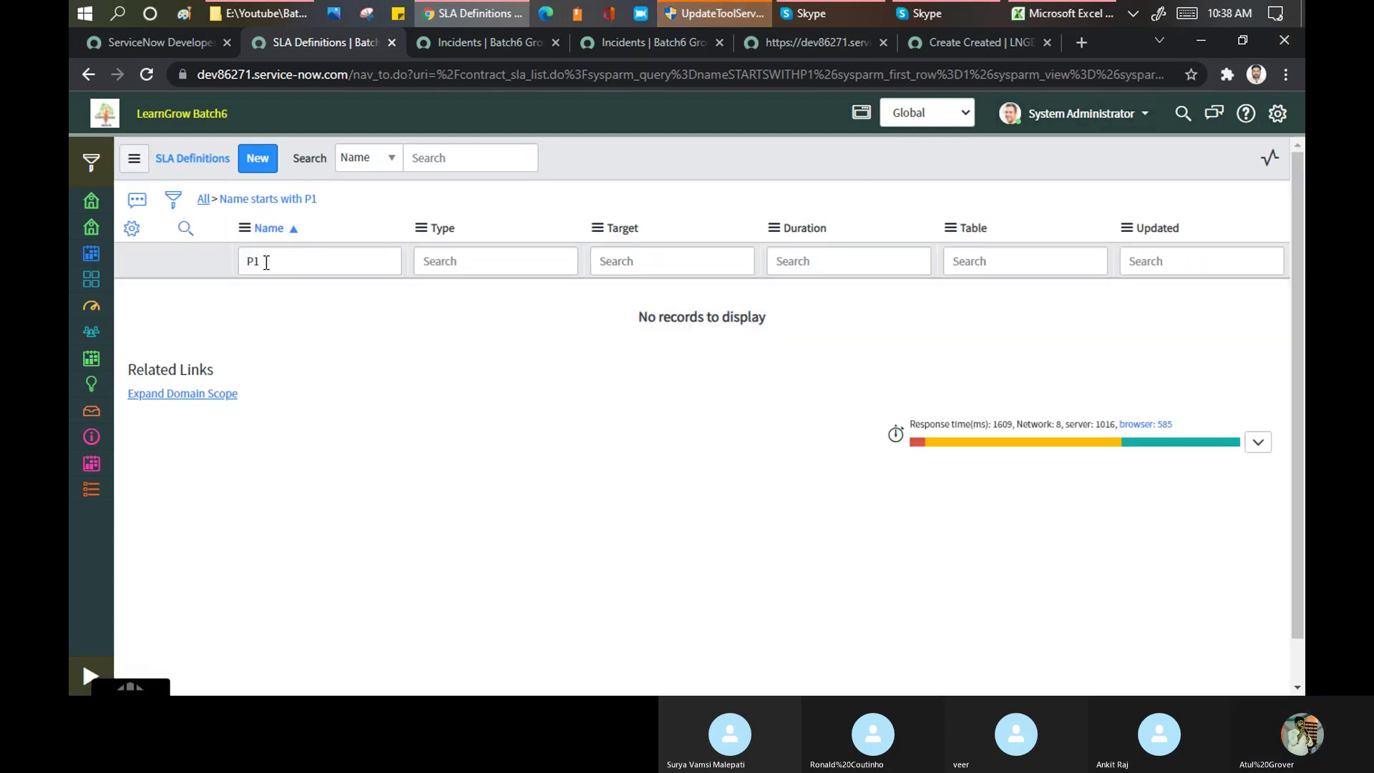
key(BackSpace)
key(BackSpace)
key(Return)
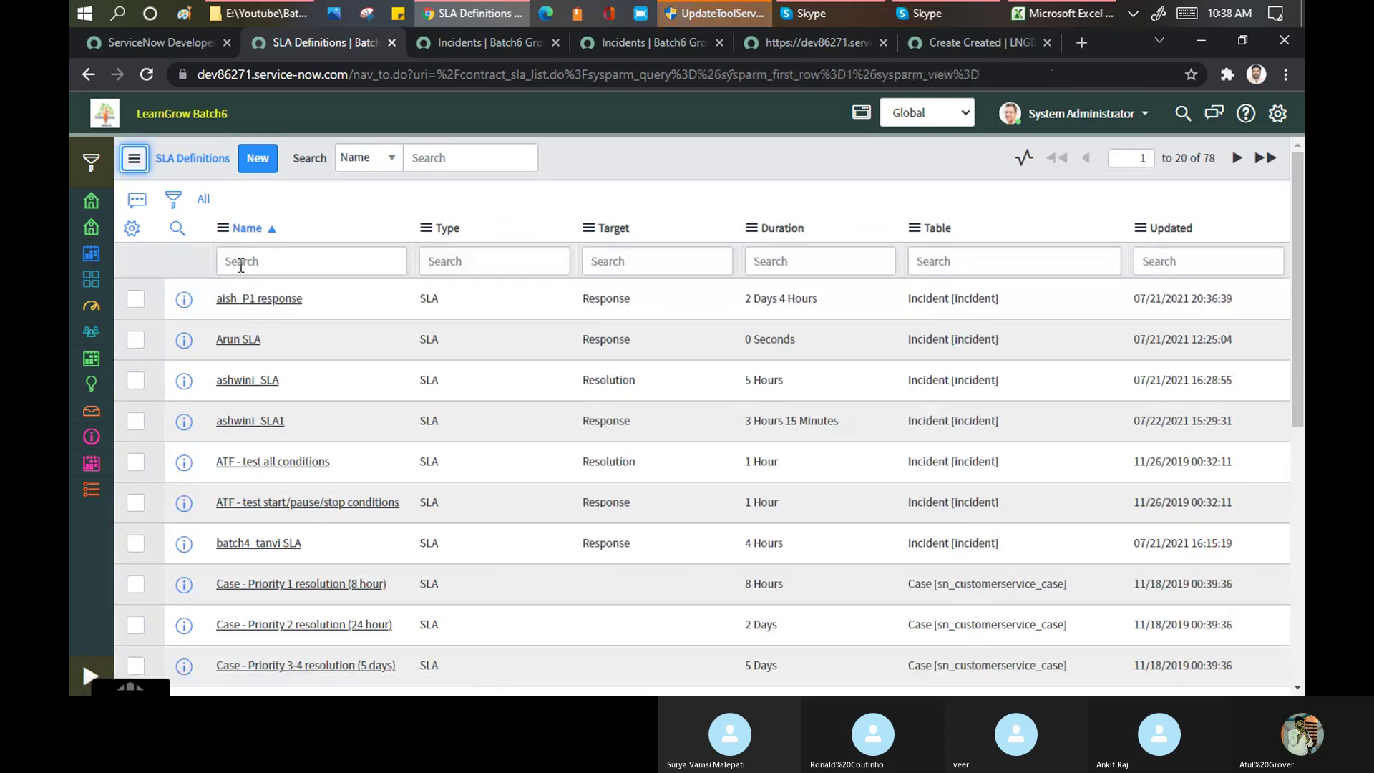
Search the SLA definitions for names containing p1 with the wildcard term *p1
click(257, 261)
text(*p1)
key(Return)
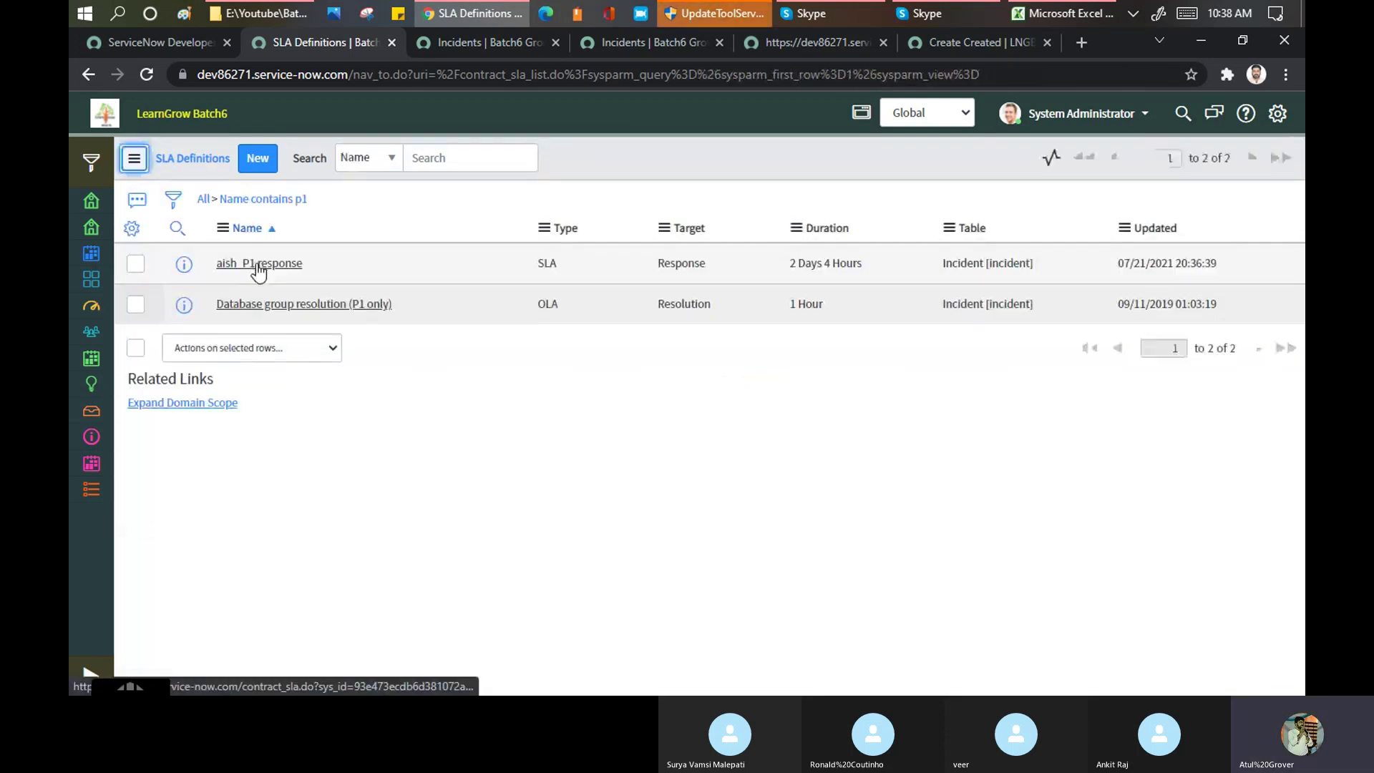
Filter the SLA definitions by name with the wildcard term *Pri
click(285, 260)
text(P)
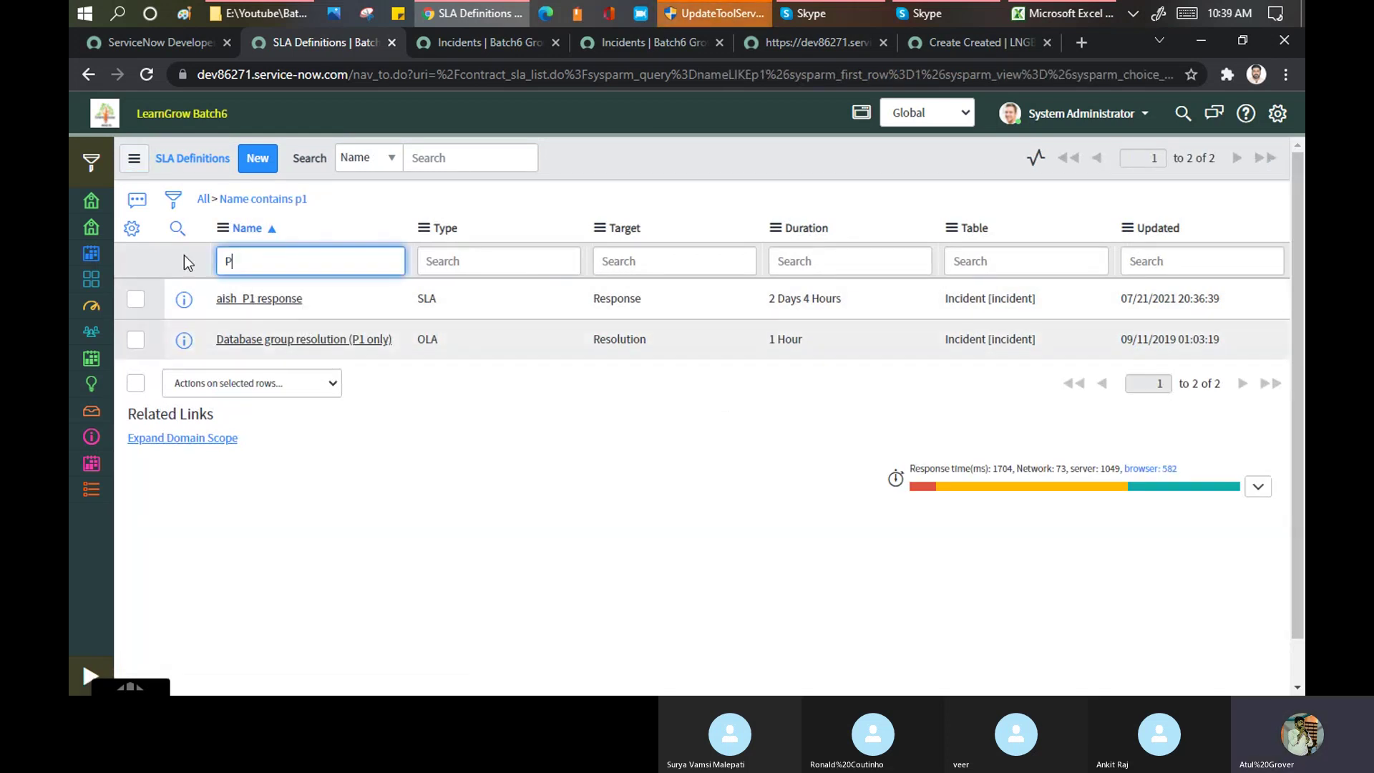
text(rip)
key(BackSpace)
key(Return)
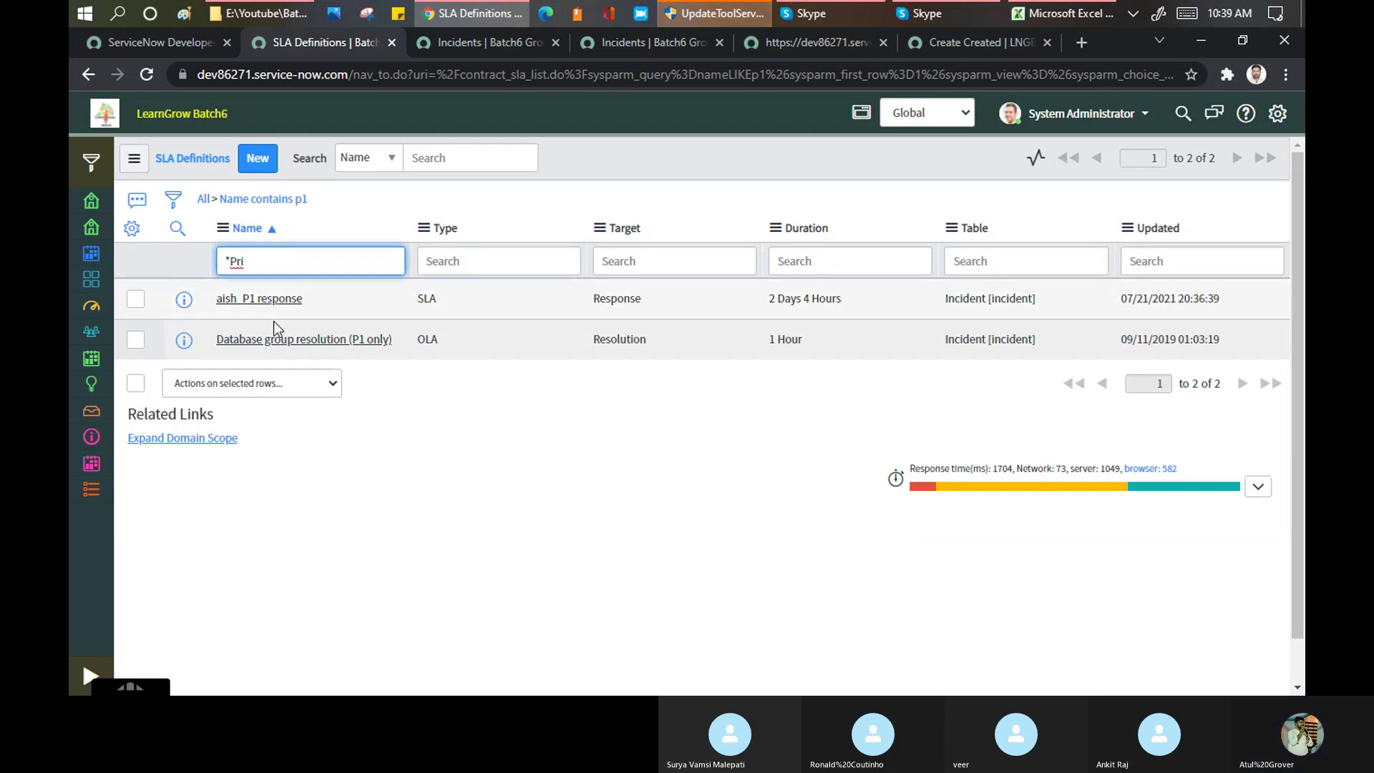
Open the Priority 1 response (15 minutes) SLA definition for the Incident table and review its form
scroll(359, 399, down, 3)
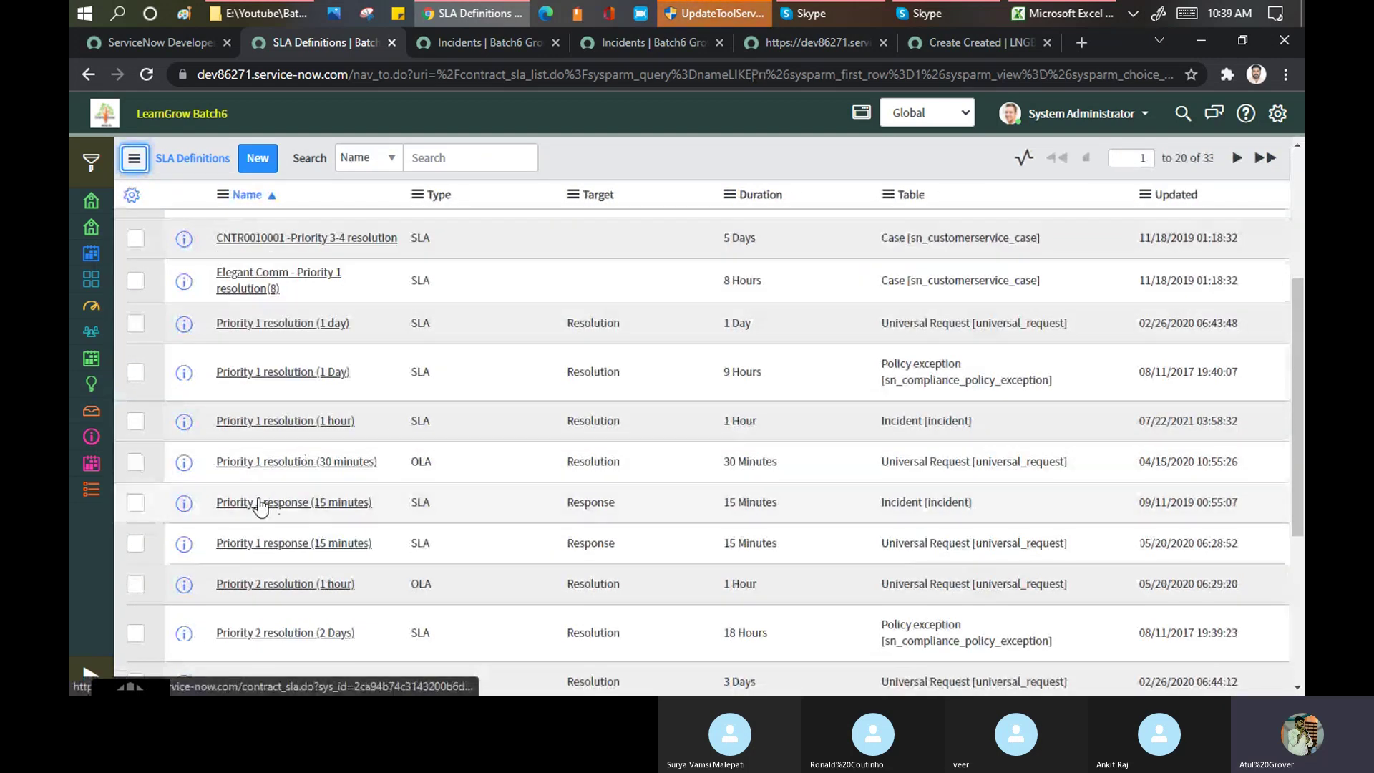
click(260, 505)
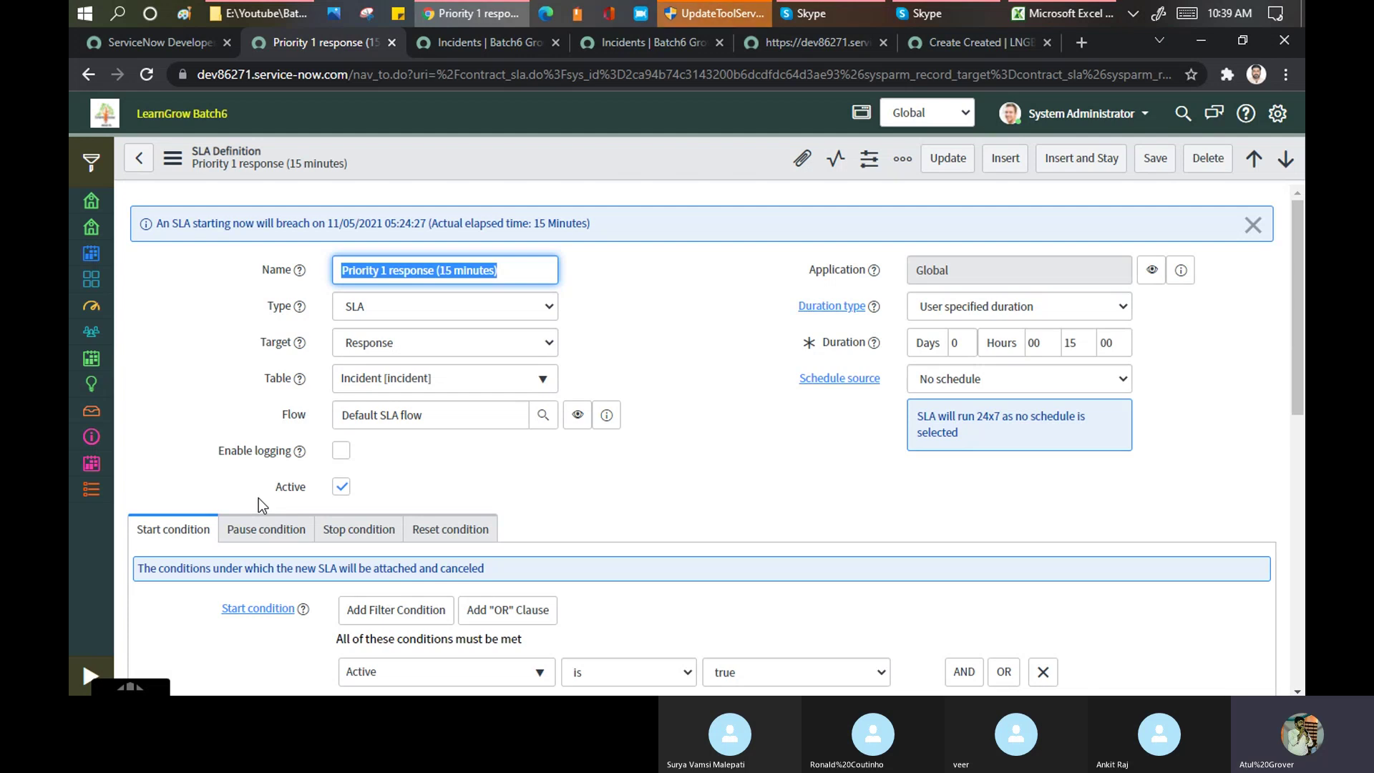
click(645, 281)
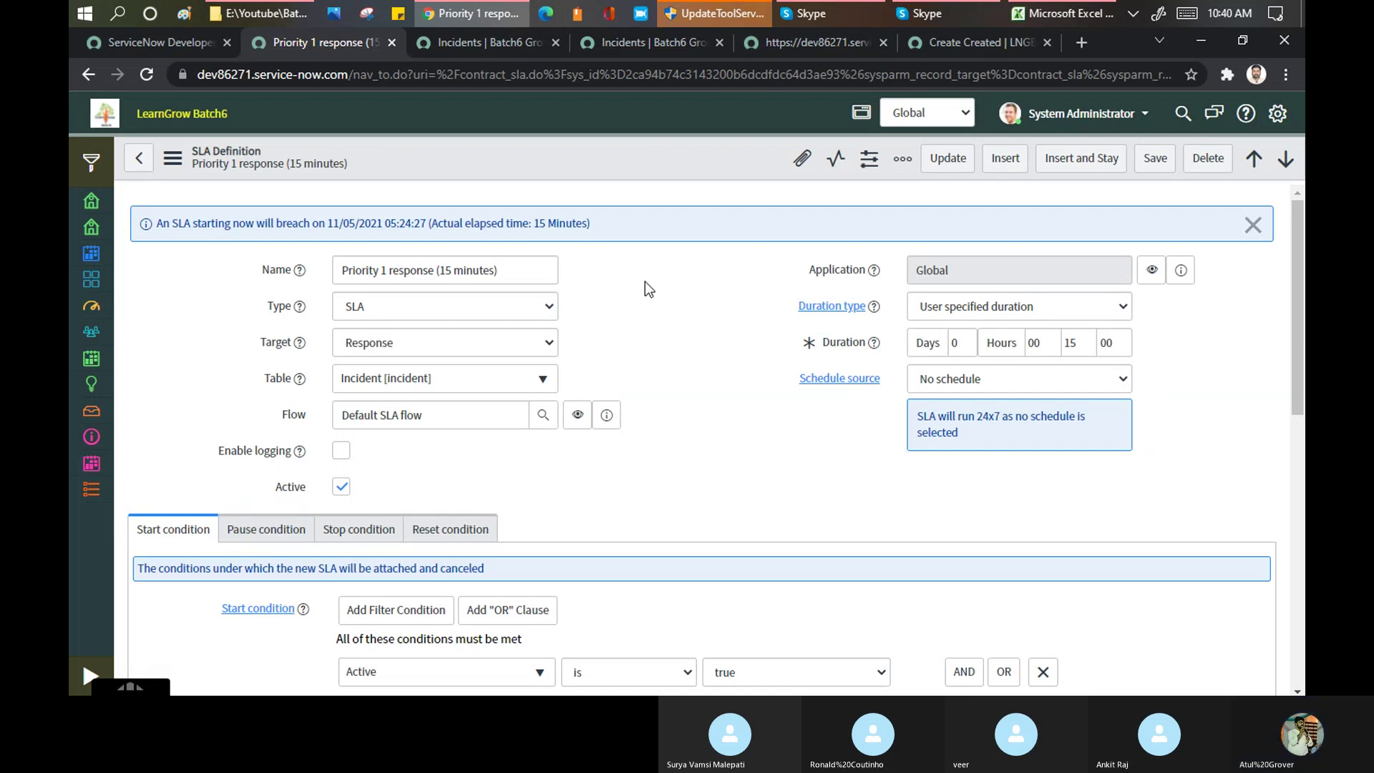
Review the start conditions and the available Type and Target options of the Priority 1 response SLA definition, keeping SLA and Response
scroll(645, 282, down, 2)
scroll(645, 281, up, 1)
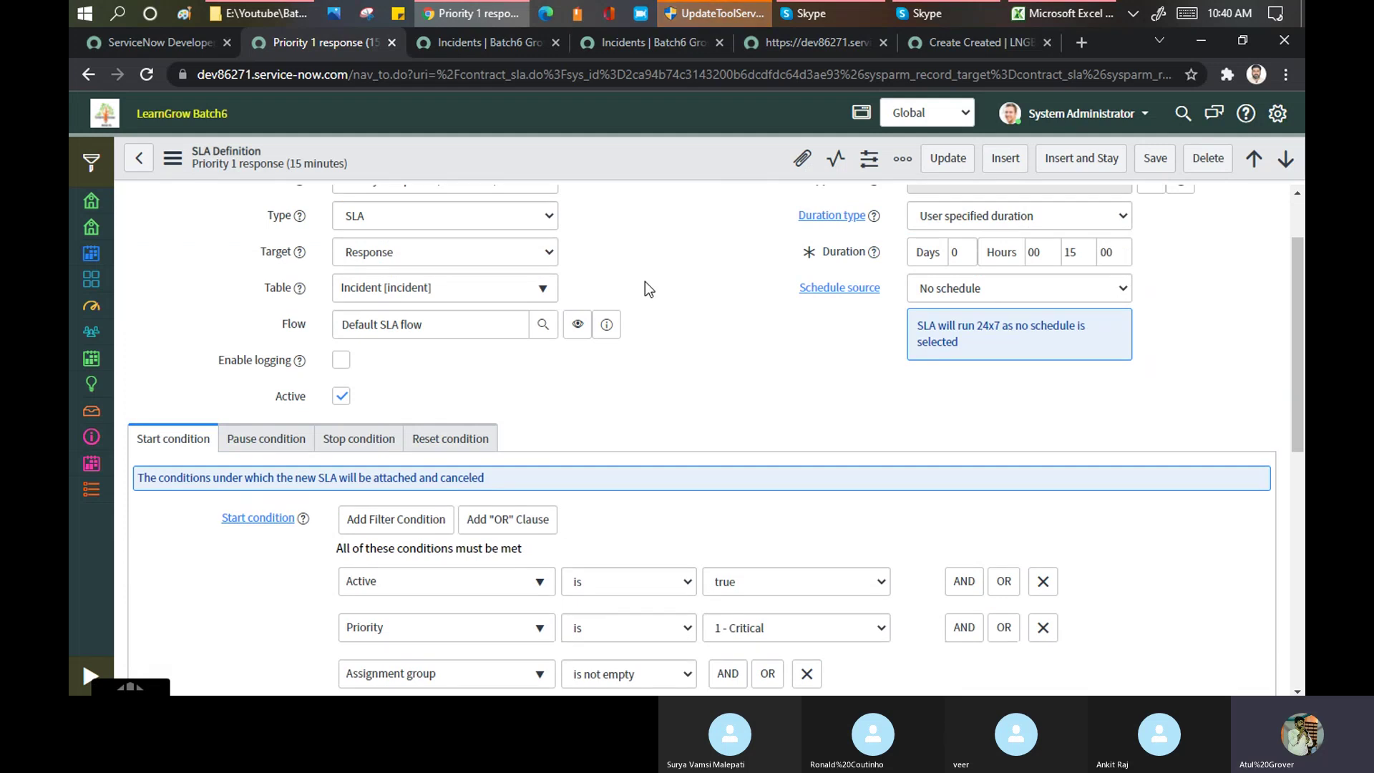
scroll(645, 282, up, 3)
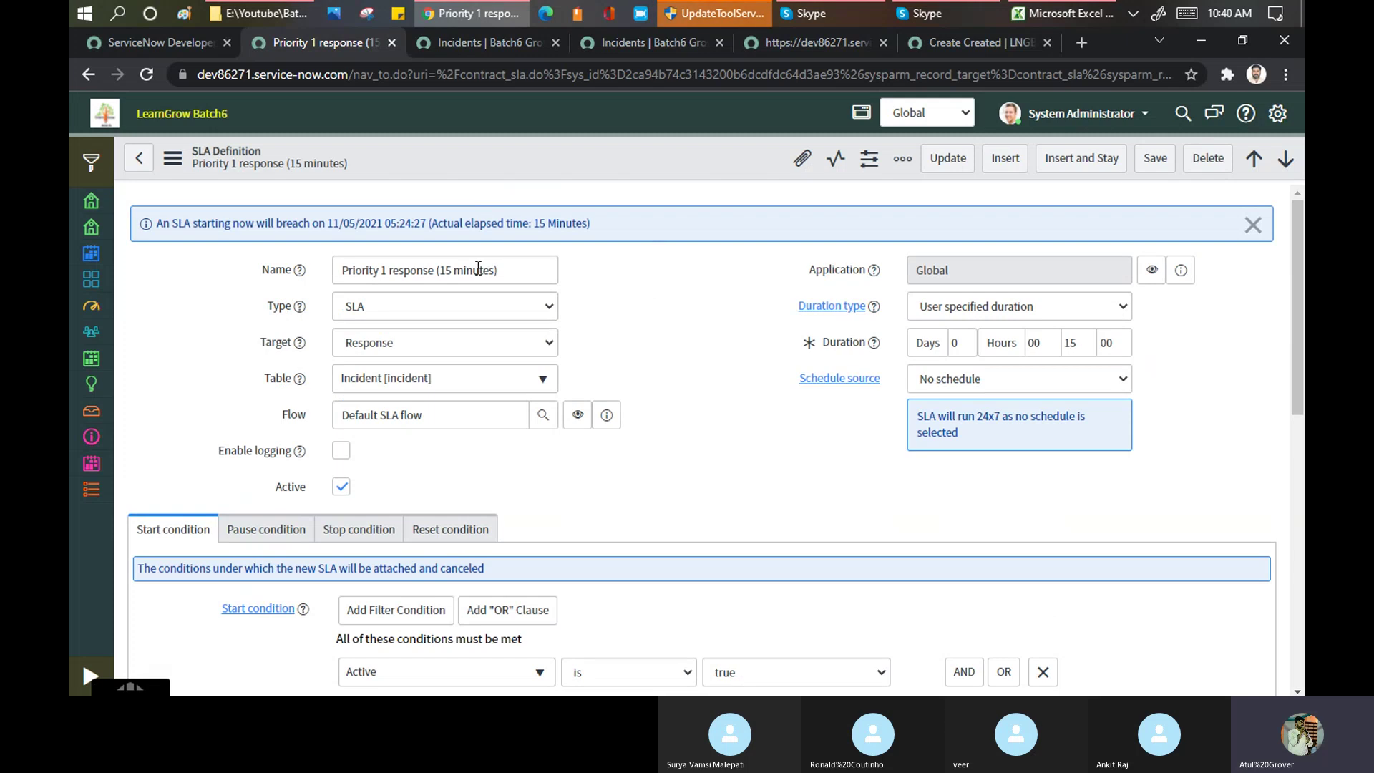
click(358, 309)
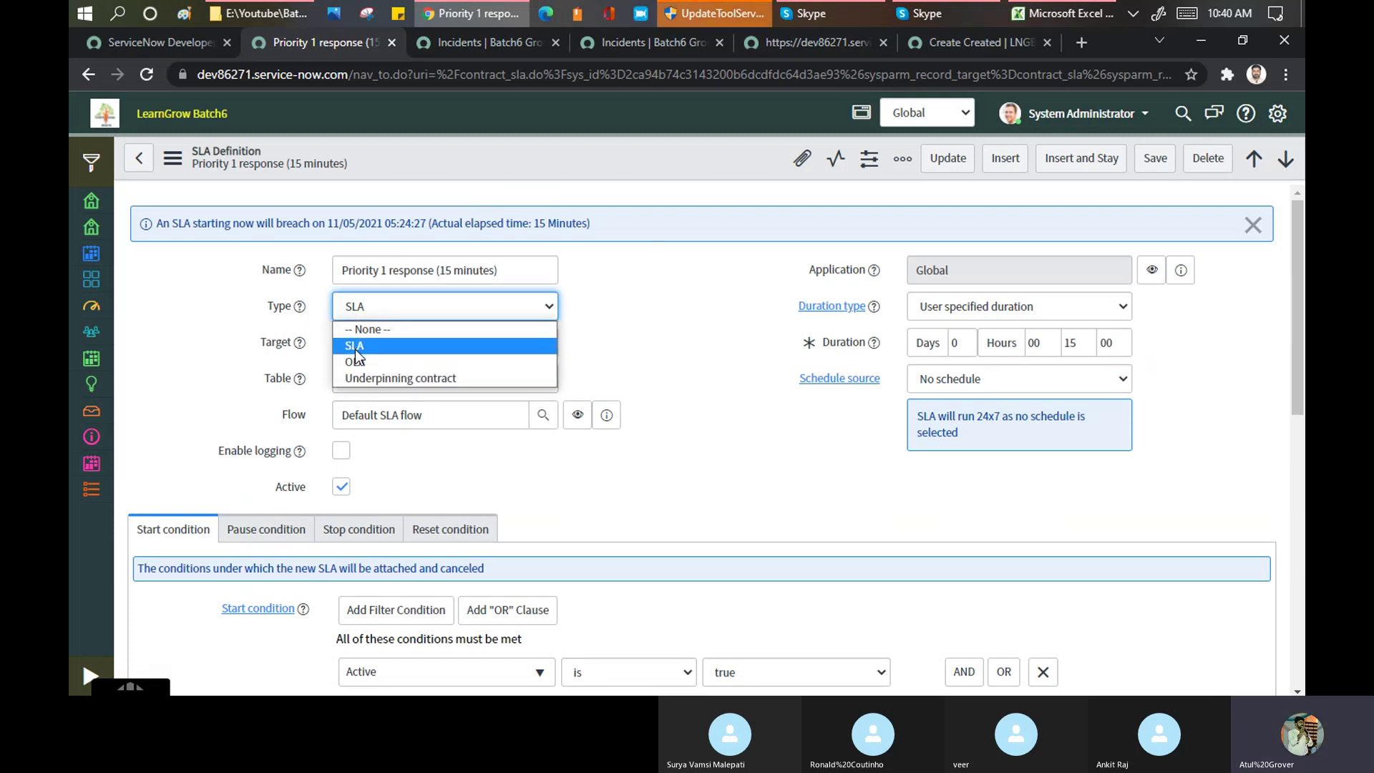
click(355, 350)
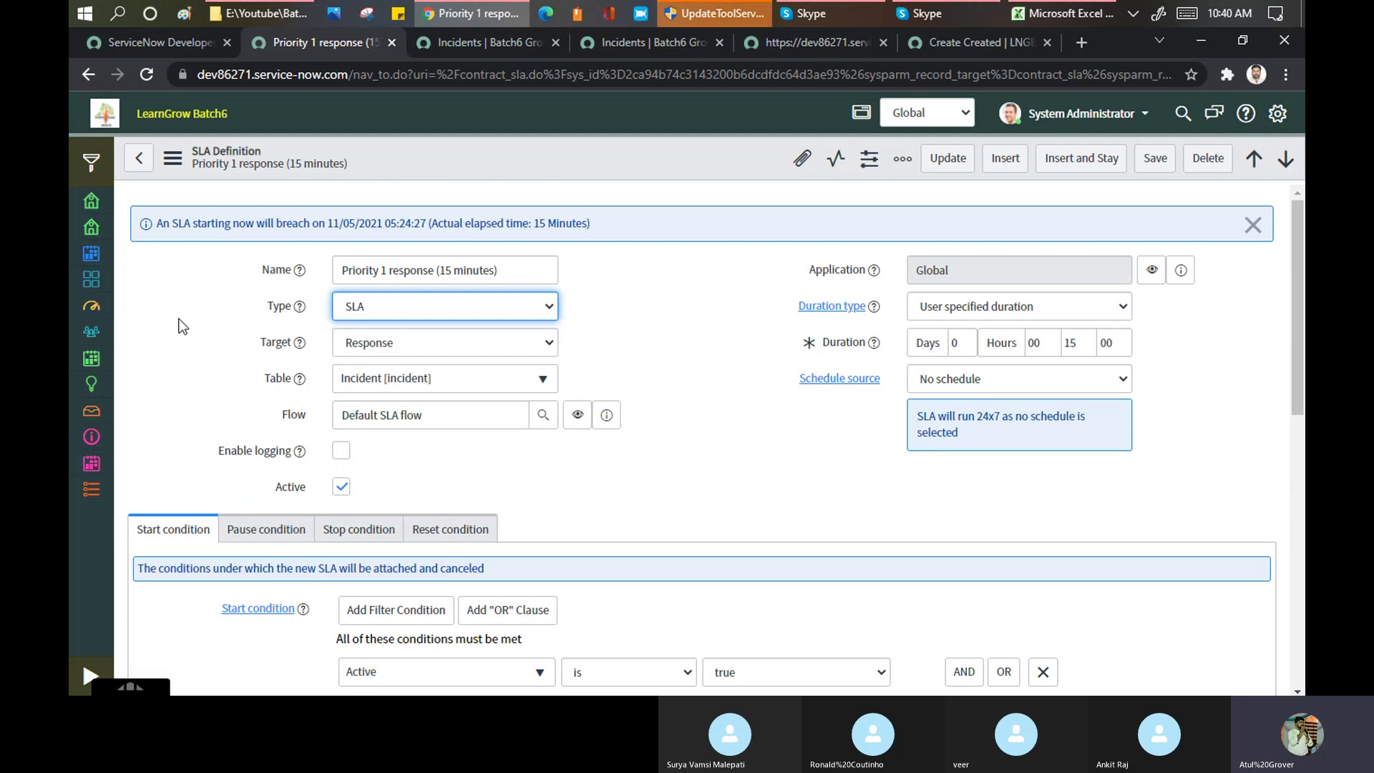
click(392, 345)
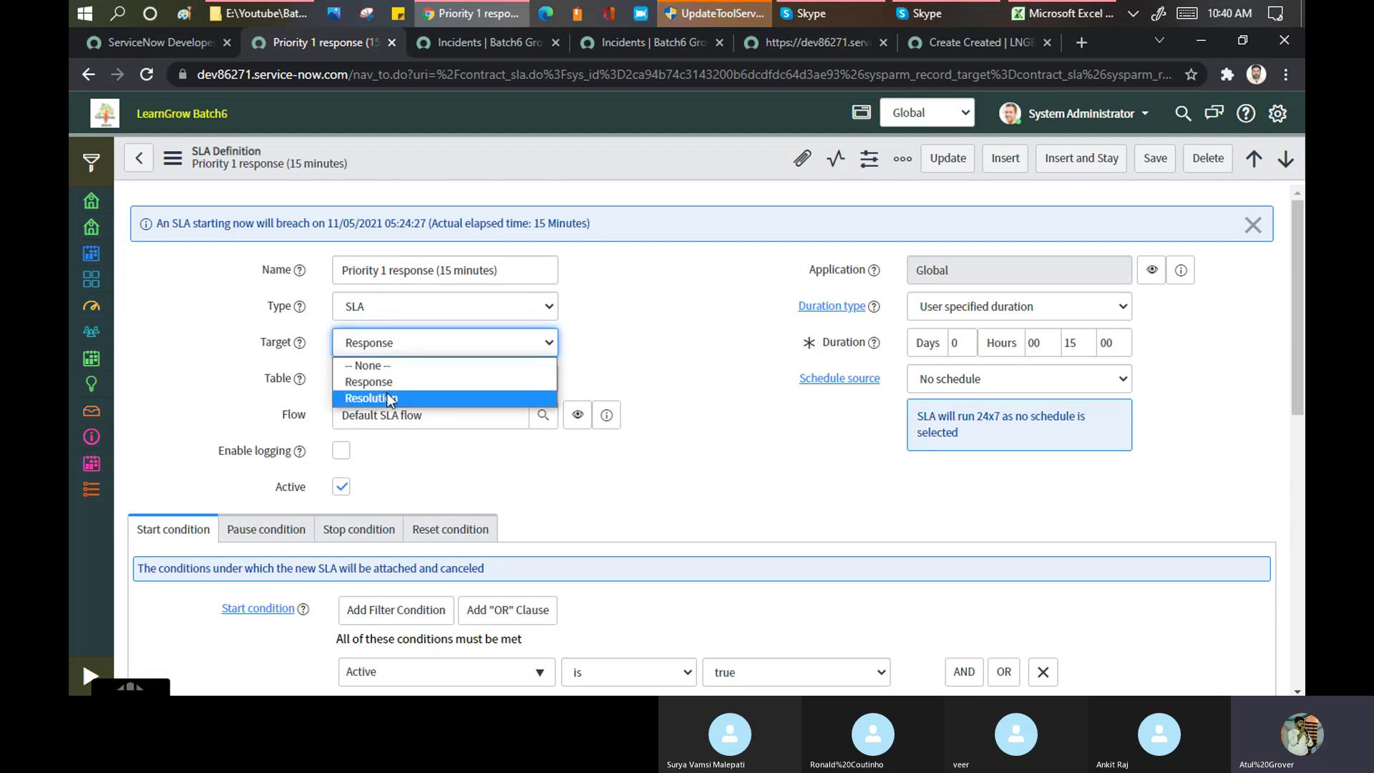
click(648, 321)
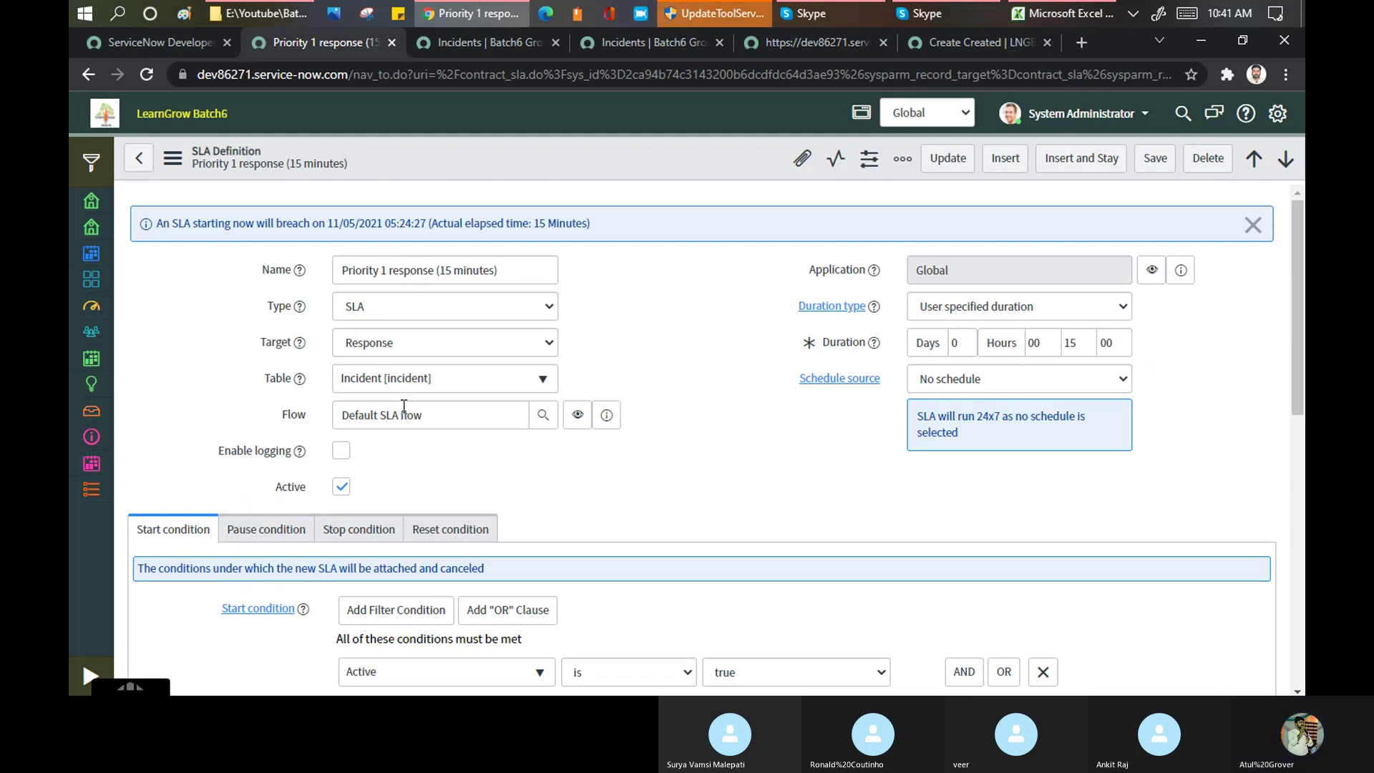
Try enabling logging for the SLA definition, and switch it back off
scroll(357, 402, down, 1)
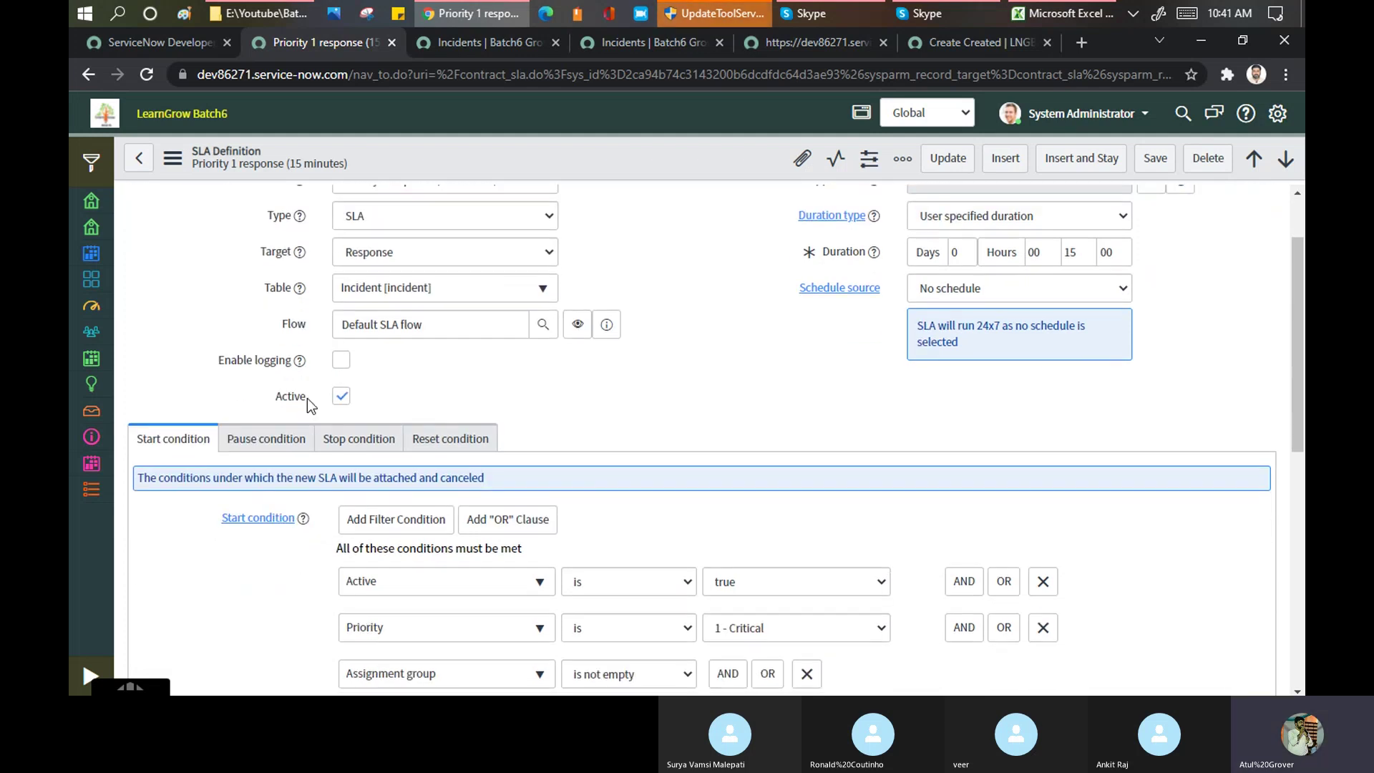
click(341, 363)
click(342, 364)
scroll(698, 332, up, 2)
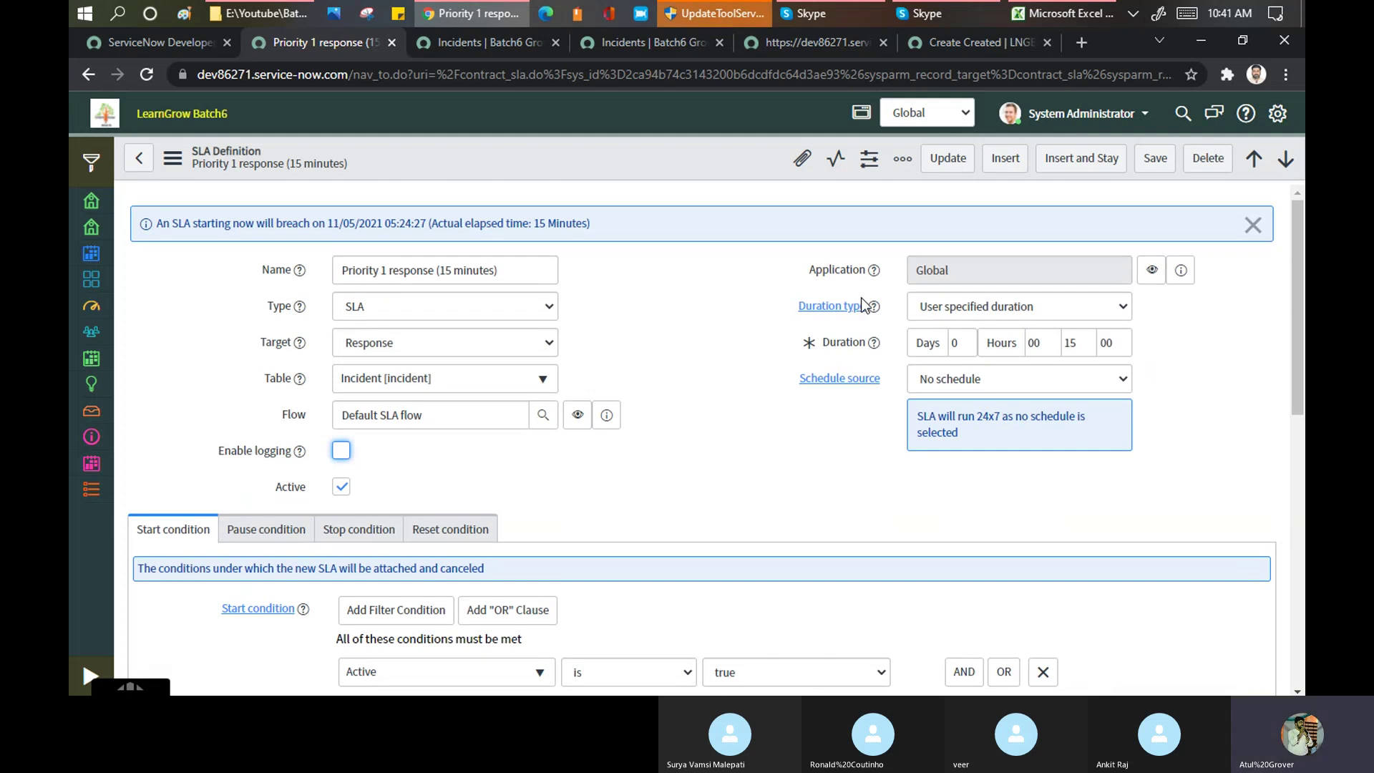
Examine the available duration types and the time parts of the user-specified duration
click(1119, 311)
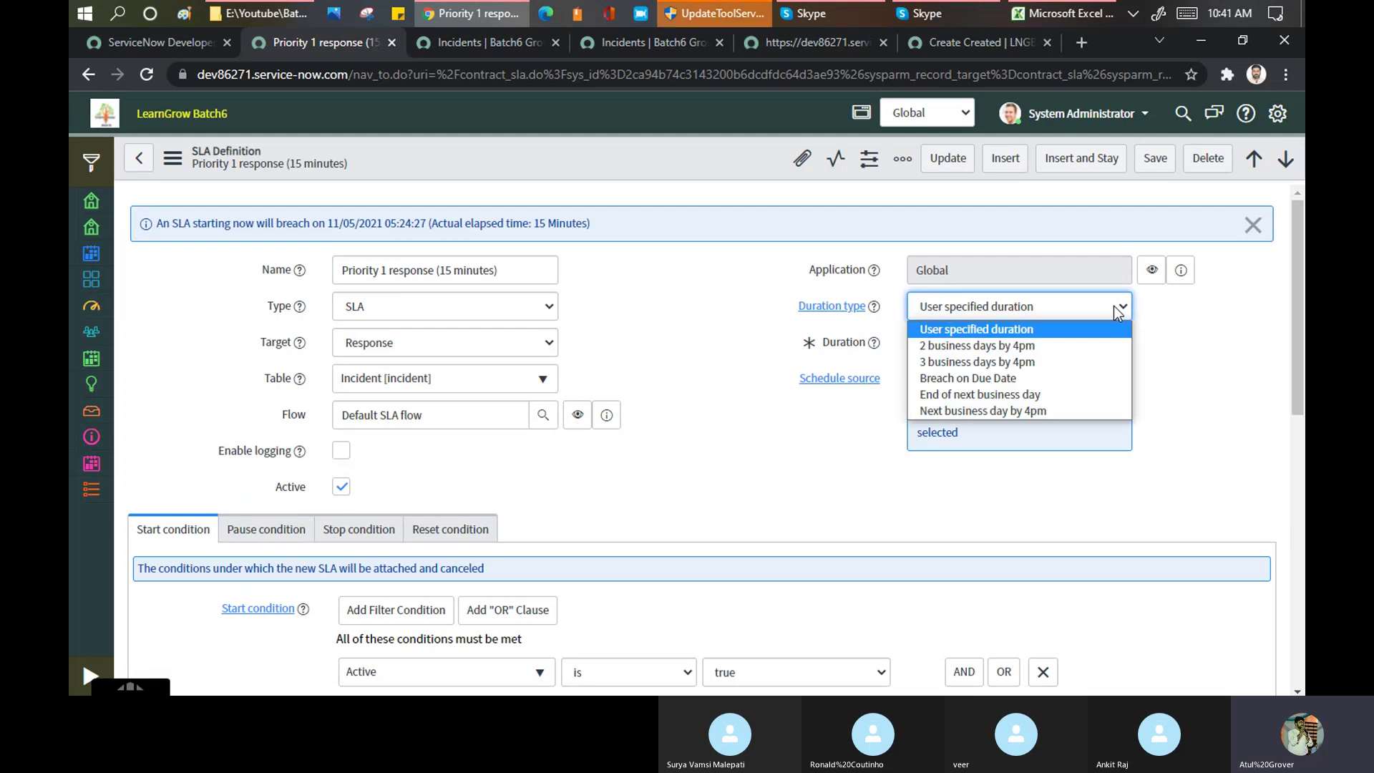
click(699, 279)
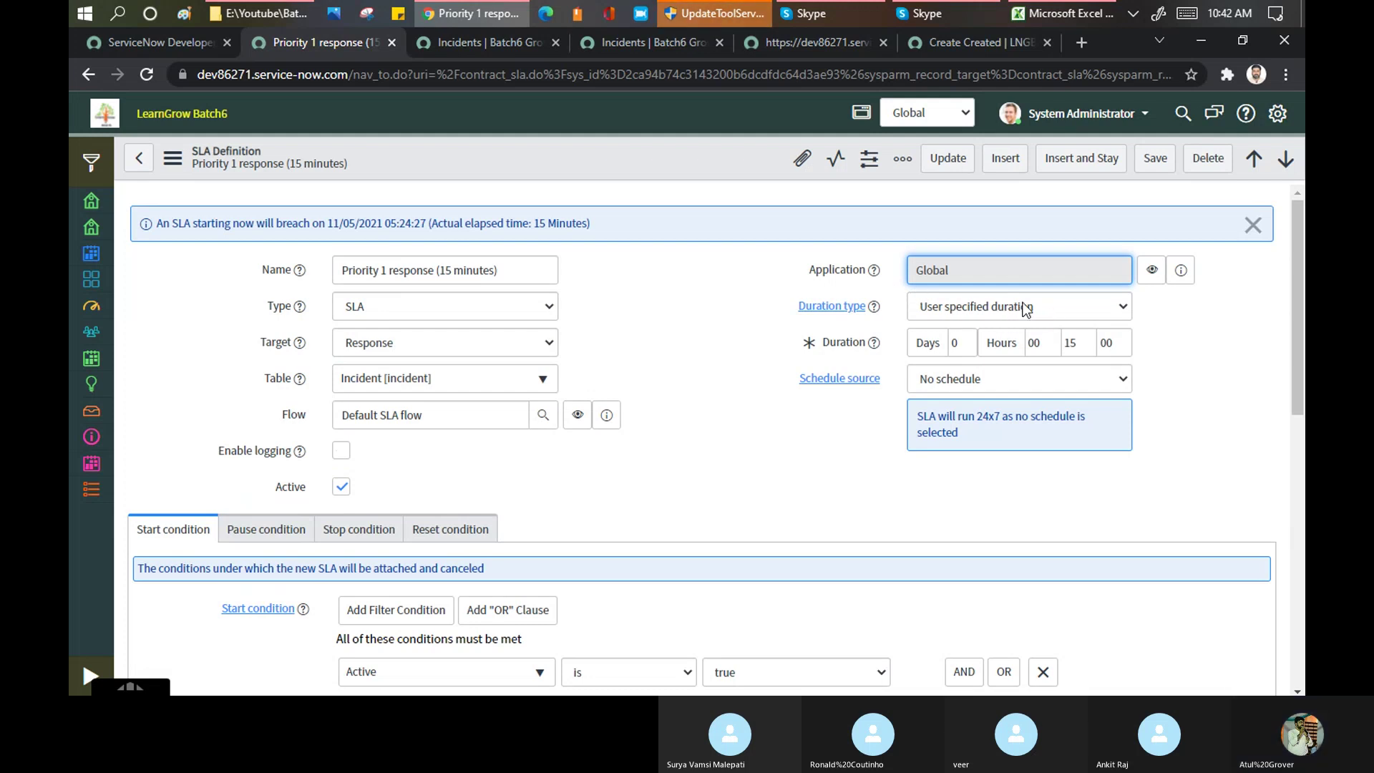
click(969, 310)
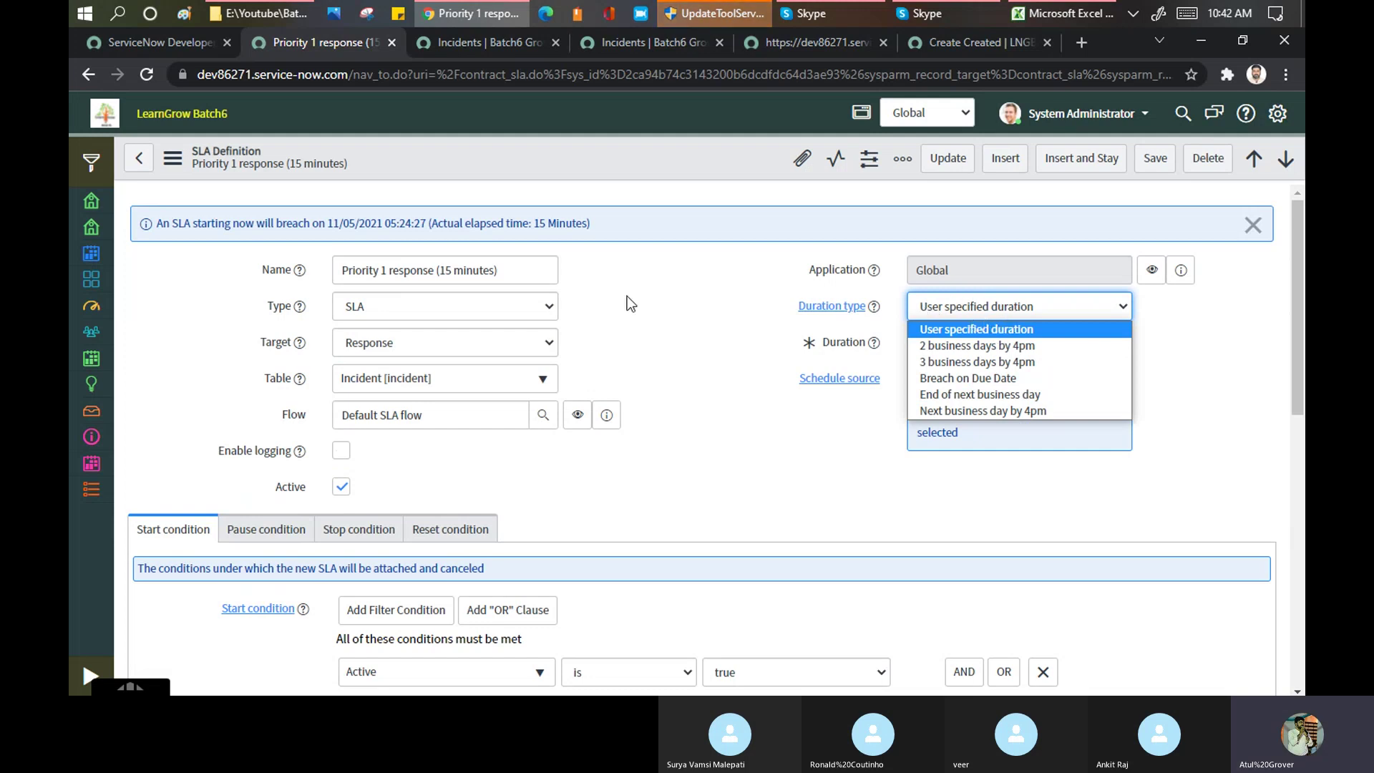
click(671, 277)
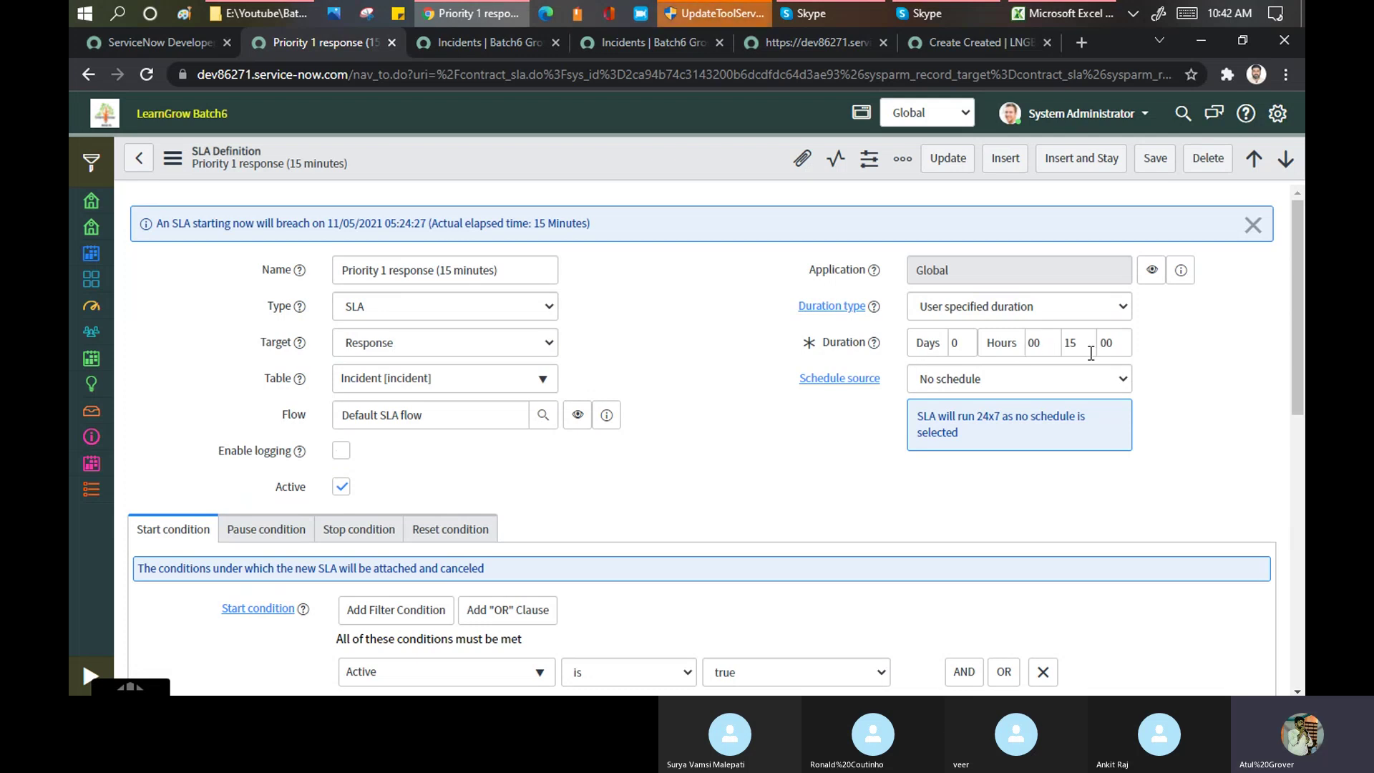
double_click(1116, 342)
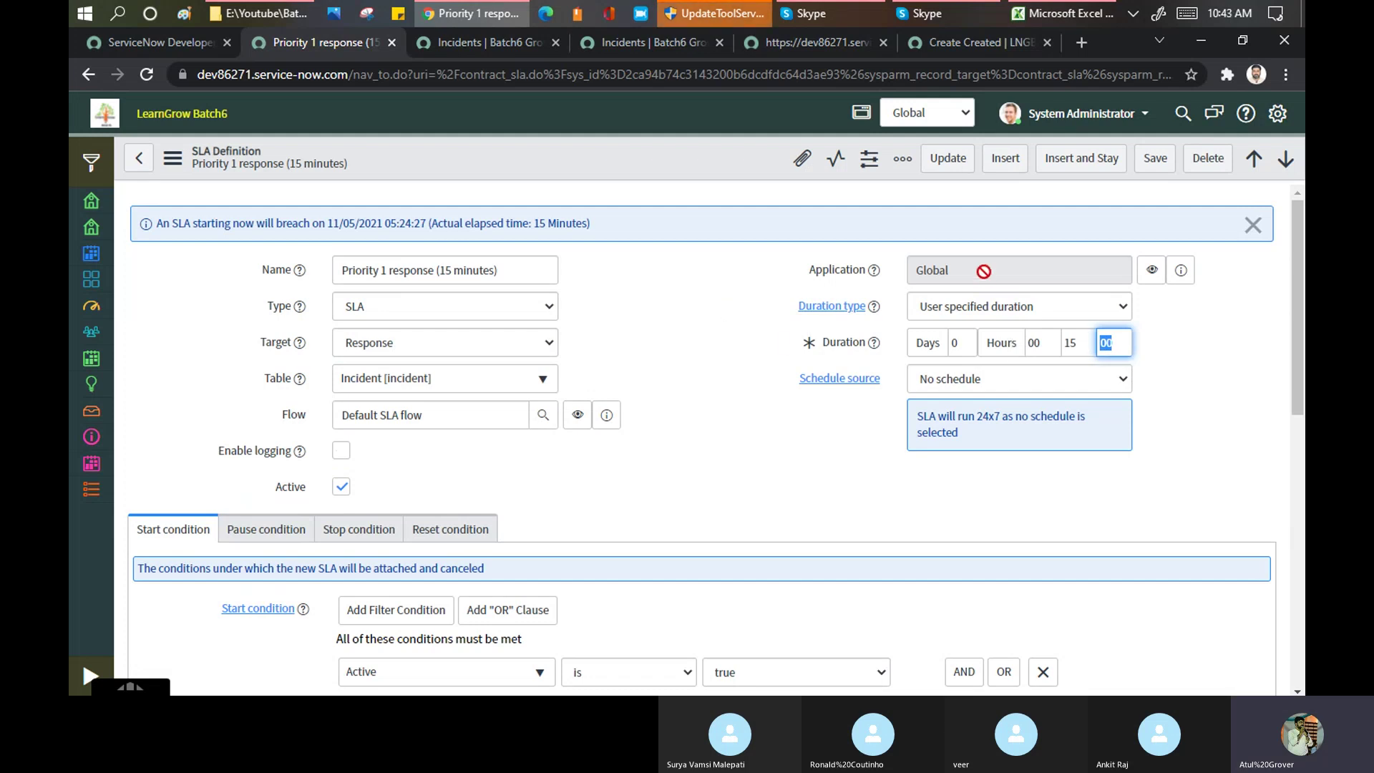
Try the End of next business day duration type, and return the SLA definition to User specified duration
click(997, 315)
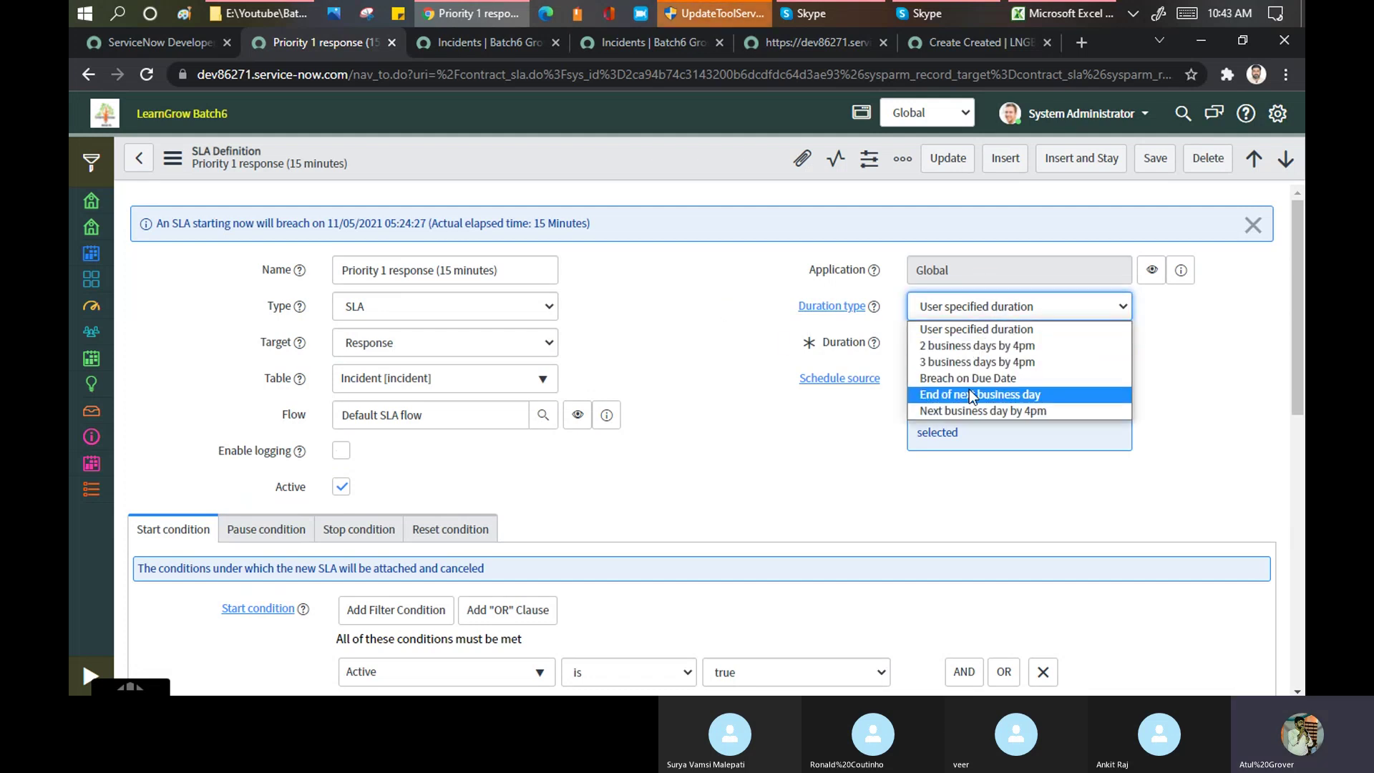
key(Escape)
key(Down)
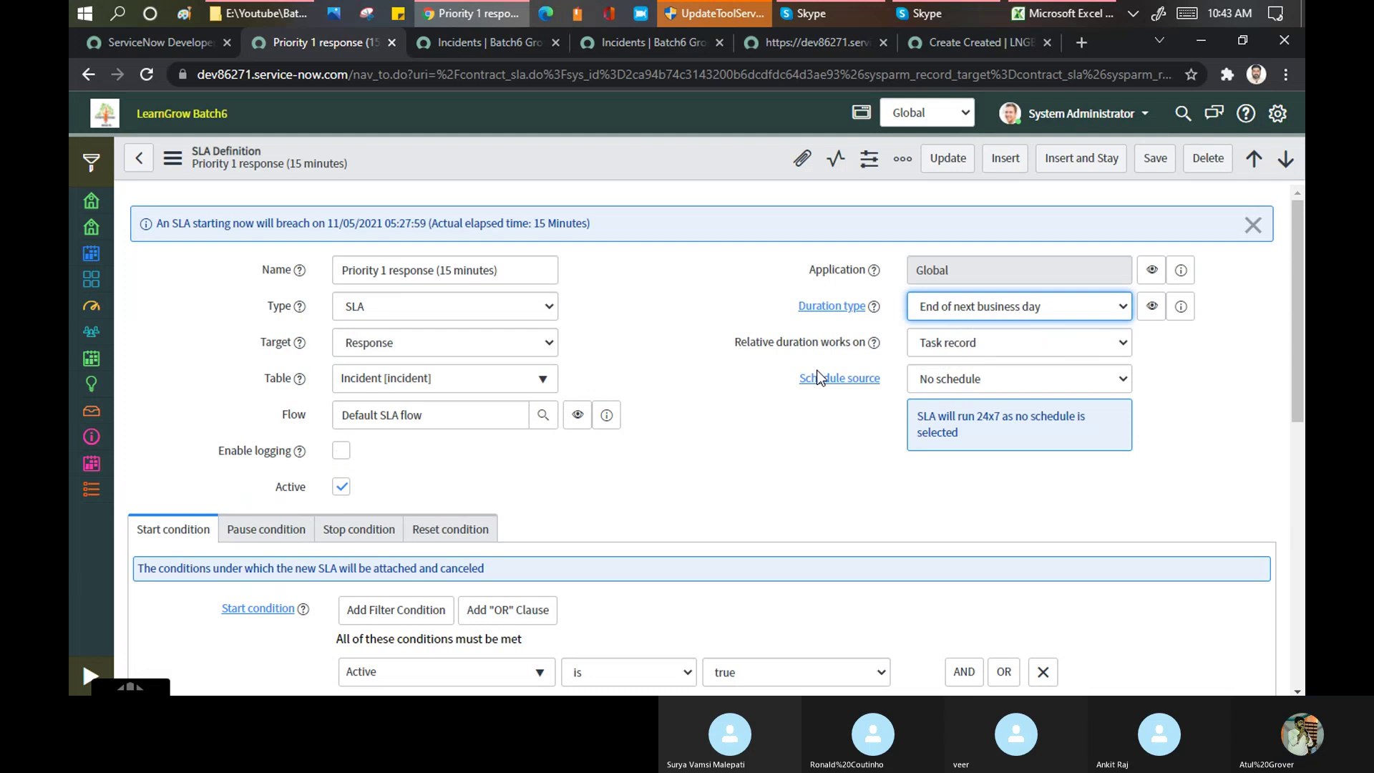
click(1038, 309)
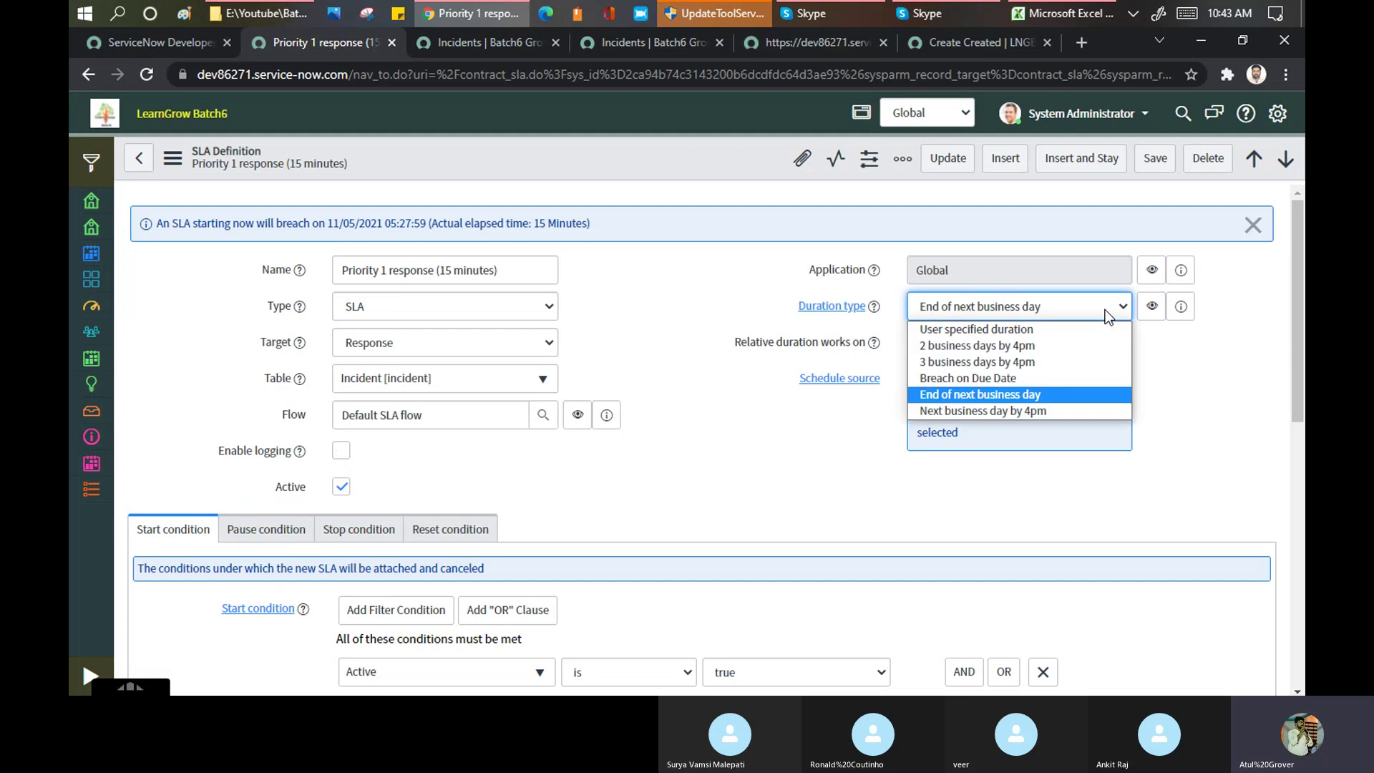
click(951, 329)
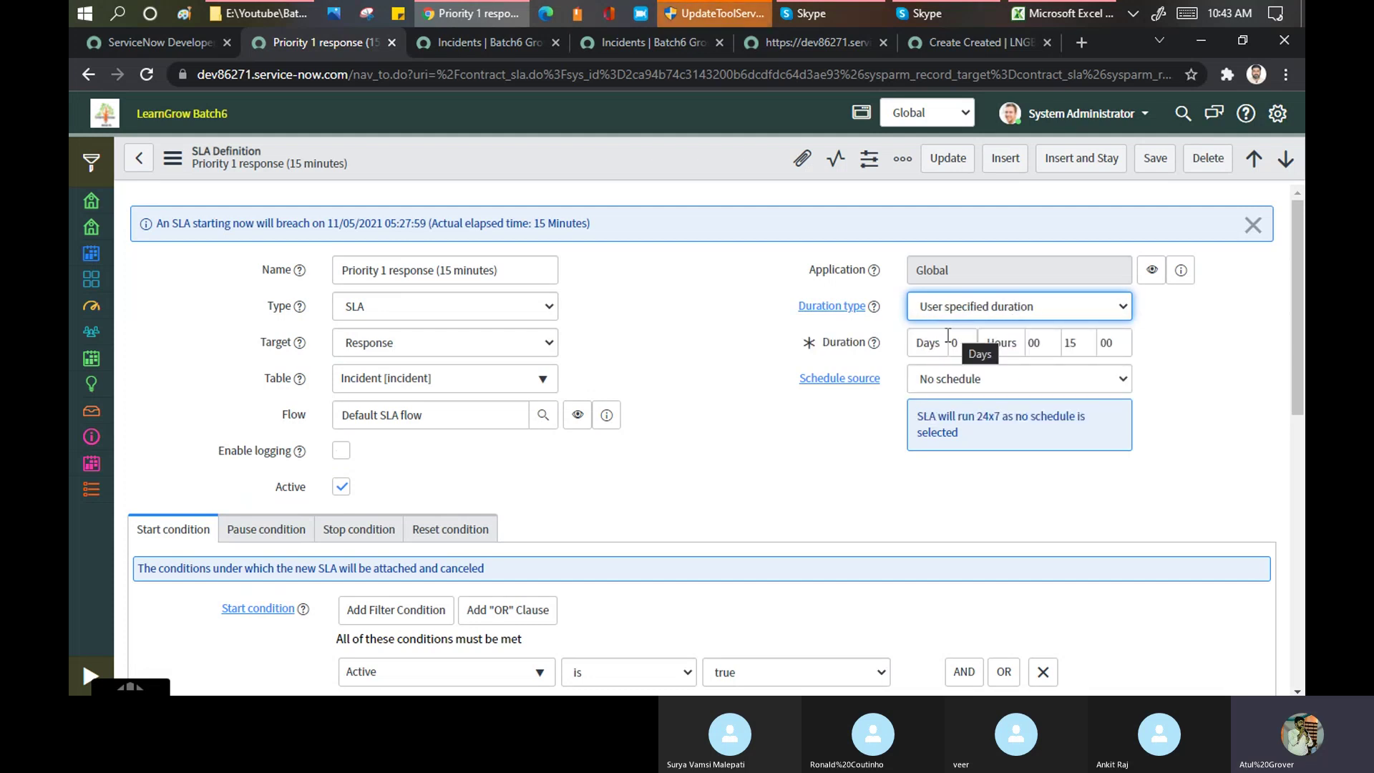
click(726, 340)
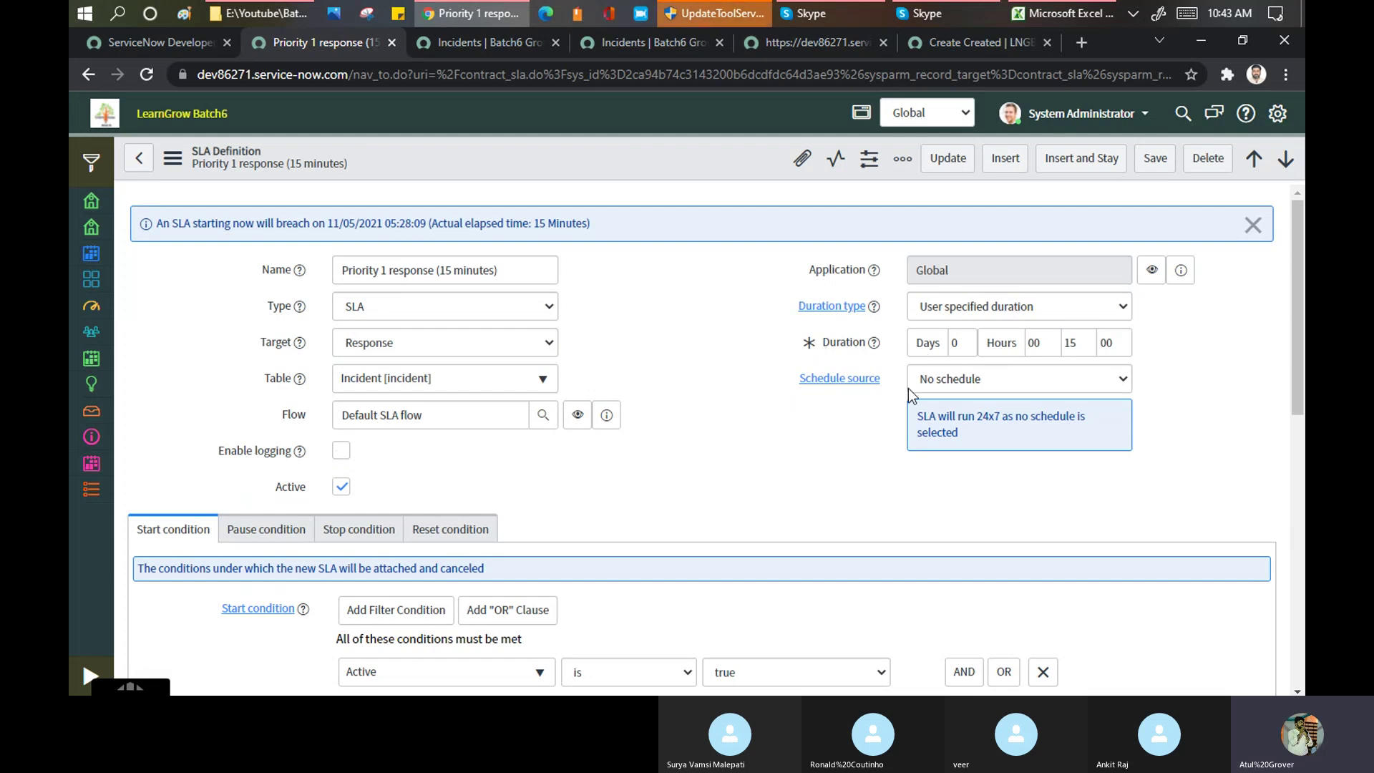
Review the schedule source options, keep No schedule, and highlight the note about how the SLA runs
click(1039, 378)
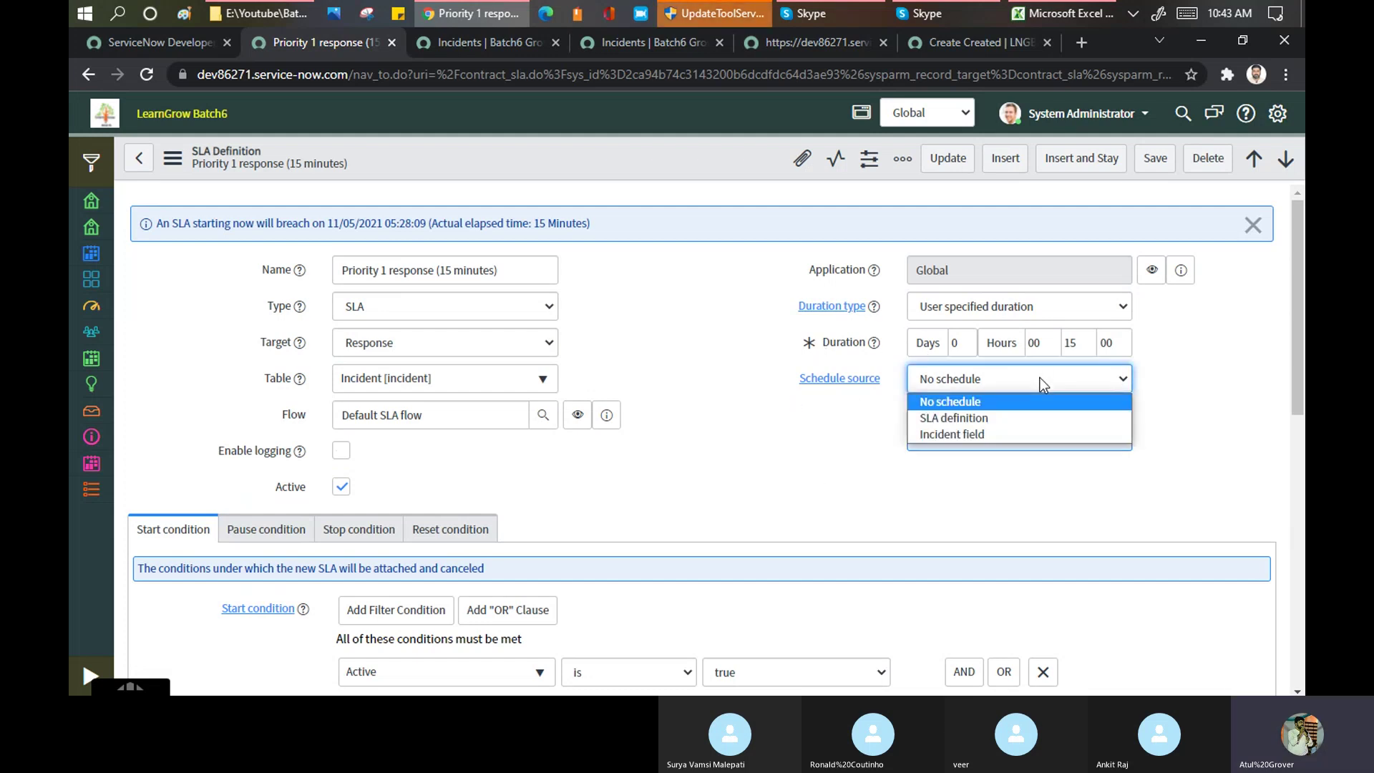
click(1006, 401)
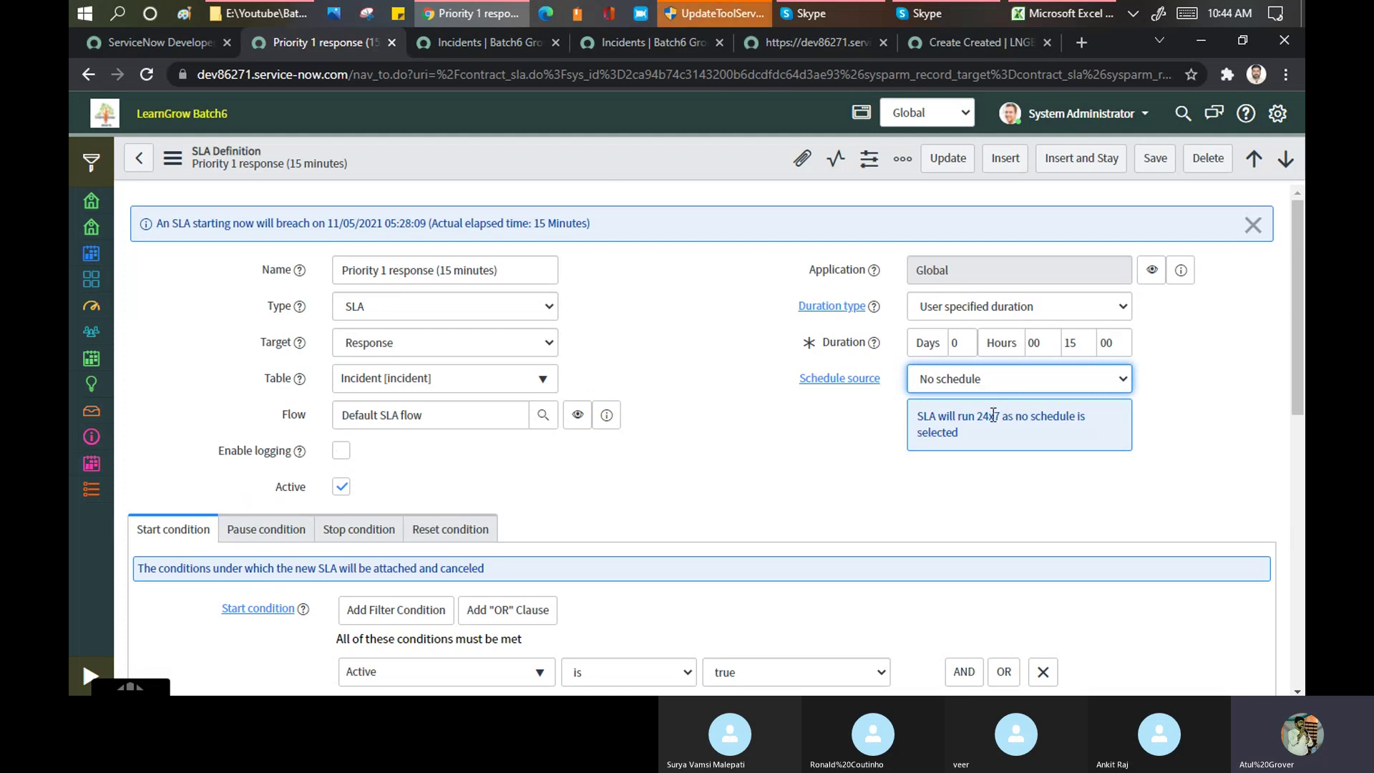
drag(969, 435, 905, 415)
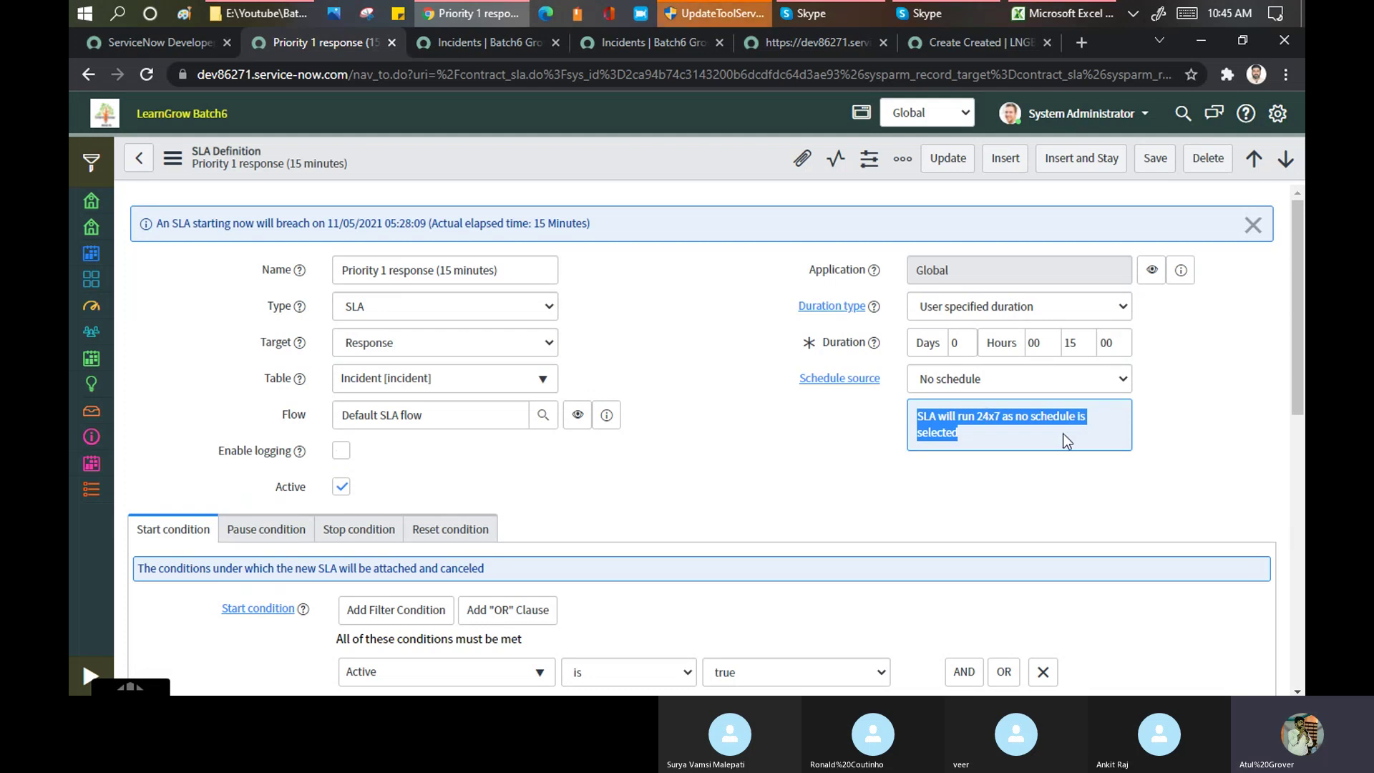
Set the schedule source to SLA definition and activate the required Schedule field
click(1080, 388)
click(972, 418)
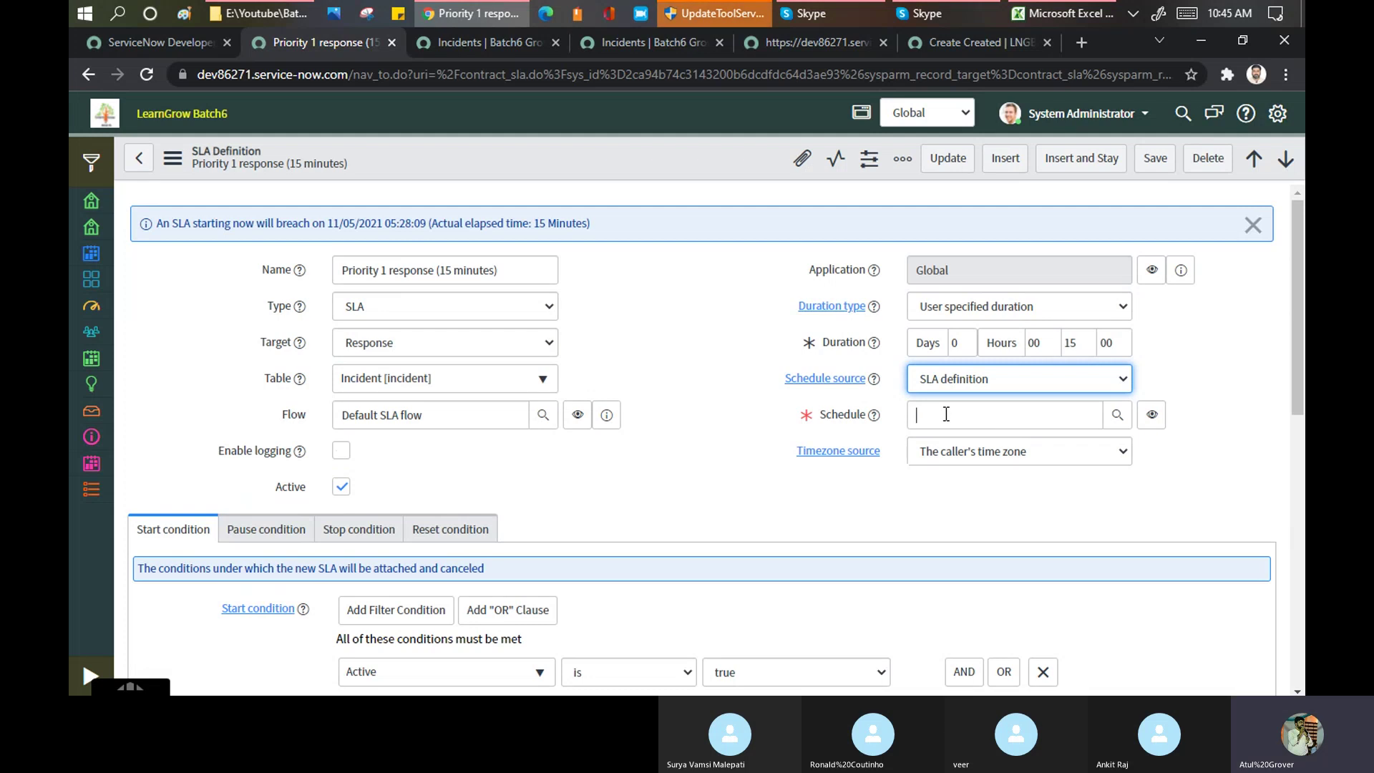
click(945, 414)
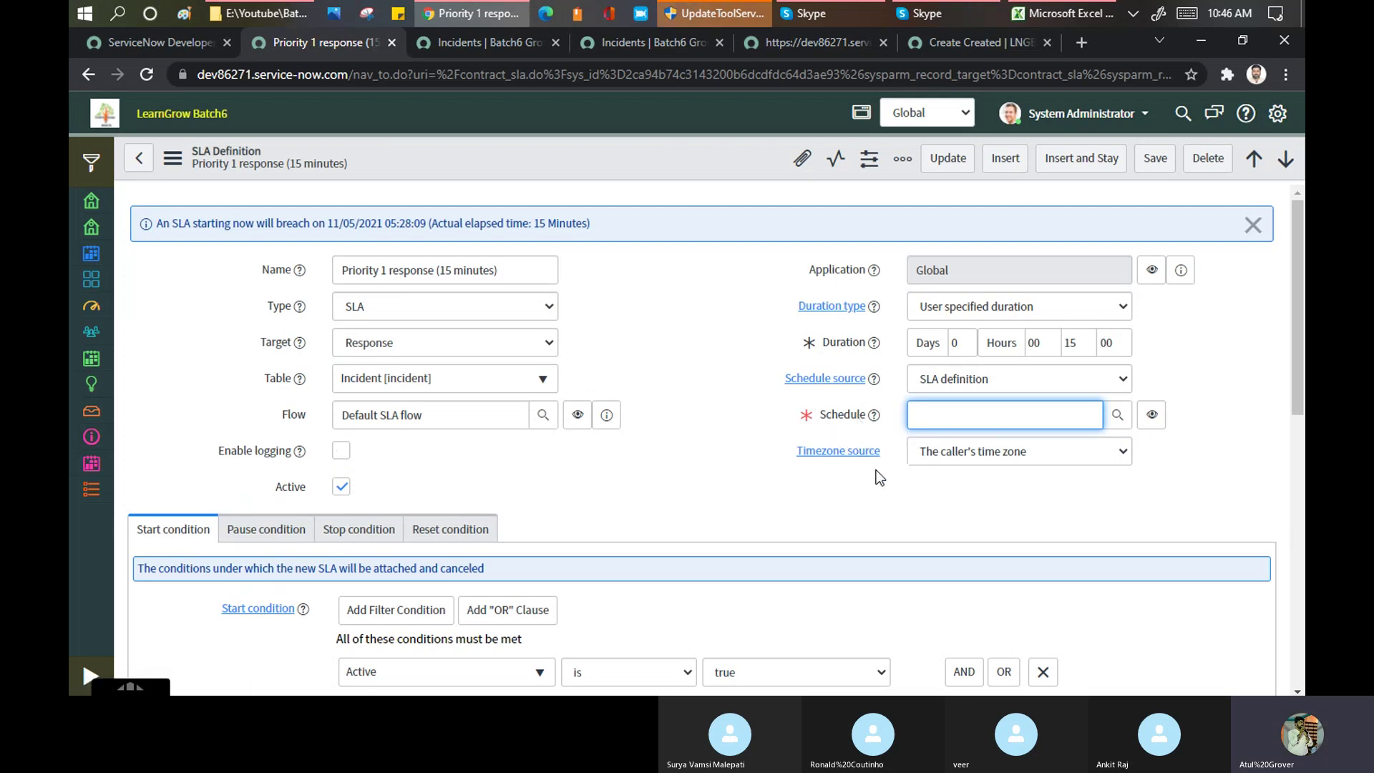
Review the Timezone source options and check the time zone in the general system settings
click(993, 455)
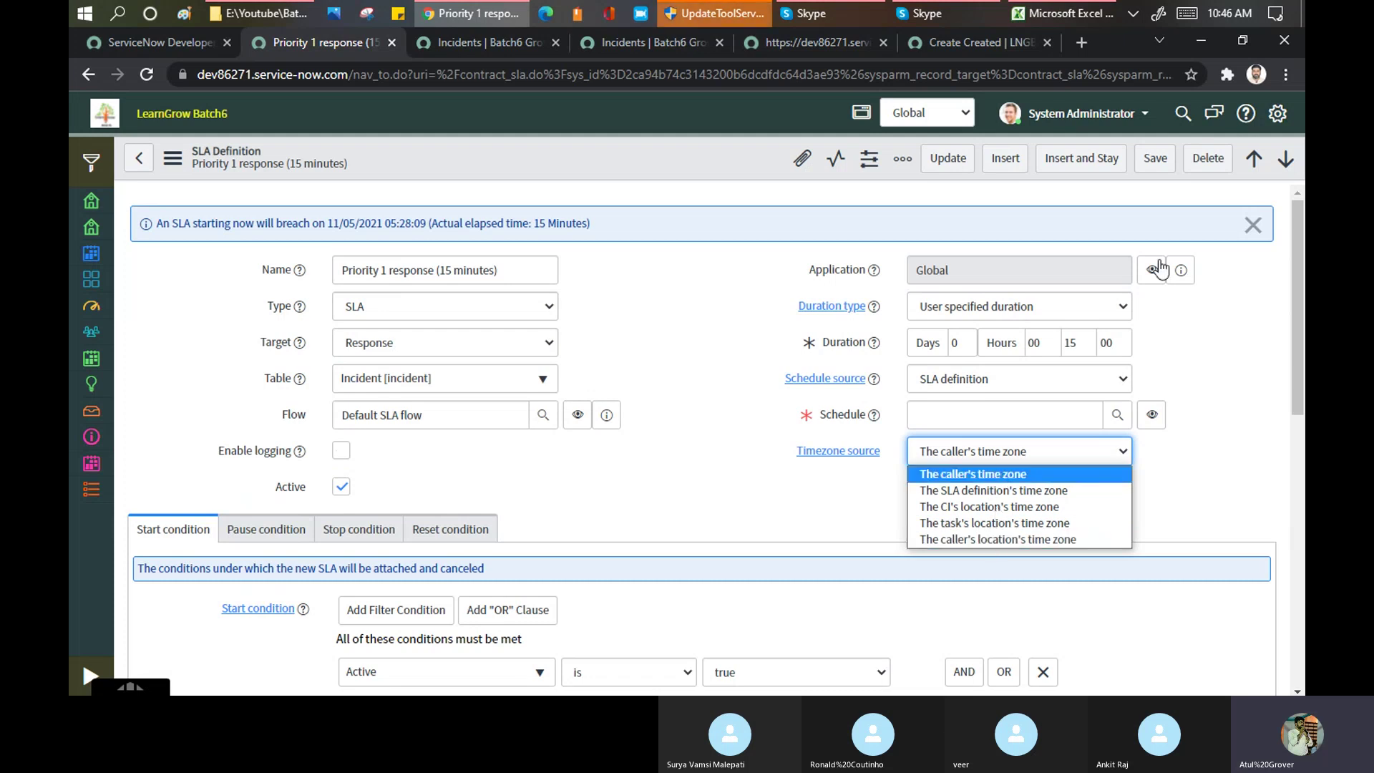
click(1280, 113)
click(1279, 113)
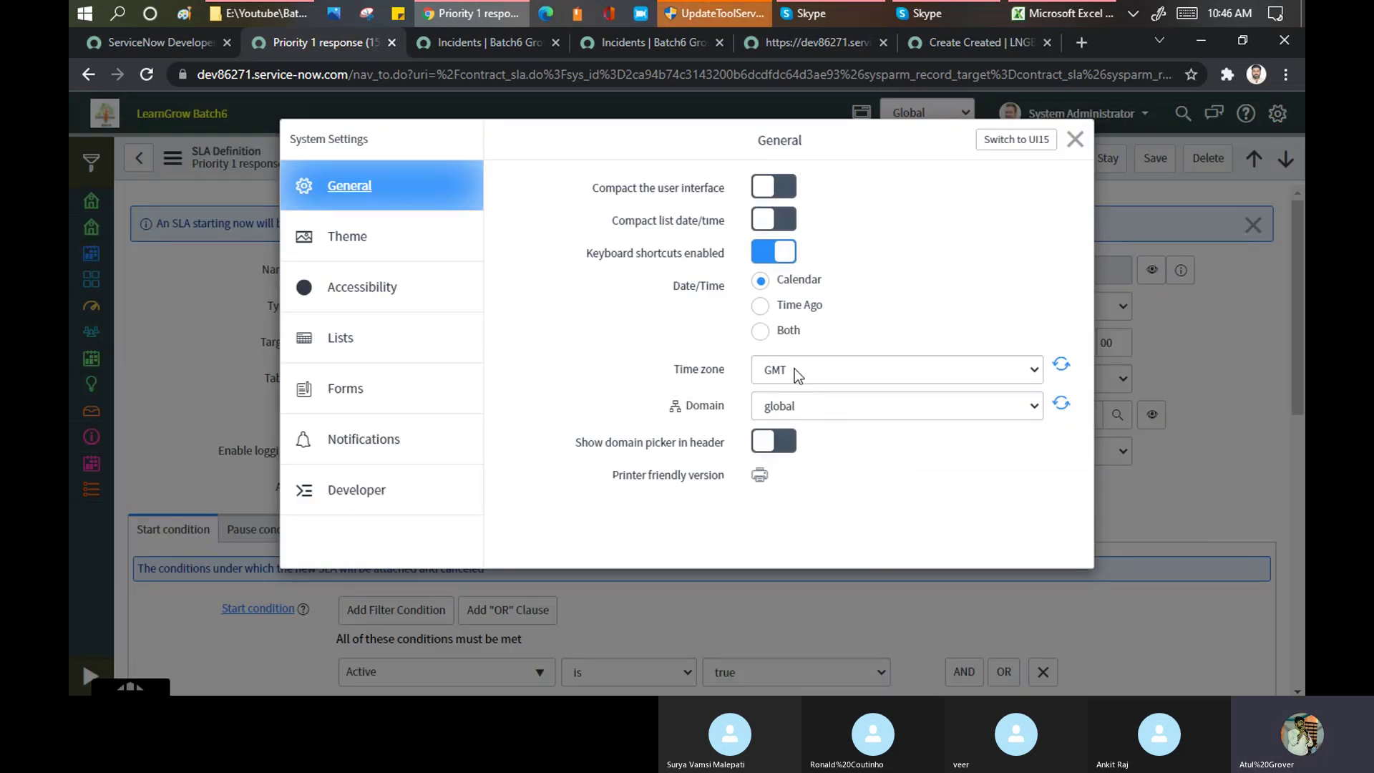
click(1077, 140)
Open the logged-in administrator's profile in a new tab, switch it to the Default view, and examine the time zone and other user fields
click(1116, 116)
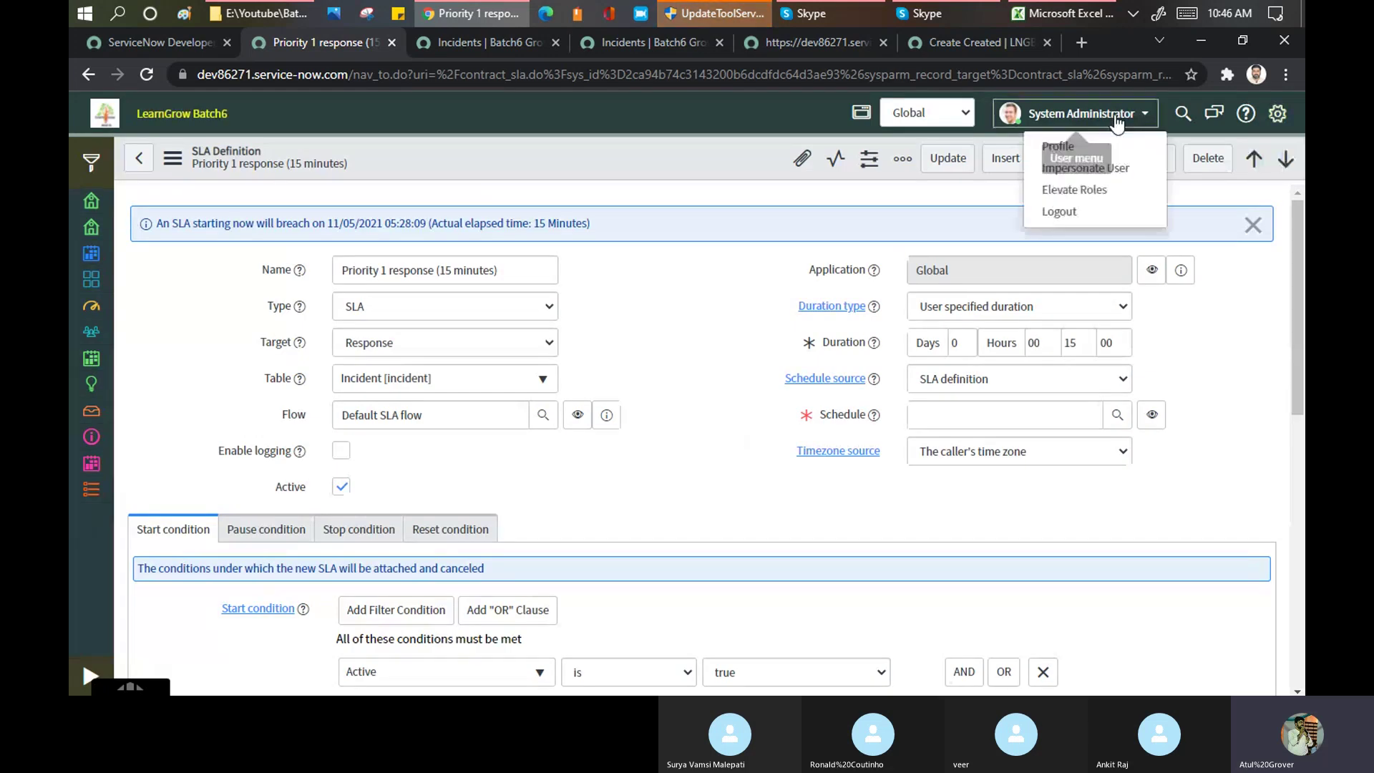
middle_click(1058, 146)
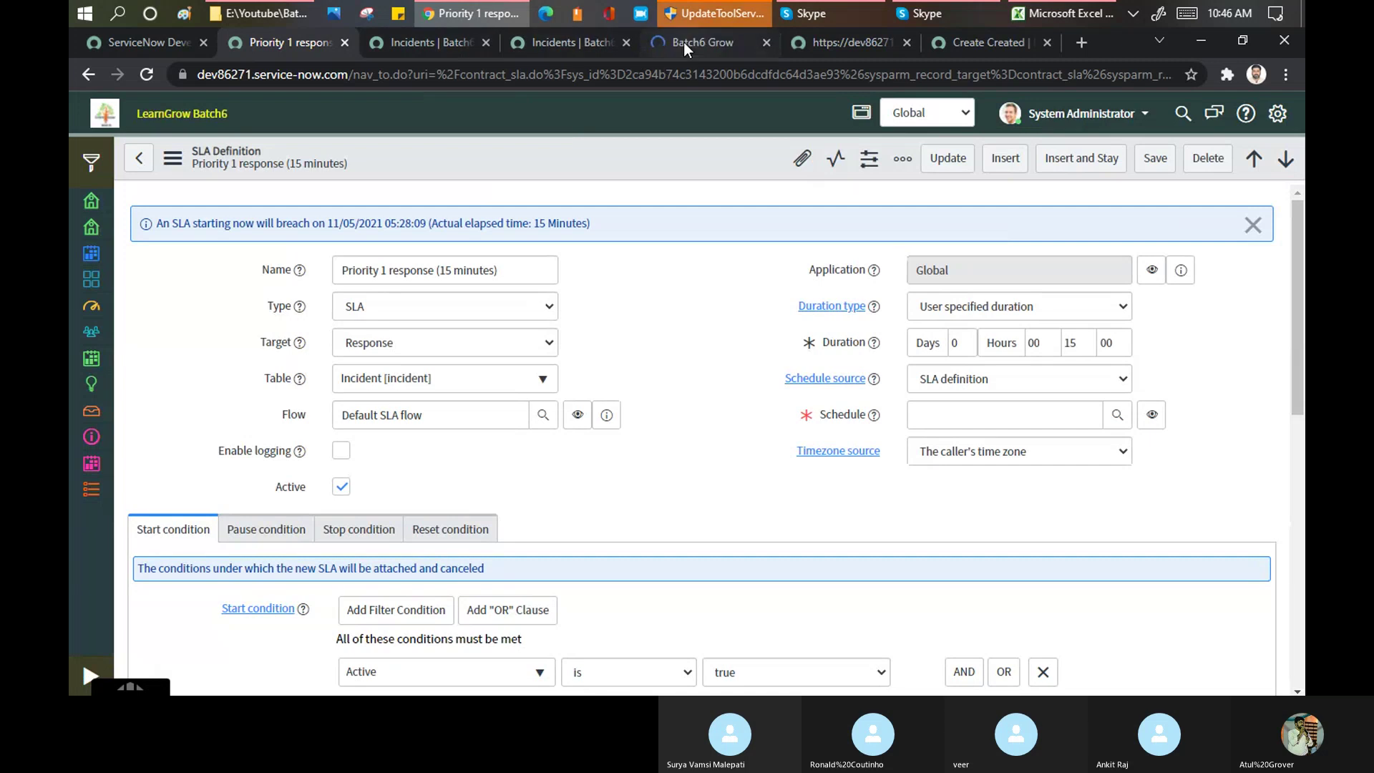
click(684, 42)
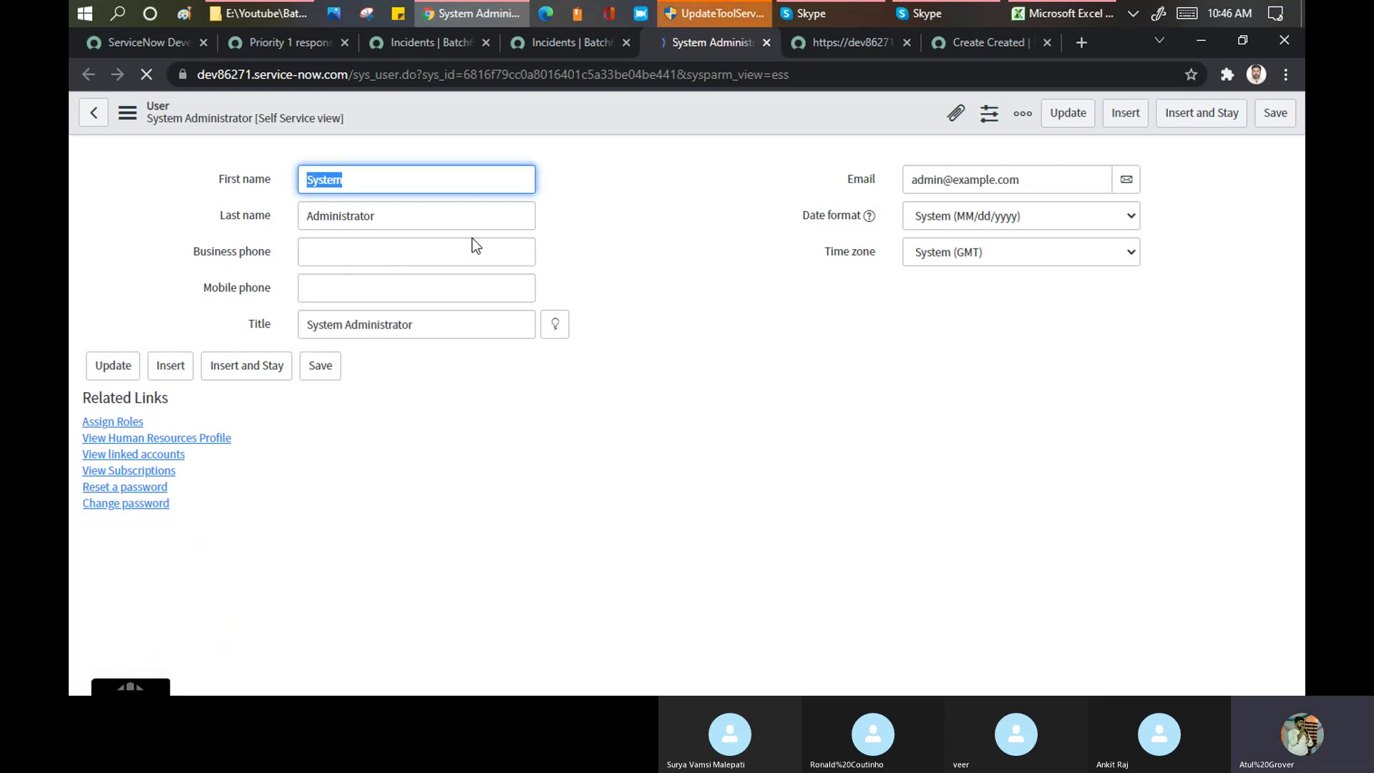
click(127, 113)
mouse_move(239, 243)
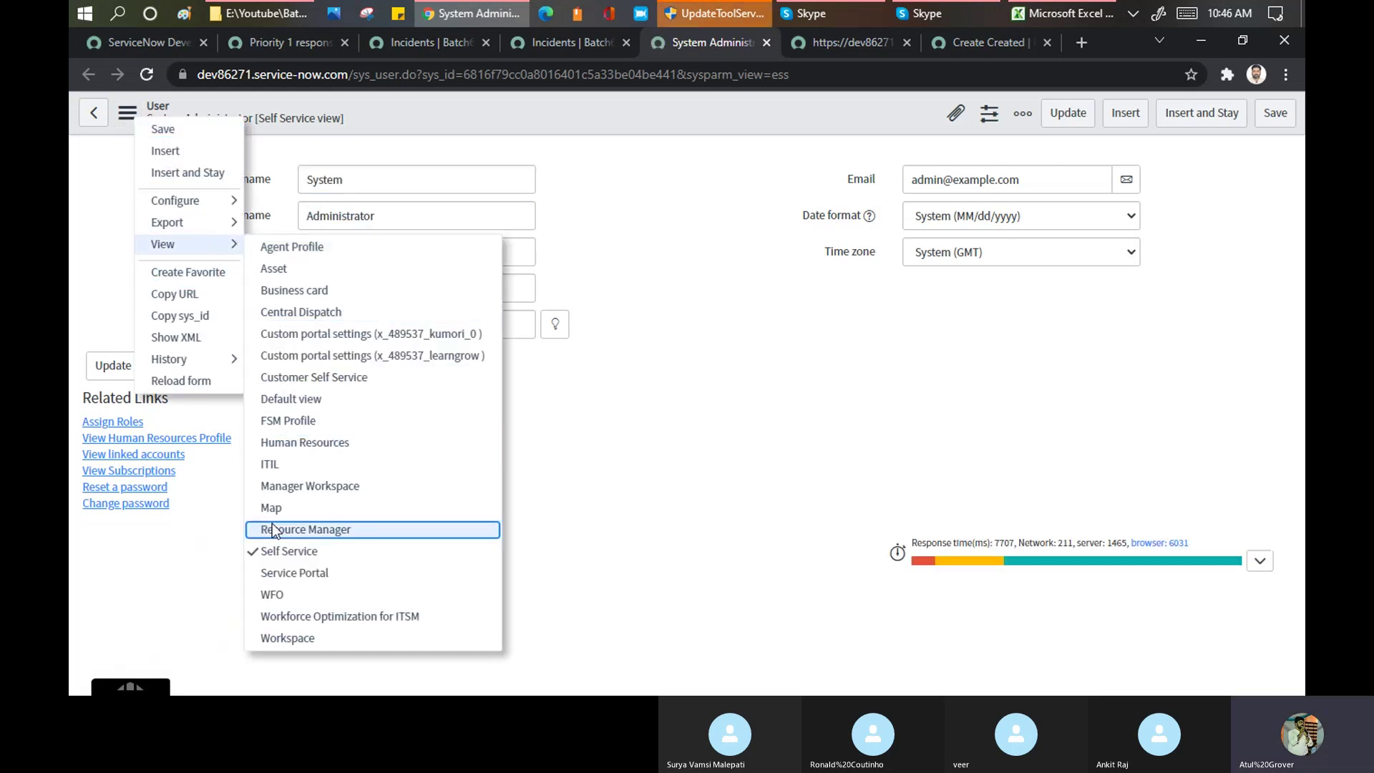
click(293, 401)
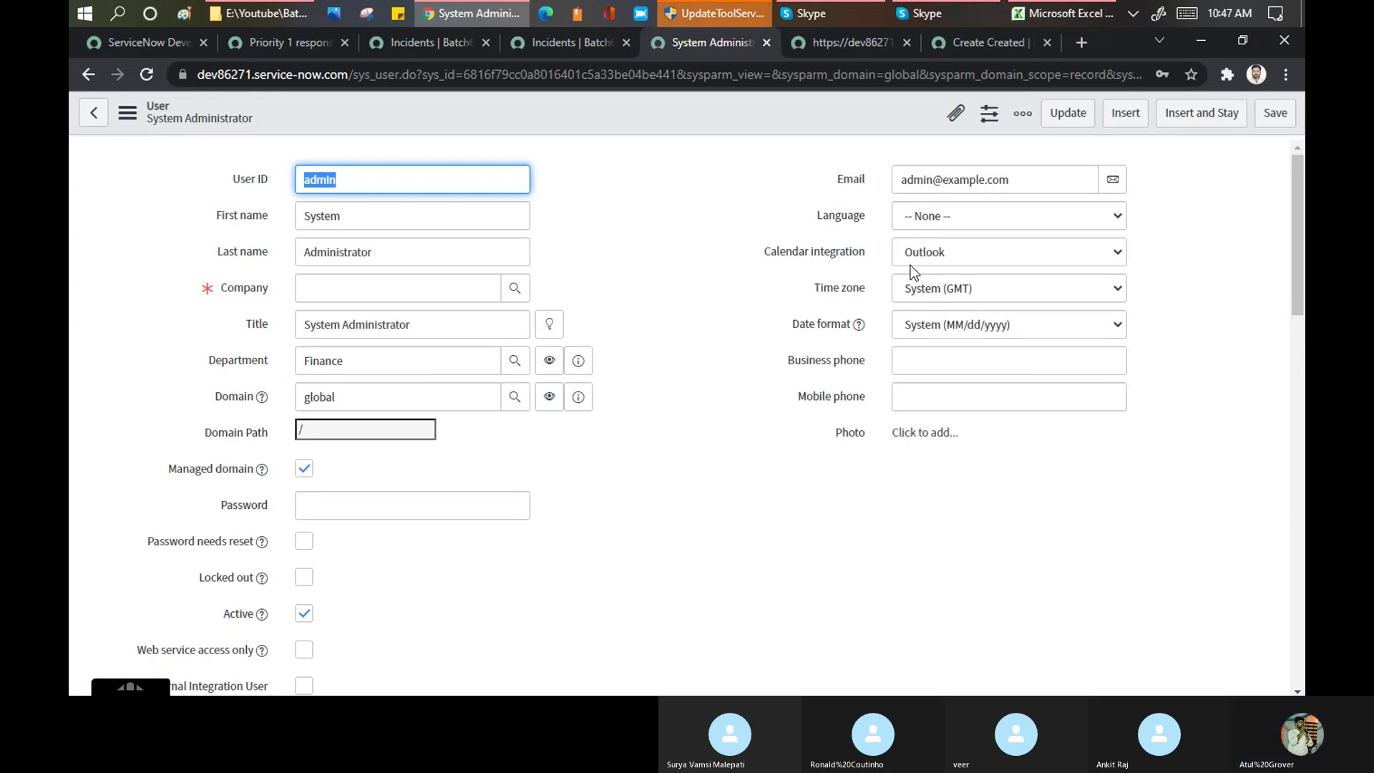
scroll(705, 286, down, 3)
scroll(459, 228, up, 1)
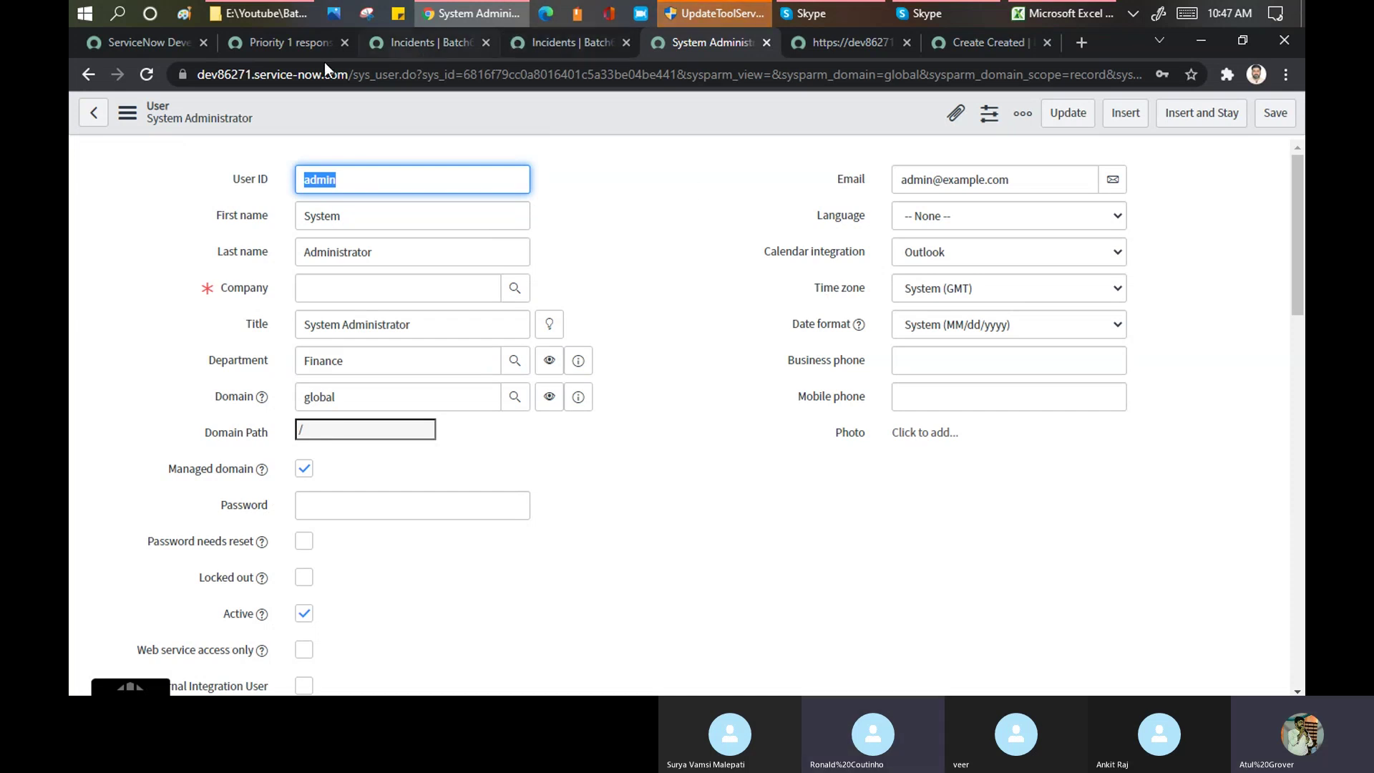
Return to the Priority 1 response SLA definition, review the Timezone source options, and recheck the time zone in the general system settings
click(307, 45)
click(984, 457)
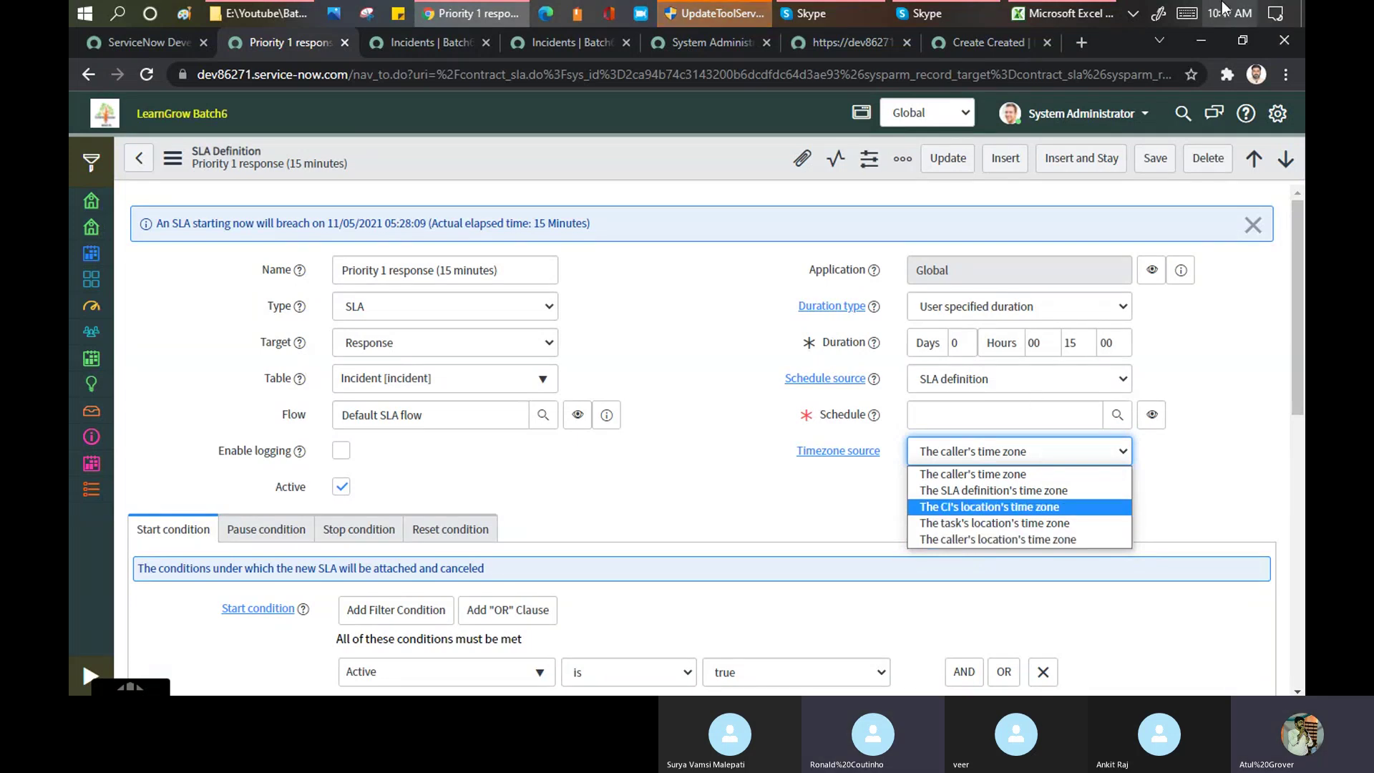
click(1277, 123)
click(1276, 121)
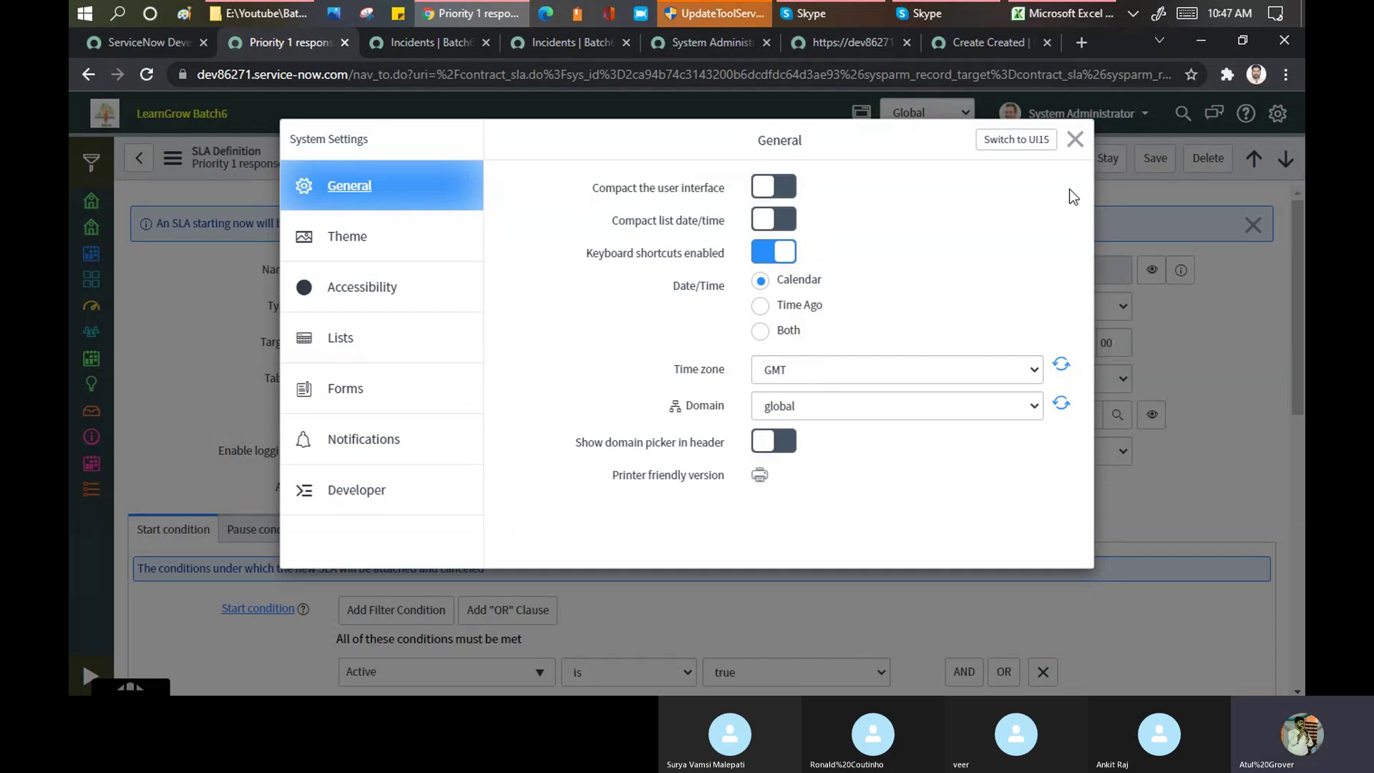
click(1074, 140)
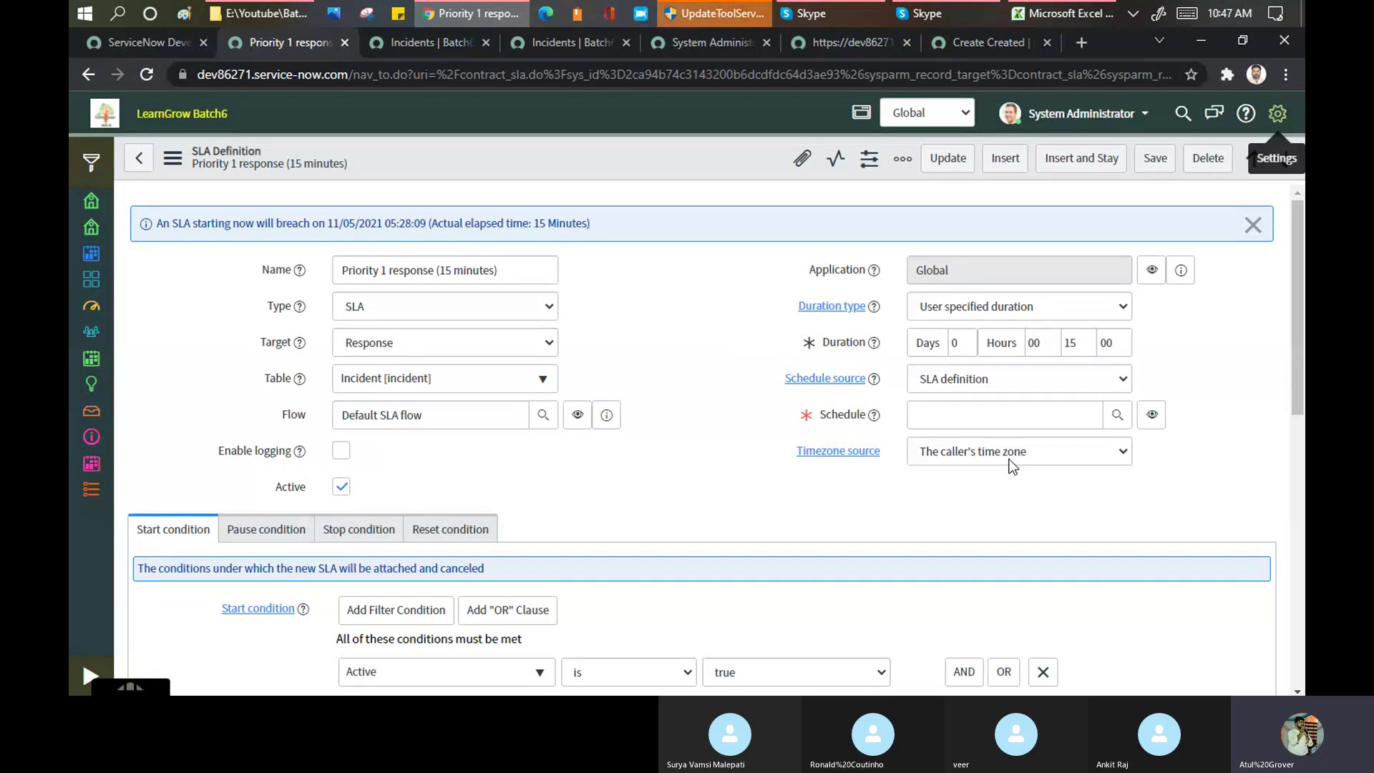
Keep The caller's time zone as the Timezone source and look over the SLA's start conditions
click(1008, 458)
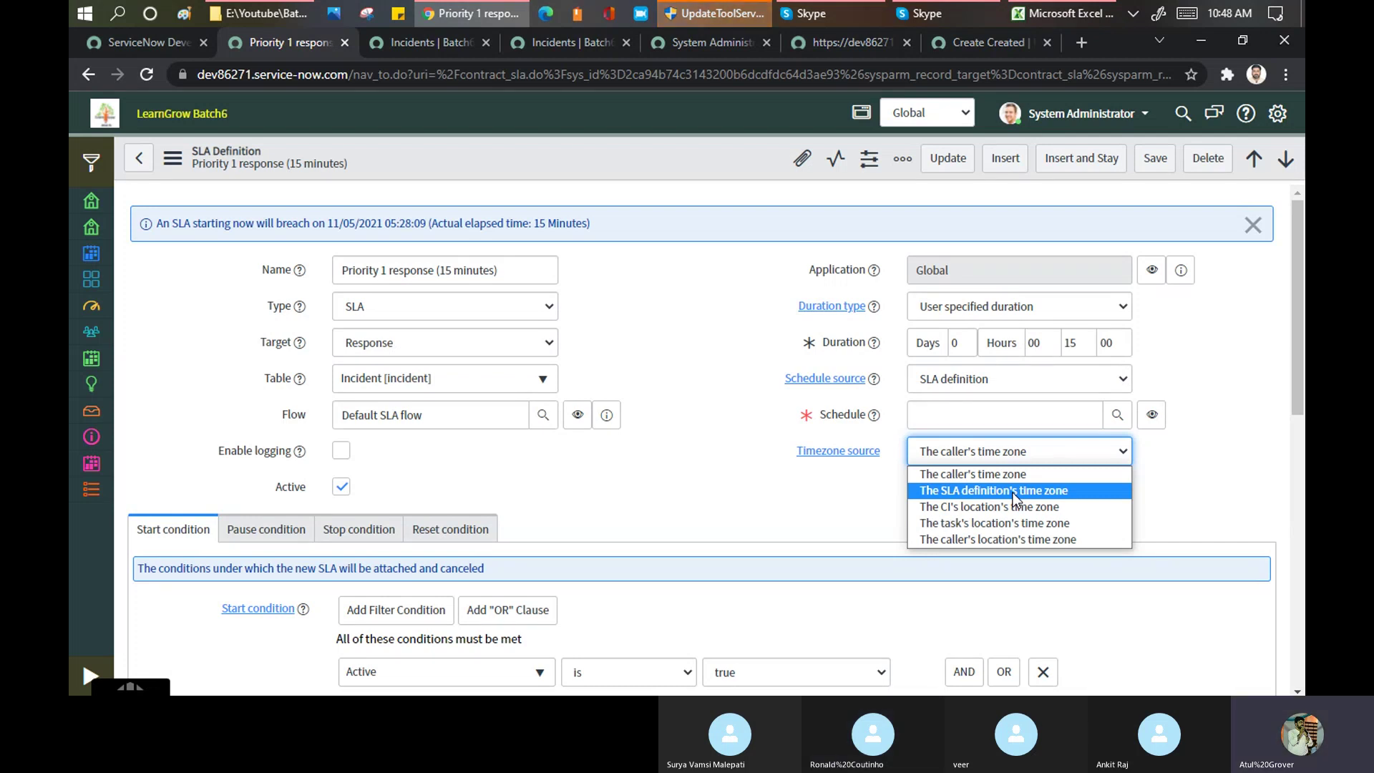
click(1024, 474)
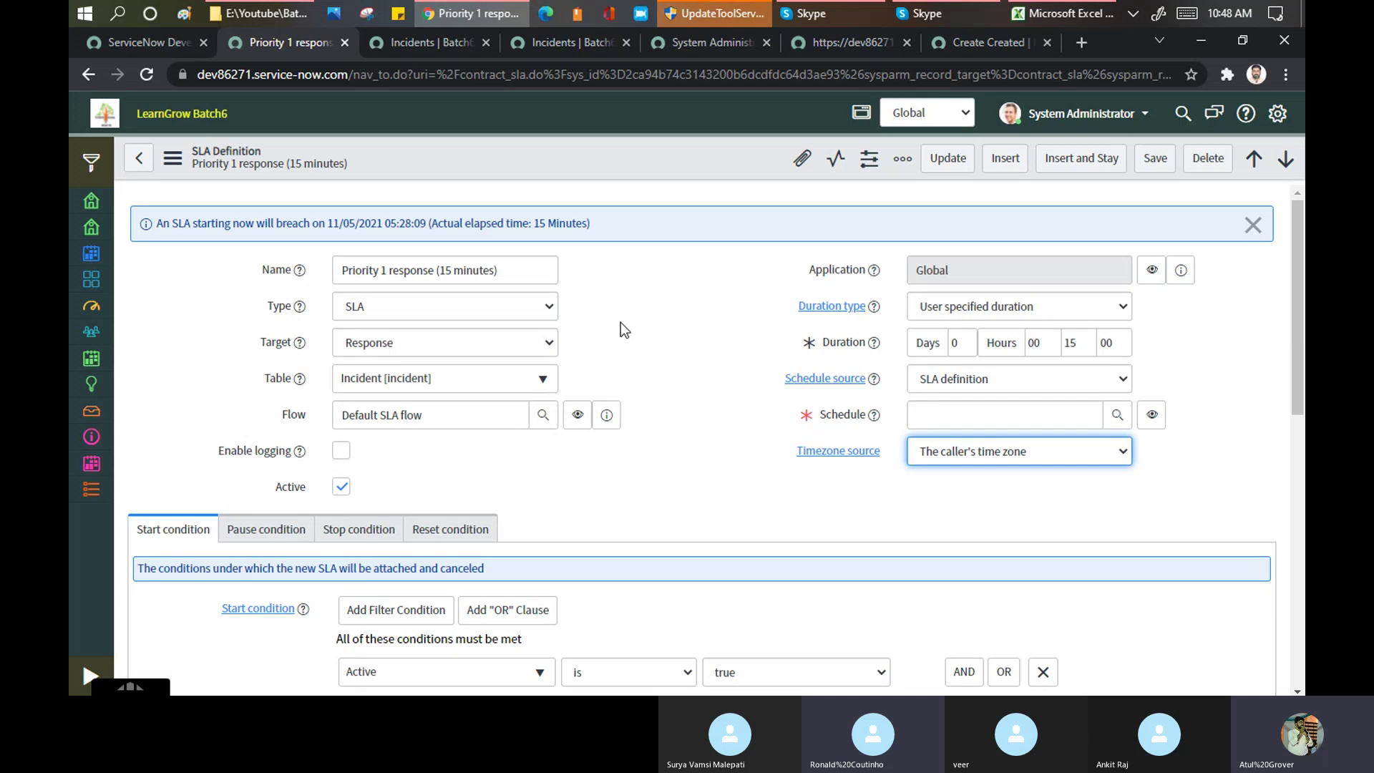
click(677, 278)
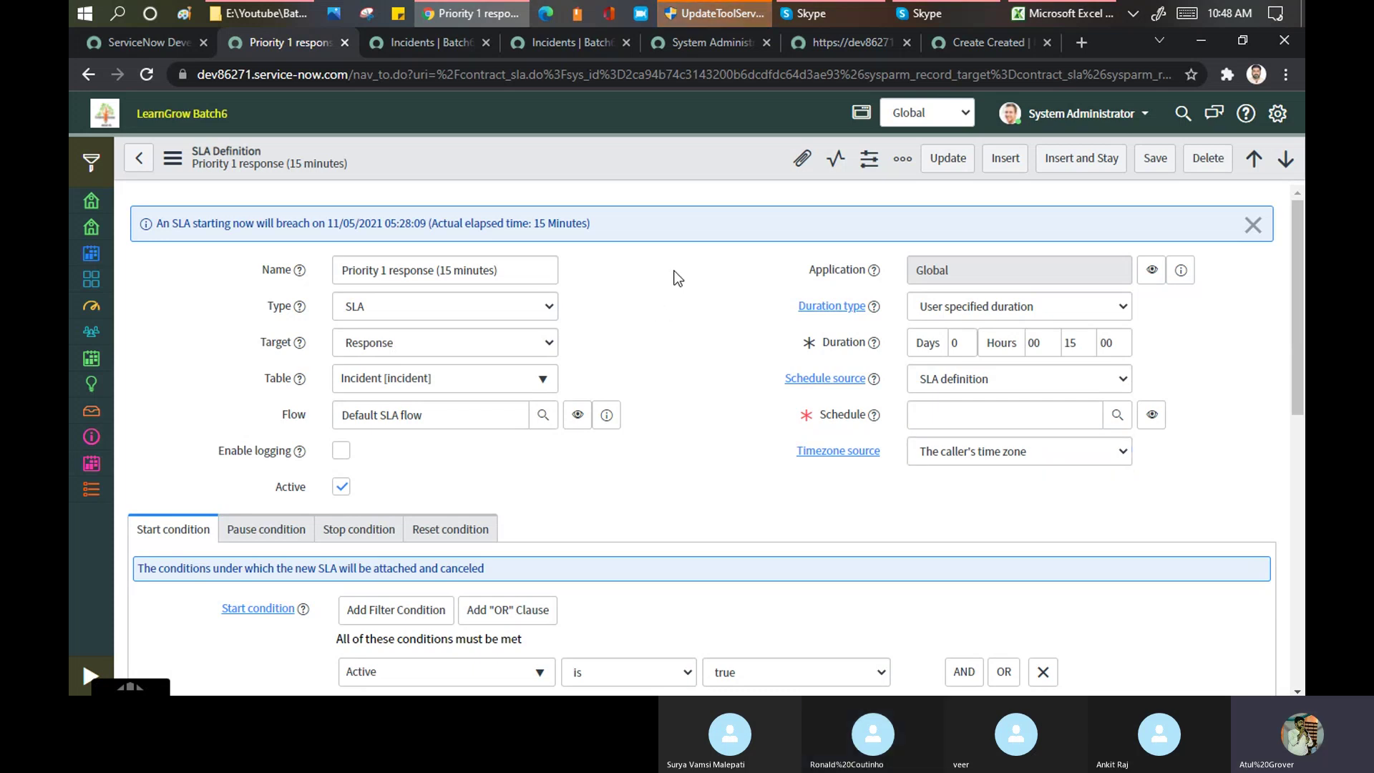
scroll(677, 279, down, 5)
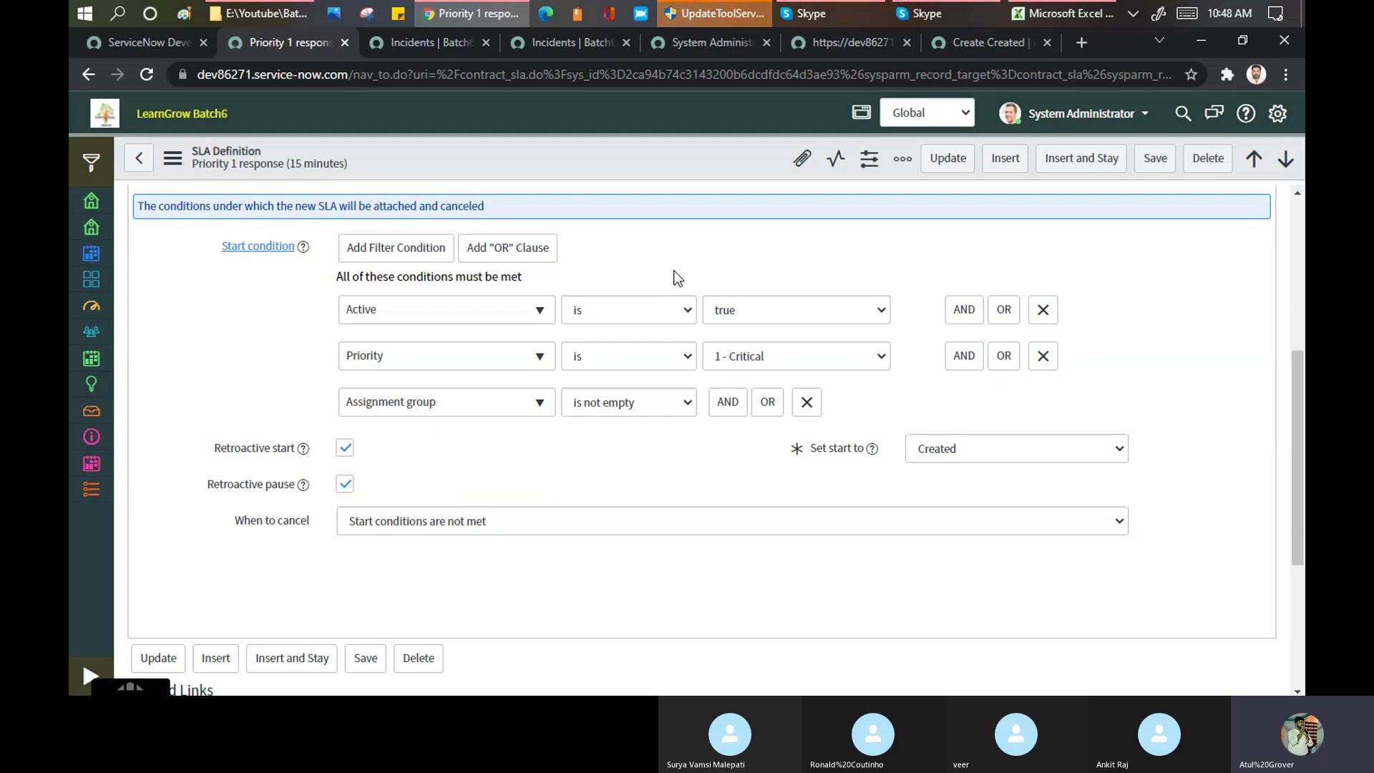
scroll(678, 278, up, 4)
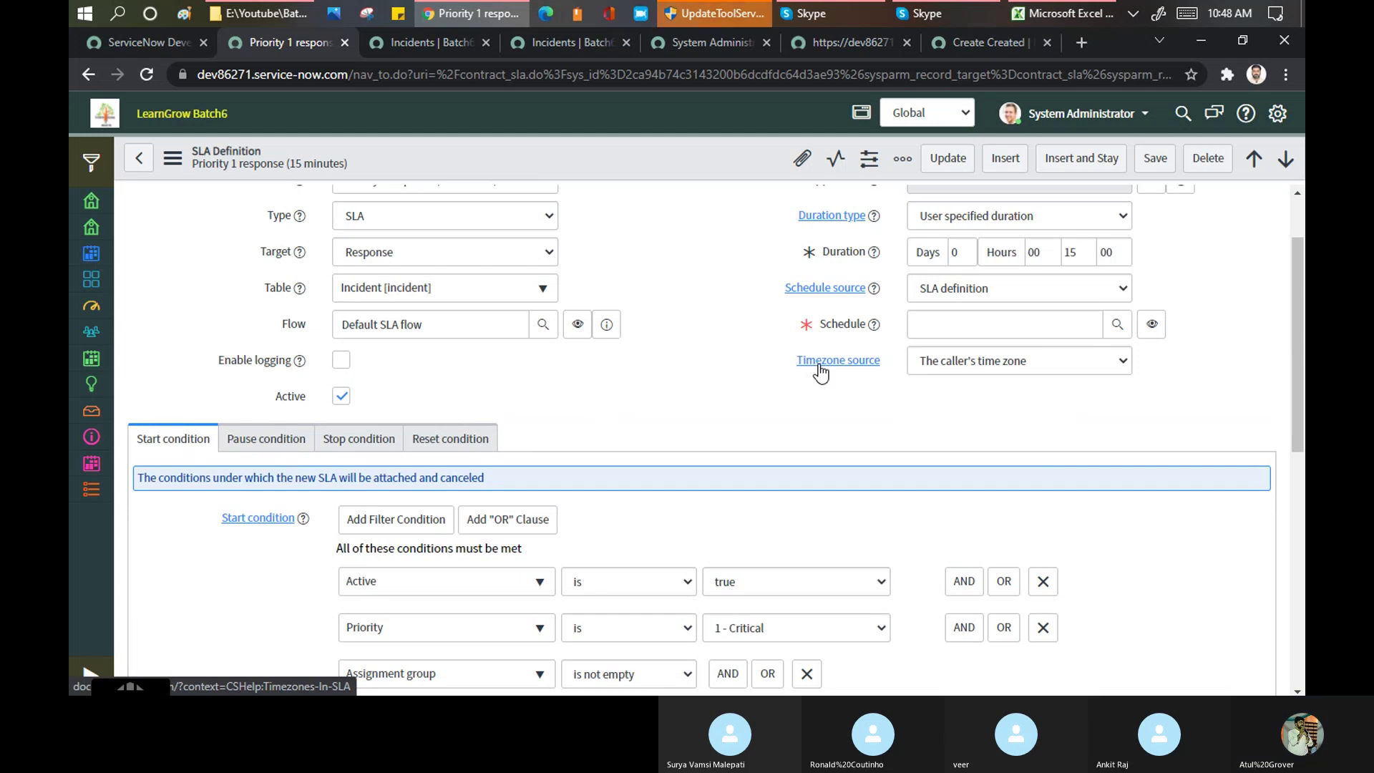
Open a new incident form from the incident list and compare its fields with the SLA definition
click(401, 44)
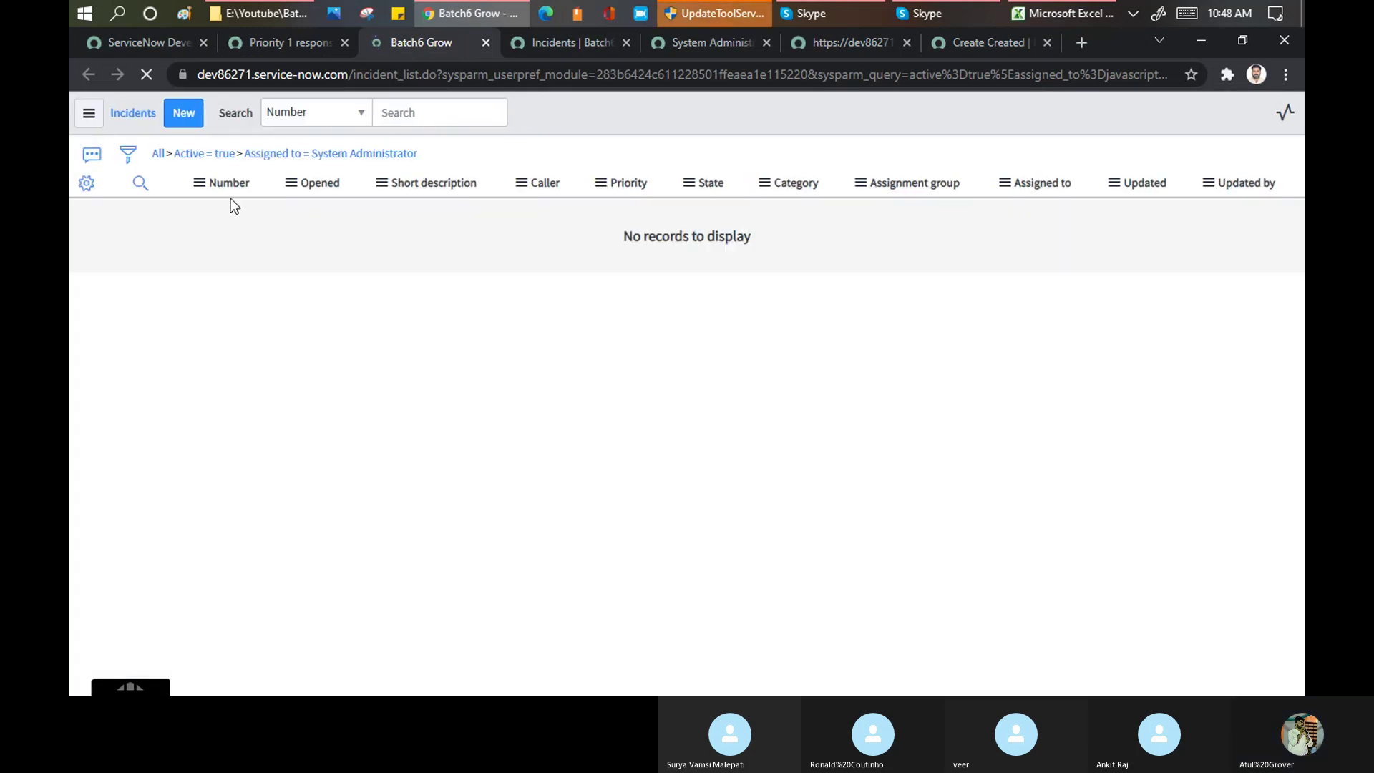
click(193, 121)
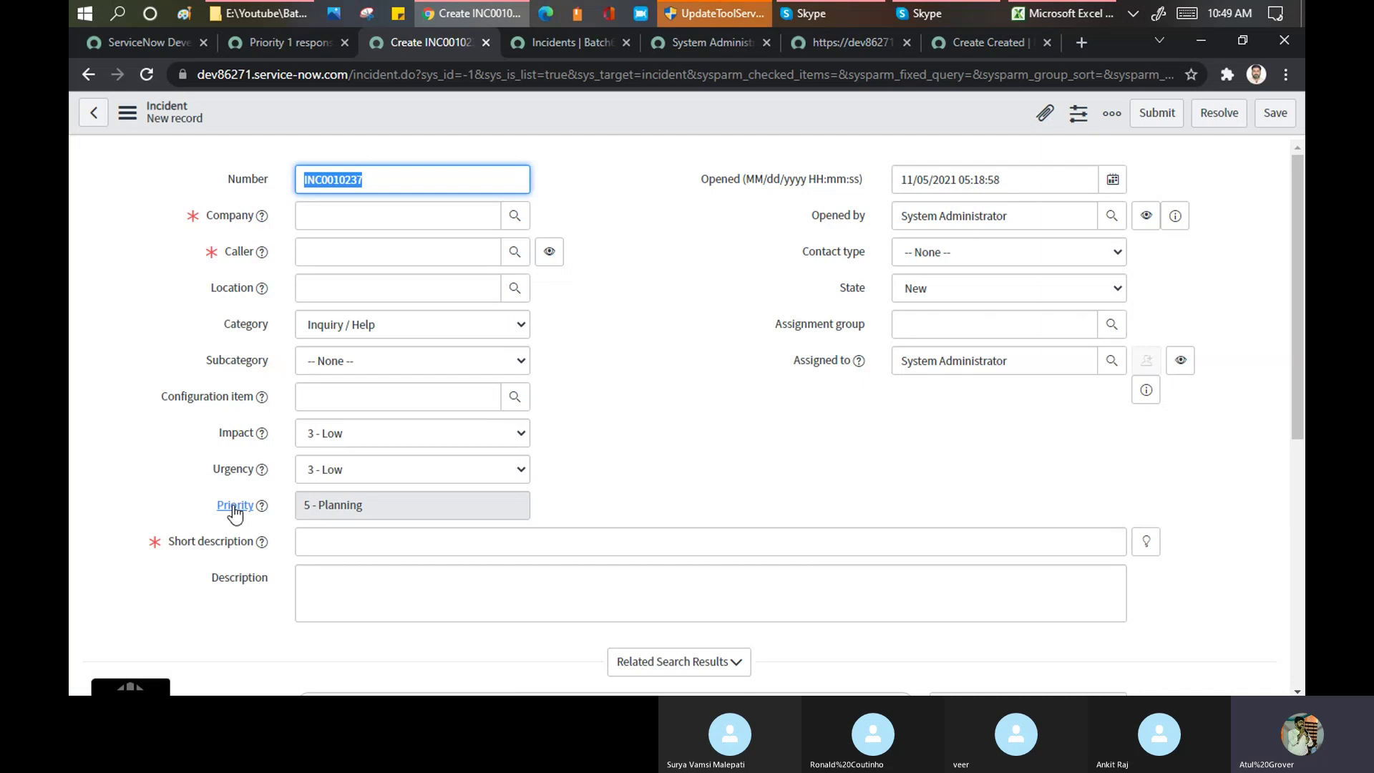
click(260, 43)
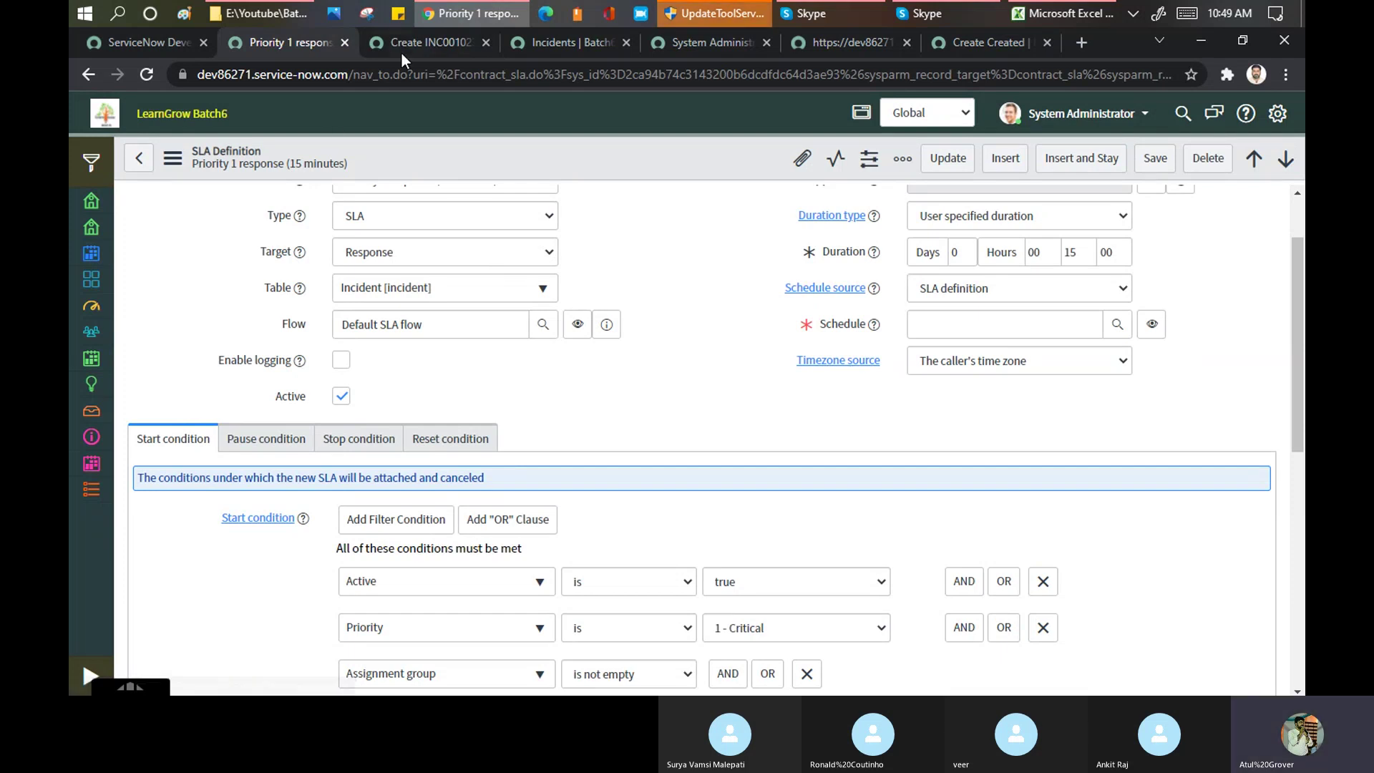
click(429, 41)
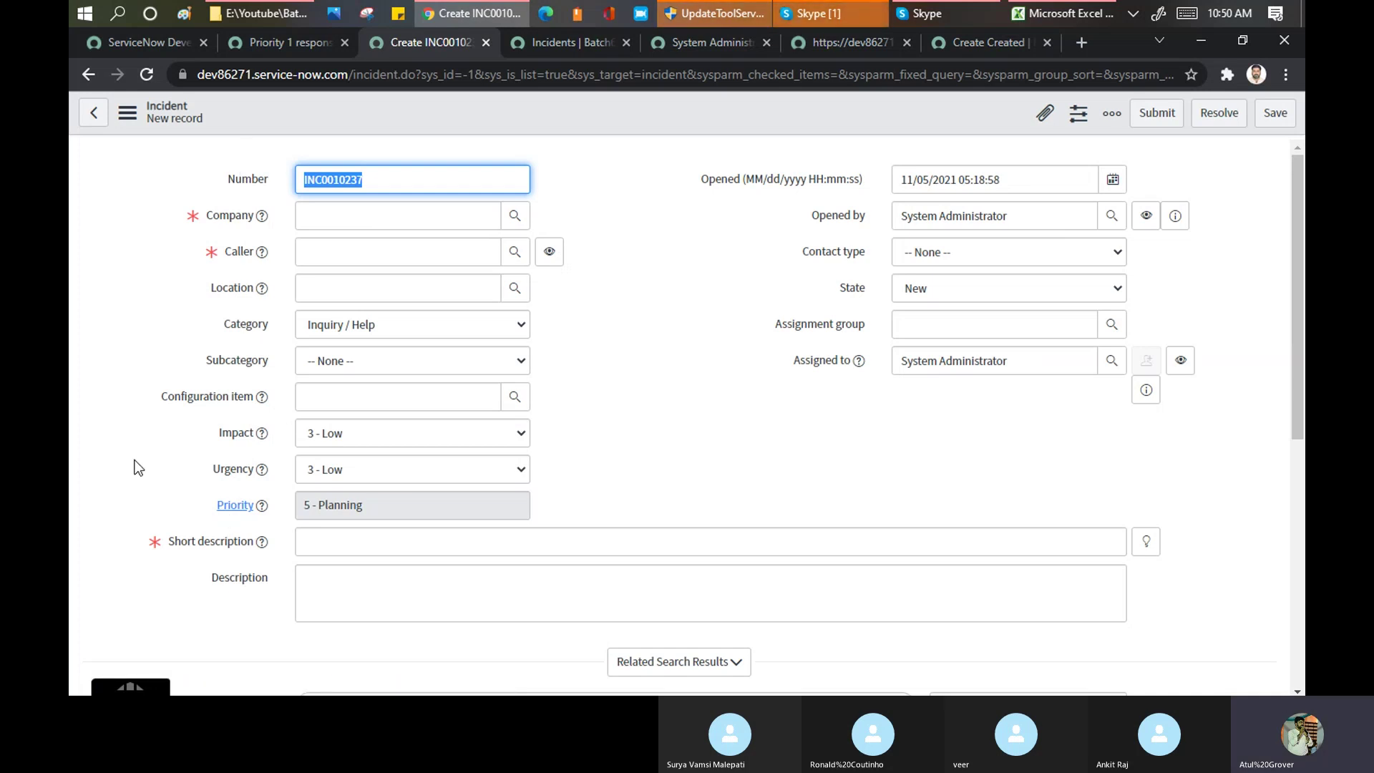
click(293, 42)
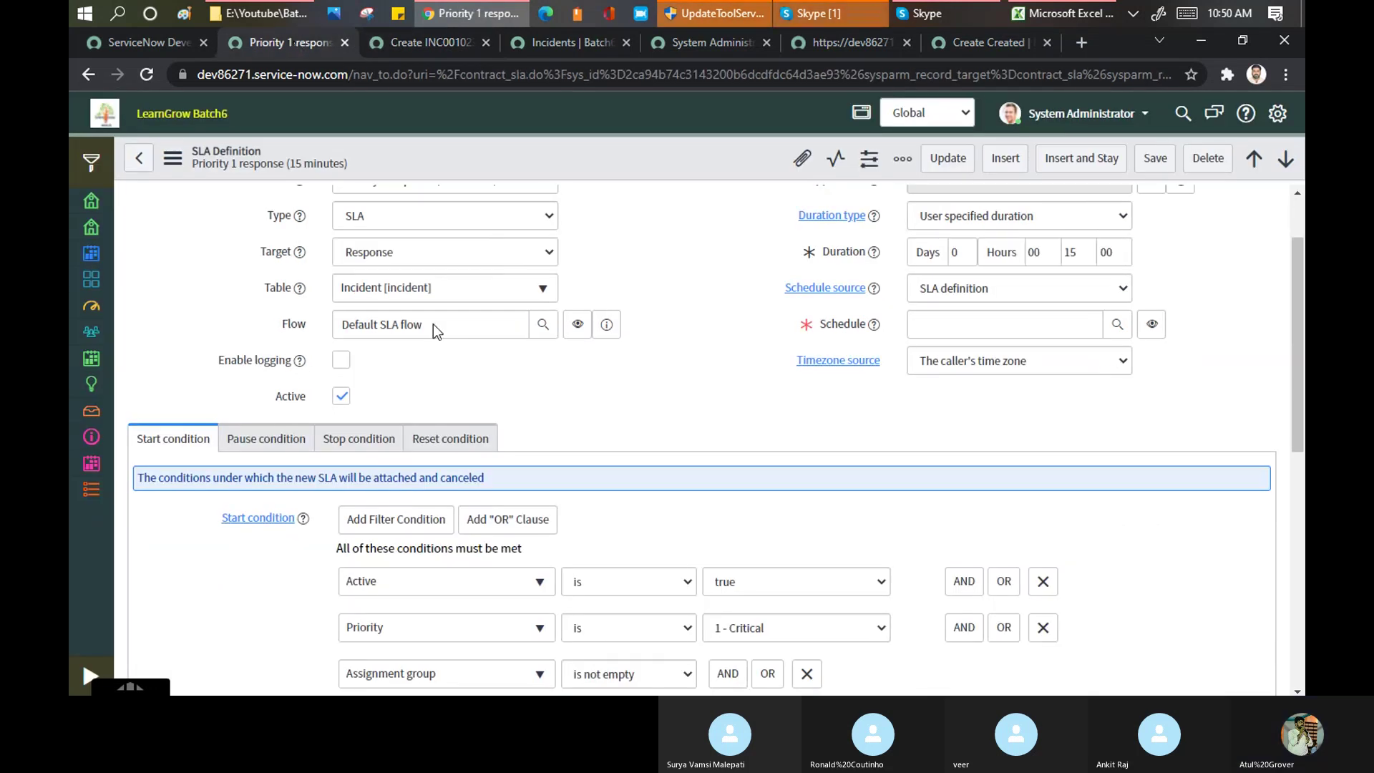
Read the attendee's question in the Skype meeting chat, close the chat, and return to the SLA definition in Chrome
click(836, 13)
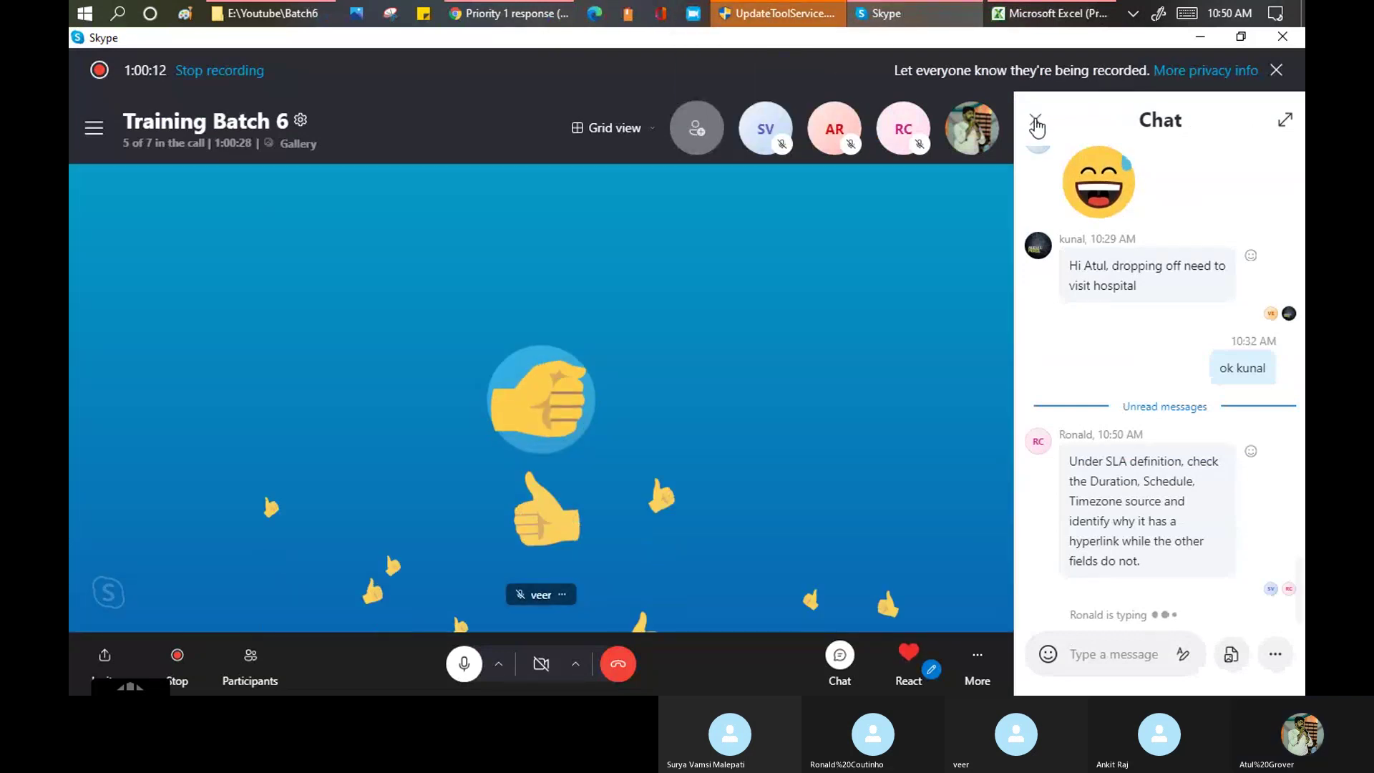
click(1036, 120)
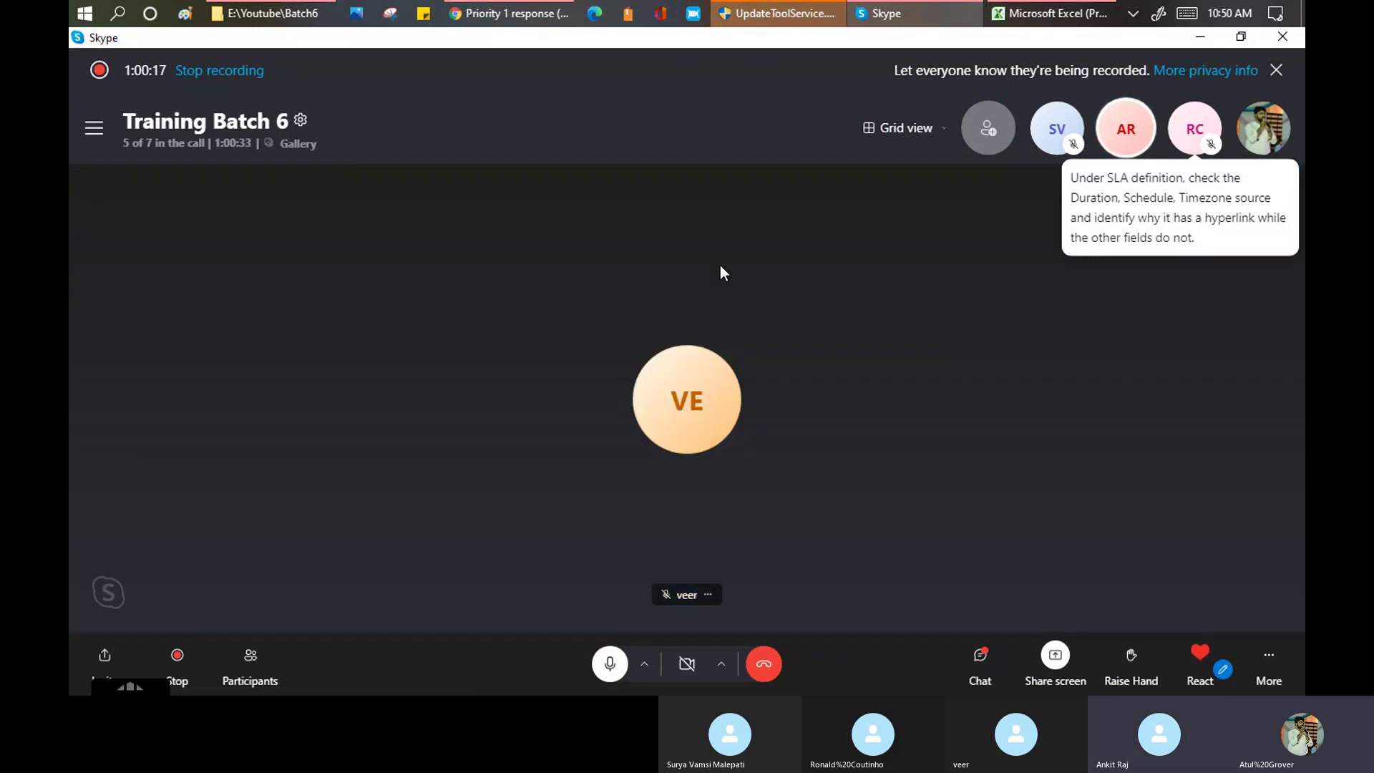
click(505, 13)
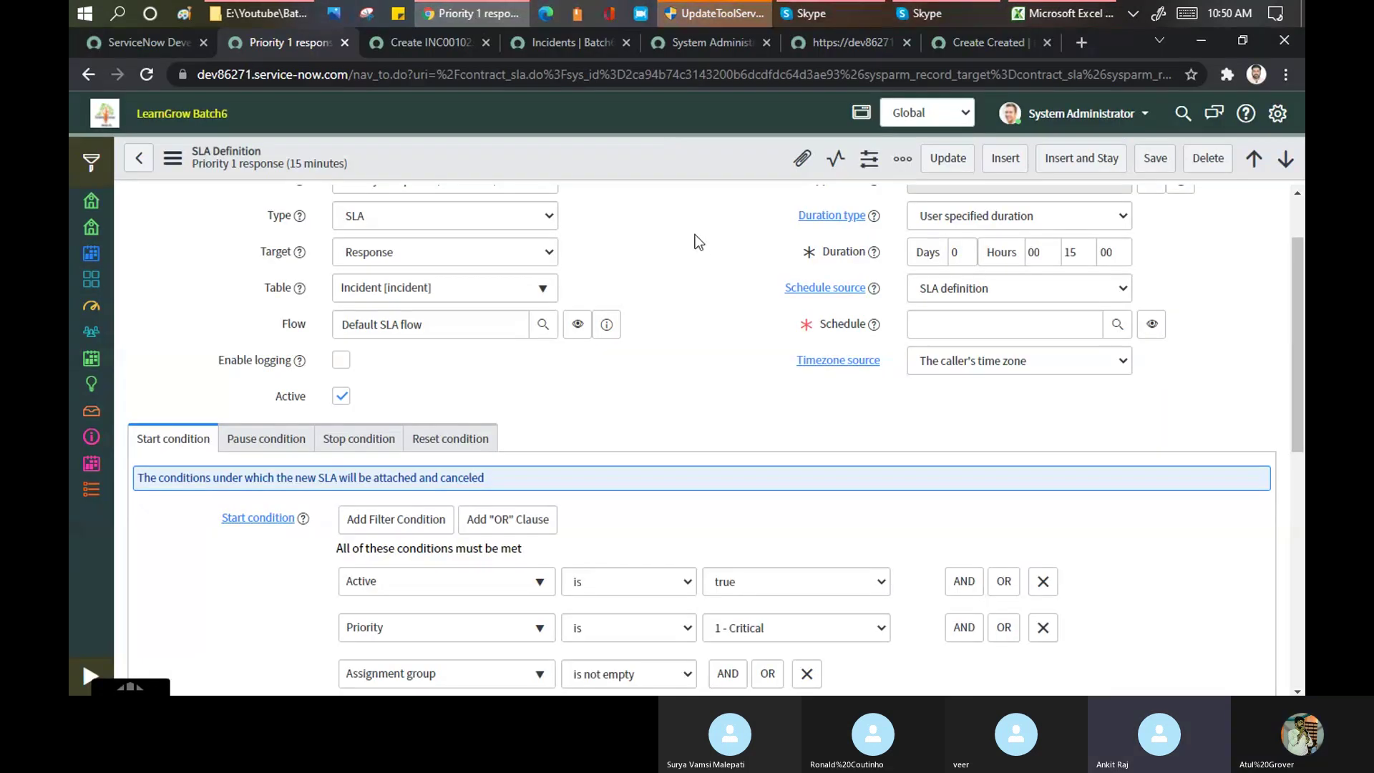
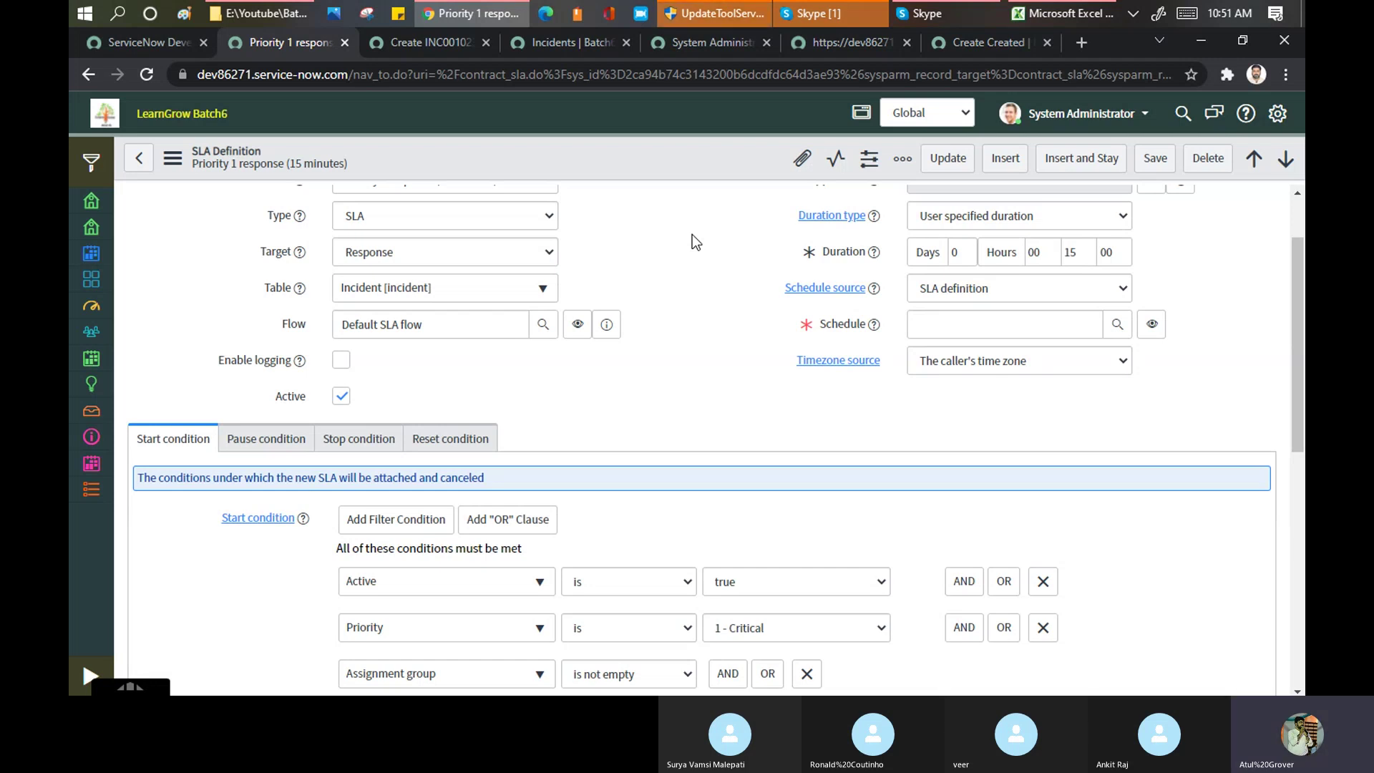
Switch the Priority 1 response definition's type to OLA and review the Target options, keeping Response
click(501, 222)
click(402, 271)
click(431, 256)
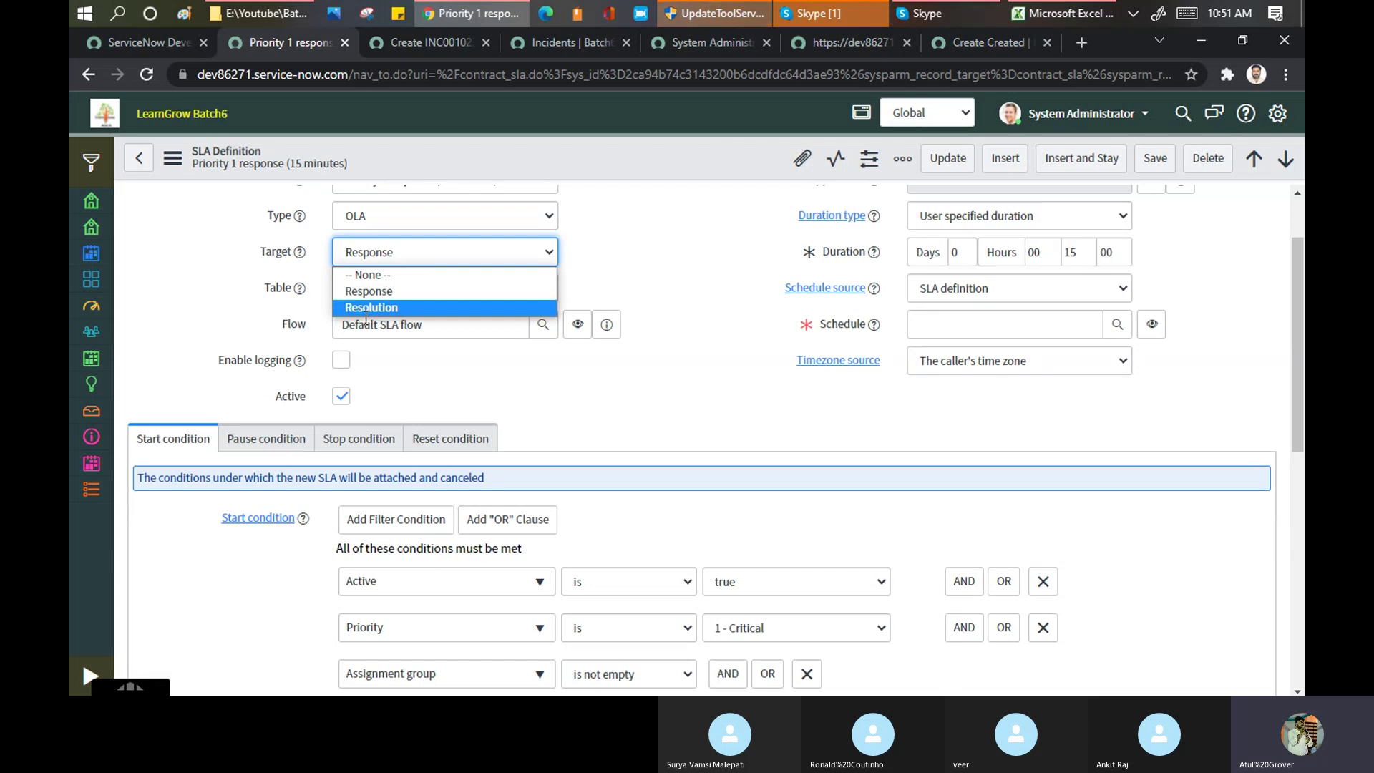
key(Escape)
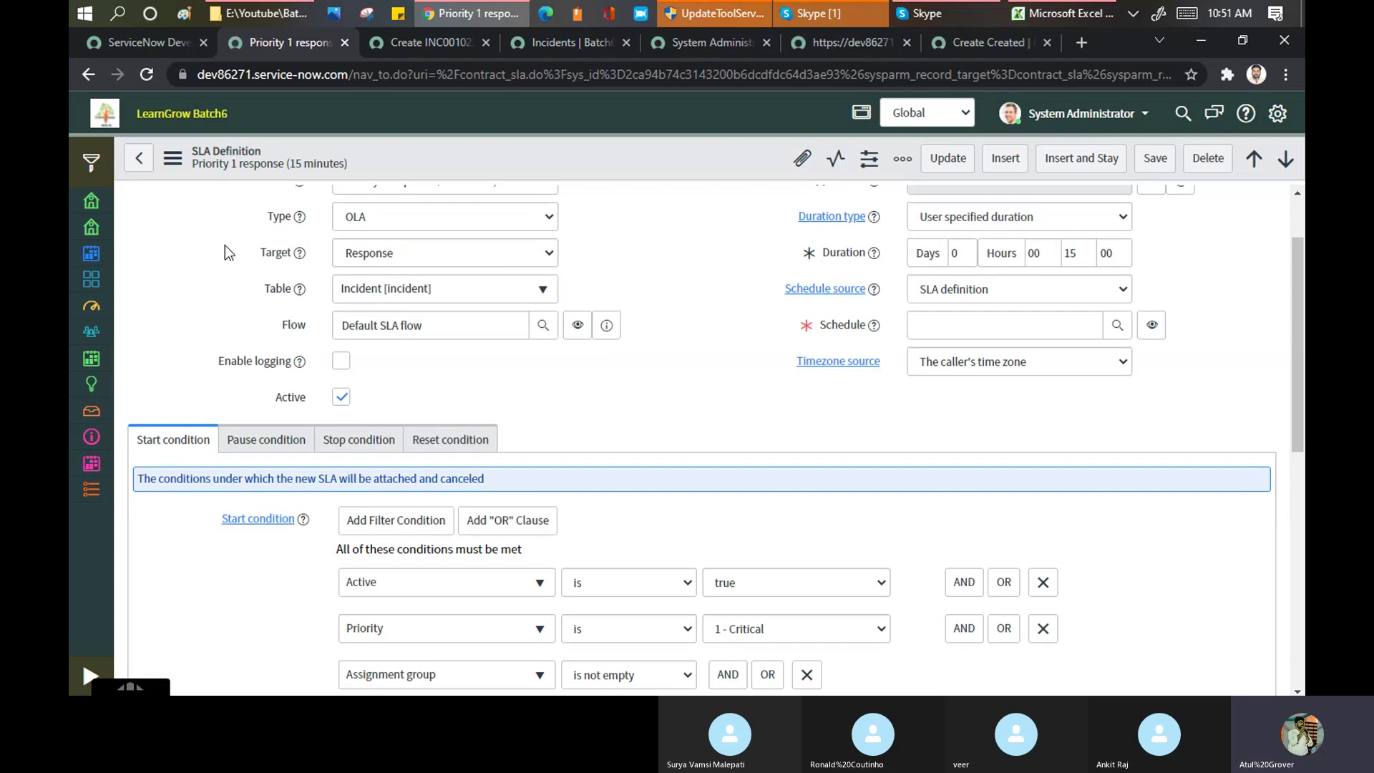
scroll(224, 244, up, 2)
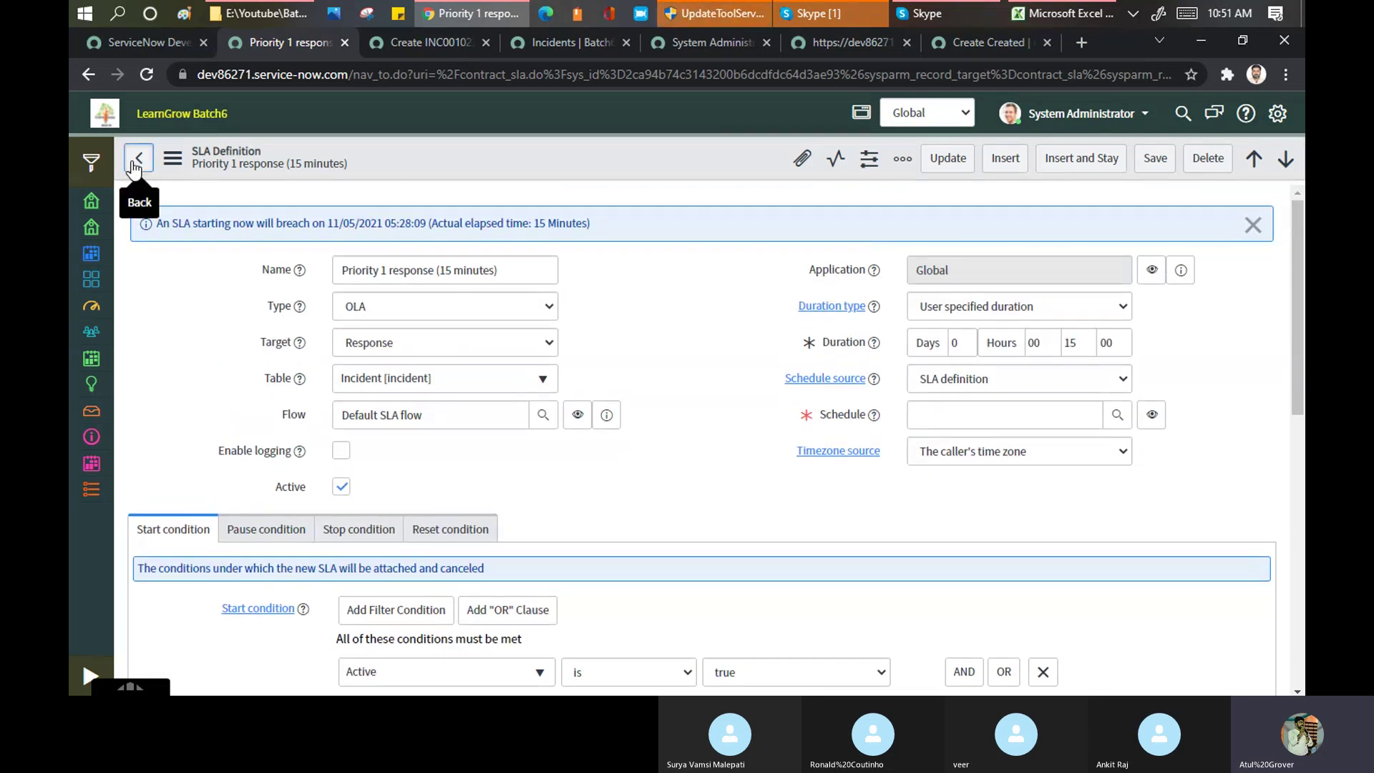
Leave the SLA record, filter the navigator for "sla", and open the SLA Definitions list under Service Level Management
click(136, 160)
click(654, 269)
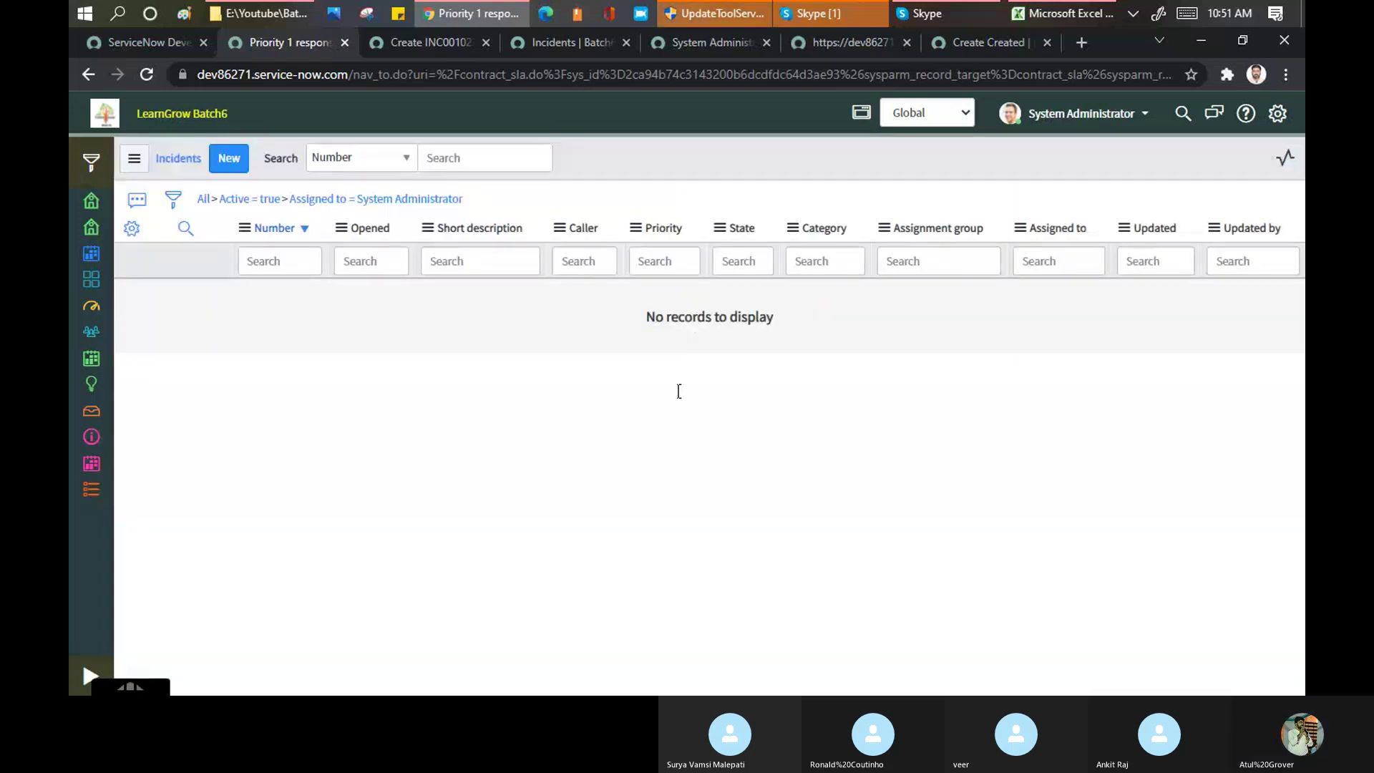
click(90, 671)
click(87, 158)
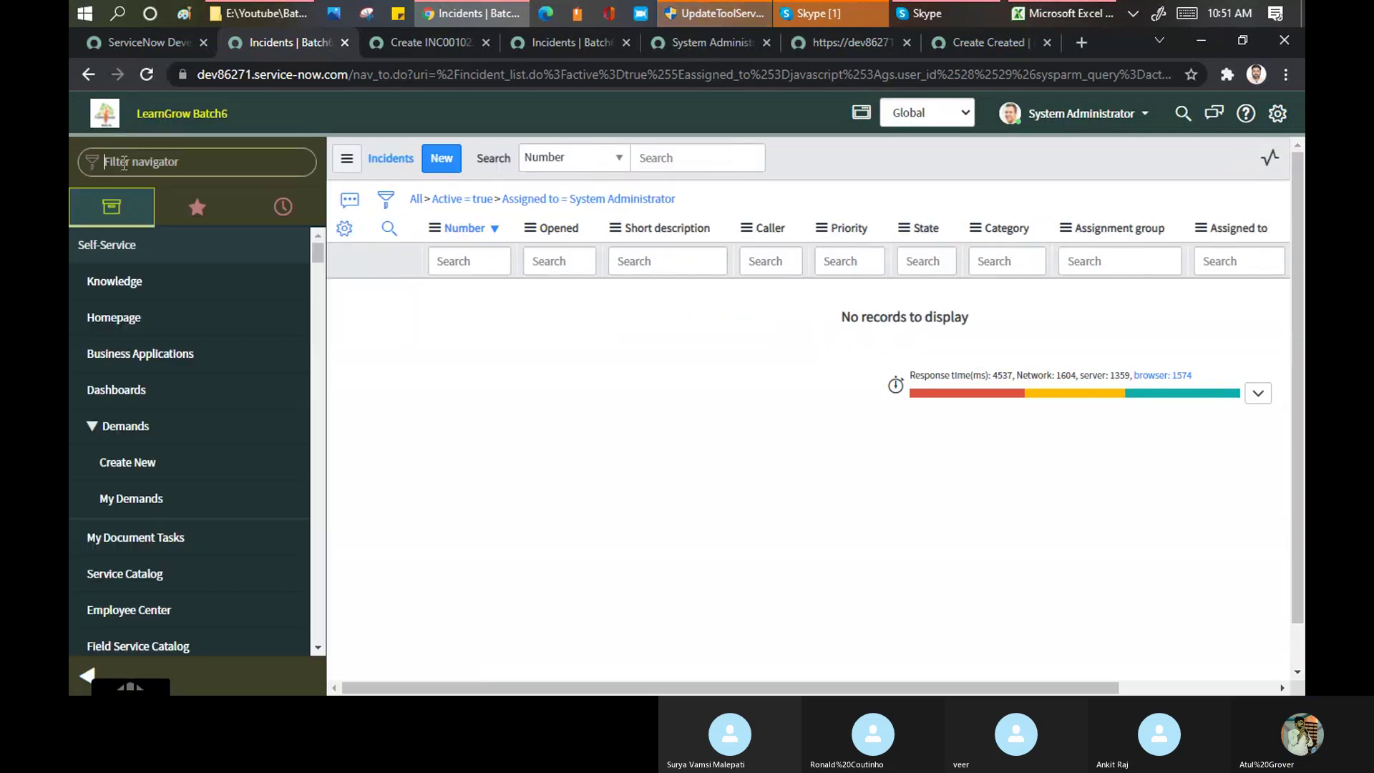
text(sla)
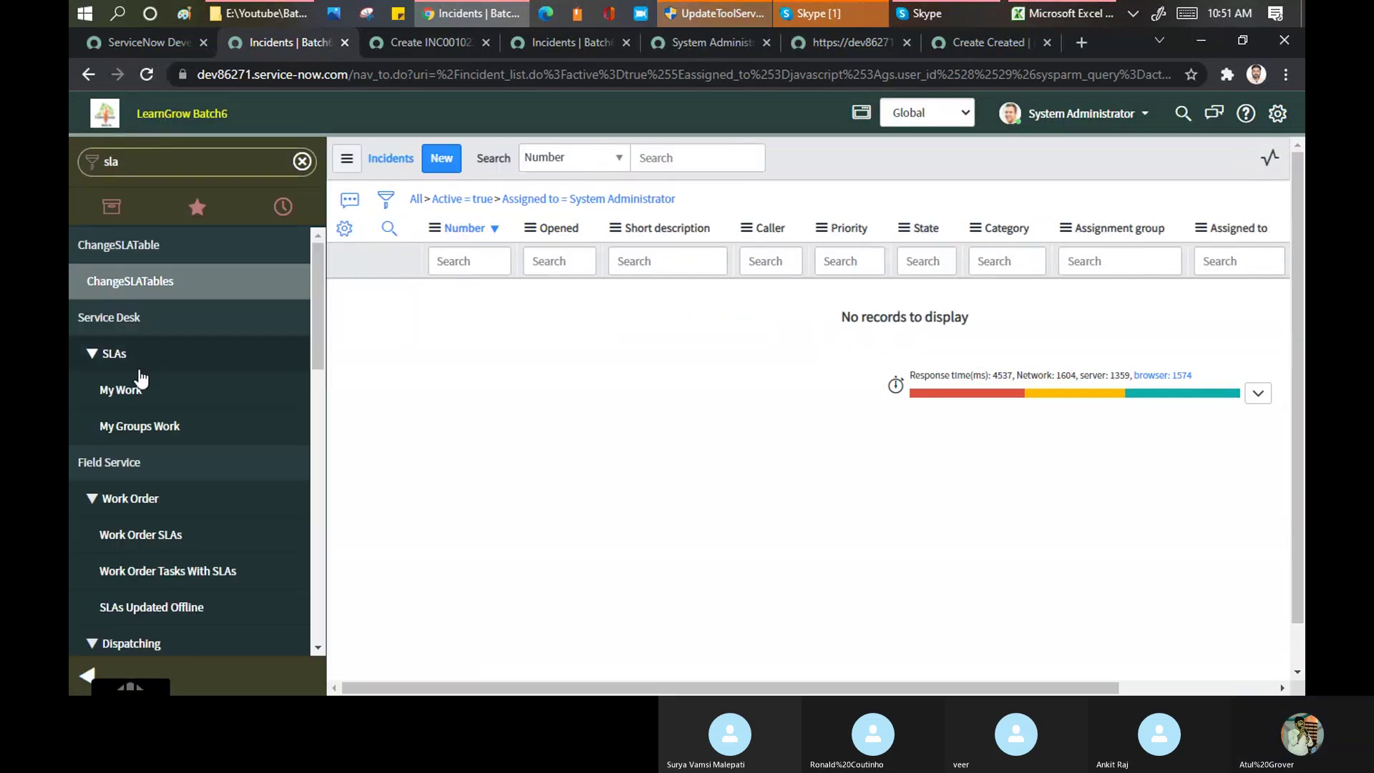
scroll(184, 438, down, 5)
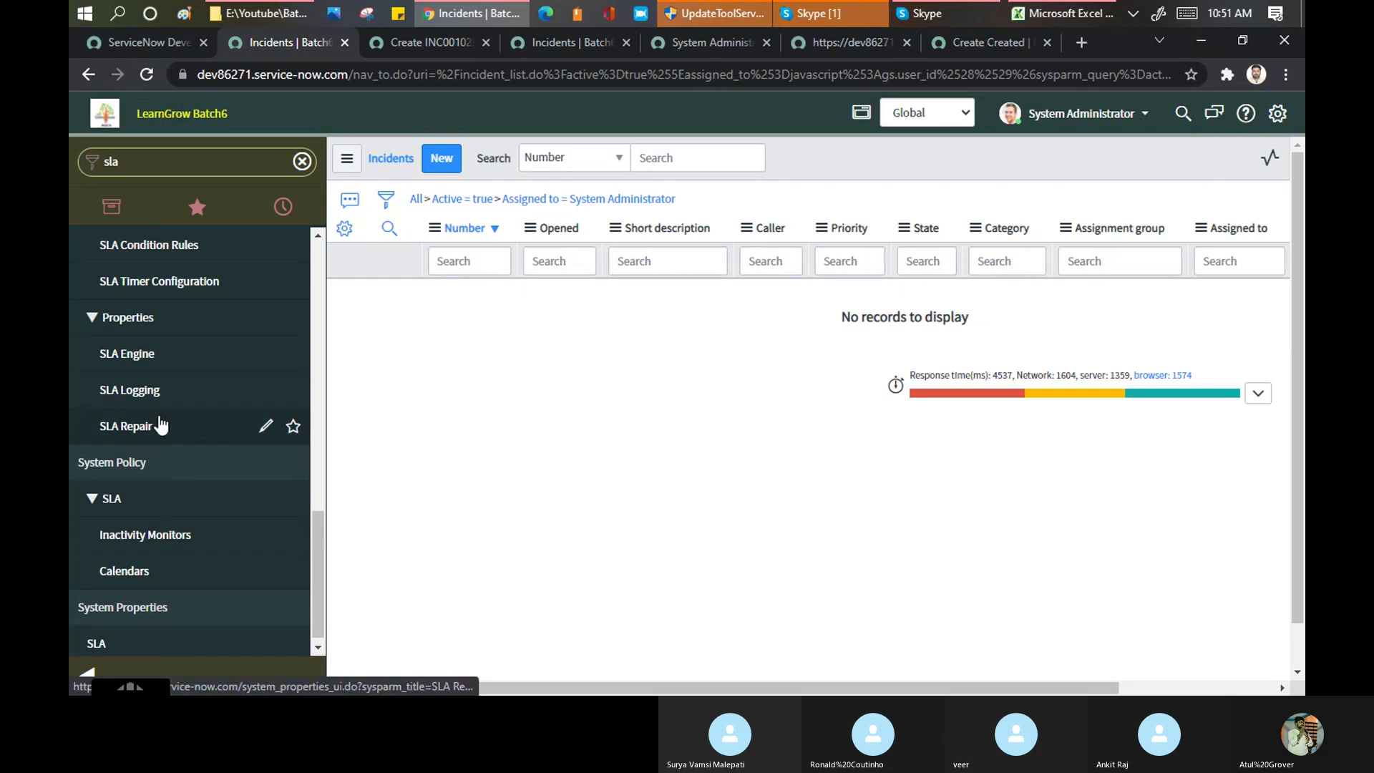
scroll(150, 458, up, 4)
click(136, 418)
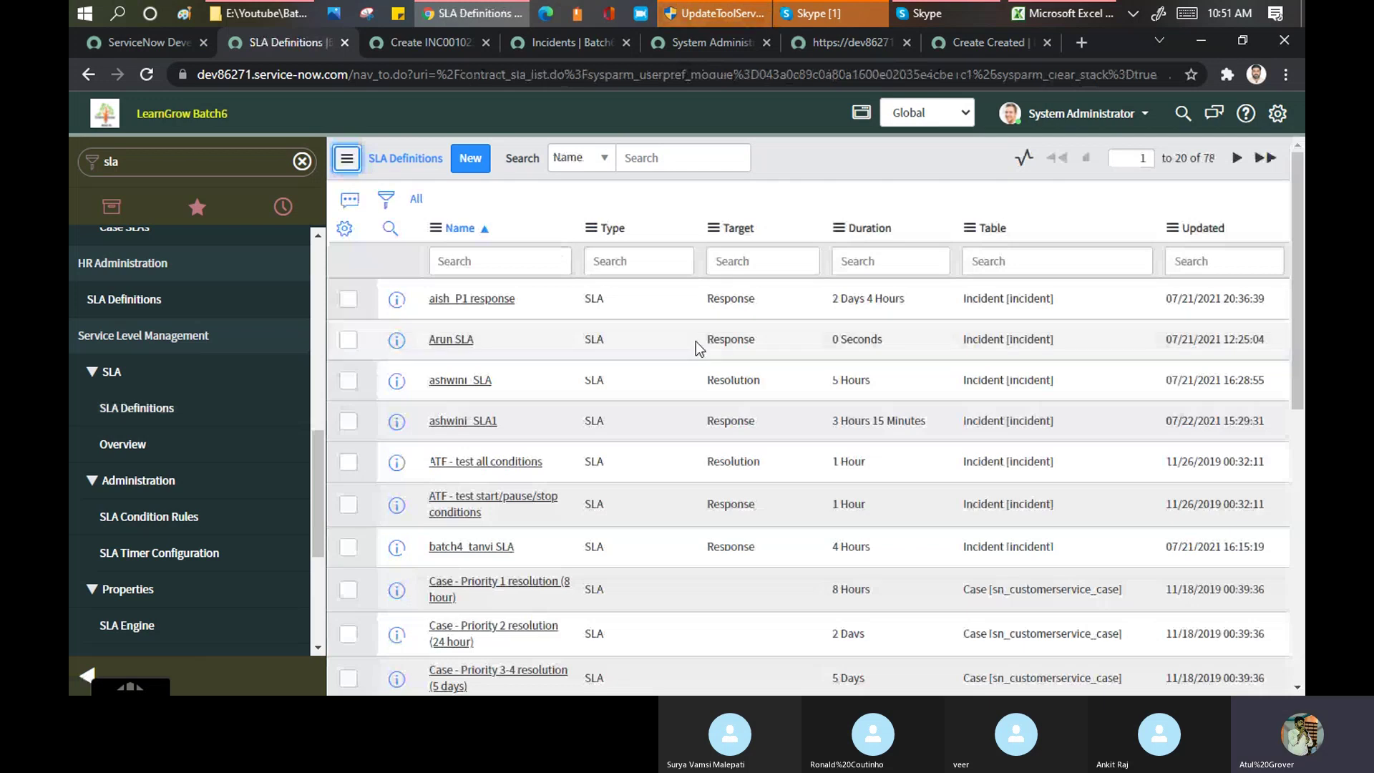
Group the SLA Definitions list by Type and expand the OLA group
click(612, 269)
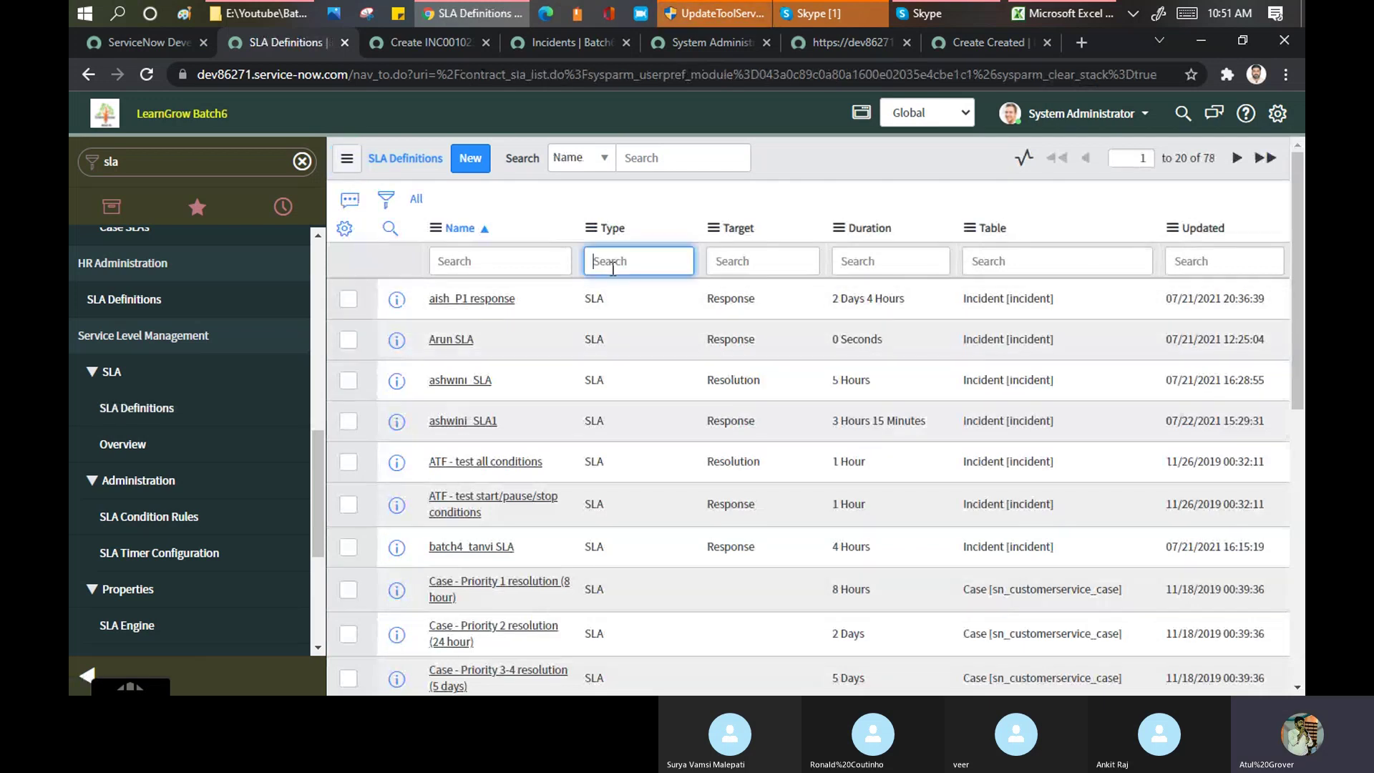
click(590, 229)
mouse_move(716, 473)
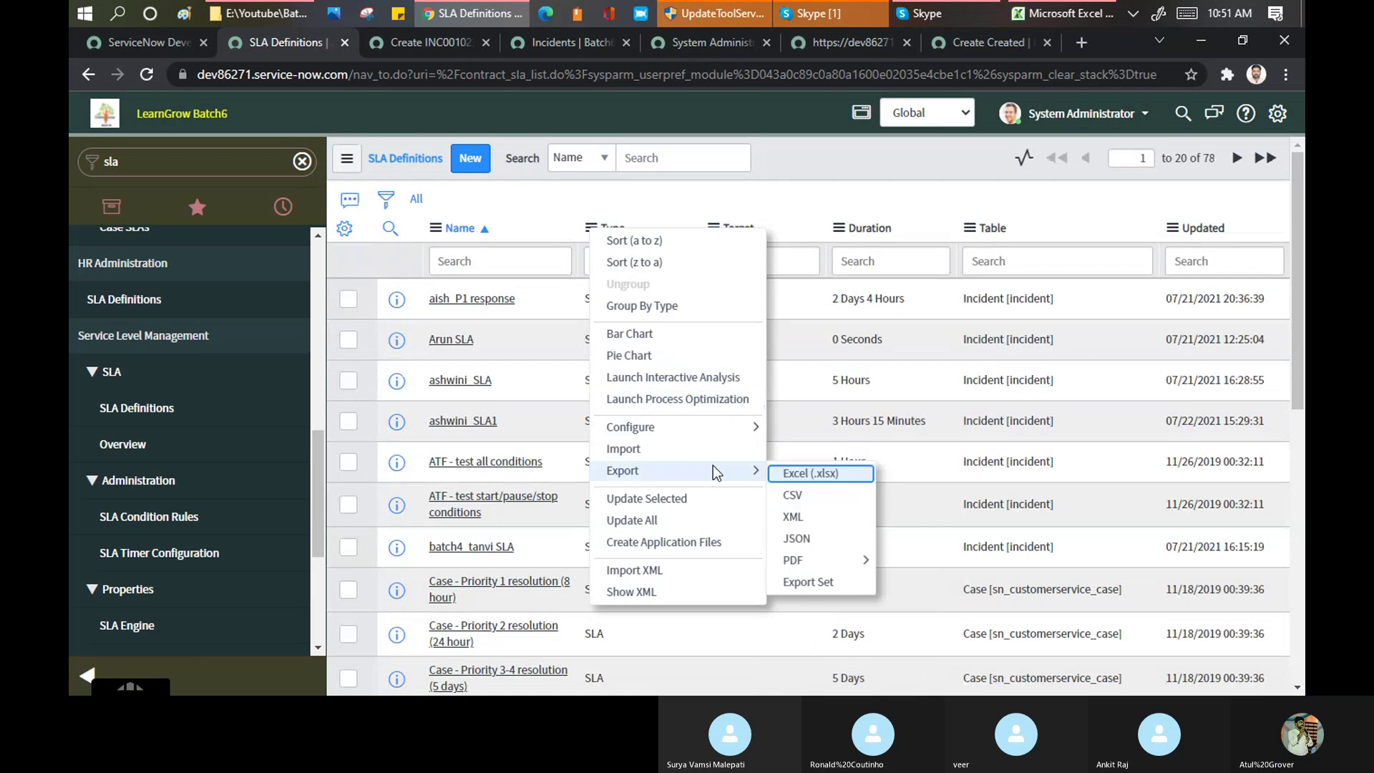
click(701, 312)
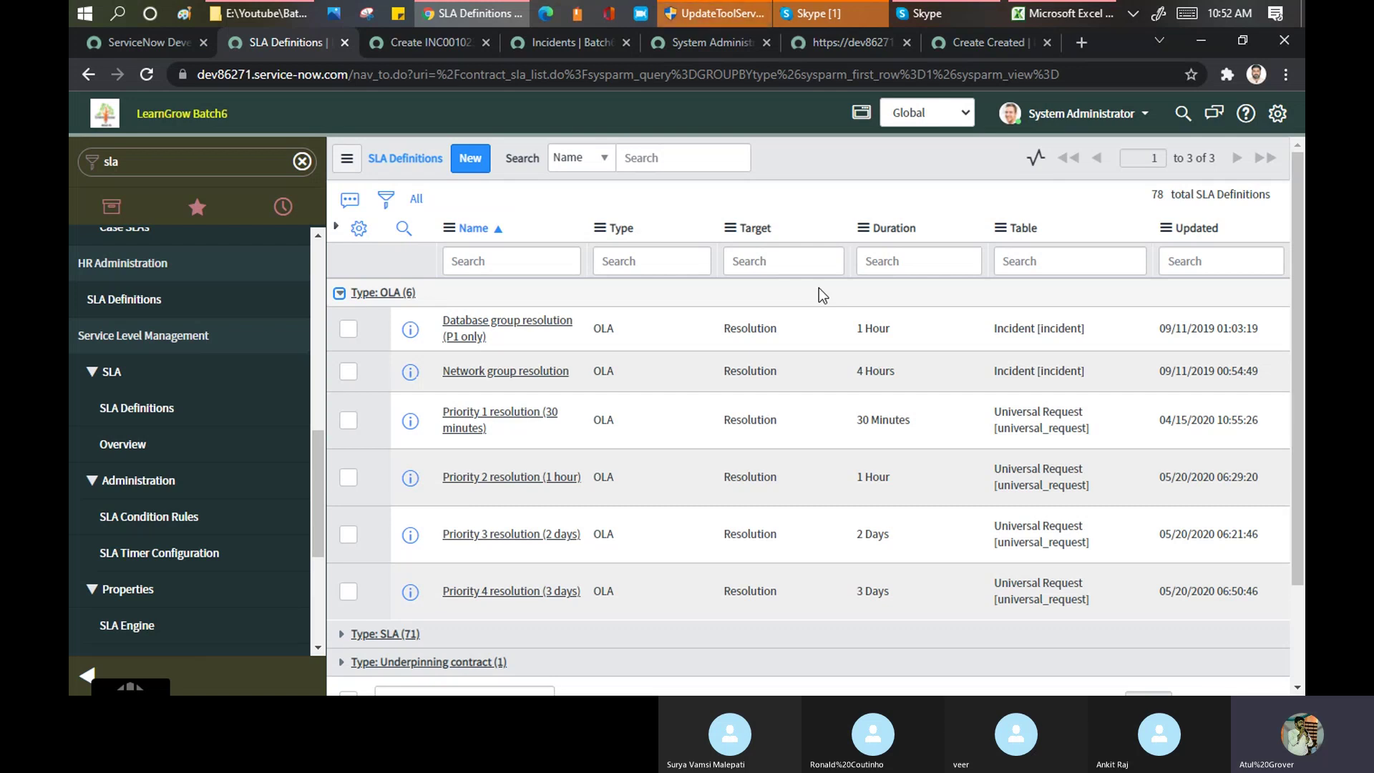
Expand the Underpinning contract group and compare its definition with the OLA definitions
scroll(453, 537, down, 2)
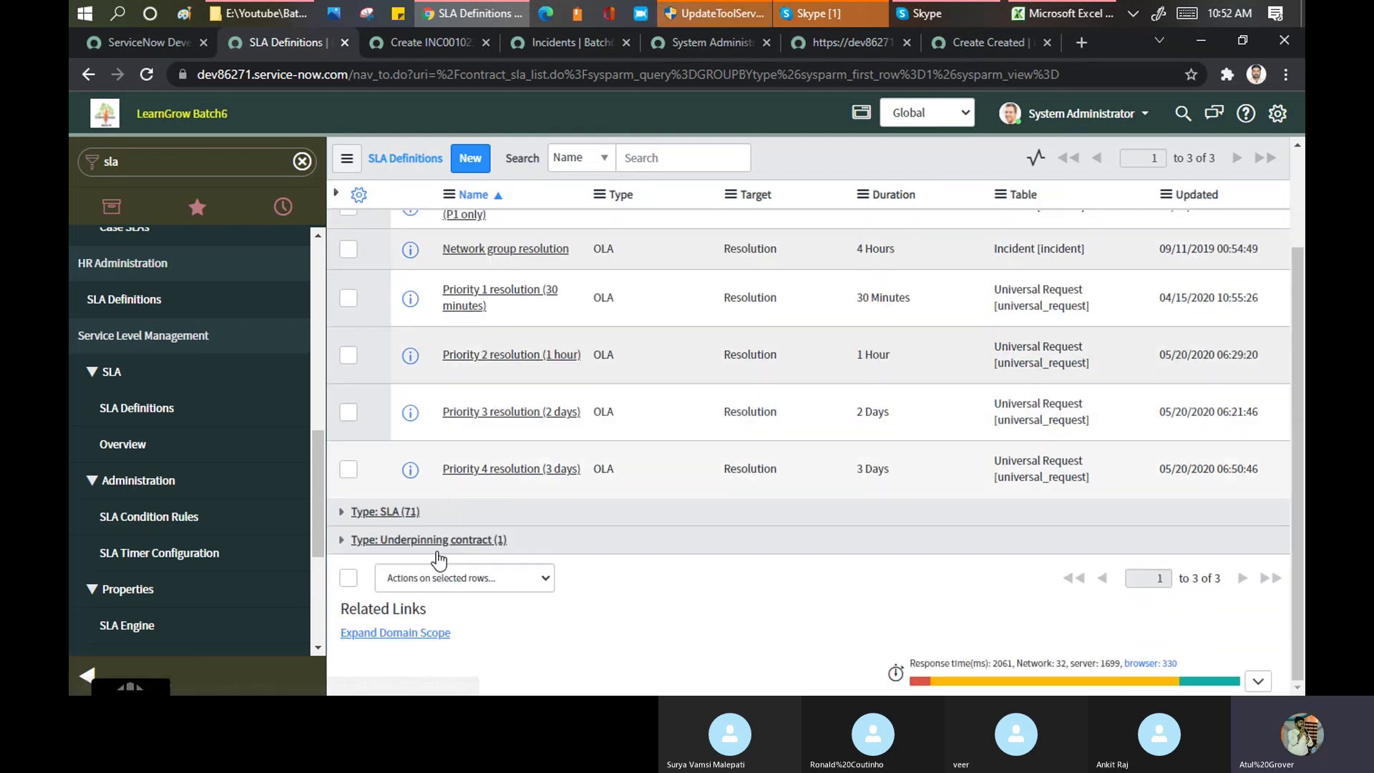
click(341, 539)
scroll(533, 594, down, 1)
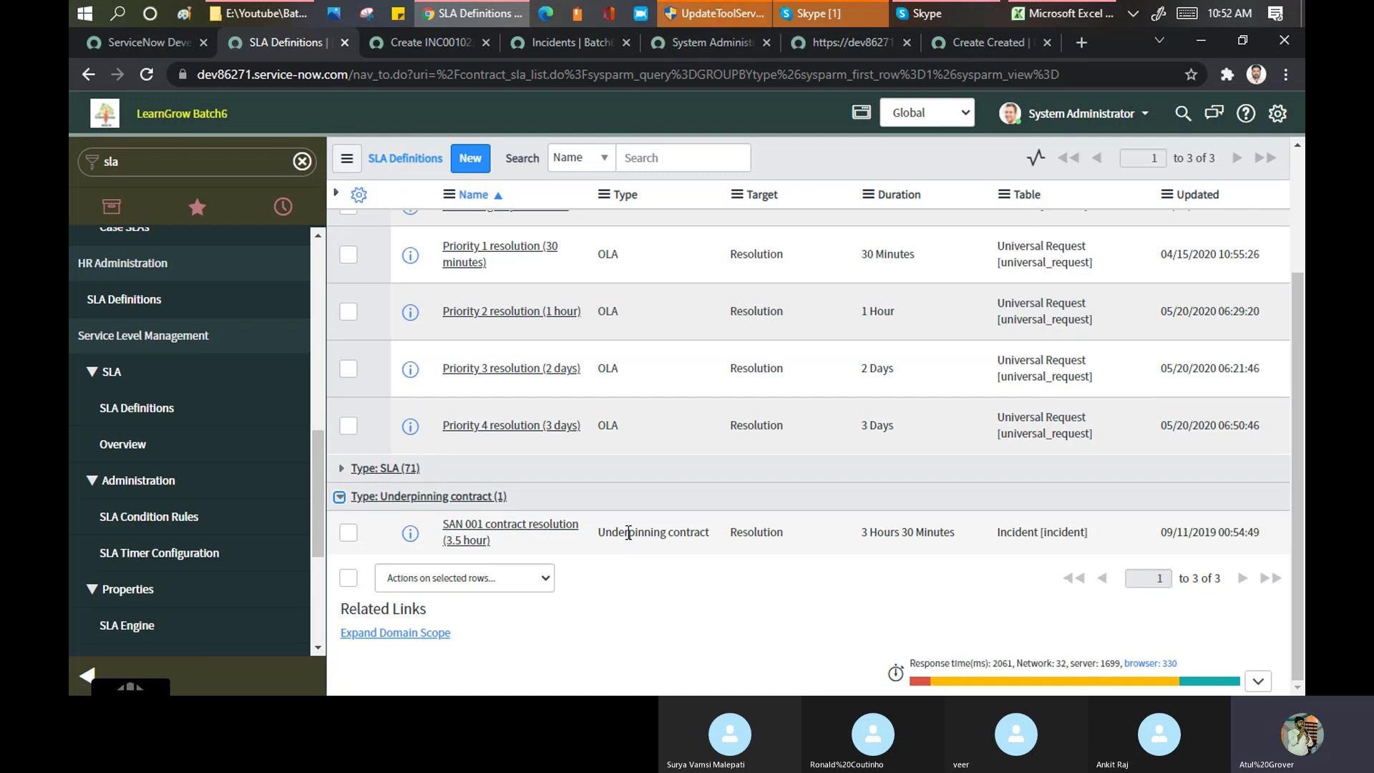
scroll(908, 336, up, 3)
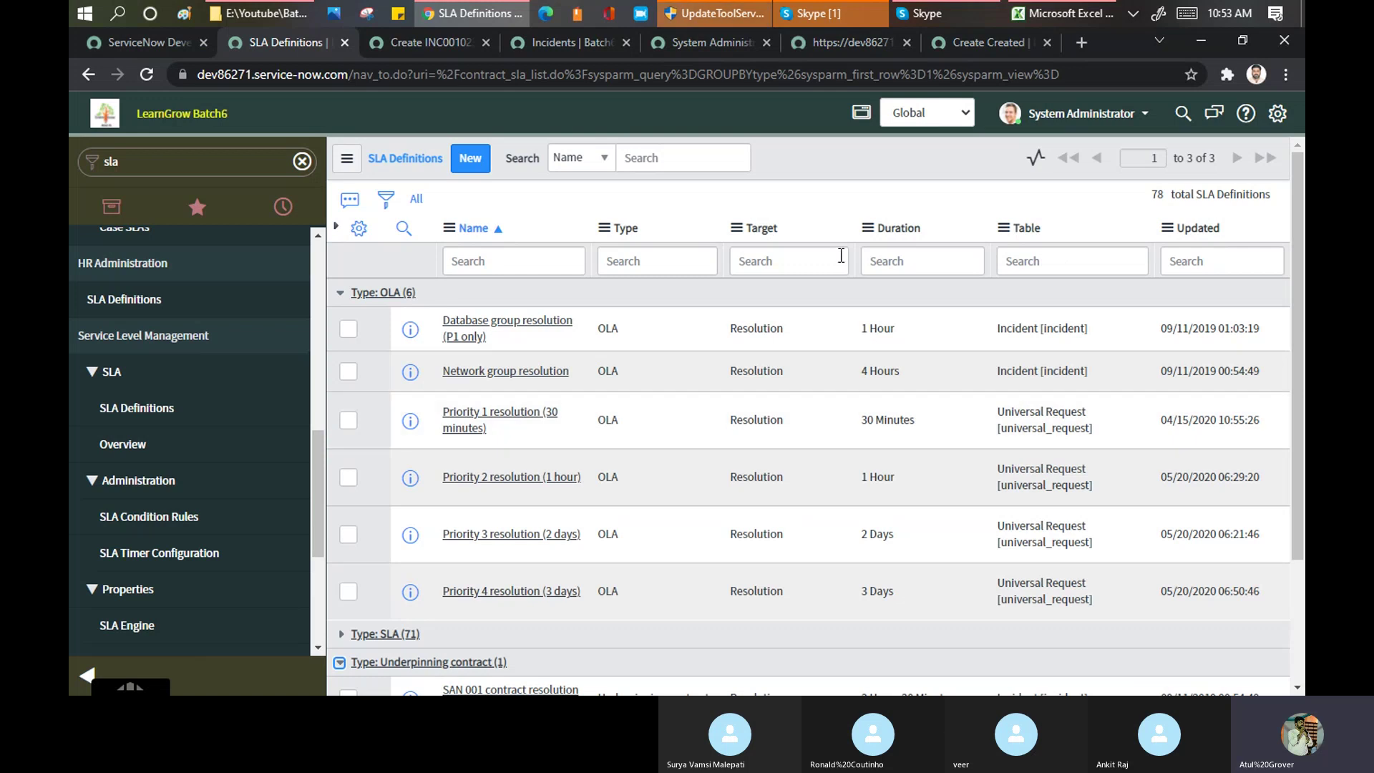
scroll(910, 344, down, 2)
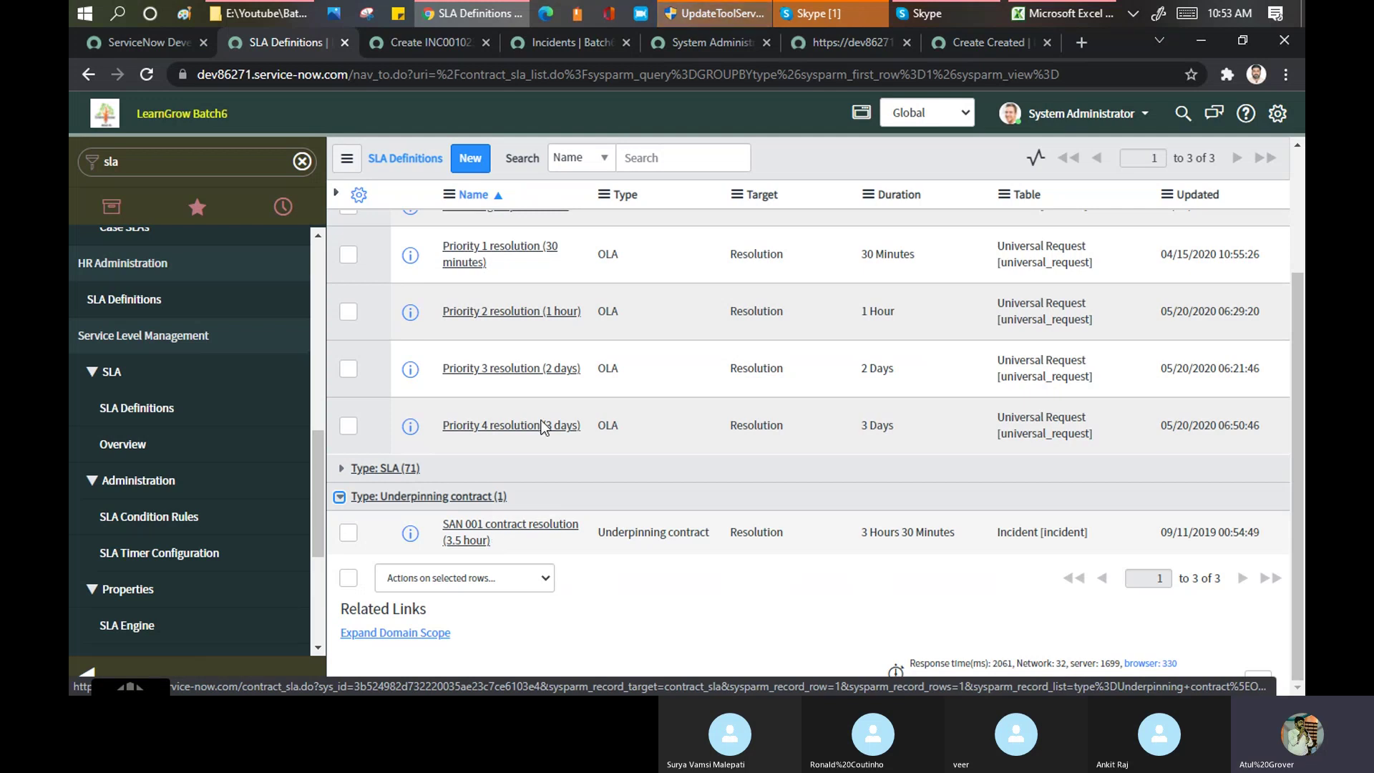
scroll(548, 358, up, 3)
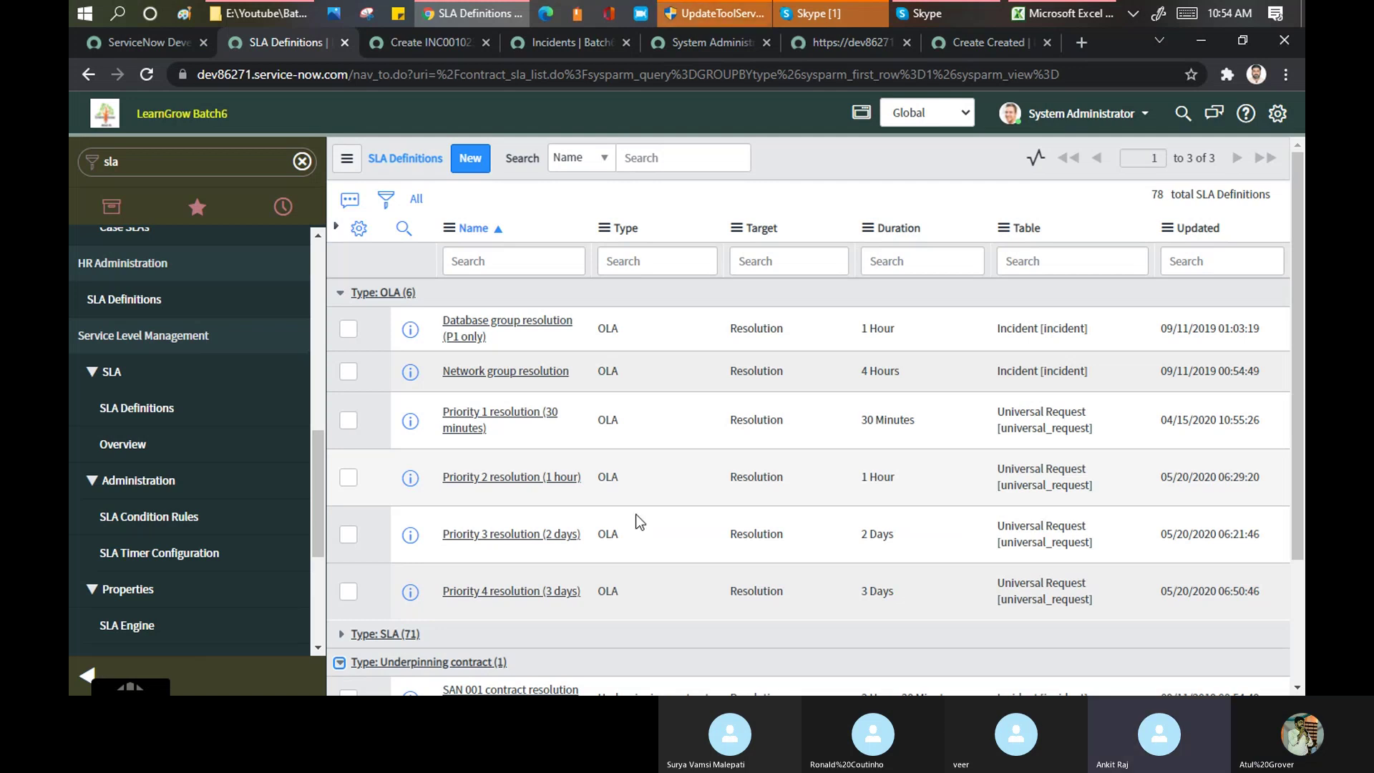
Check the Skype call window, then return to Chrome and open the Database group resolution (P1 only) definition
click(830, 13)
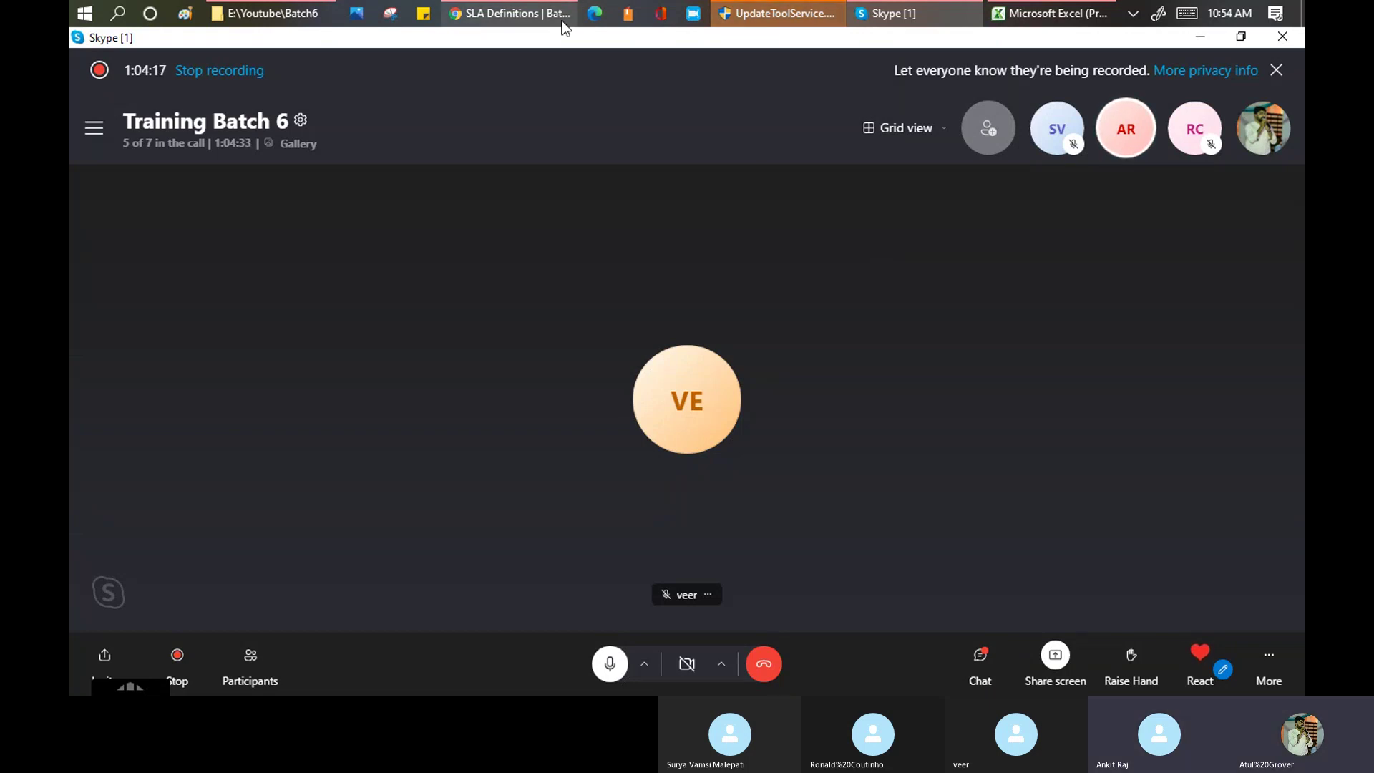
click(537, 11)
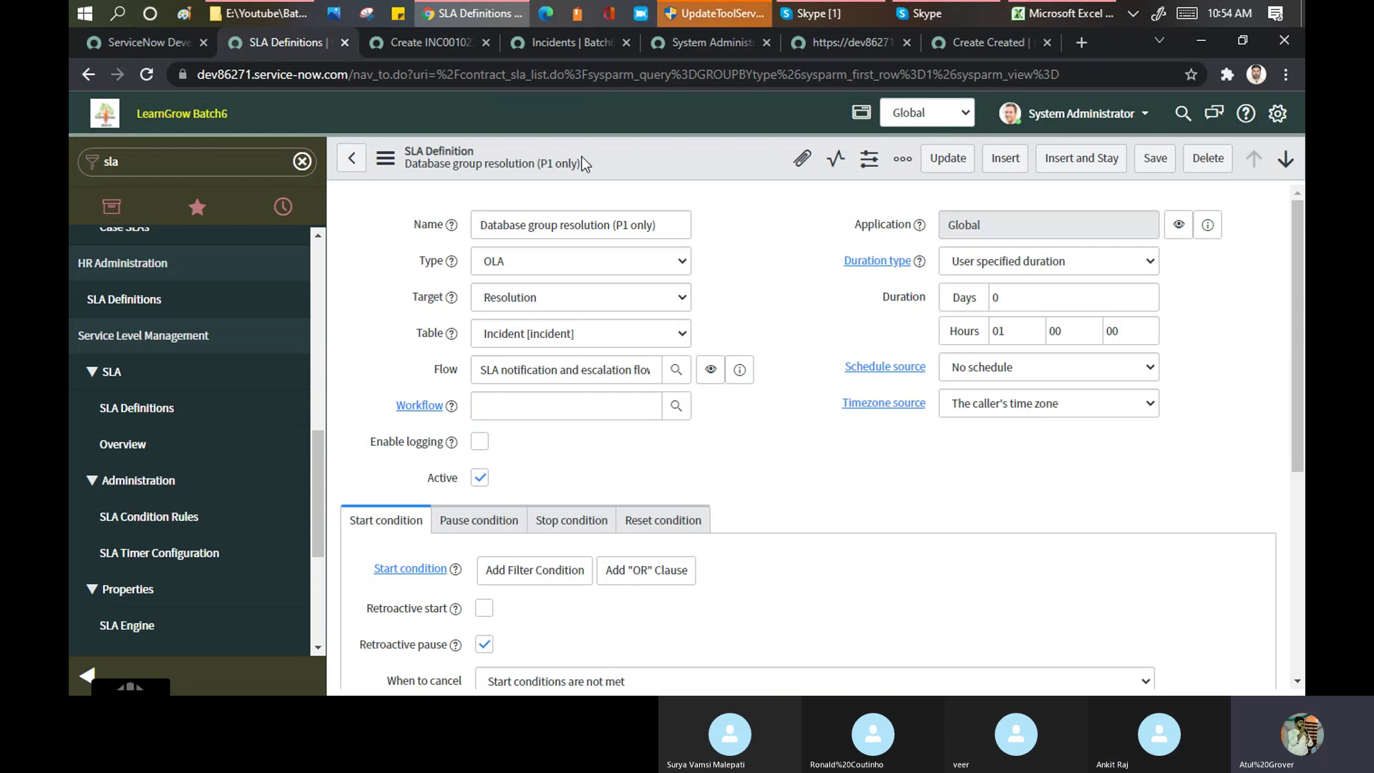
Return to the open System Administrator user record and look through its fields
click(709, 42)
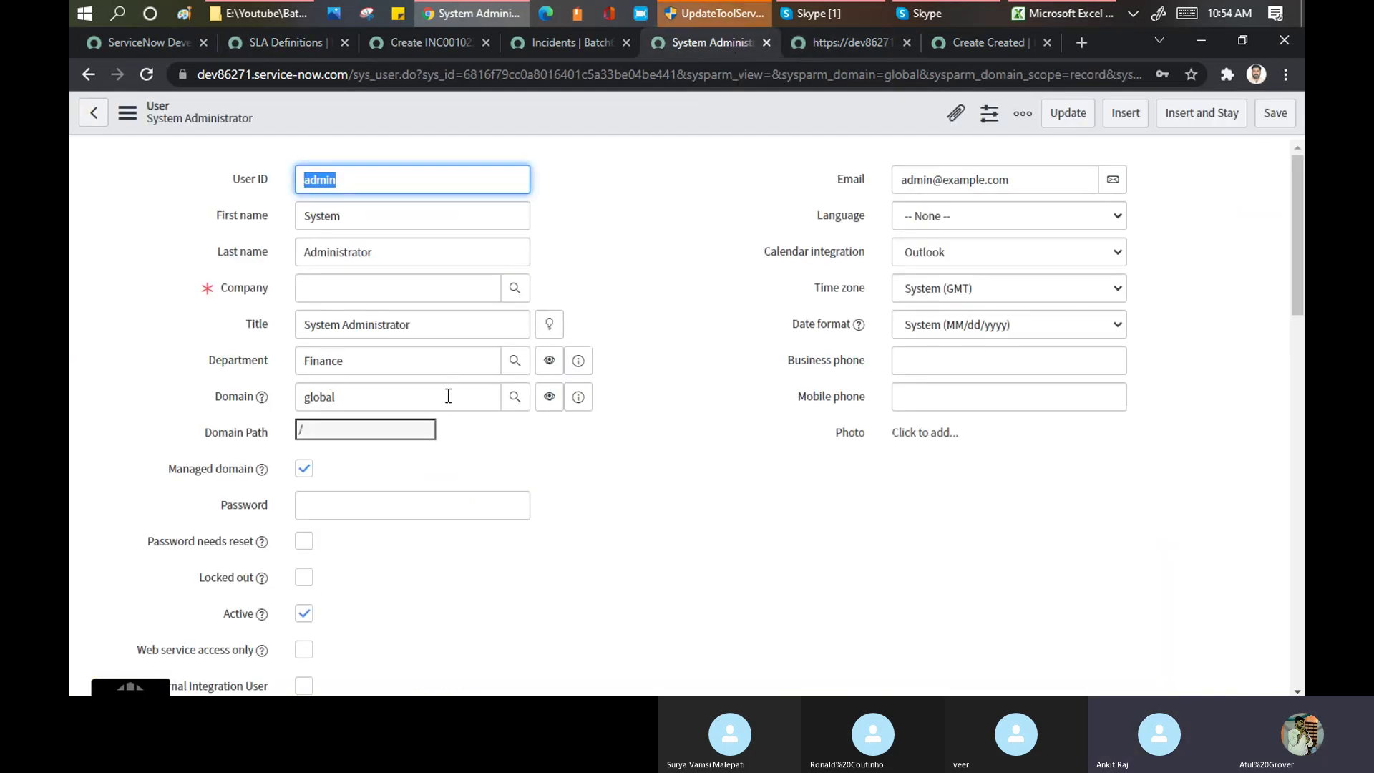
scroll(448, 395, down, 5)
scroll(447, 395, up, 5)
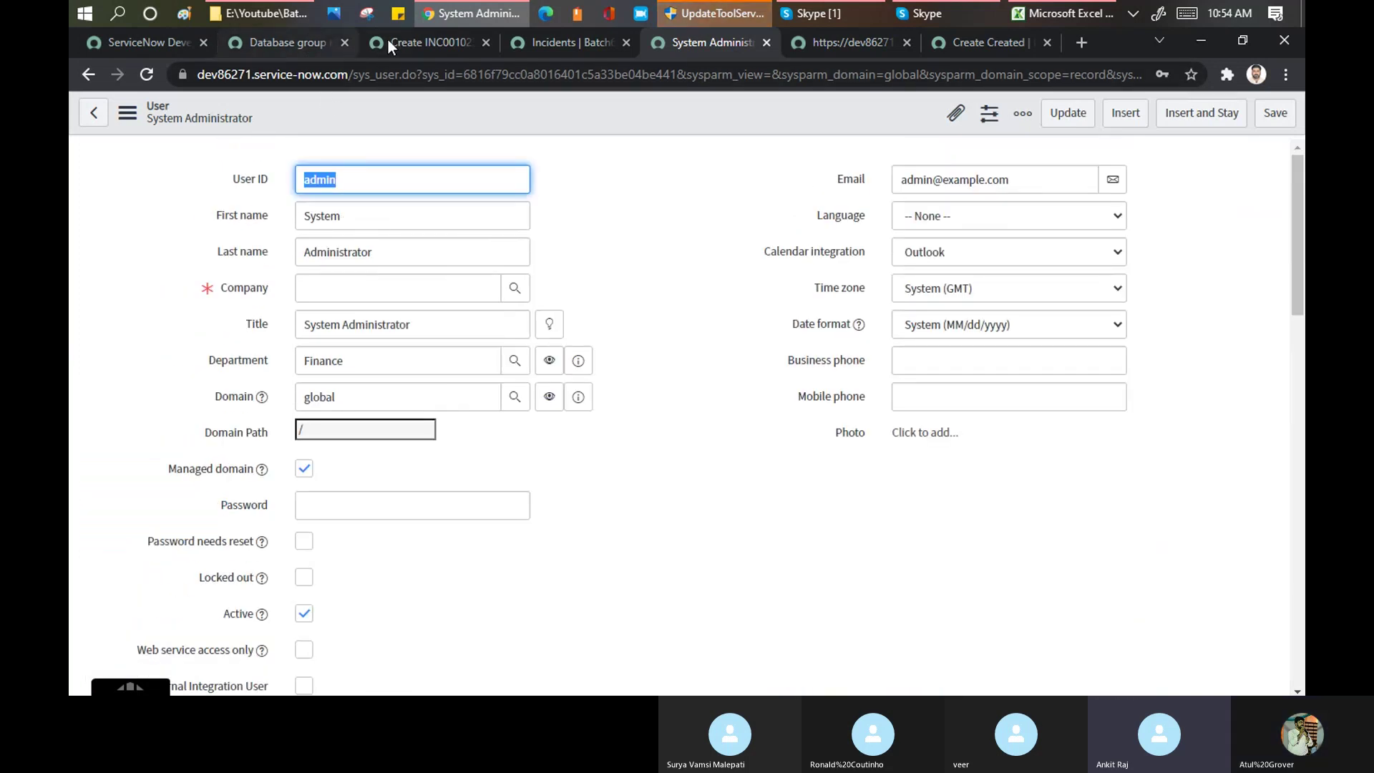
Switch to the Skype call window and stop sharing the screen with the Training Batch 6 call
click(821, 19)
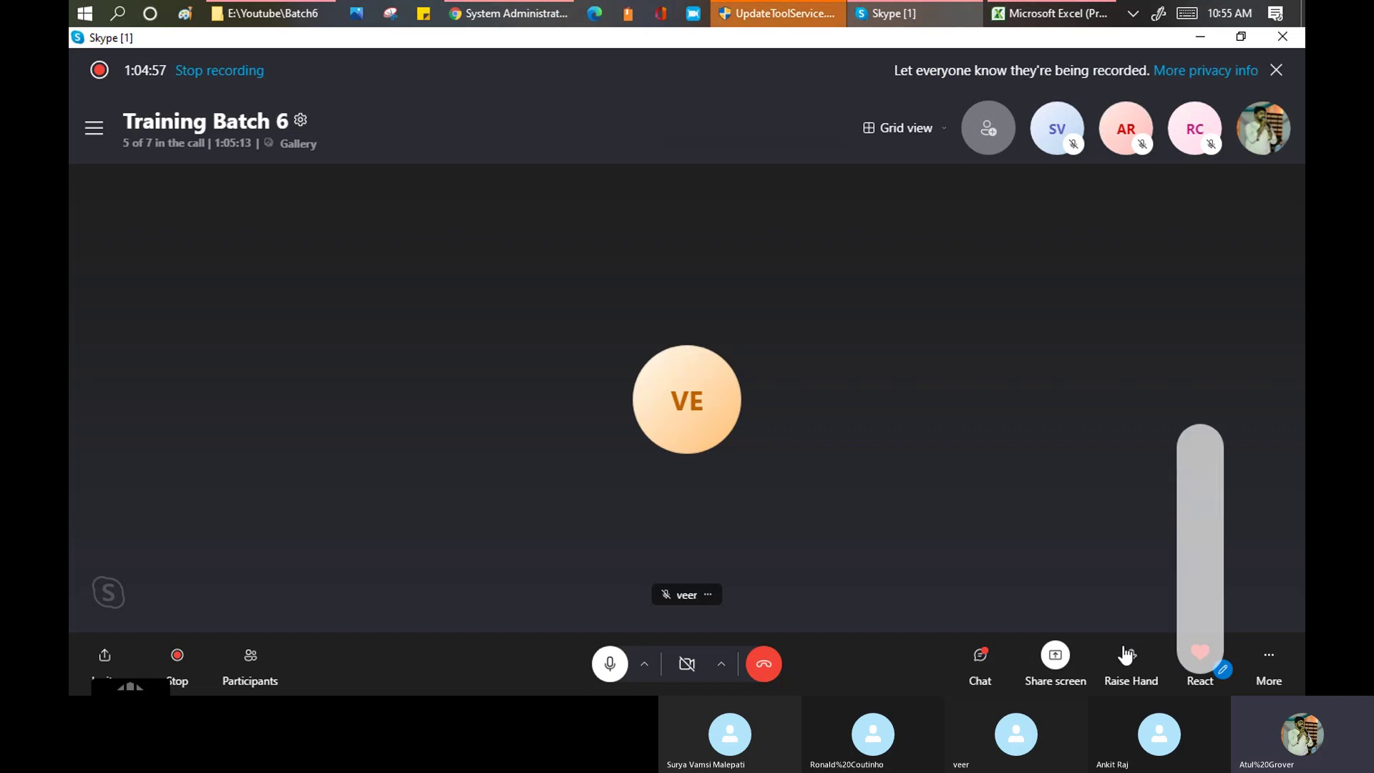
click(1059, 655)
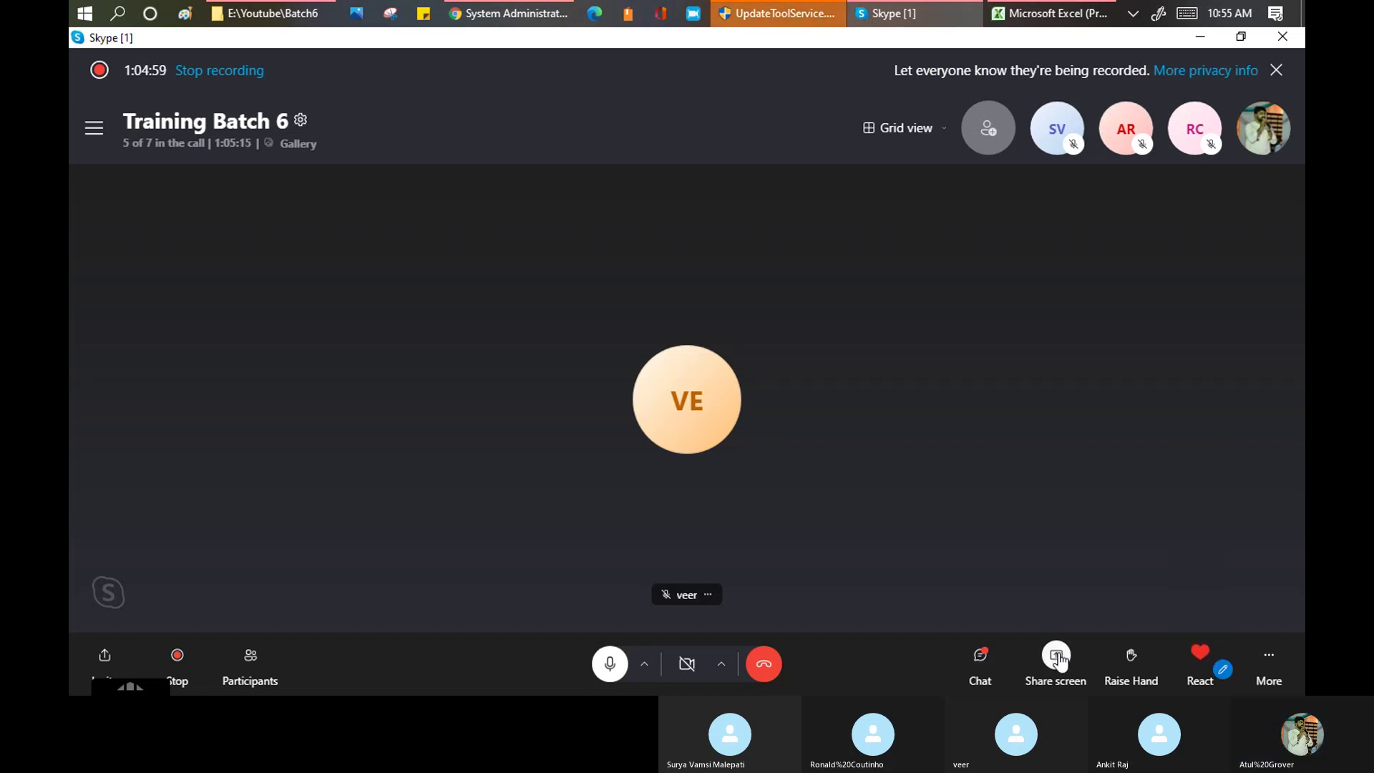
click(1056, 655)
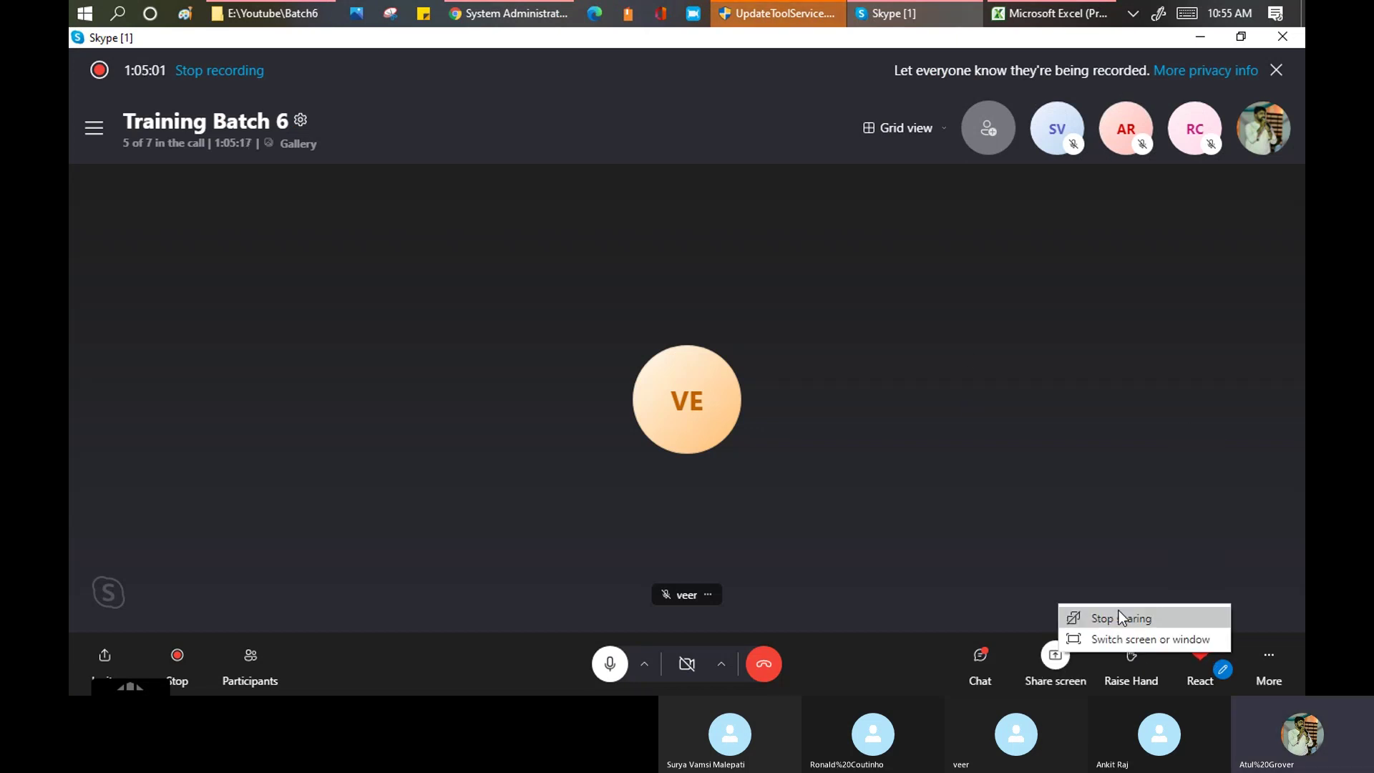
click(1118, 617)
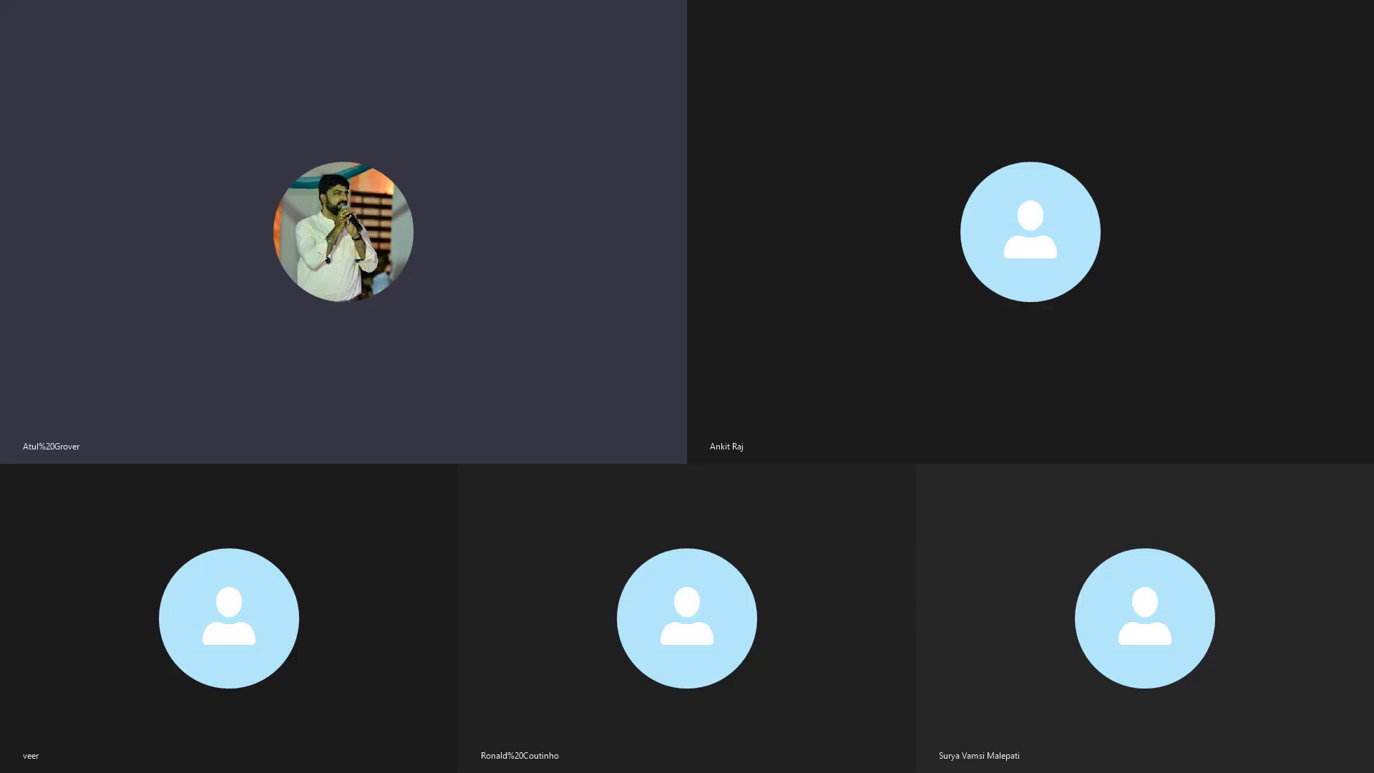